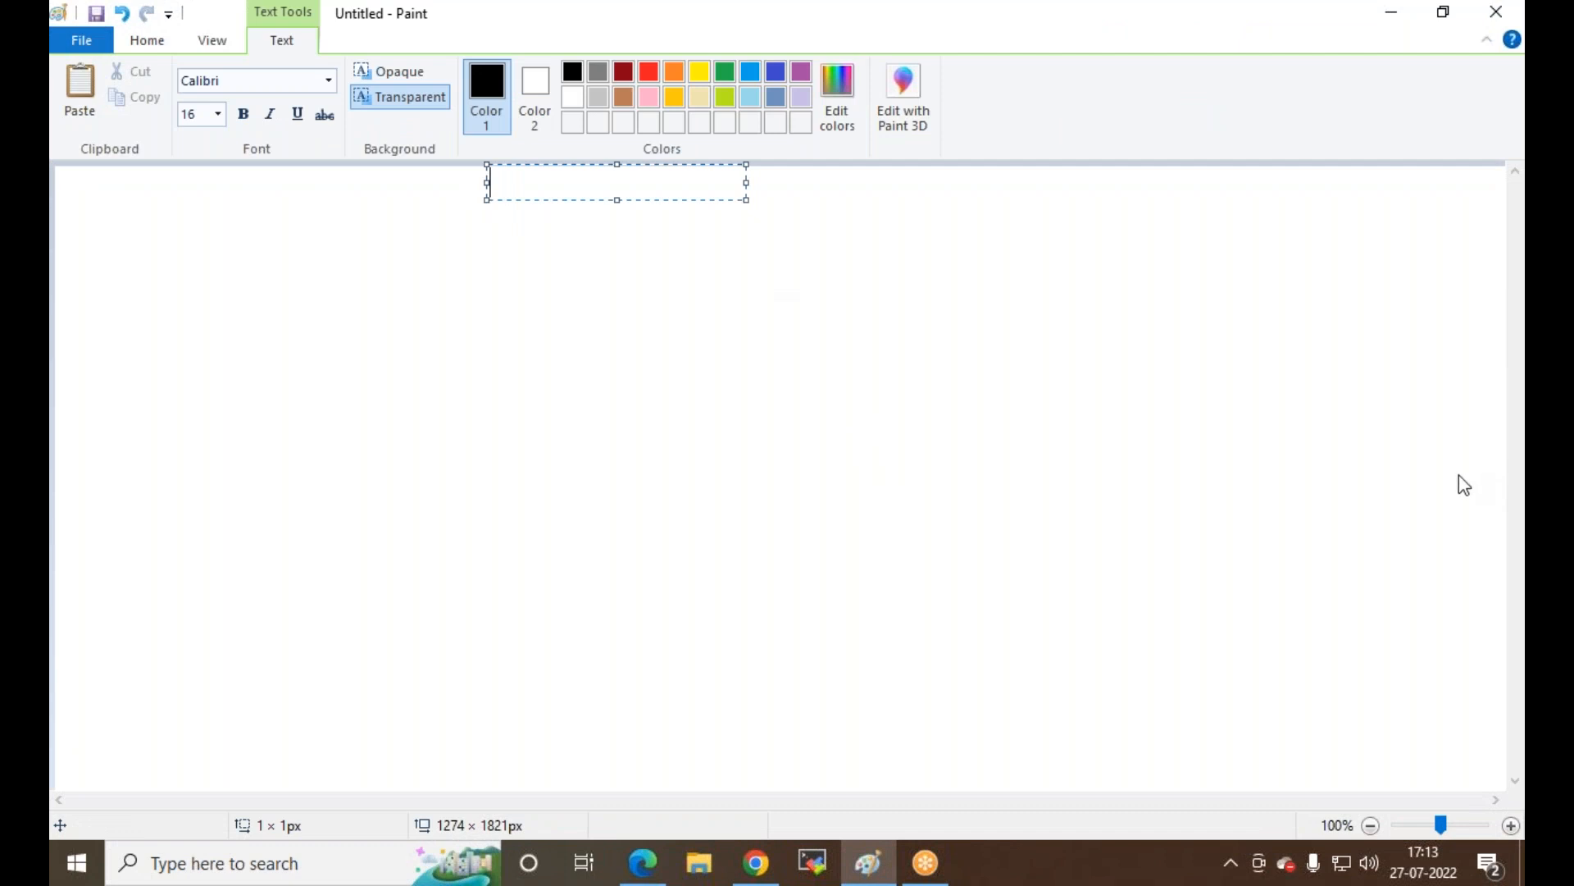
Step: Type 'feed Tracking/user all activity,Chatter,Custom link,Email templets, Custom domain' into the Paint text box
type("eed Trackin")
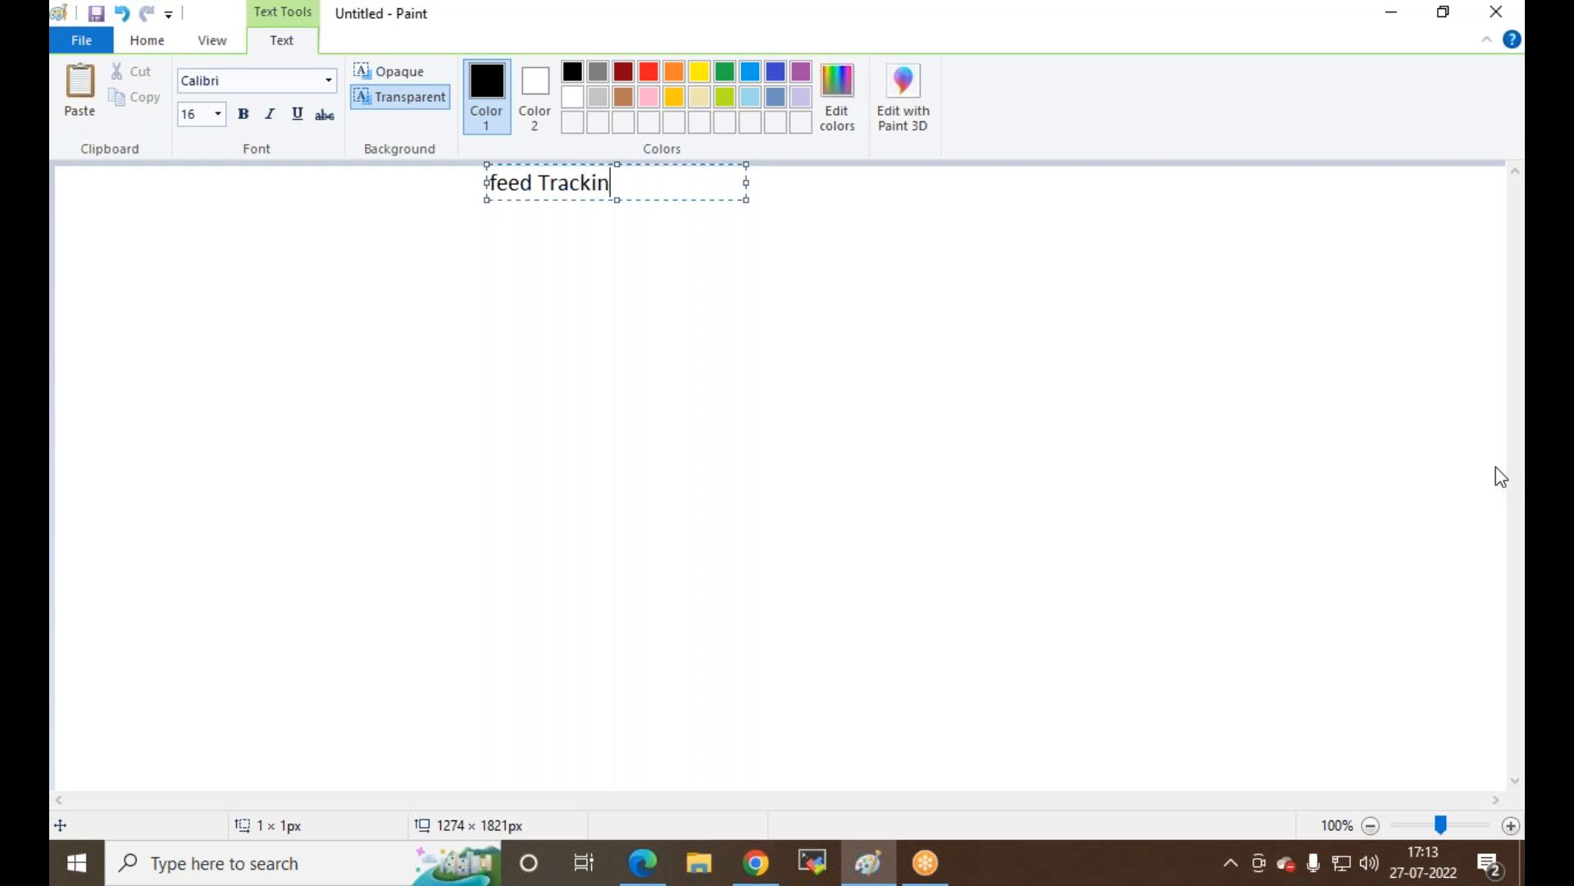
type("g")
type("/user all a")
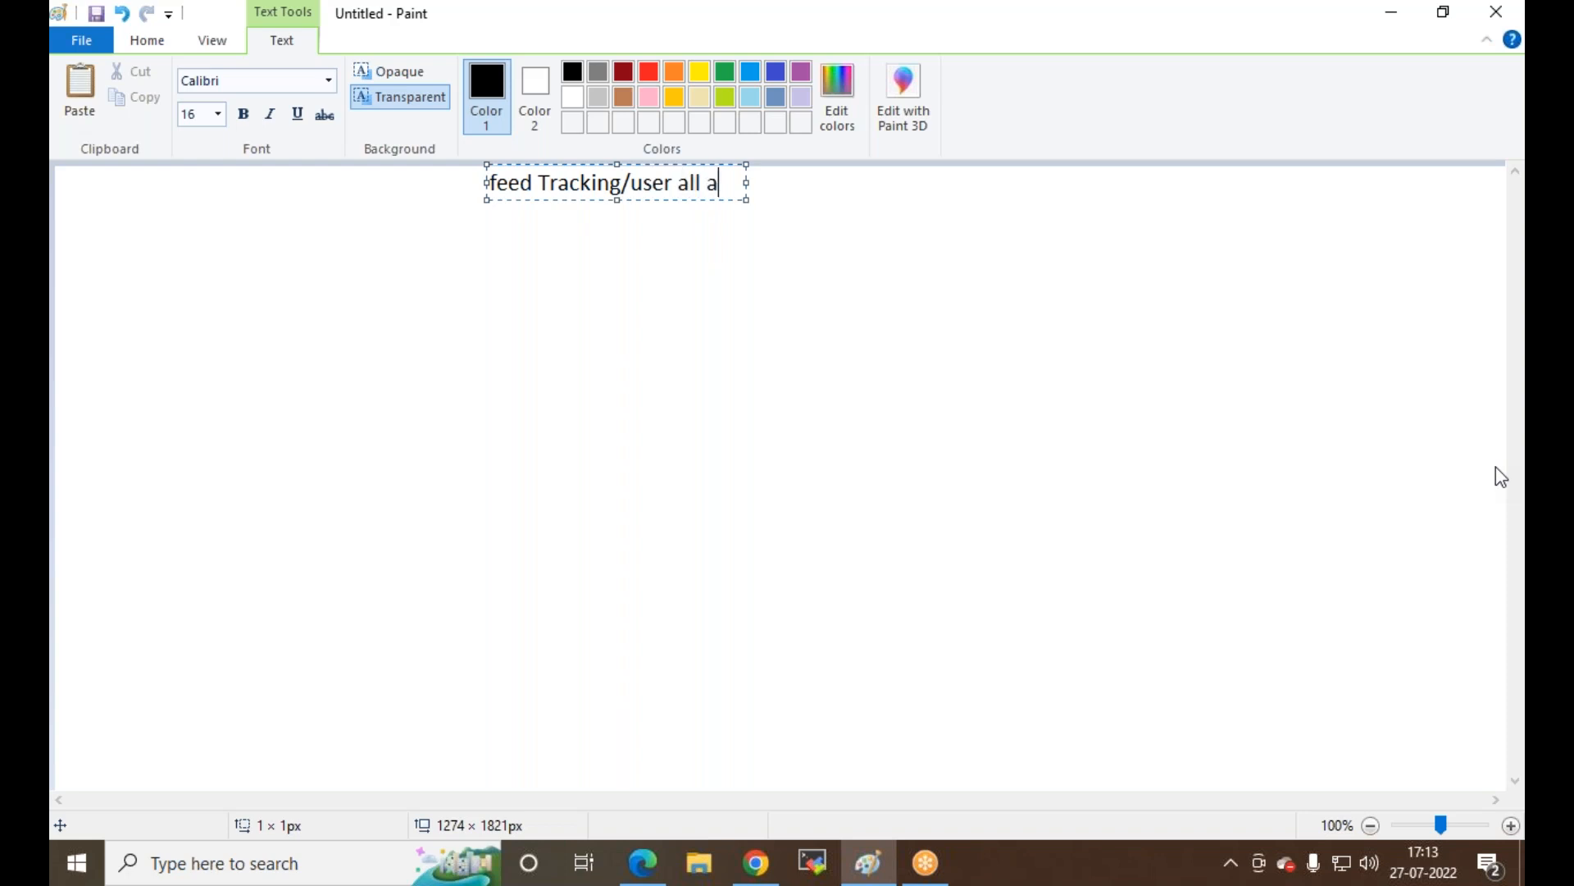
type("ctivity")
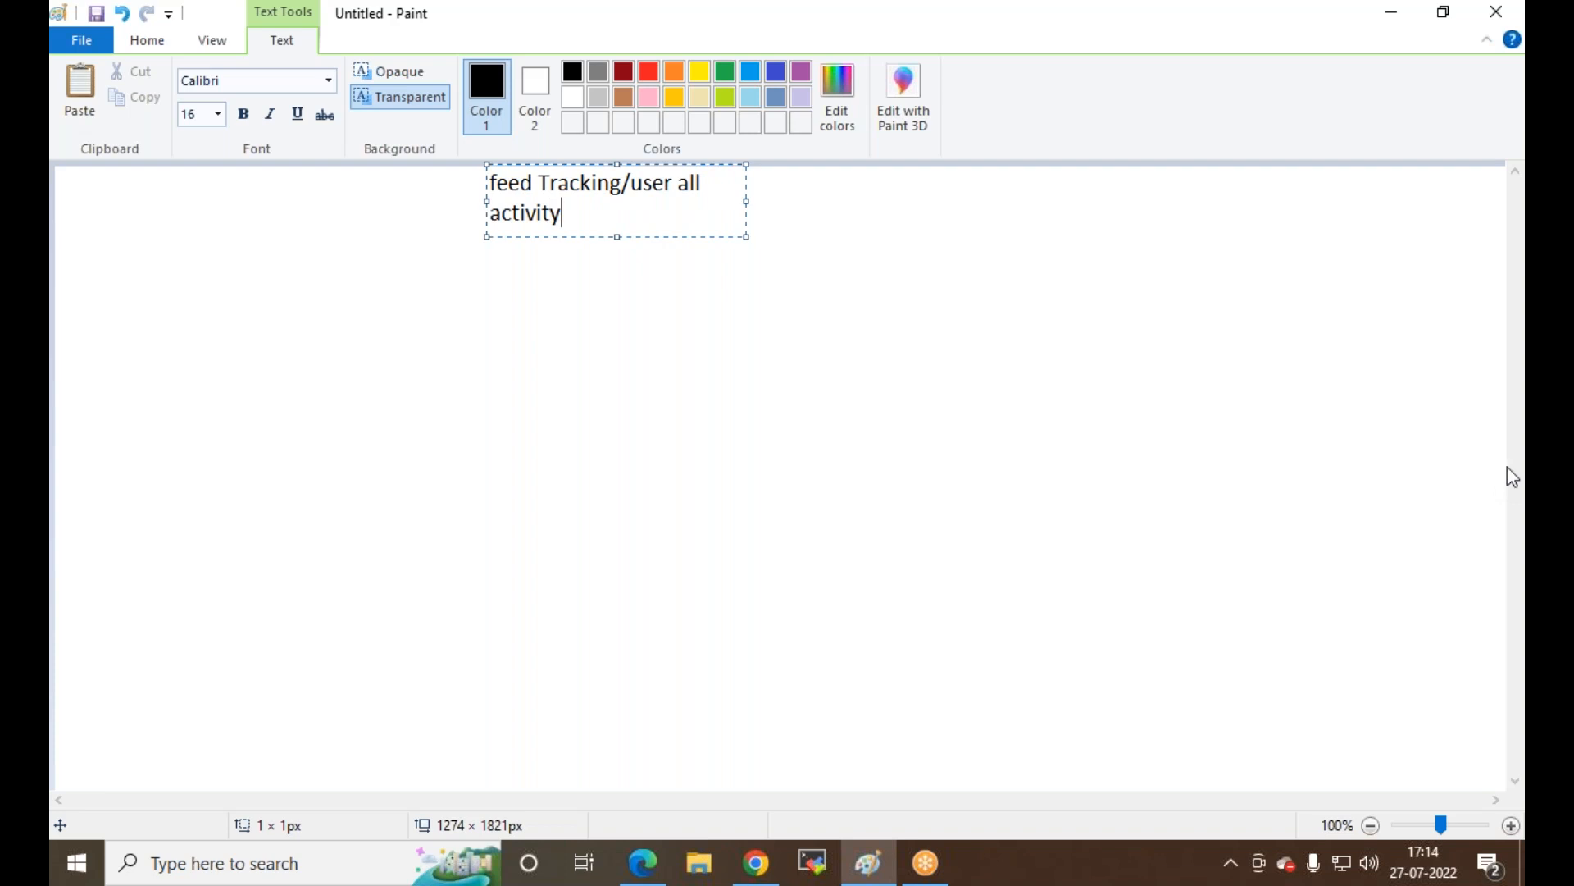
type(",Chatter,Cust")
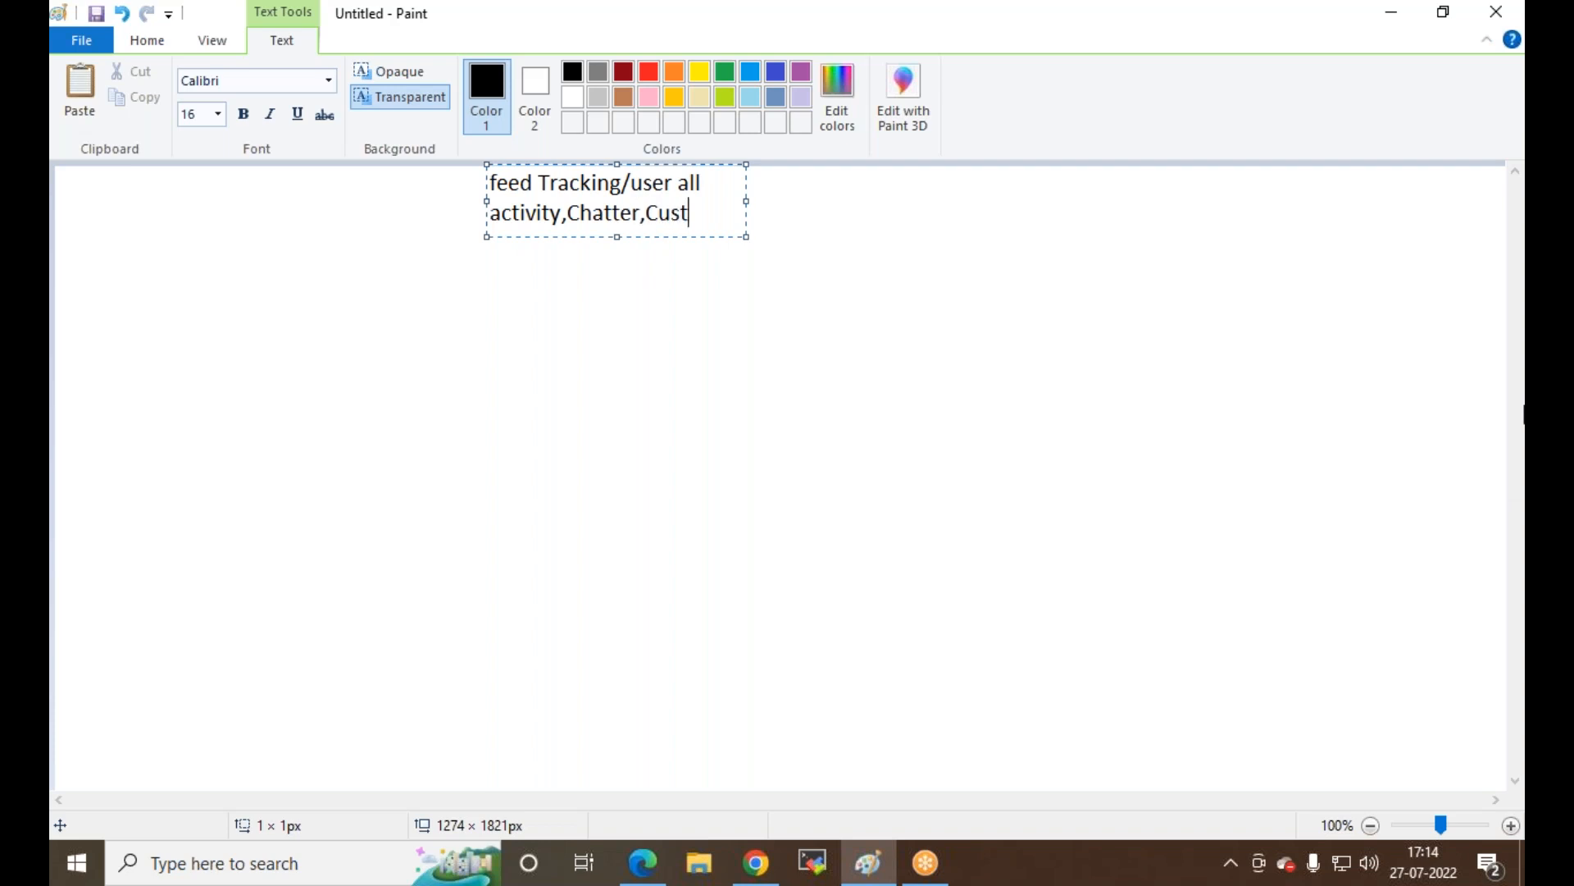
type("om link")
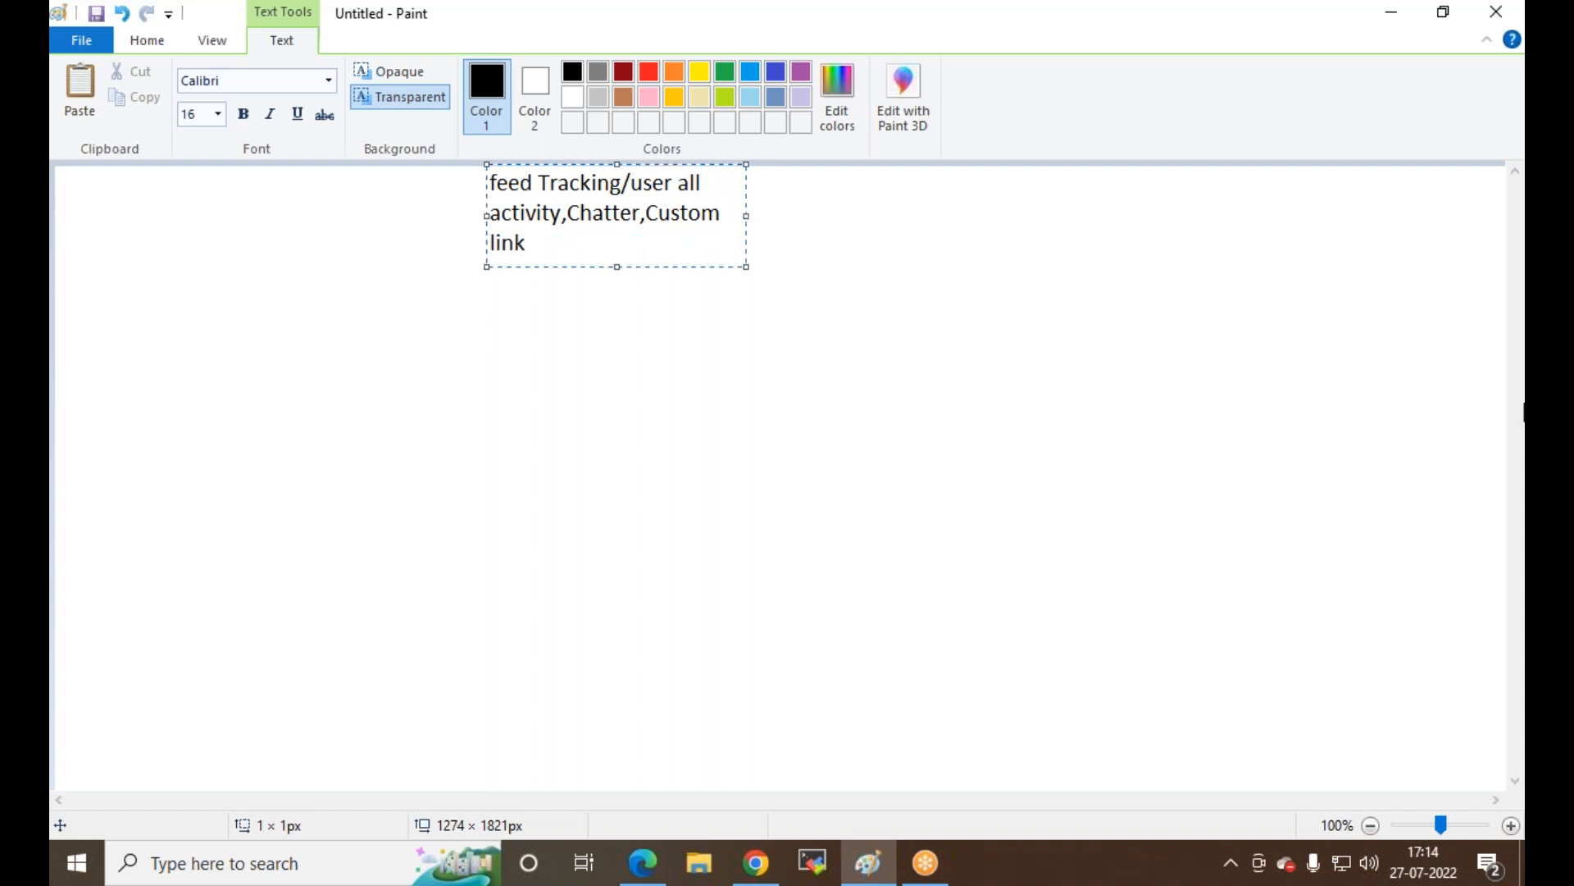
type(",Email templ")
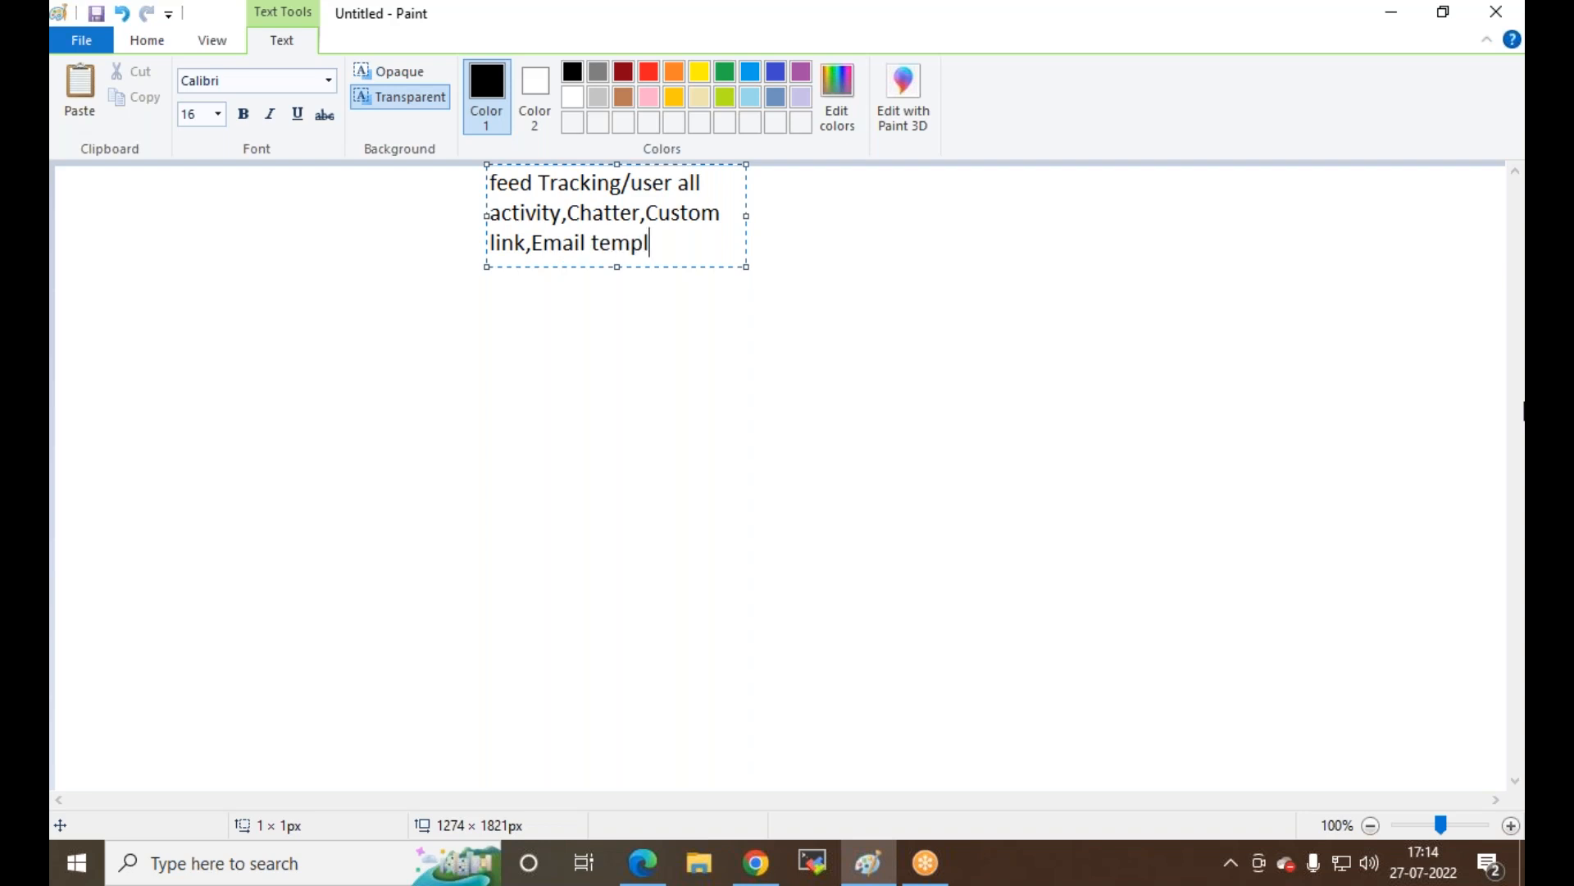
type("ets")
type(",")
type(" Custom")
type(" domain")
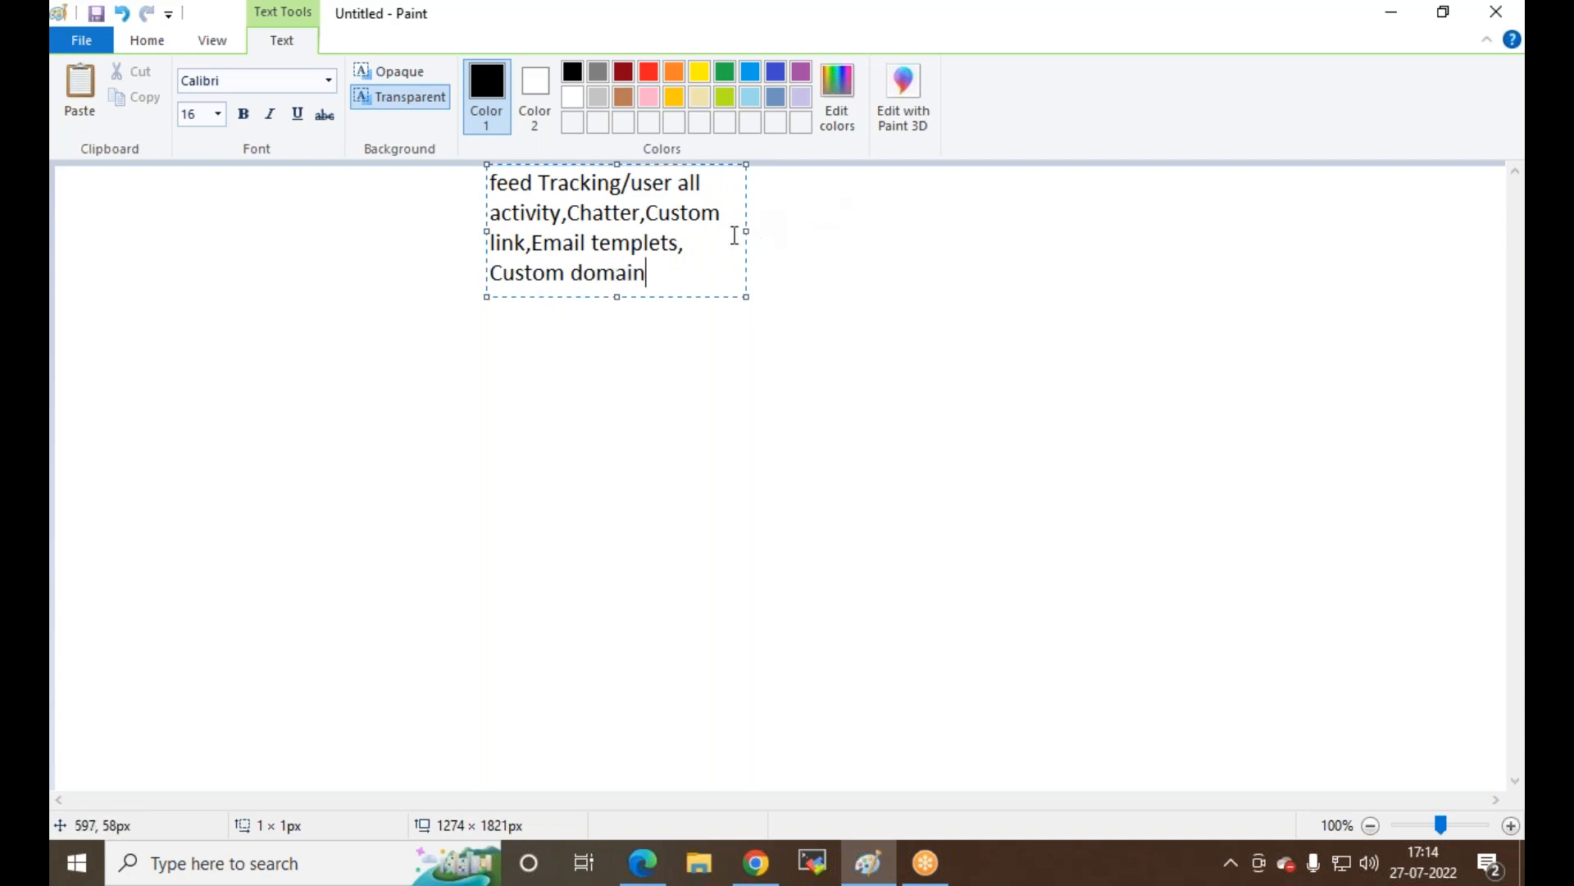
Step: Widen the note onto a single line, commit it, and start a new text box below
left_click_drag(747, 228, 1449, 196)
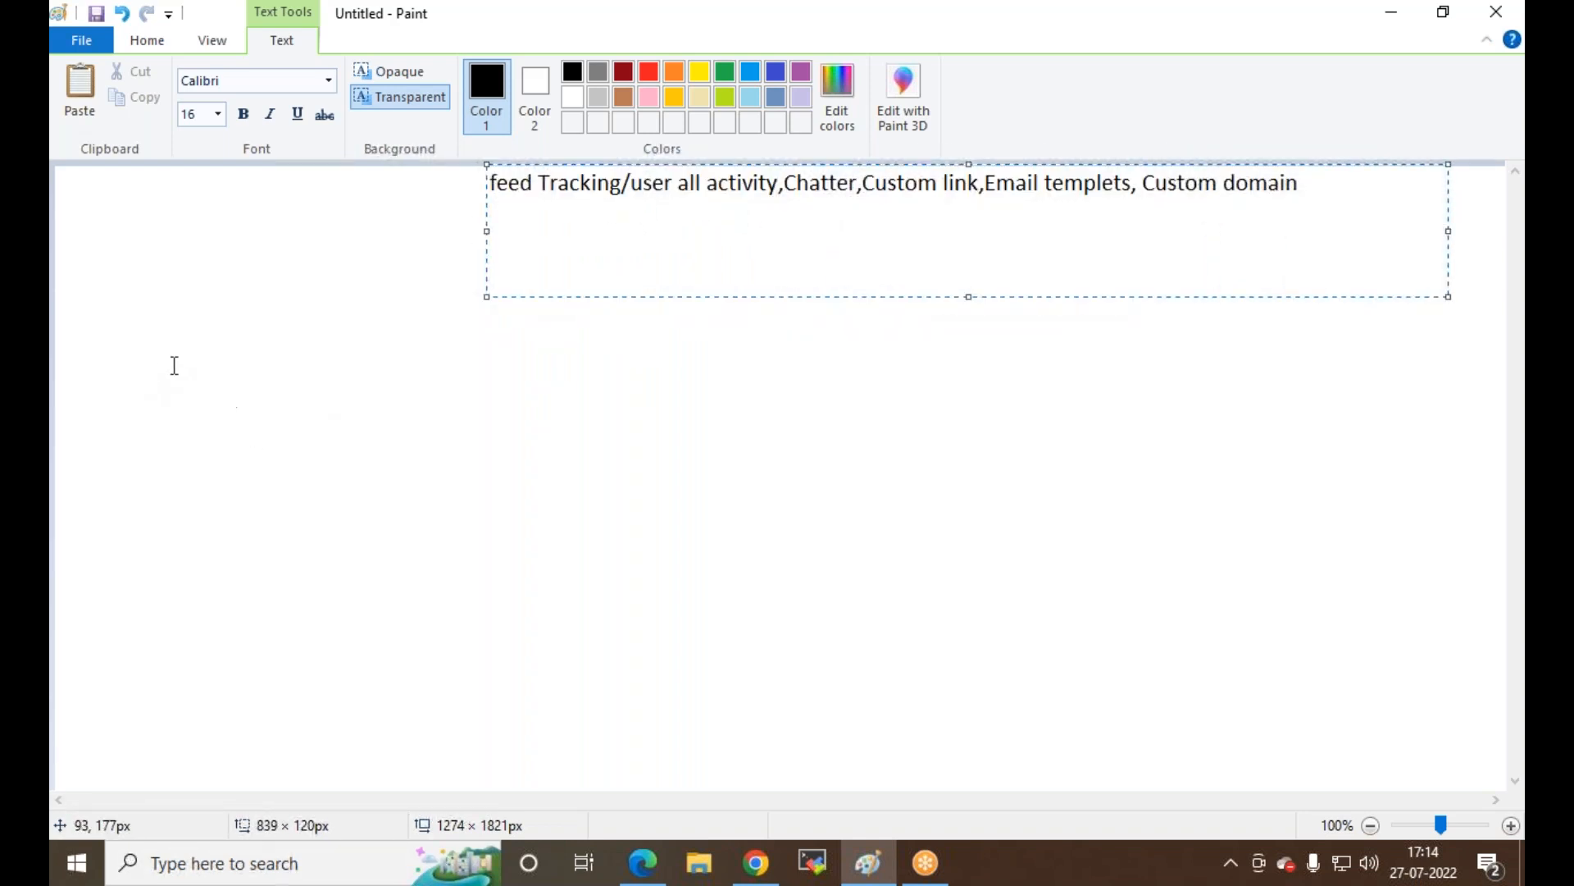
left_click(196, 263)
left_click(199, 255)
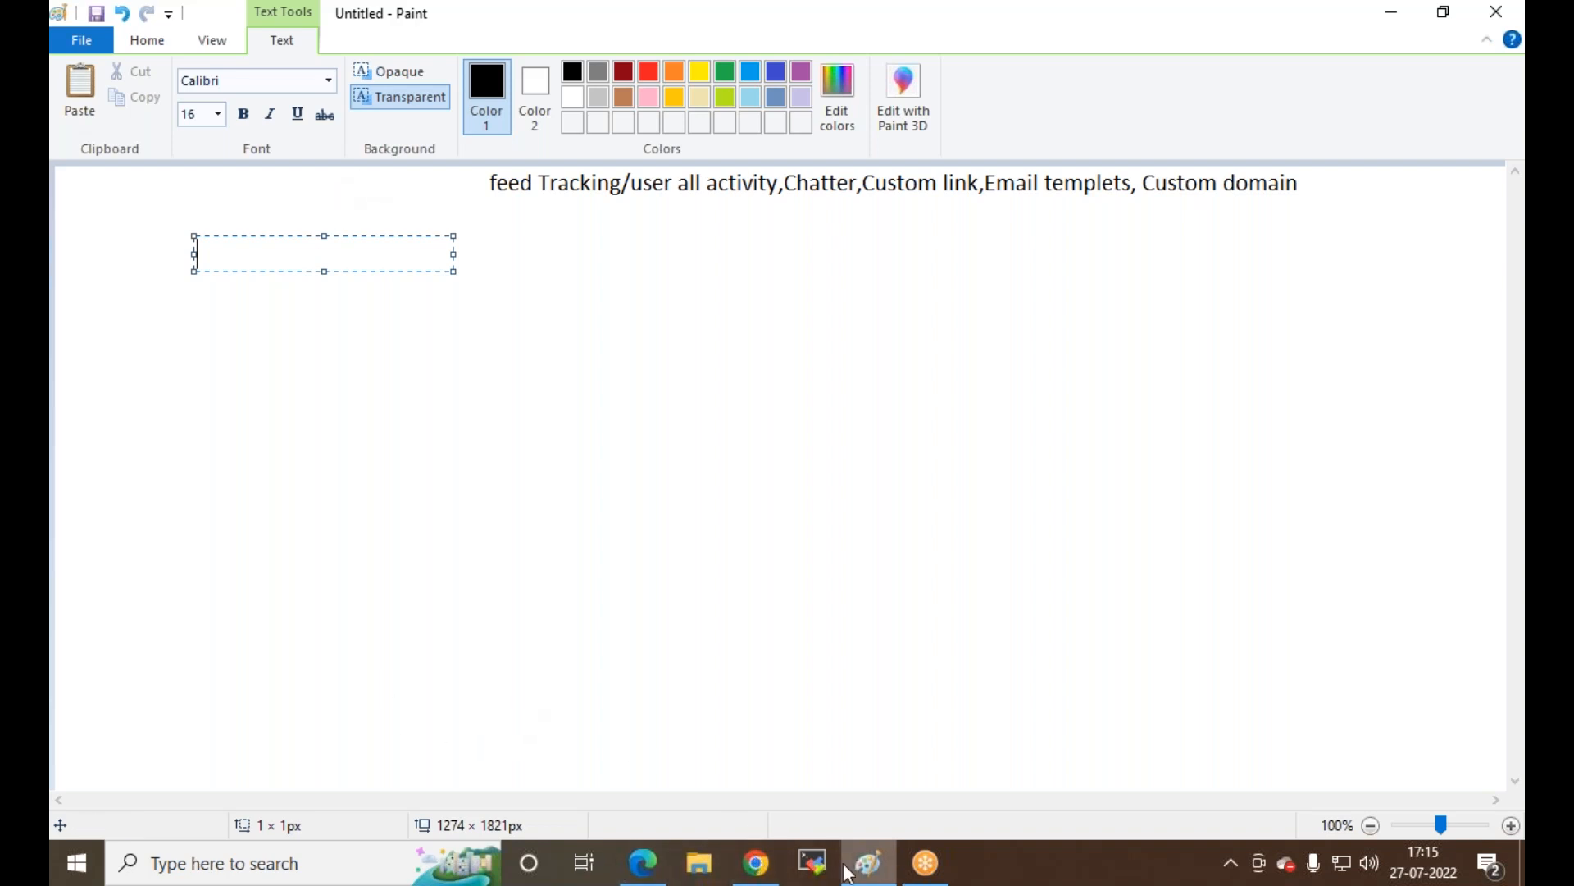
Step: Switch Salesforce in Chrome to the RVHotels app via the App Launcher
left_click(750, 867)
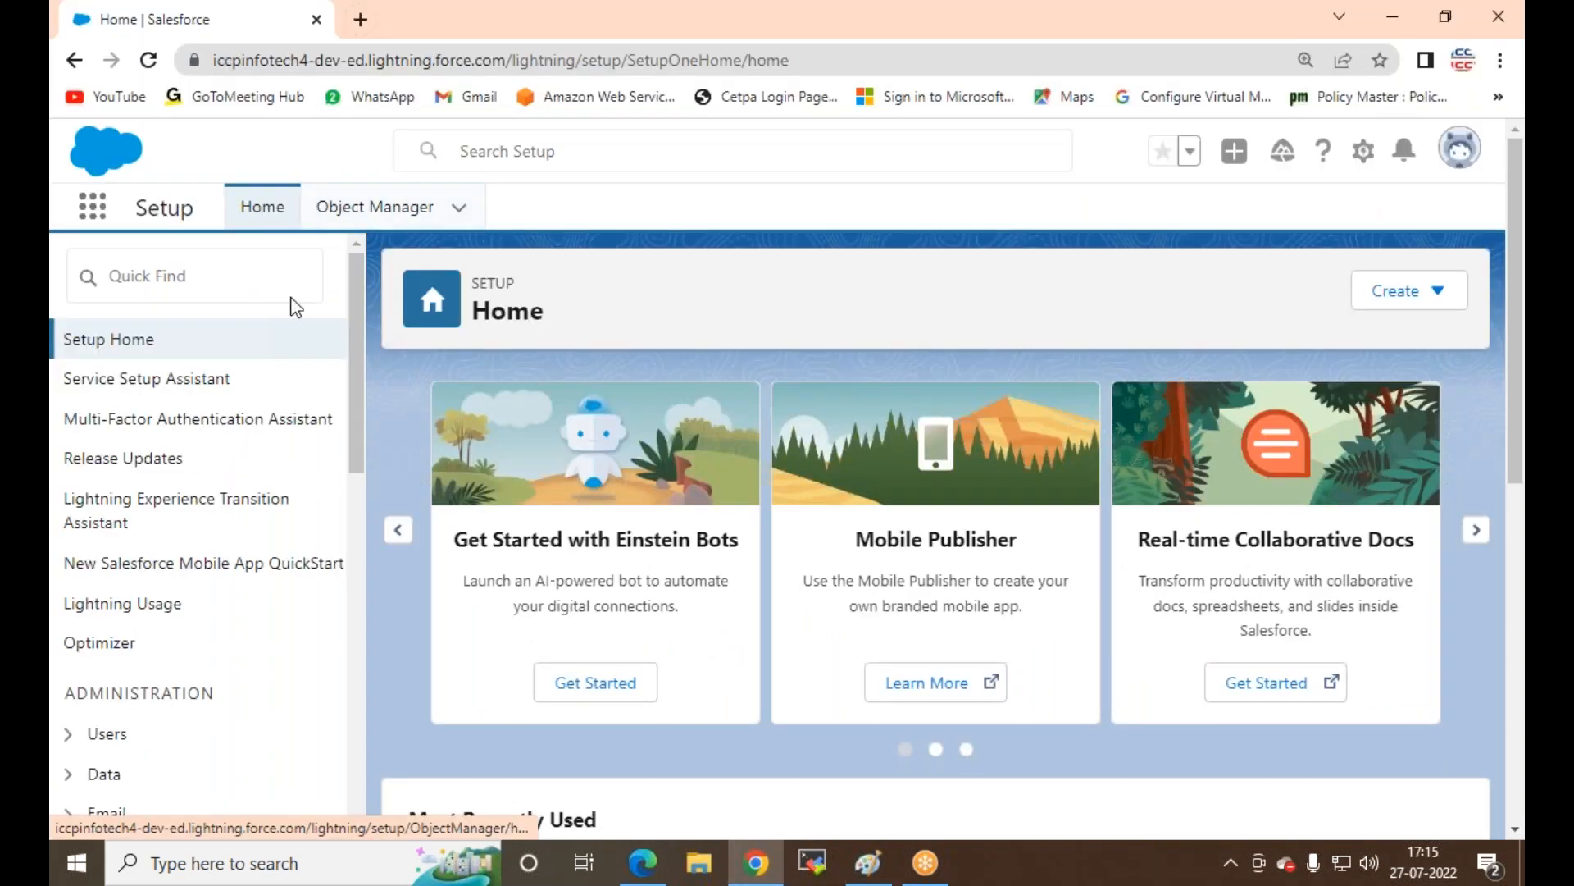
left_click(93, 206)
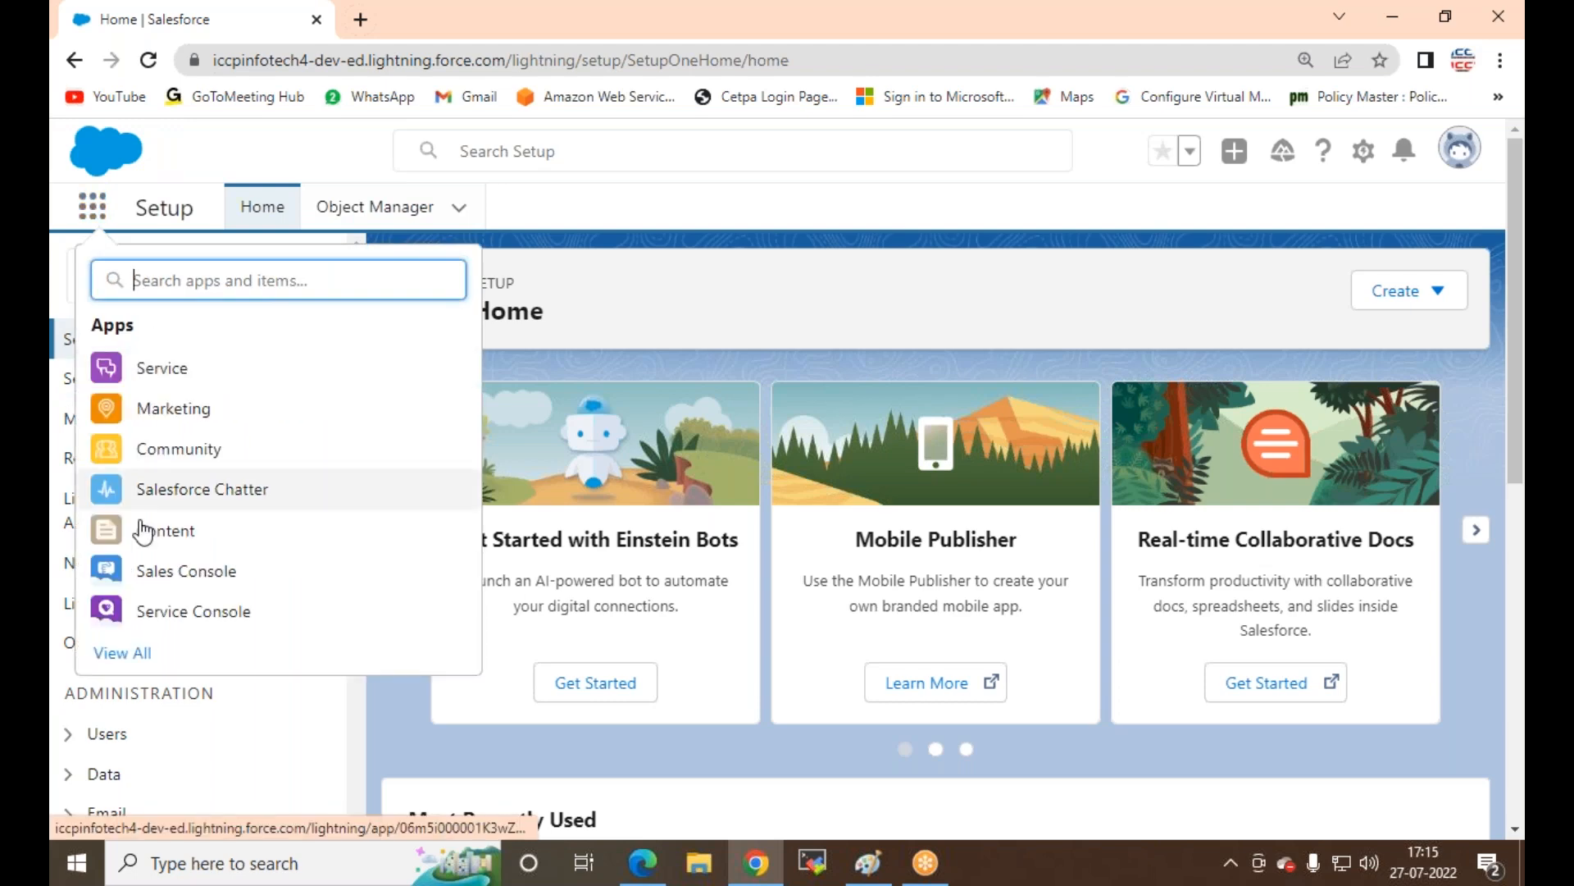
scroll(107, 606, "down", 1)
scroll(211, 545, "down", 1)
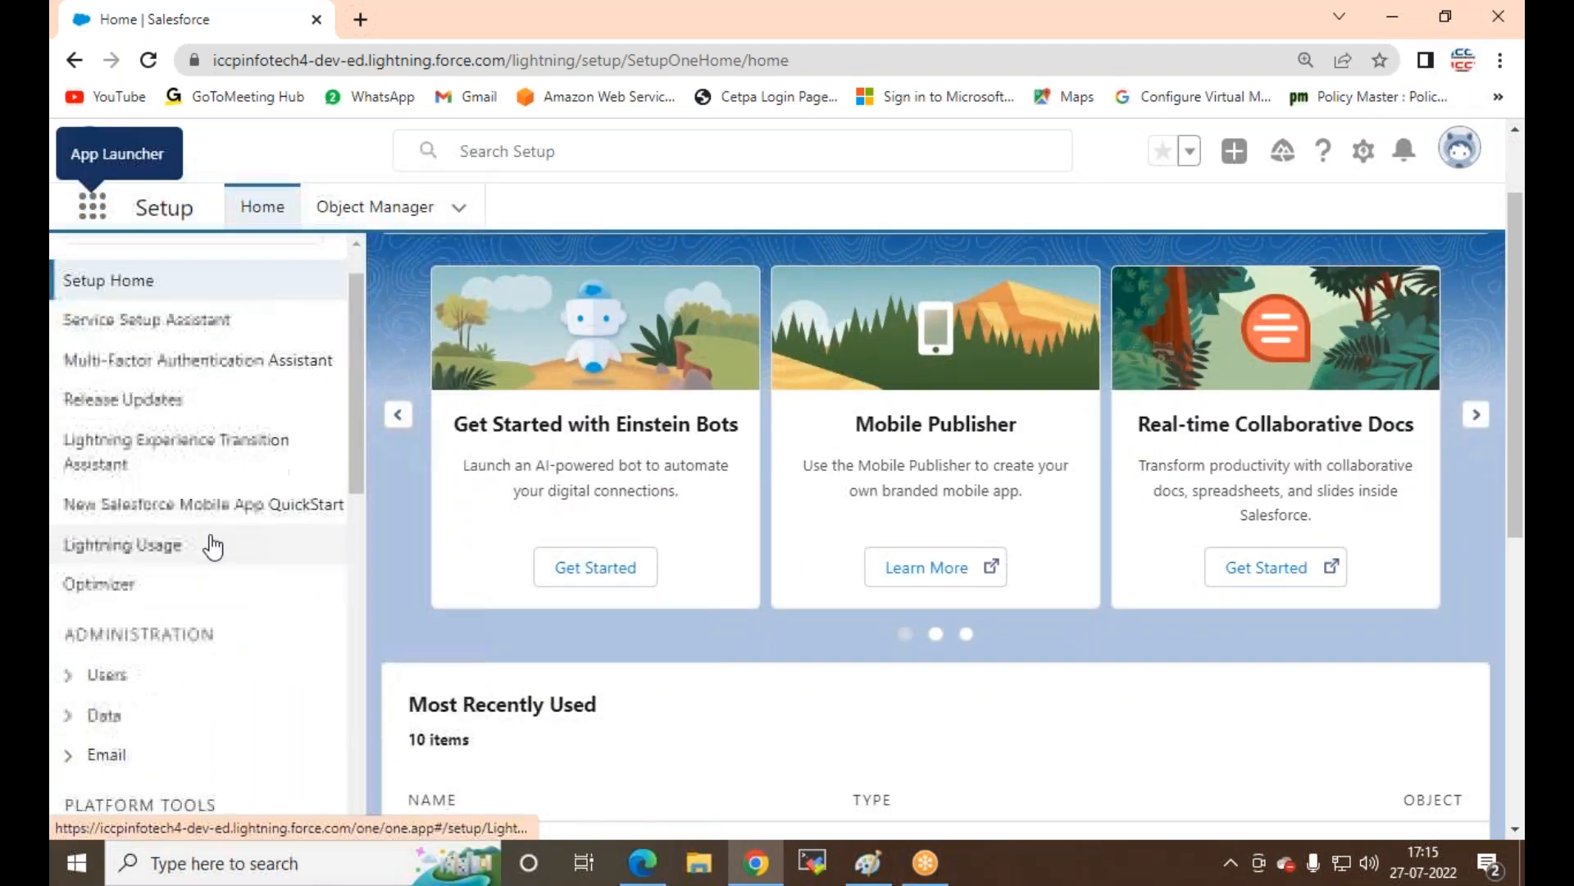
scroll(738, 632, "down", 3)
left_click(735, 571)
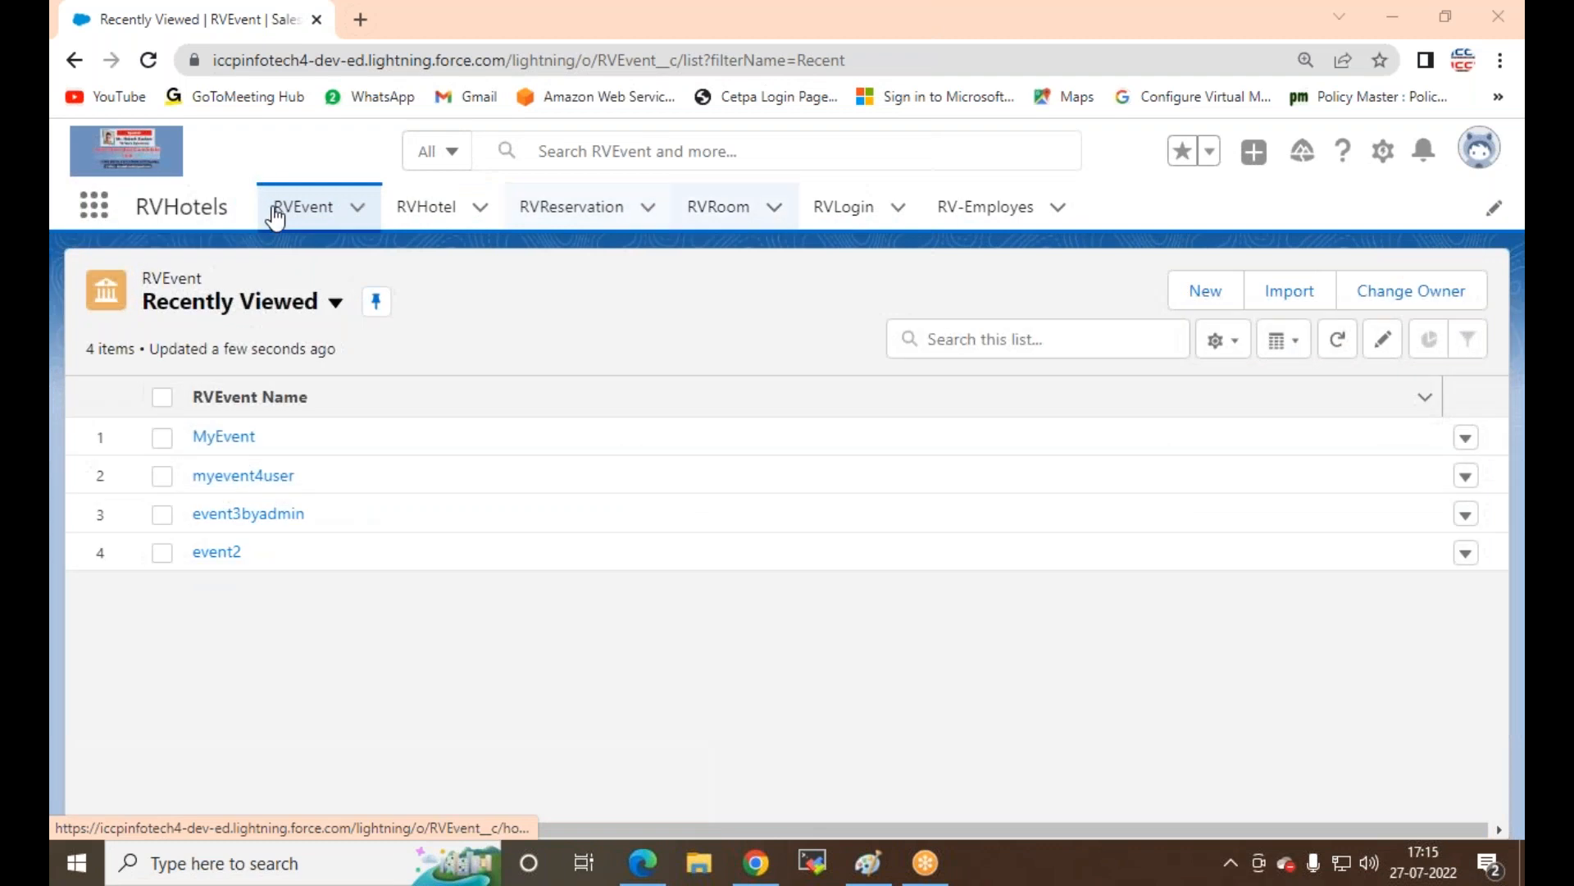
Step: Show the RVEvent records list, opening a new RVEvent form and closing it unsaved
left_click(302, 206)
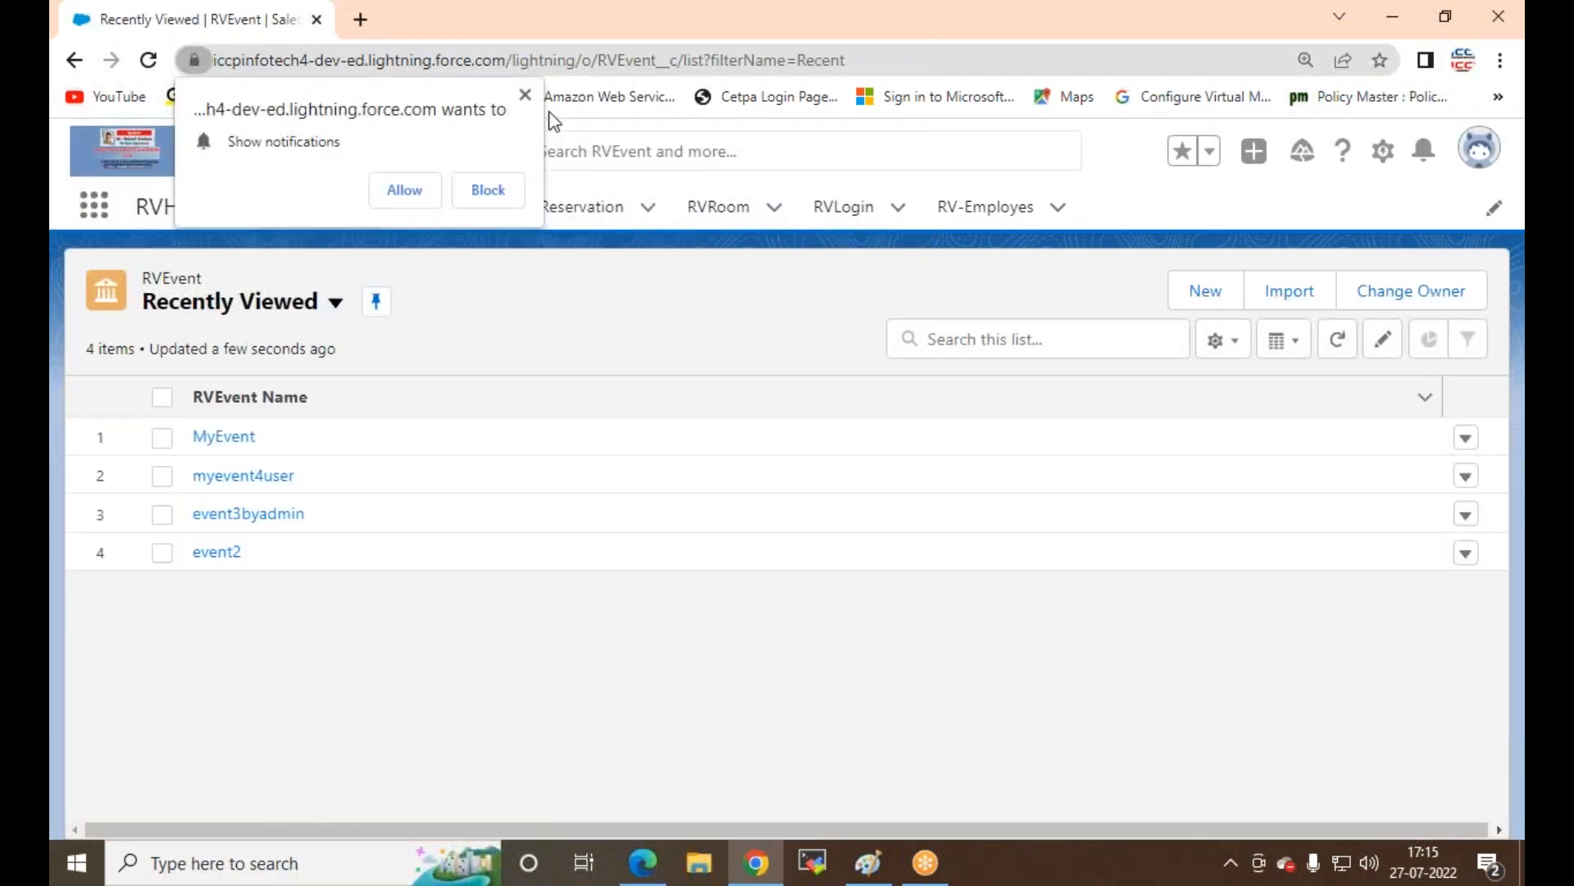
left_click(525, 95)
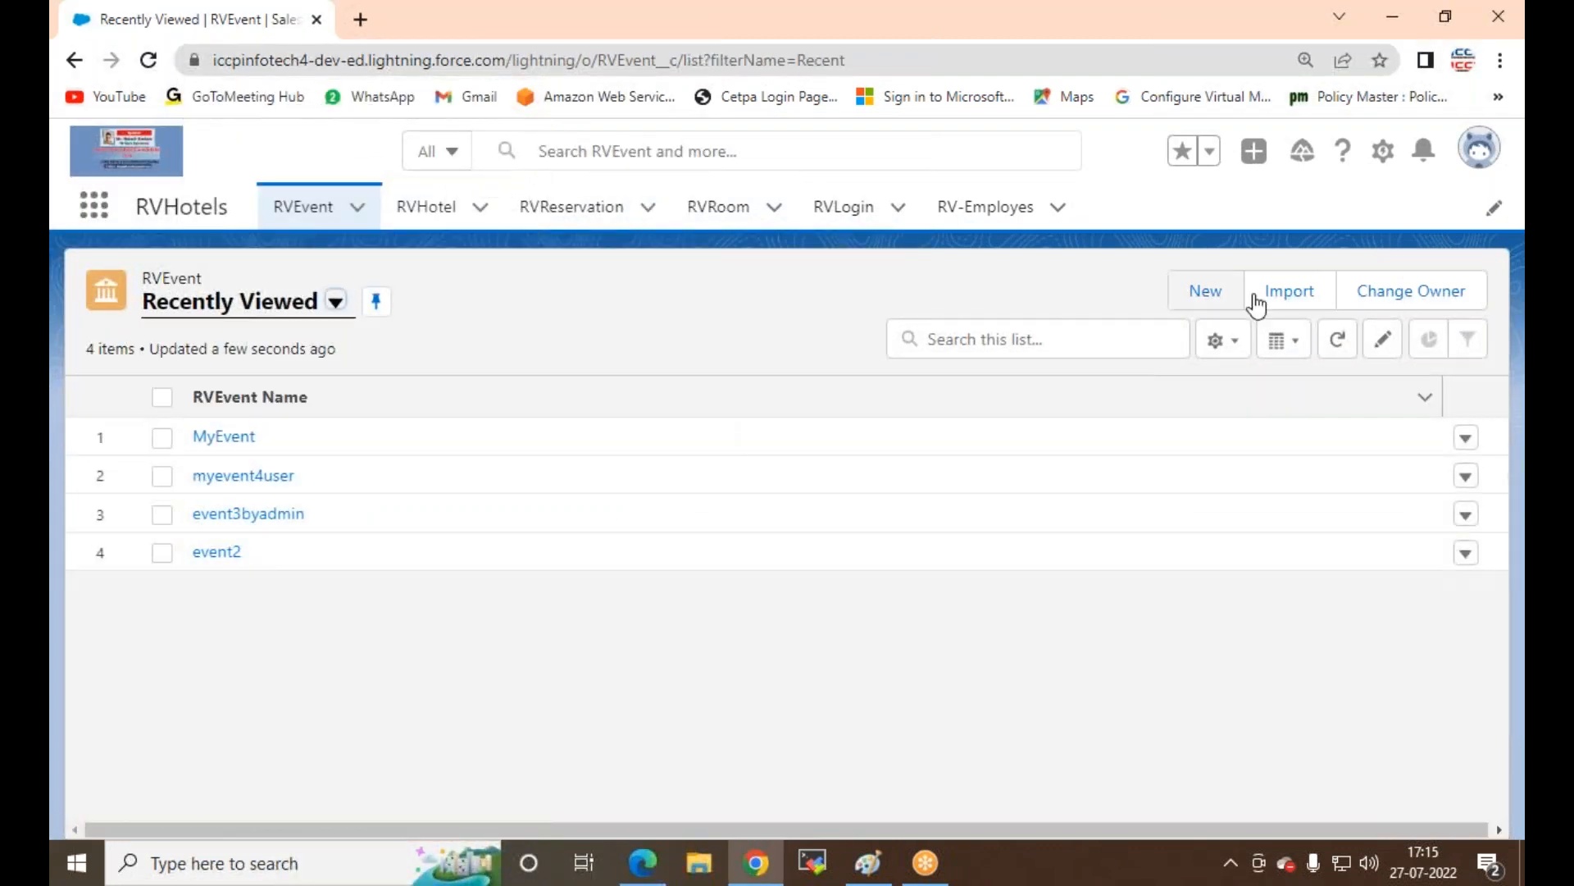
left_click(1203, 293)
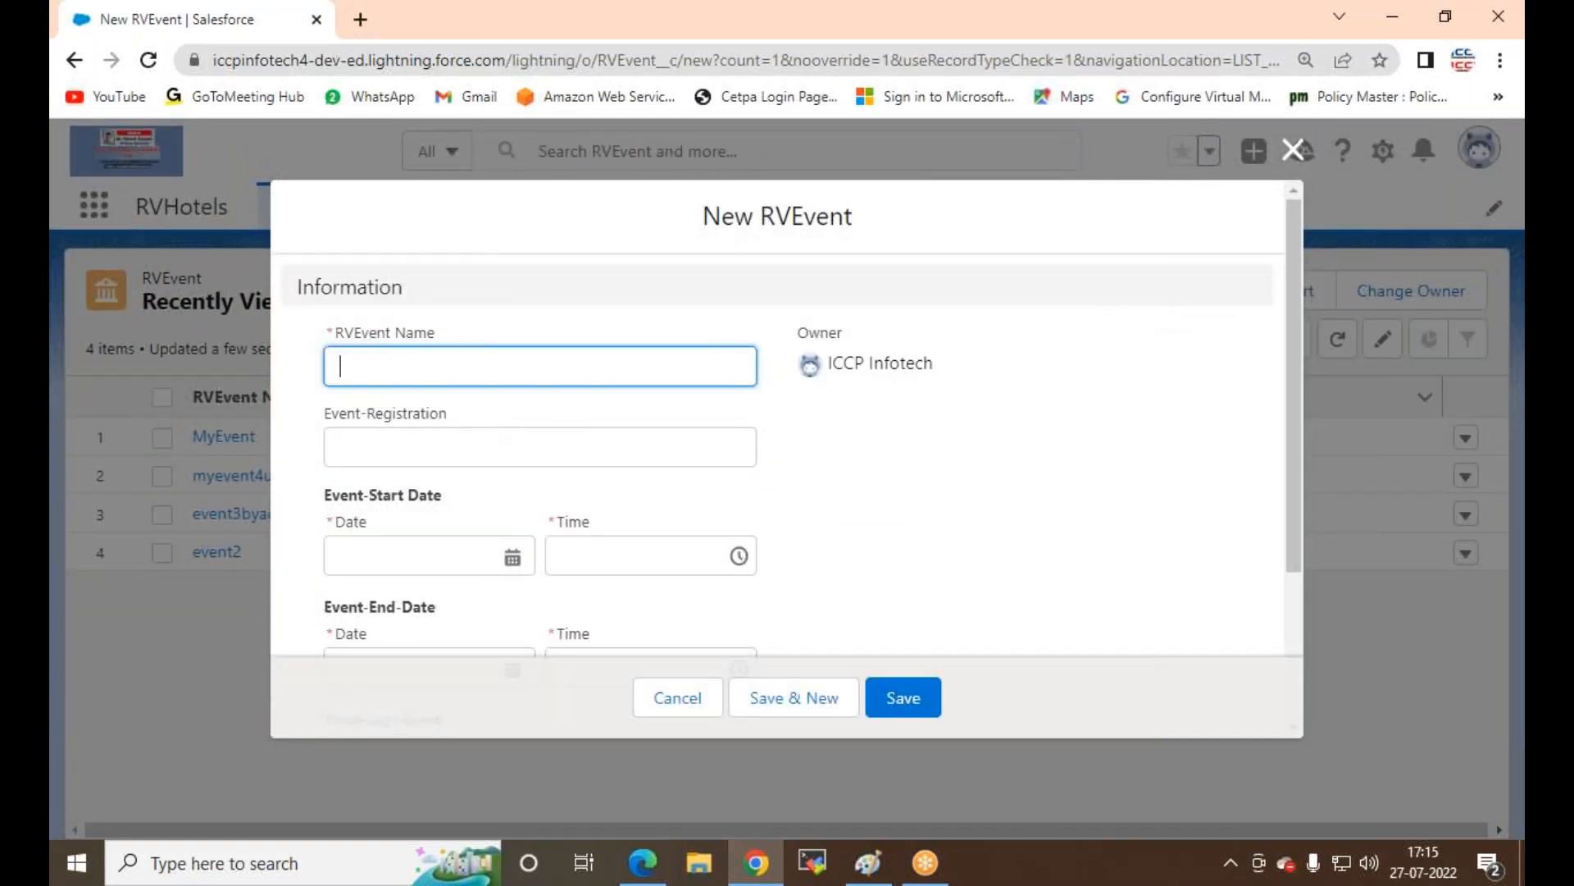
scroll(443, 503, "down", 3)
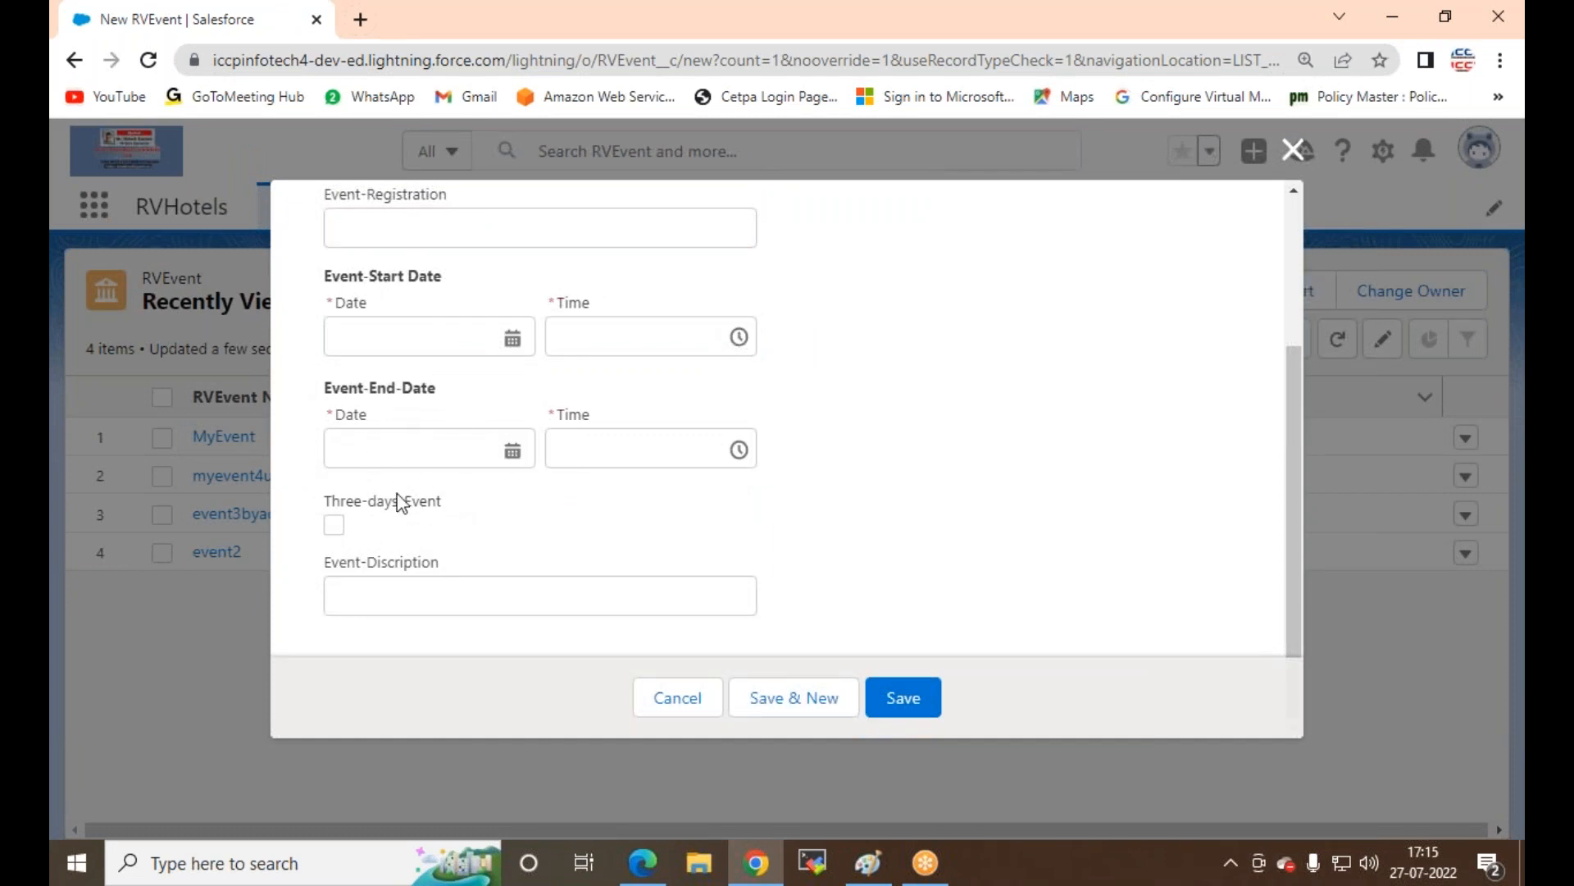
scroll(382, 541, "up", 3)
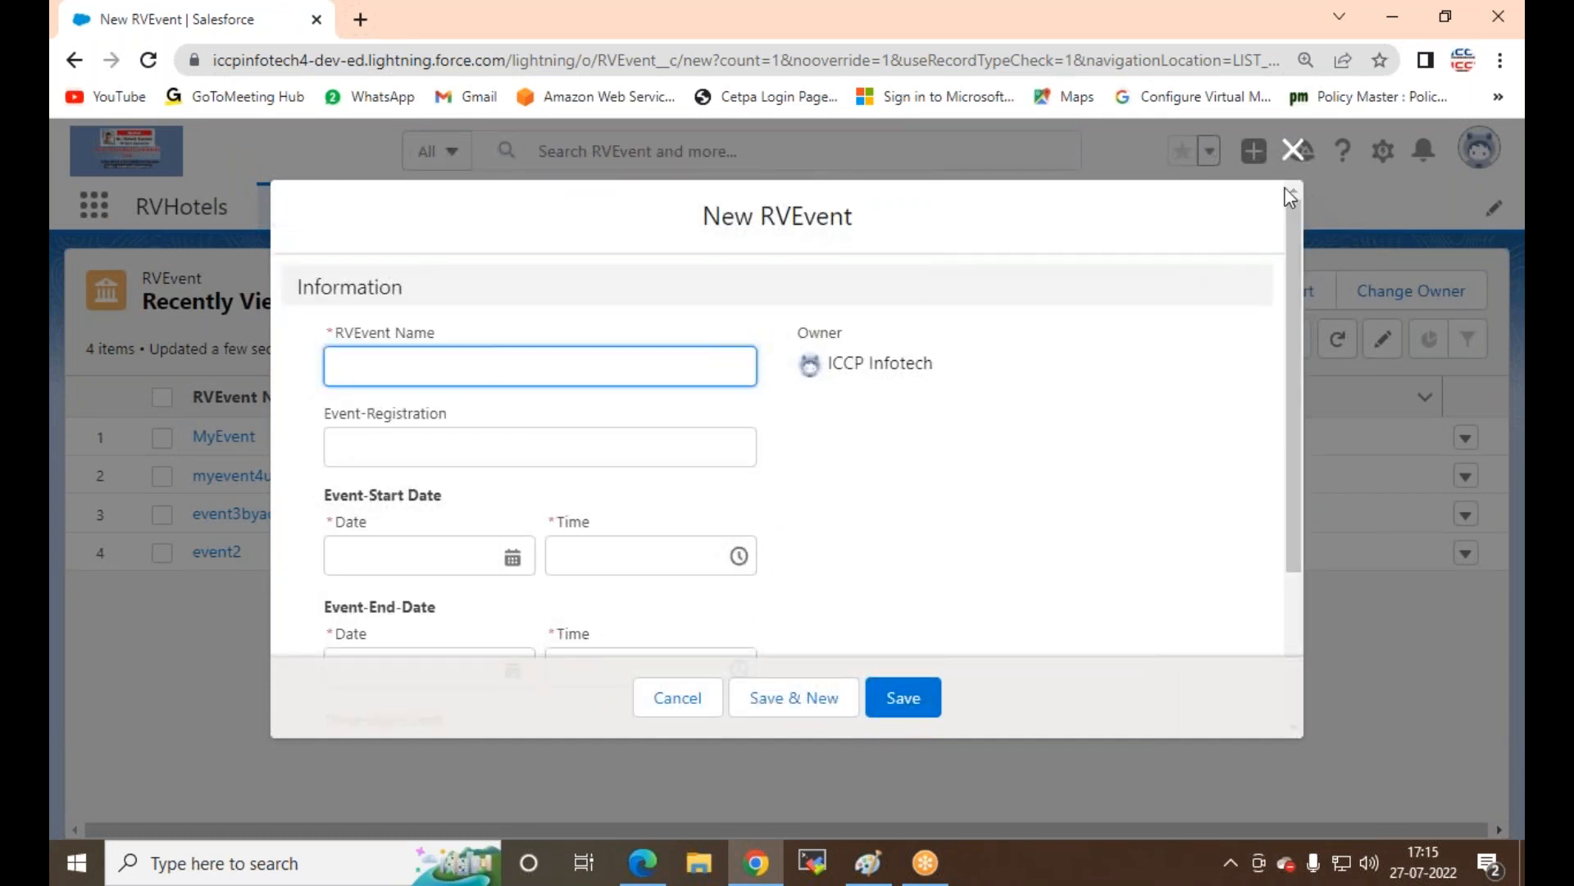
left_click(1292, 151)
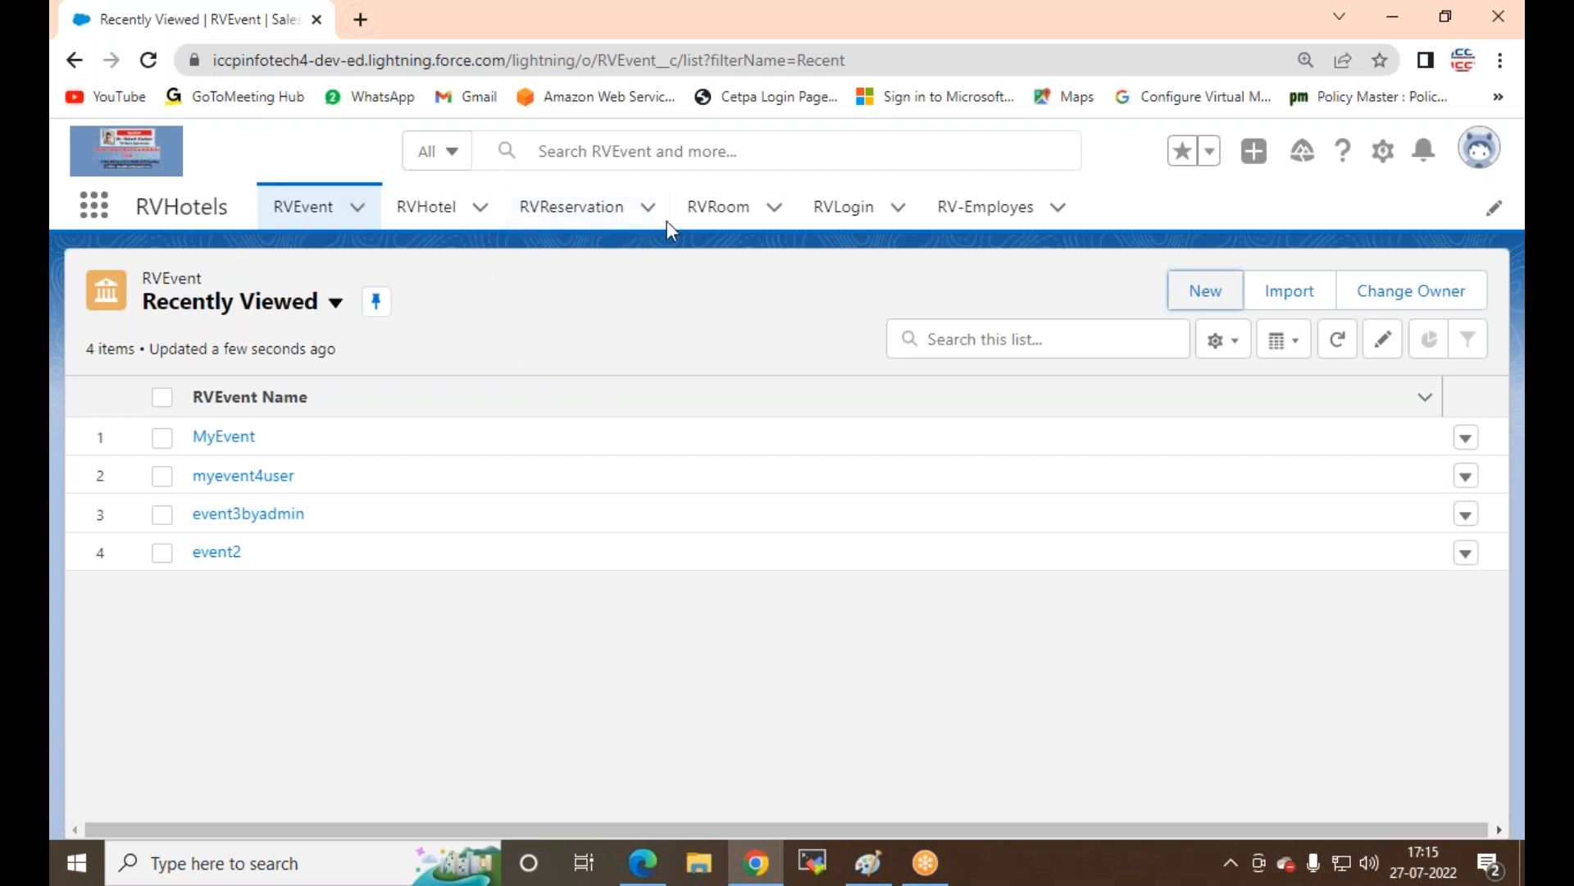
Step: Open the first employee record from RV-Employes after cancelling a new-record form
left_click(978, 209)
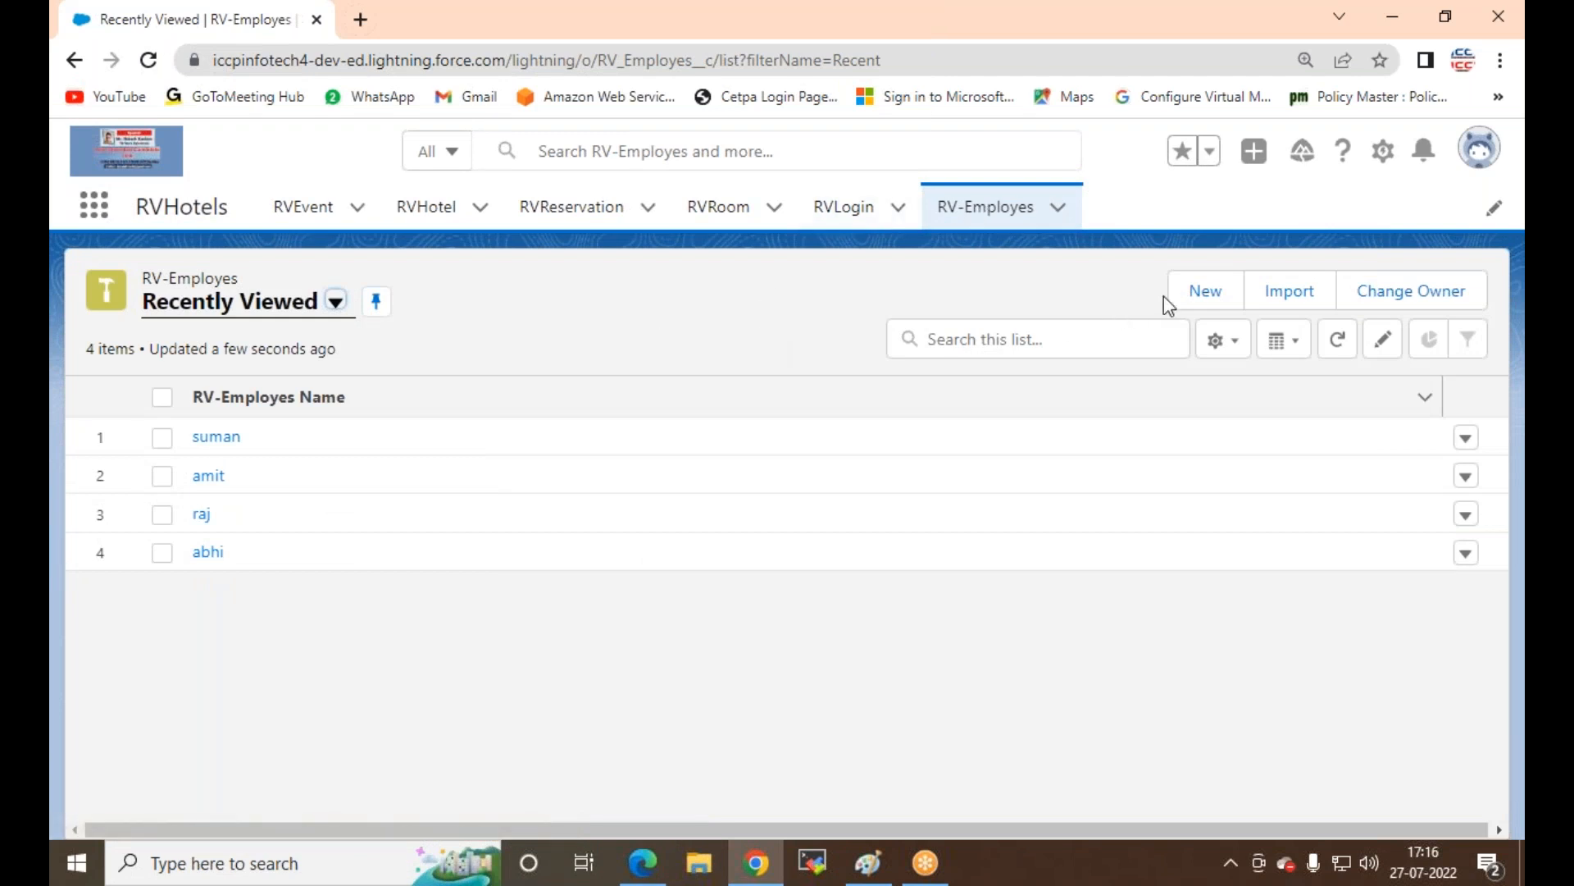
left_click(1203, 292)
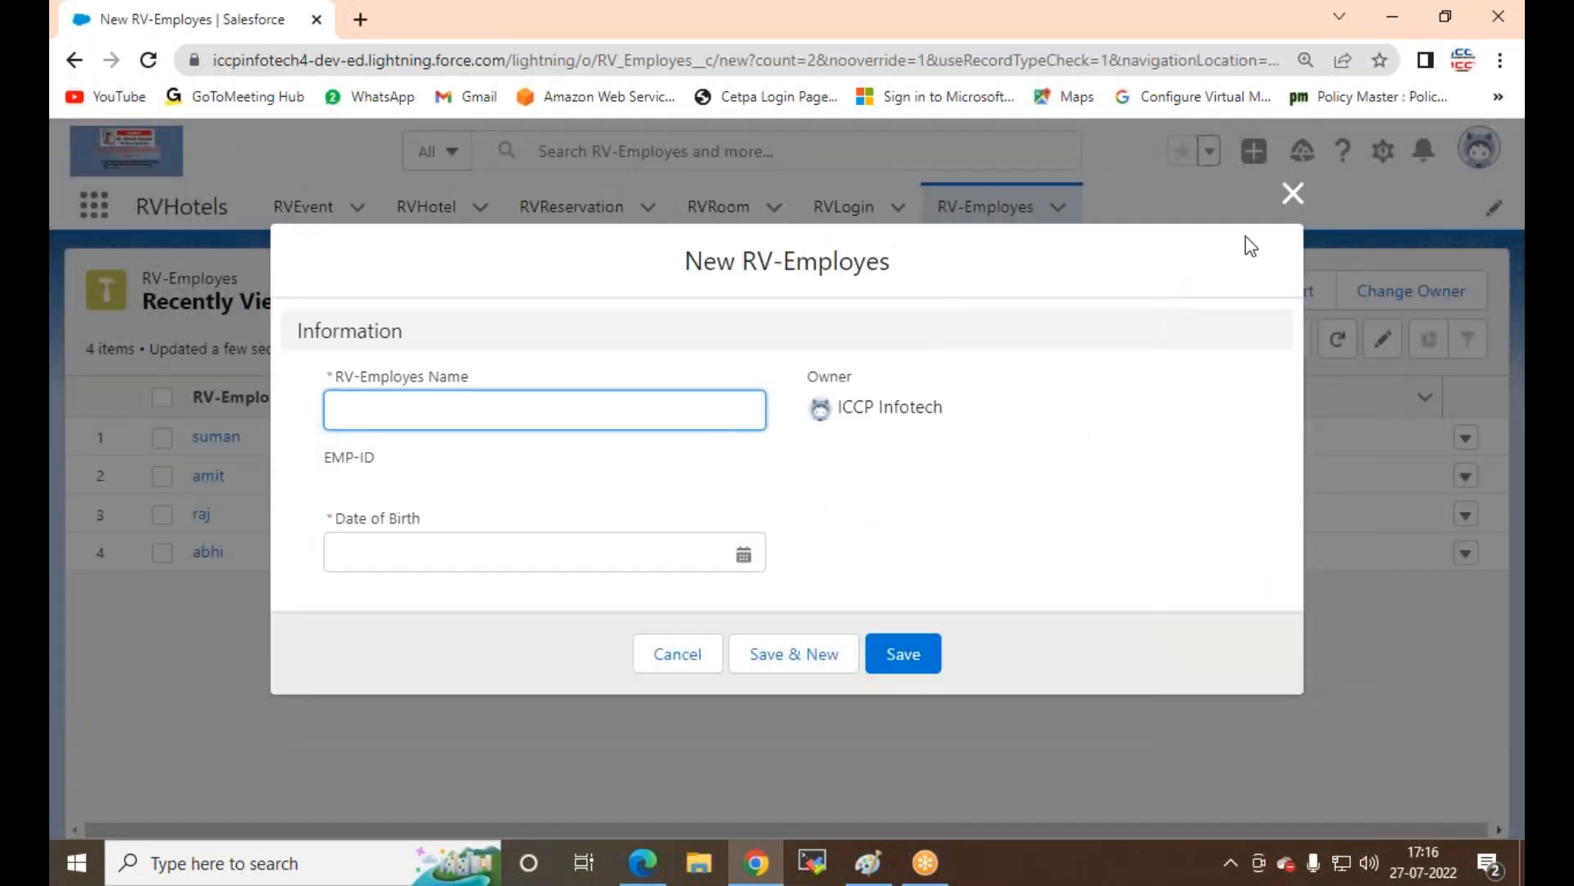
left_click(1293, 199)
left_click(222, 441)
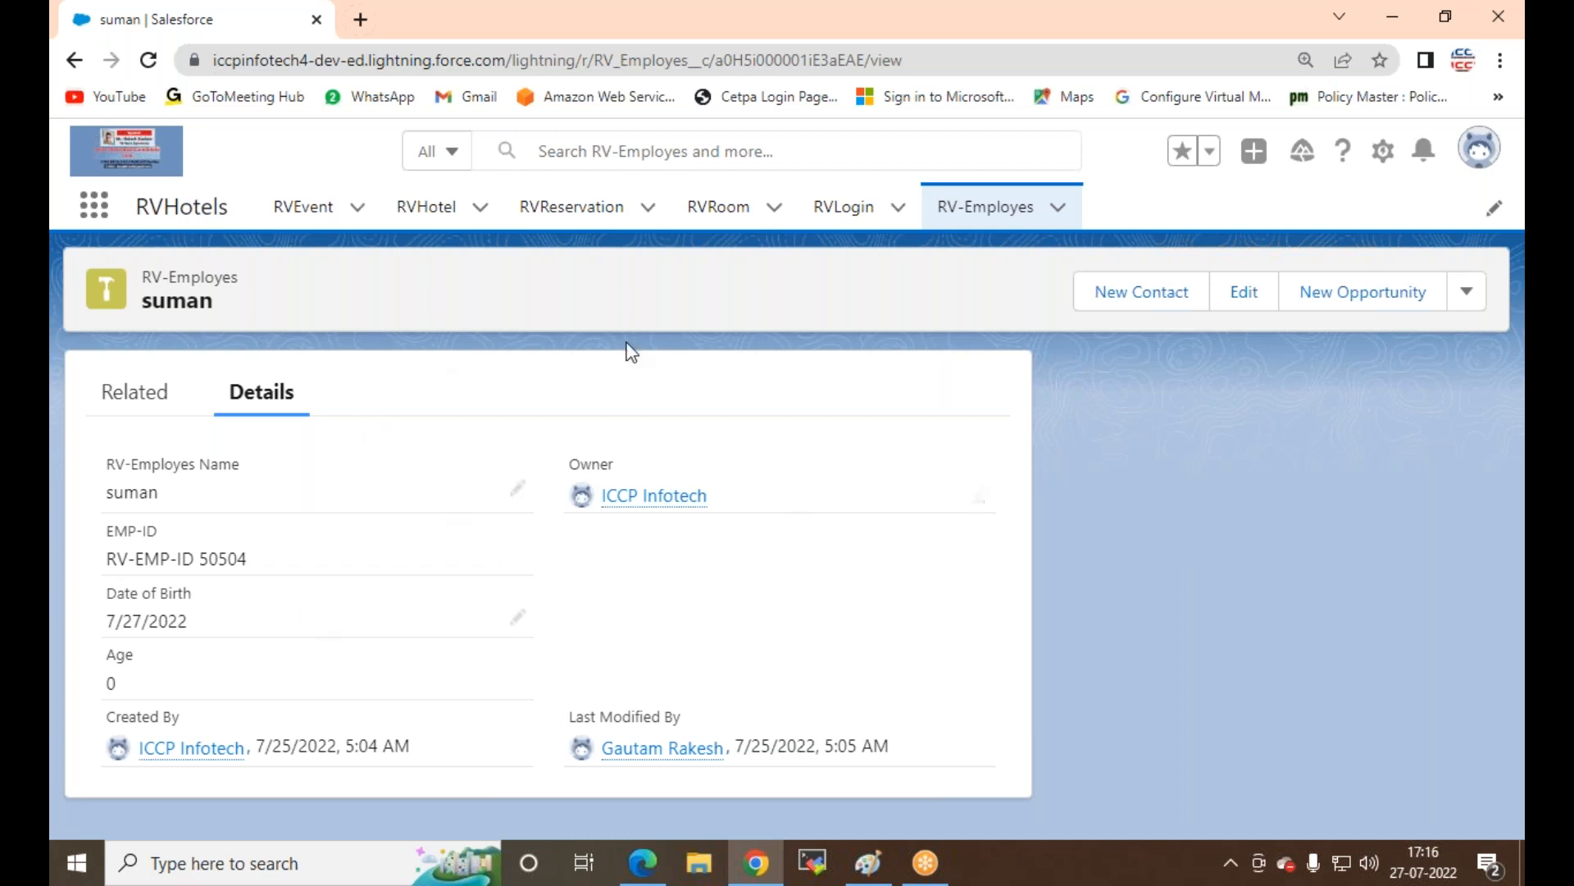
left_click(94, 206)
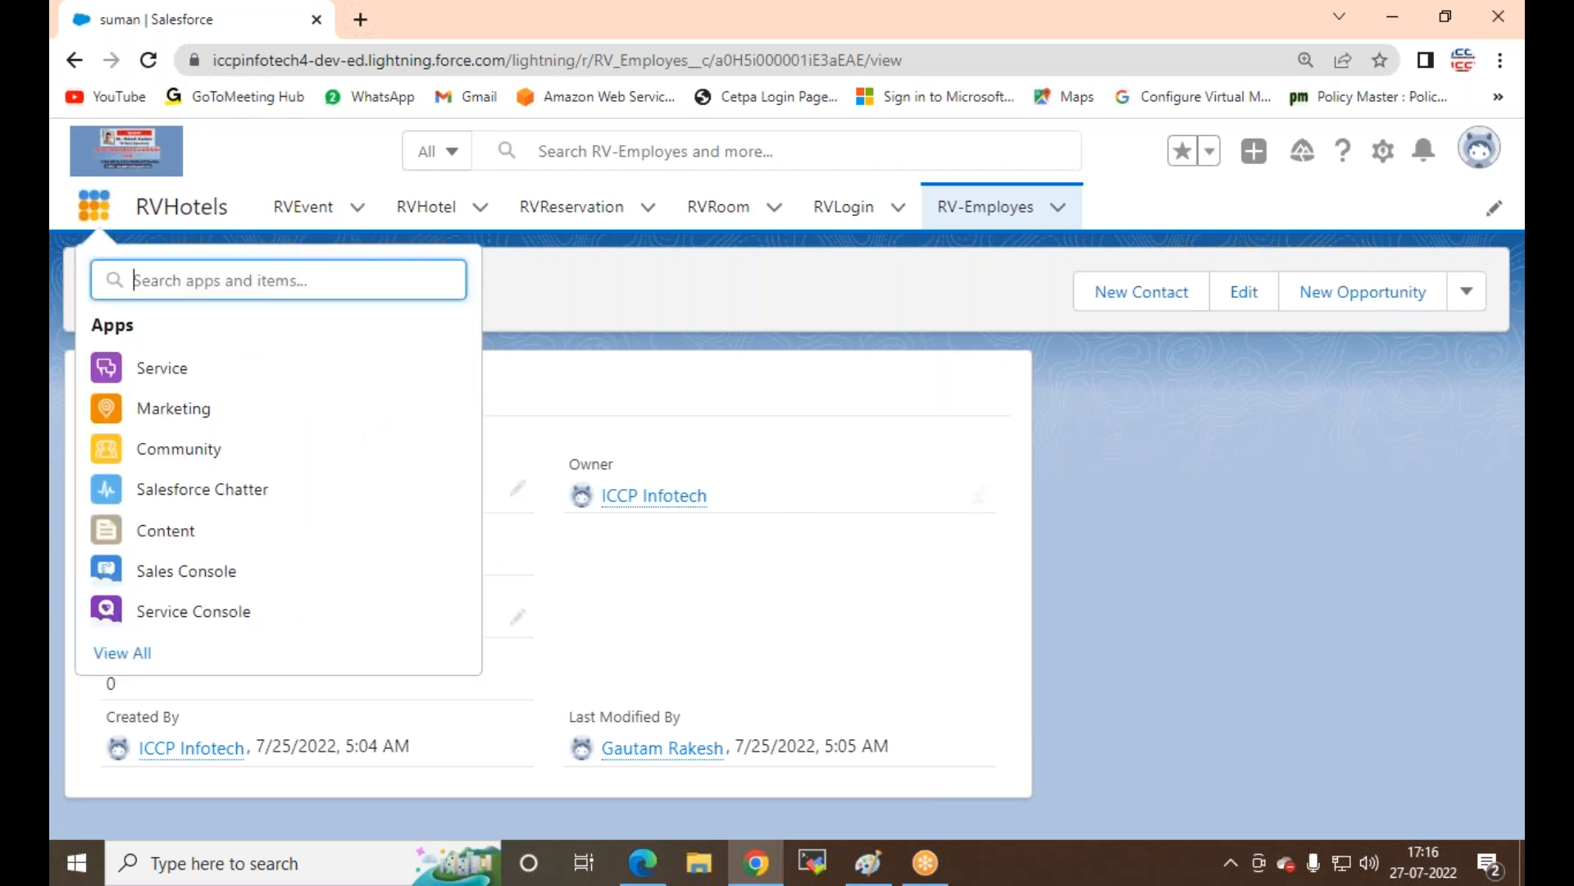
Step: Open the Service app in a new tab, view the first contact, then return to the employee tab
right_click(150, 376)
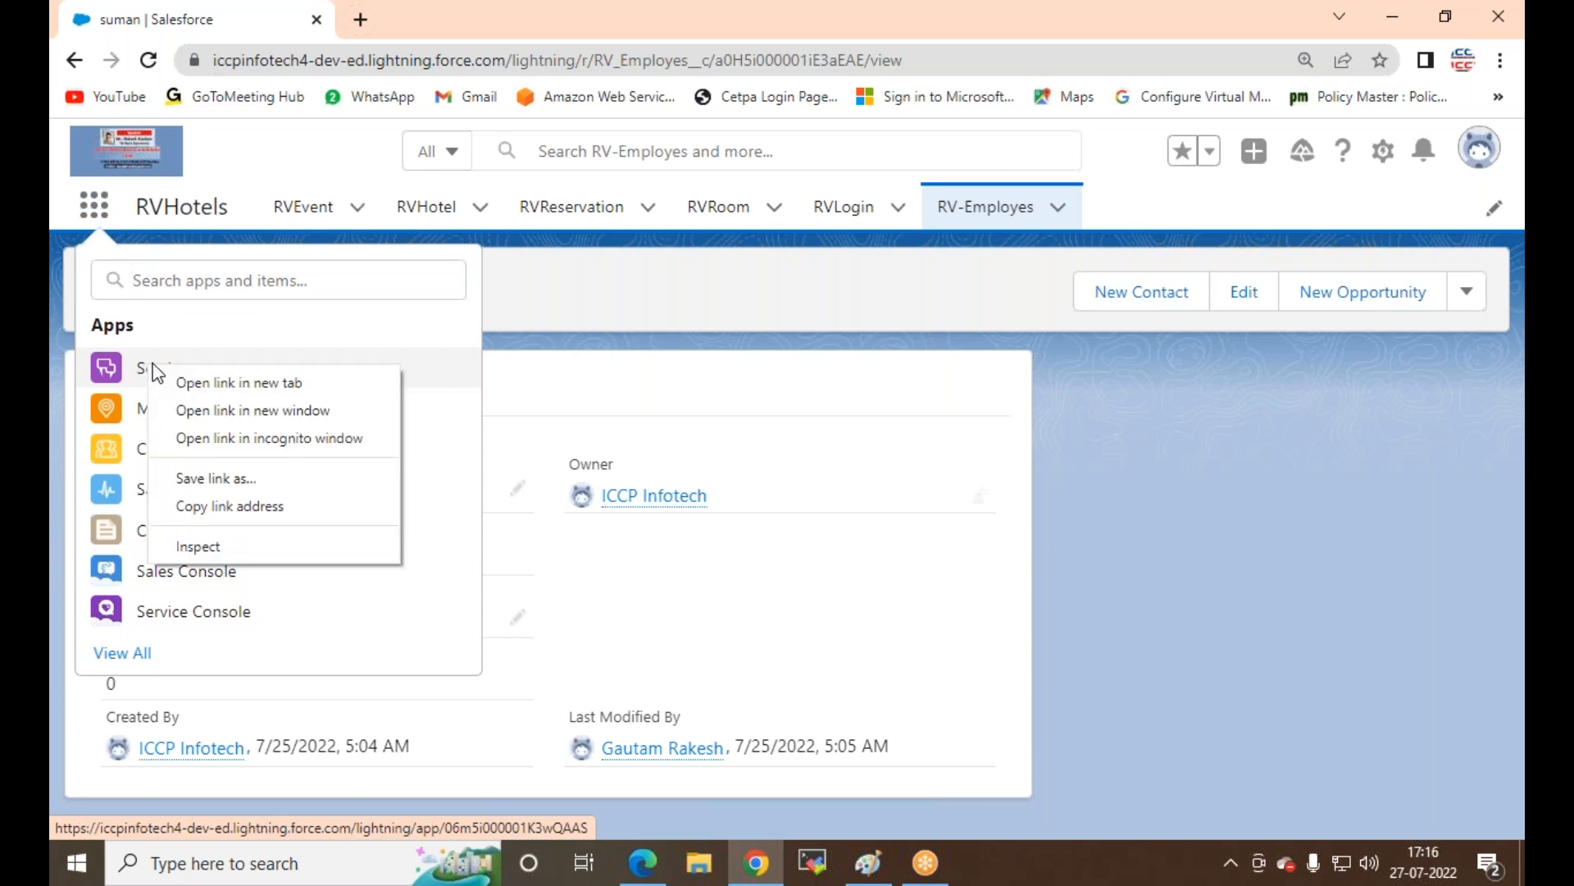
left_click(241, 381)
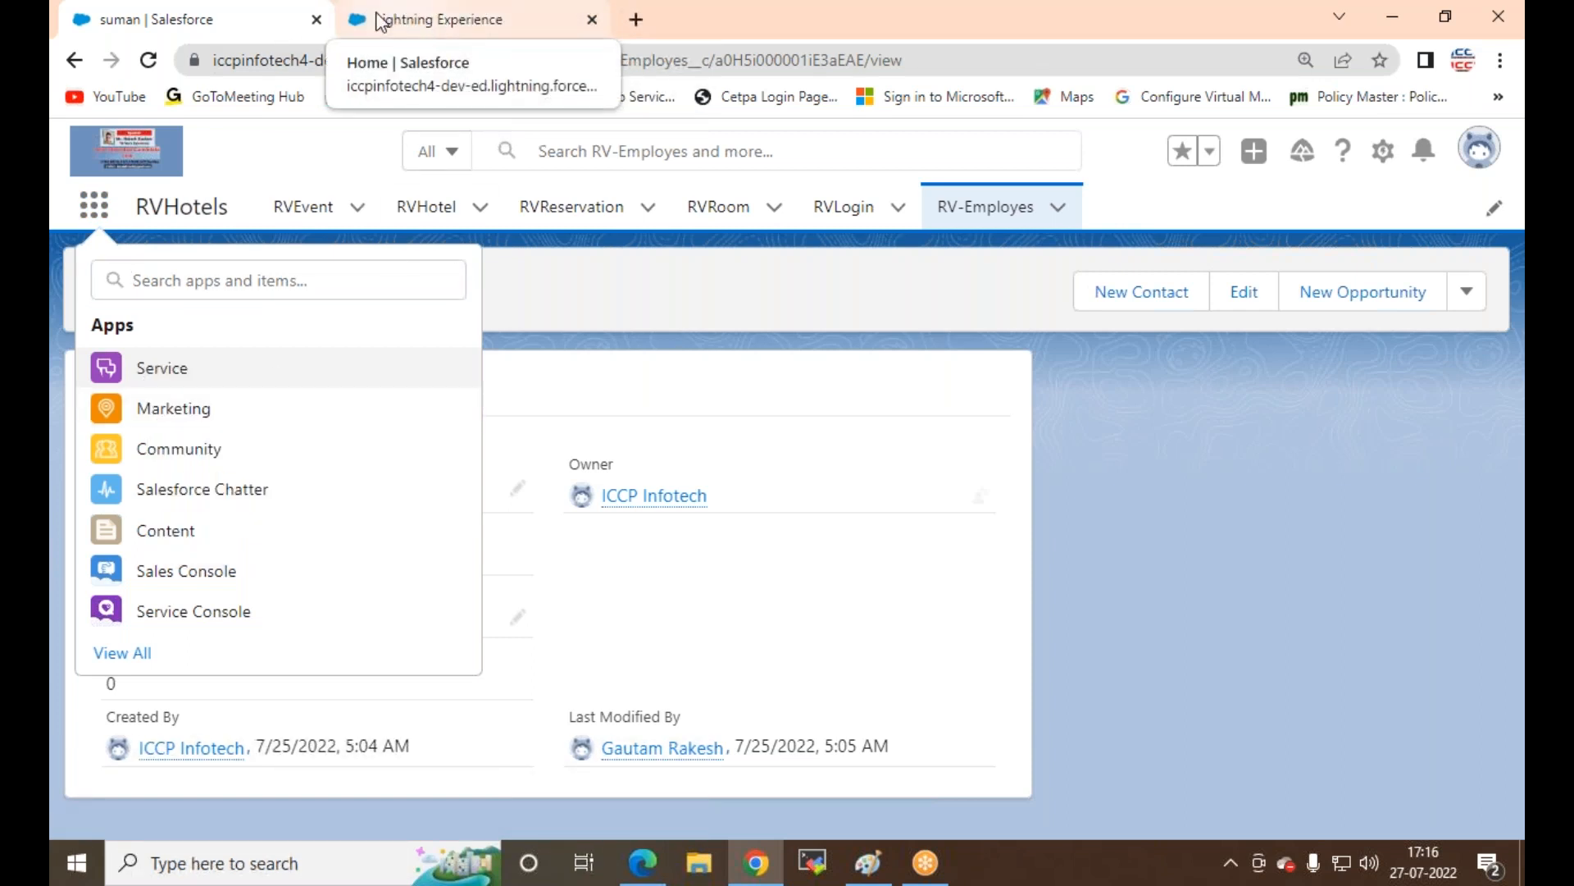
left_click(437, 22)
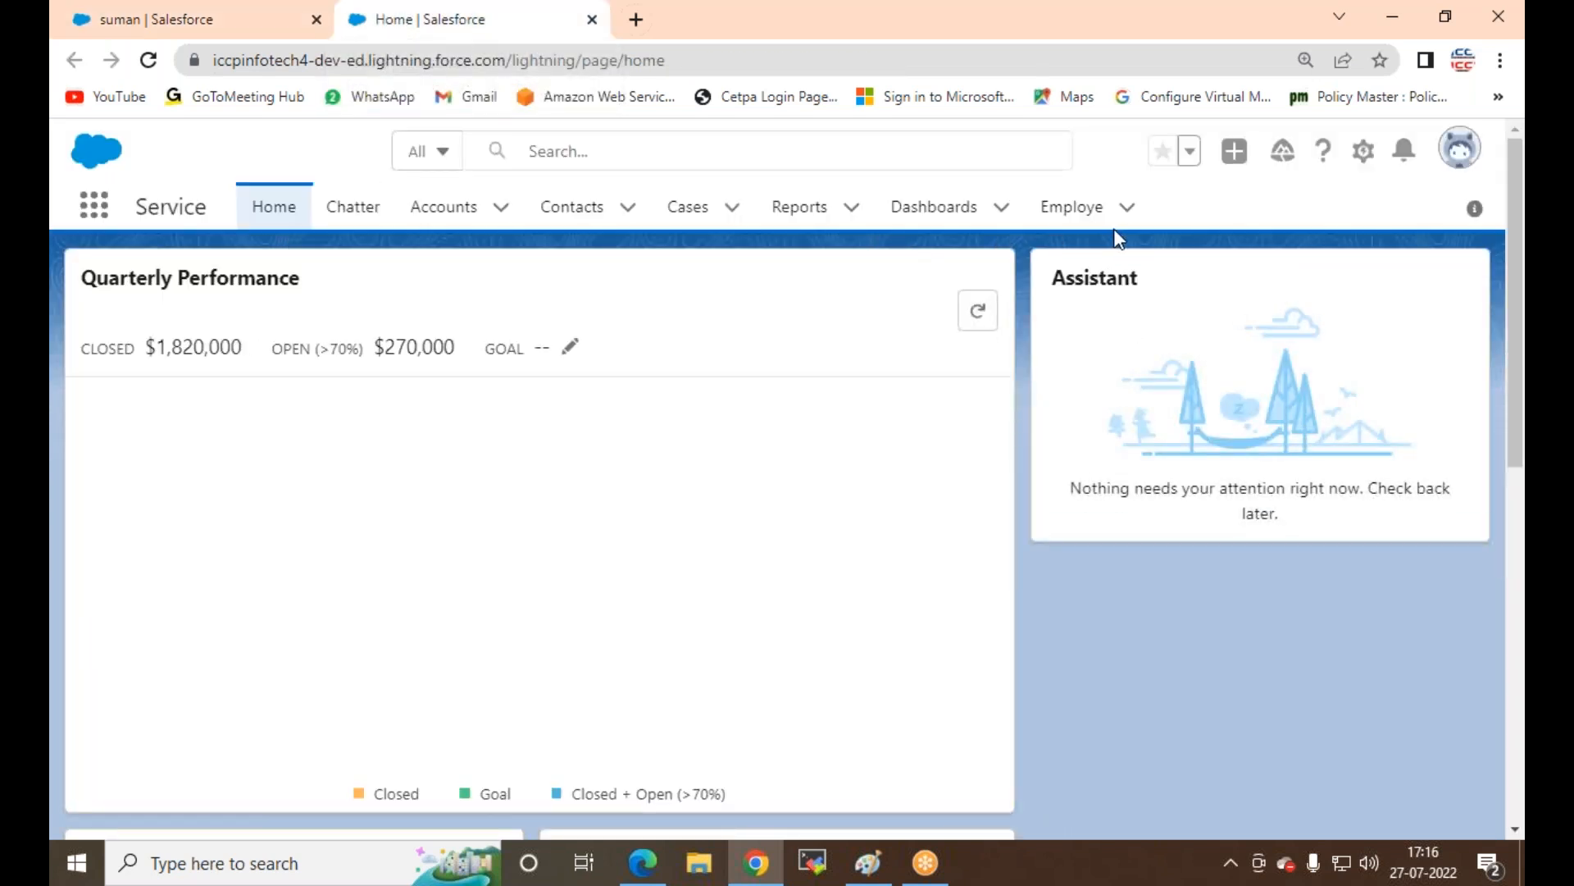
left_click(558, 211)
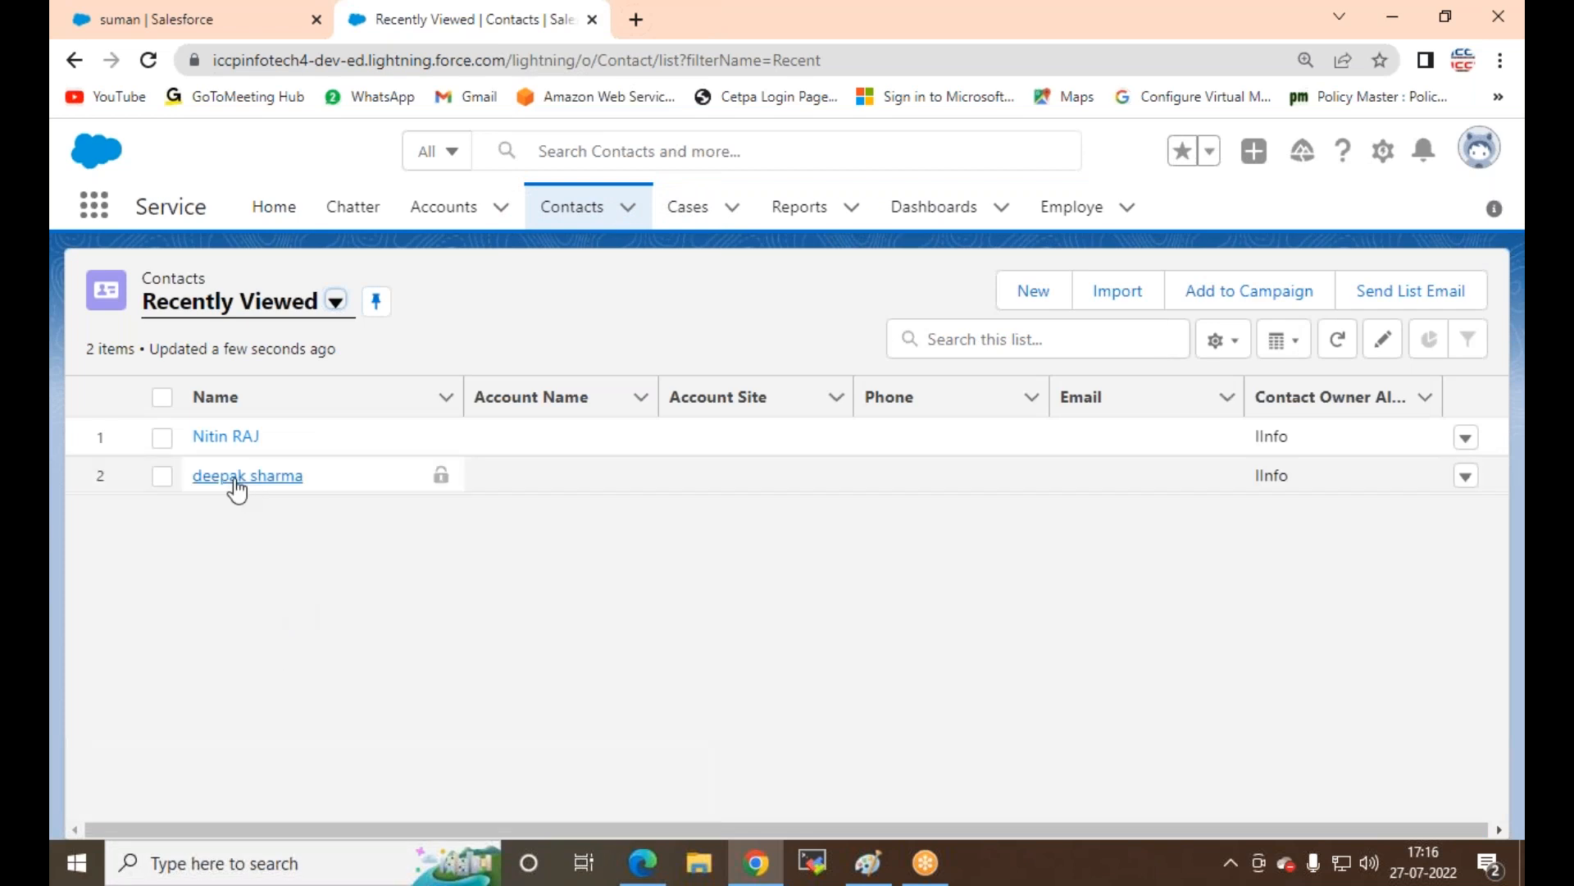
left_click(223, 437)
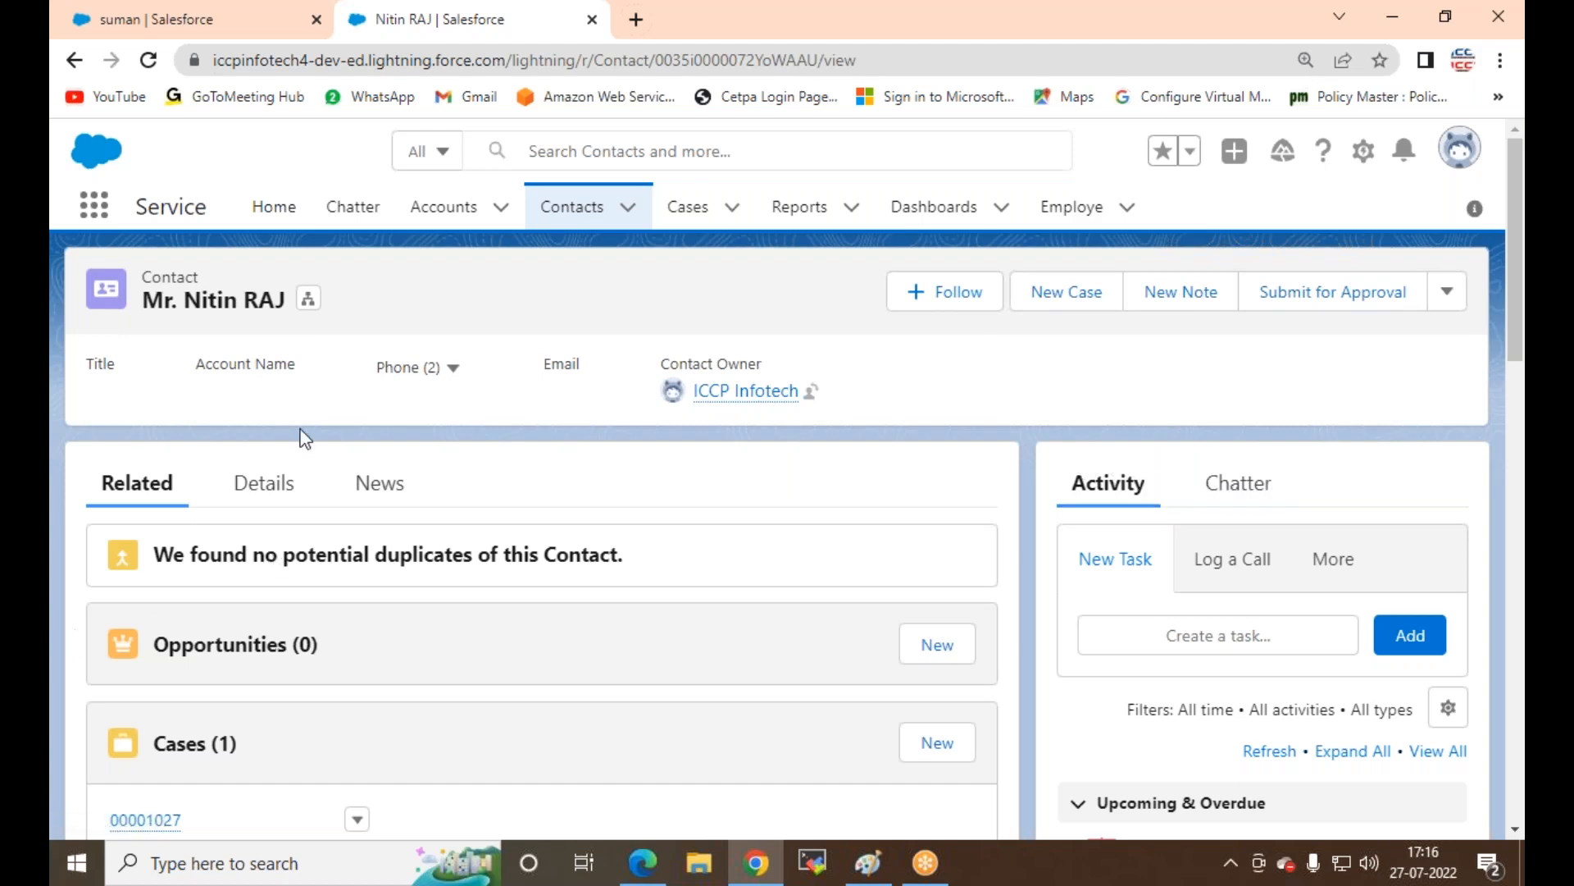
scroll(946, 689, "down", 2)
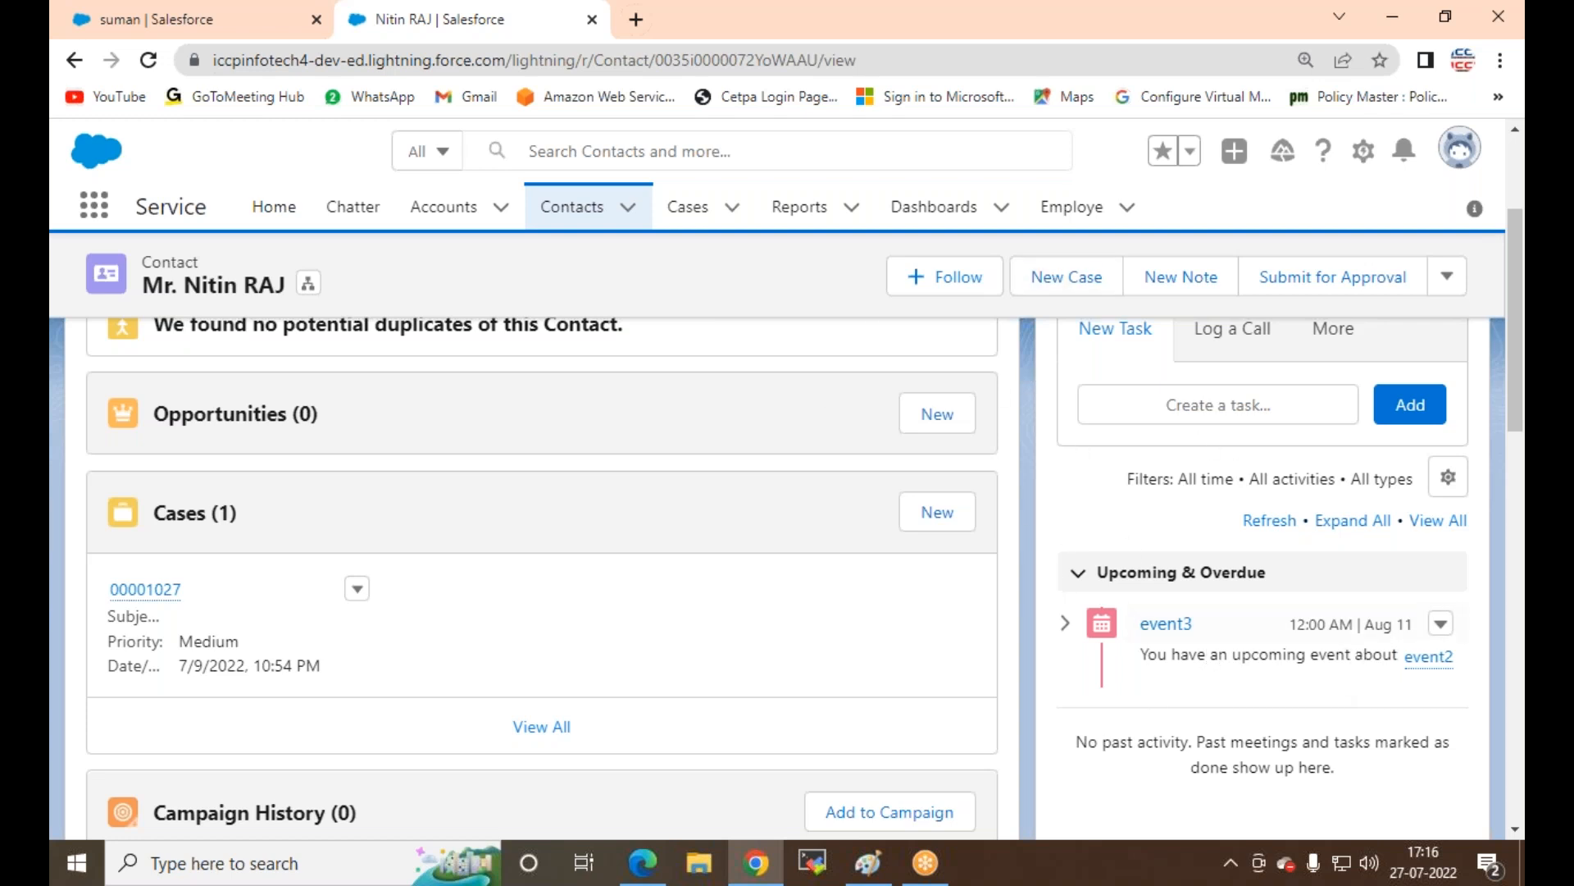
scroll(1181, 647, "up", 3)
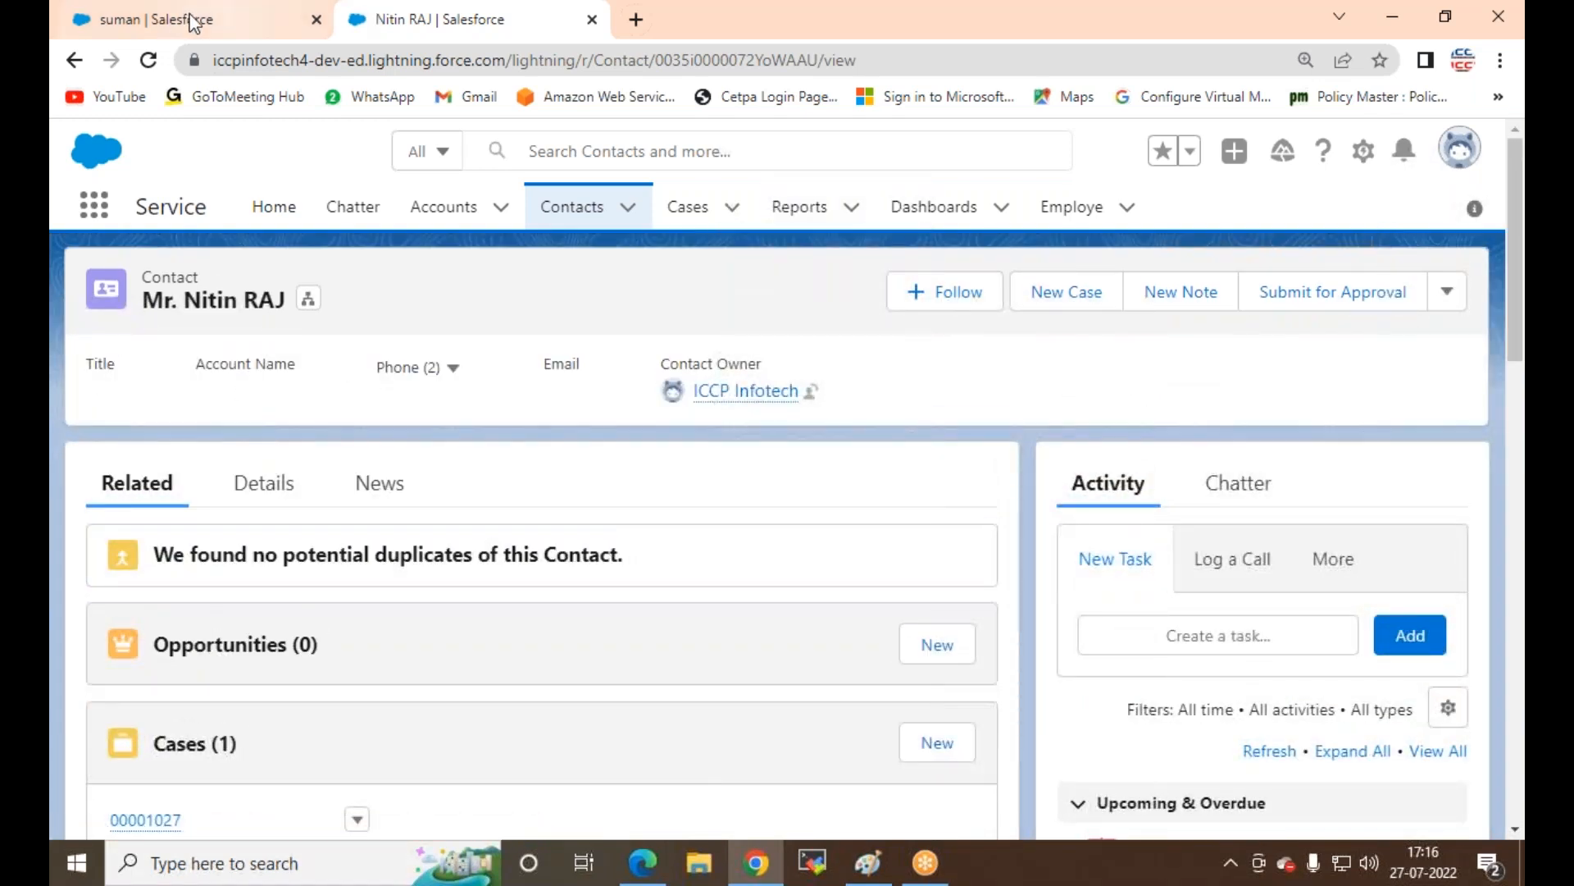
left_click(154, 17)
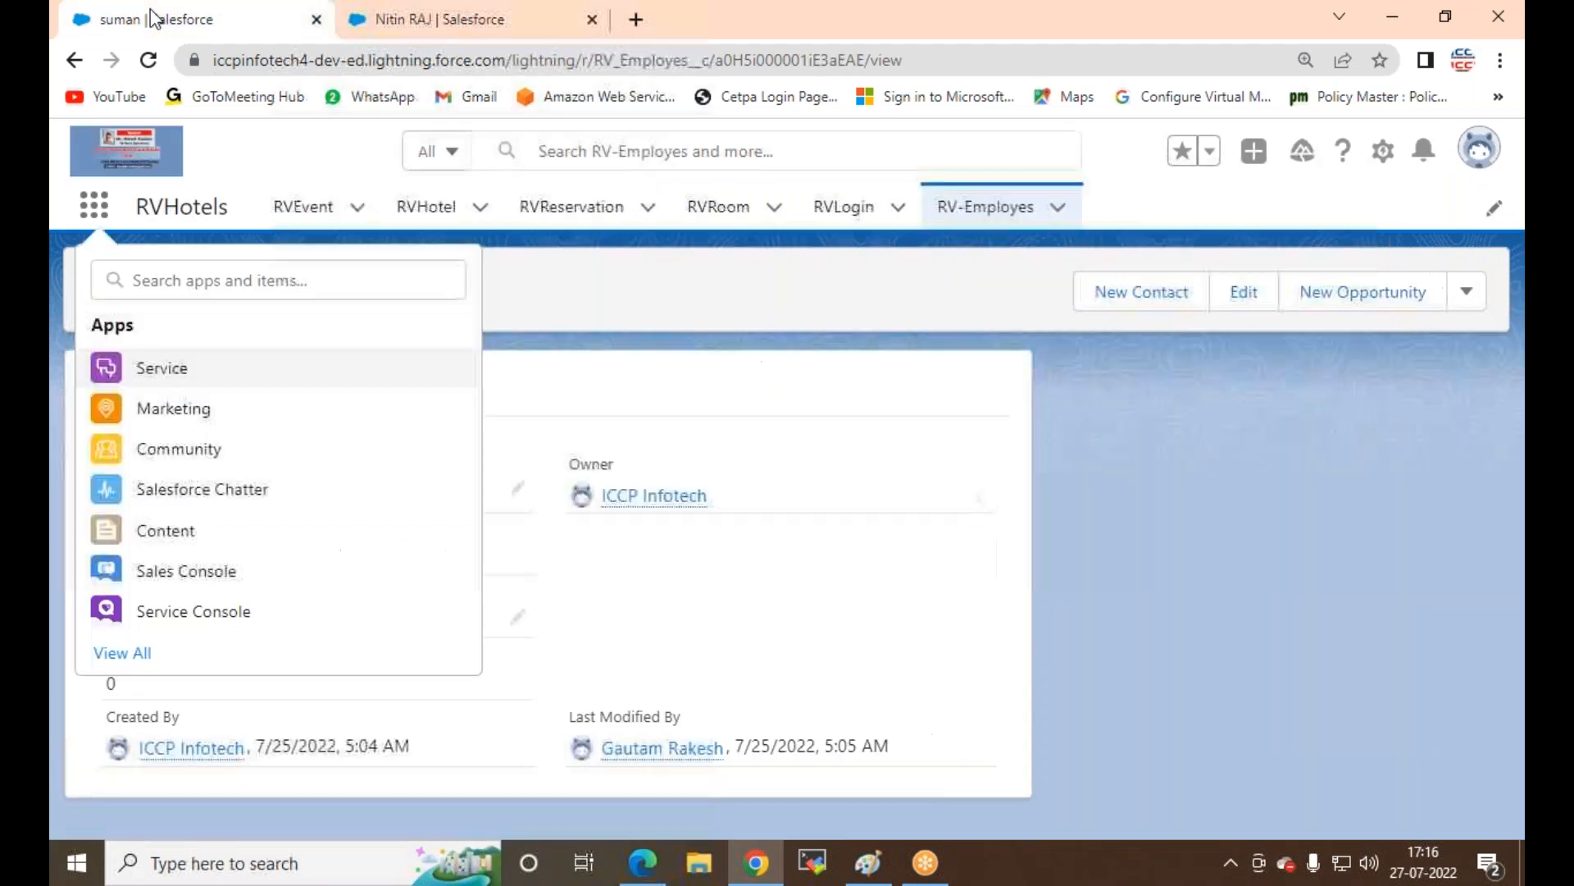
Step: Open the MyEvent record from the RVEvent list
left_click(1188, 484)
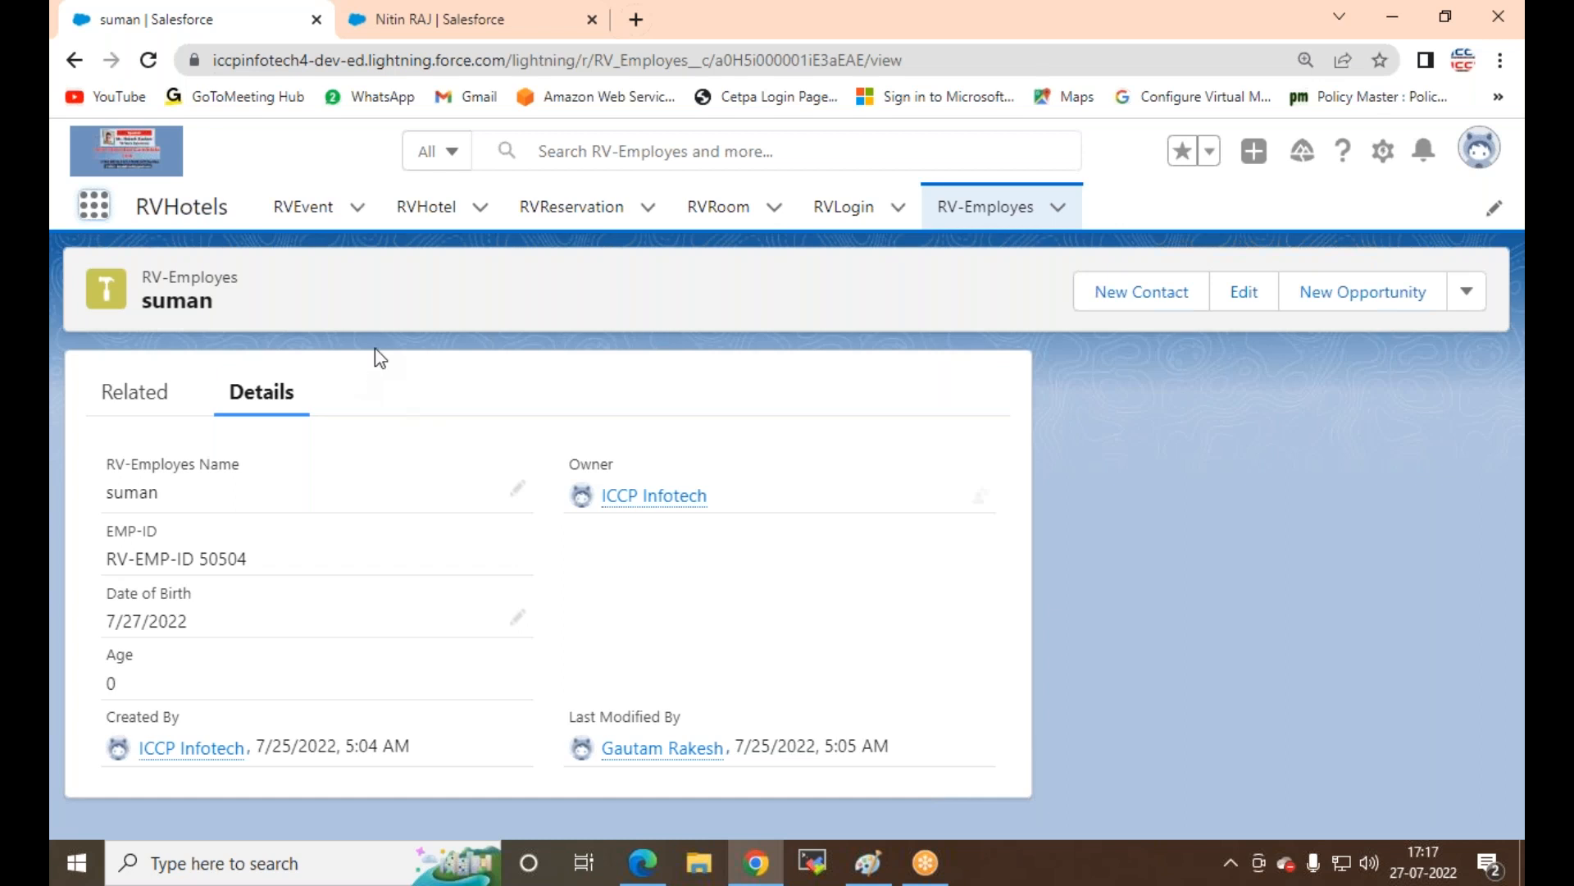
left_click(303, 214)
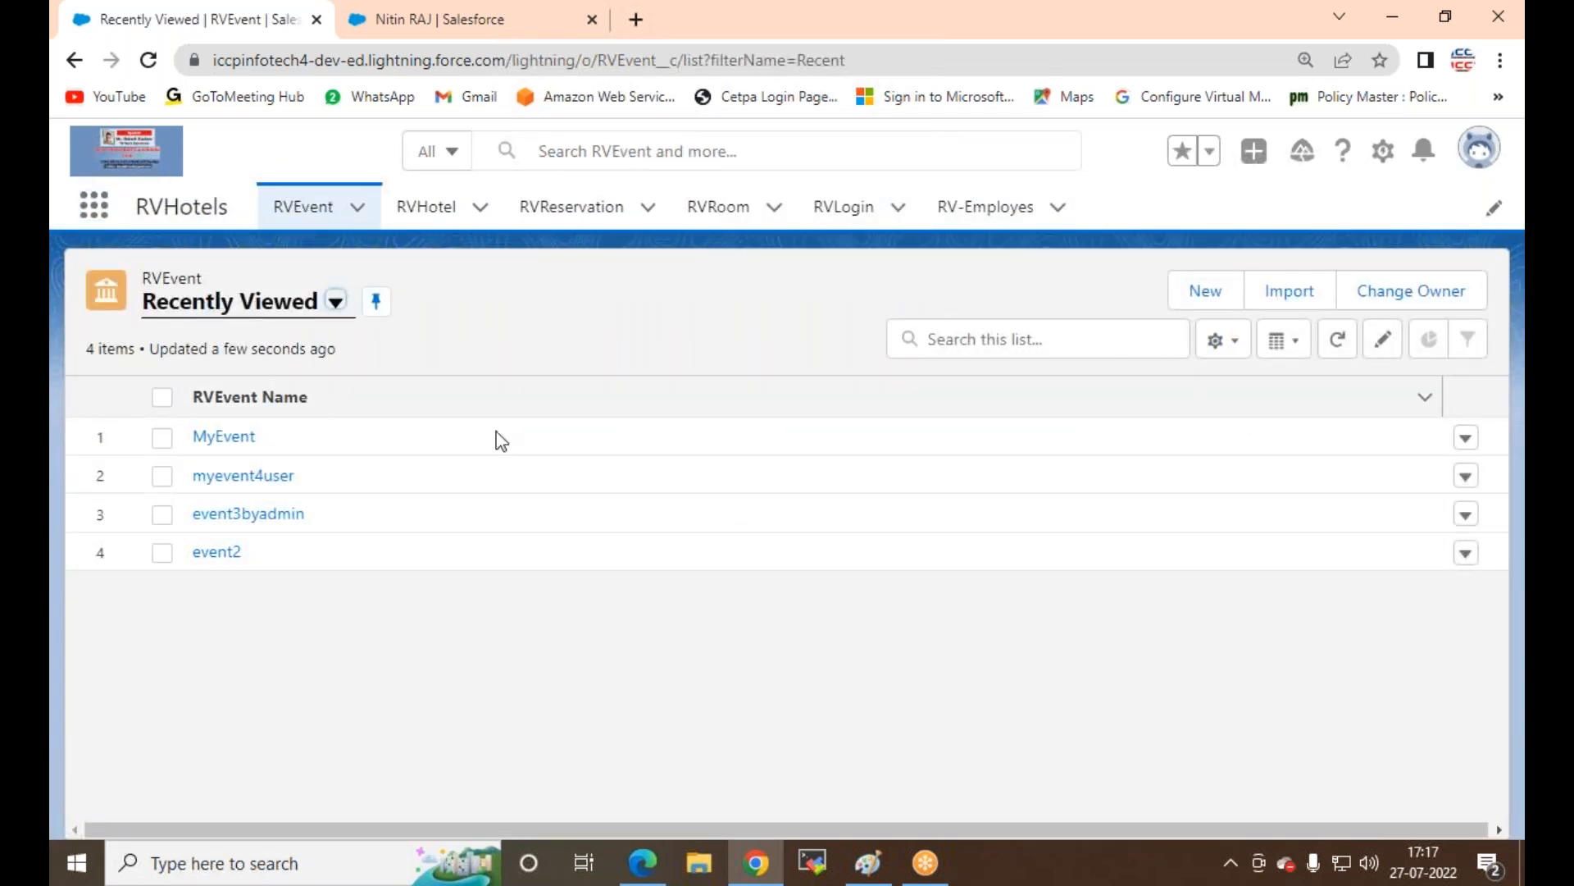
left_click(243, 438)
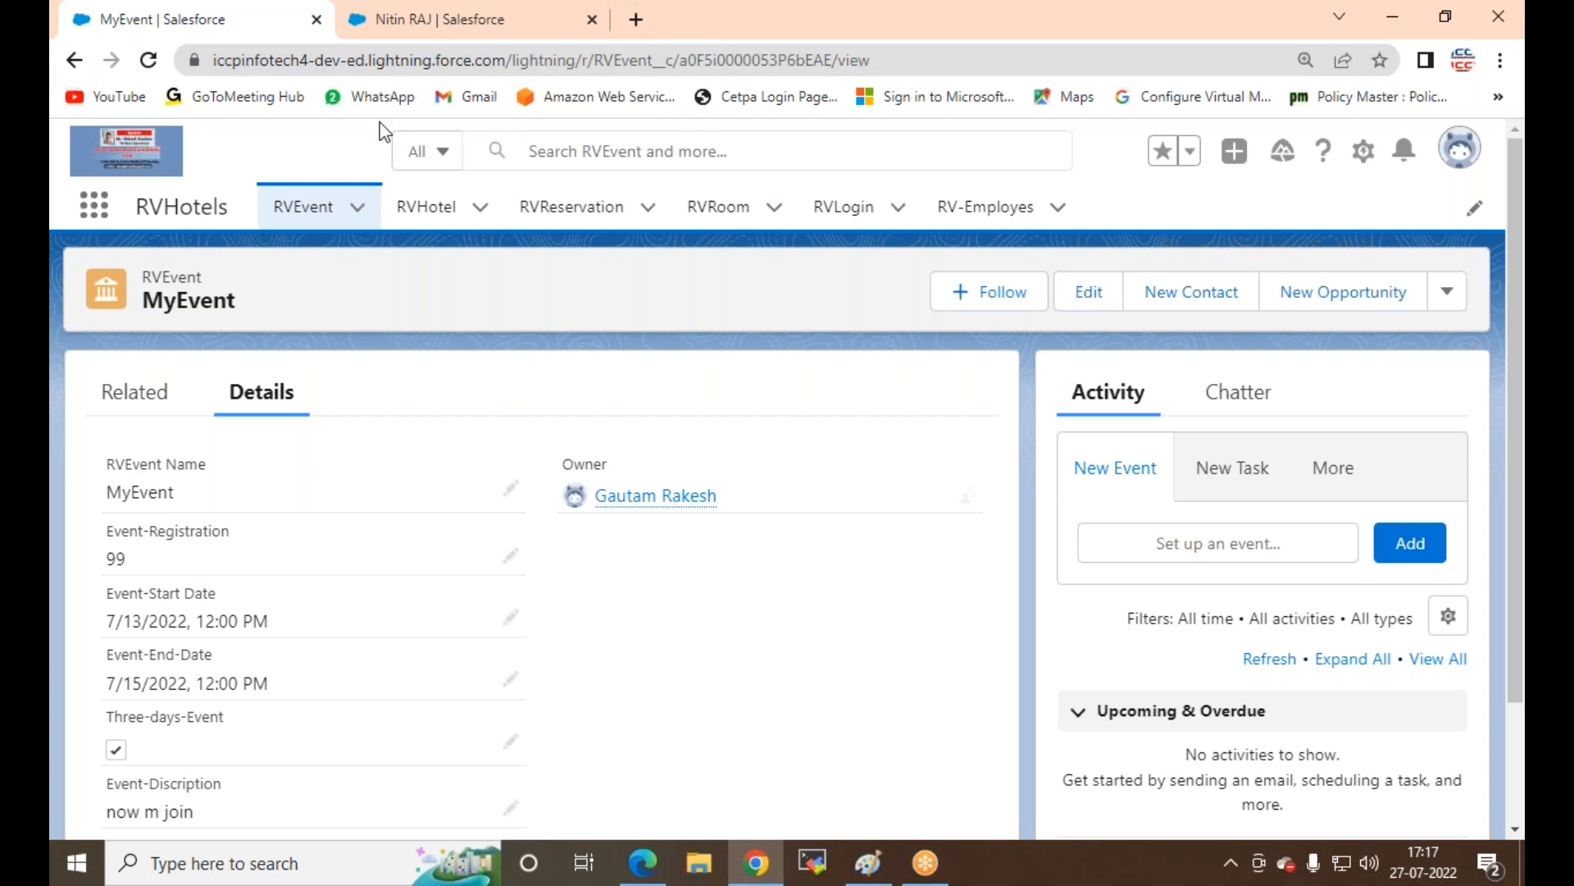
Step: Open Setup in a new tab from the contact tab's gear menu, then return to MyEvent
left_click(443, 20)
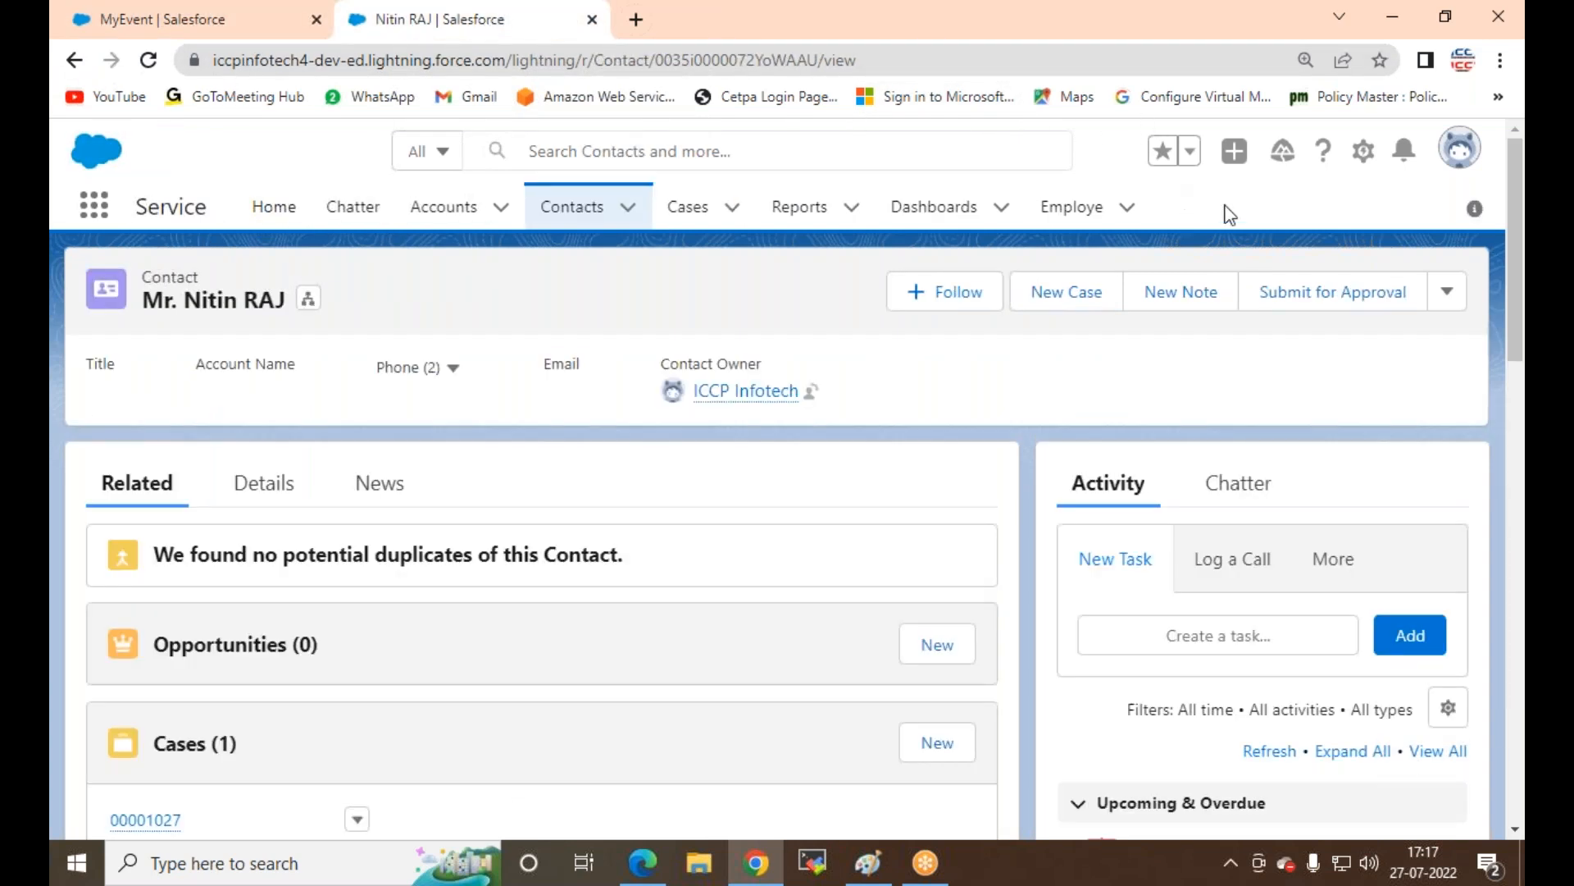
left_click(1363, 151)
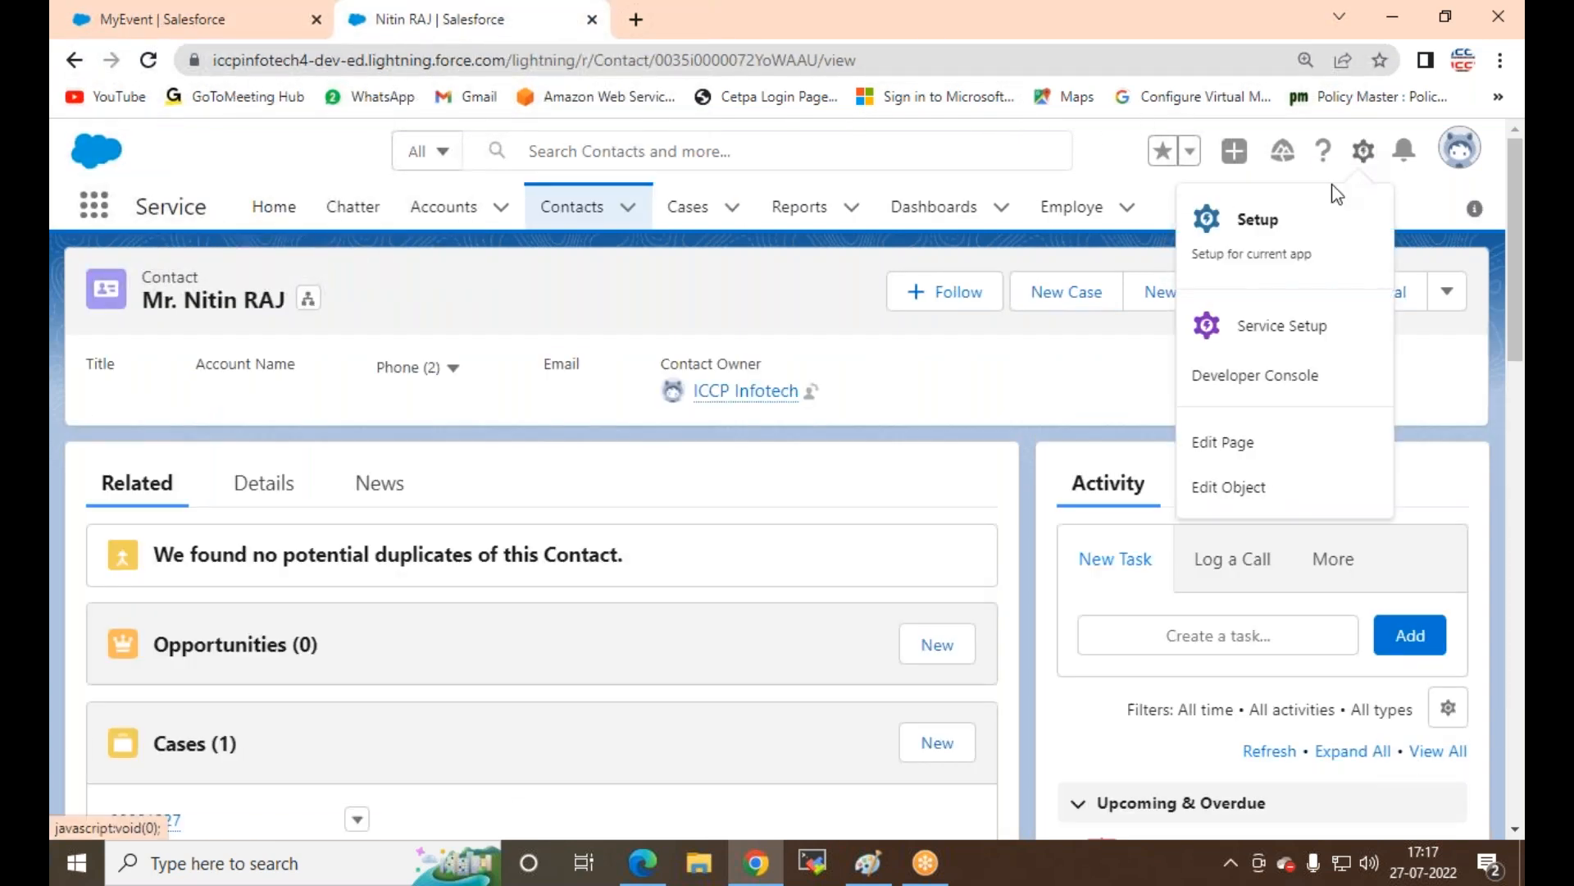
left_click(1267, 242)
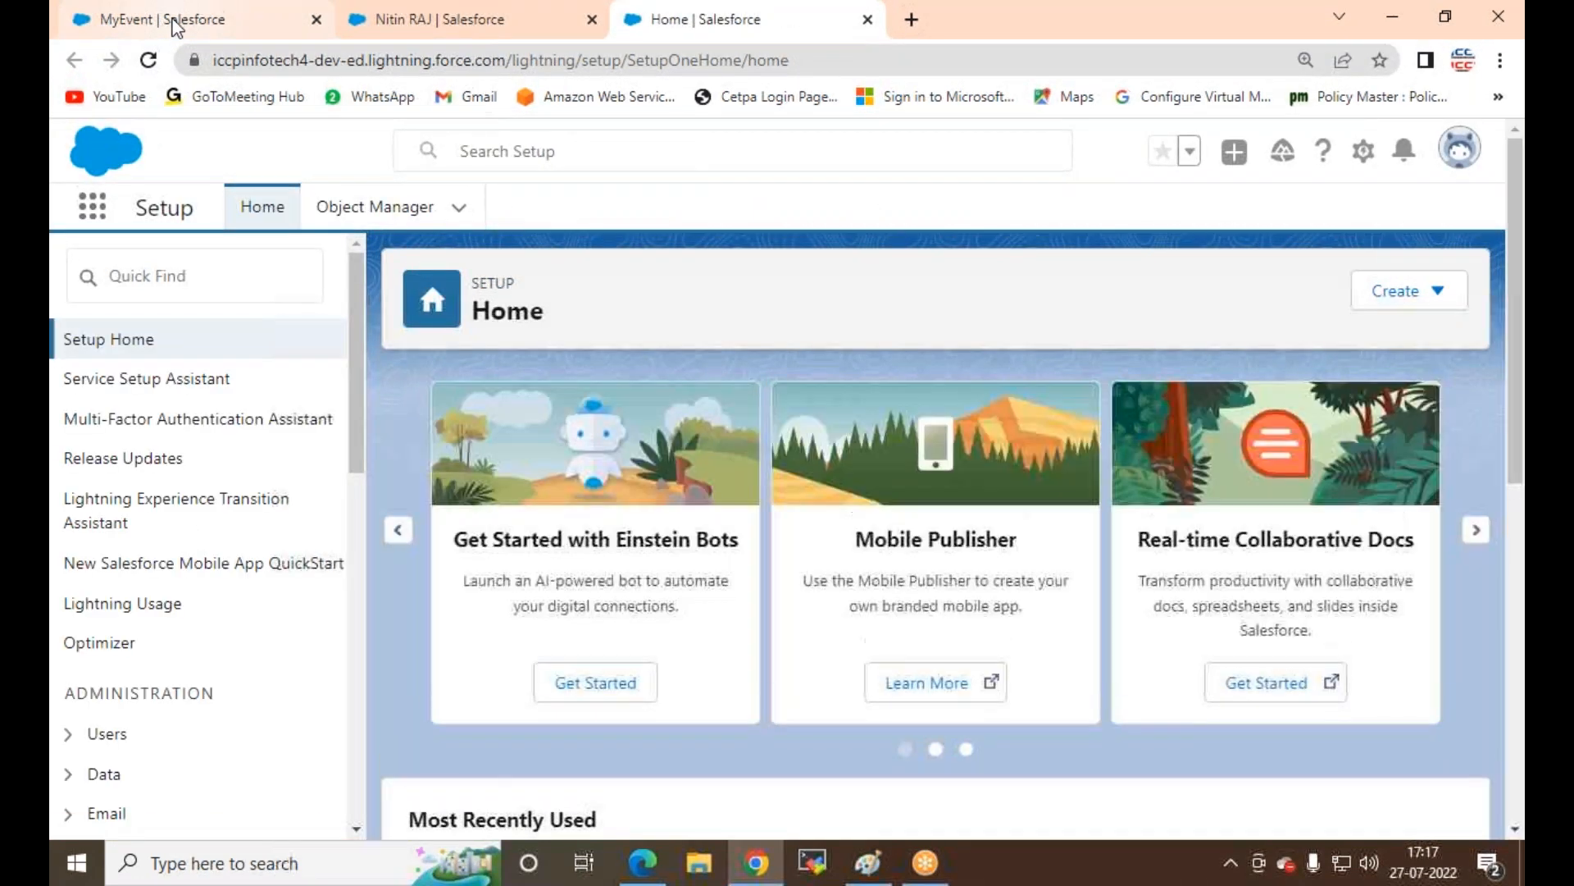
left_click(175, 22)
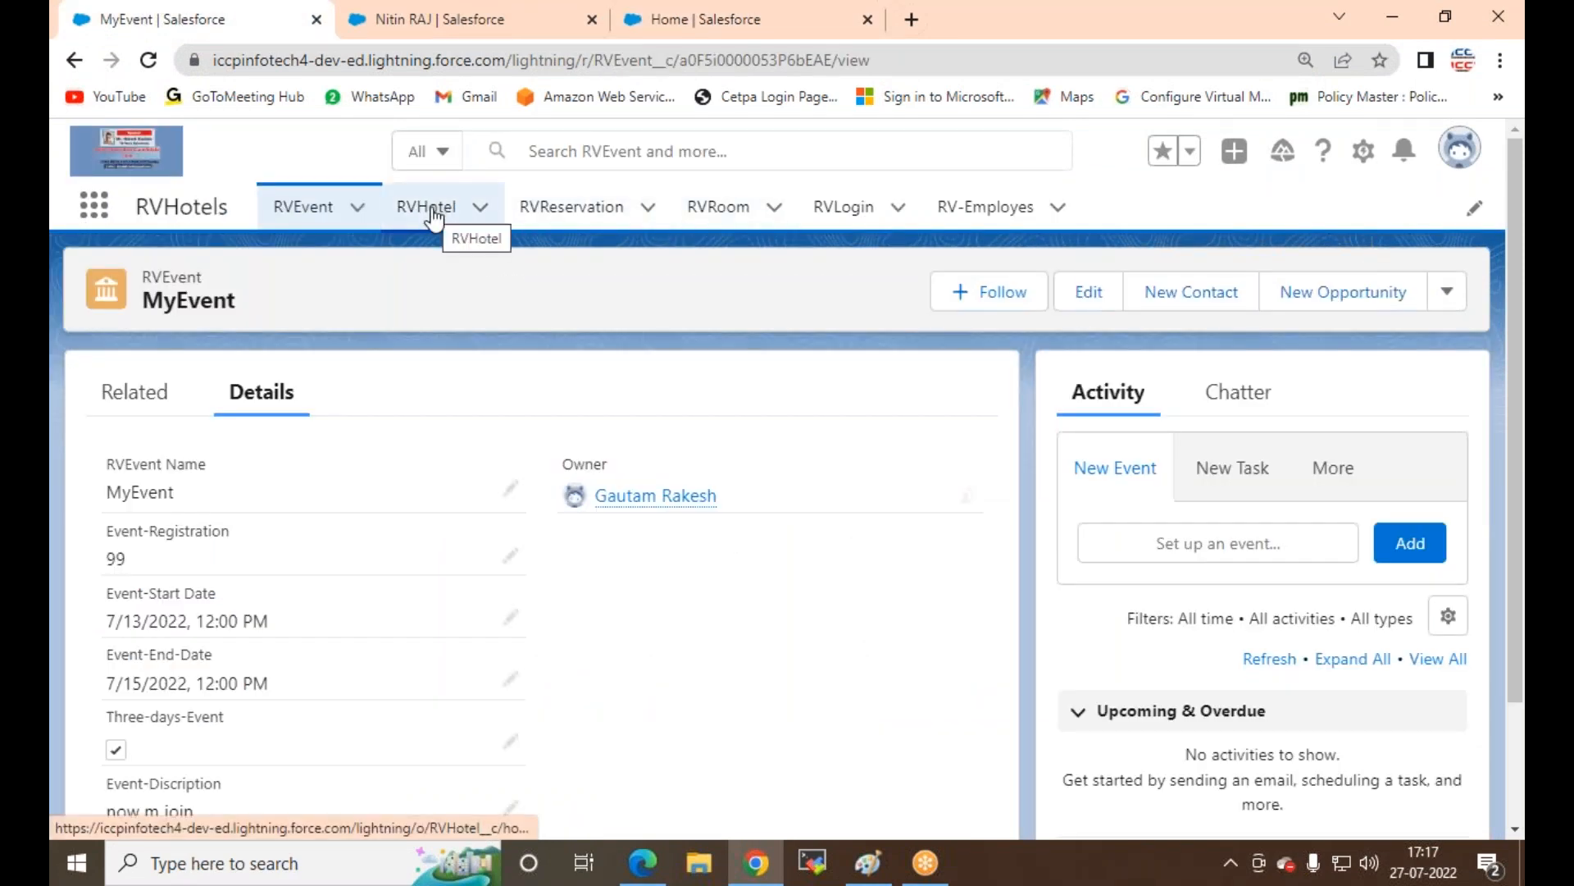
Step: Replace MyEvent in the first tab with the employee's RV-Employes record
left_click(426, 24)
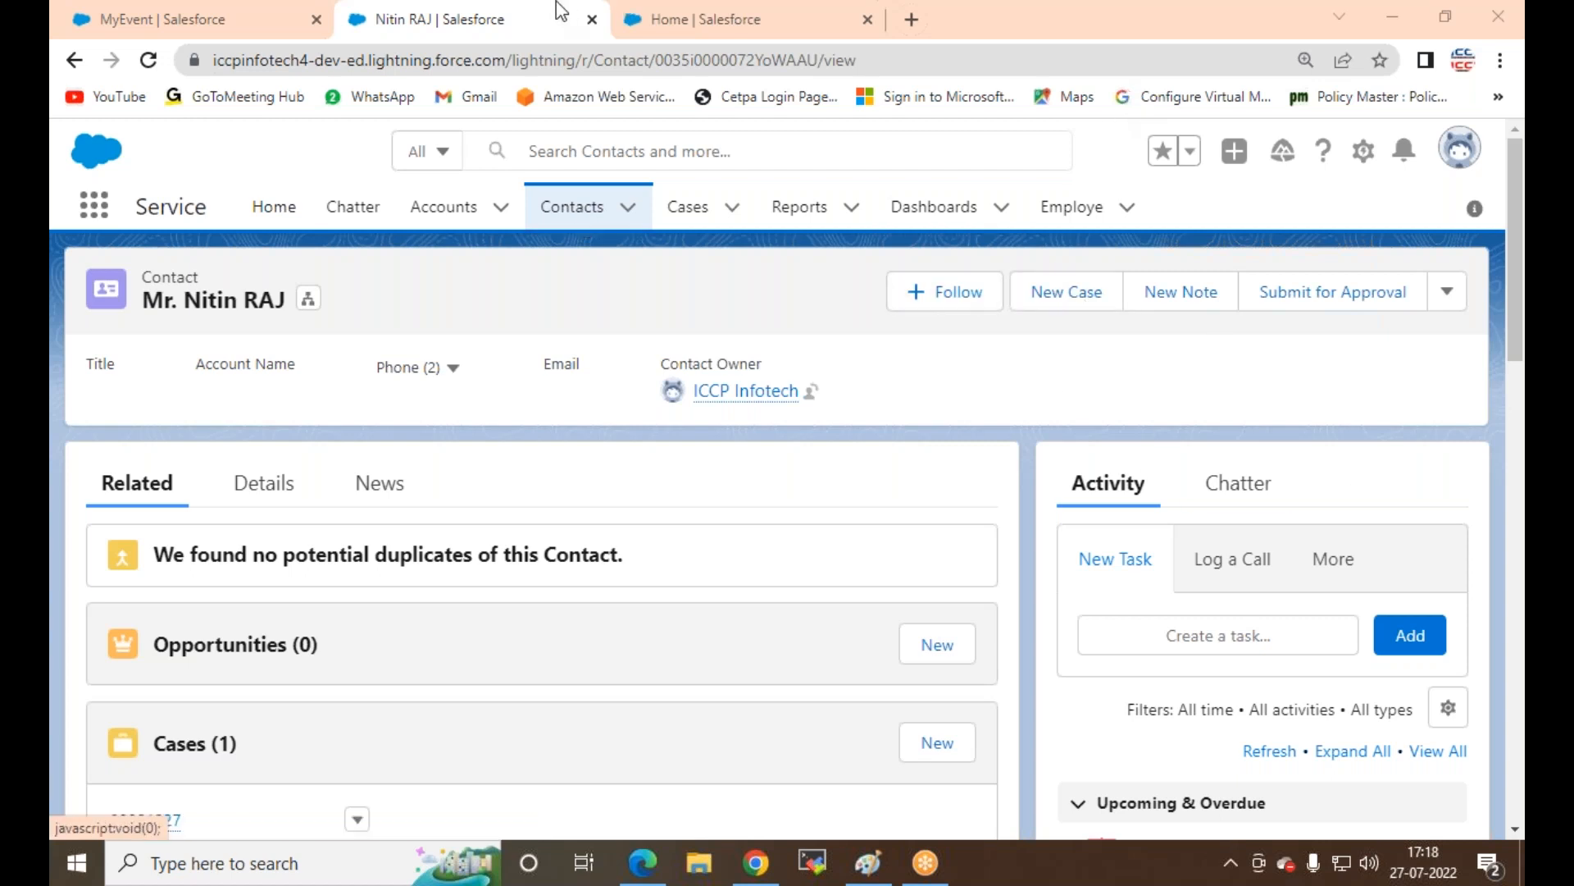
left_click(149, 25)
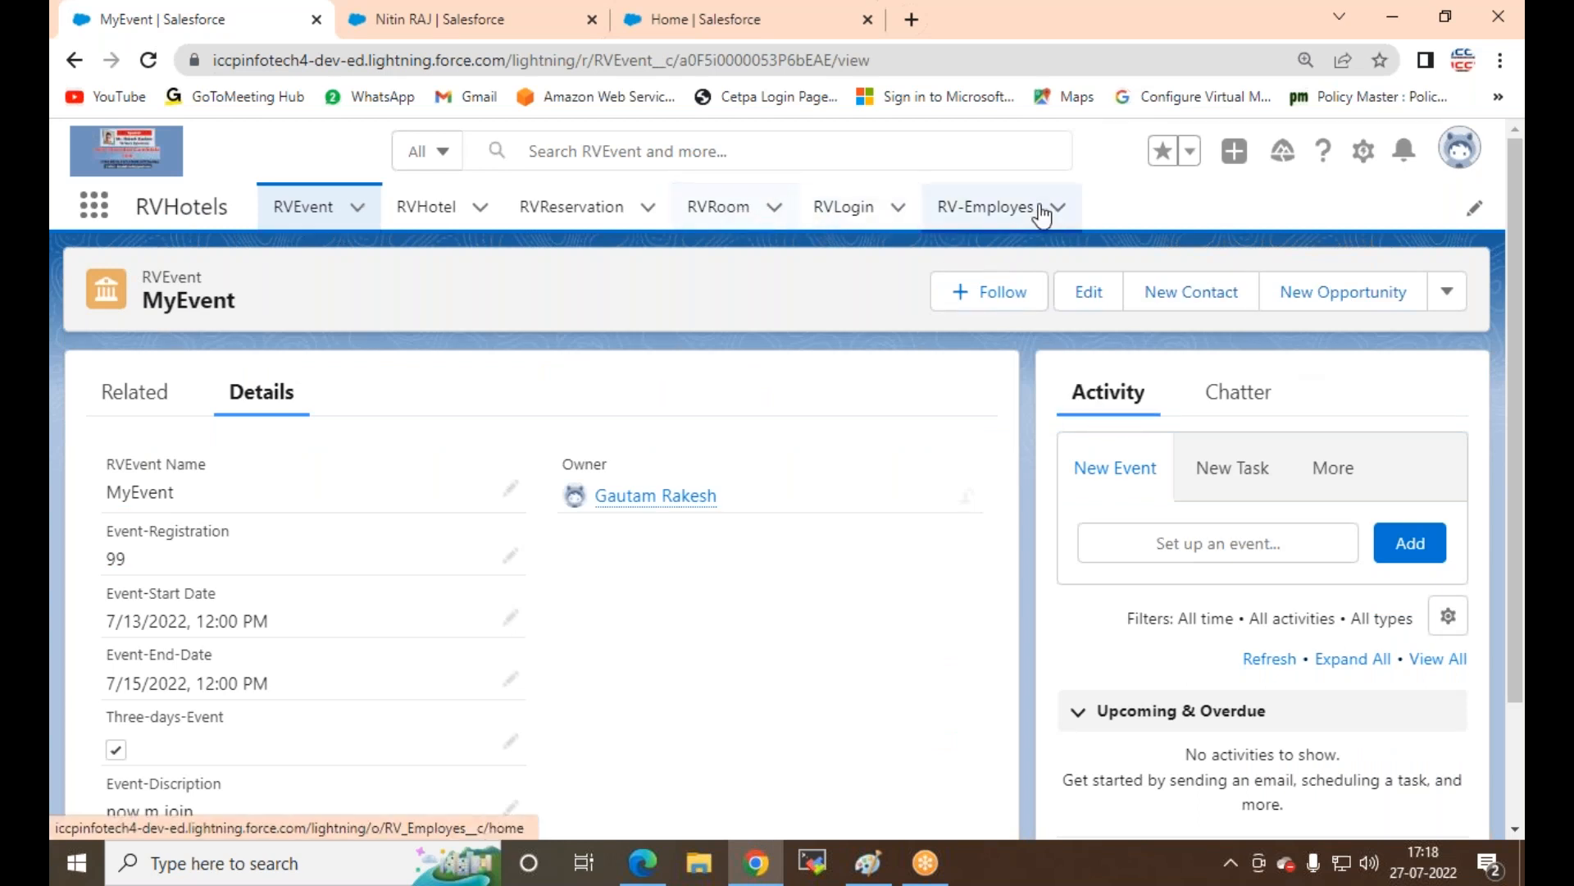
left_click(992, 212)
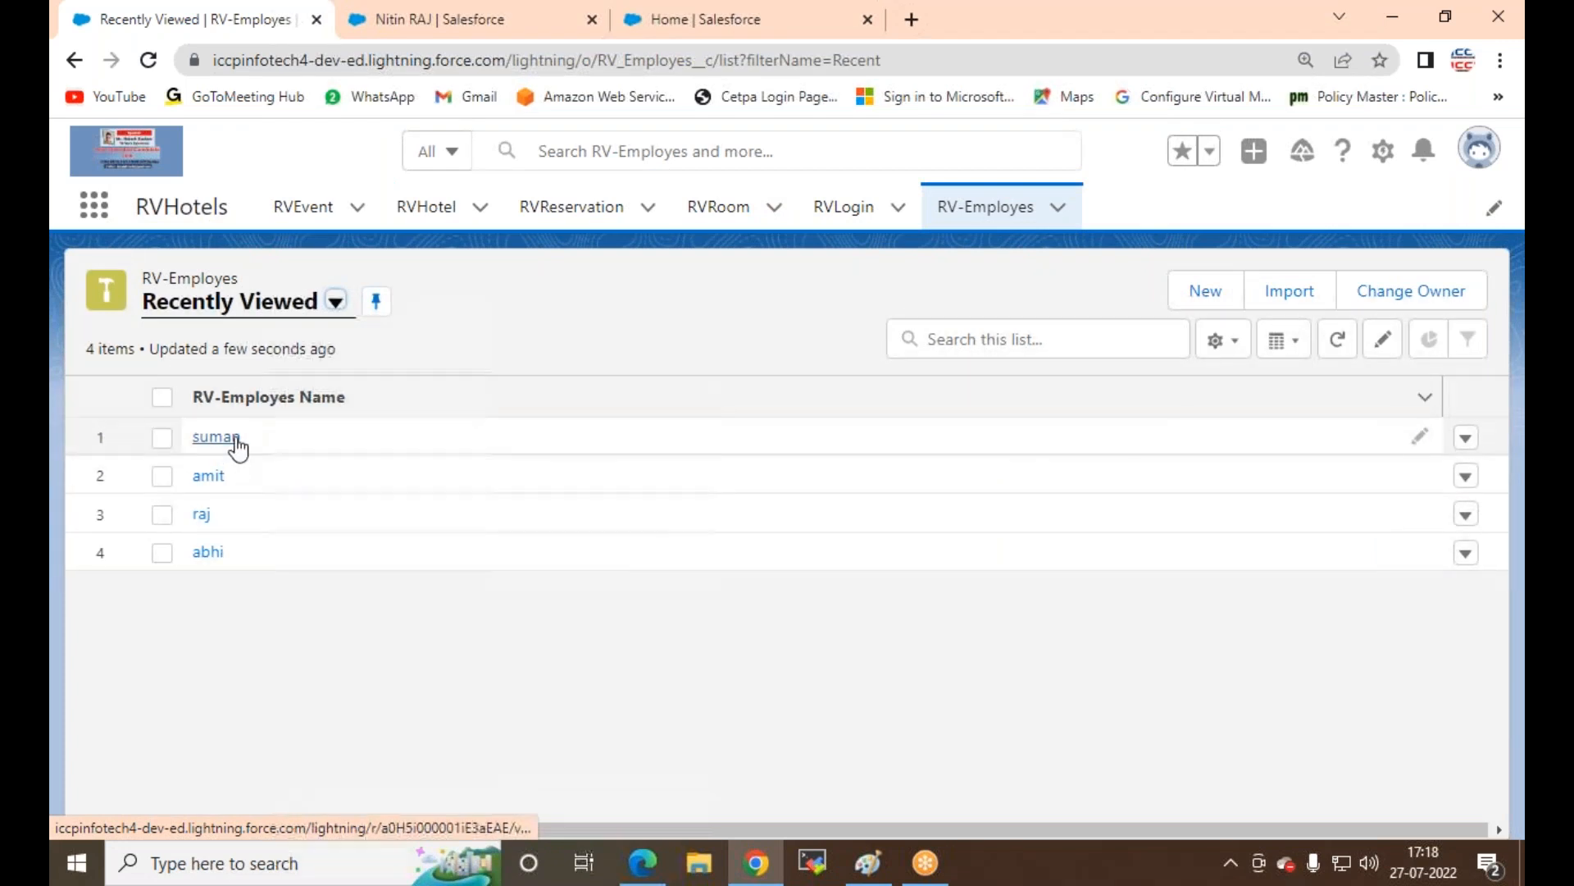
left_click(223, 440)
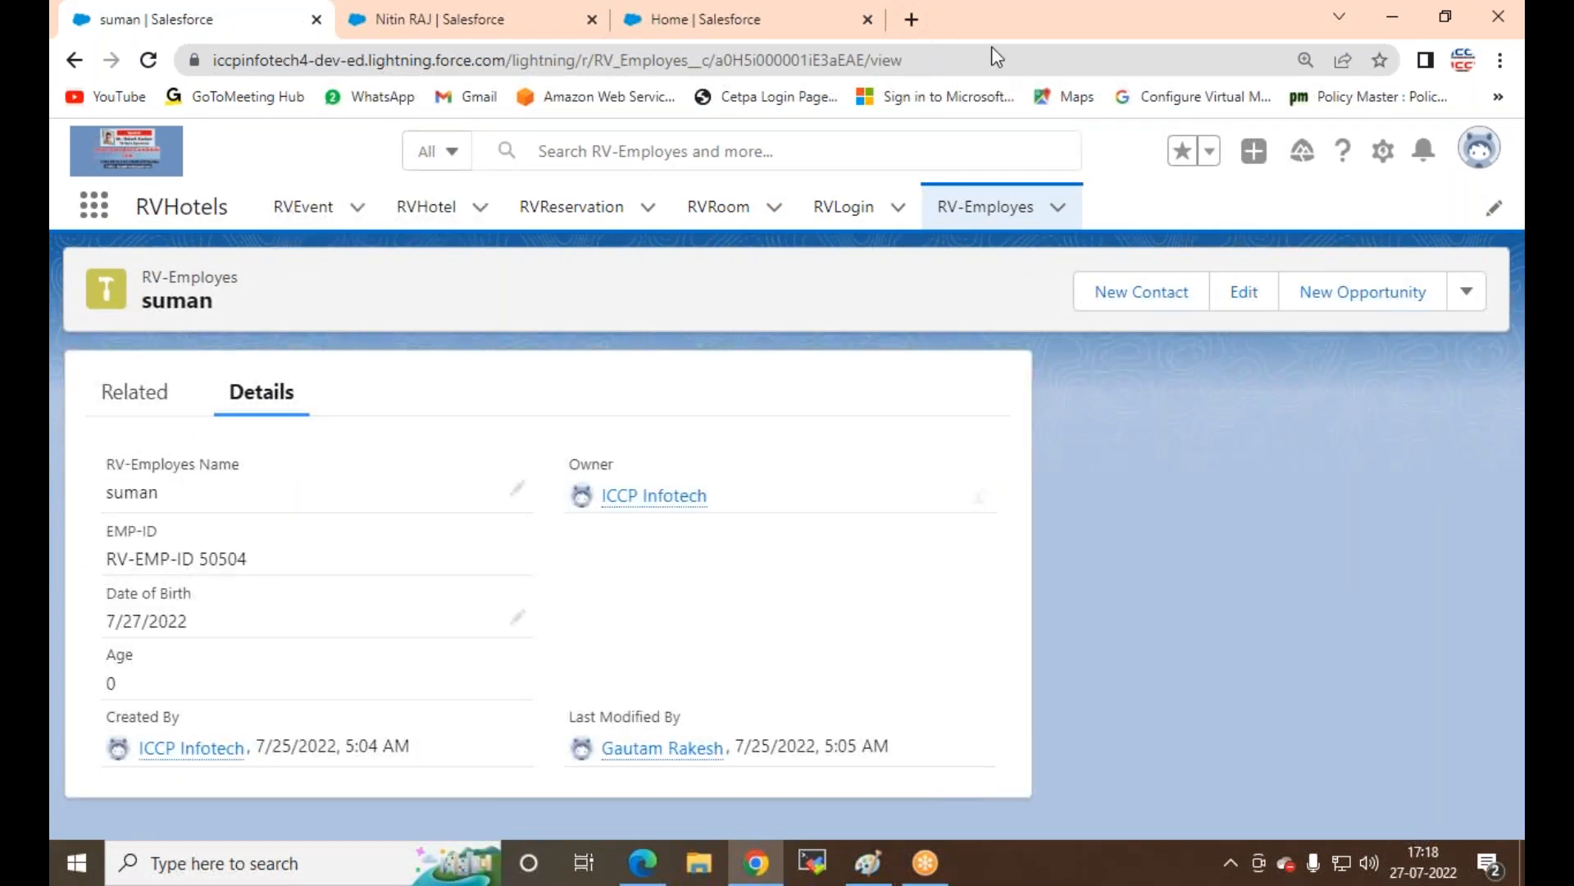
Step: Go to the Setup Home tab and open the Object Manager
left_click(992, 6)
left_click(420, 3)
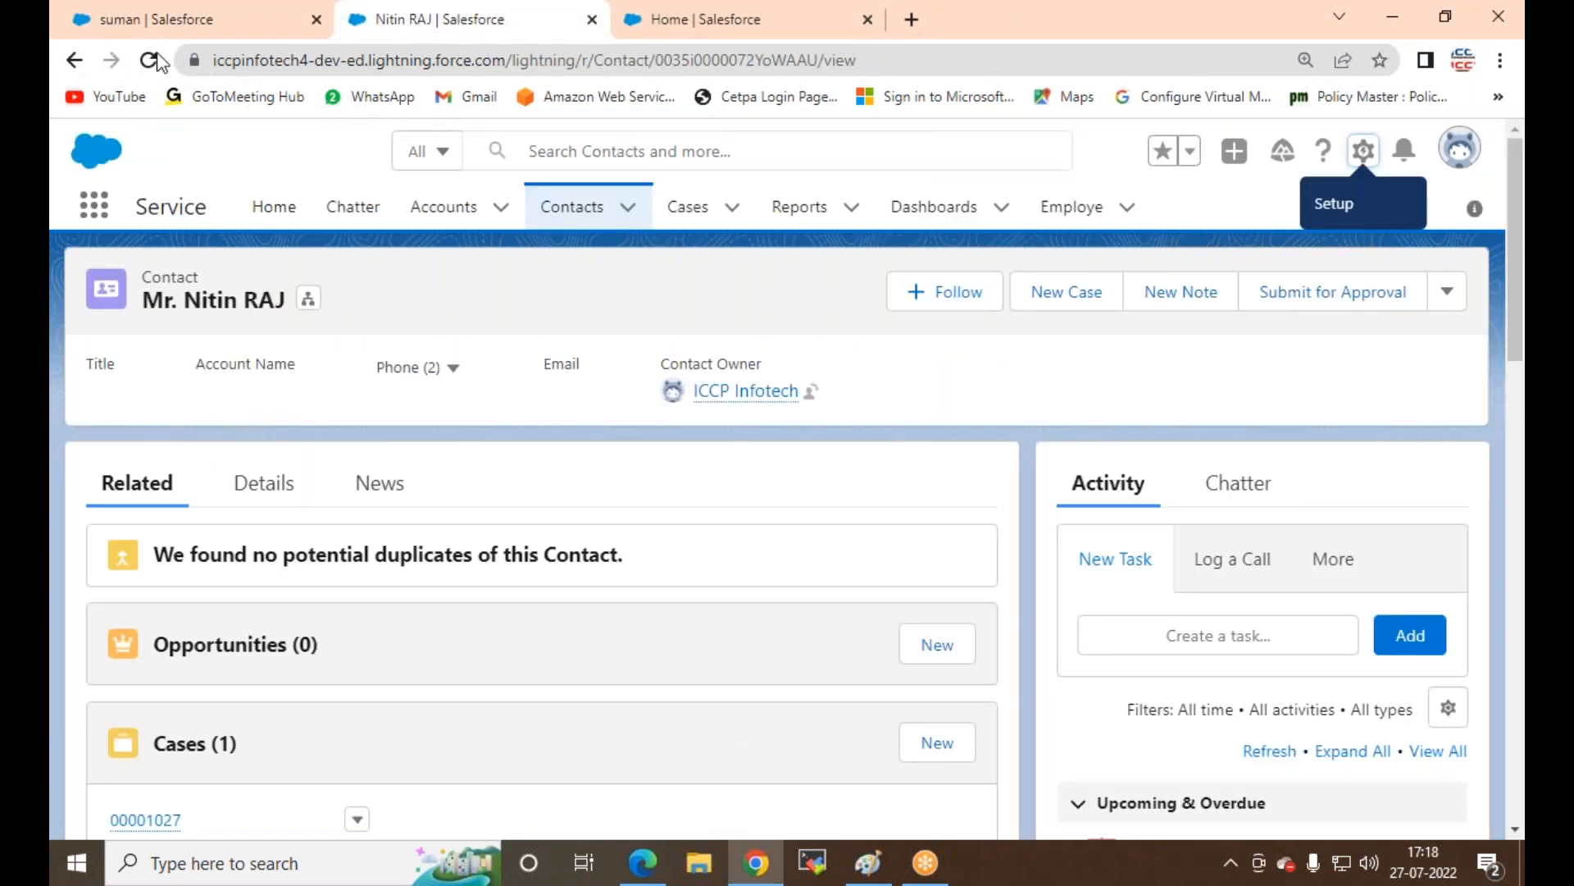
left_click(719, 19)
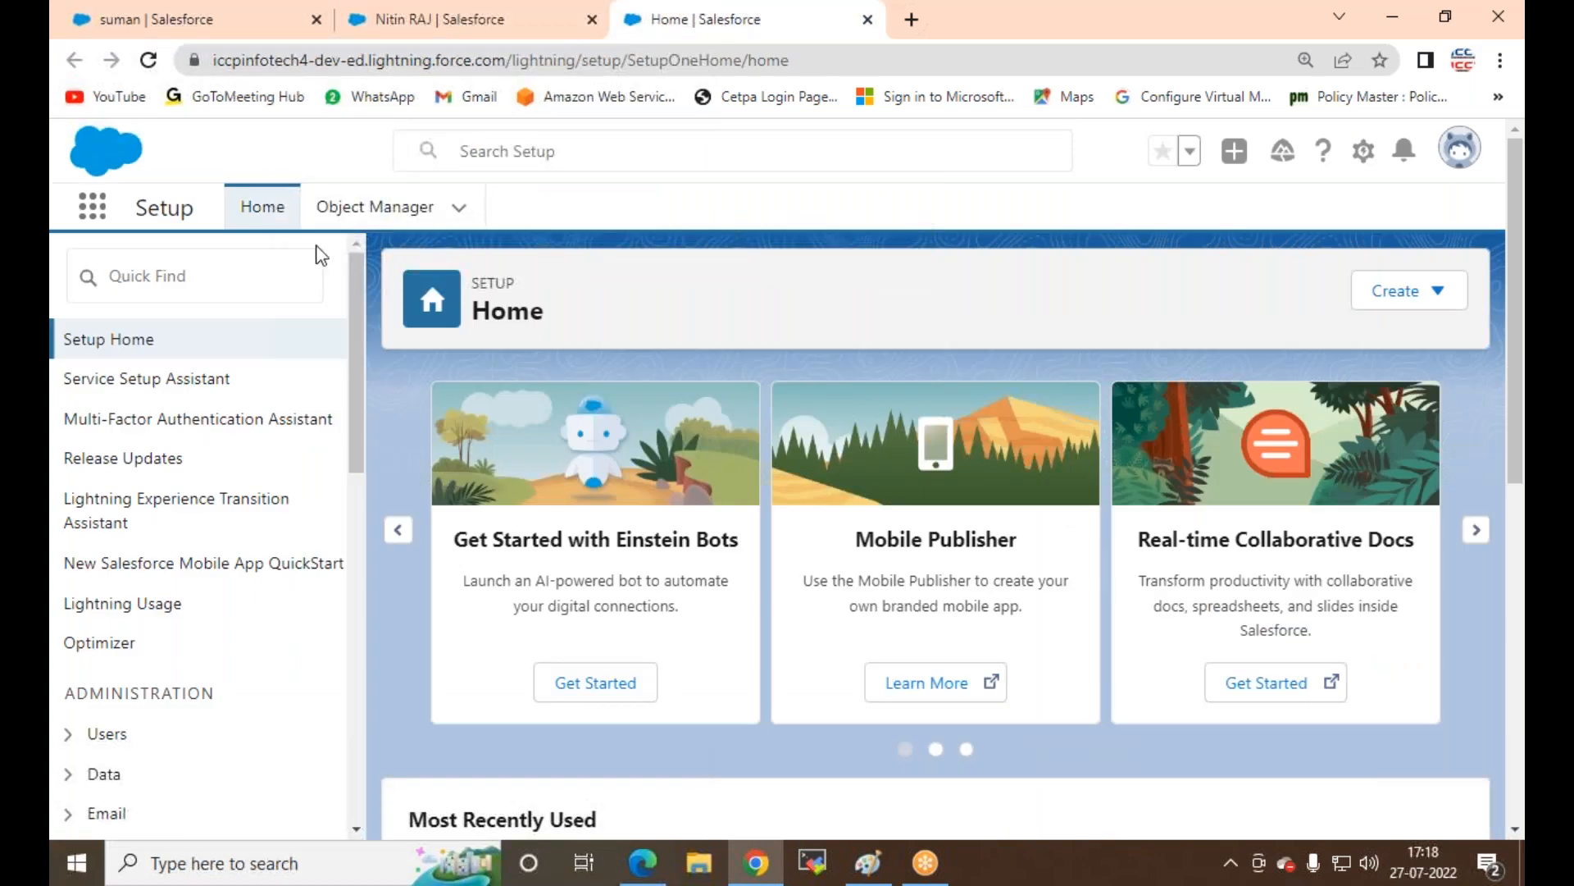
left_click(376, 207)
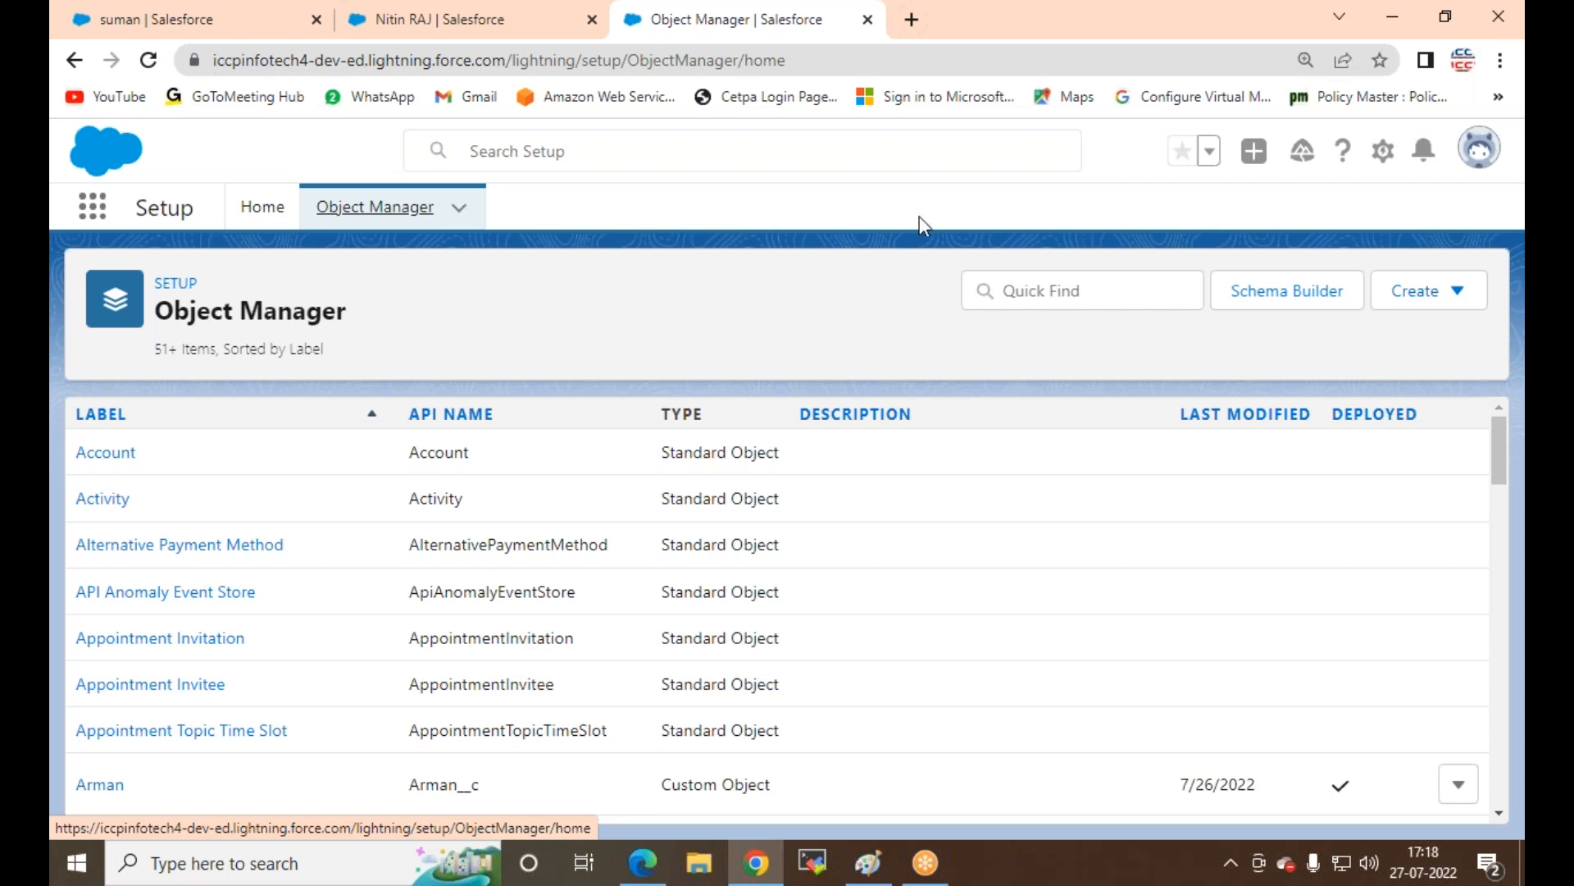
Step: Search Object Manager for 'RV', open RVEvent, uncheck Allow Activities and save
left_click(1081, 290)
type("rv ev")
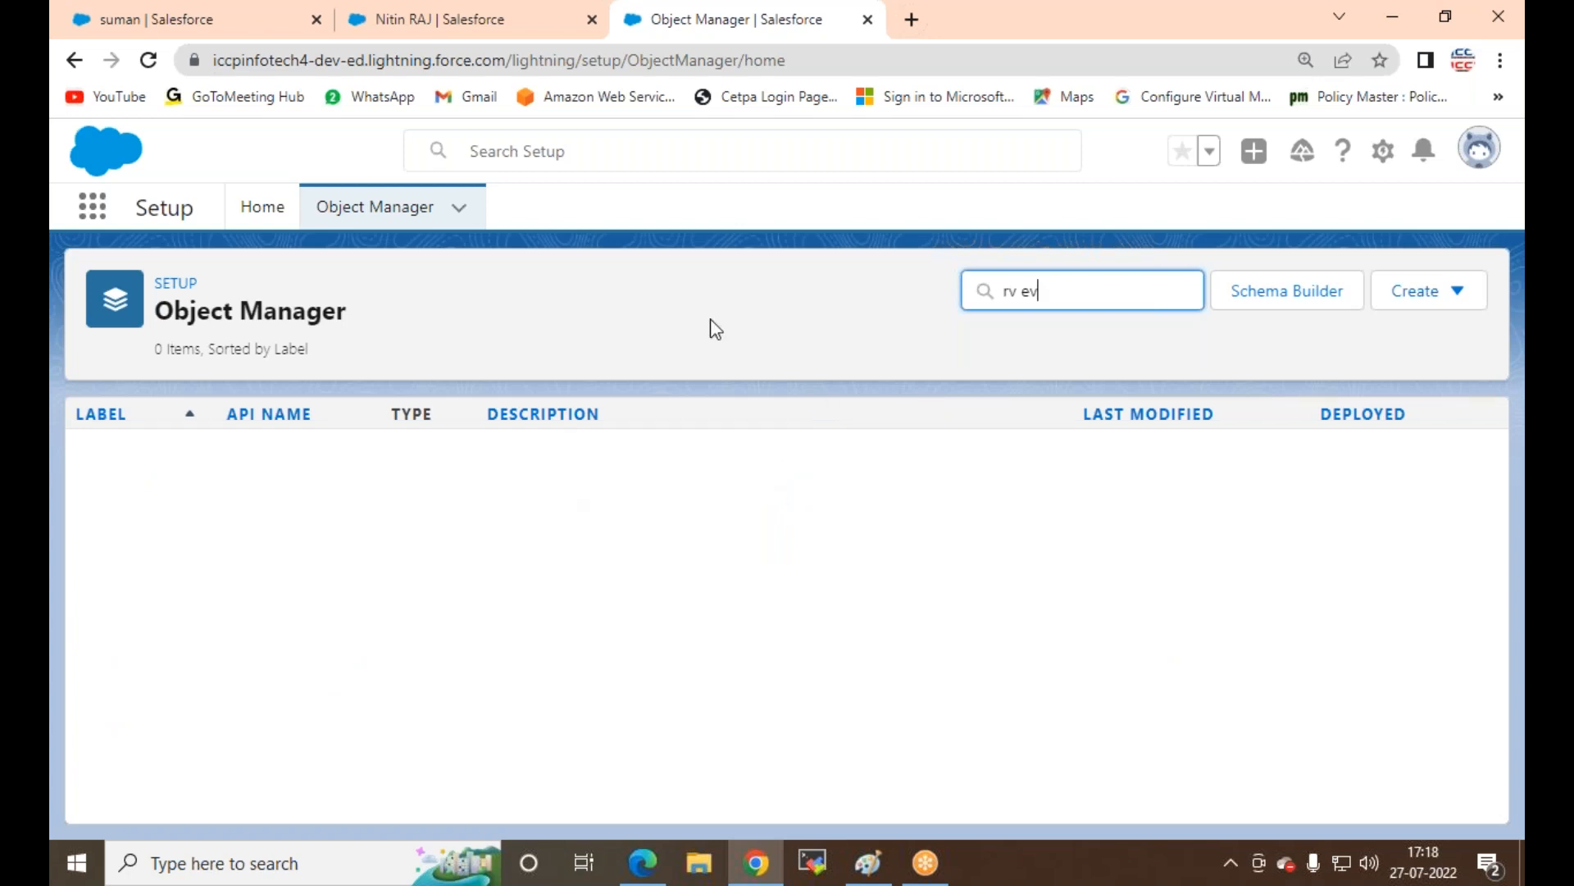
type("\\\\")
key("BackSpace")
key("BackSpace")
key("BackSpace")
key("BackSpace")
key("BackSpace")
key("BackSpace")
type("RV")
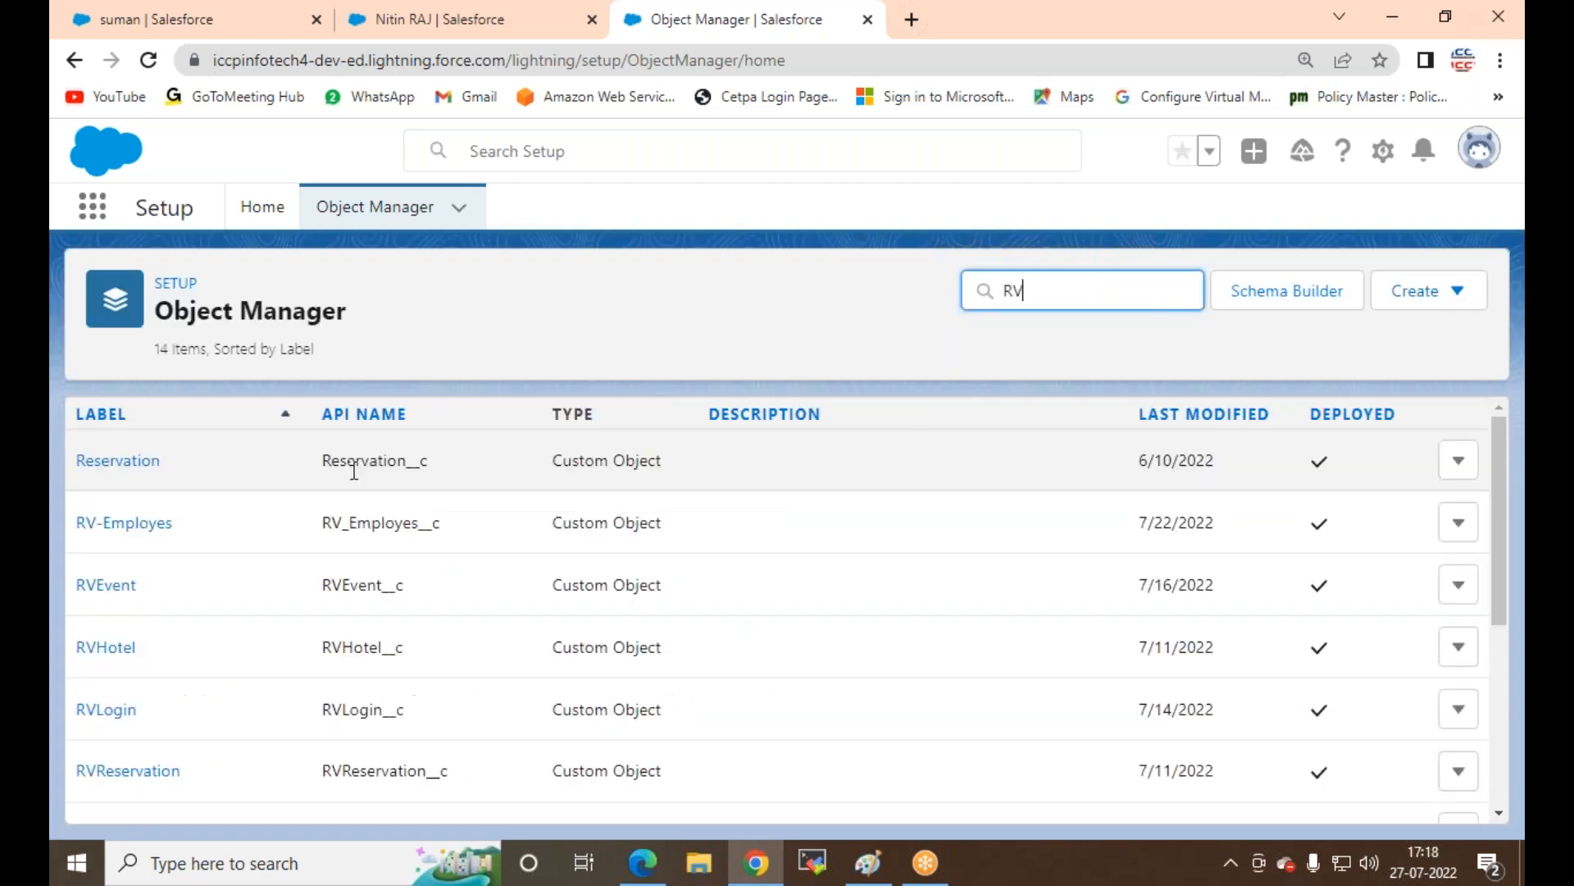
left_click(105, 585)
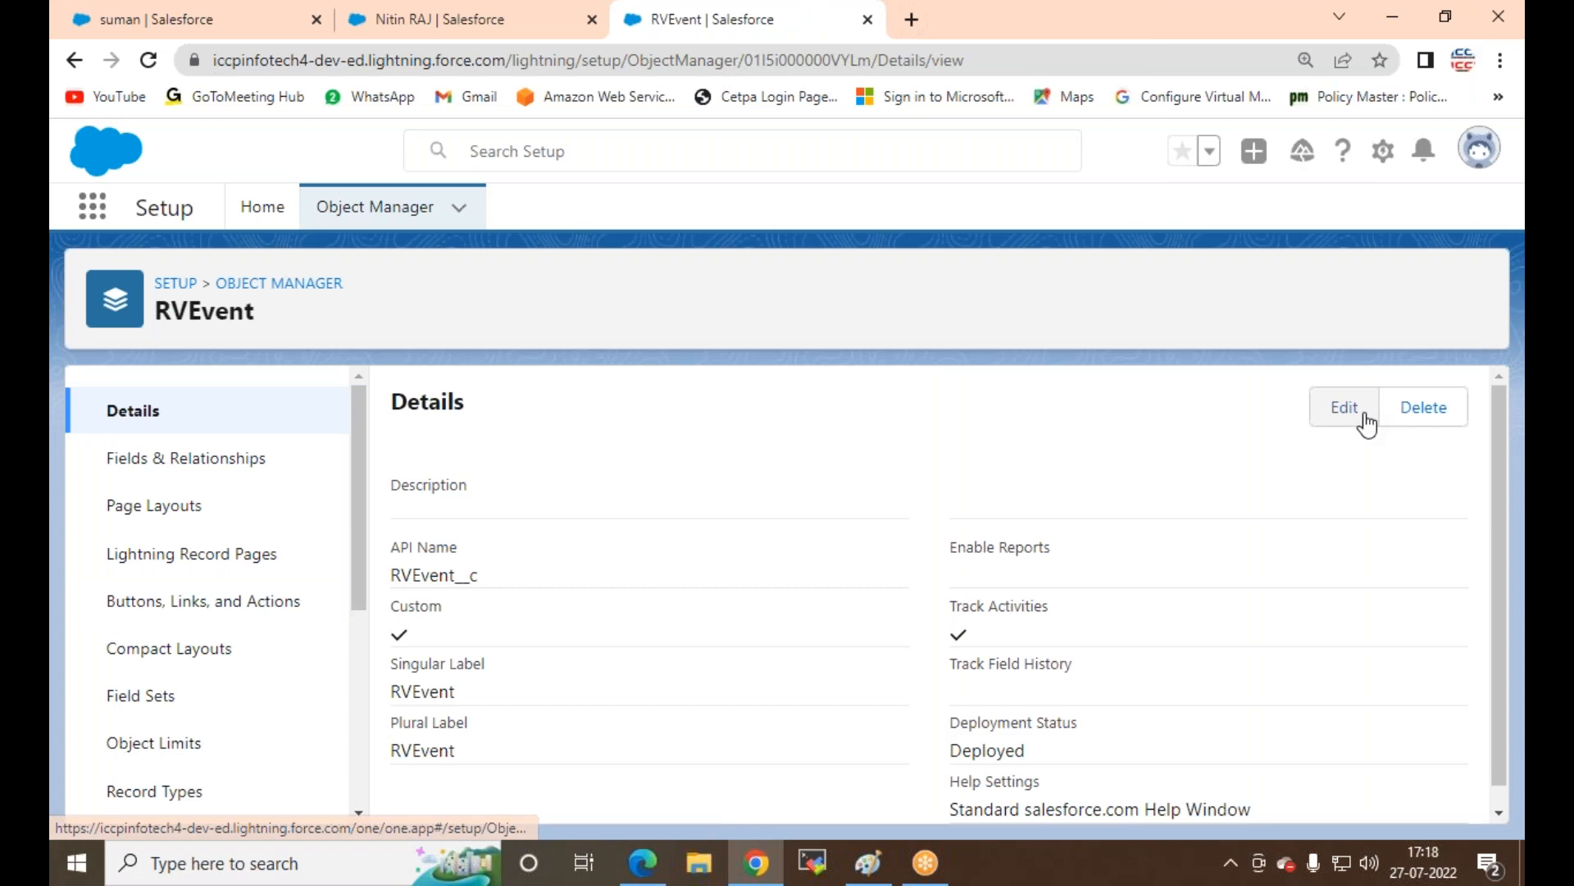
left_click(1314, 409)
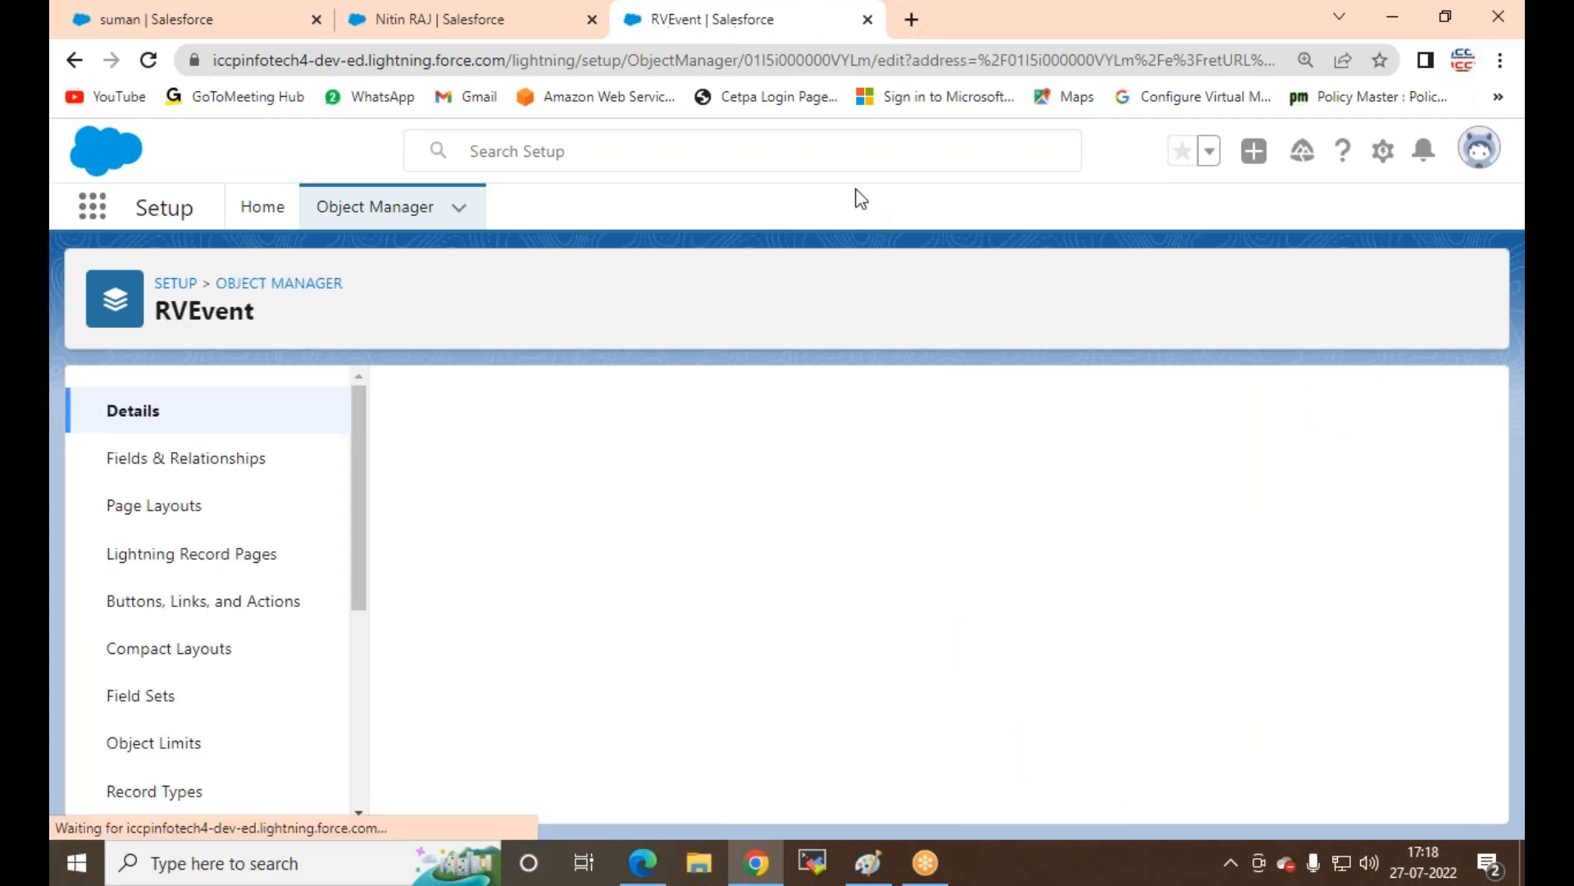
scroll(587, 443, "down", 10)
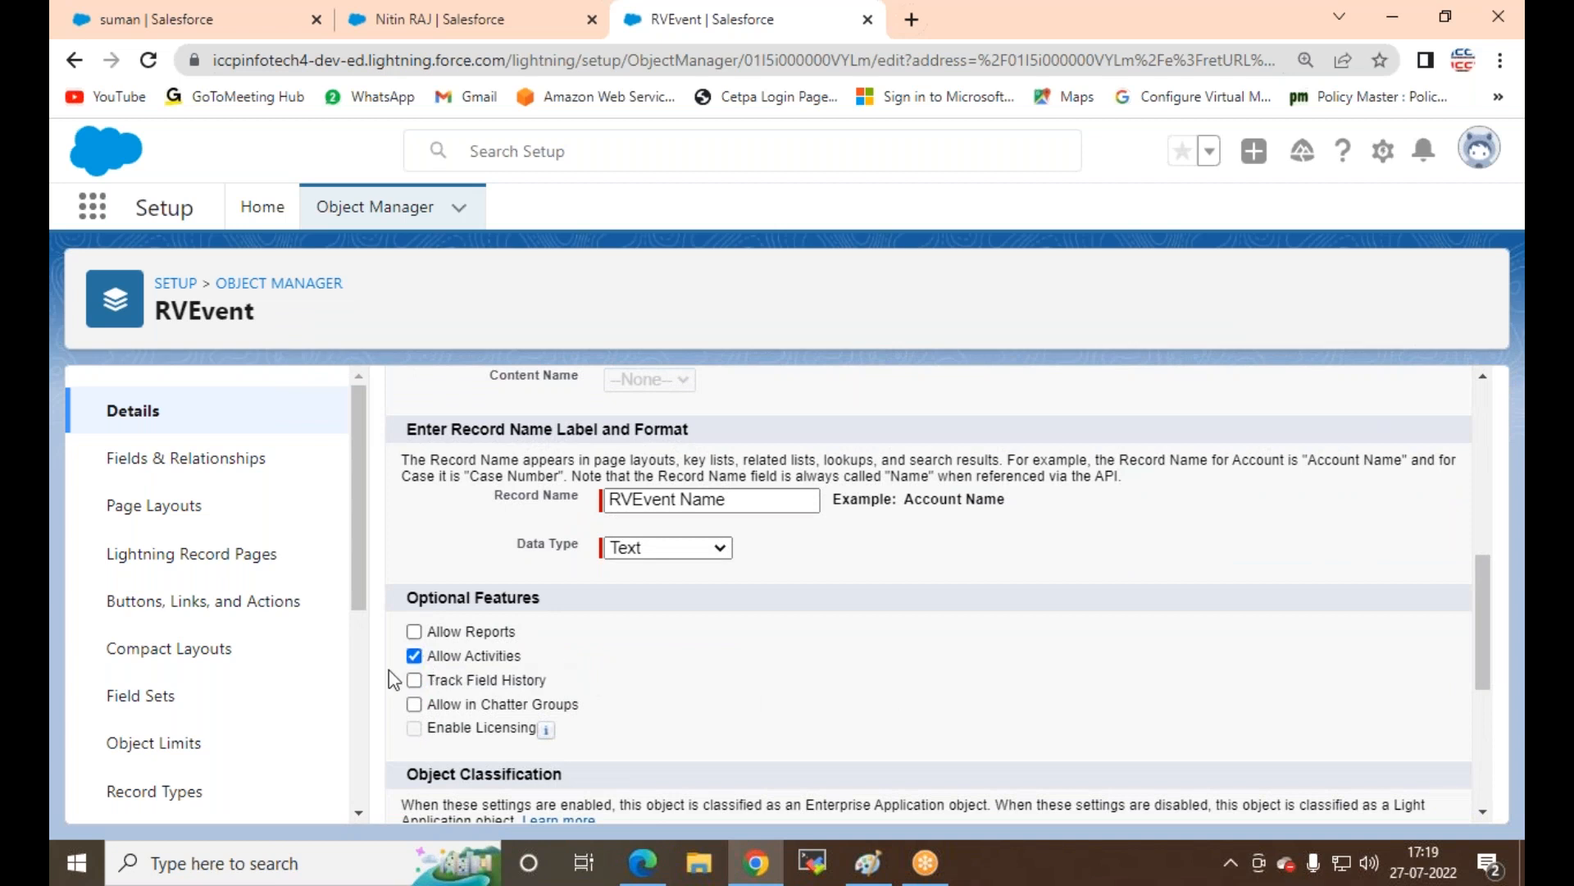
left_click(414, 654)
scroll(720, 651, "down", 5)
left_click(742, 789)
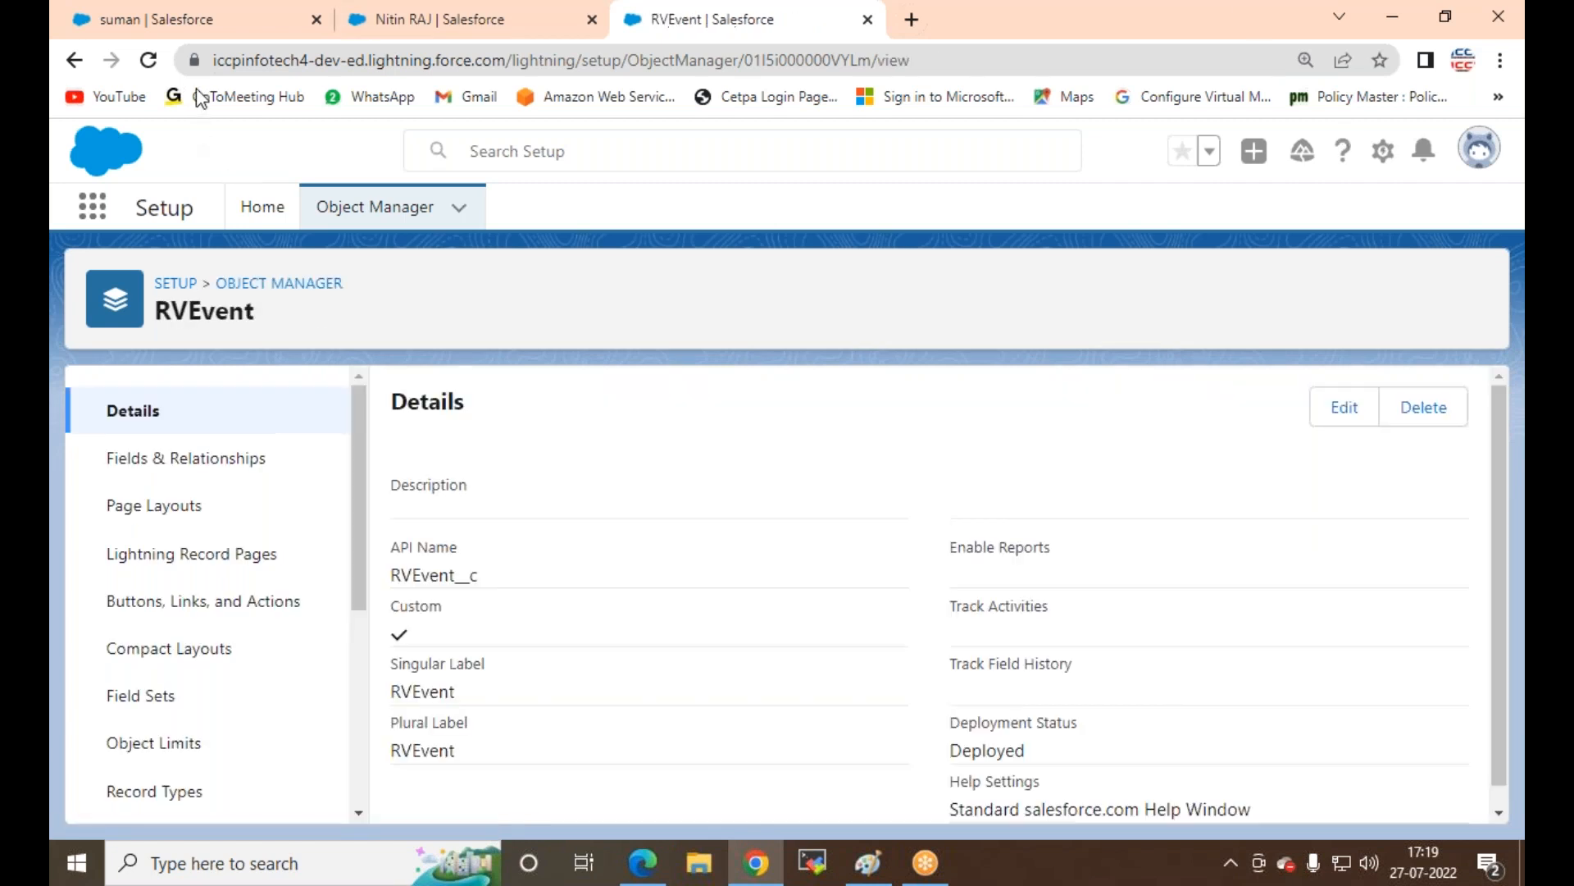
Step: Close the contact tab and reopen and reload the MyEvent record in the first tab
left_click(215, 18)
left_click(425, 25)
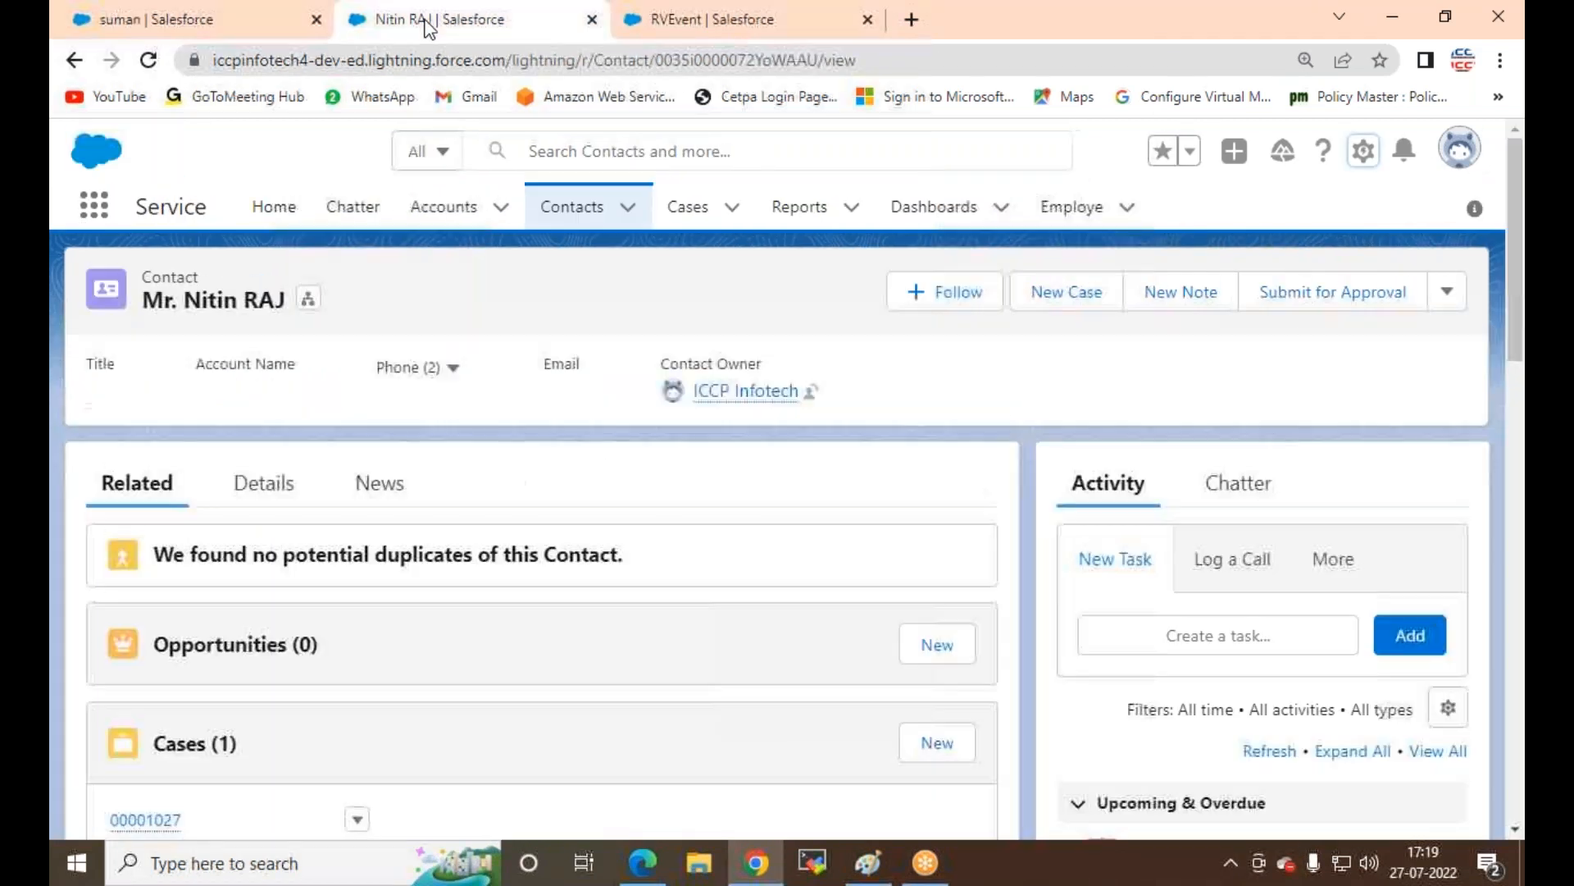
left_click(594, 22)
left_click(123, 19)
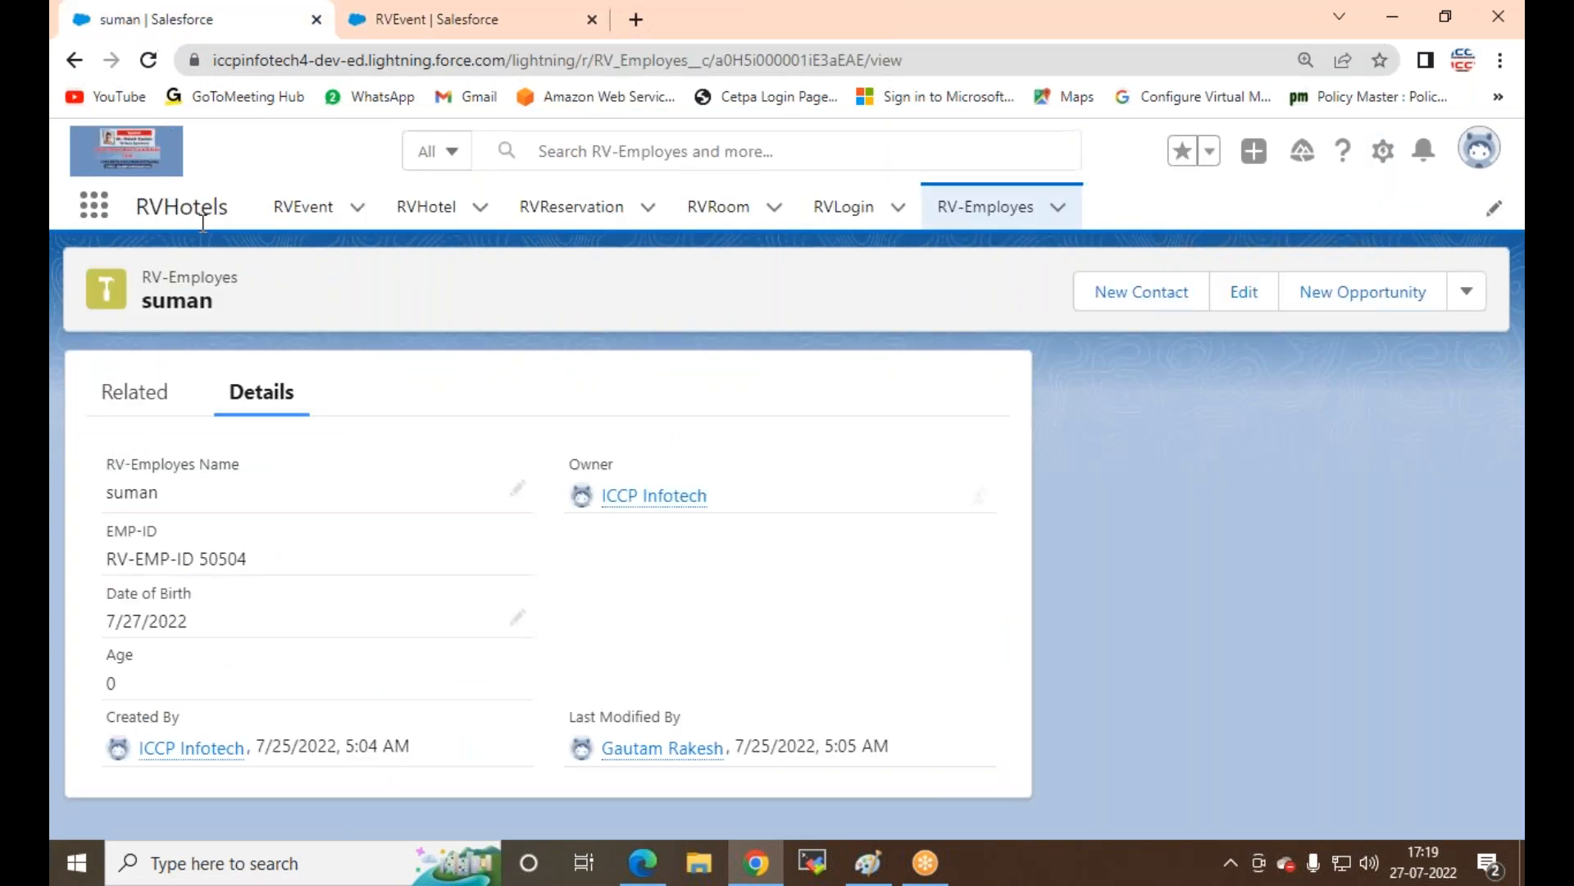
left_click(291, 214)
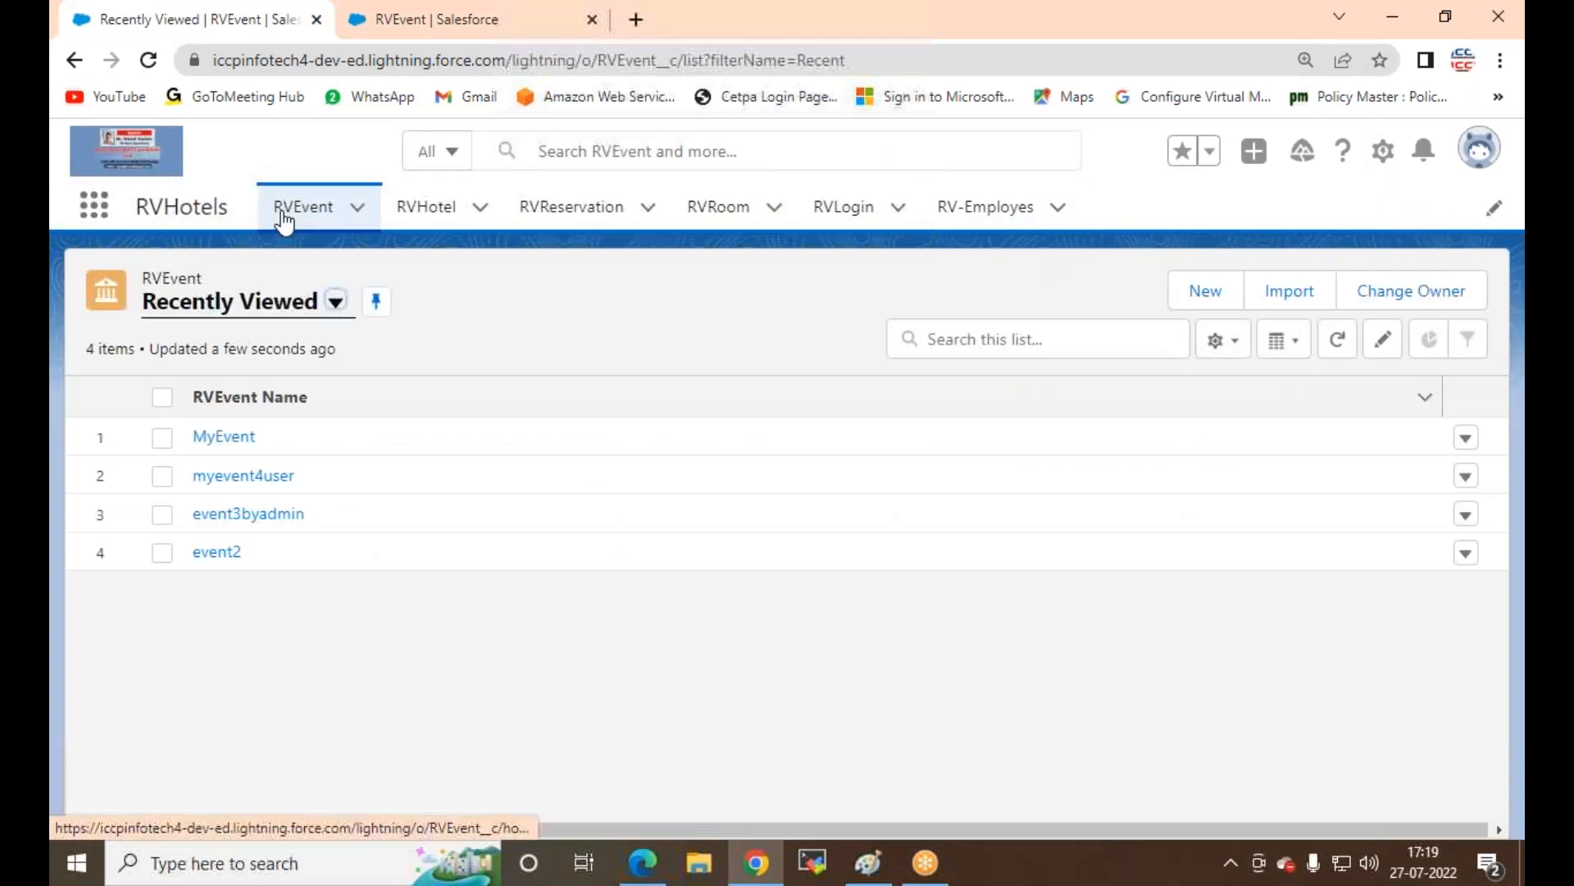
left_click(219, 436)
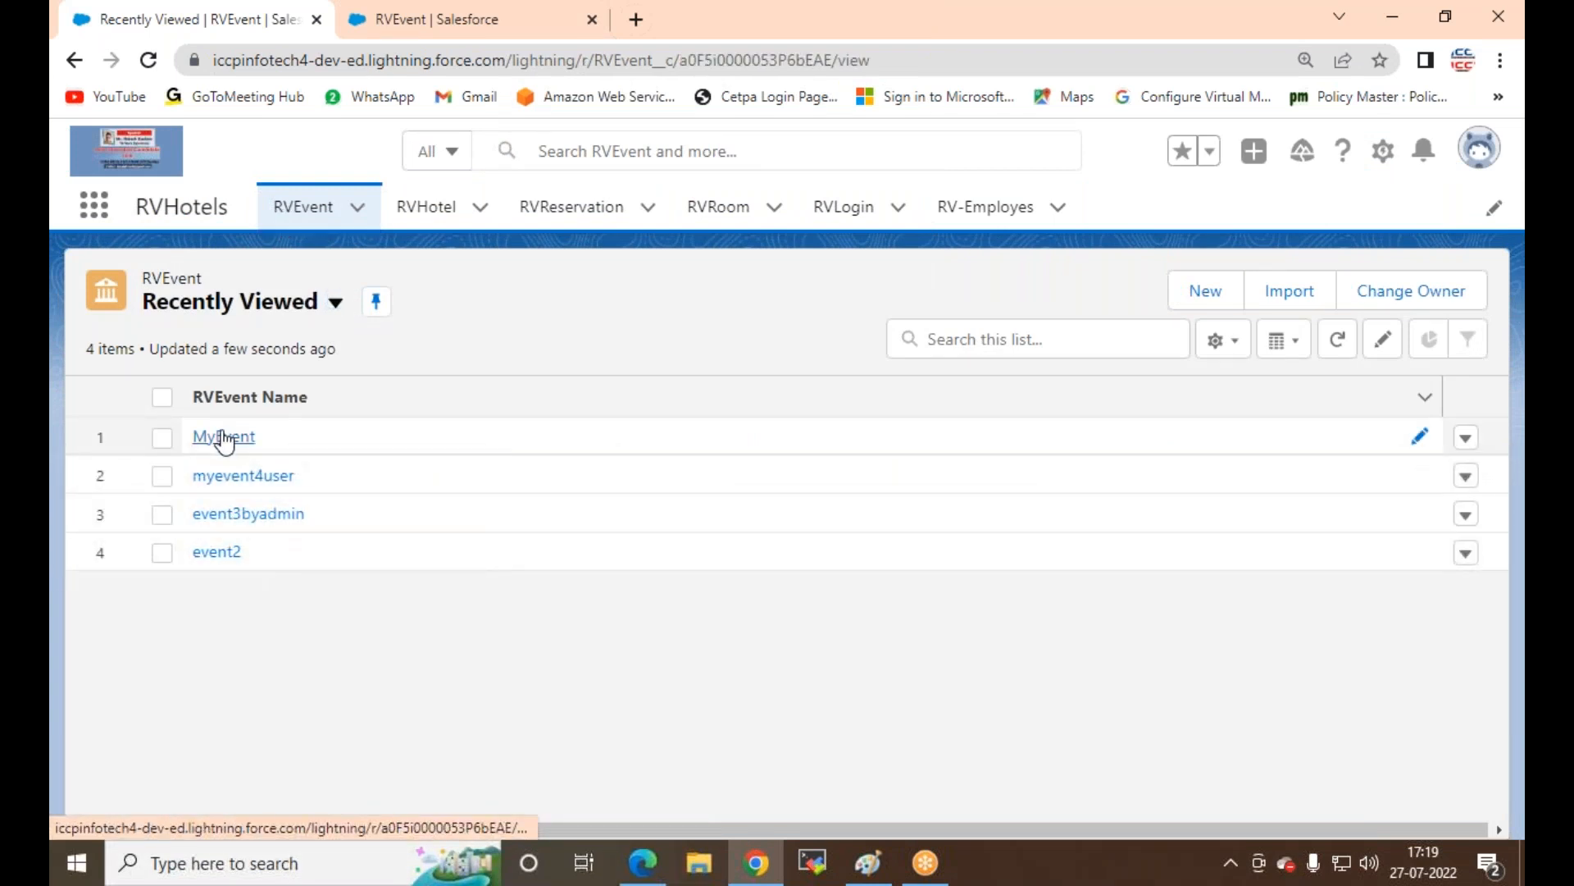
left_click(156, 59)
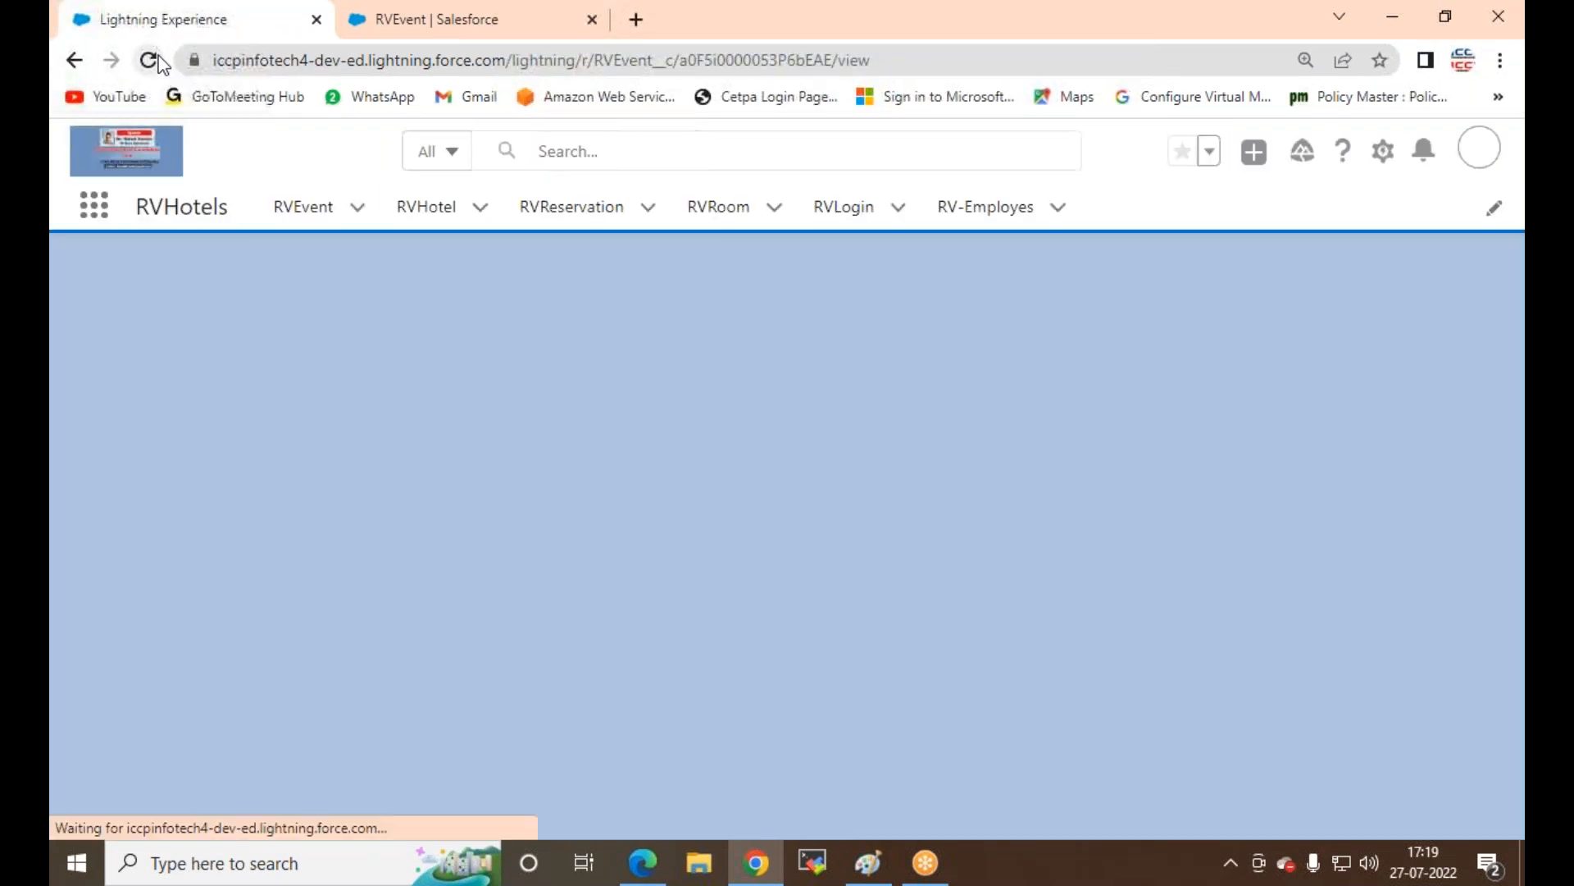
left_click(149, 60)
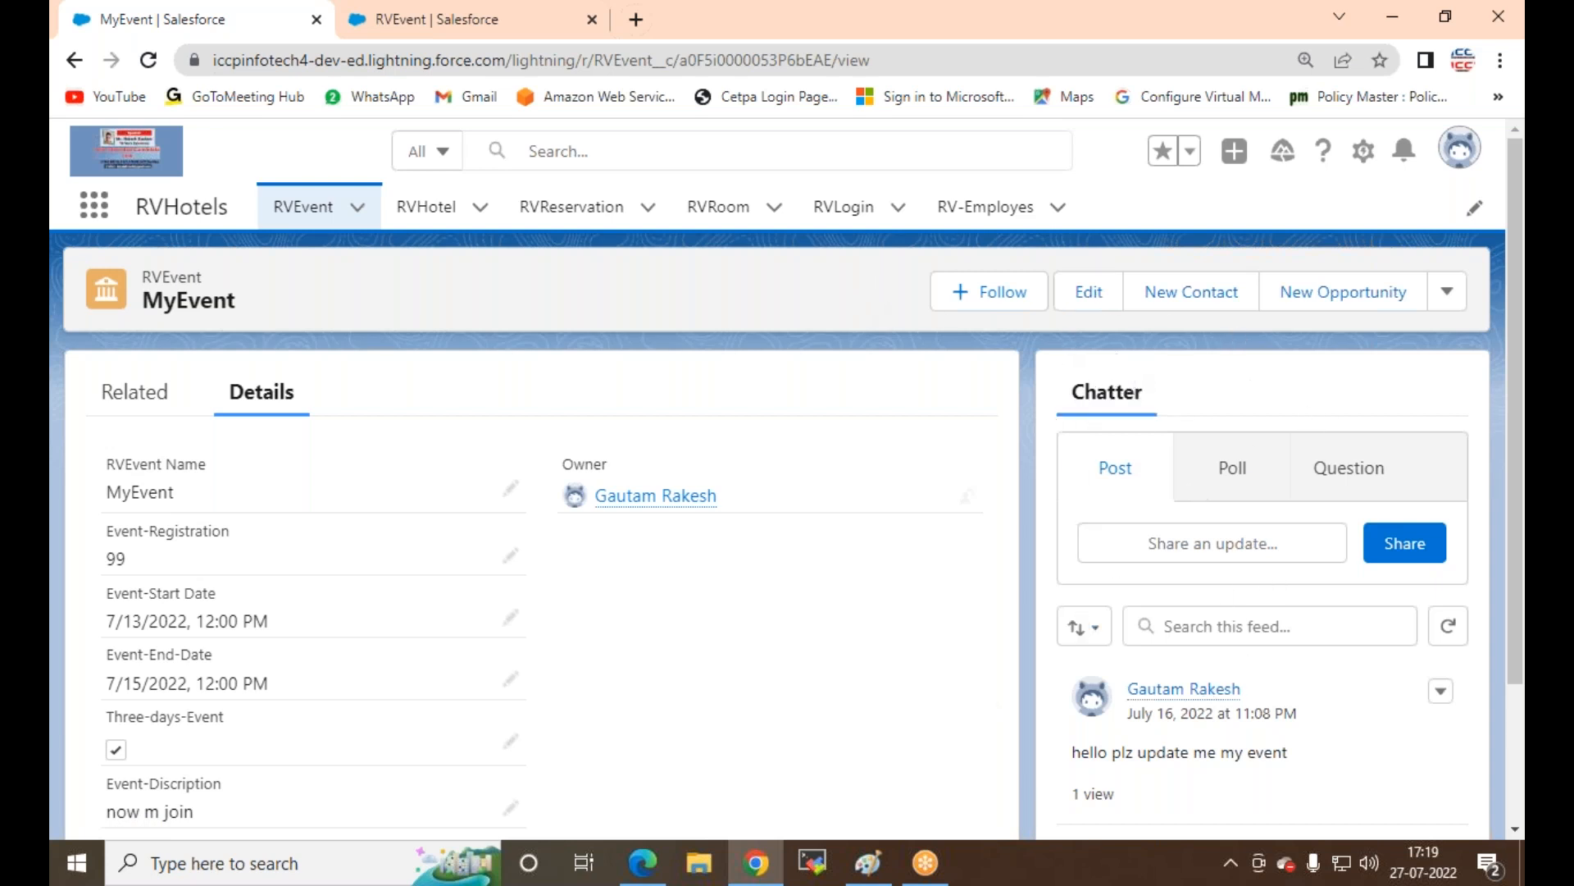
Step: Return to the RVEvent object details in Setup after glancing back at MyEvent
left_click(449, 17)
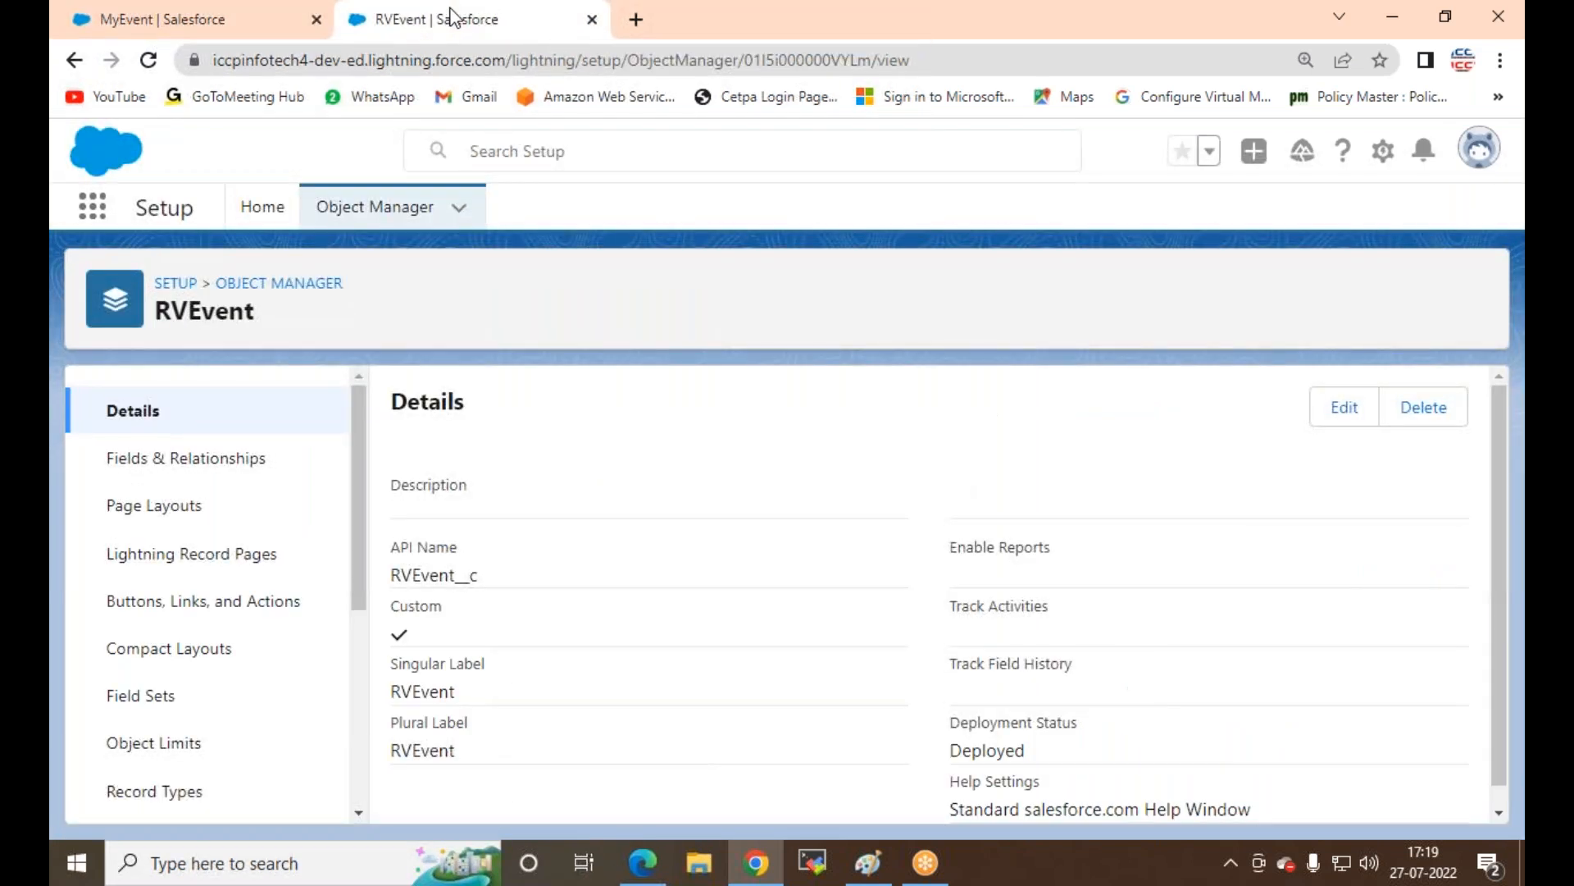
left_click(246, 33)
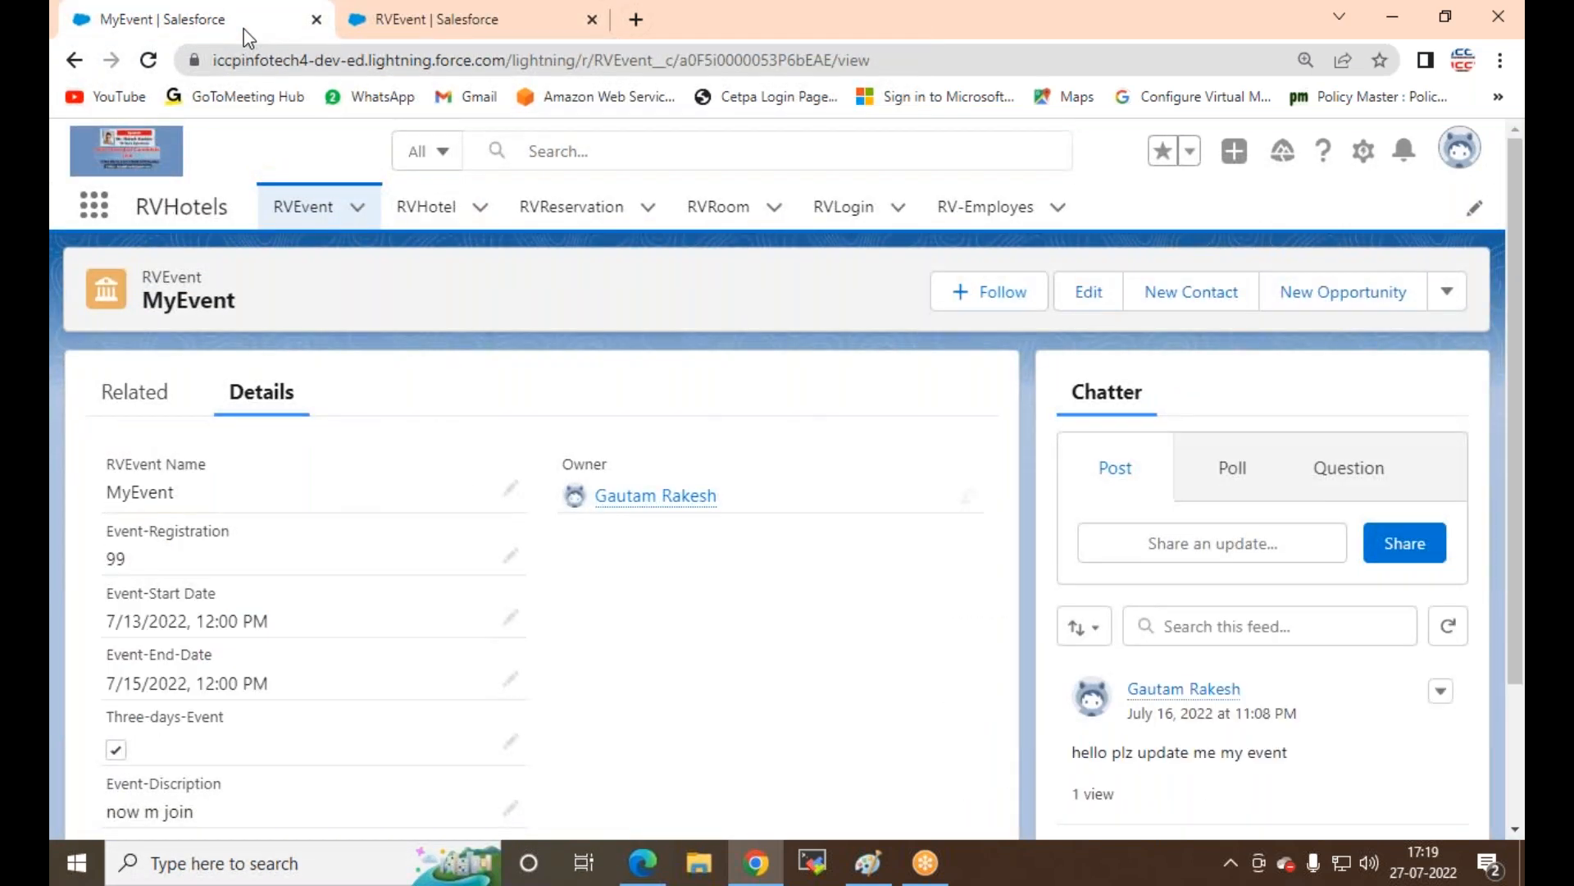
left_click(510, 18)
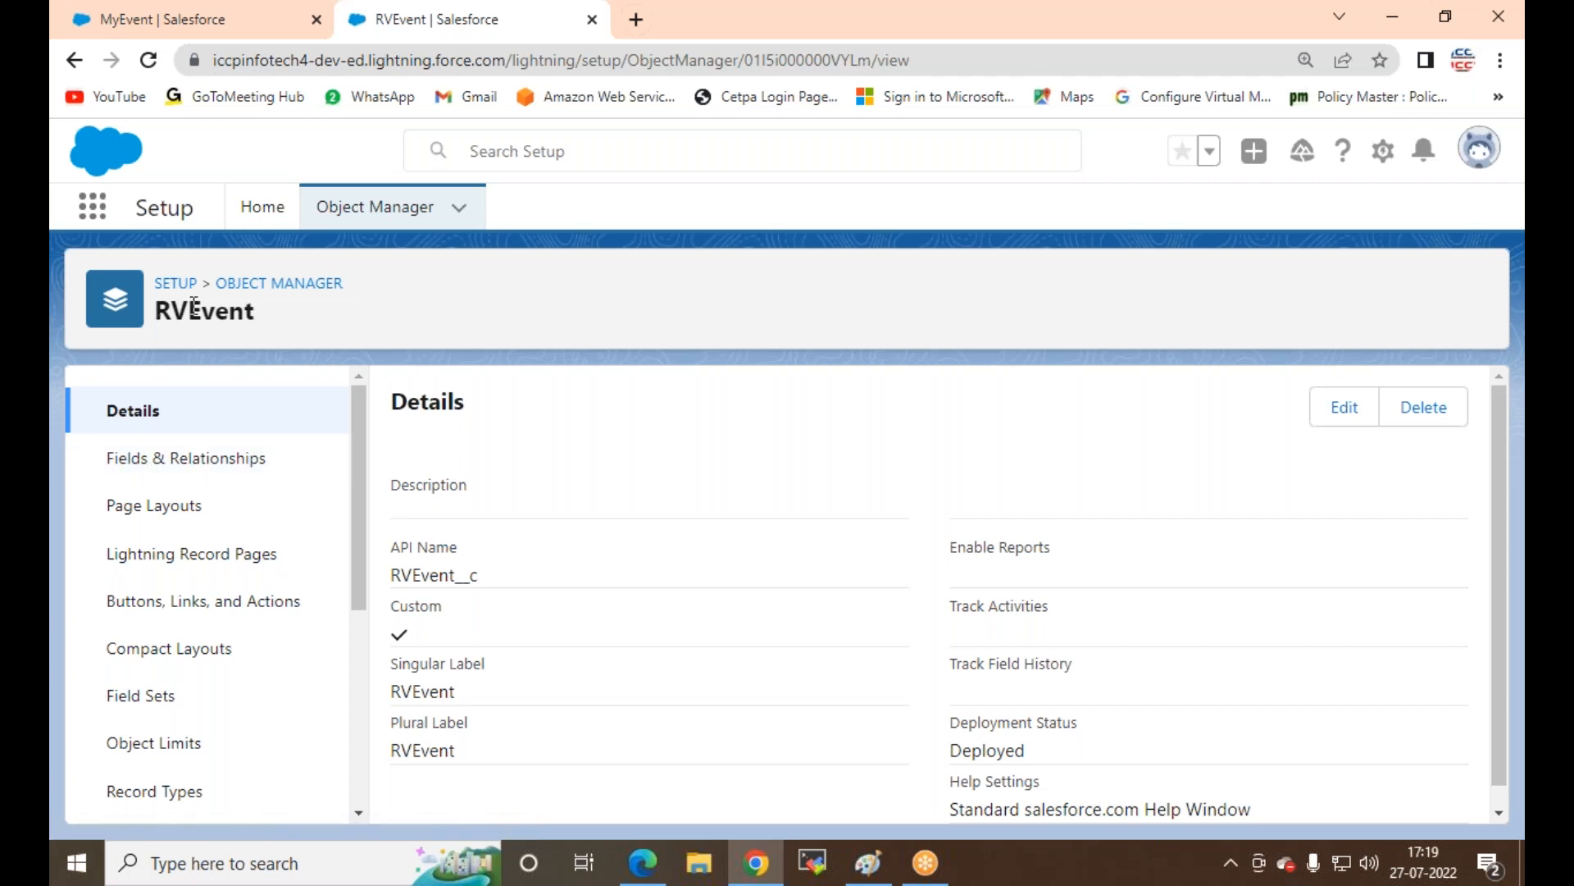
Step: Edit RVEvent, check Allow Activities, accept the related-lists warning, and save
left_click(1344, 409)
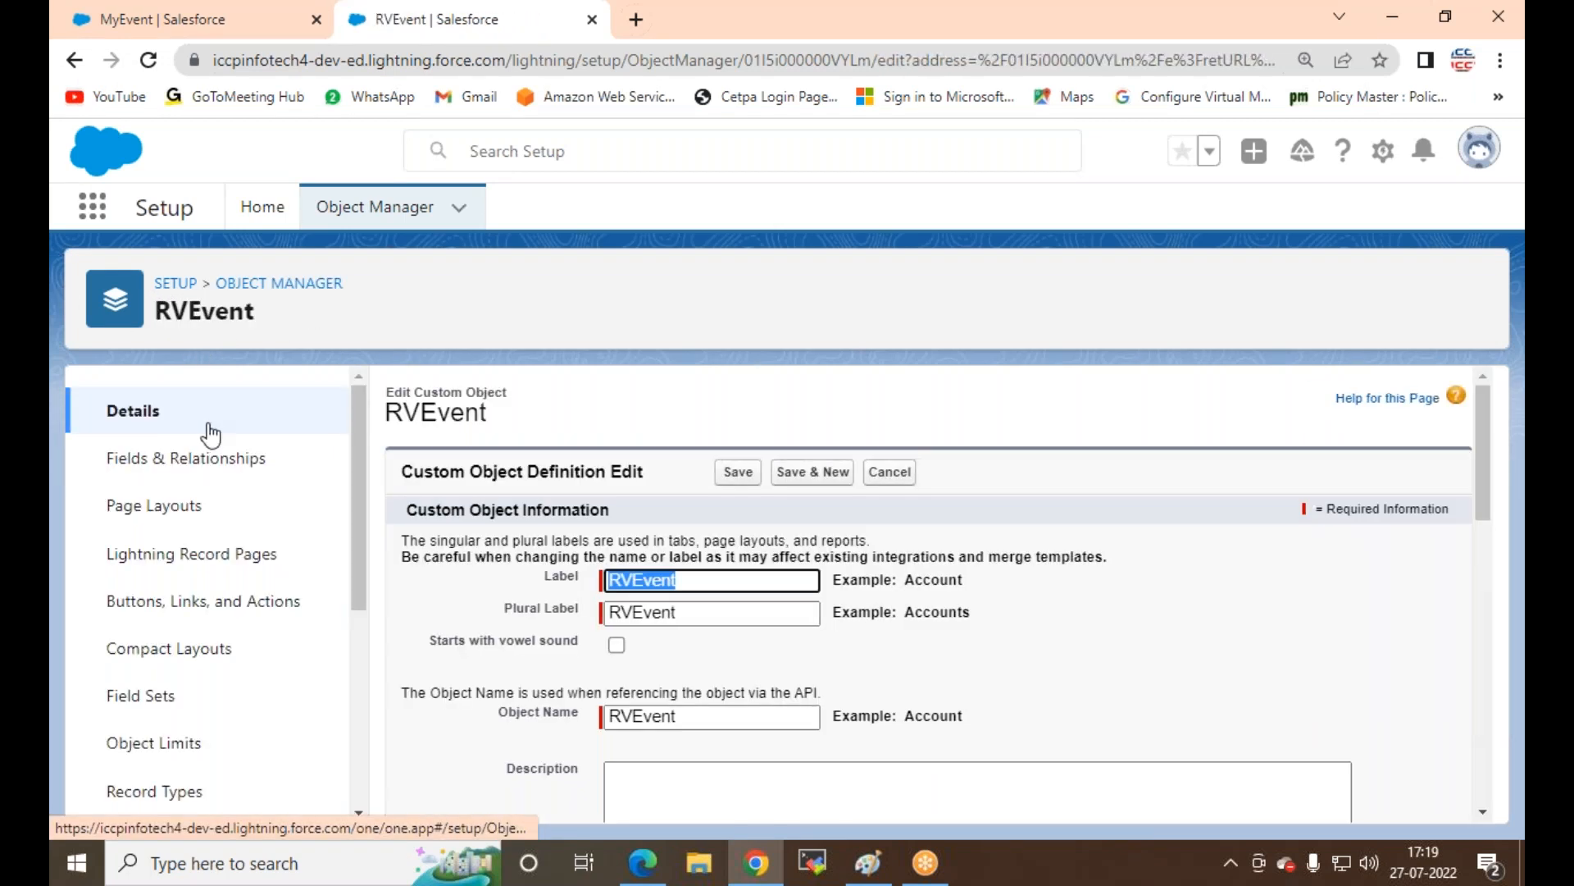
scroll(574, 493, "down", 15)
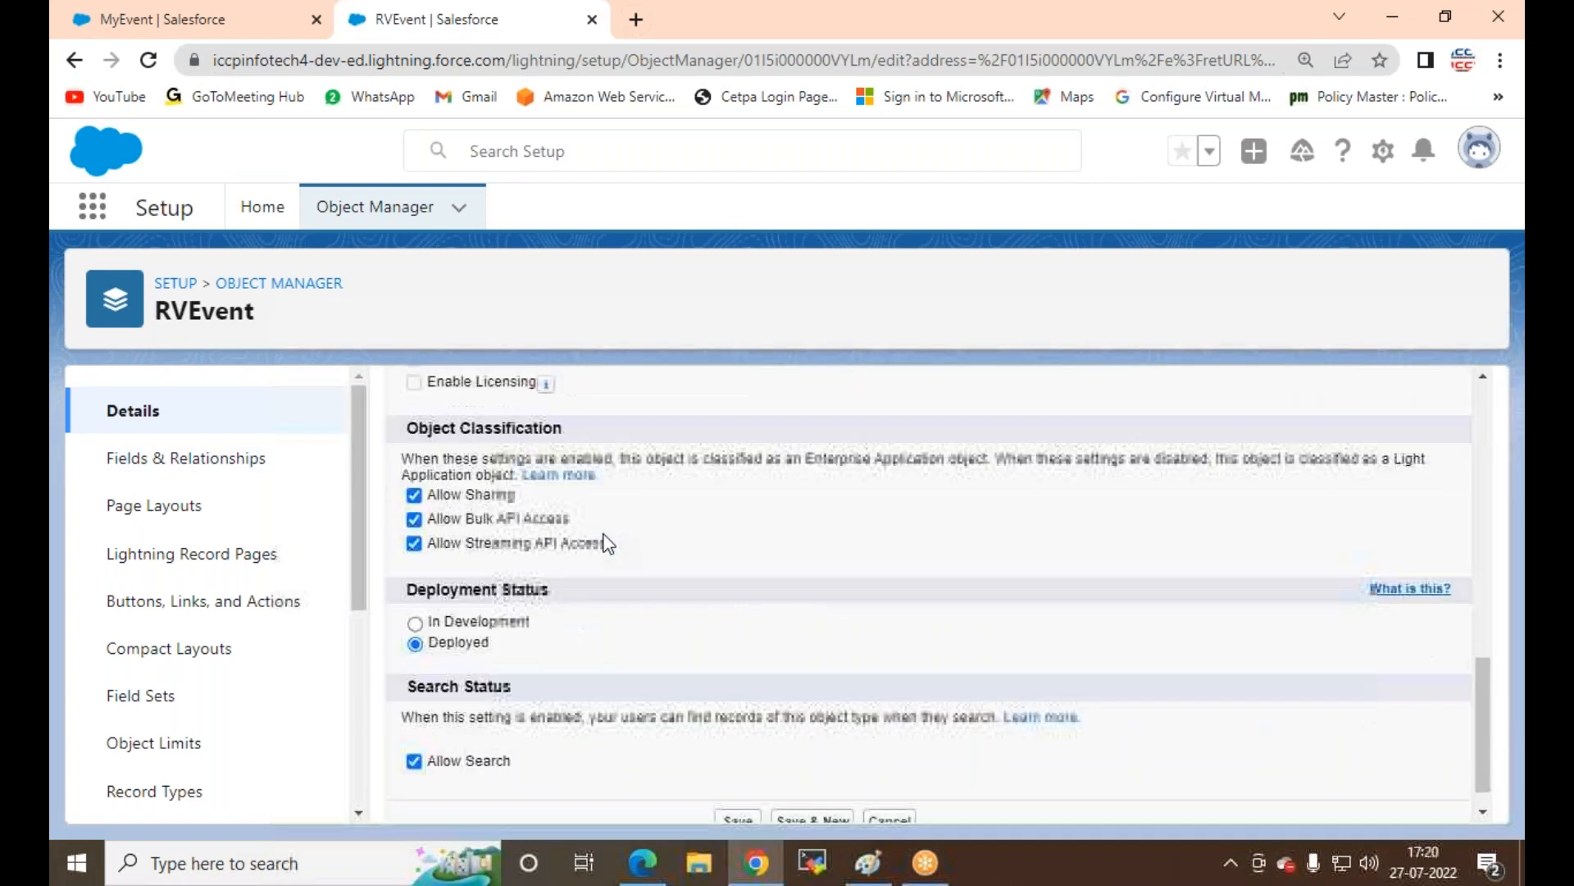
scroll(611, 541, "up", 4)
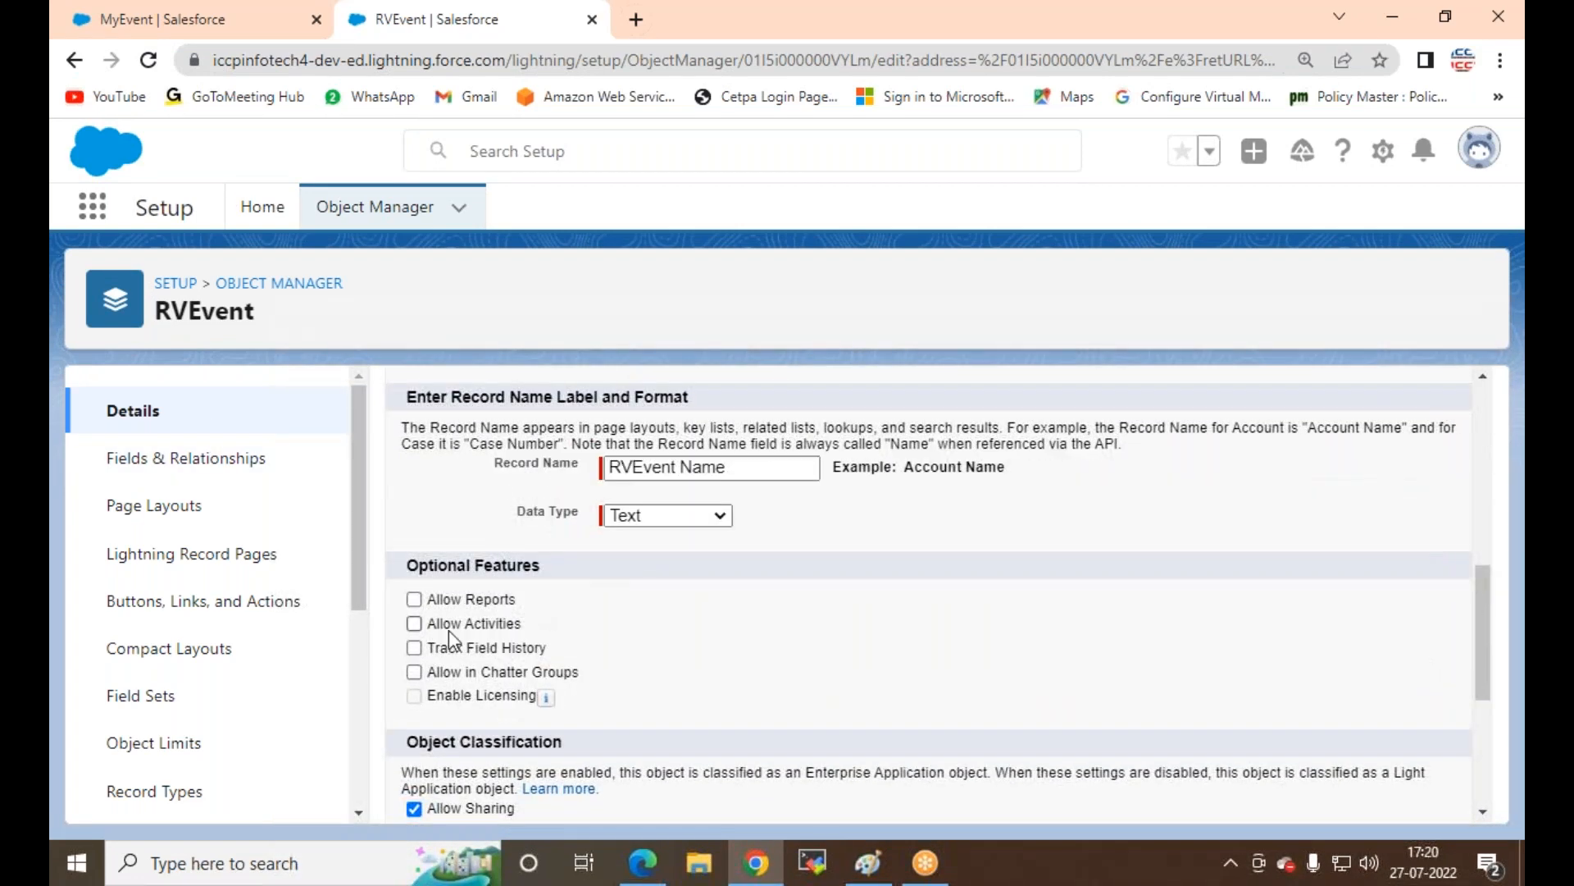
left_click(414, 624)
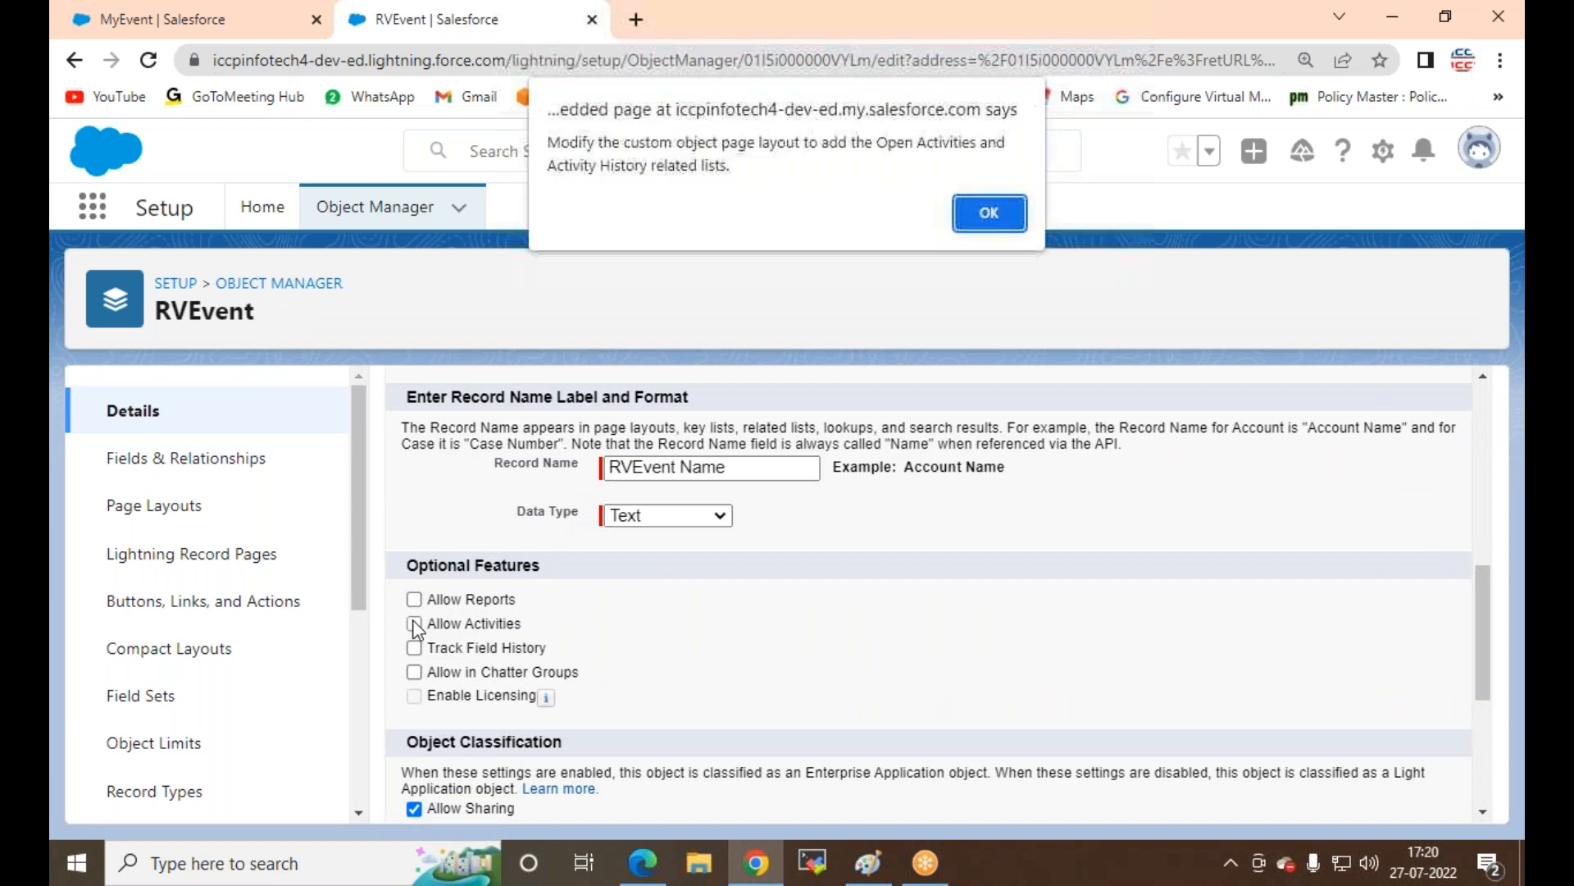
left_click(990, 215)
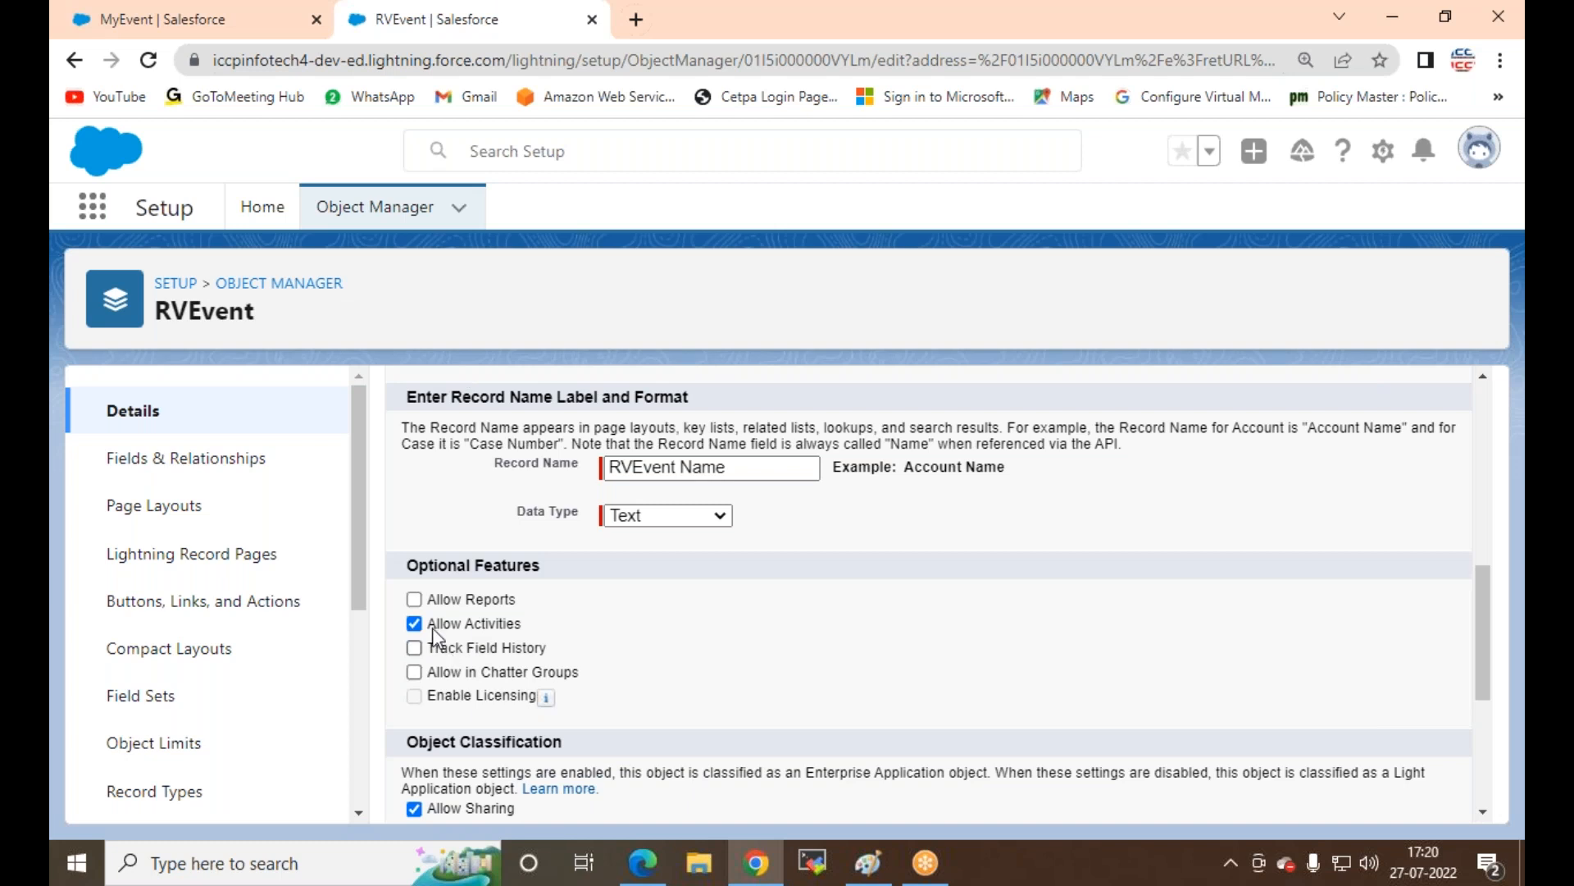
scroll(801, 592, "down", 5)
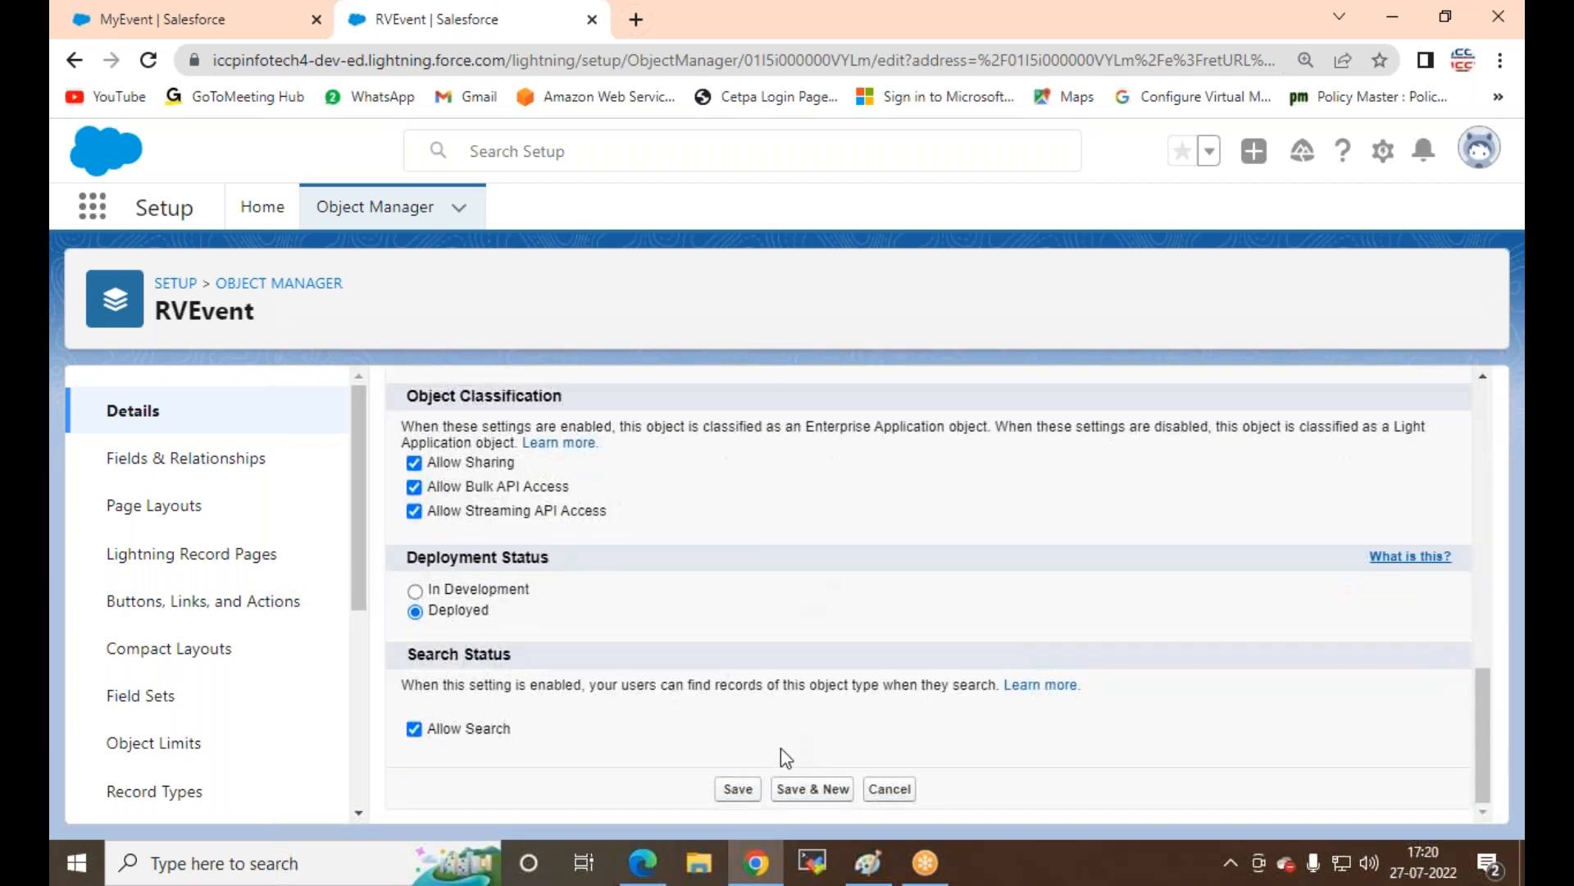
left_click(734, 789)
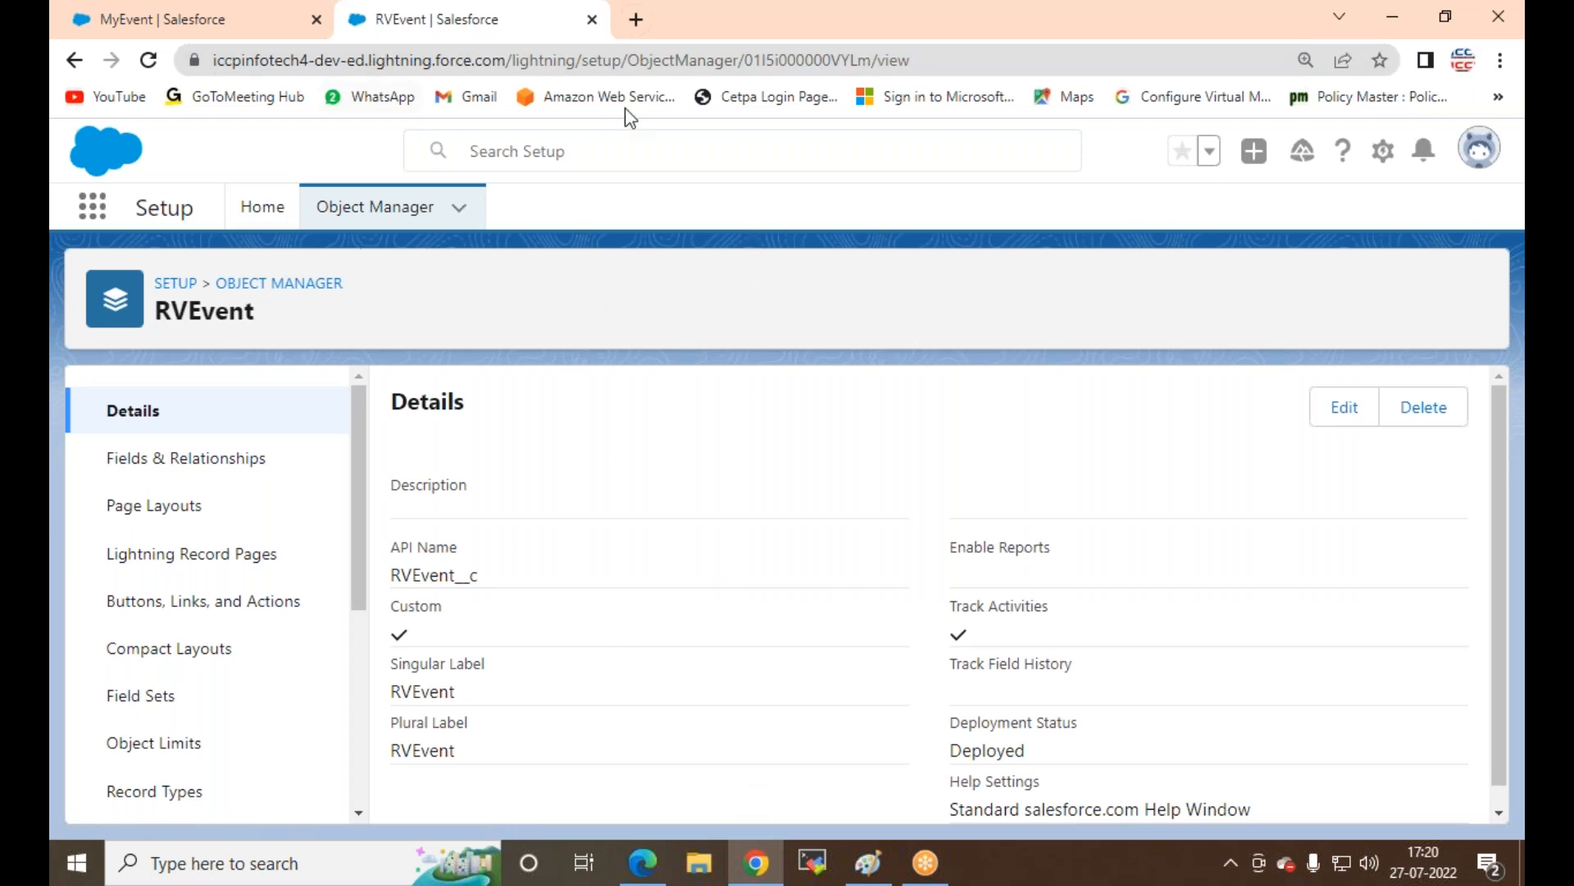
Step: Open the suman record from the RV-Employes list, then return to the RVEvent object setup
left_click(289, 19)
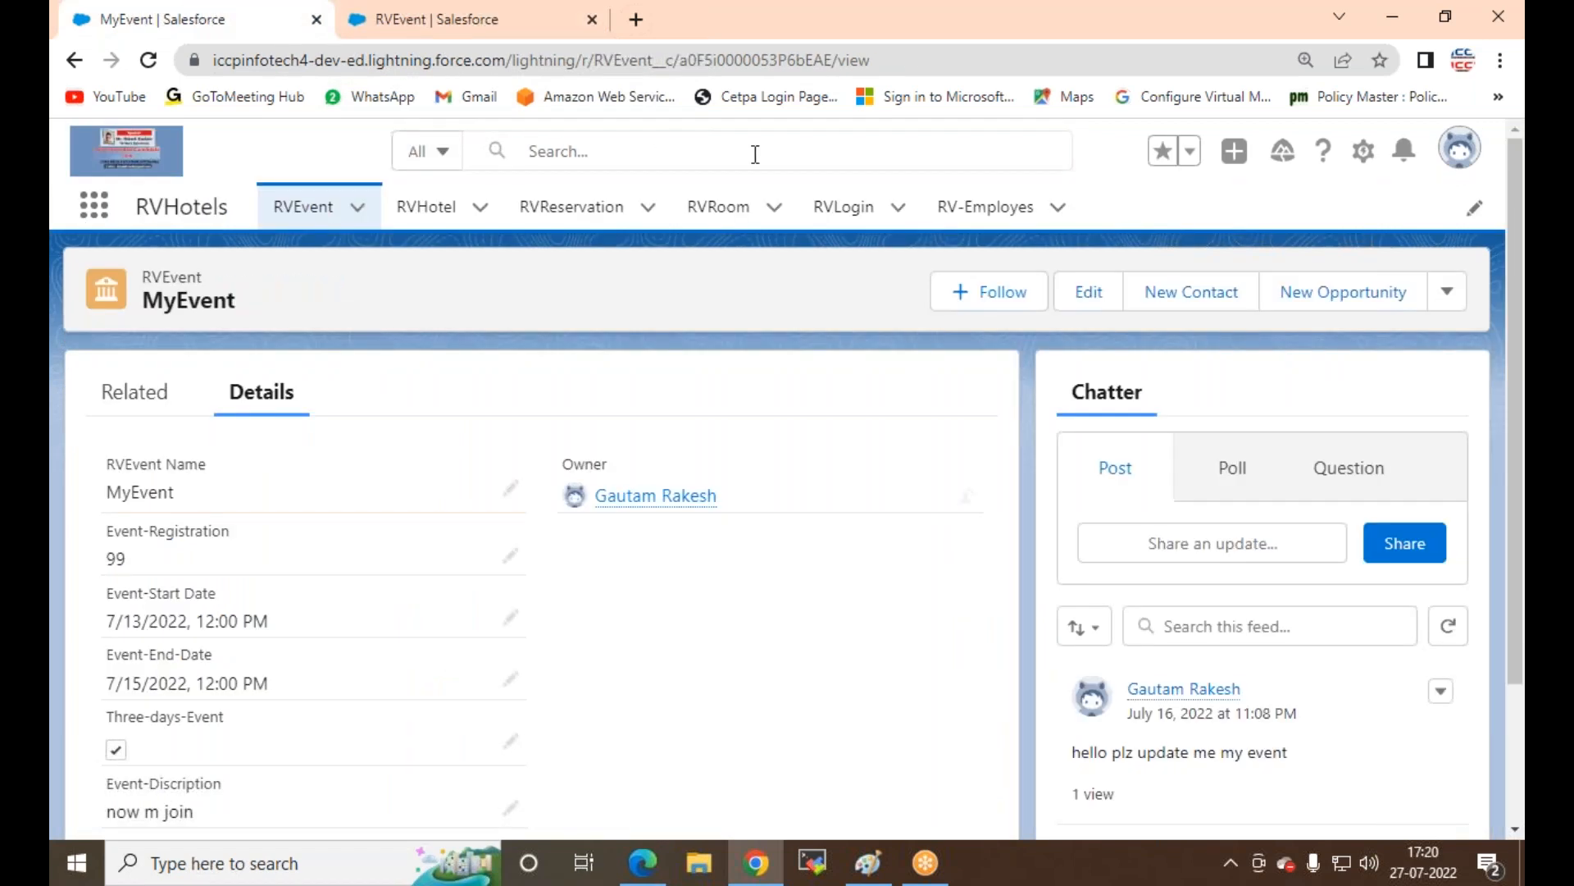
left_click(1012, 217)
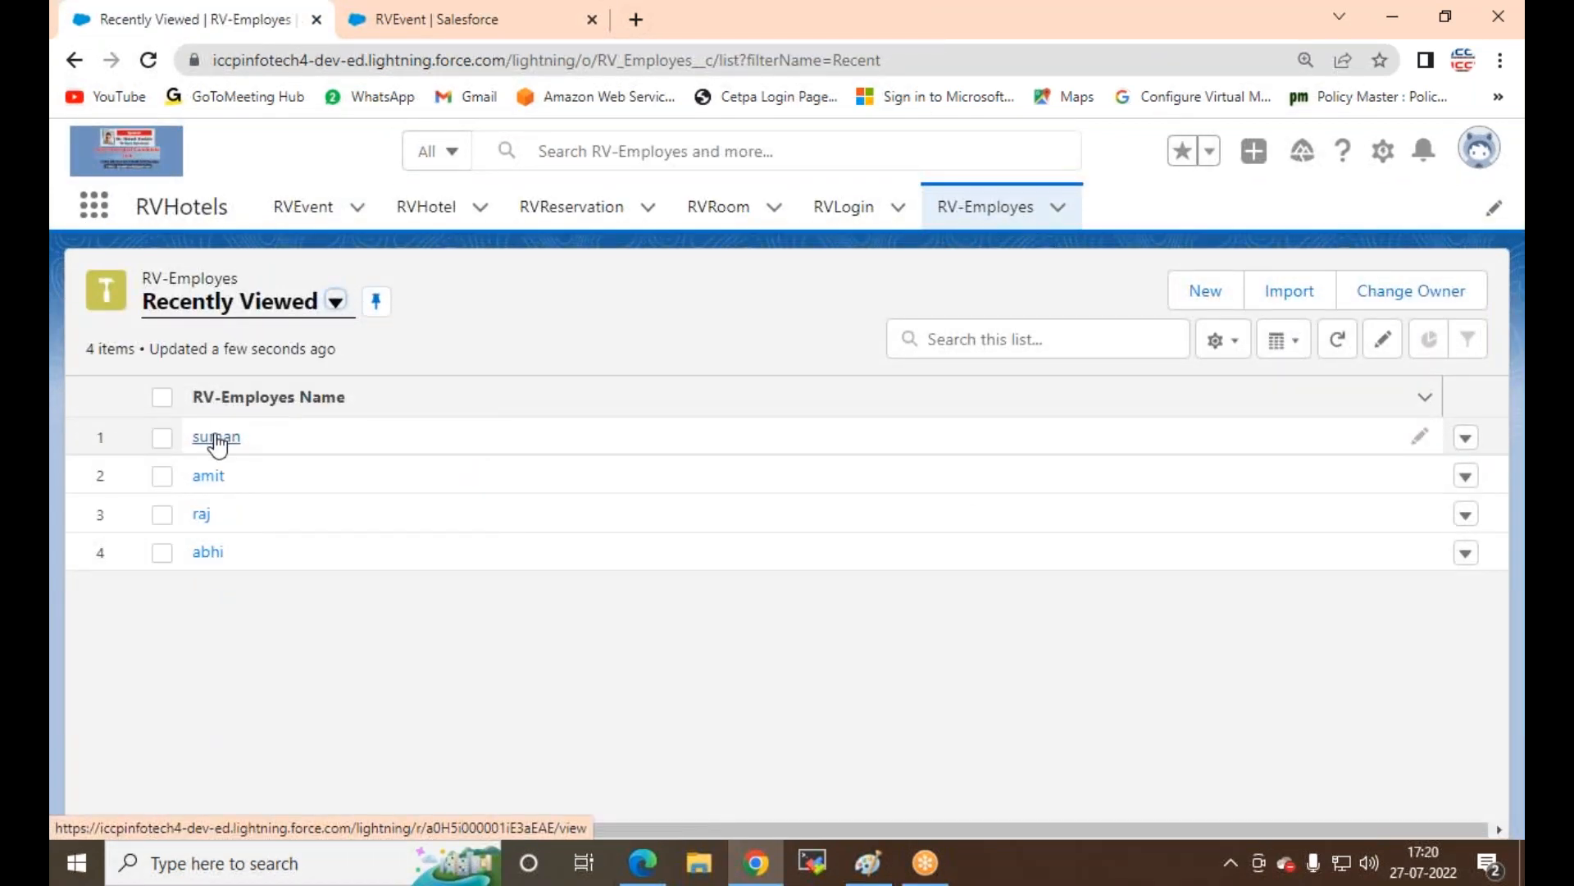
left_click(219, 436)
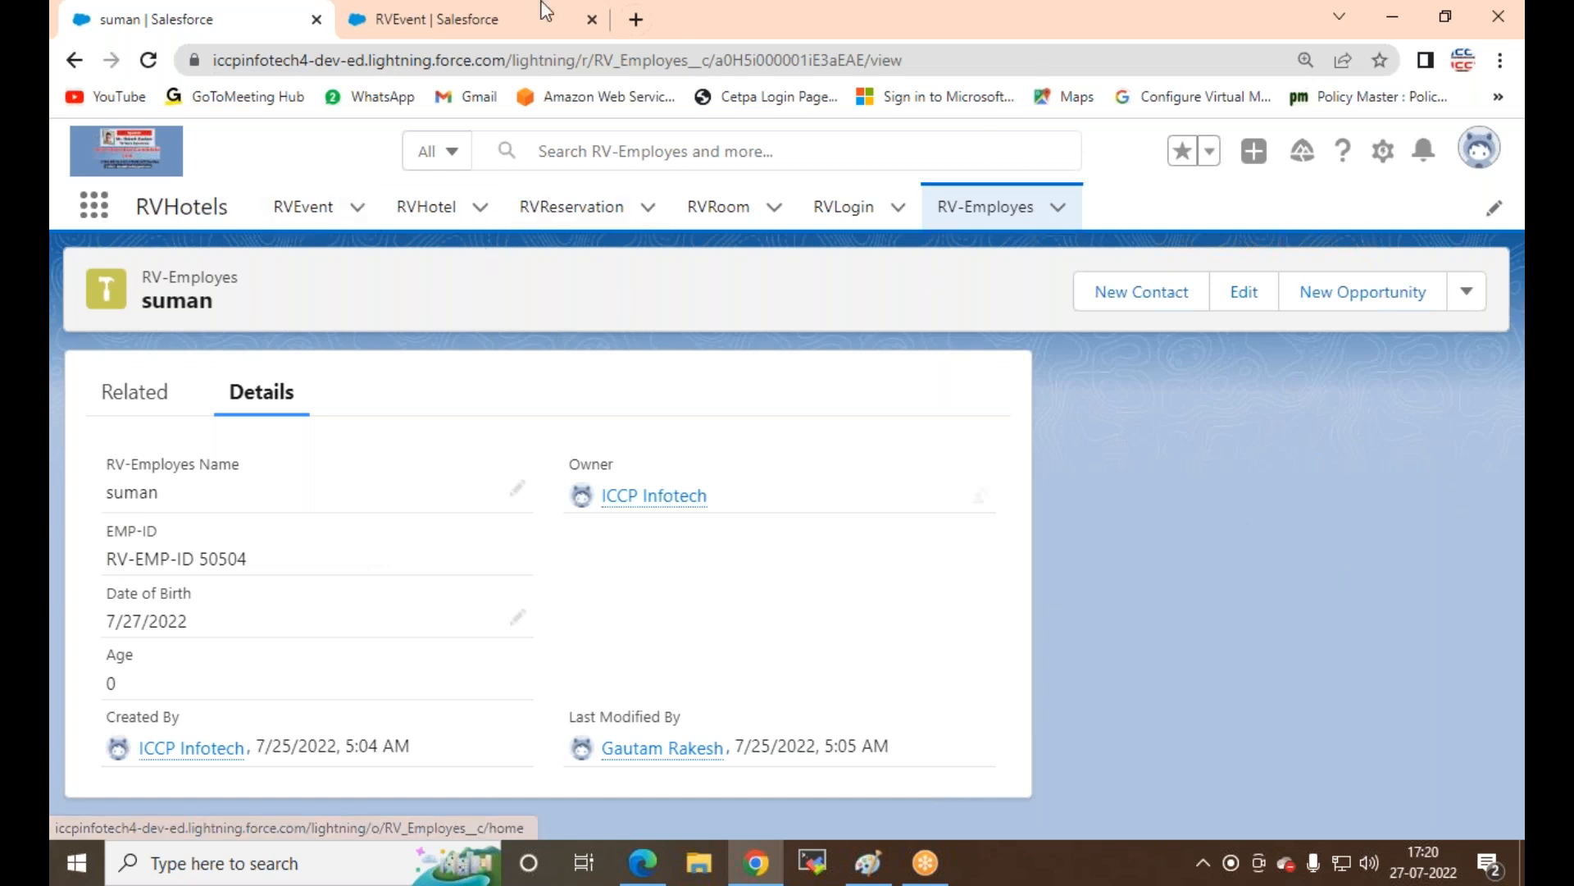
left_click(402, 18)
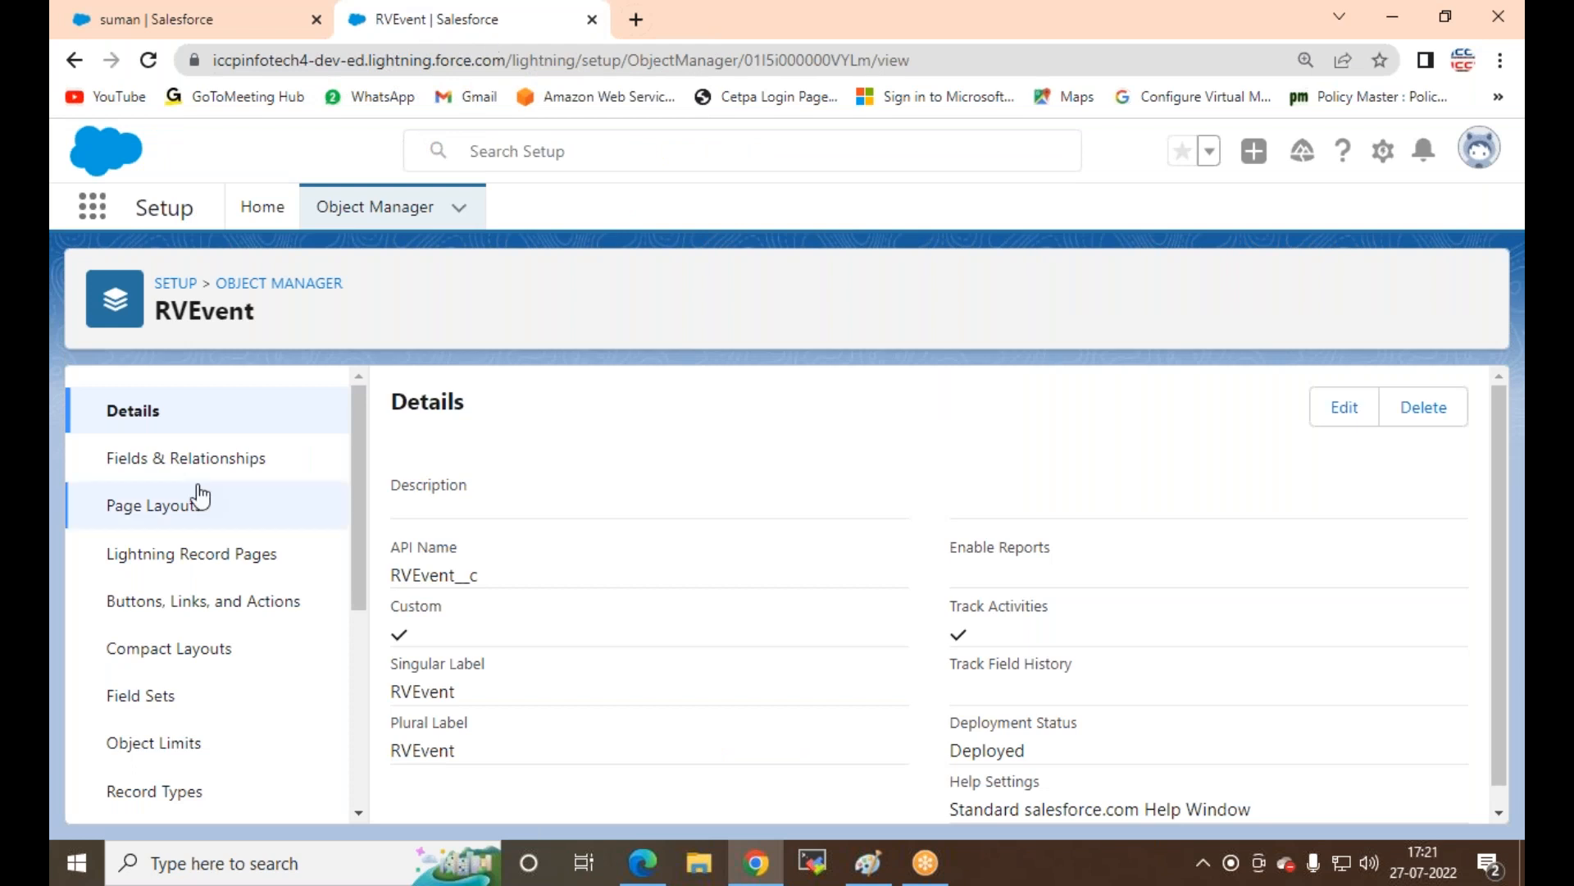
Step: Enable Allow Activities on the RV-Employes object and save the object definition
left_click(332, 215)
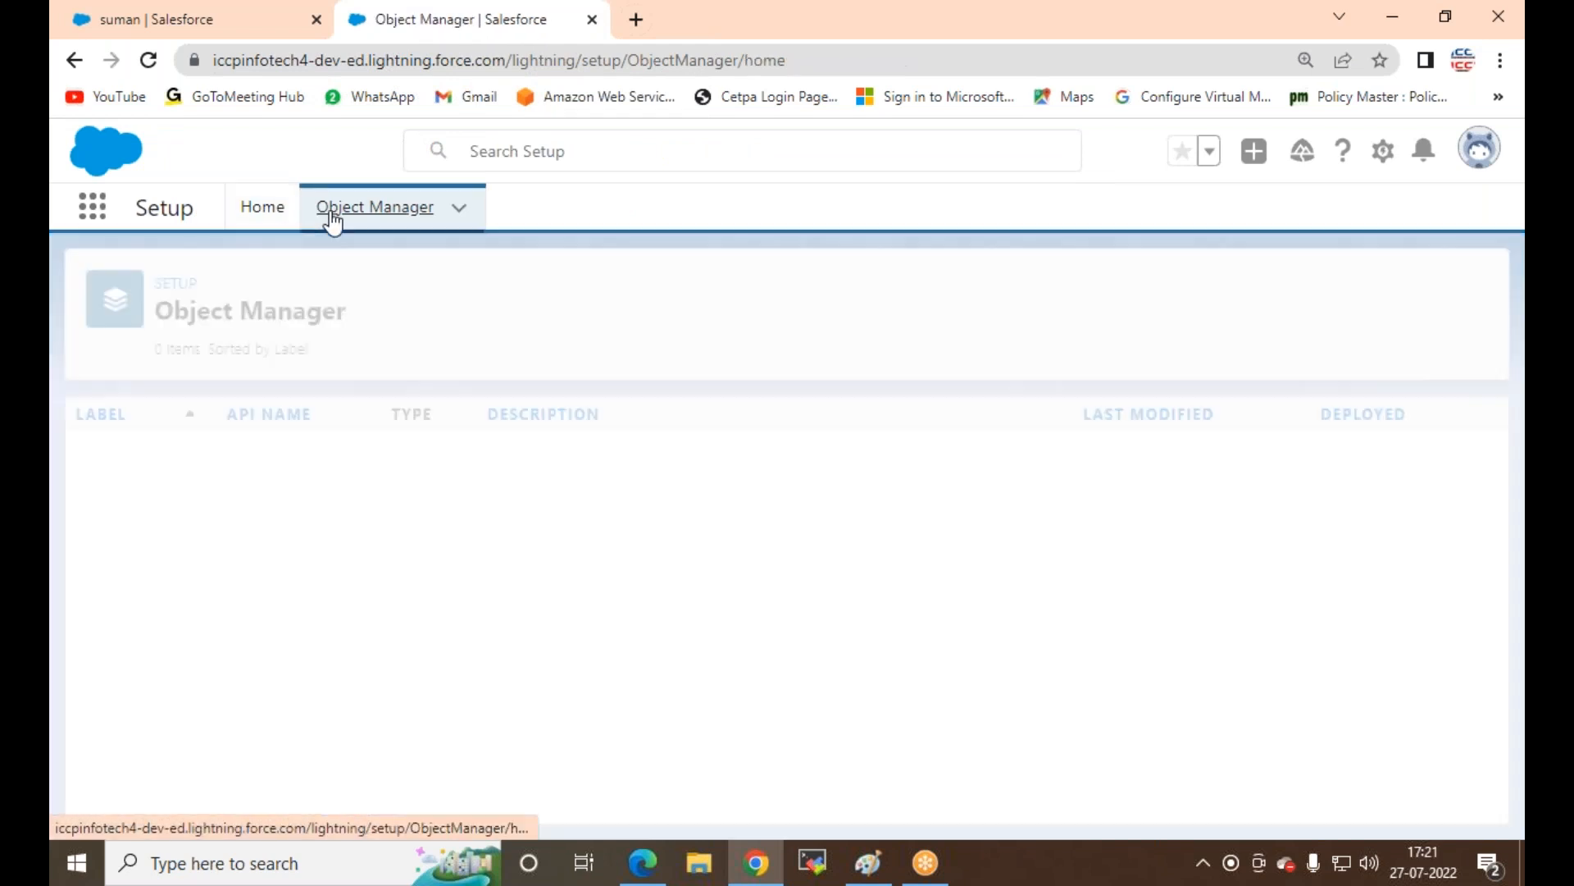
type("RV")
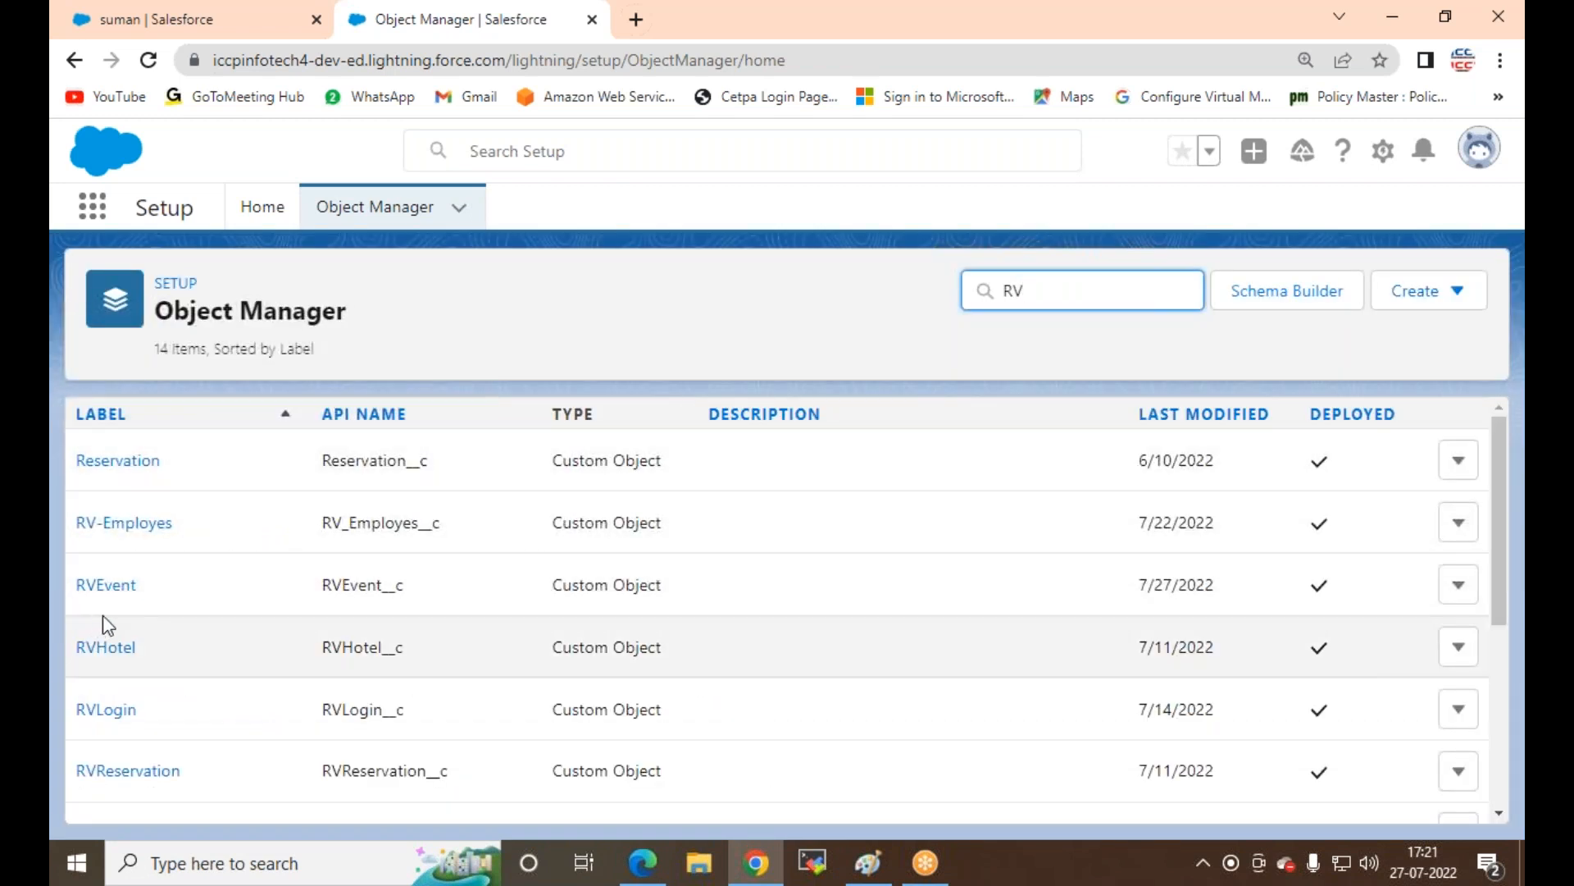
left_click(141, 528)
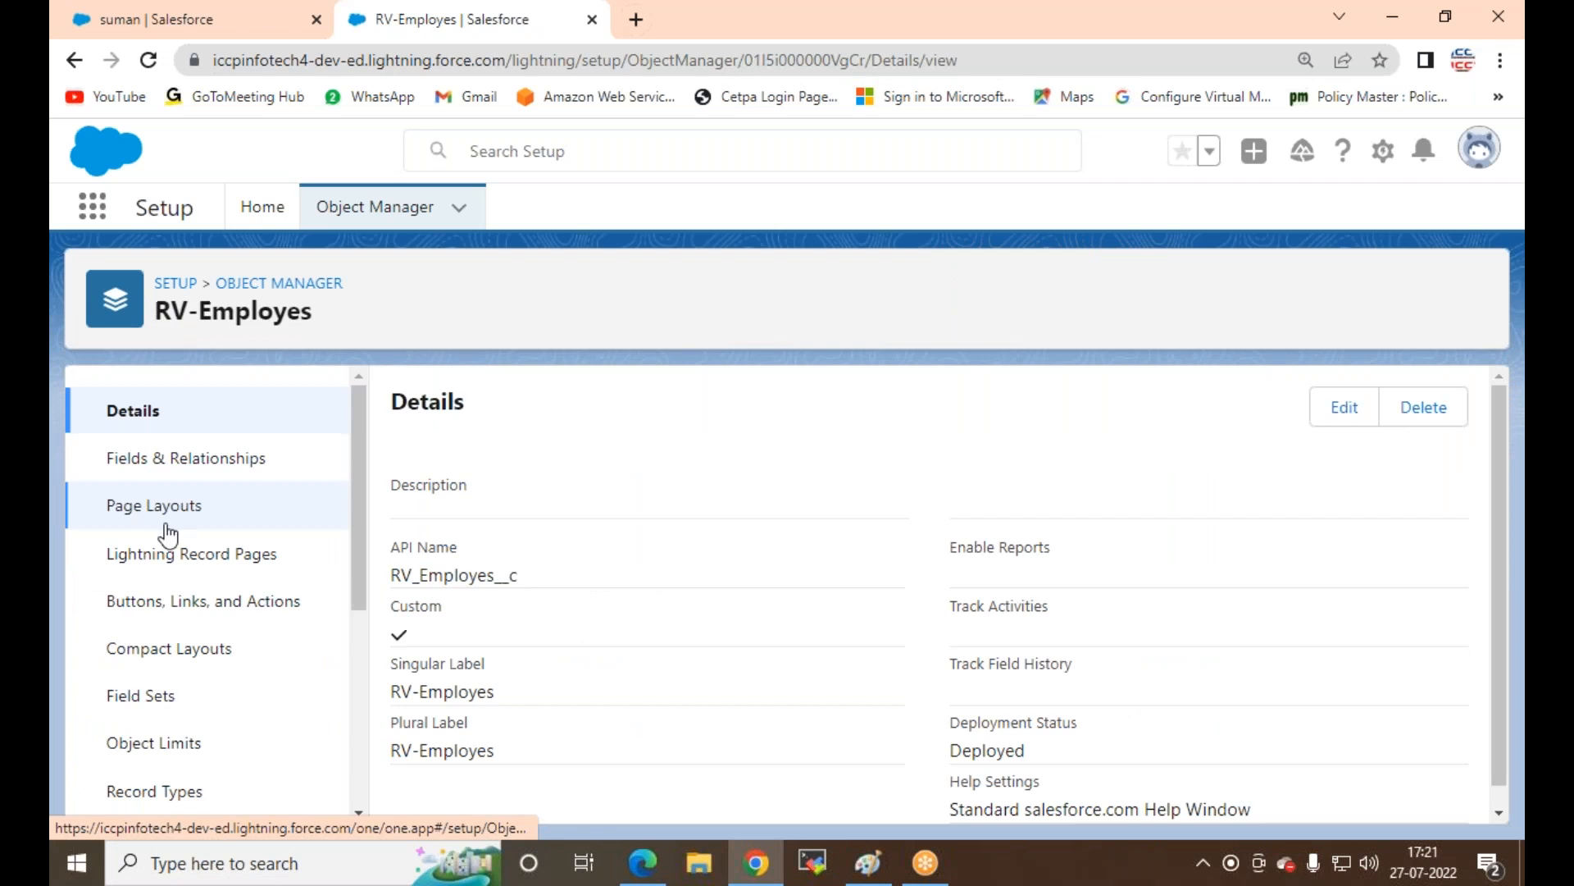
left_click(1347, 410)
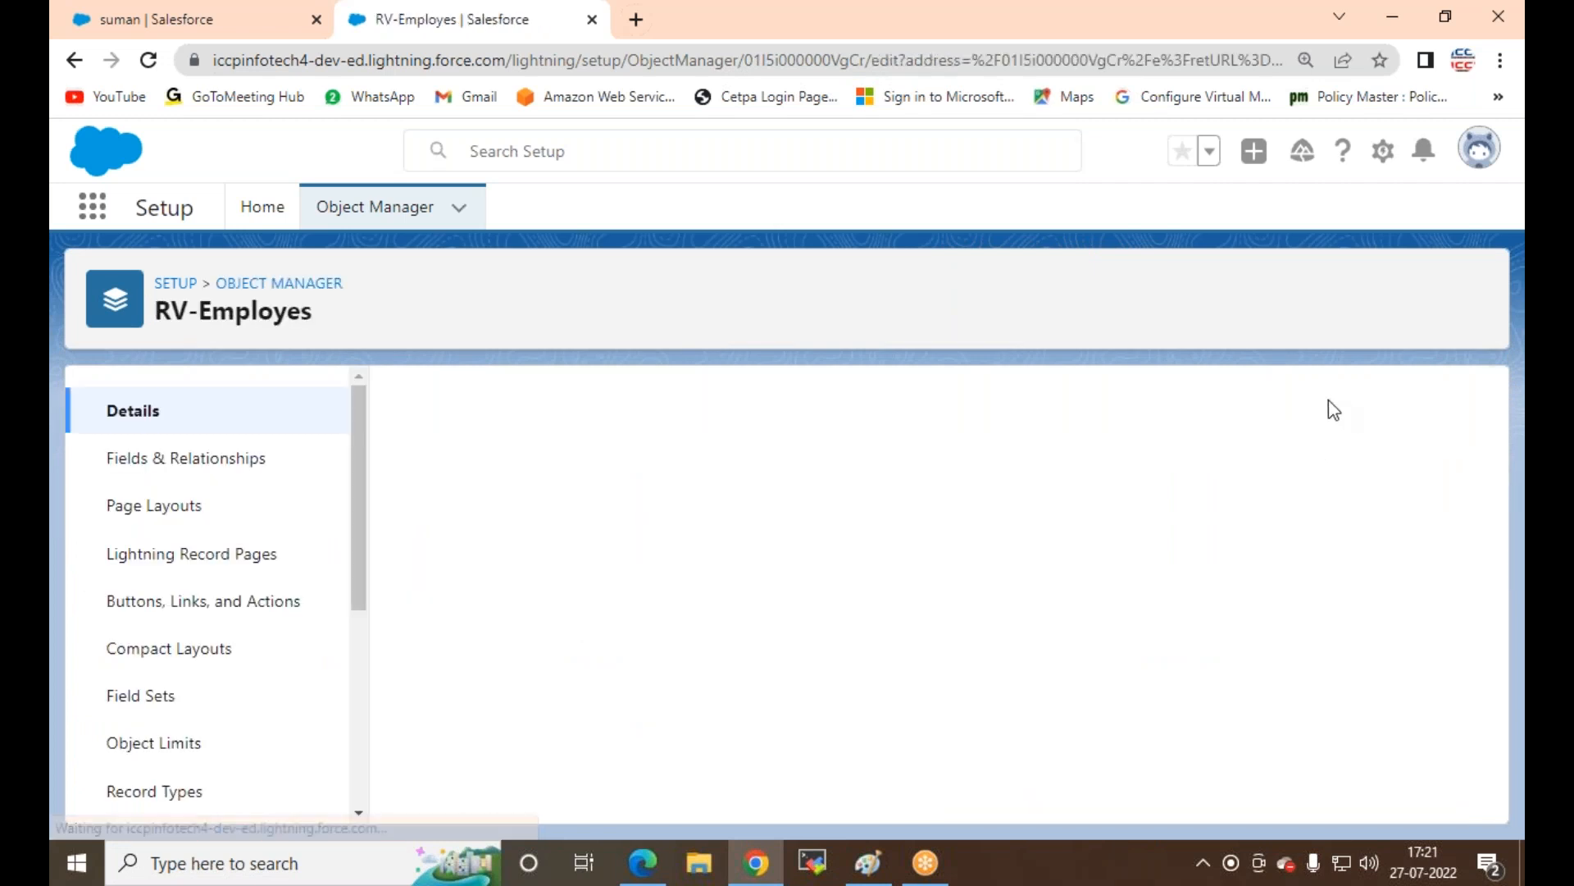
scroll(165, 510, "down", 3)
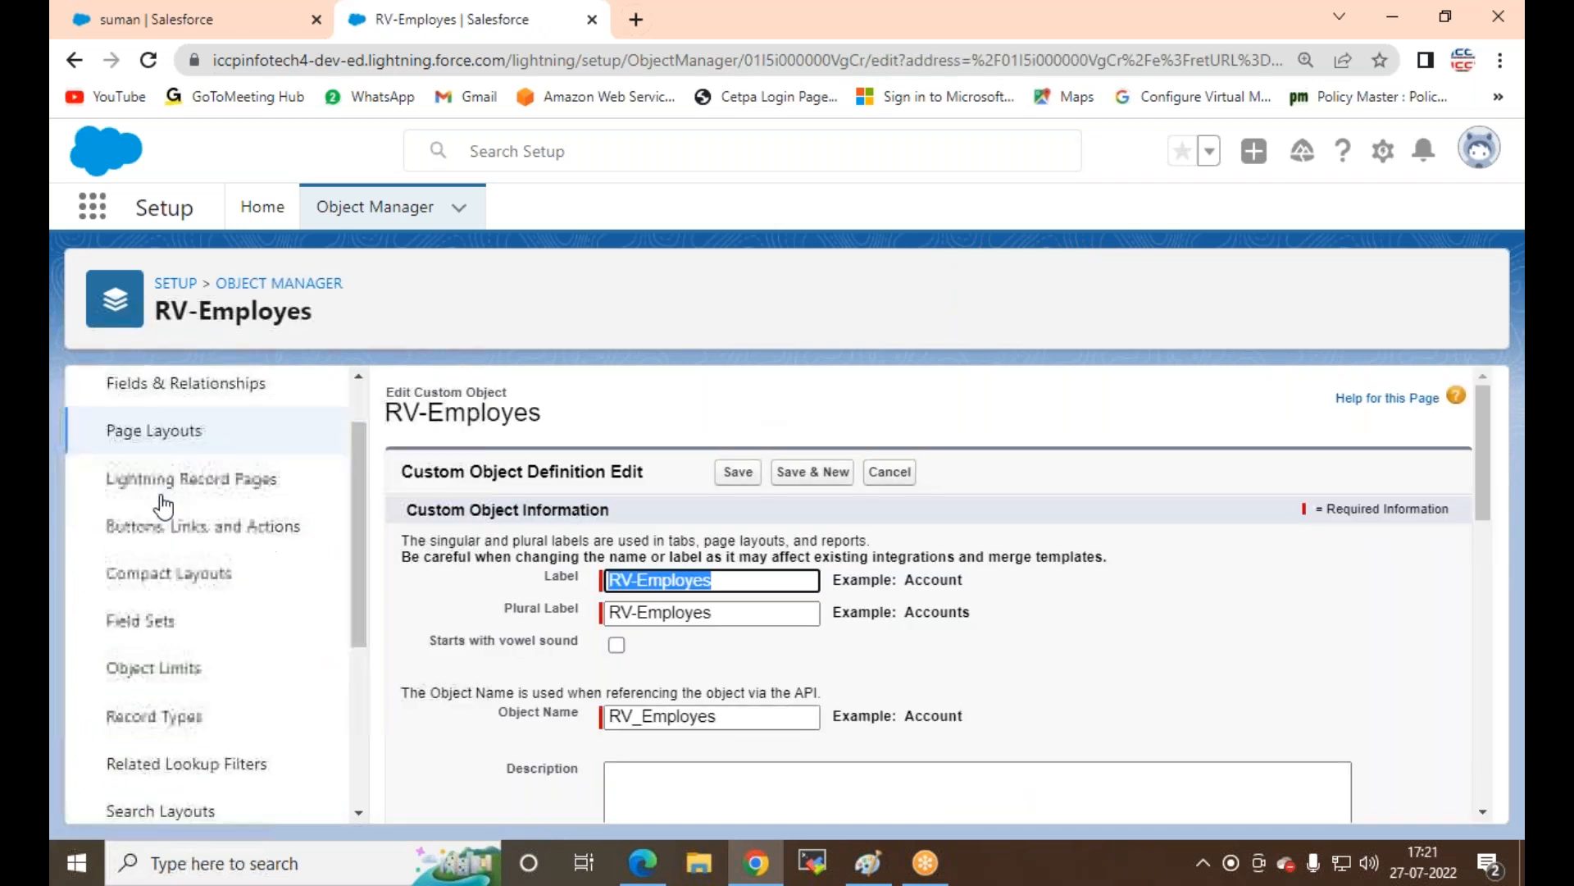
scroll(582, 611, "down", 8)
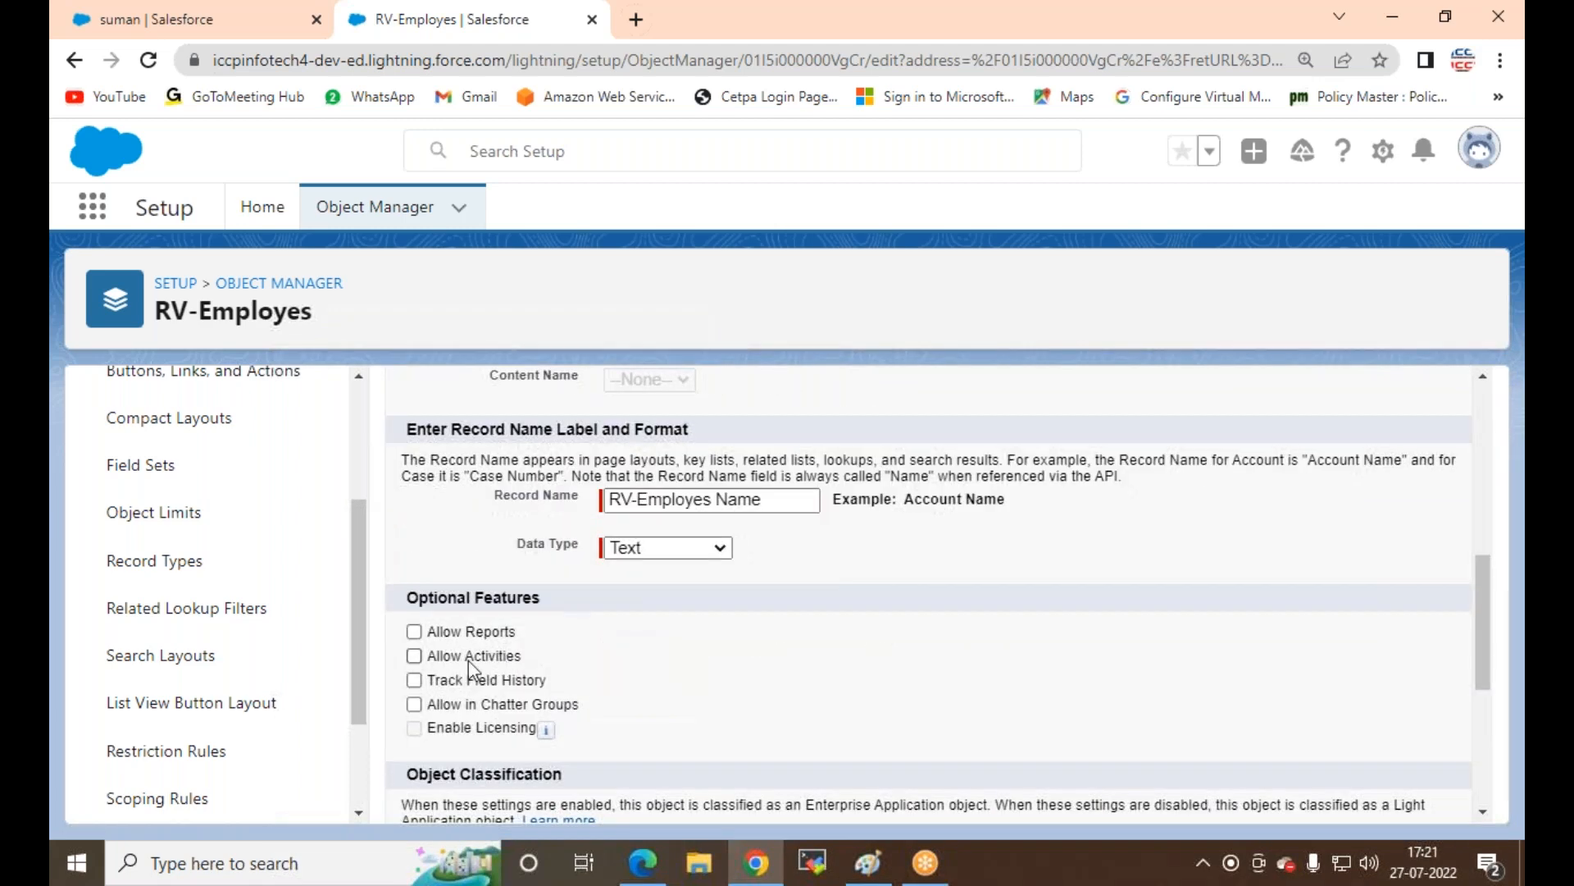
left_click(415, 658)
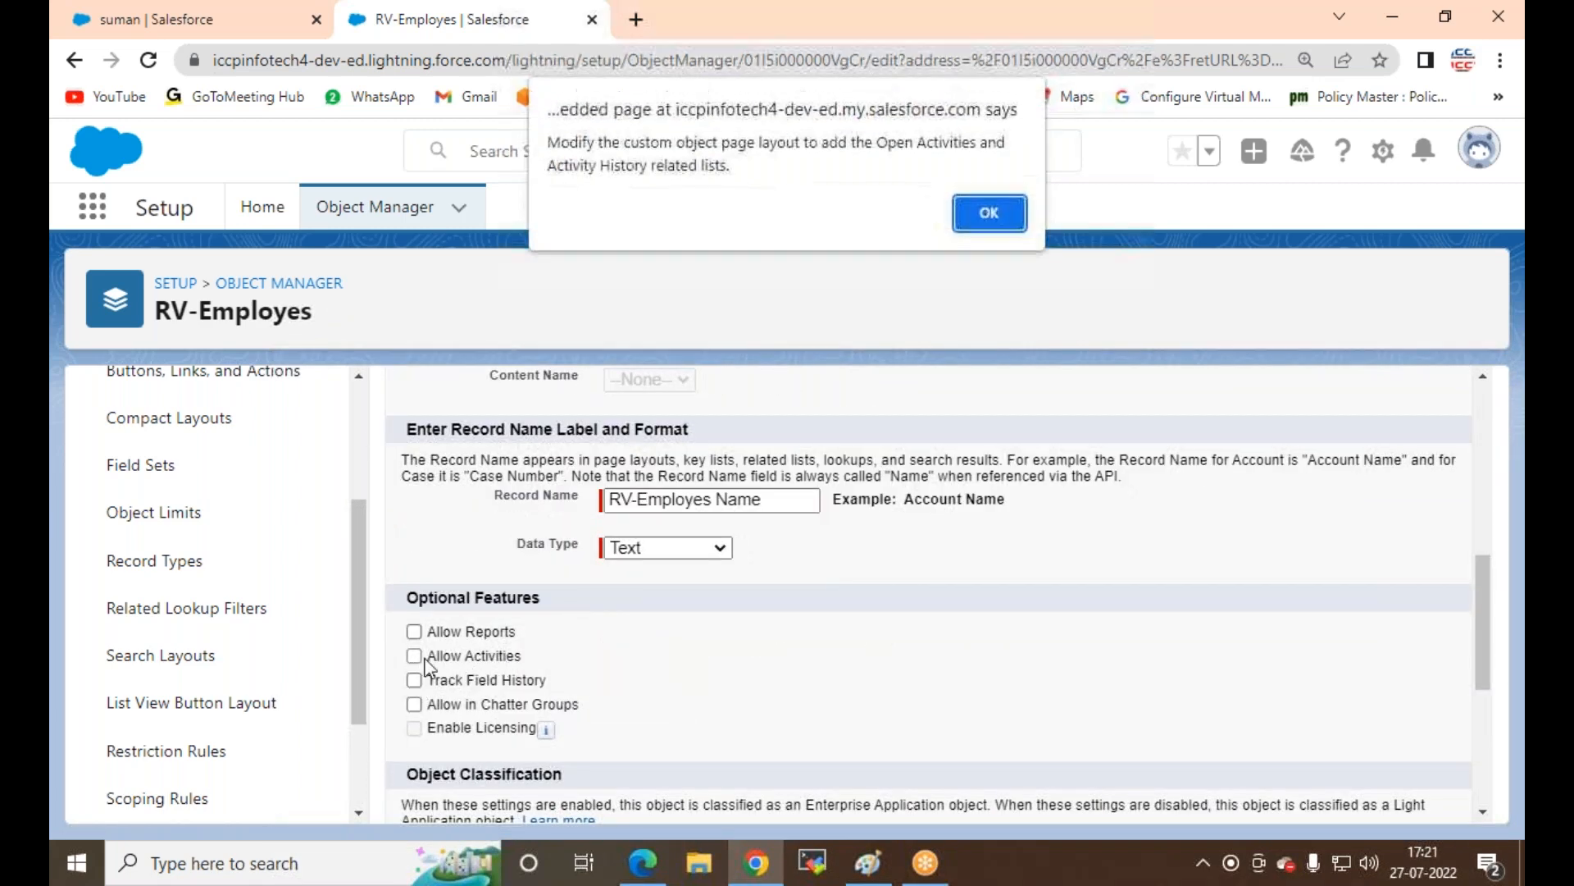
left_click(989, 212)
scroll(804, 564, "down", 5)
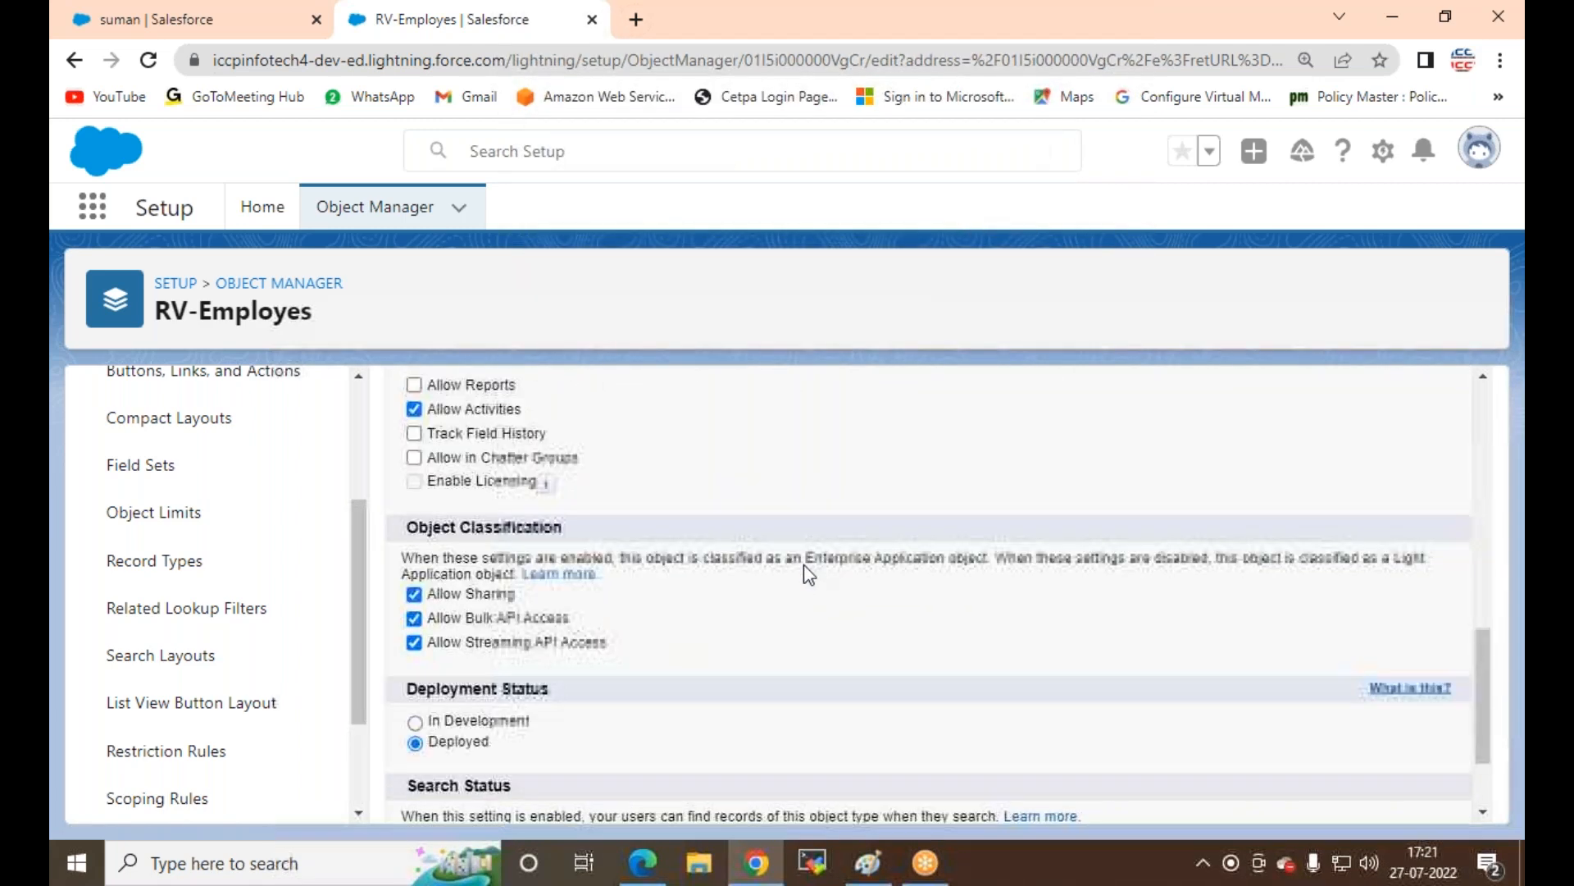
left_click(738, 788)
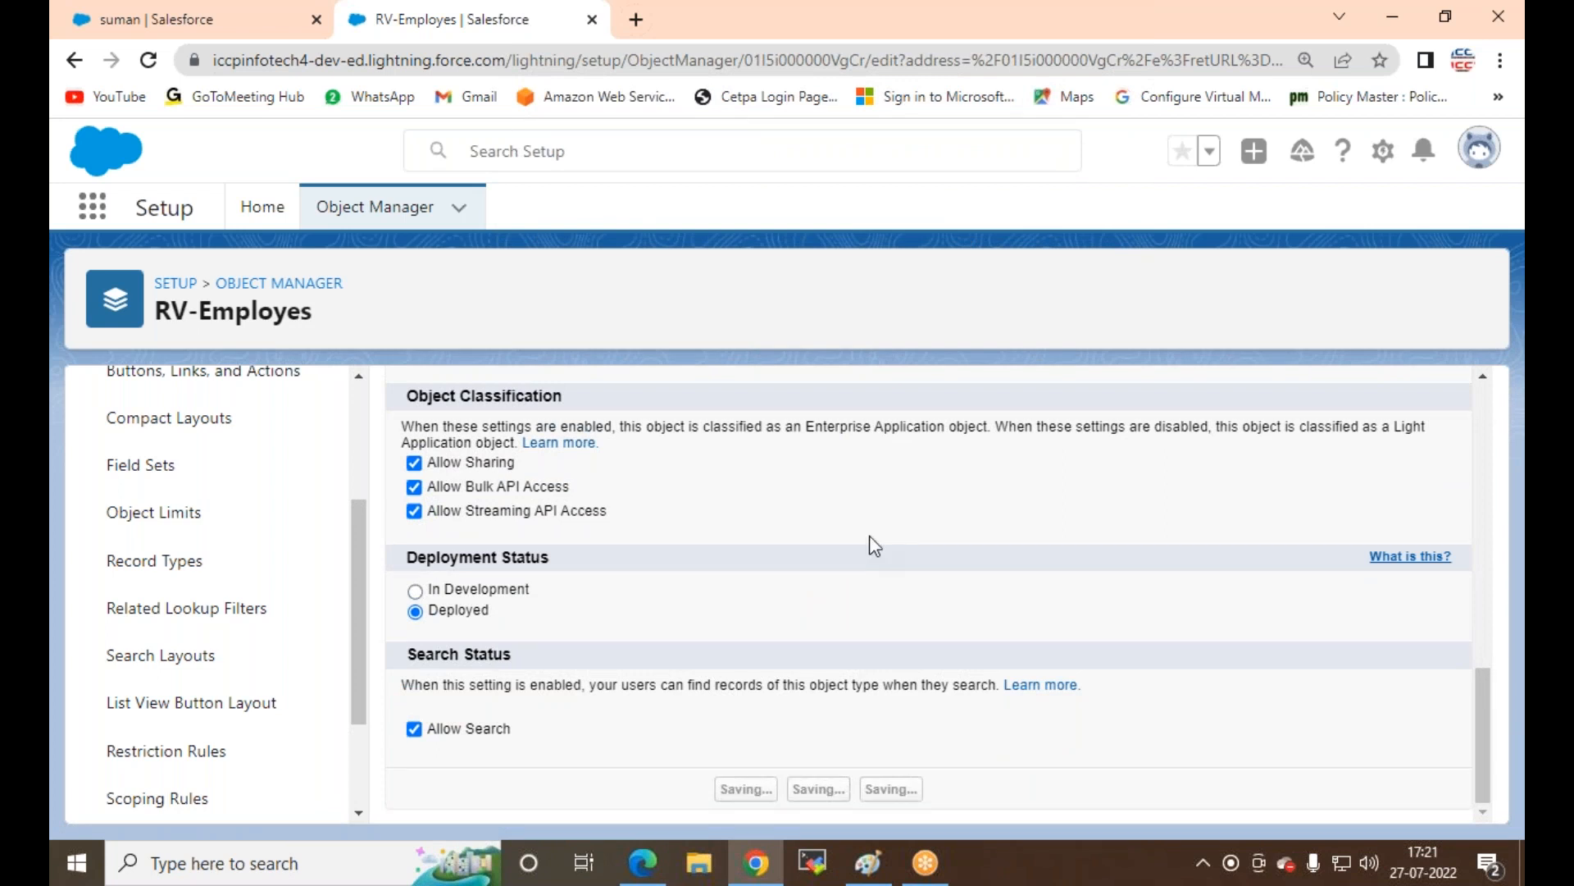
Step: Reload the suman record so it shows the Activity panel, then bring up the Bing results in Edge
left_click(184, 25)
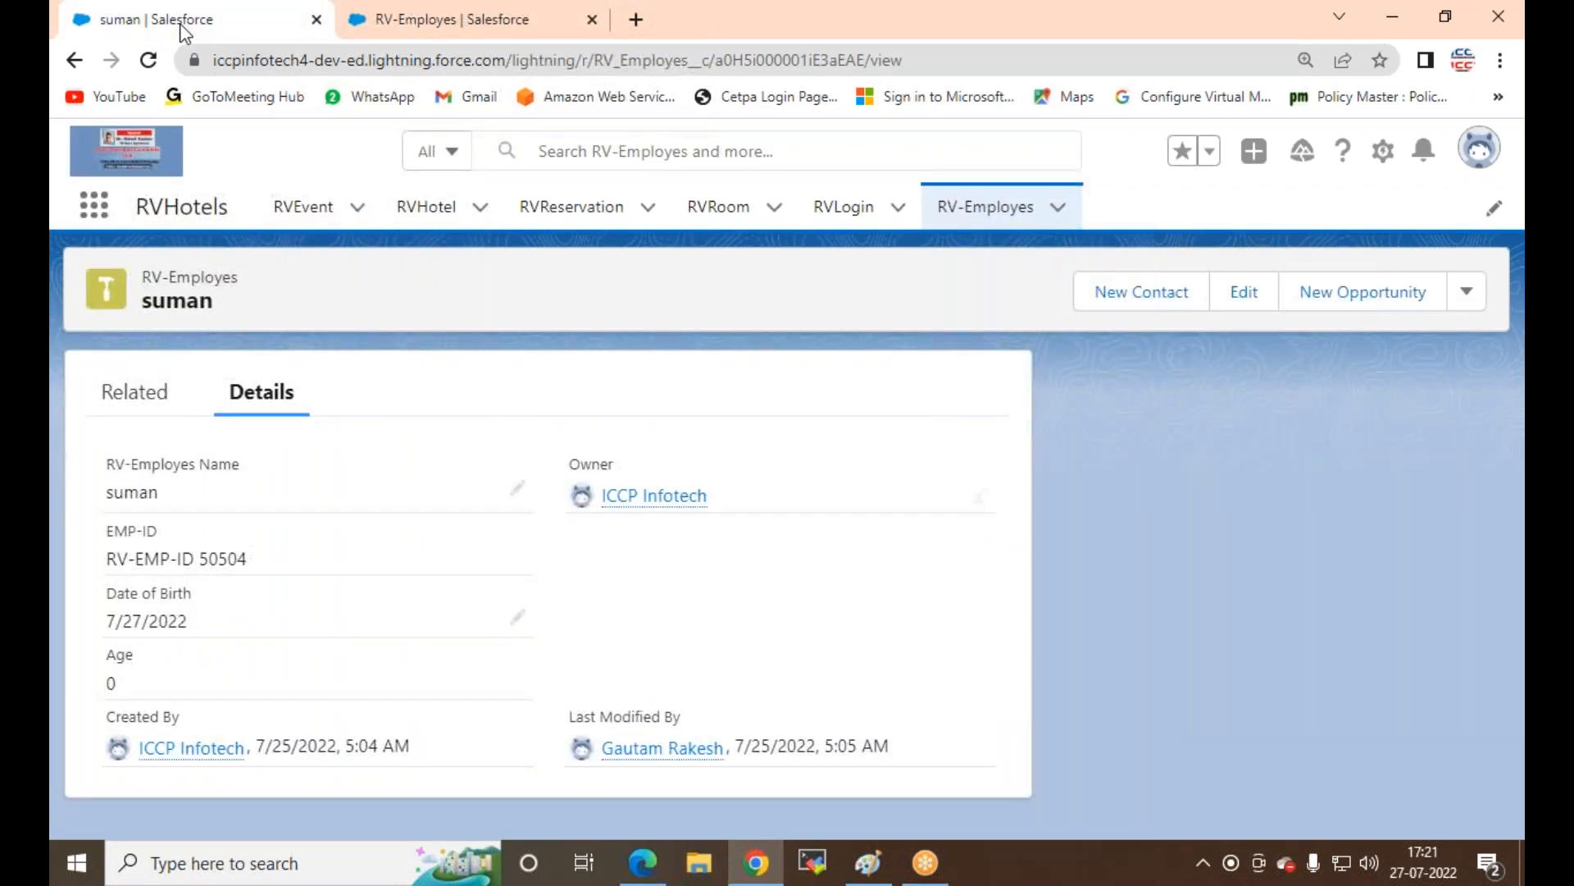
left_click(147, 69)
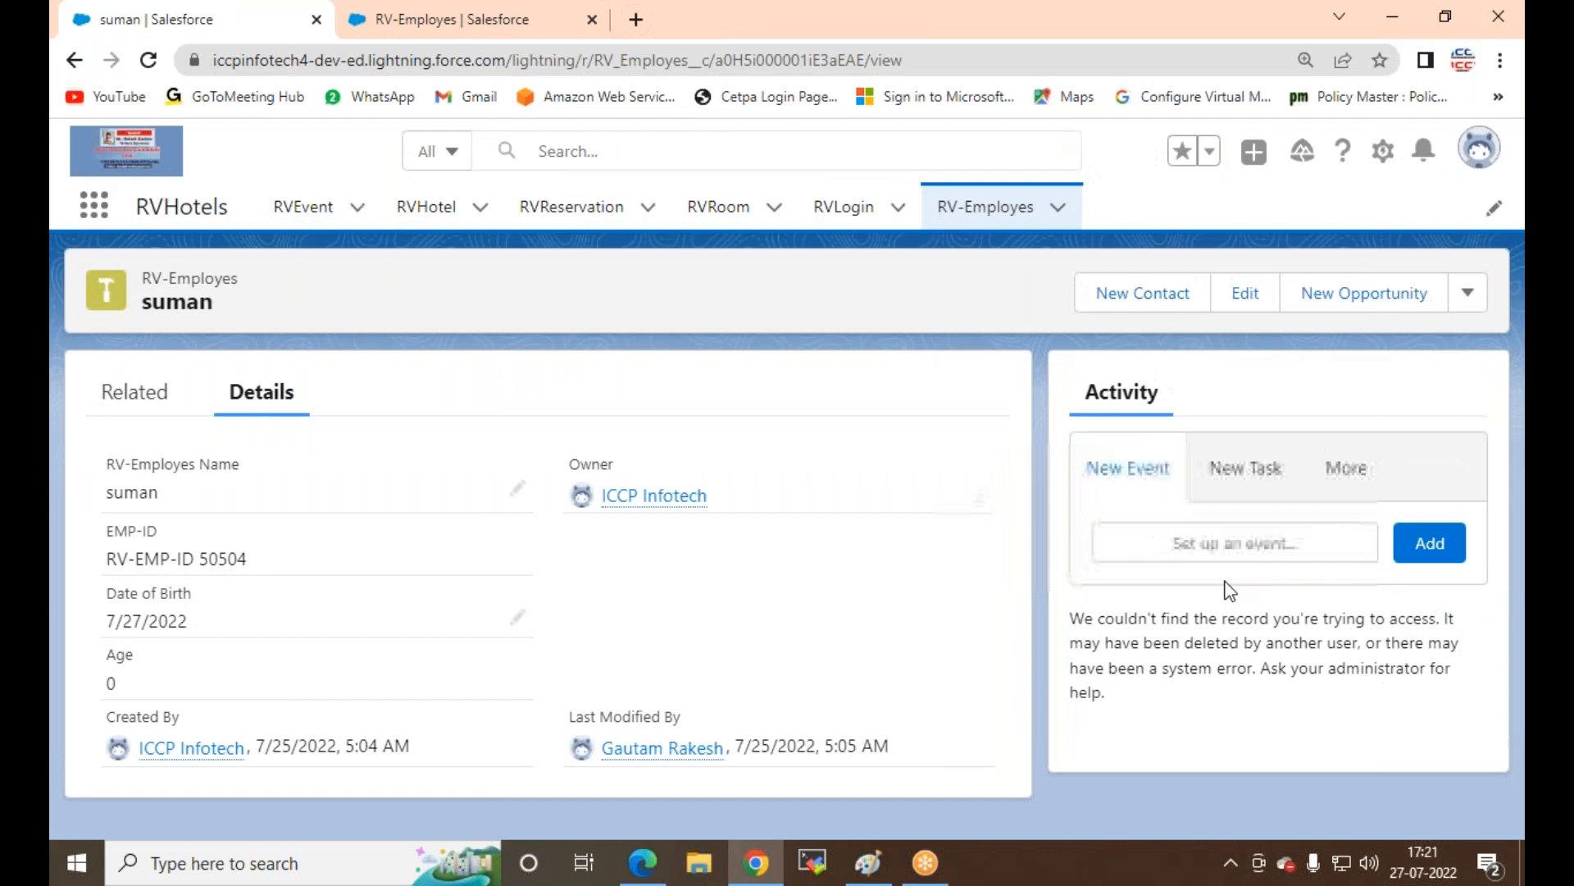
left_click(643, 861)
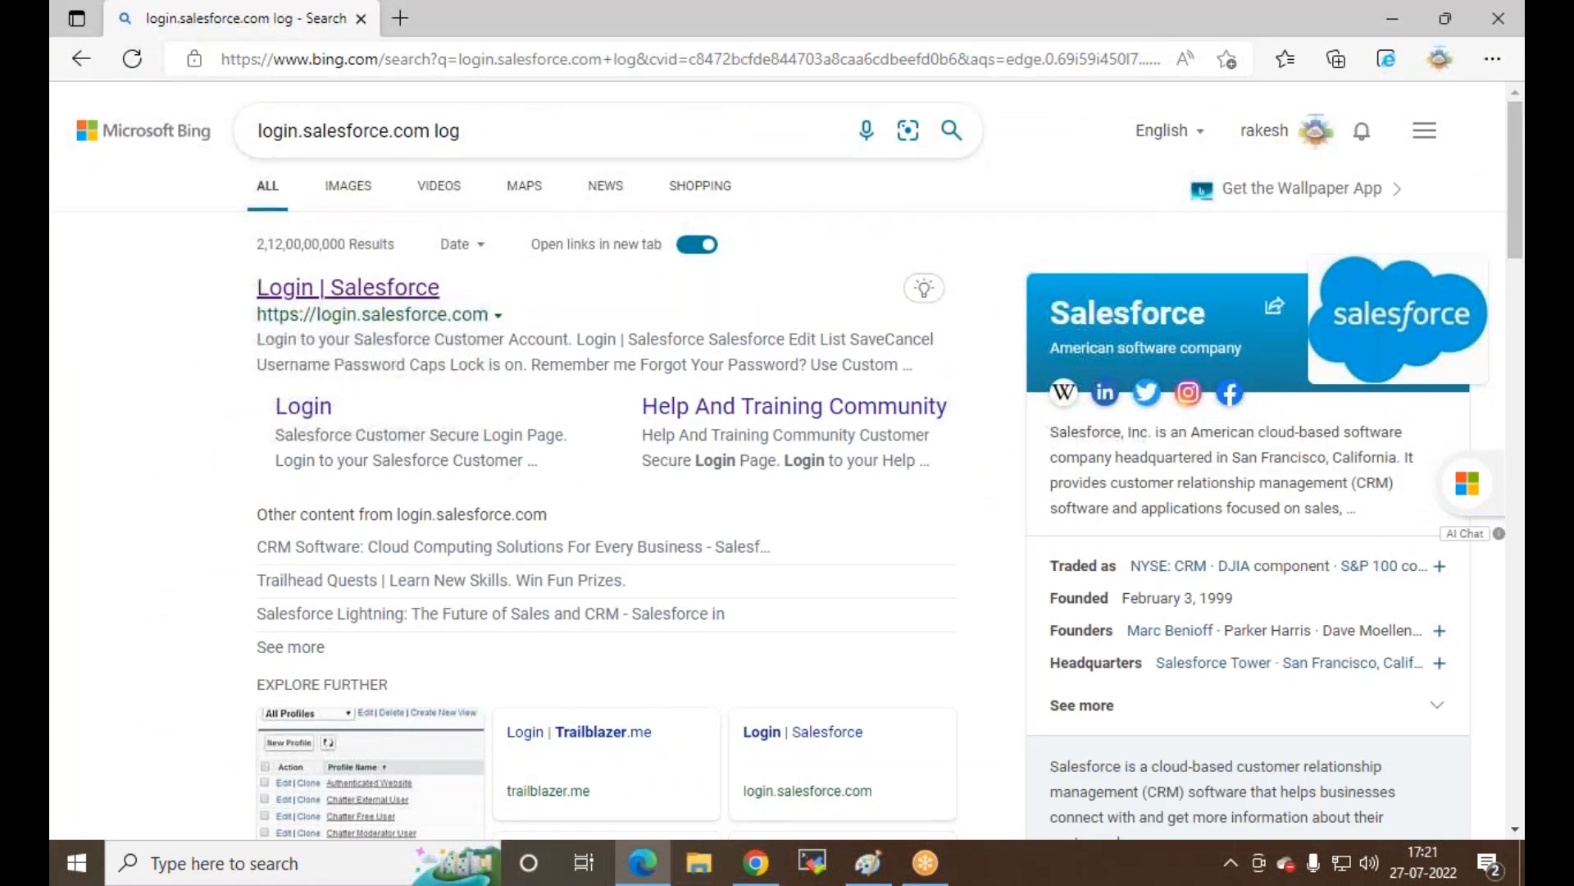
Step: Log in to Salesforce from the Bing result with the saved username and close the Bing tab
left_click(327, 289)
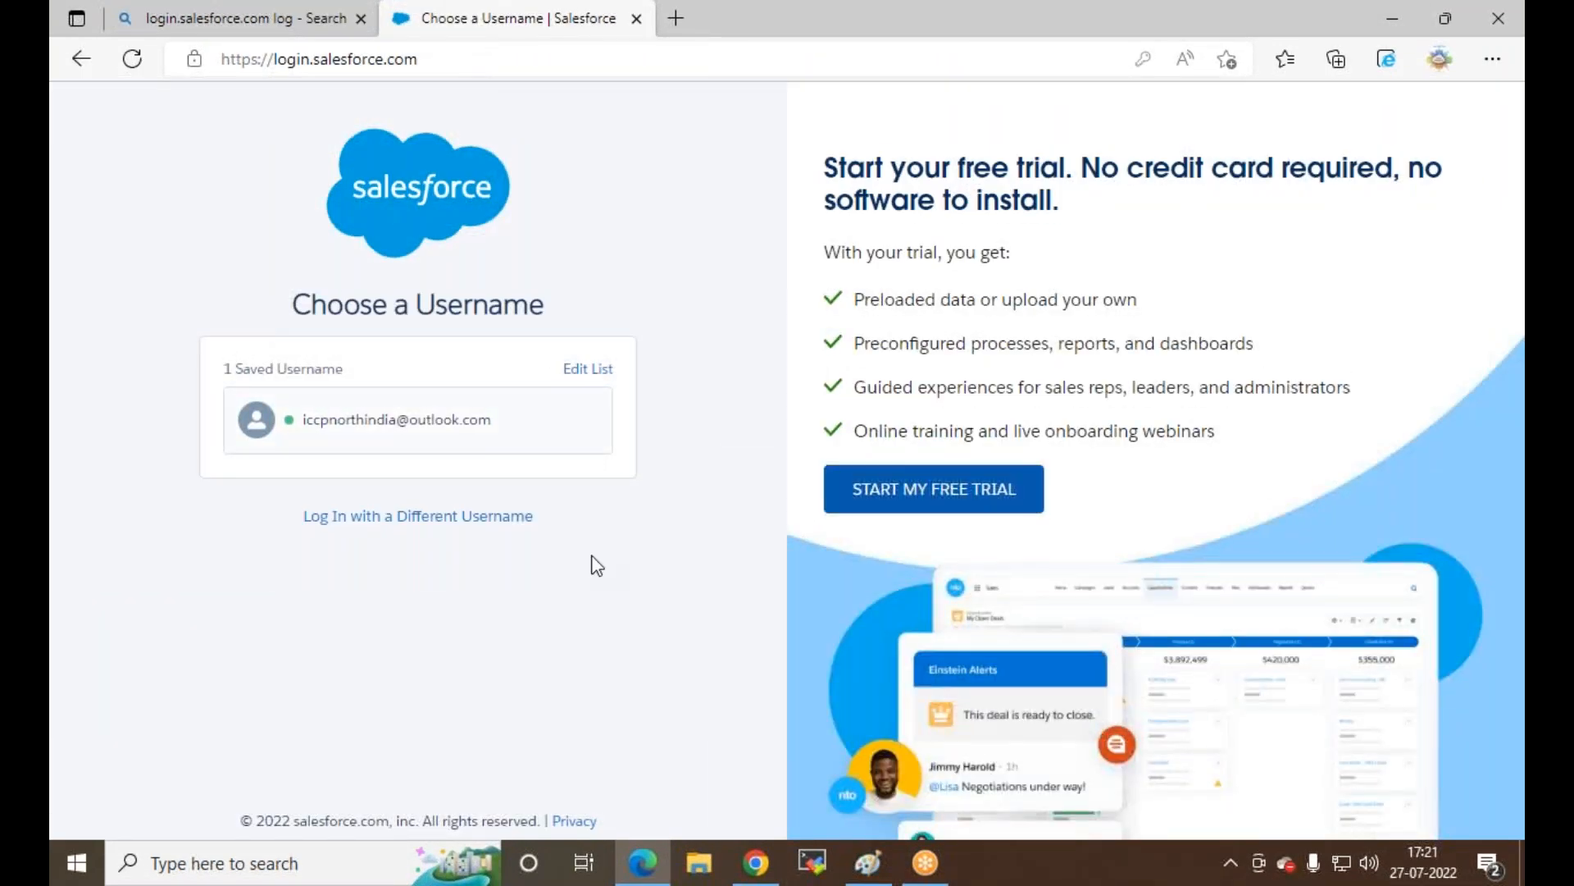
left_click(415, 428)
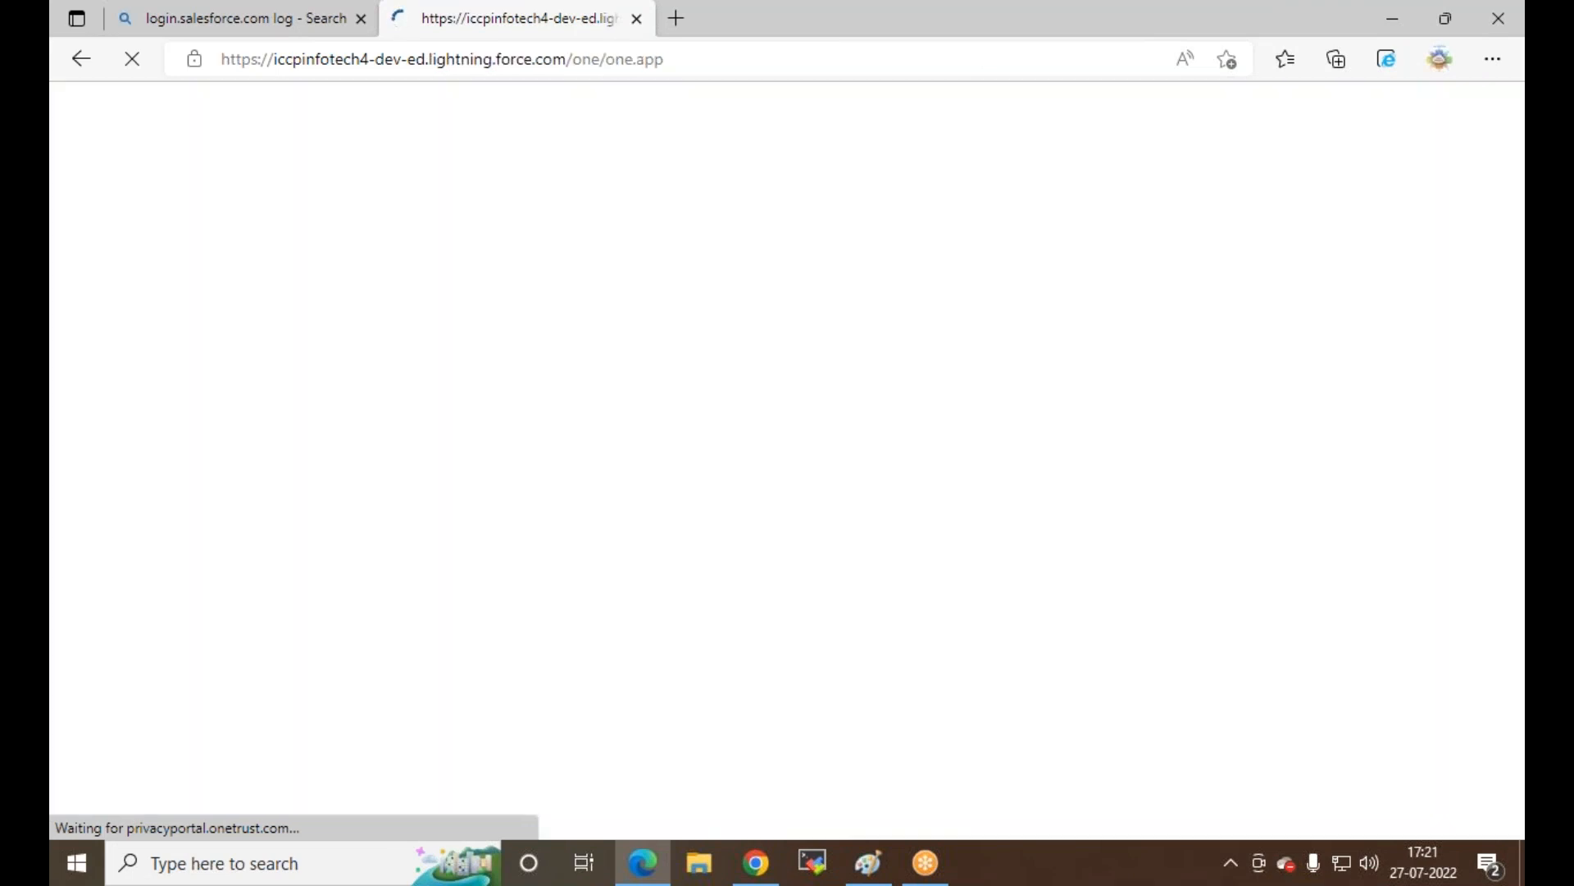
left_click(287, 33)
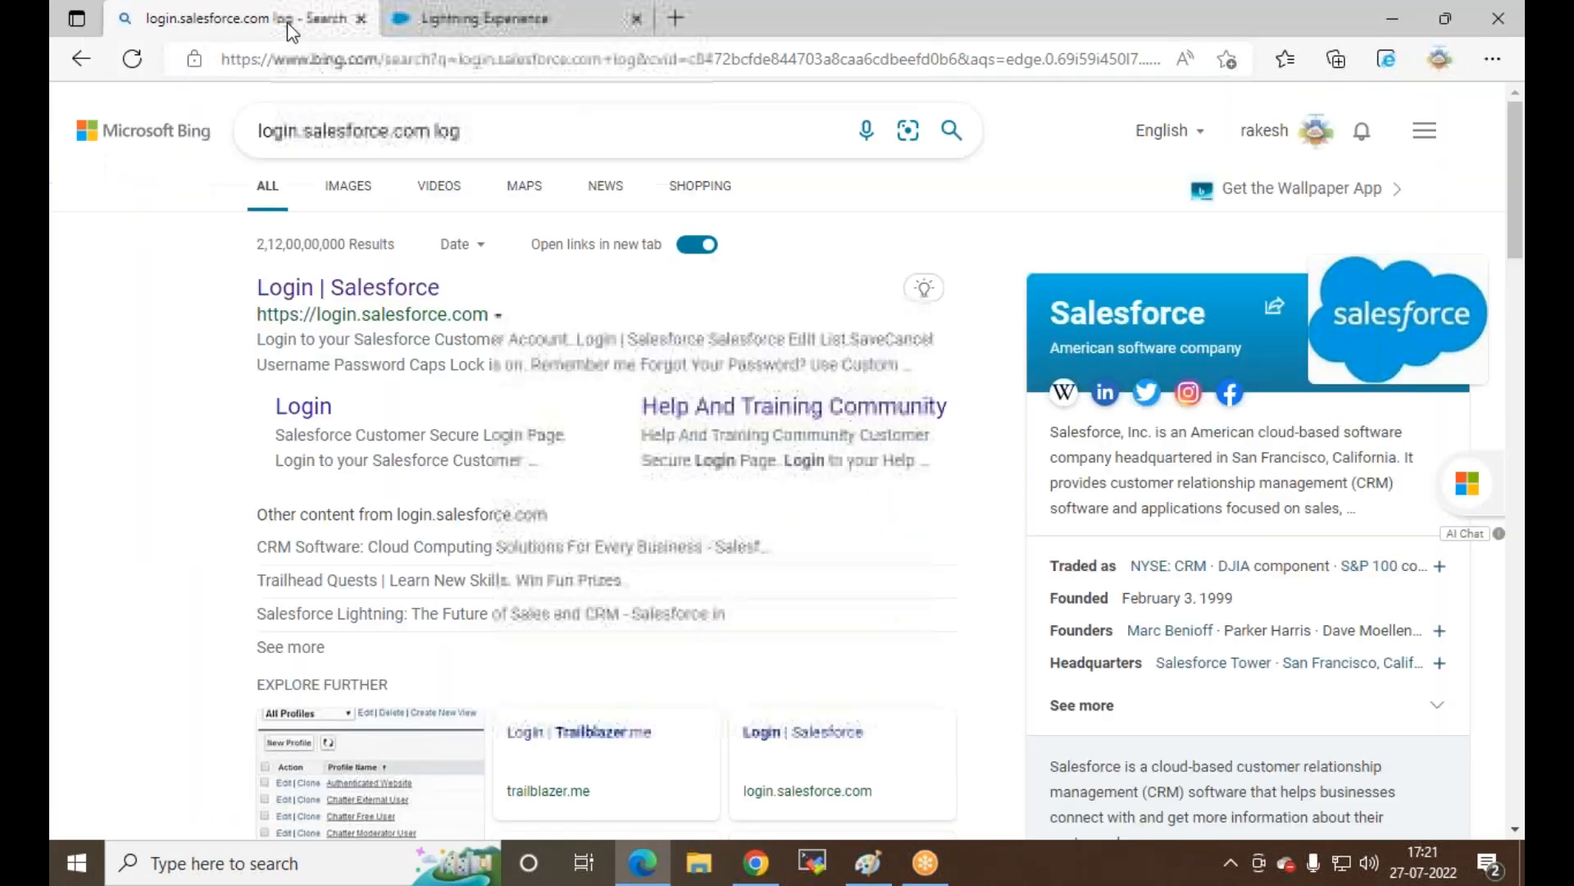
left_click(361, 20)
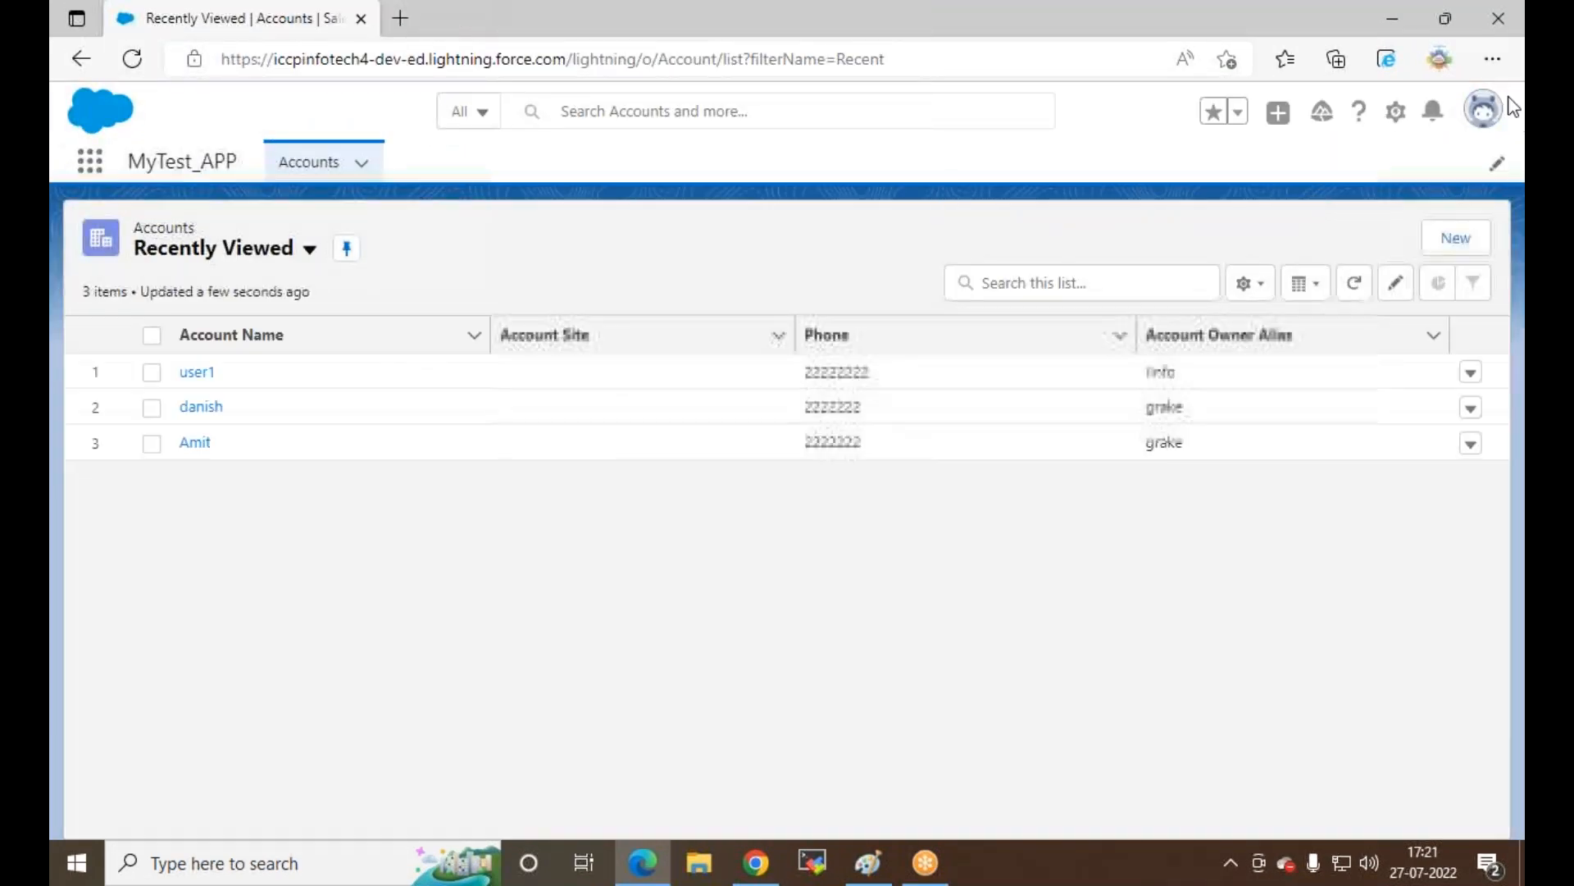
Step: Dismiss the profile menu and bring up the App Launcher's app list
left_click(1486, 113)
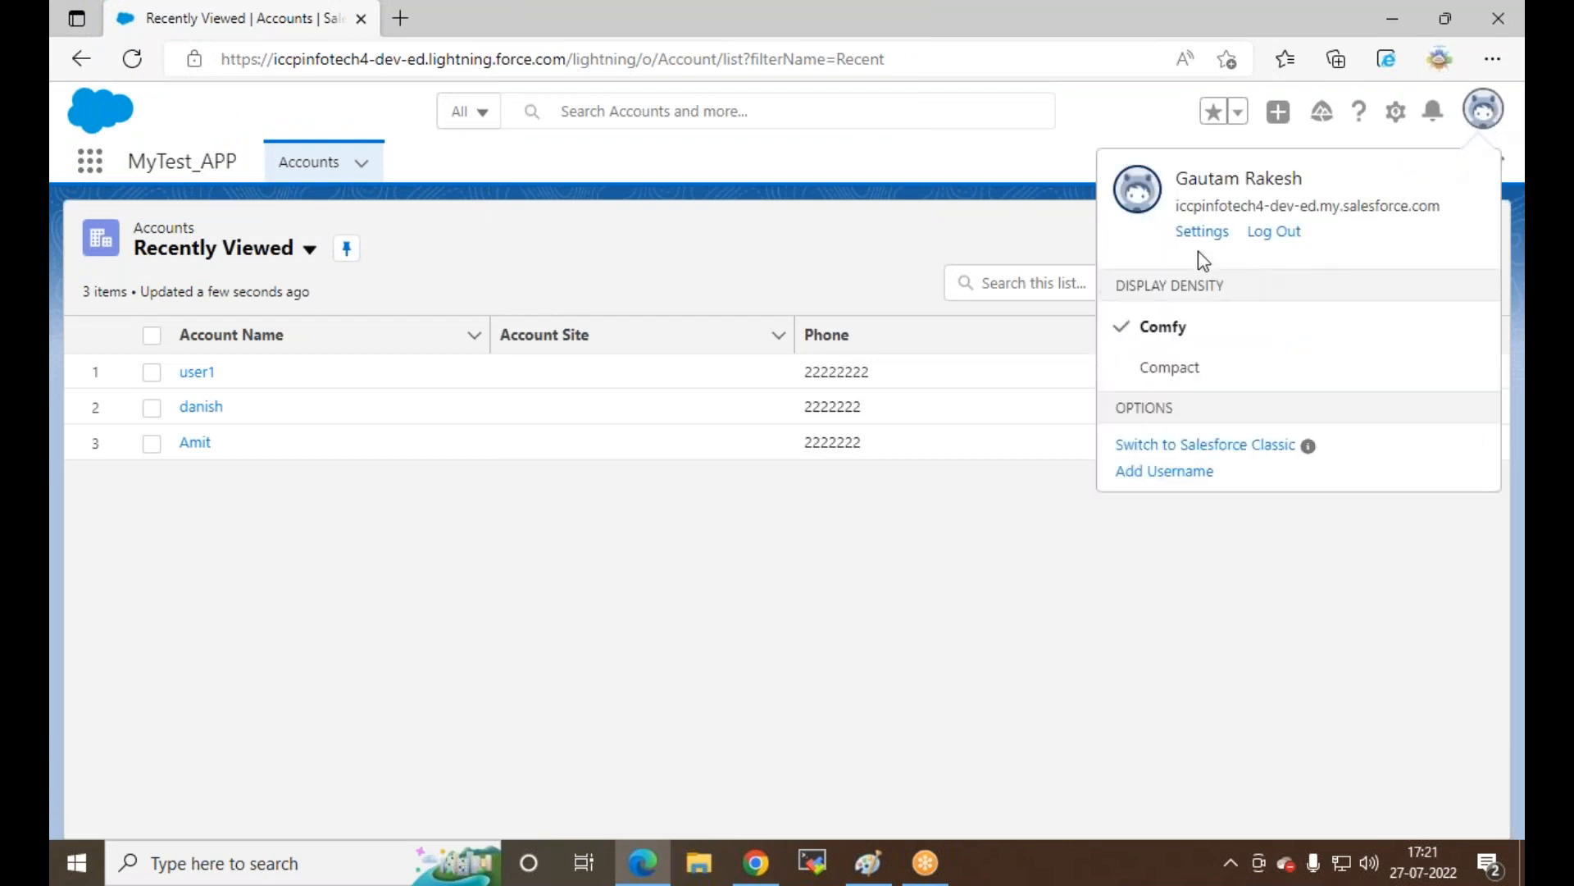
left_click(369, 598)
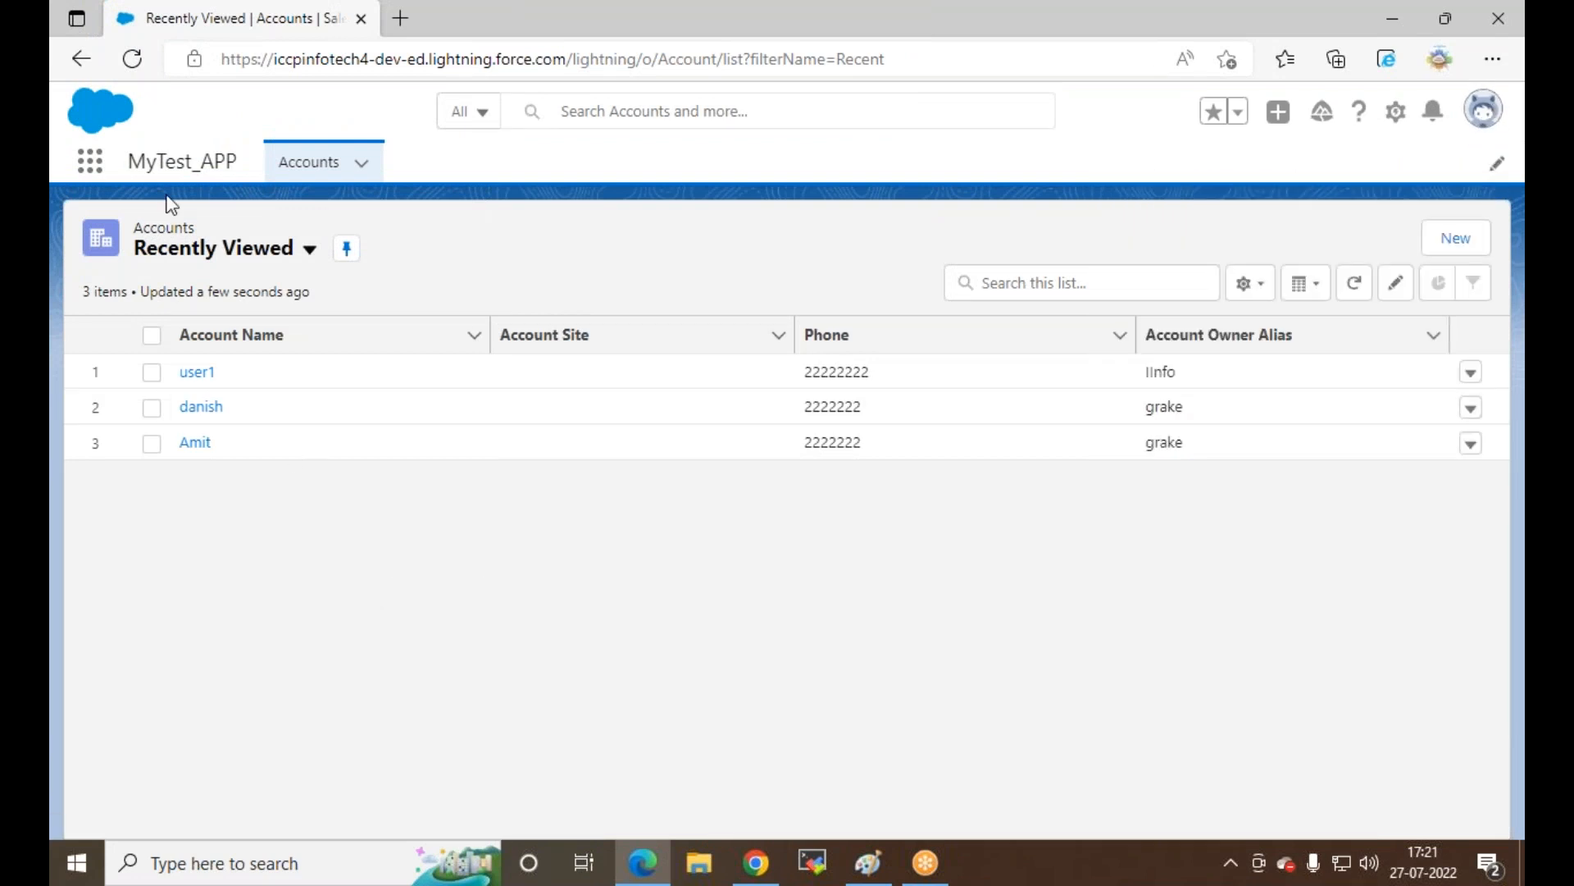
left_click(92, 163)
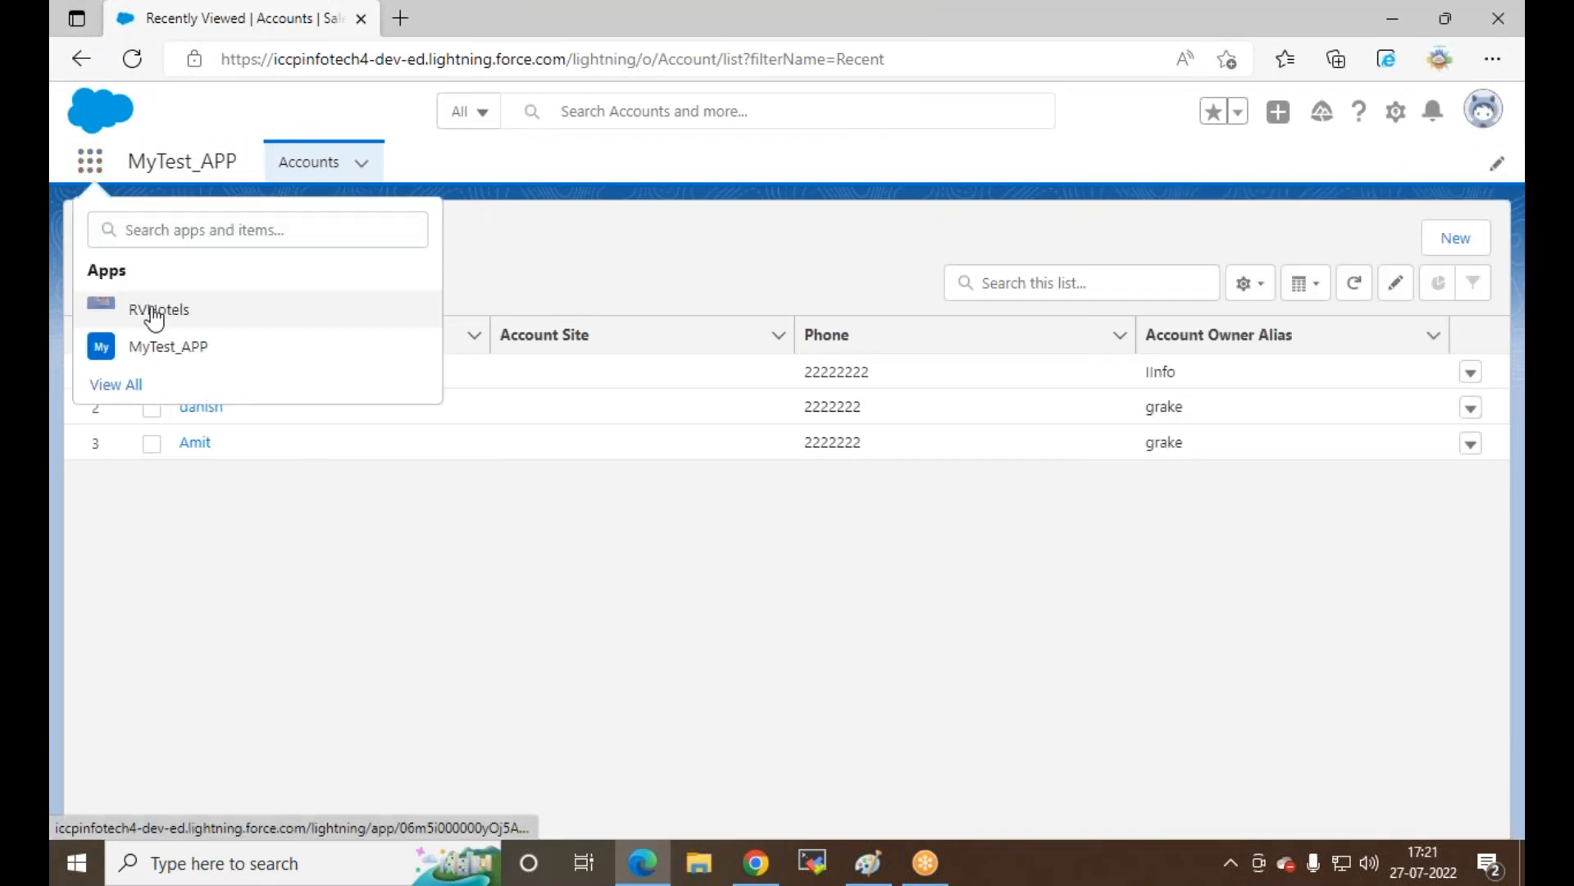
Step: Switch to the RVHotels app and open suman's RV-Employes record
left_click(156, 312)
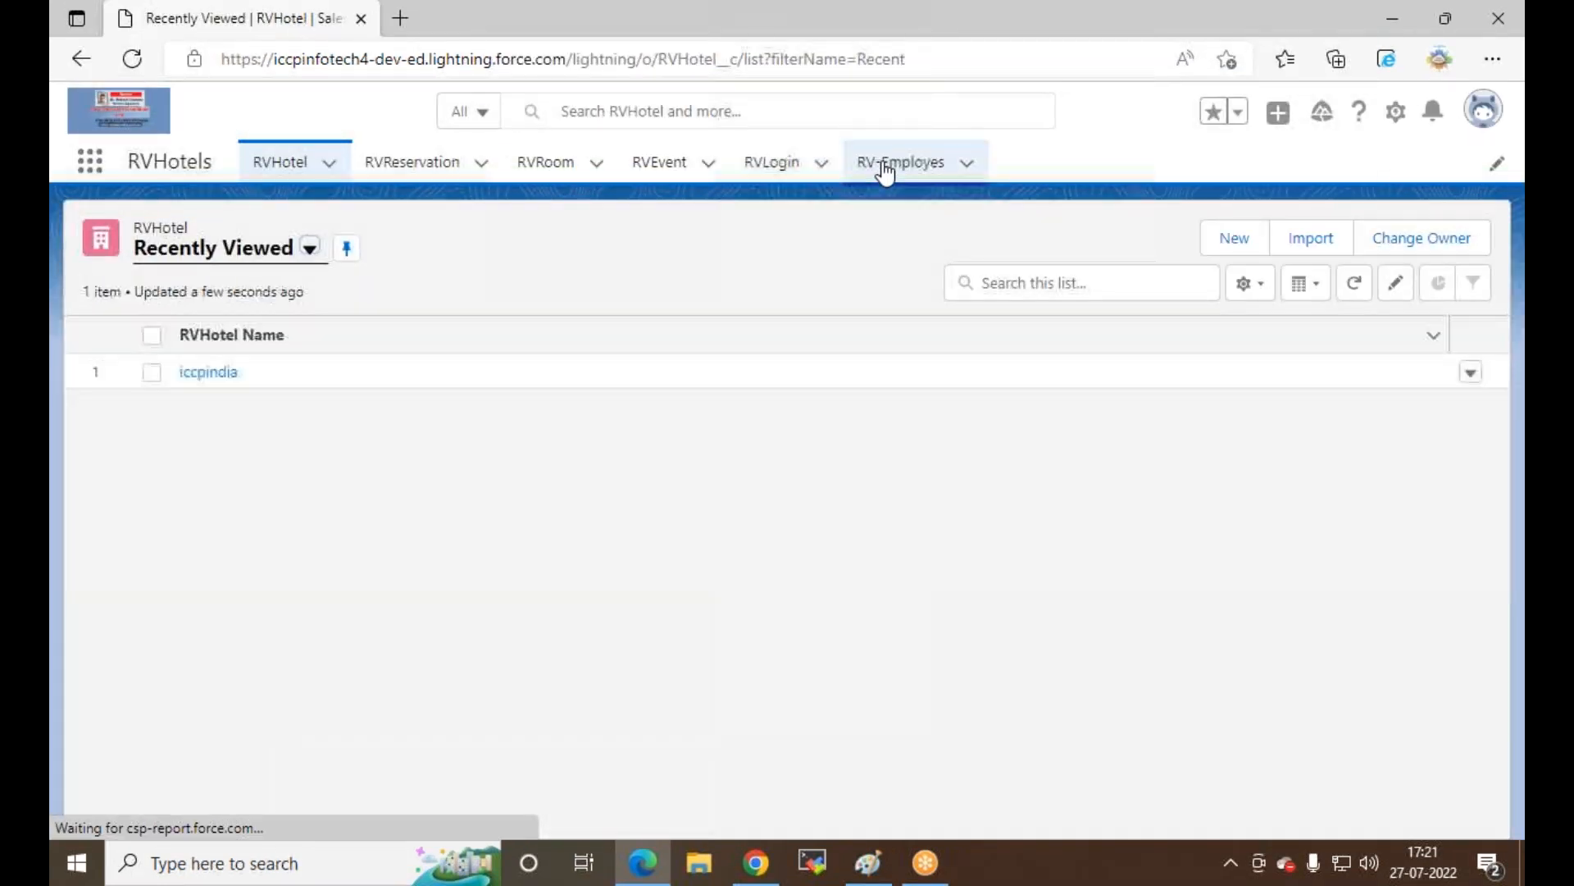
left_click(885, 170)
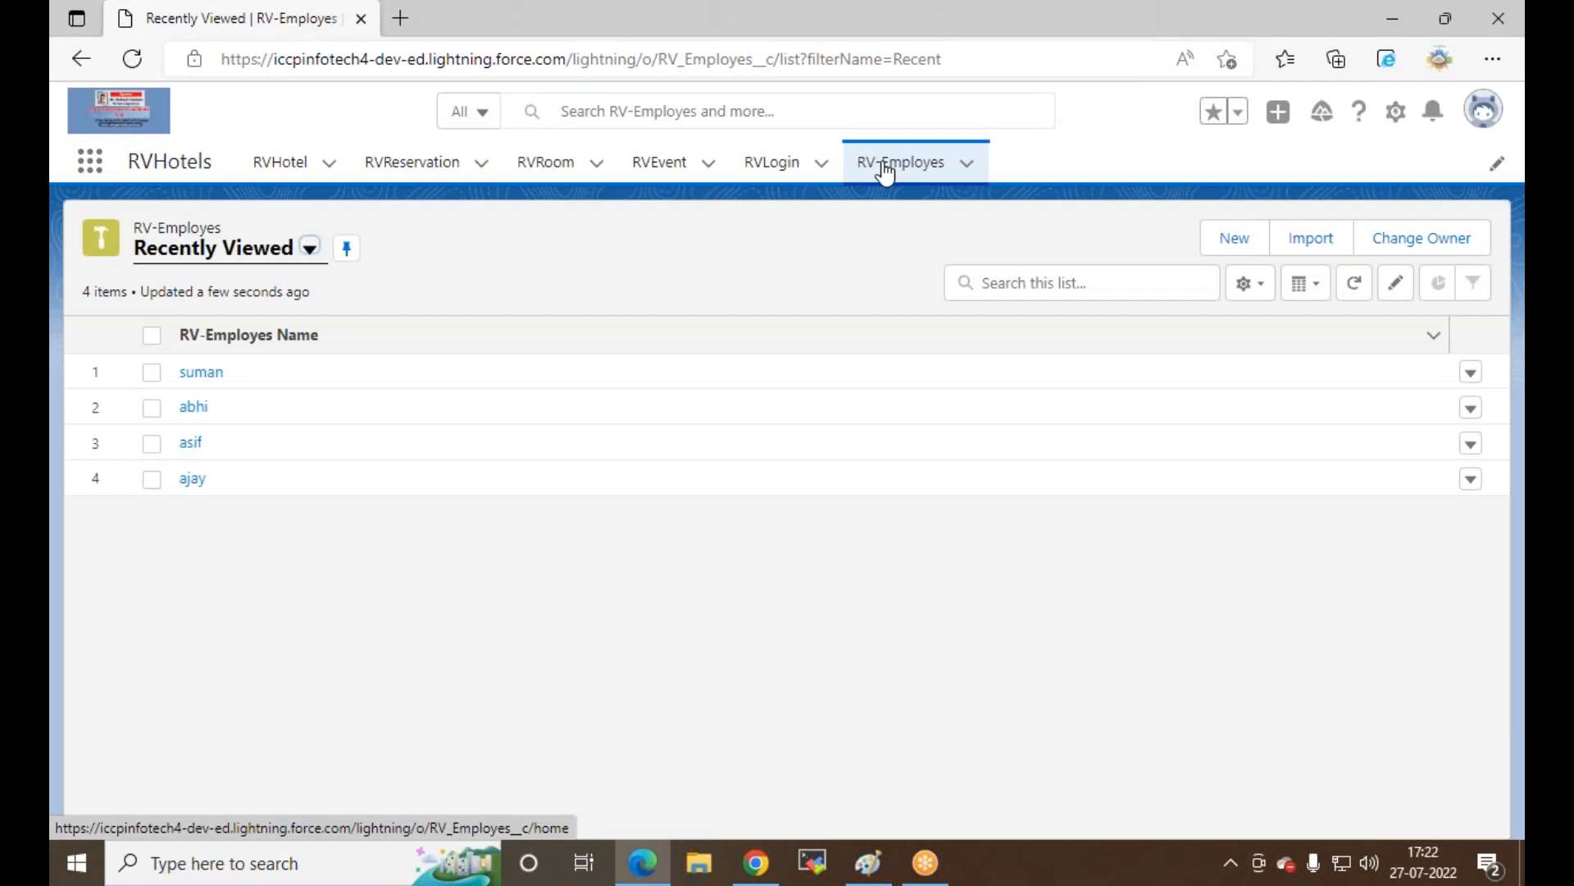
left_click(204, 375)
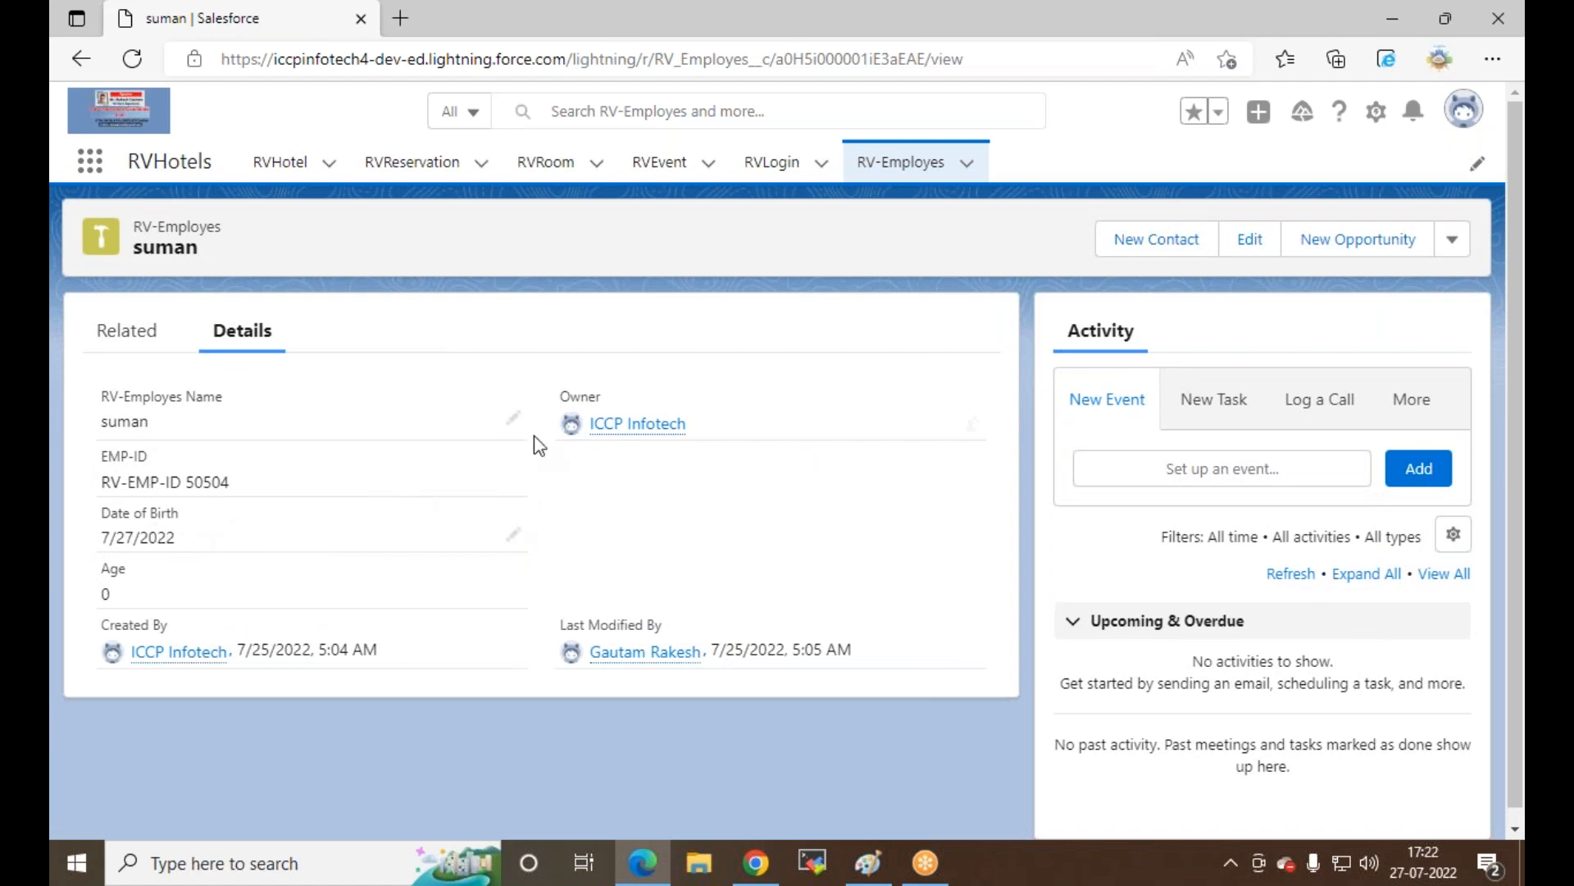
Step: Change suman's Date of Birth year to 2007, save it, and return to the RV-Employes list
left_click(516, 538)
left_click(502, 578)
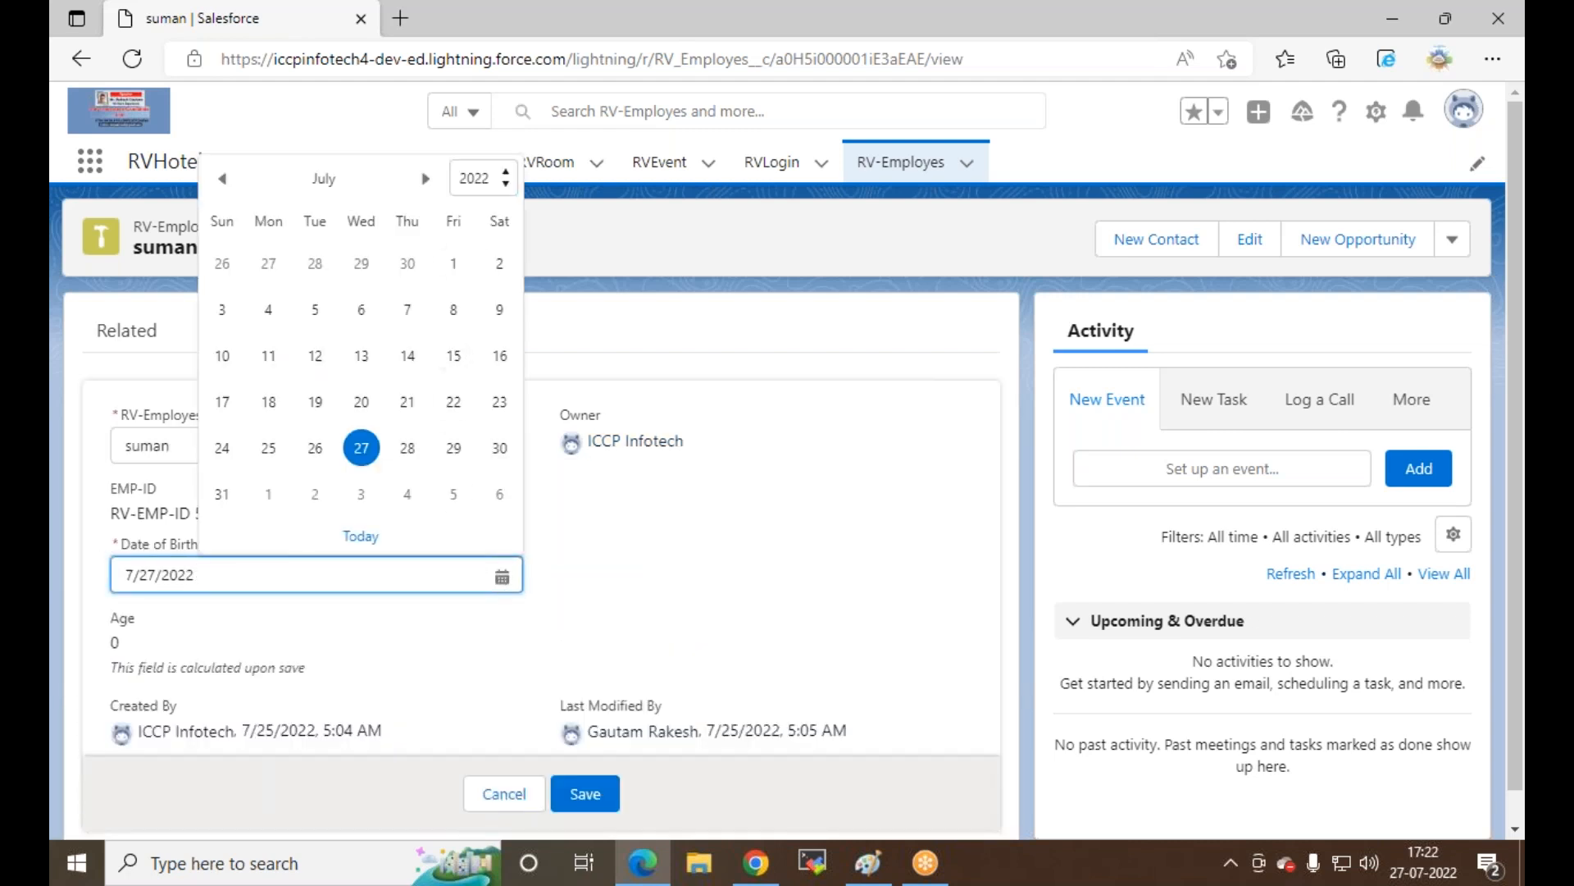
left_click(507, 178)
left_click(475, 271)
left_click(597, 800)
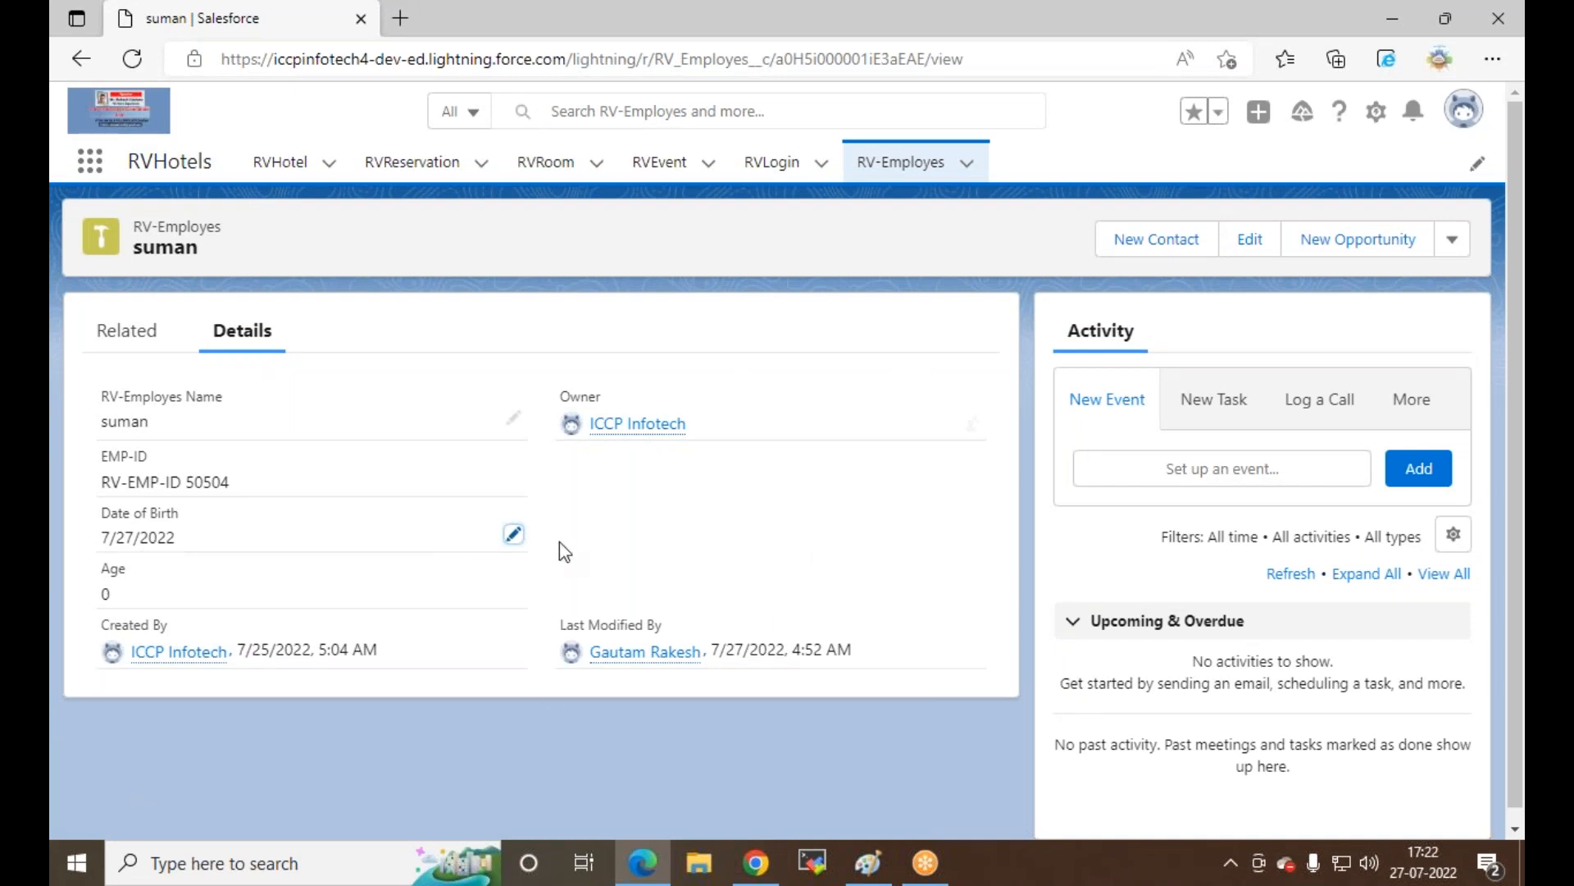
left_click(513, 534)
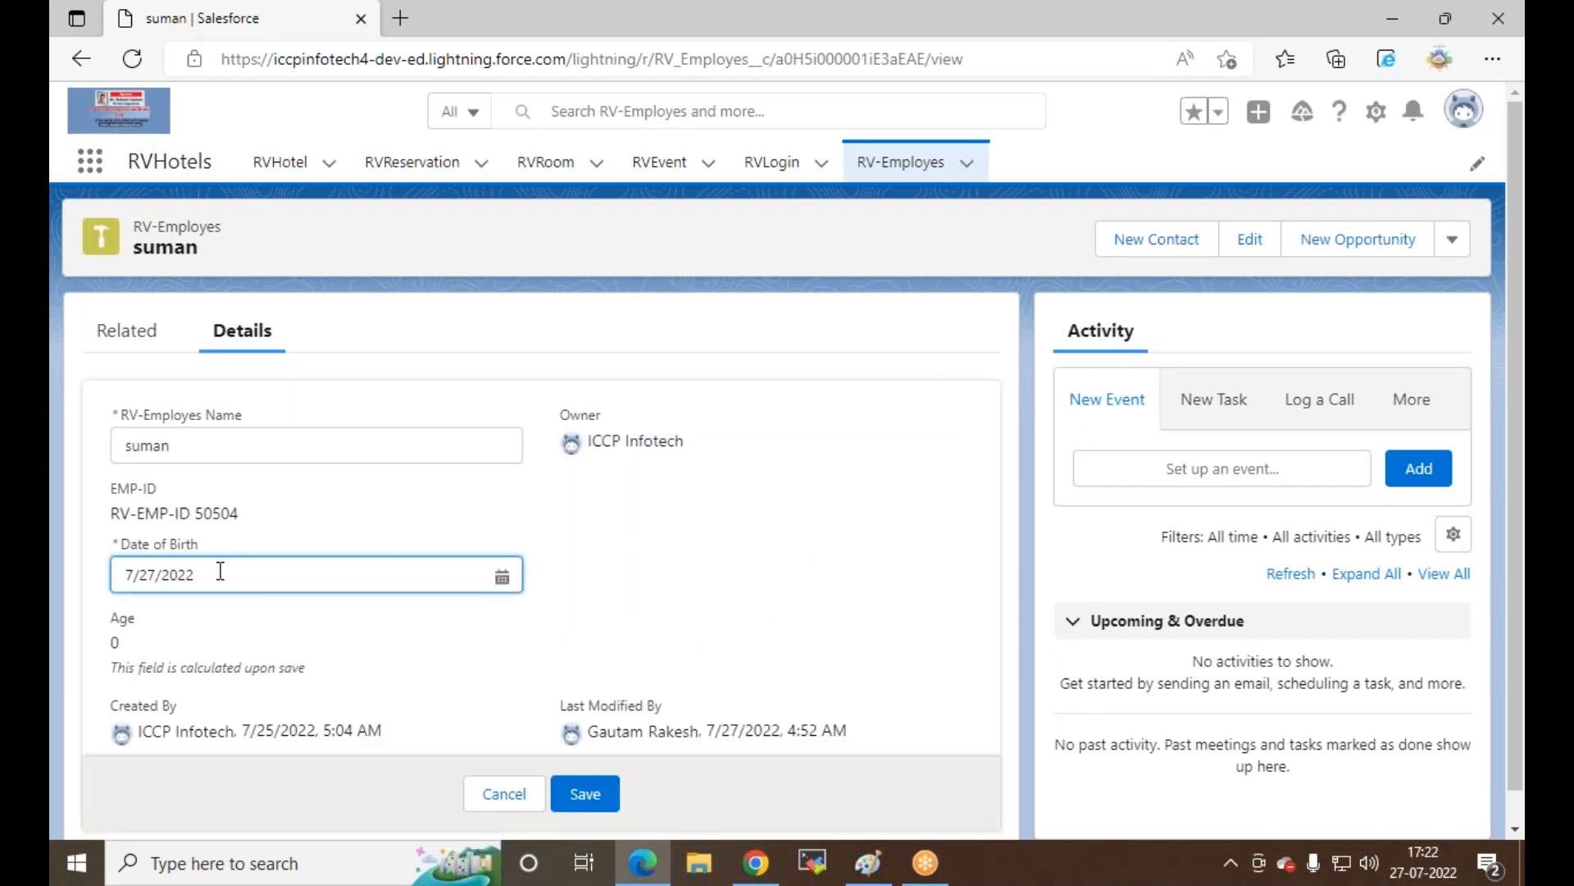
scroll(443, 714, "down", 1)
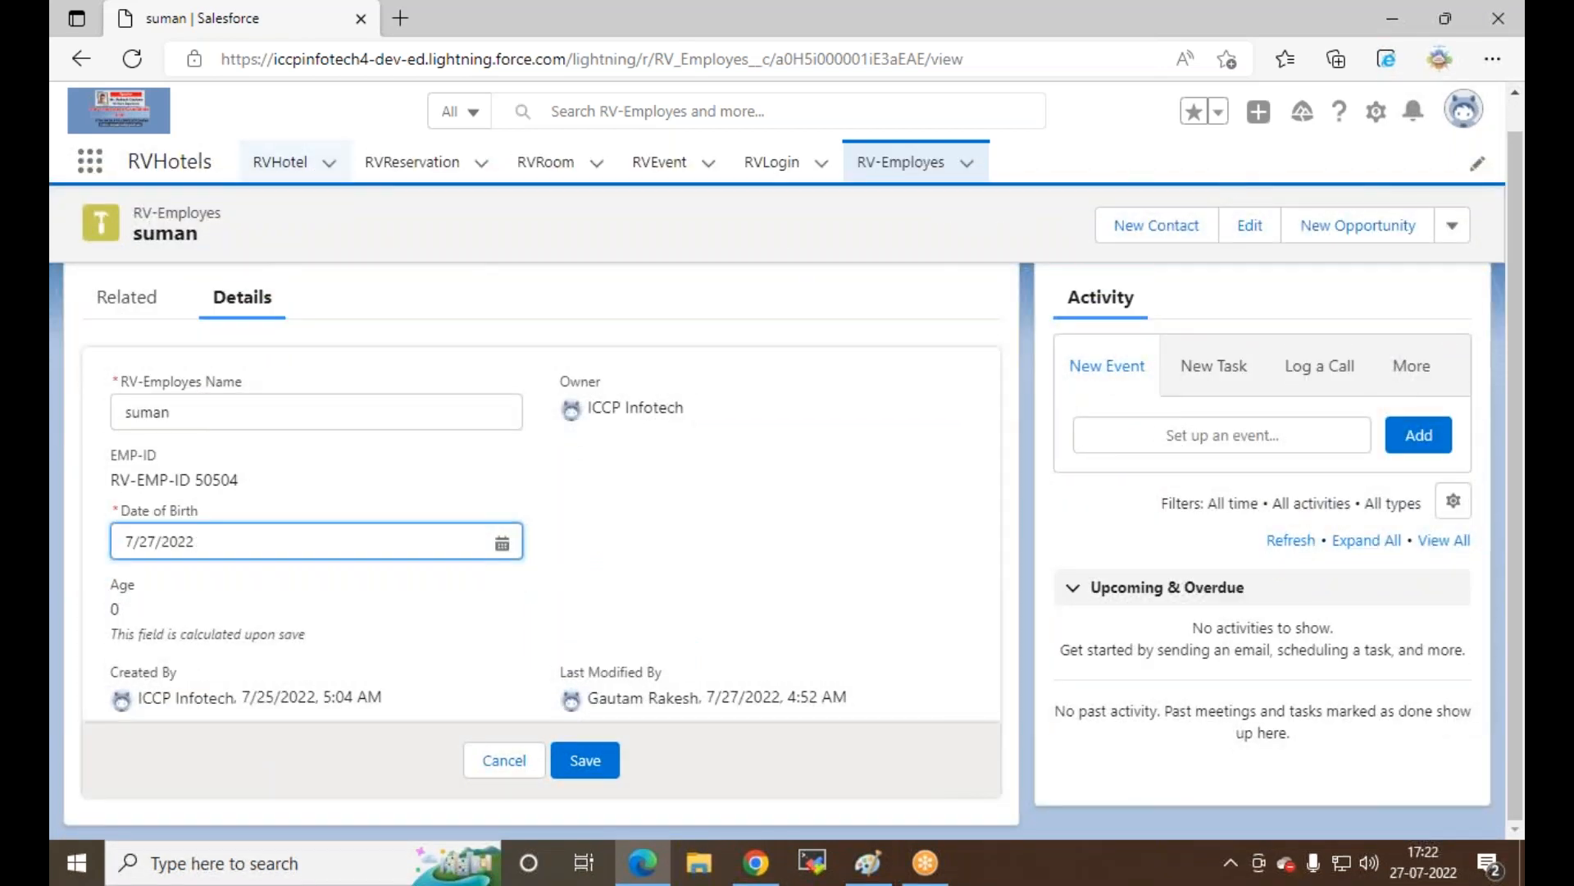
left_click(884, 168)
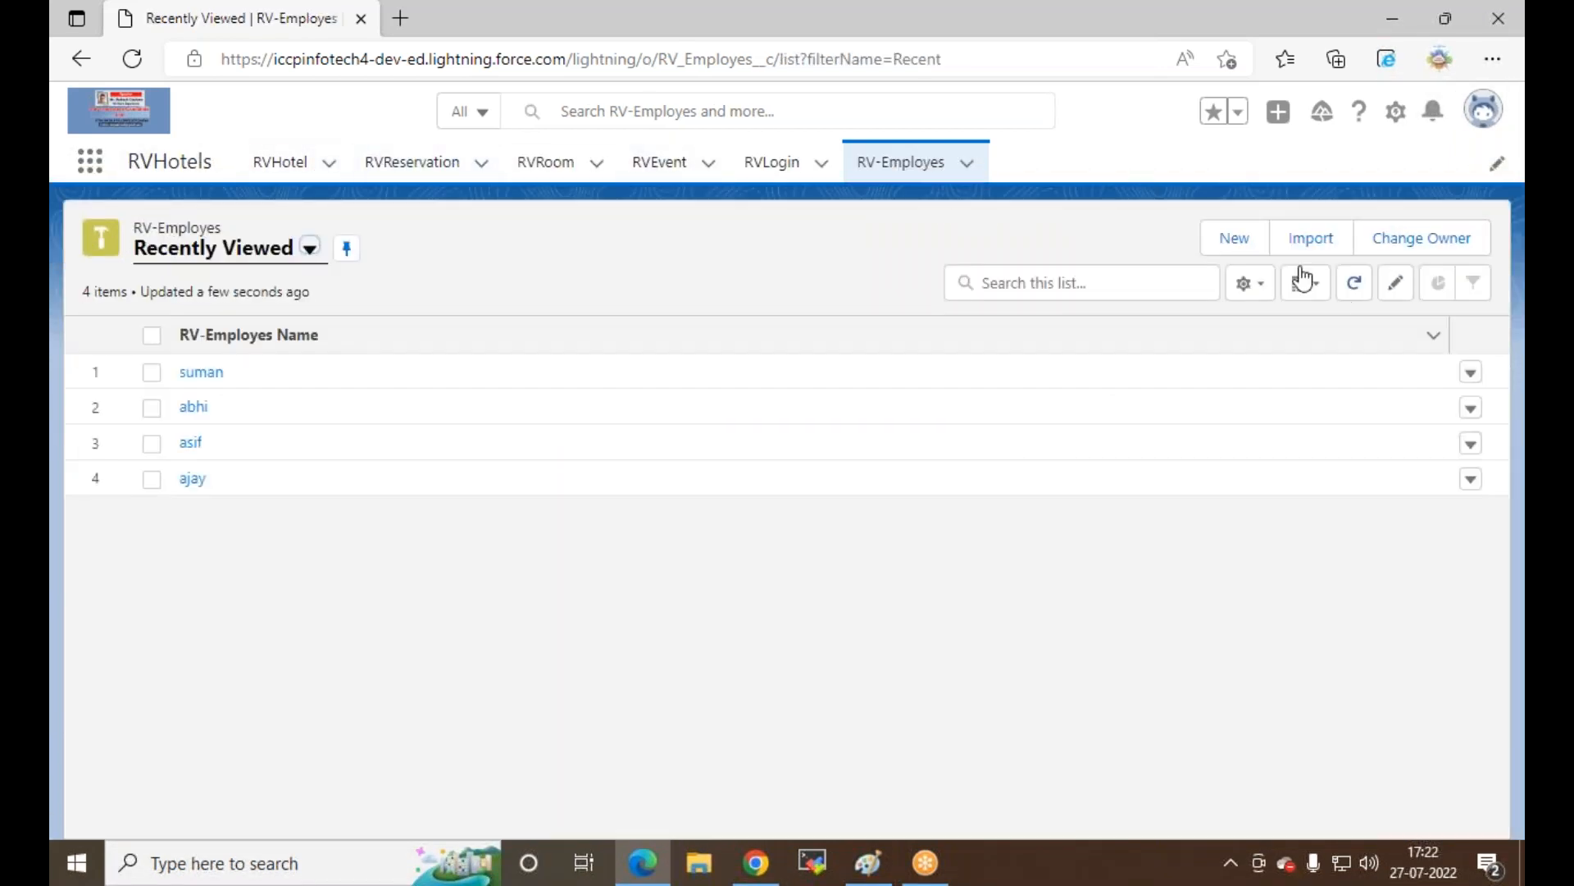
Step: Create and save RV-Employes record user1 with Date of Birth 7/2/2022
left_click(1239, 241)
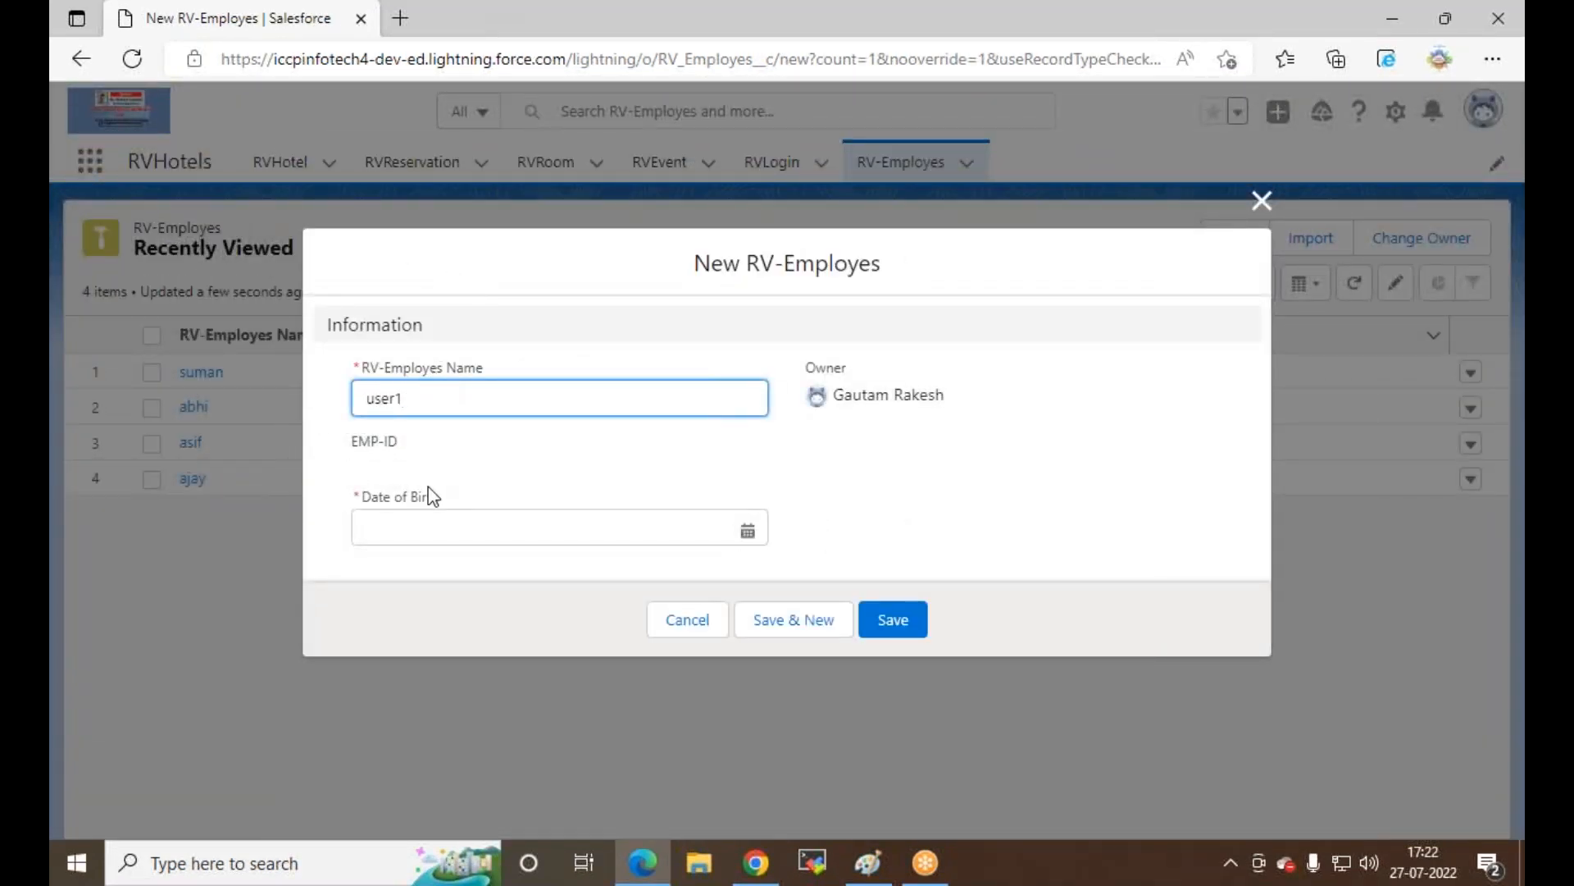
left_click(755, 531)
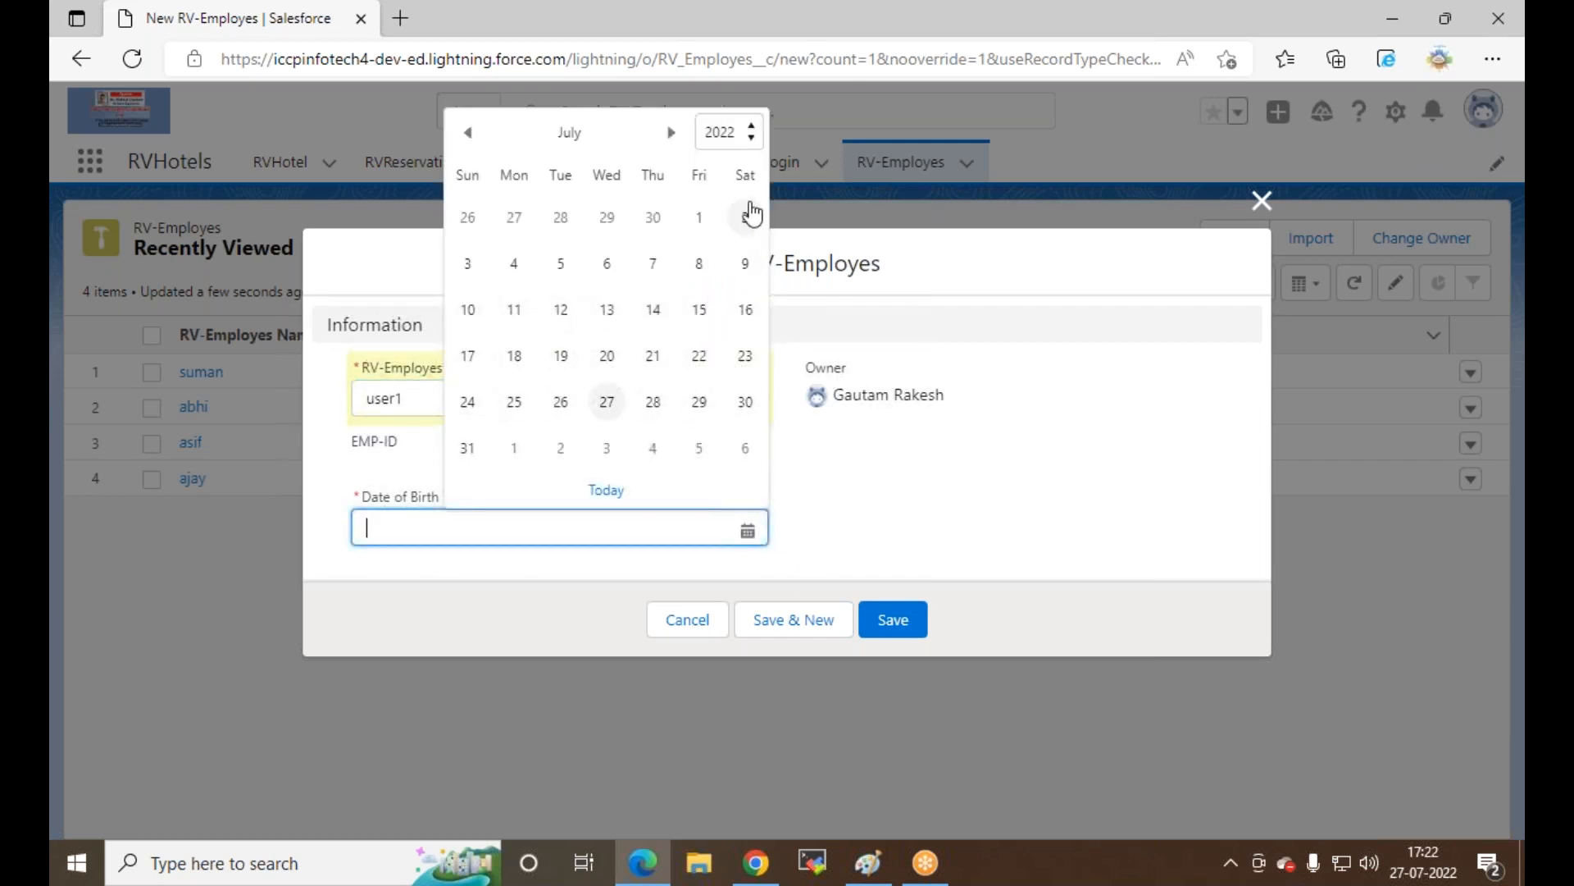
left_click(743, 218)
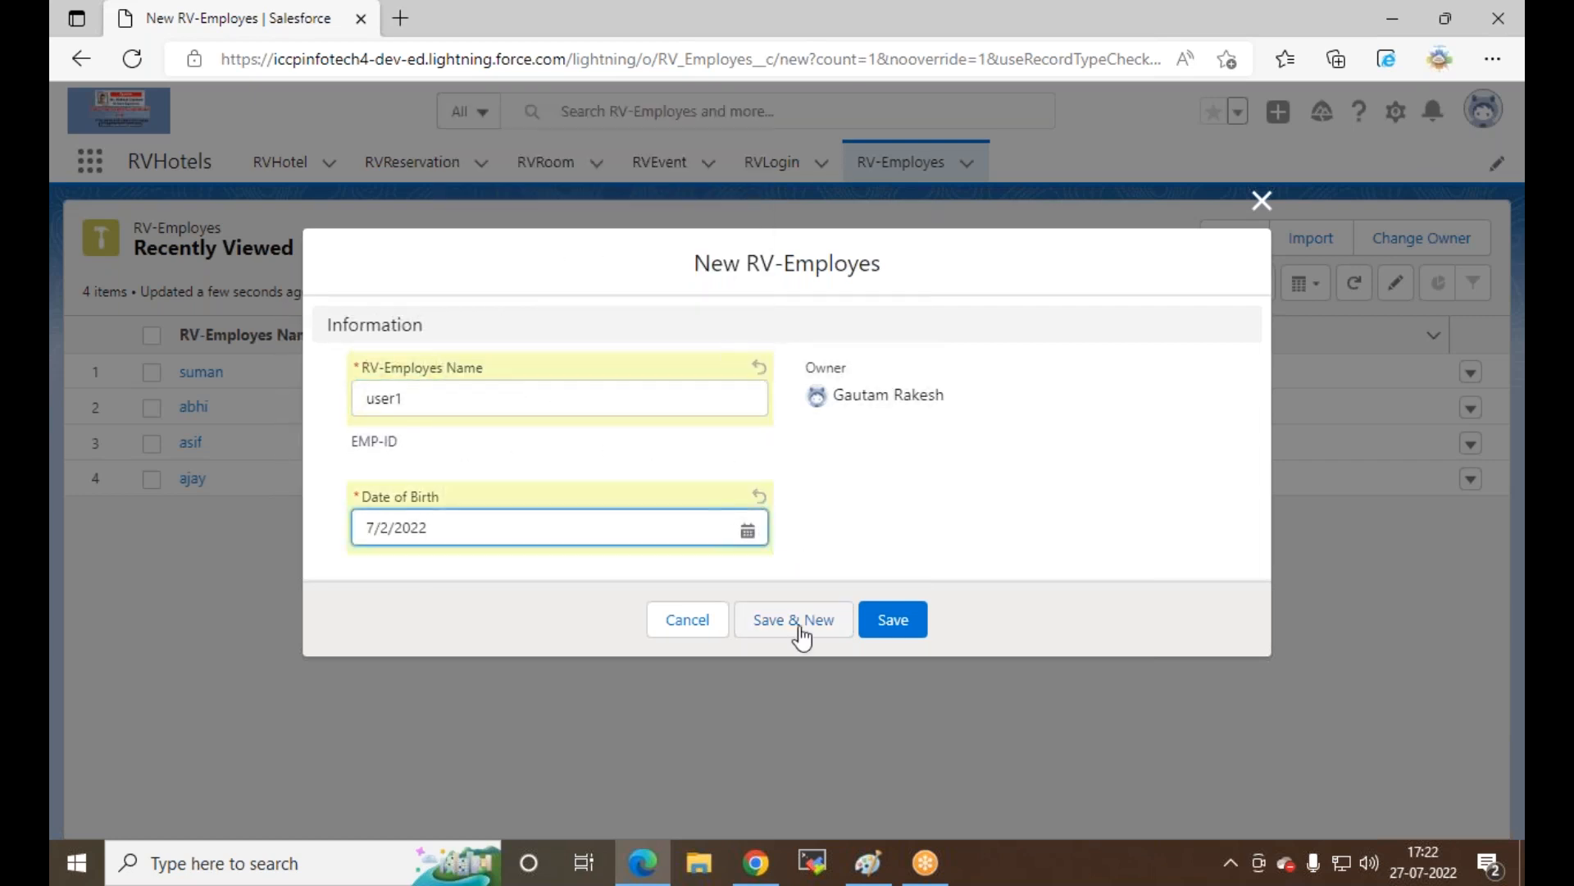
left_click(881, 617)
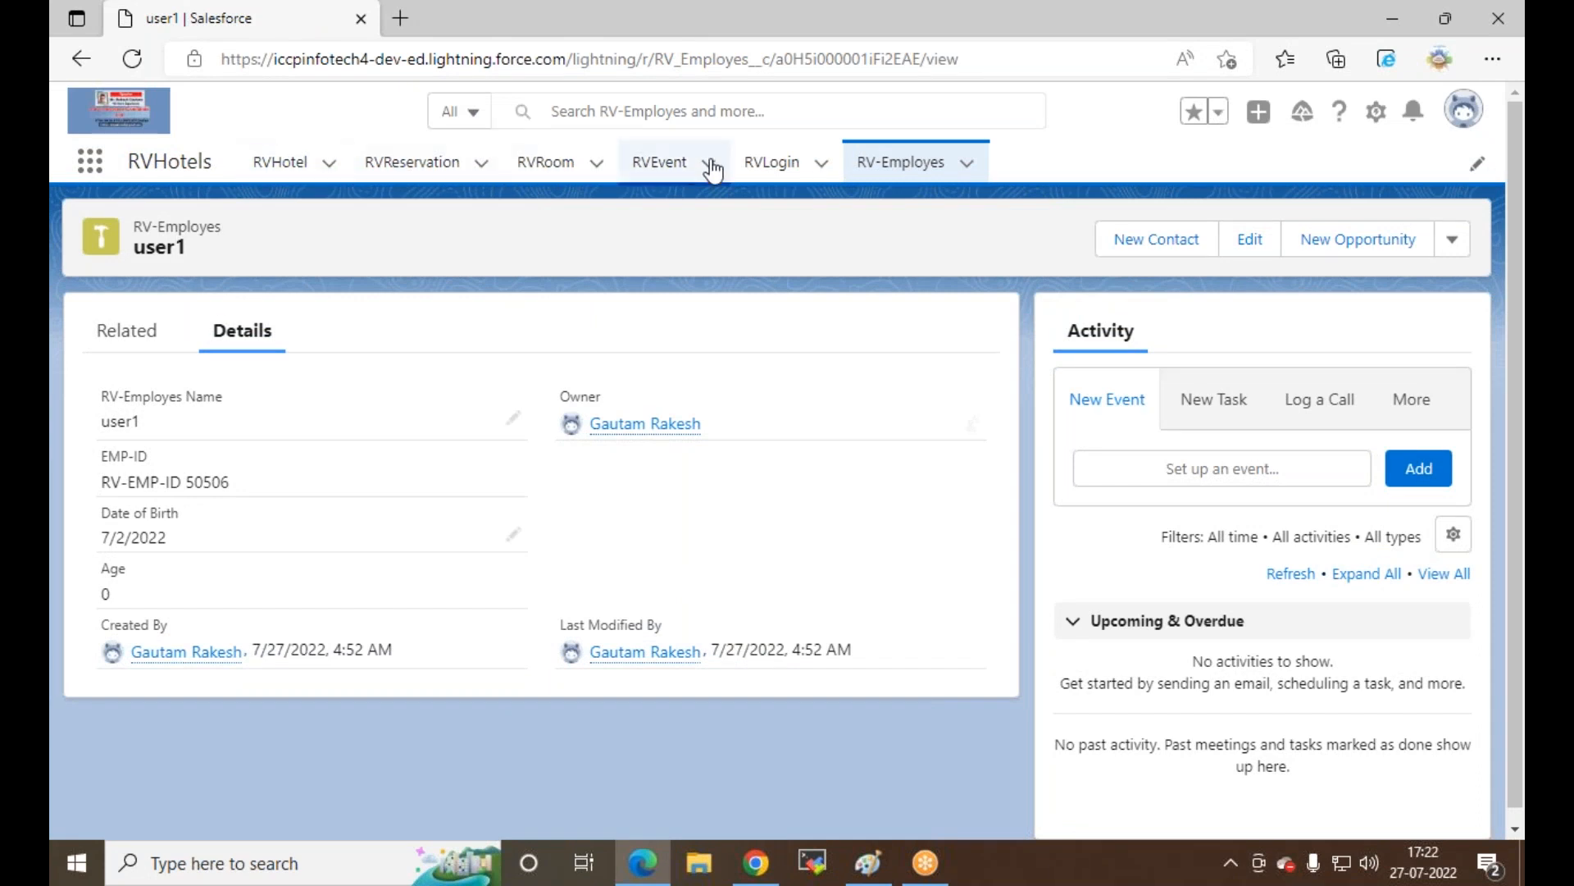
Step: Open suman's record and start a New Task in its Activity panel with Status In Progress
left_click(902, 163)
left_click(203, 414)
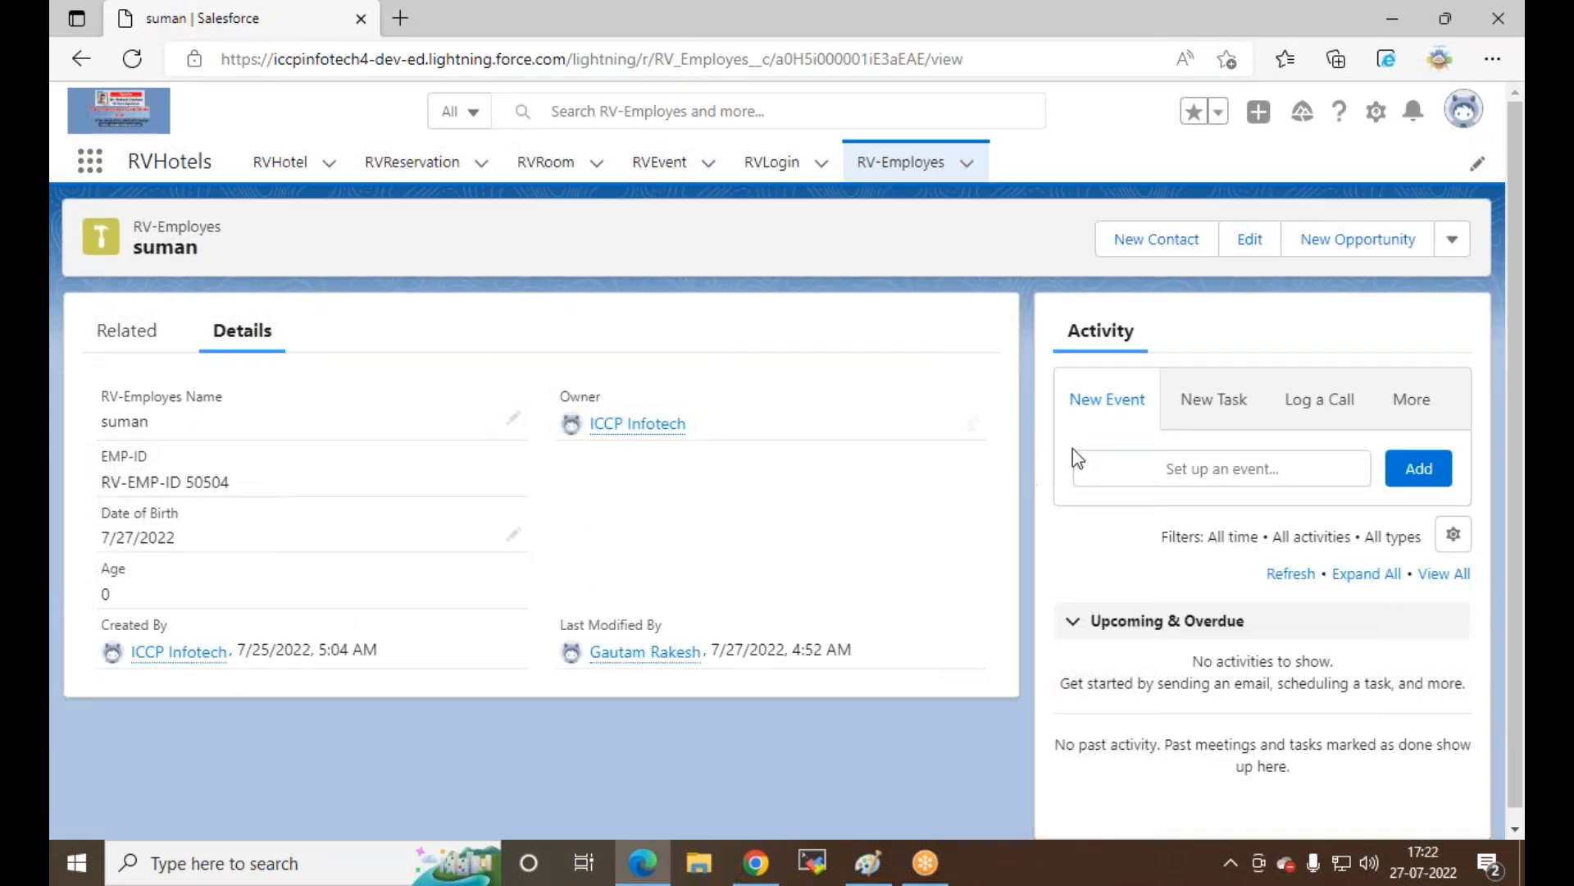
left_click(1203, 399)
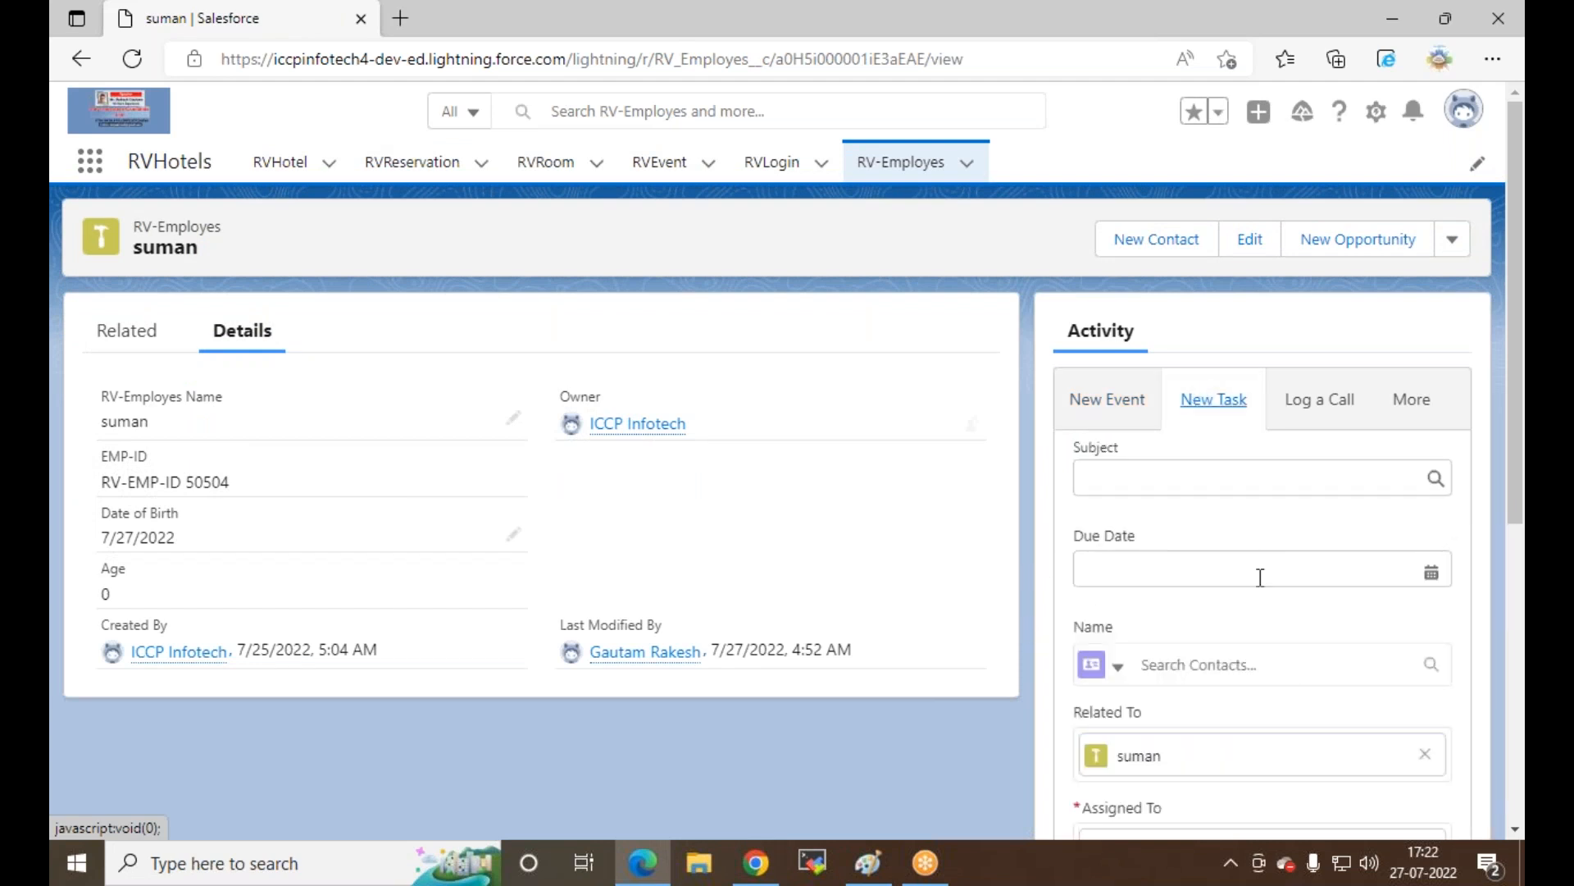
scroll(1284, 505, "down", 1)
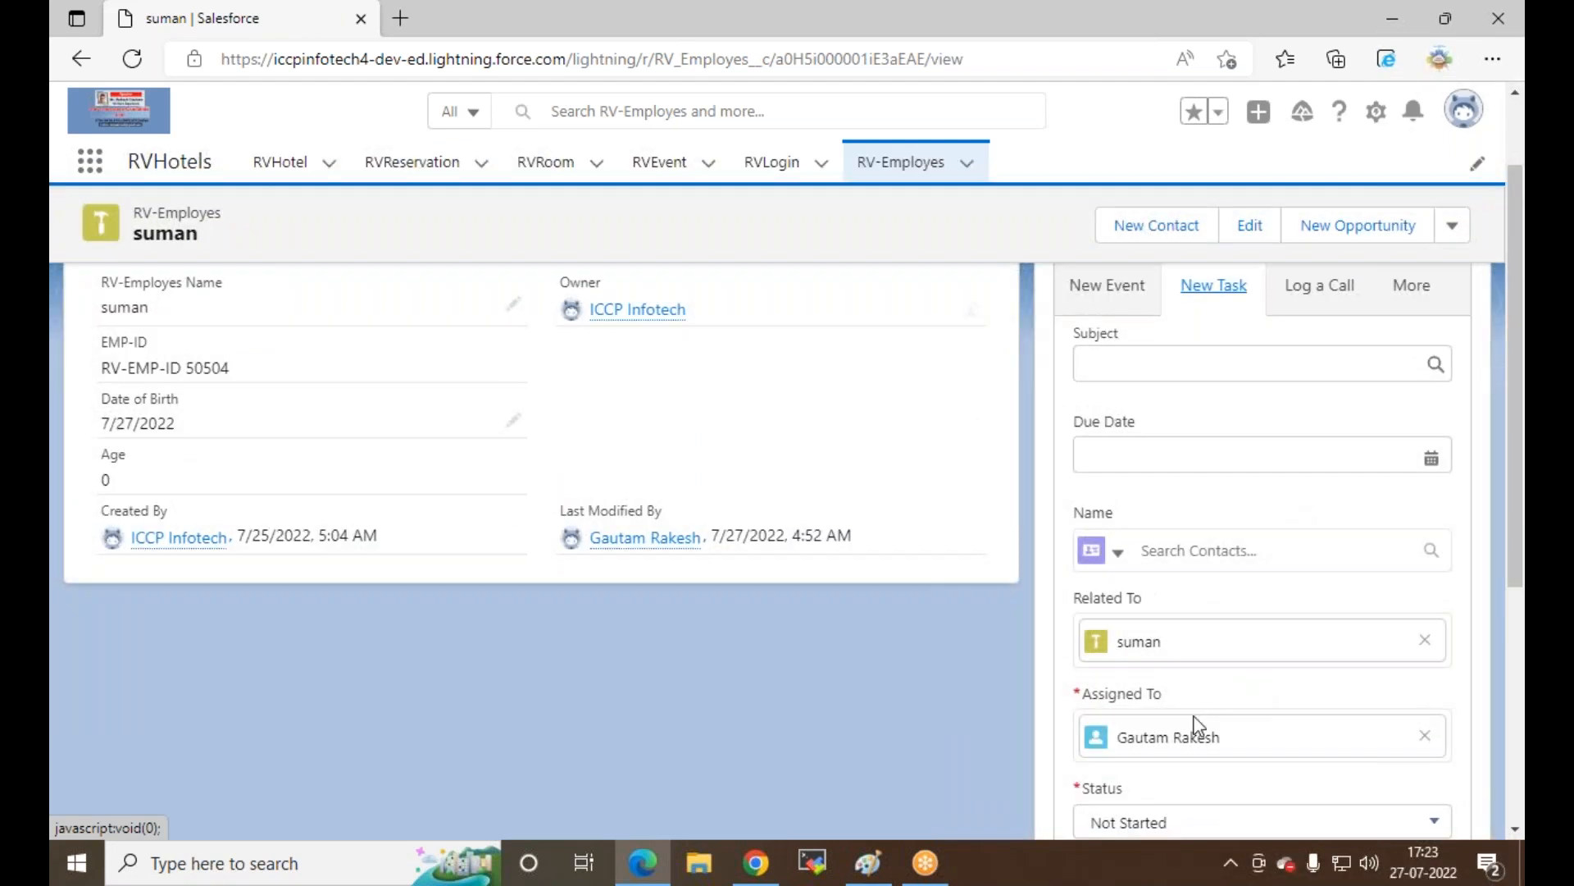
scroll(1165, 574, "down", 3)
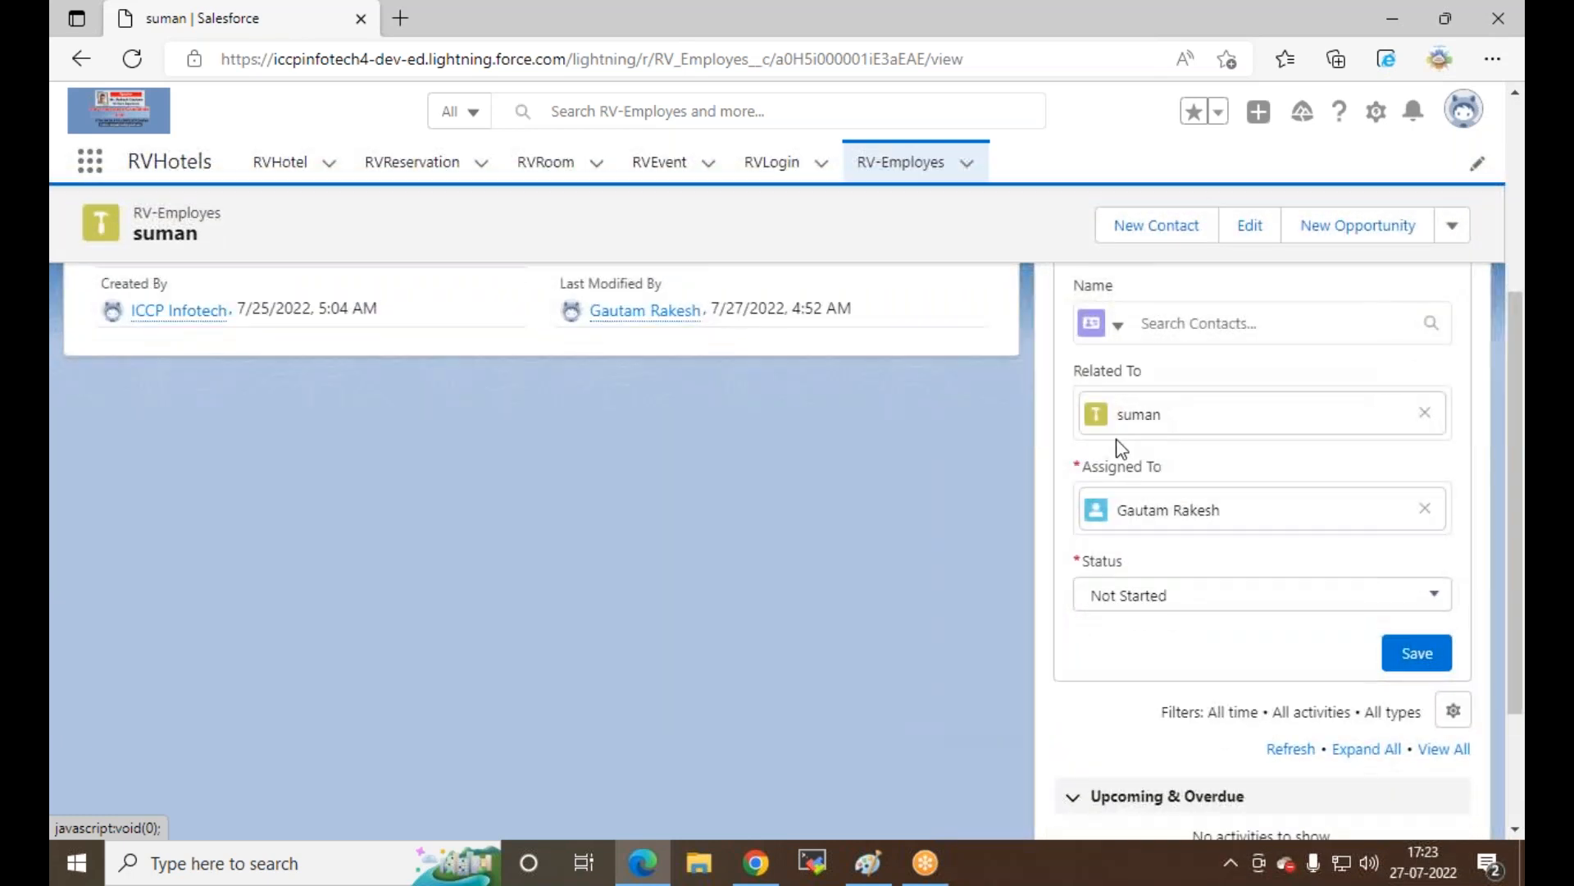
left_click(1148, 598)
left_click(1173, 400)
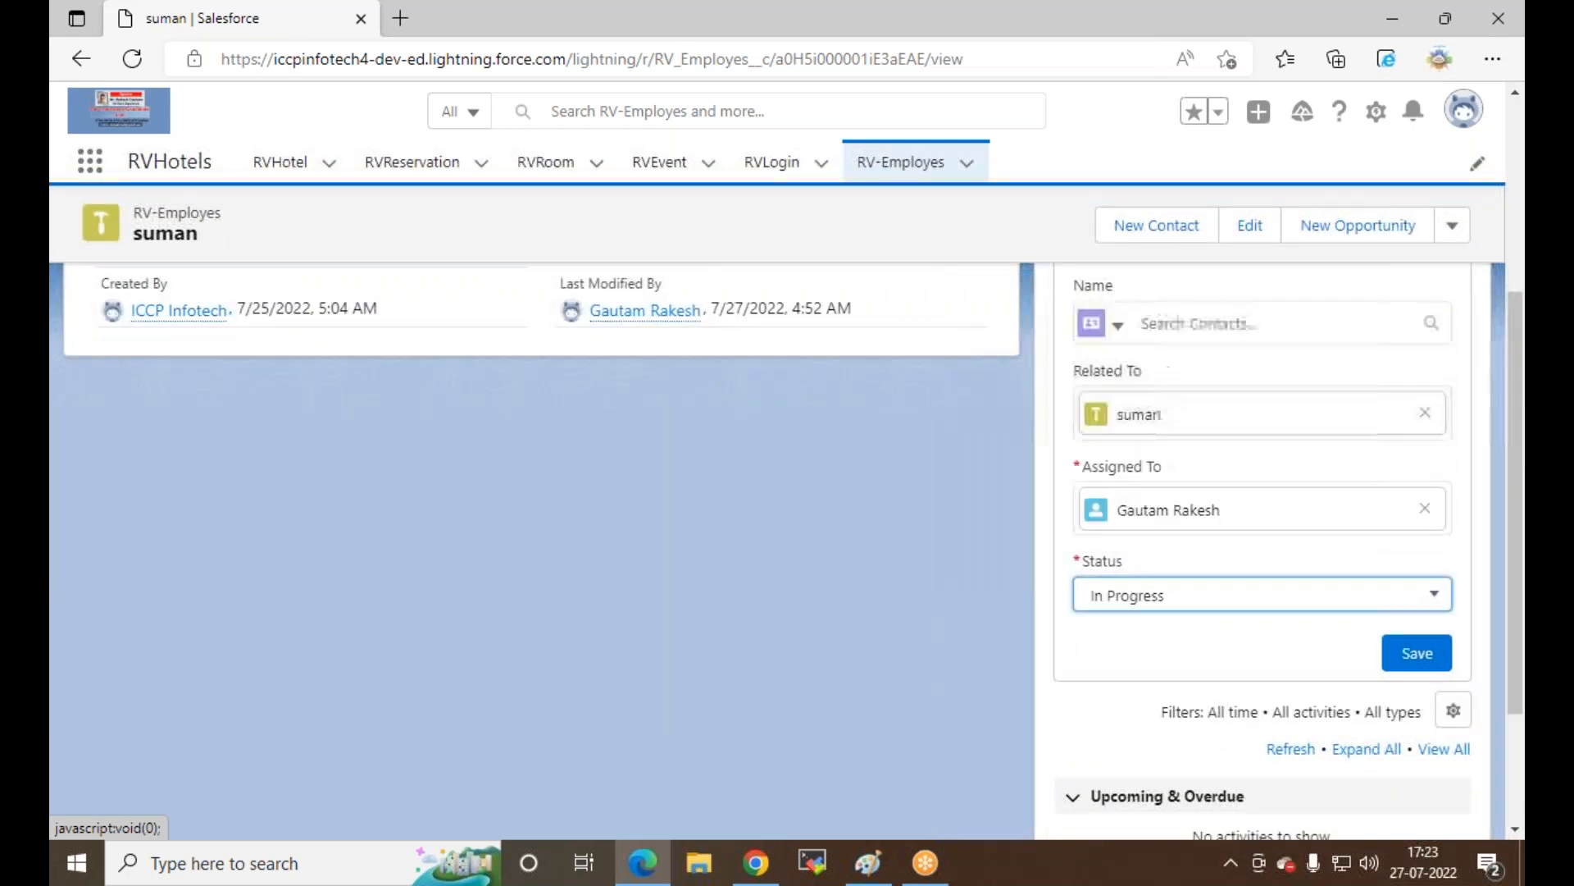
scroll(1264, 639, "up", 3)
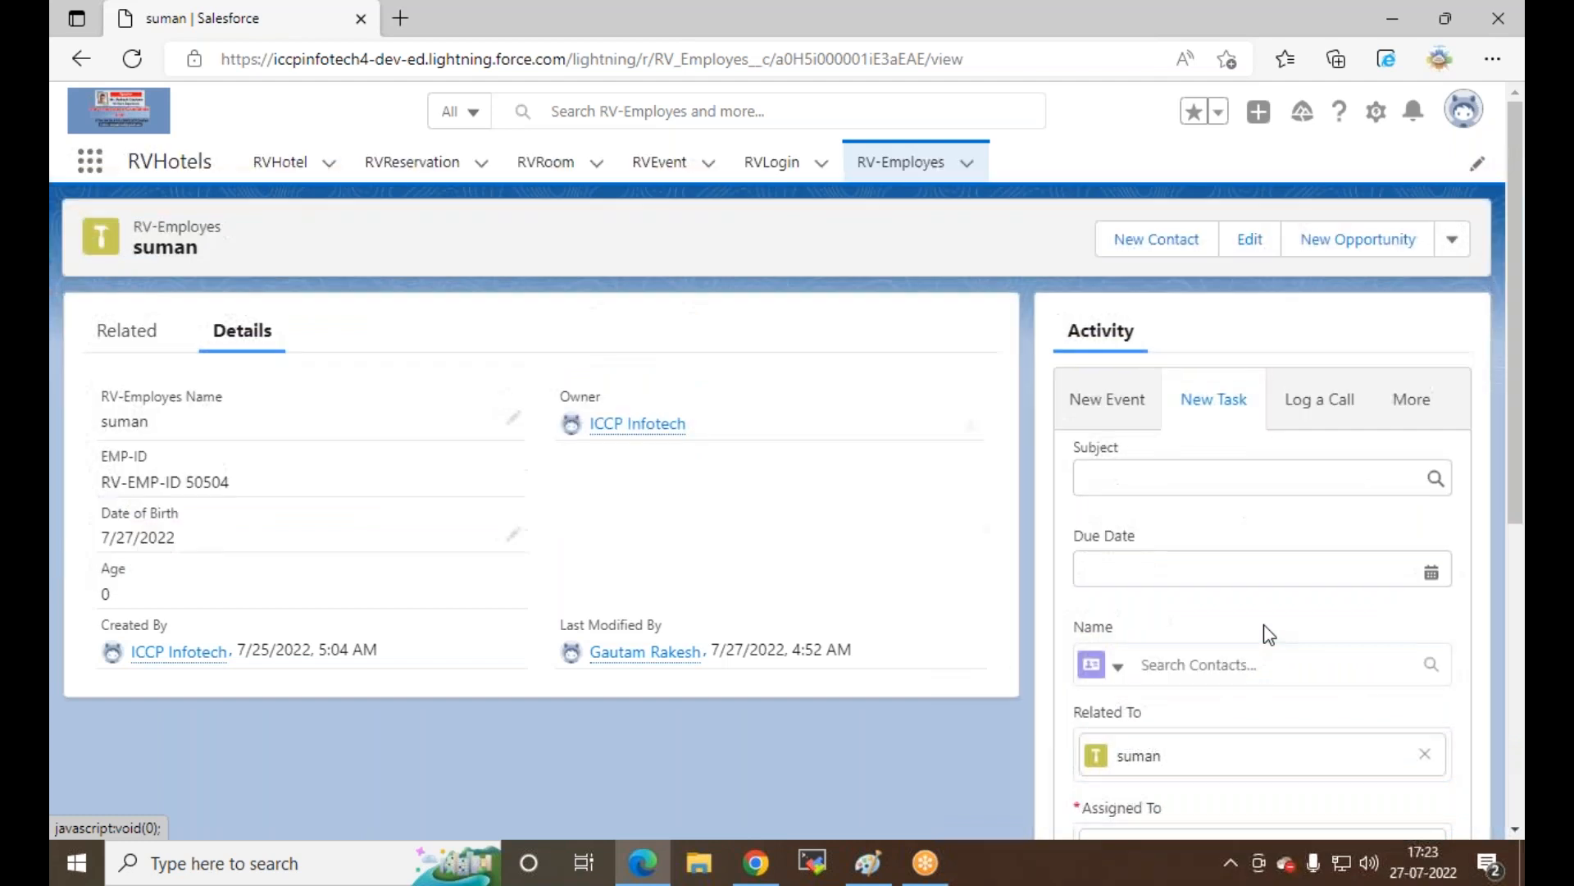
scroll(1148, 680, "down", 2)
left_click(1273, 712)
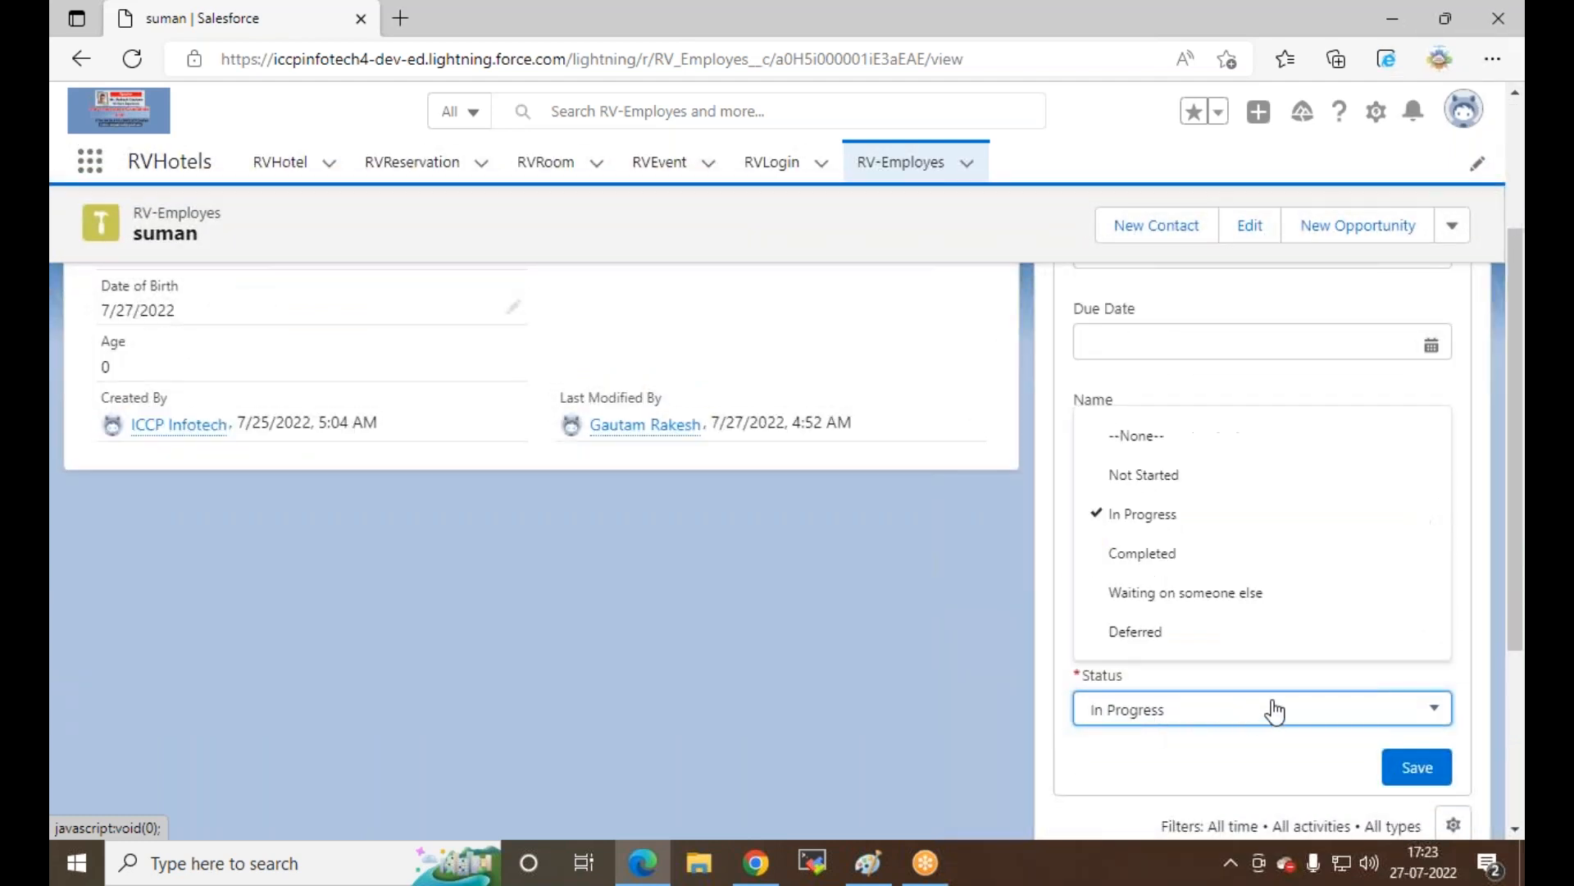
left_click(1256, 726)
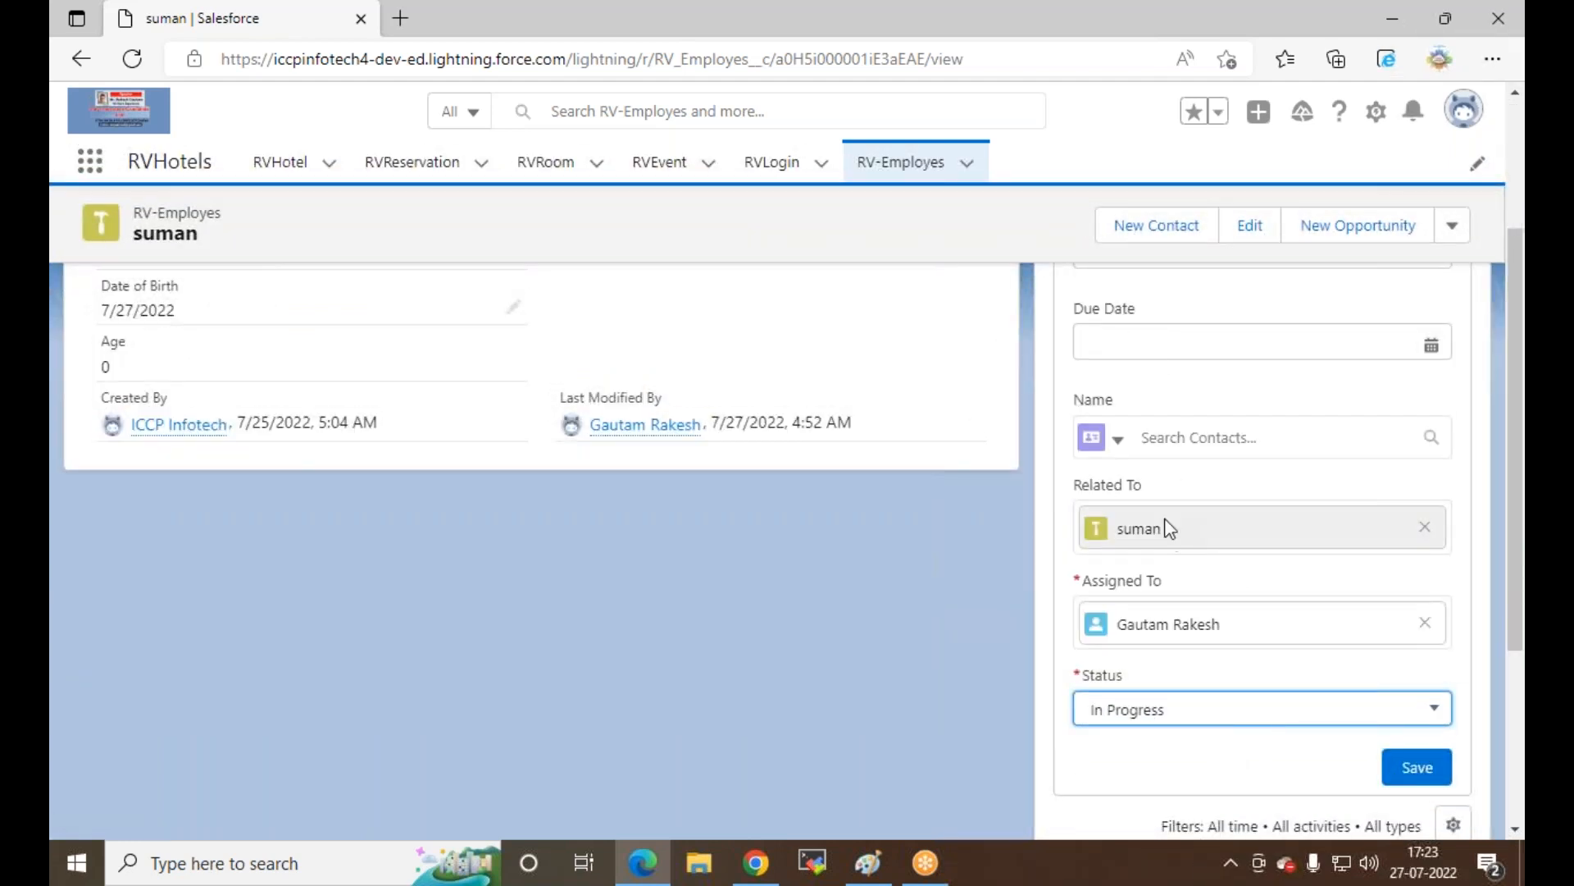
scroll(1170, 528, "up", 3)
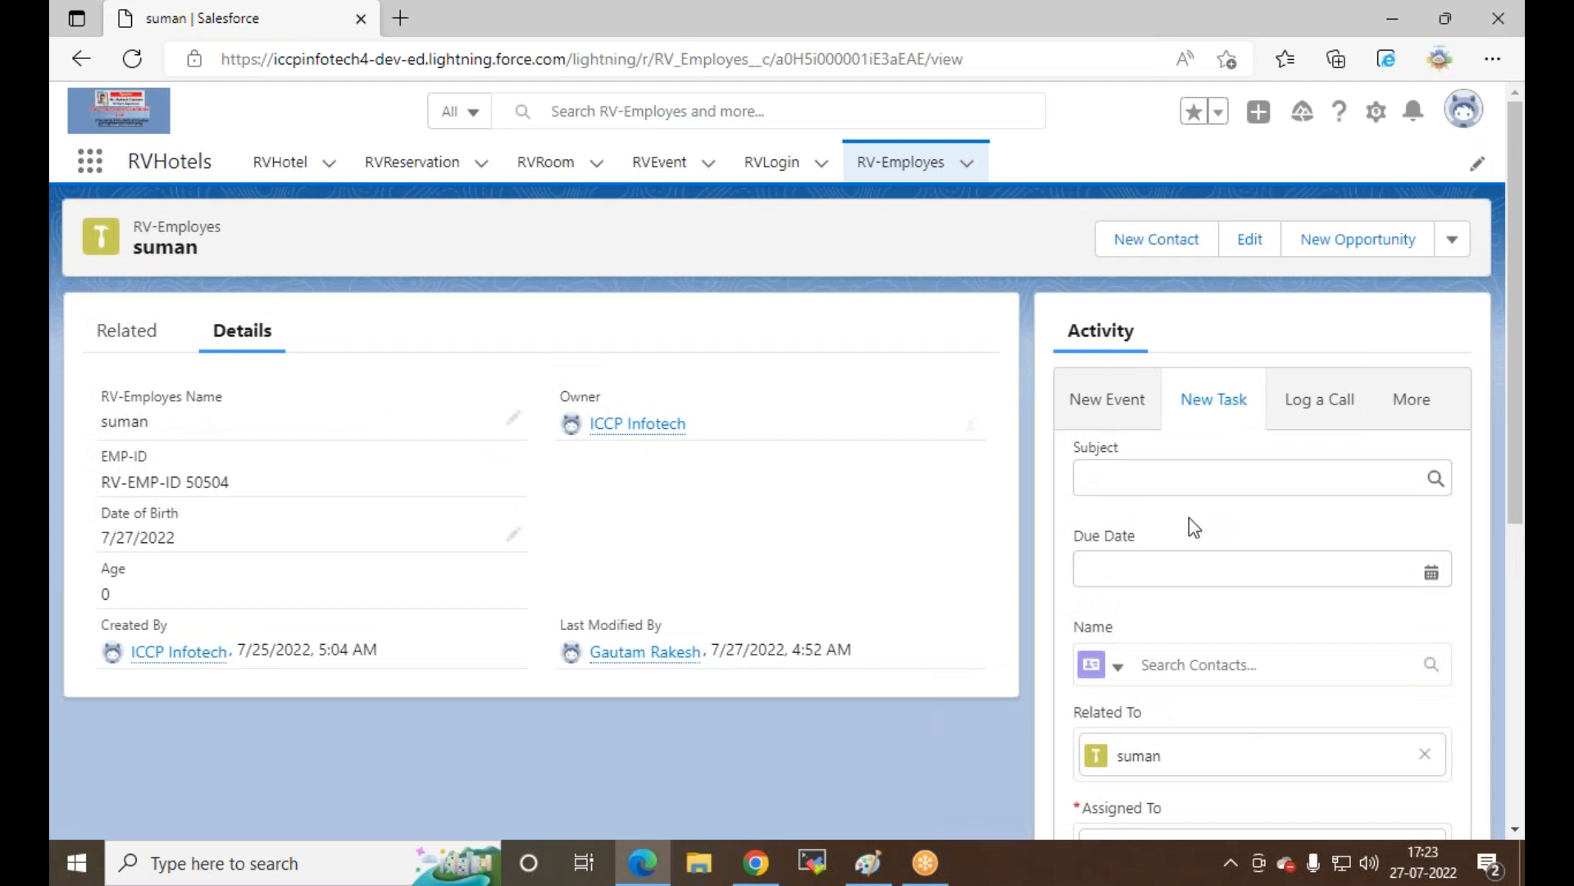
Step: Start a new myworkshop event for suman with start date Jul 30, 2022
left_click(1106, 403)
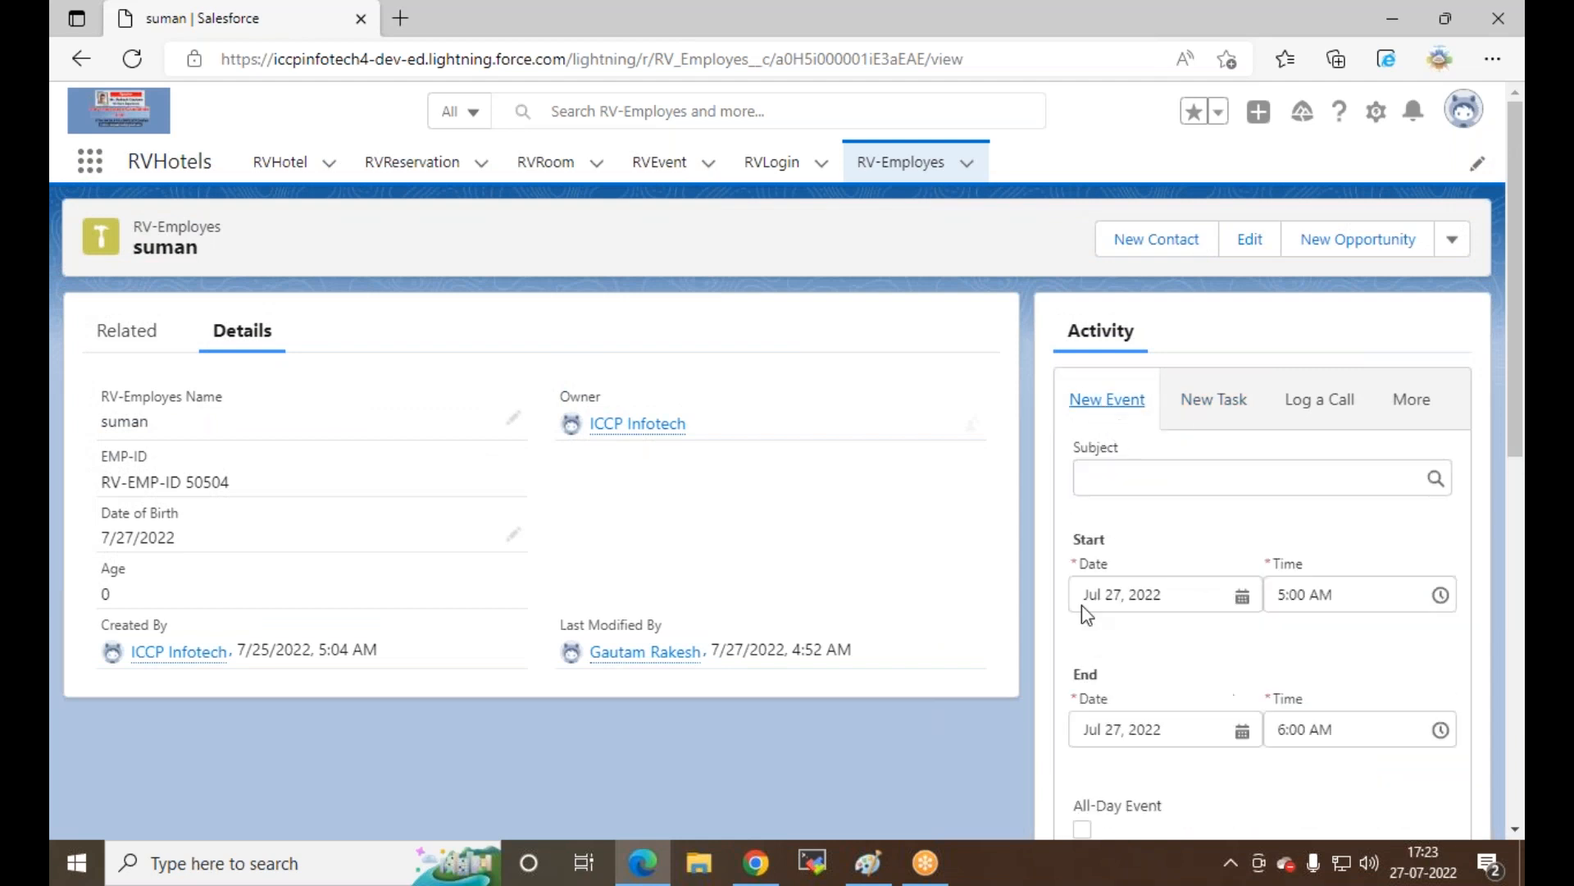
left_click(1099, 481)
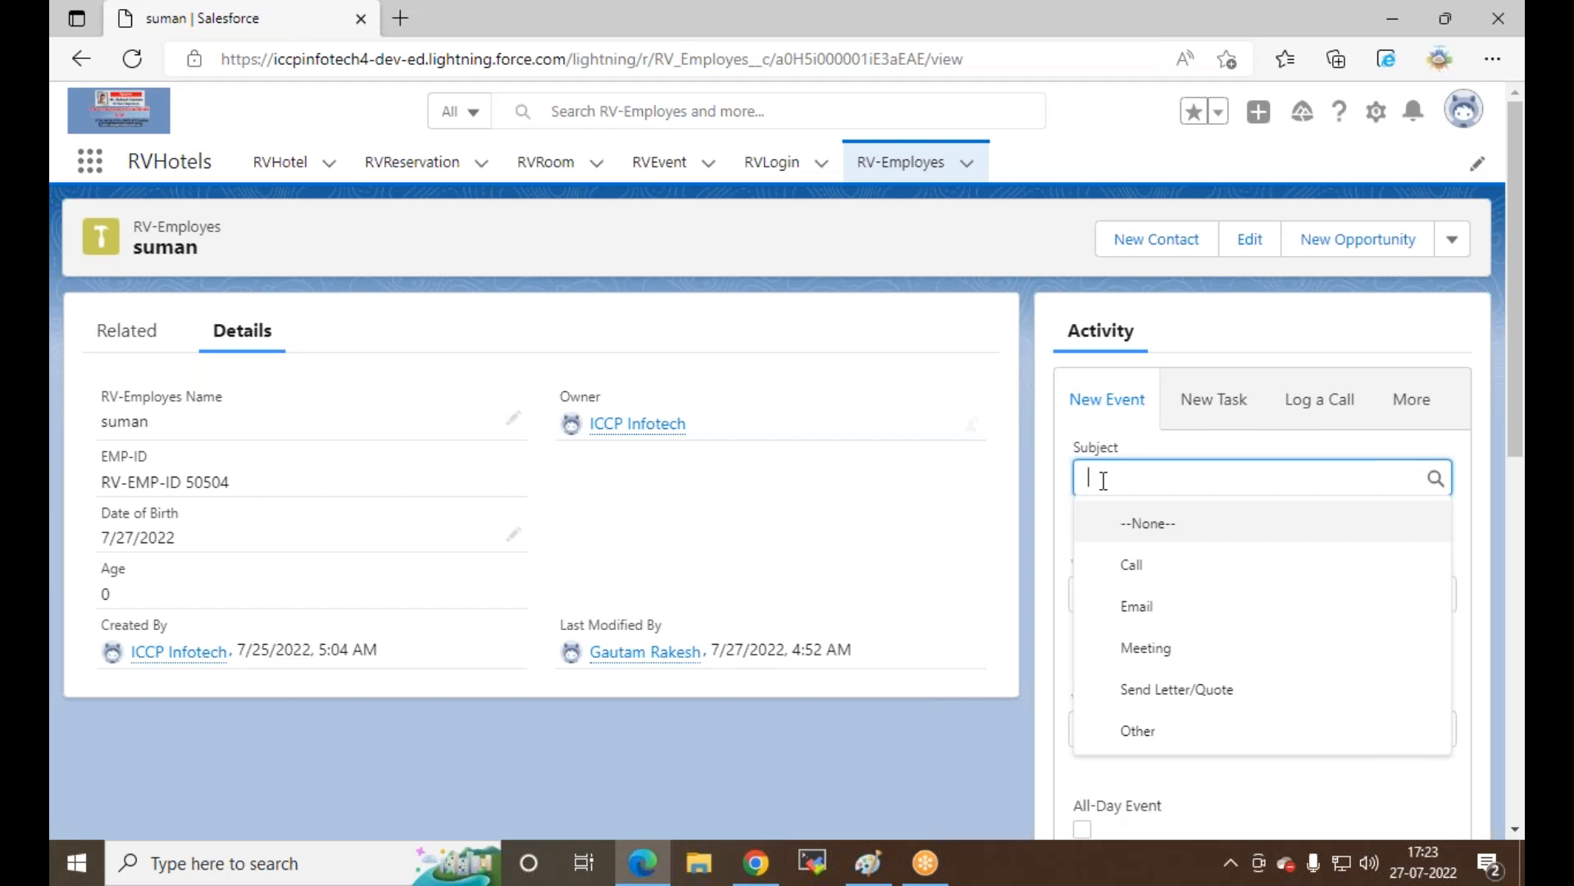
type("su")
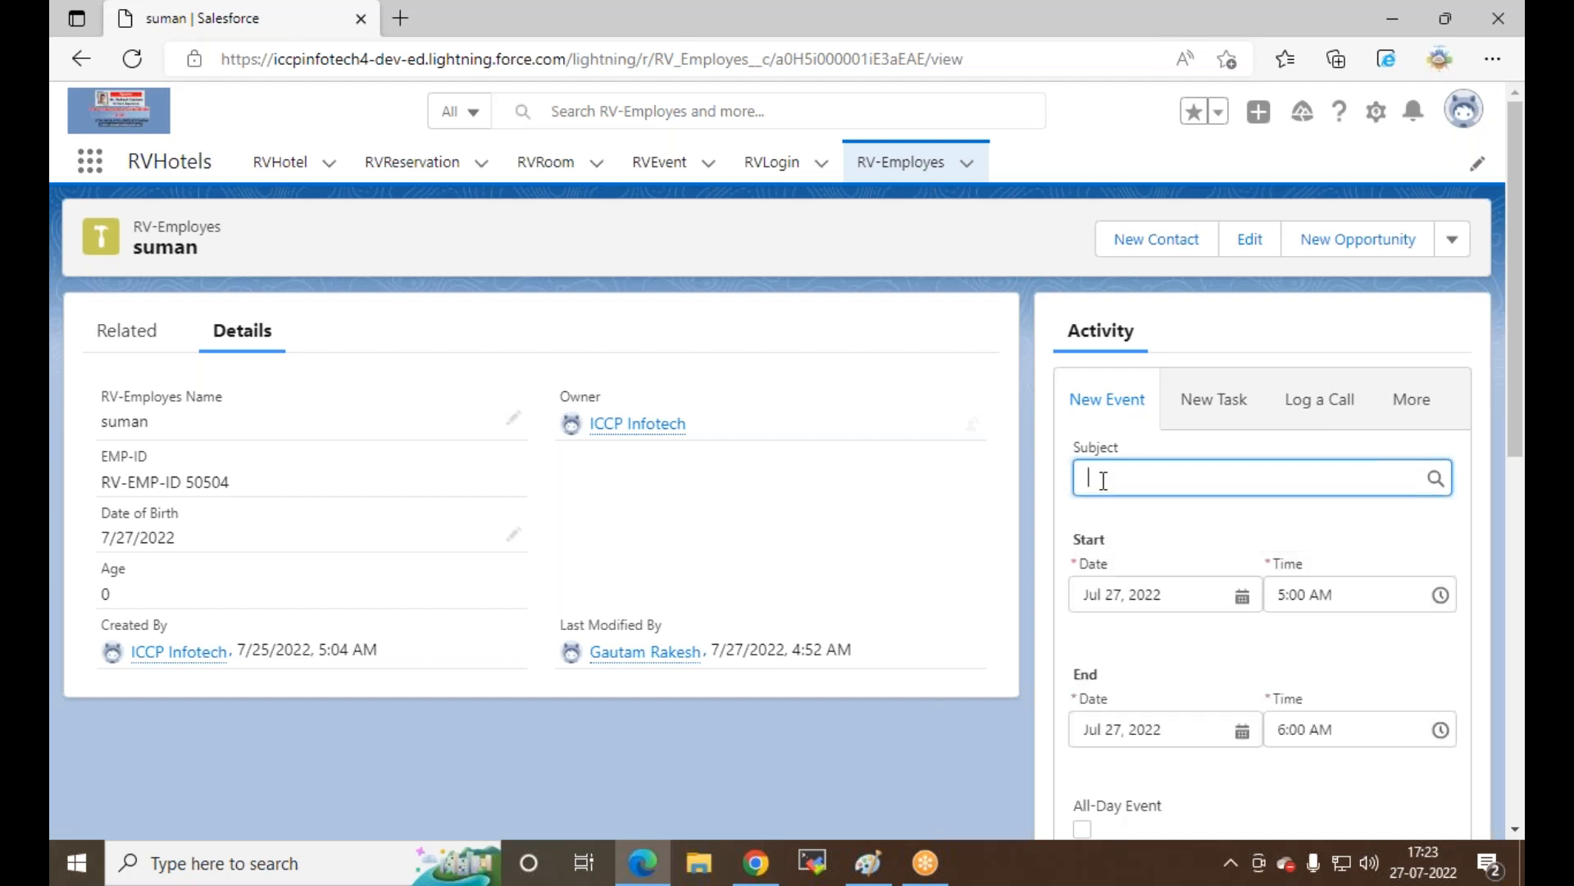
type("m")
left_click(1213, 562)
left_click(1243, 594)
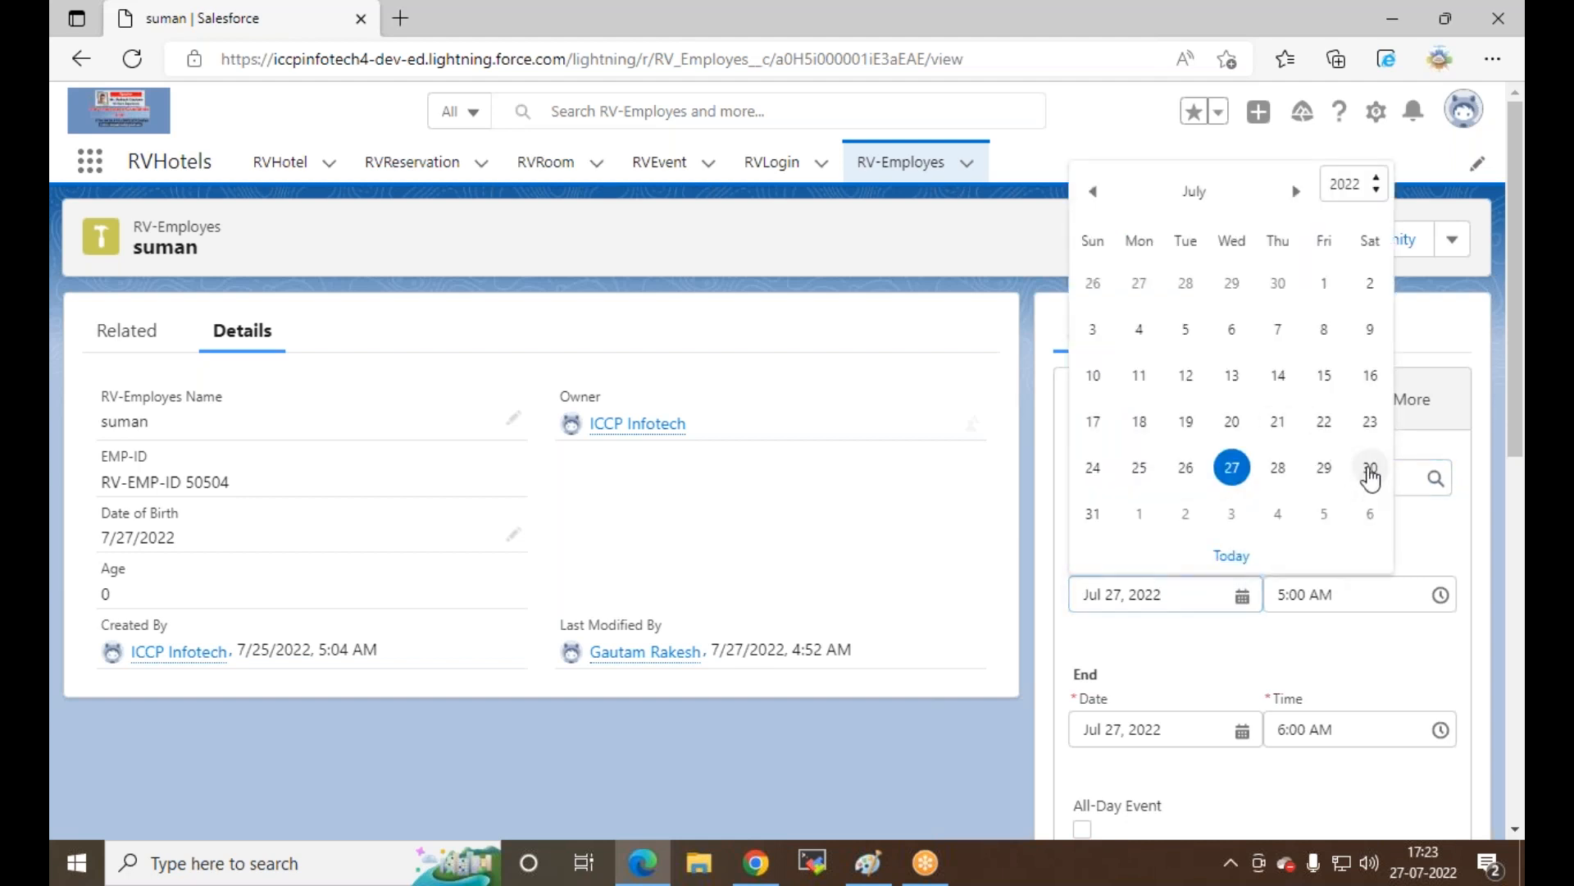
left_click(1370, 469)
left_click(1336, 640)
scroll(1334, 598, "down", 3)
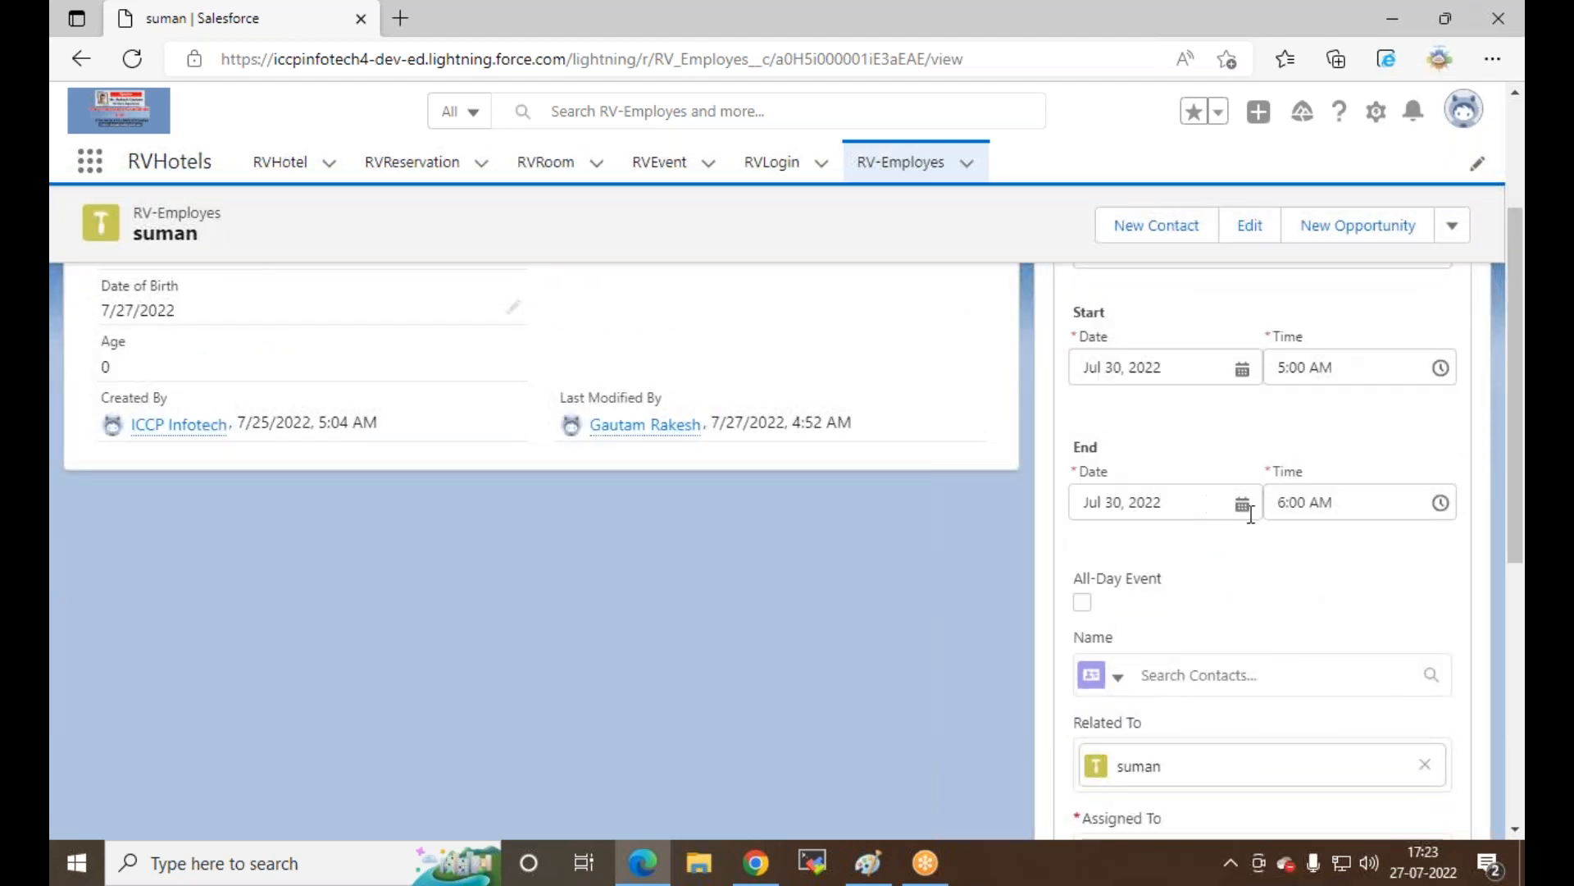
Step: Set the event's end date to Jul 31, mark it All-Day, and save it
left_click(1242, 503)
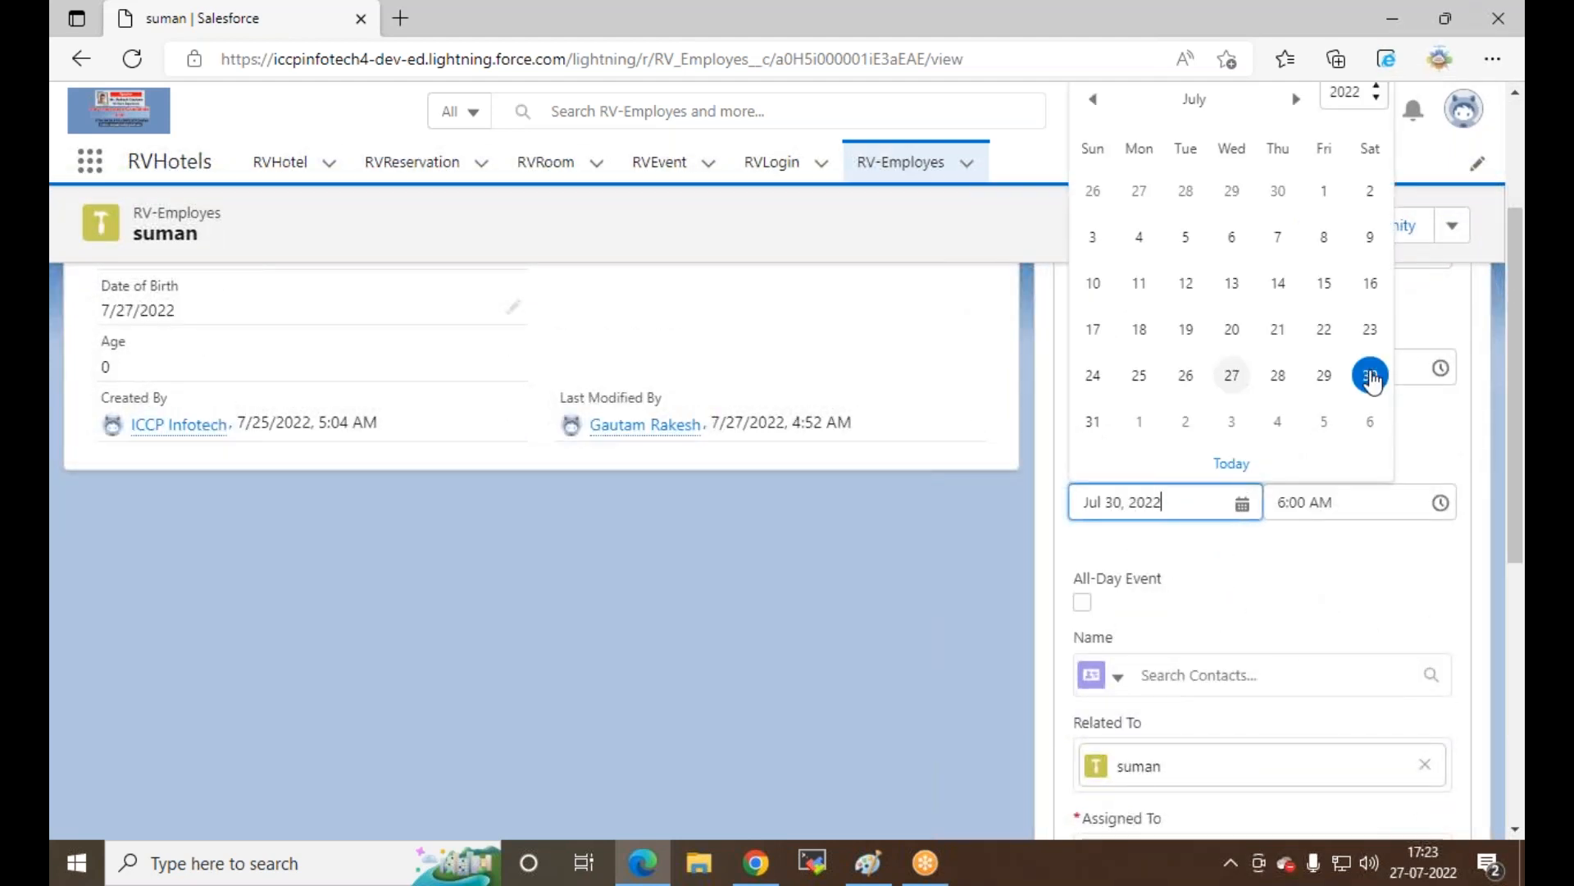
left_click(1093, 422)
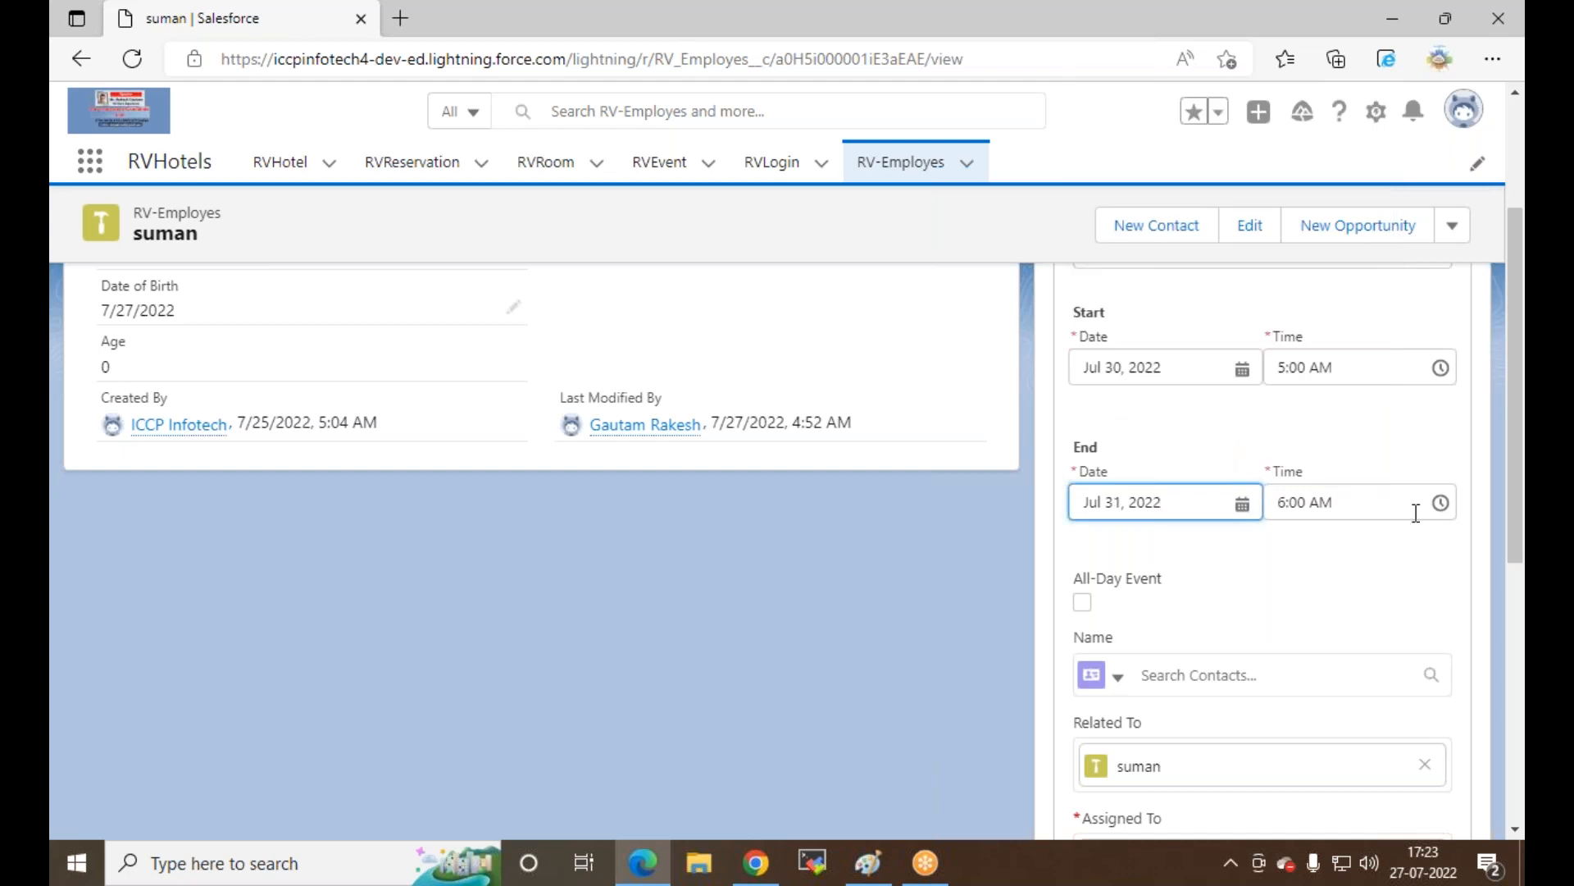
left_click(1083, 603)
scroll(1164, 591, "down", 3)
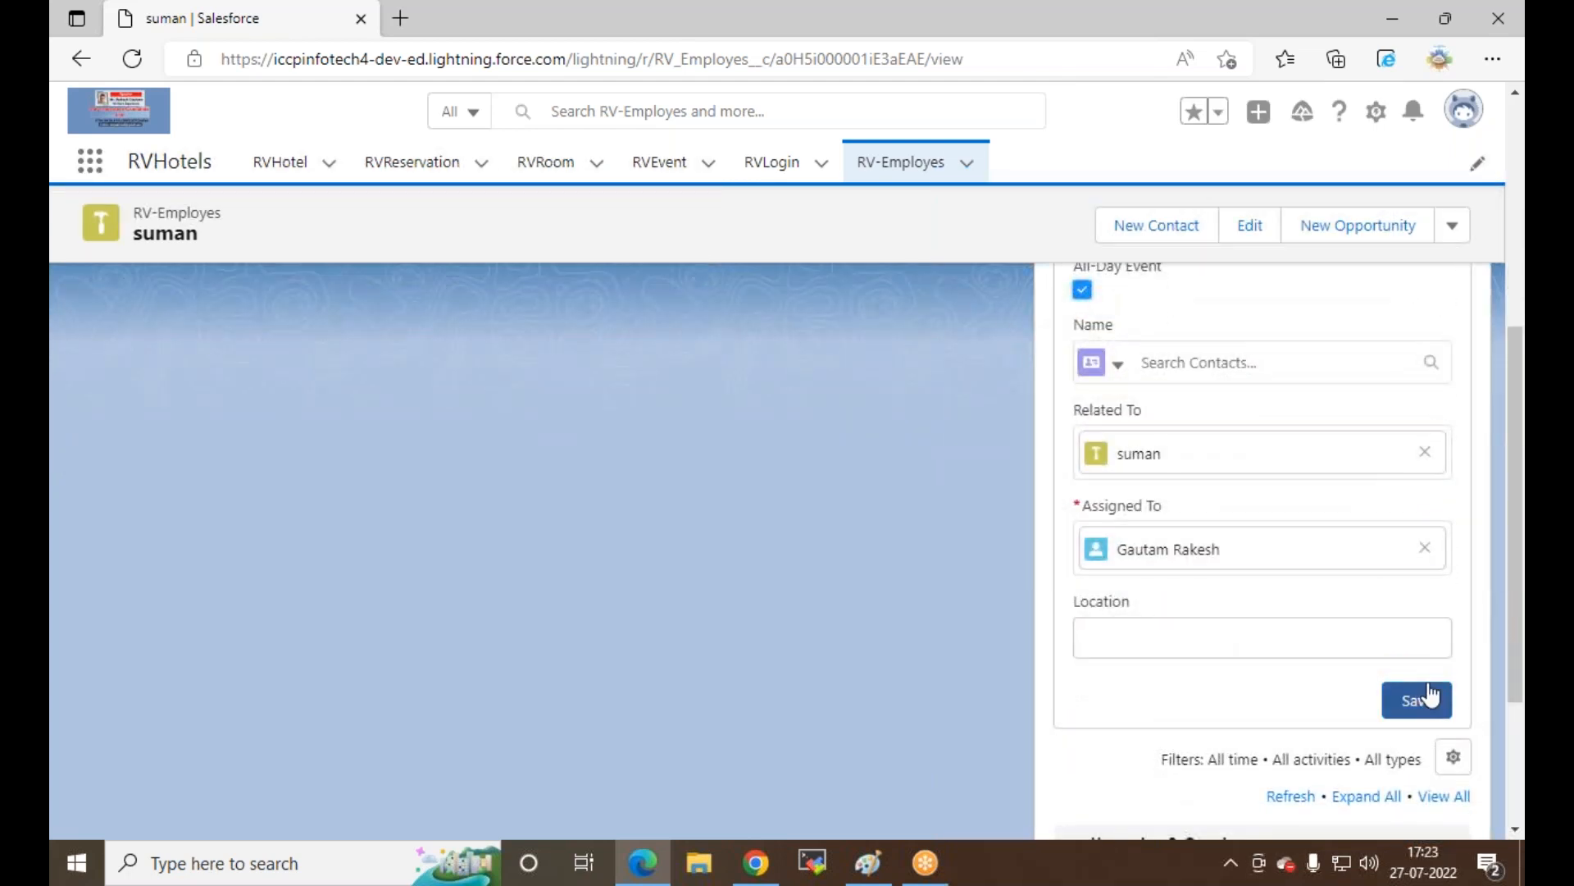
left_click(1424, 698)
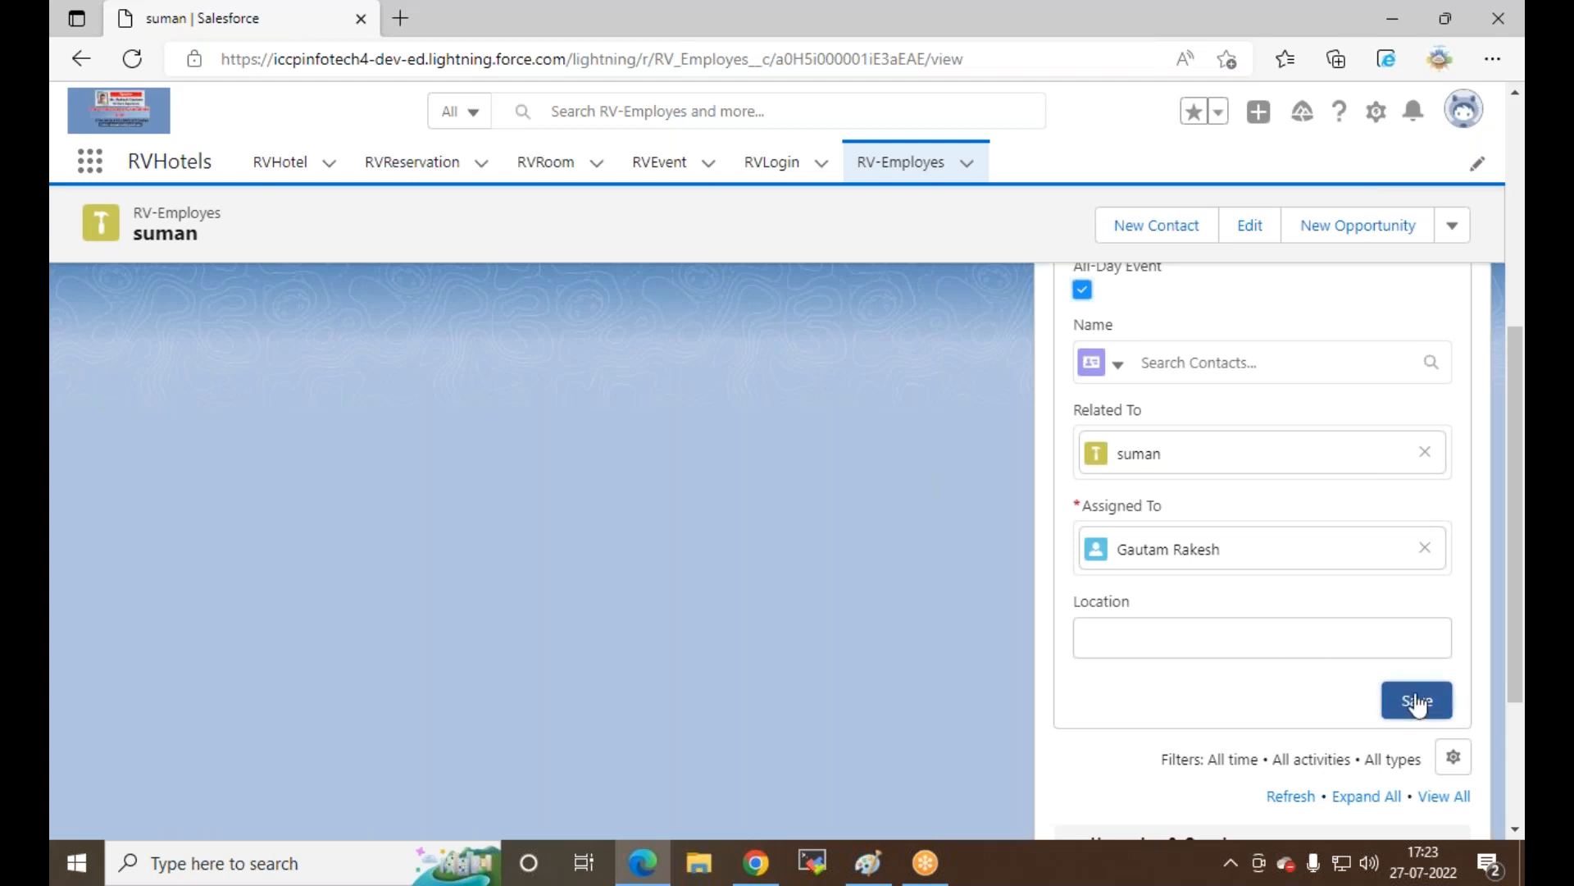
left_click(1416, 700)
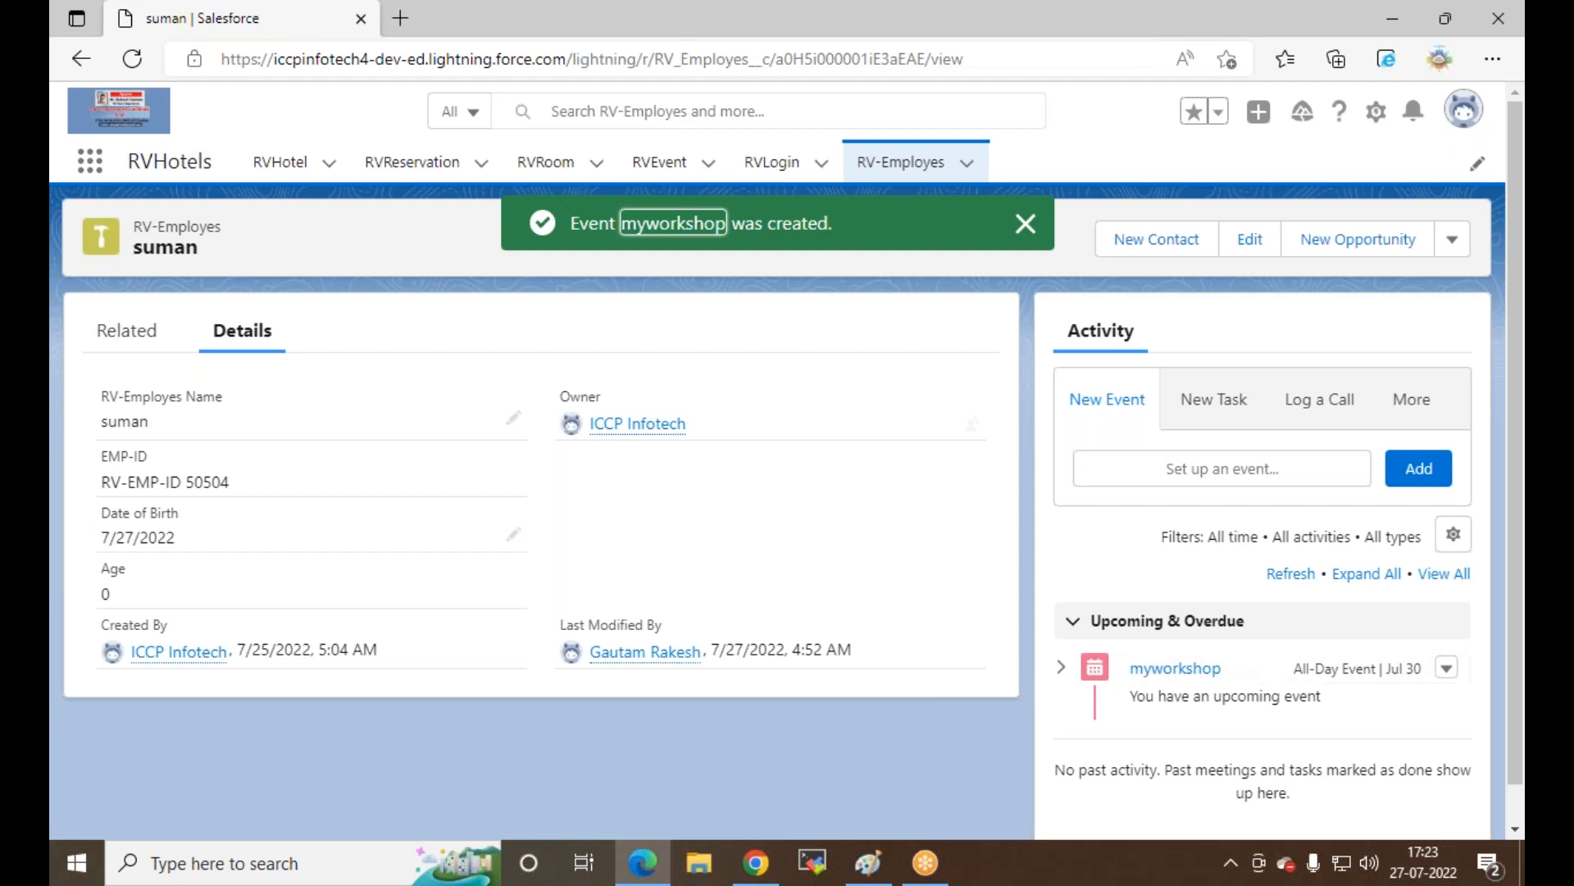
scroll(1223, 510, "down", 1)
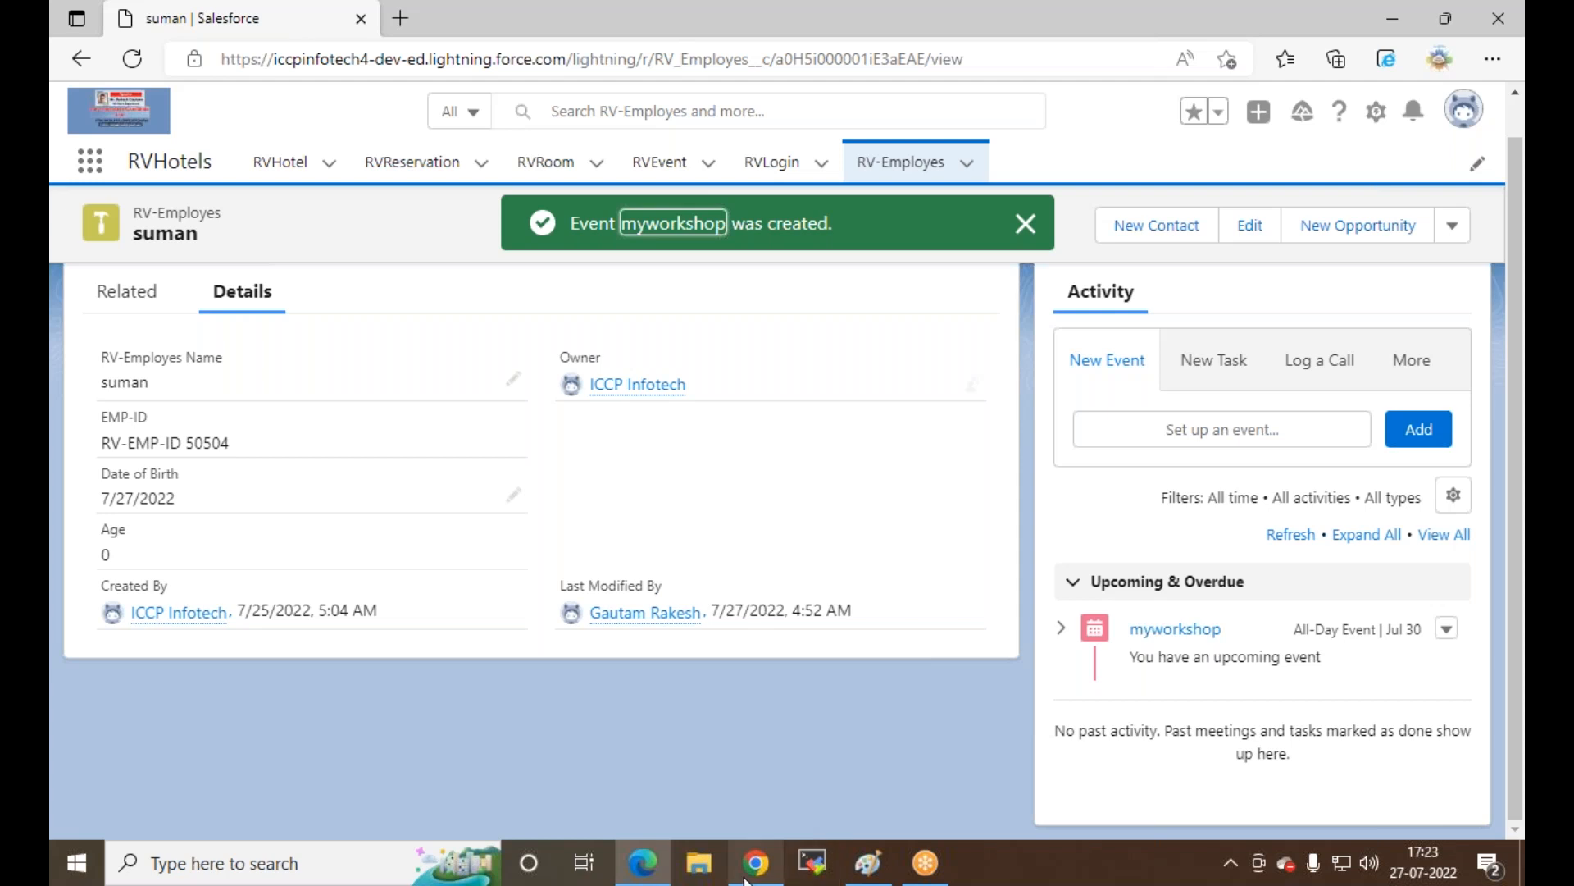
Step: Reload the employee record in the Chrome window and open a New Event form
left_click(756, 863)
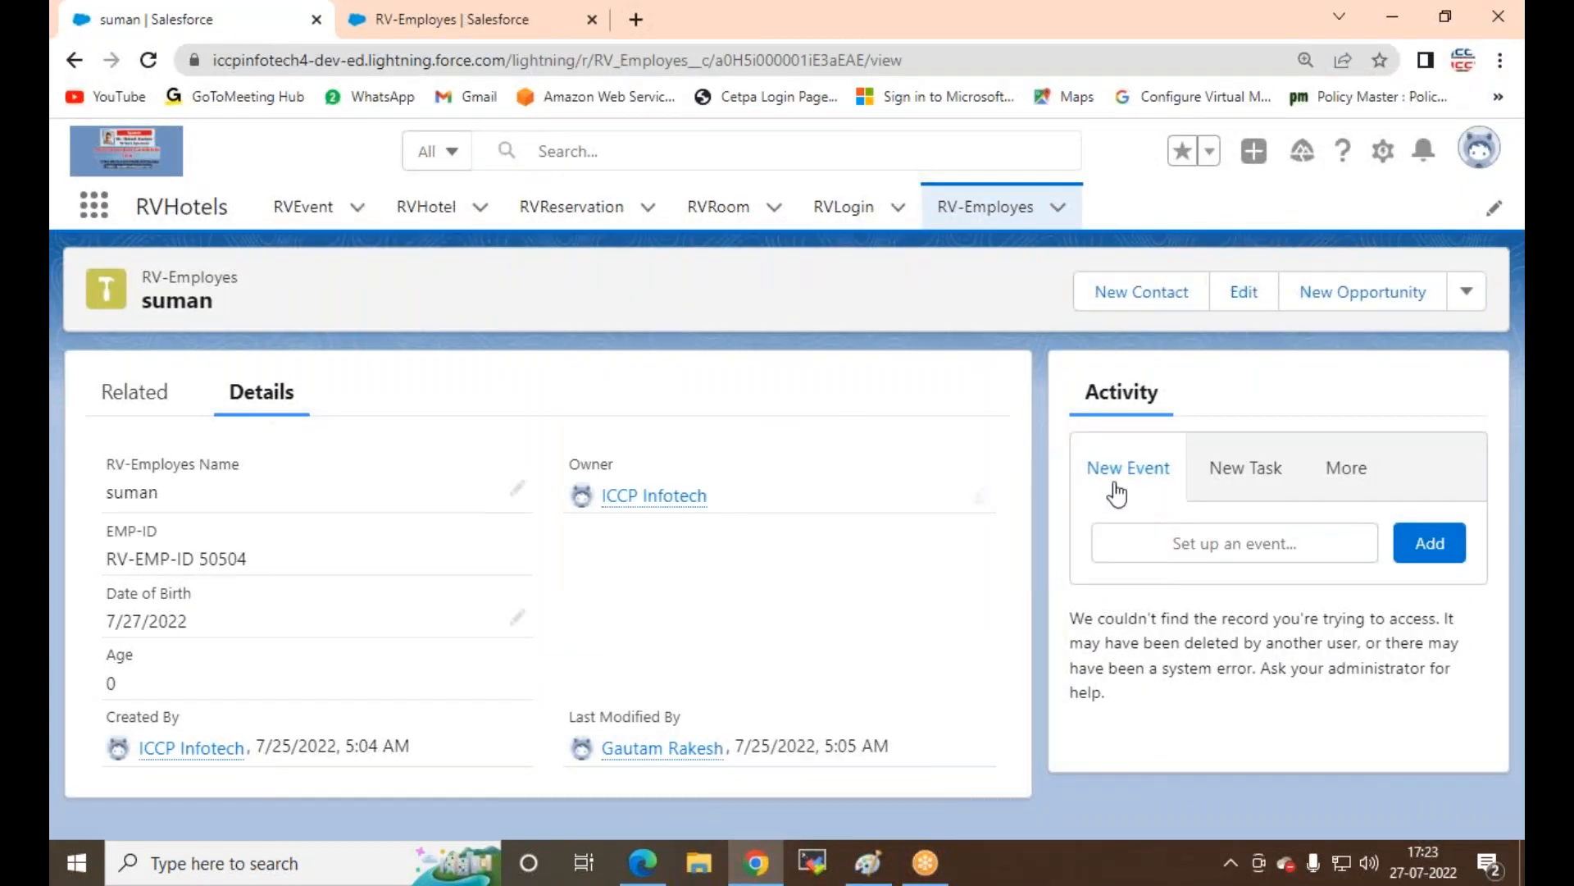
left_click(149, 61)
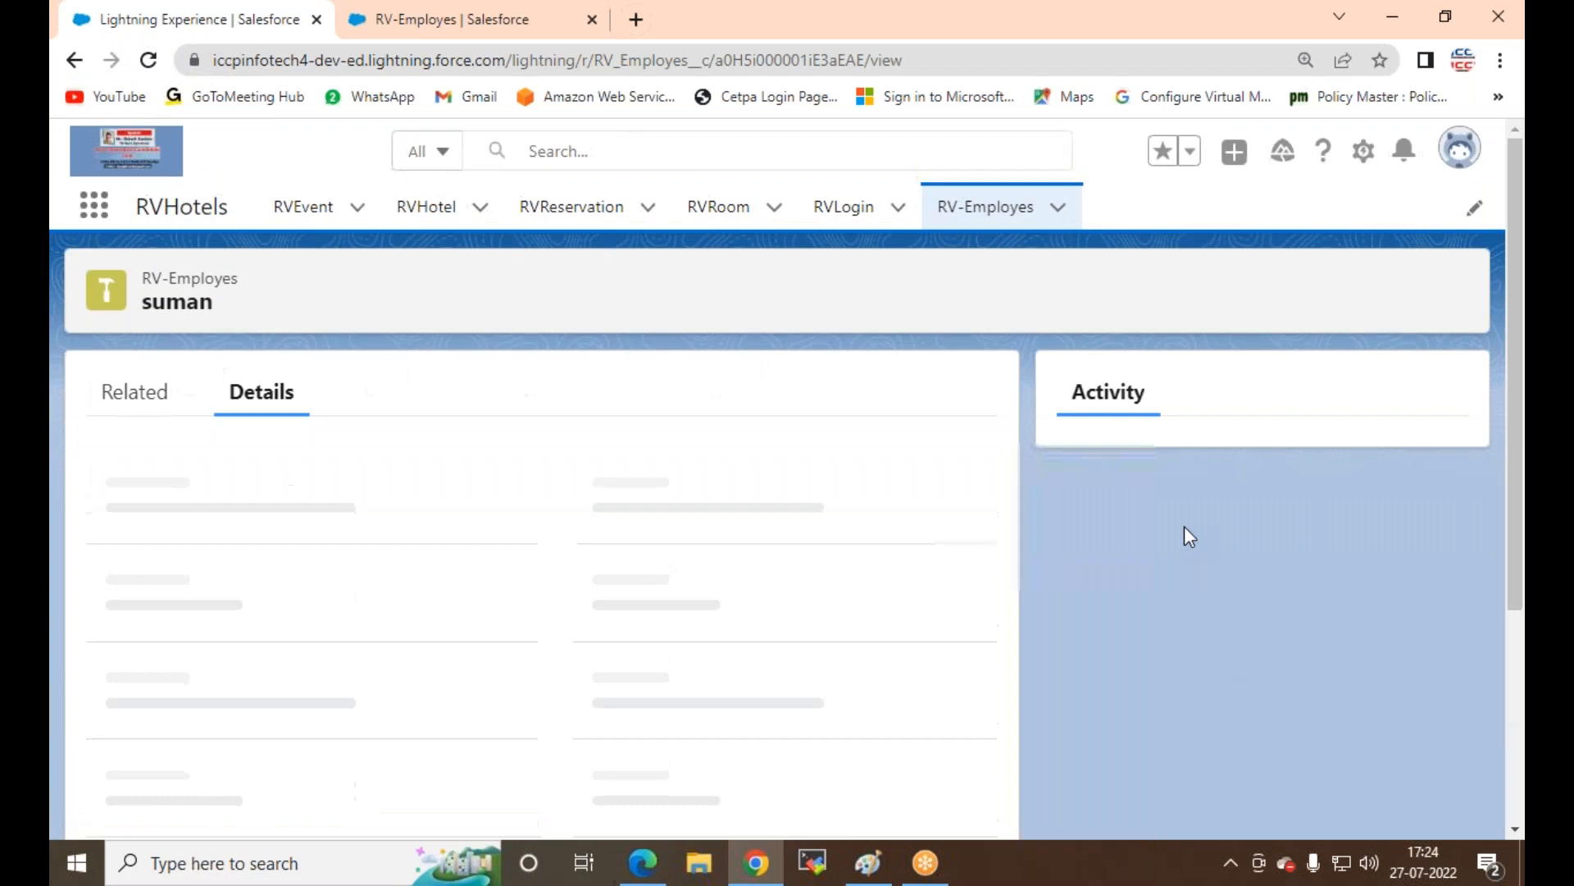
left_click(1242, 475)
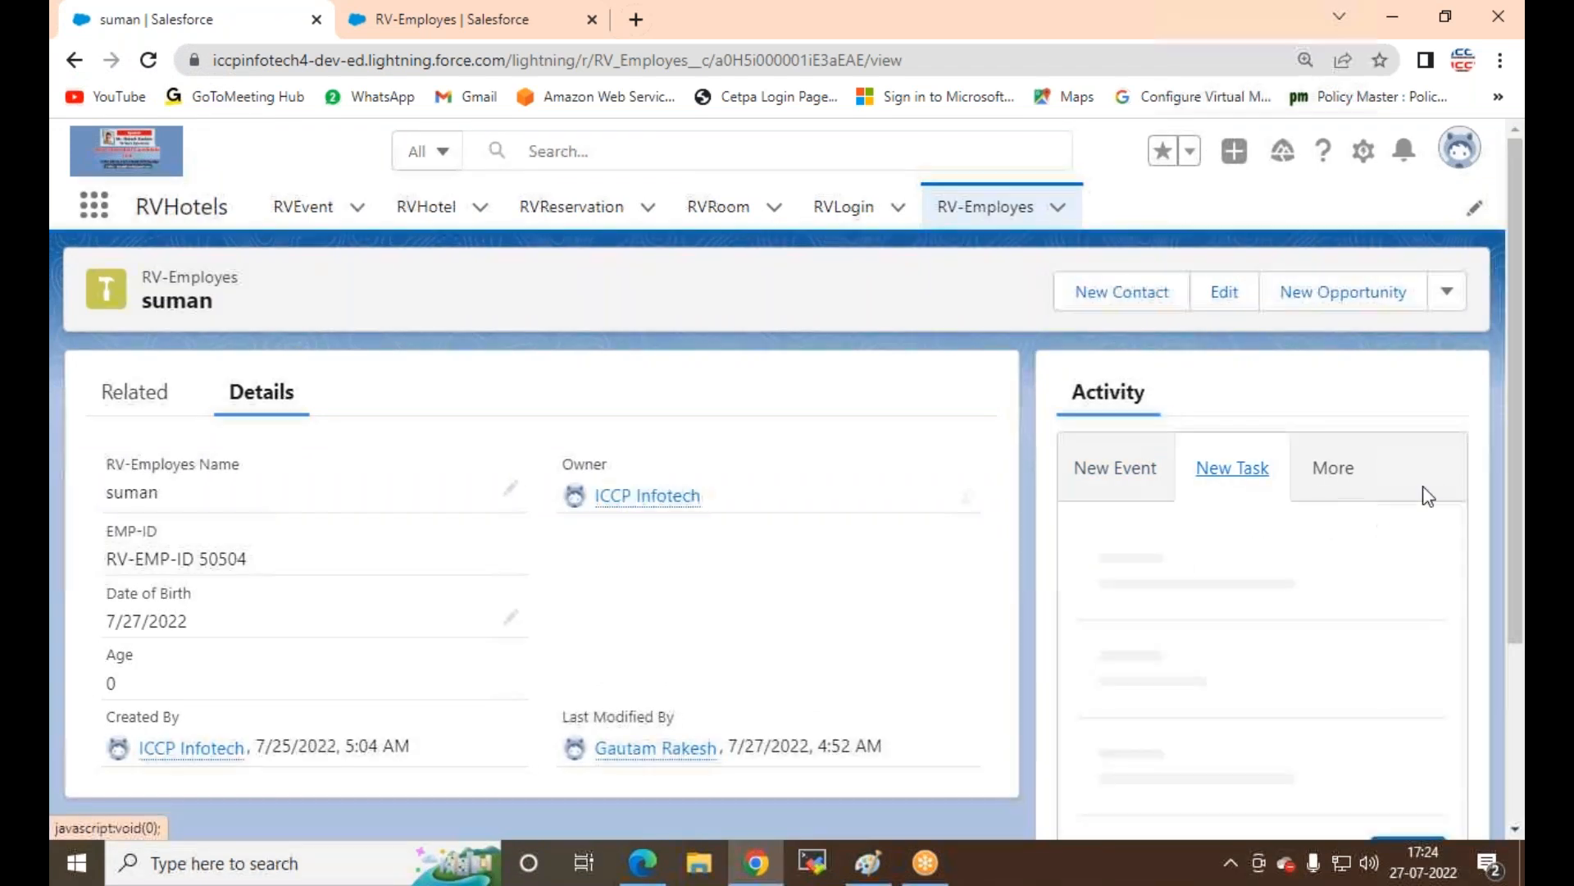
left_click(1114, 472)
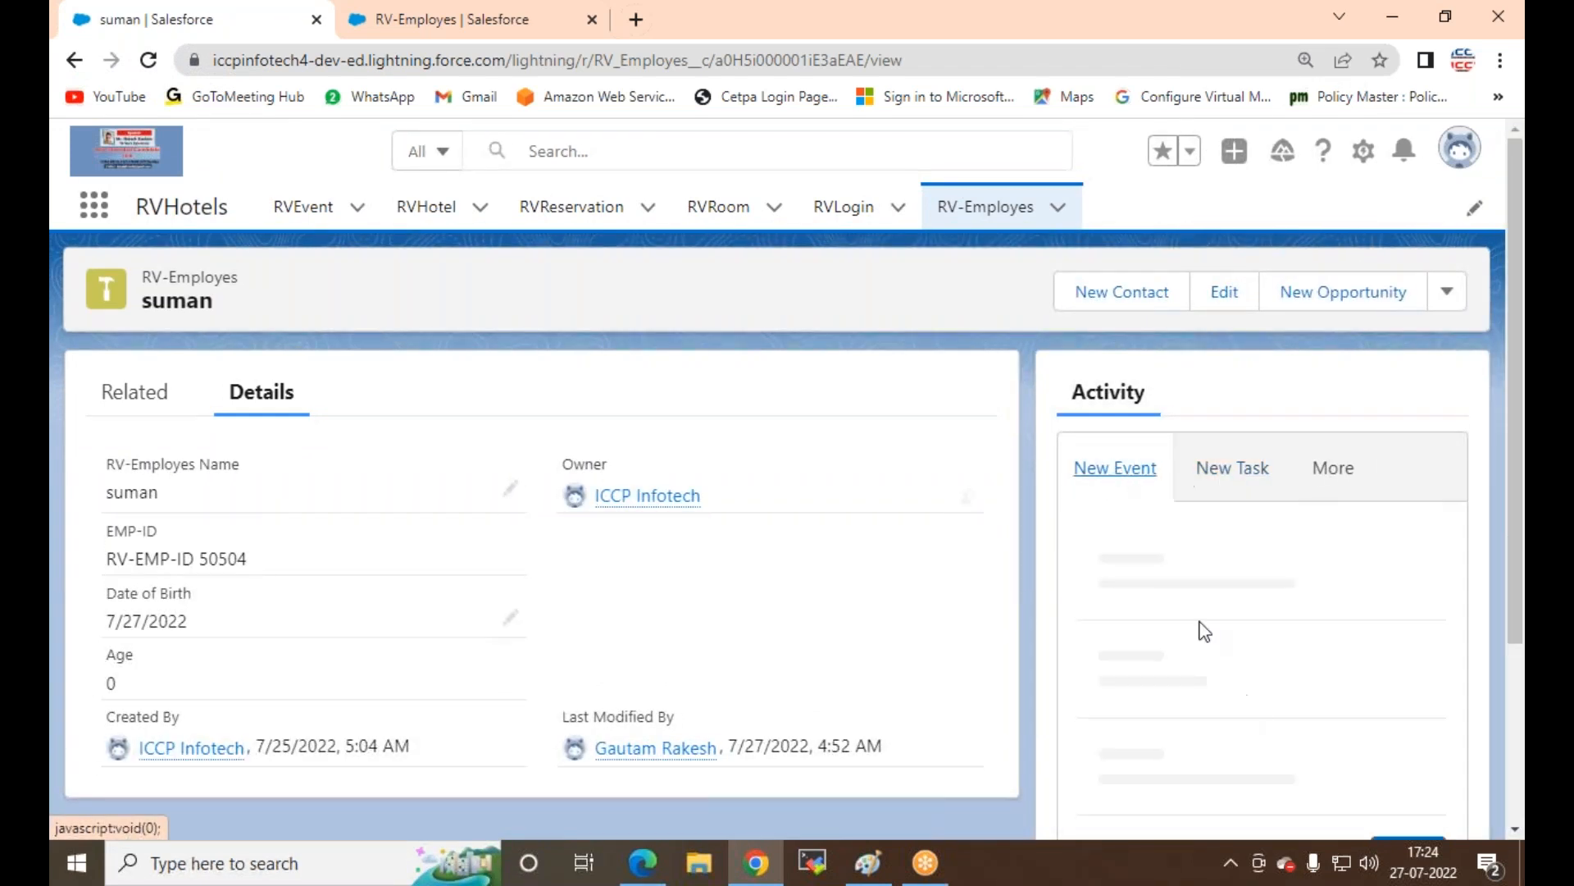
scroll(1199, 631, "down", 4)
scroll(1199, 631, "down", 4)
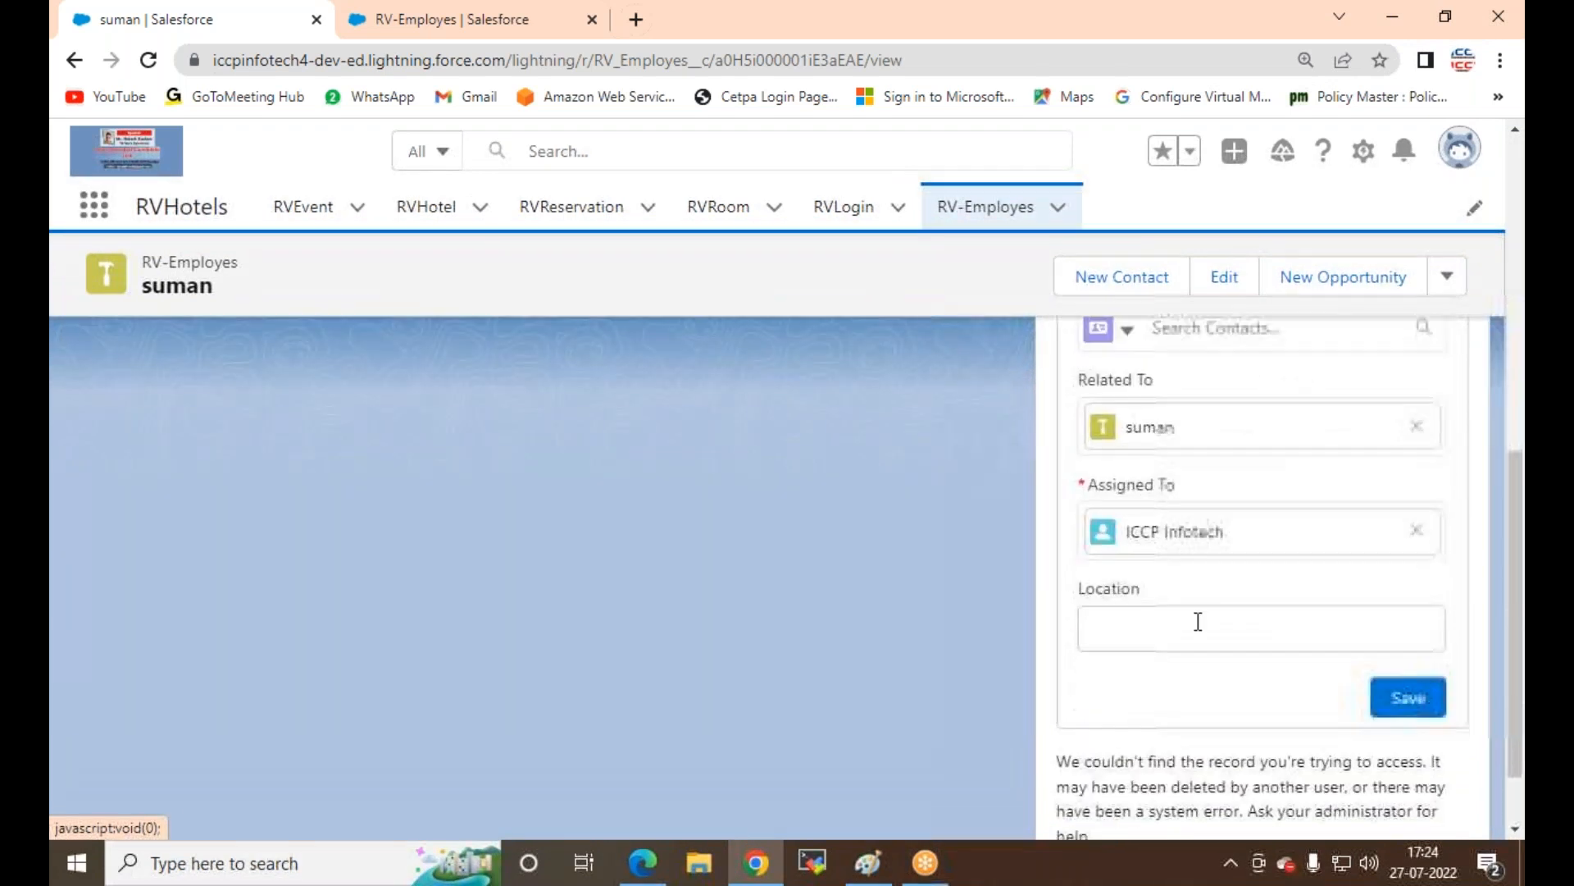
Step: Remove the employee from Related To, try user1, then leave Related To empty
left_click(1418, 426)
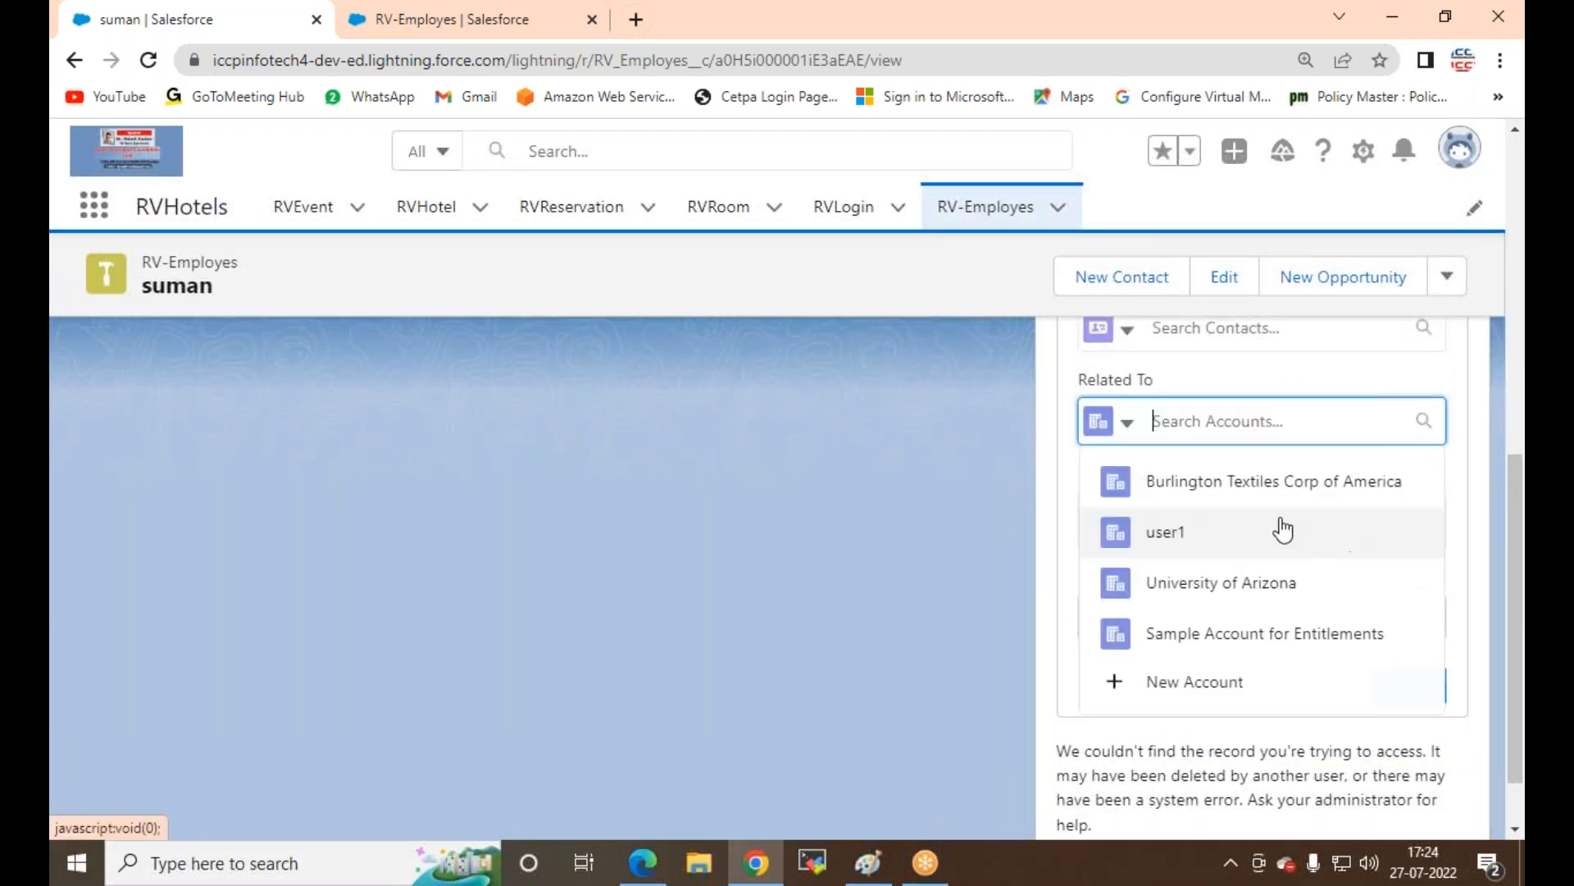
left_click(1164, 537)
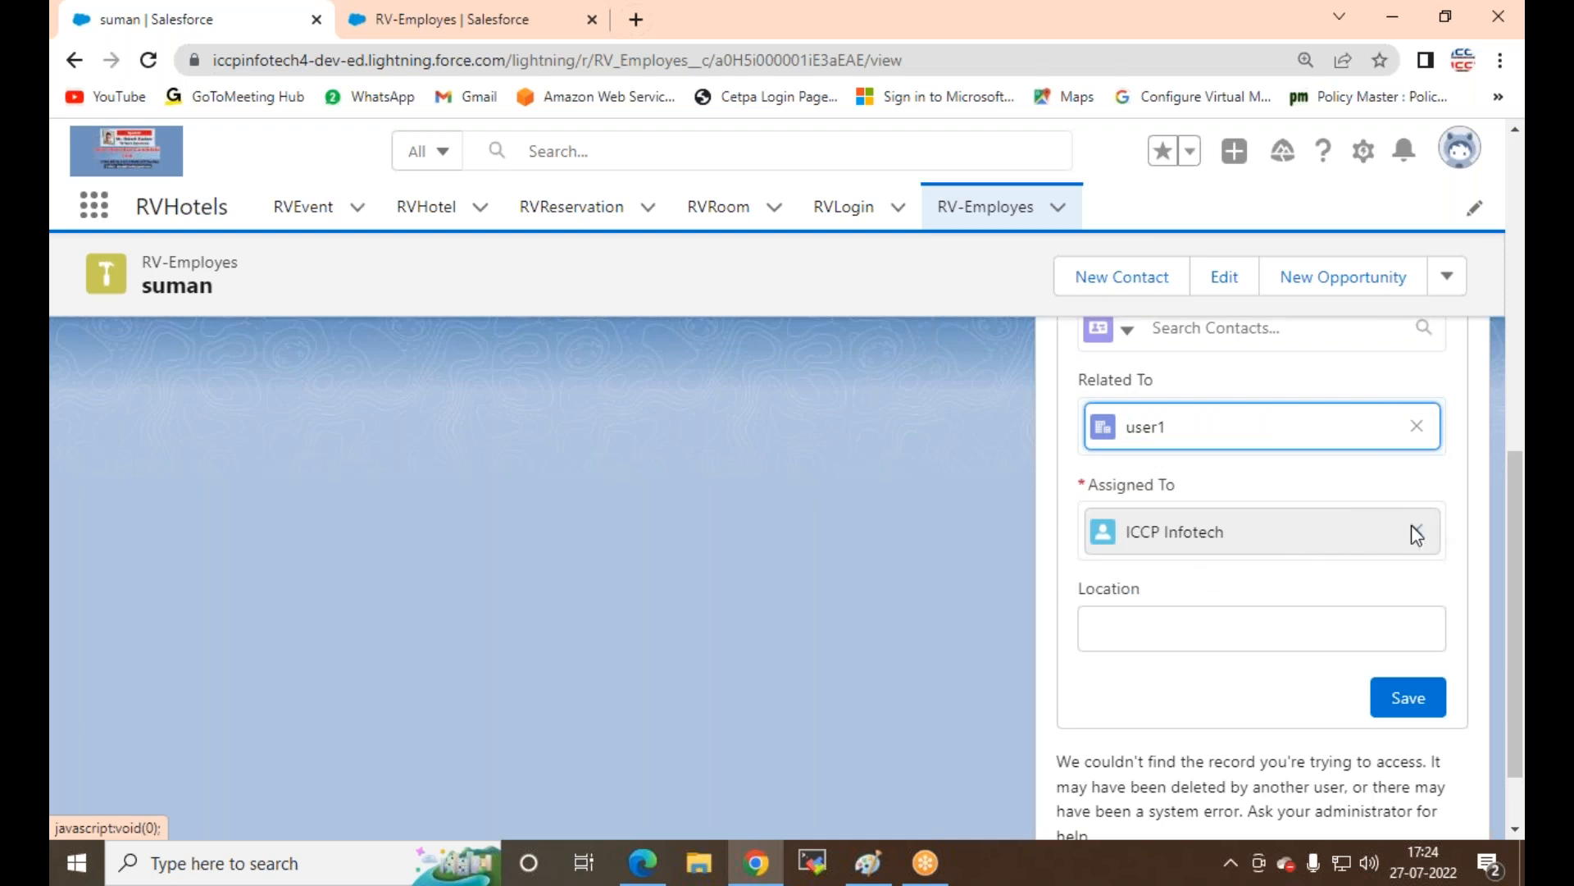
left_click(1417, 426)
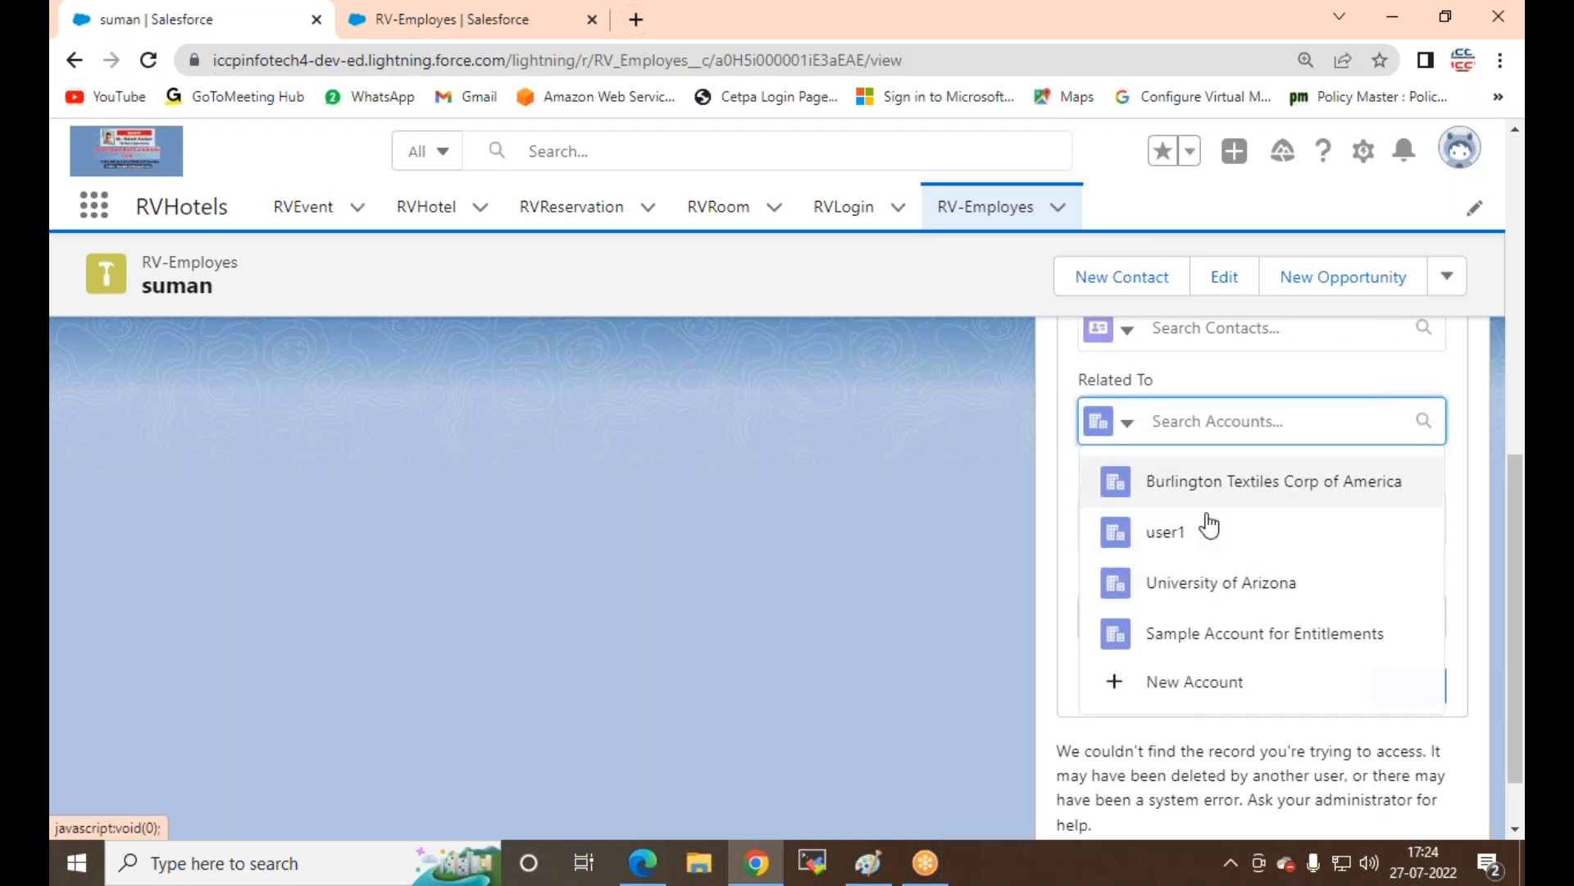
scroll(1189, 584, "up", 3)
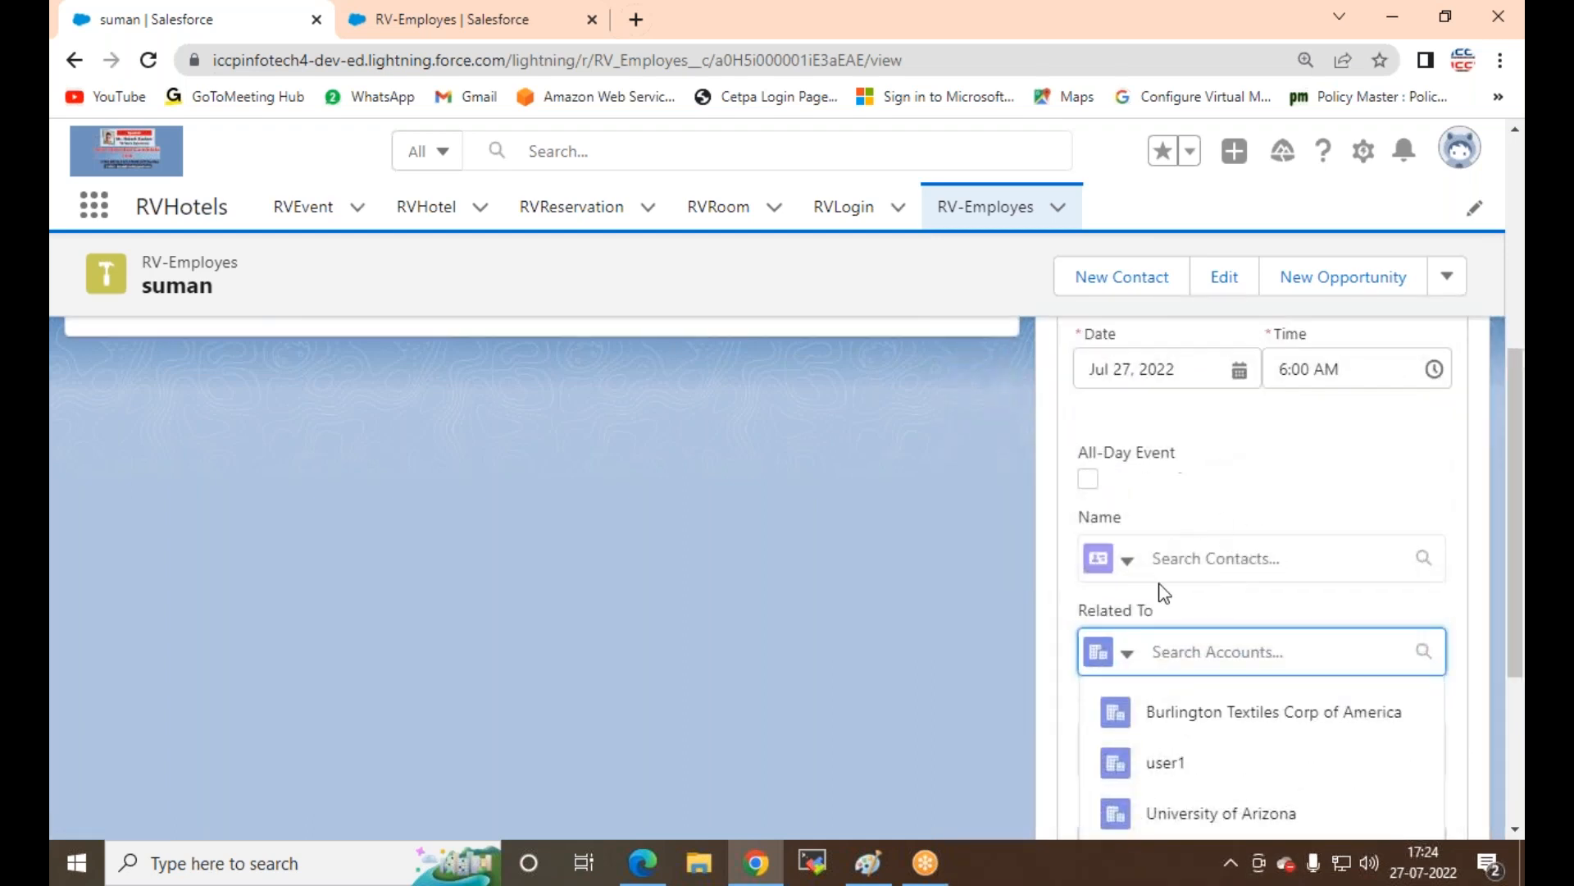
left_click(756, 497)
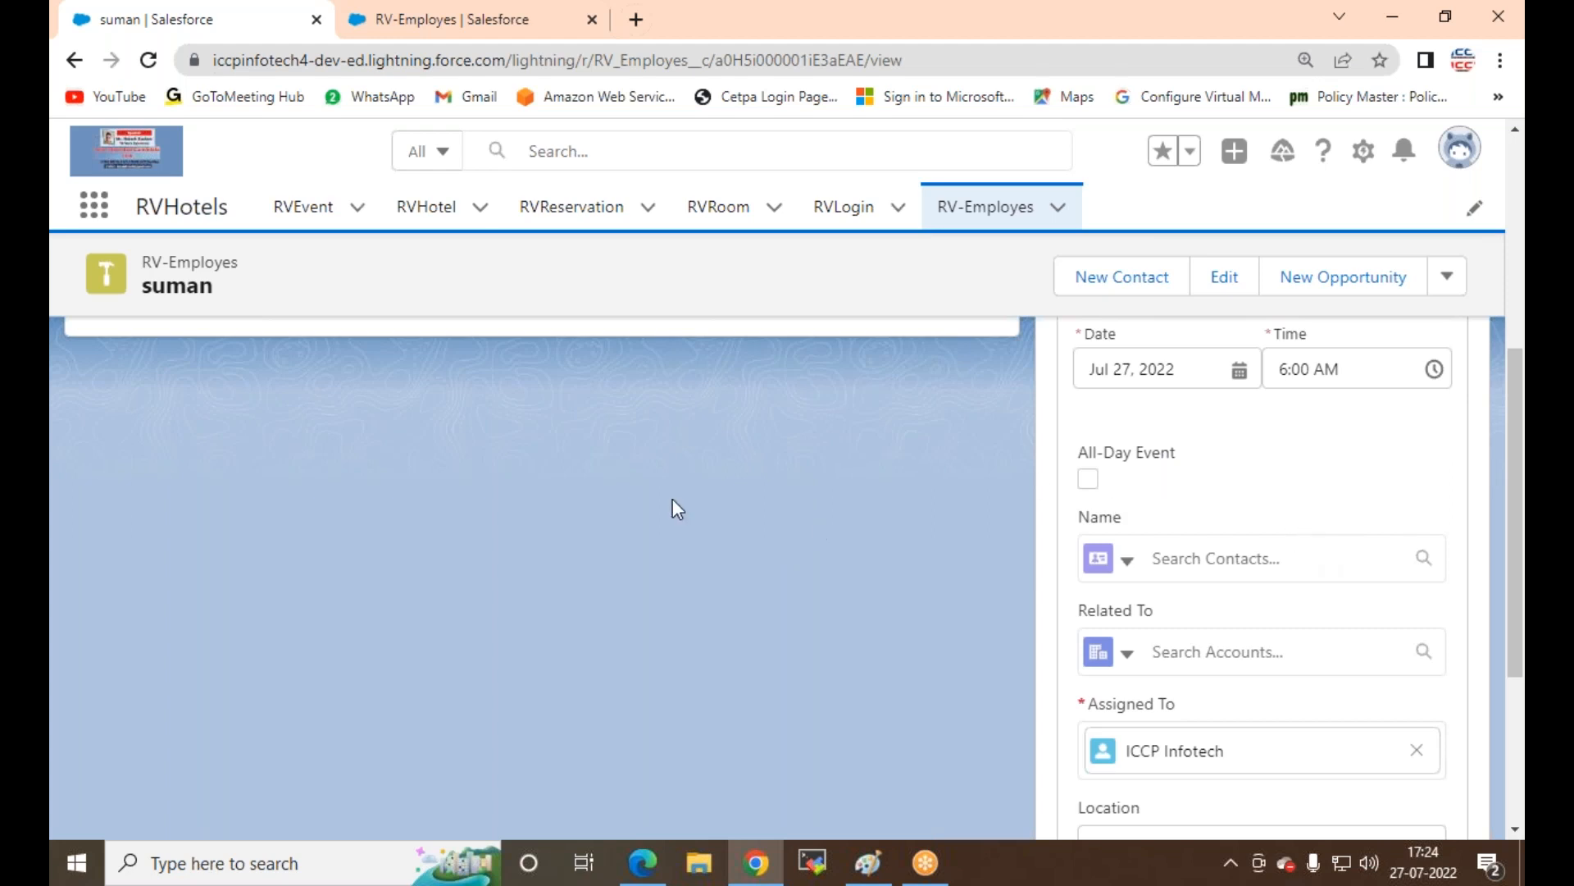
scroll(664, 498, "up", 4)
Step: Scroll back to the top of suman's record and switch the Activity panel to New Task
scroll(253, 485, "up", 2)
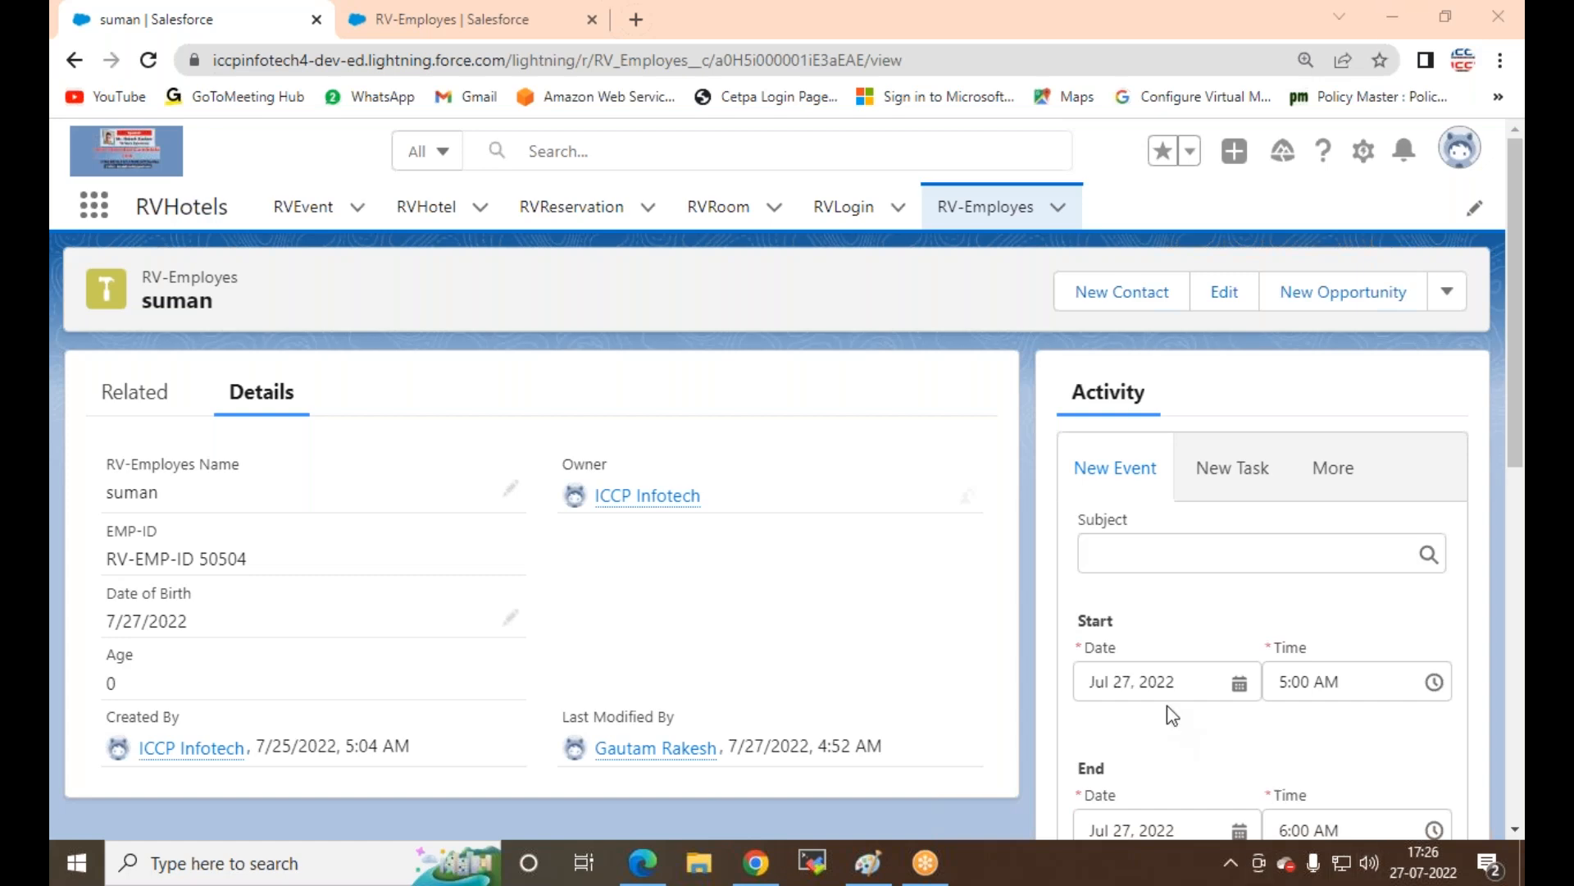
scroll(1168, 706, "down", 4)
scroll(1216, 528, "up", 4)
left_click(1225, 475)
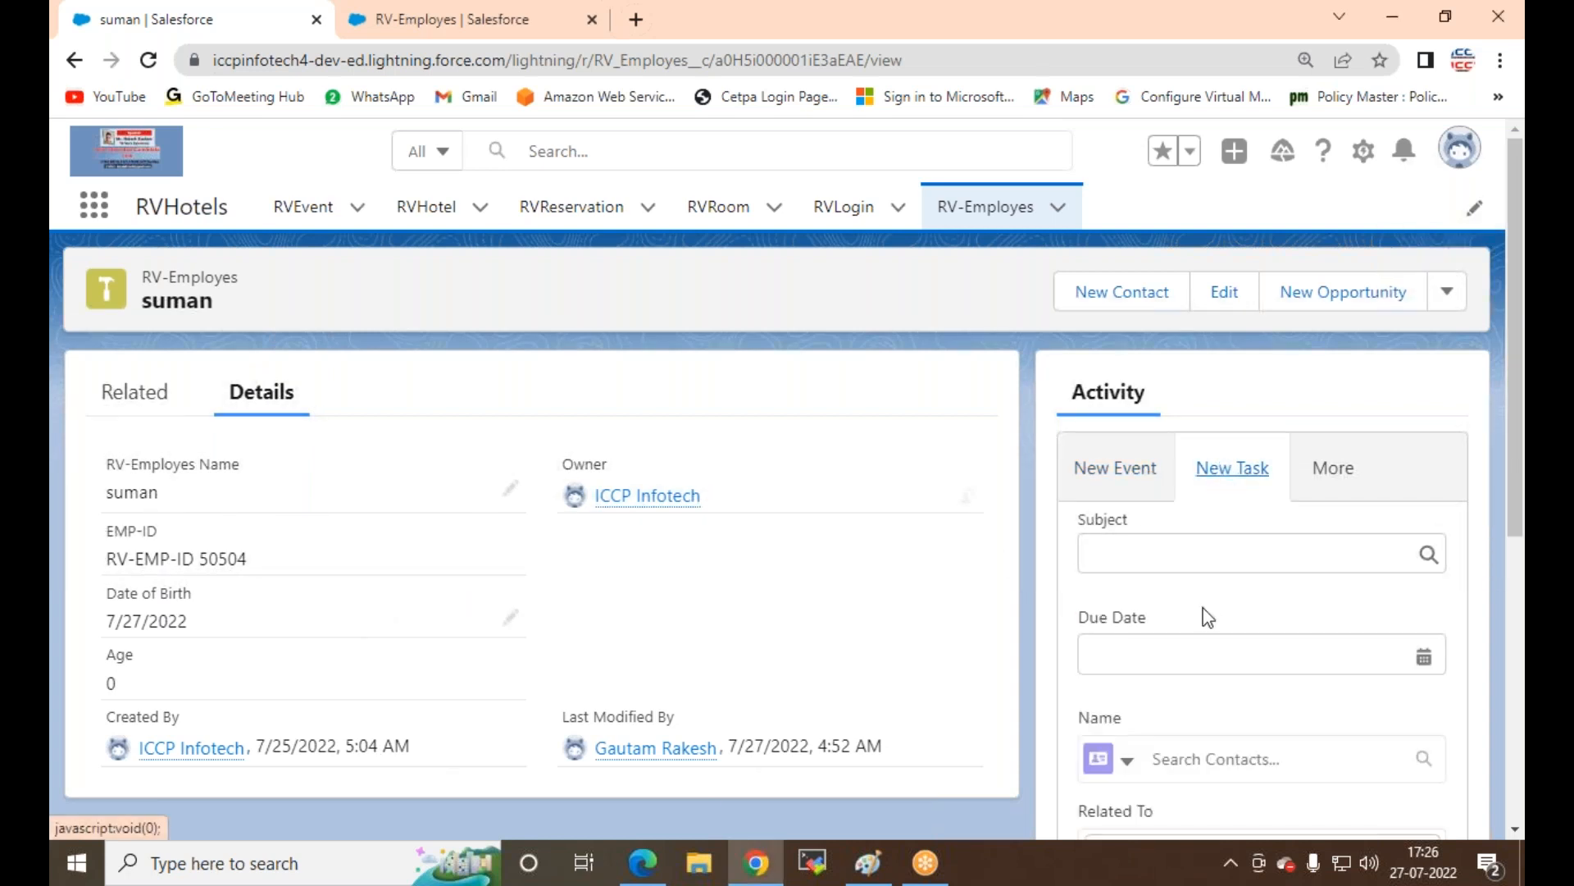
Step: Start an email from the record to the recipient's address with subject 'This is my test event'
left_click(1330, 476)
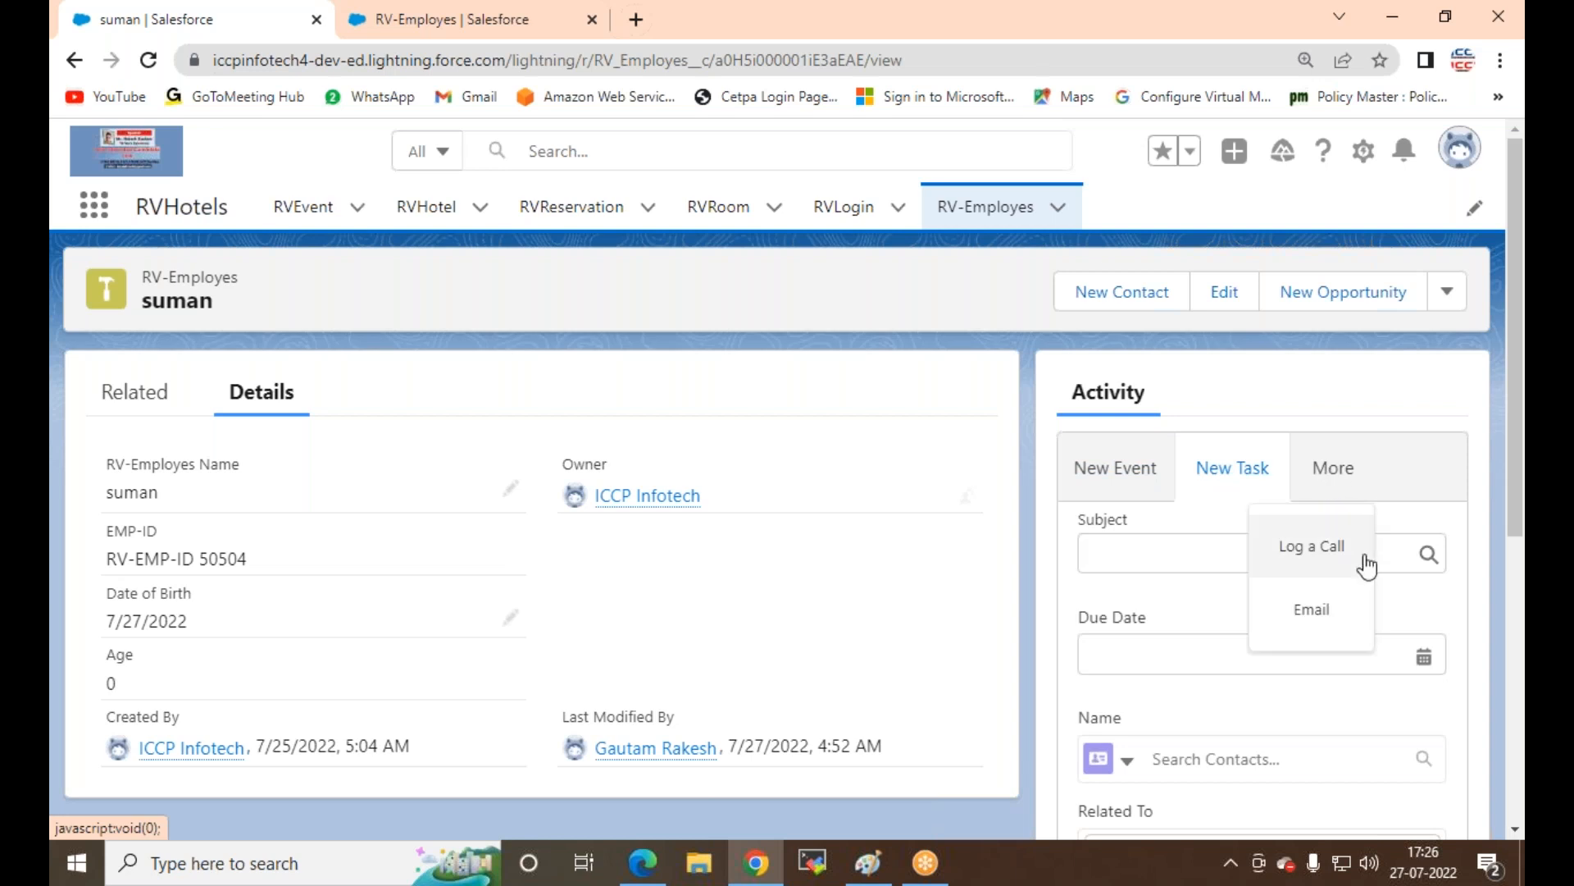
left_click(1311, 608)
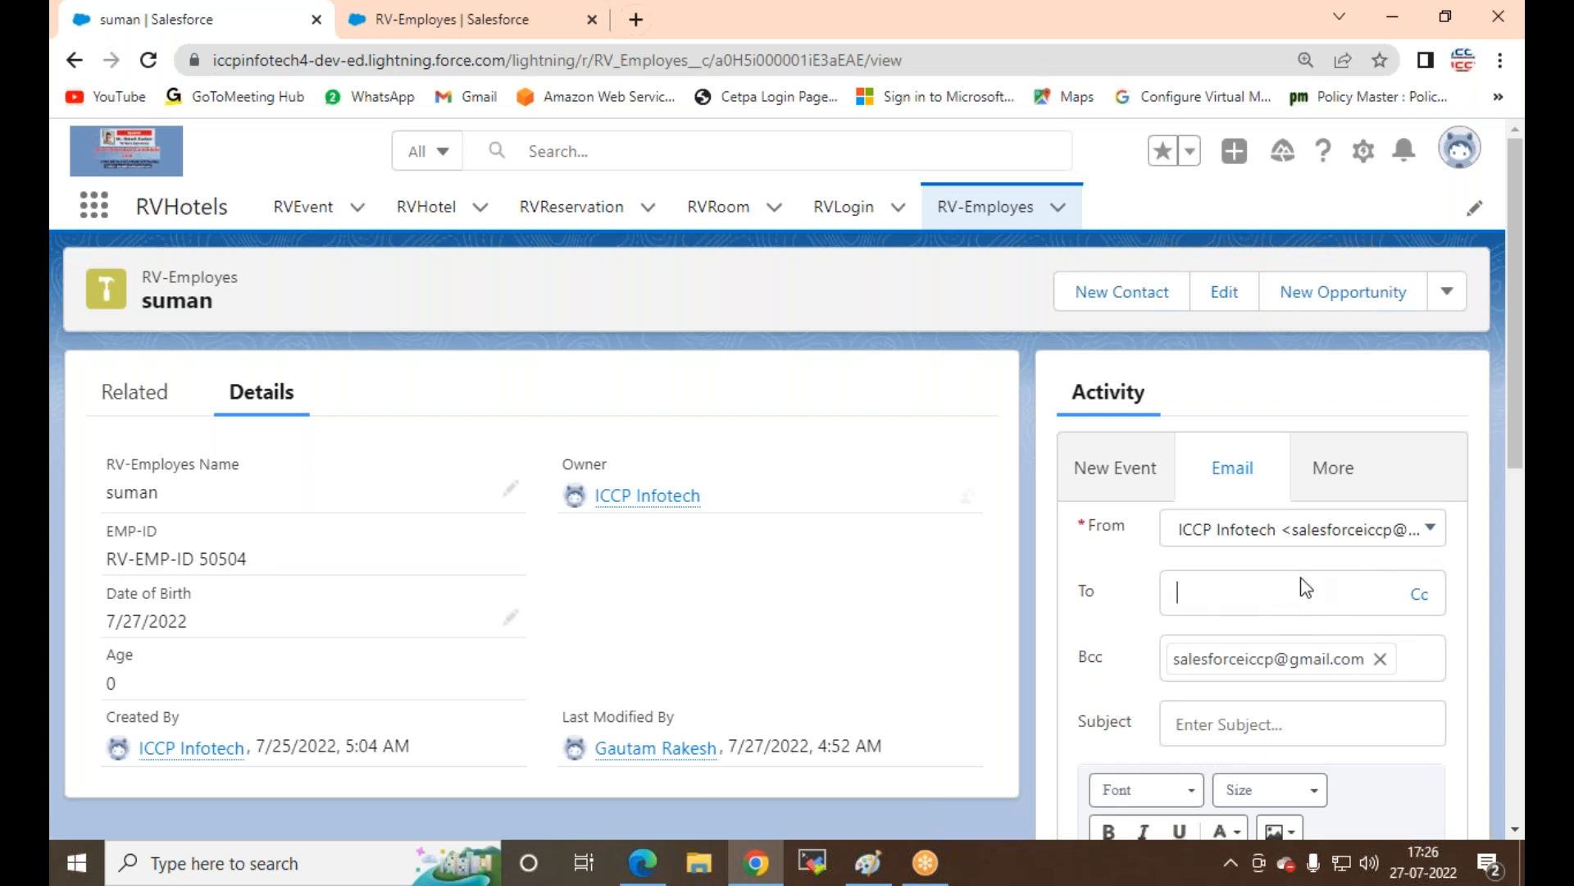
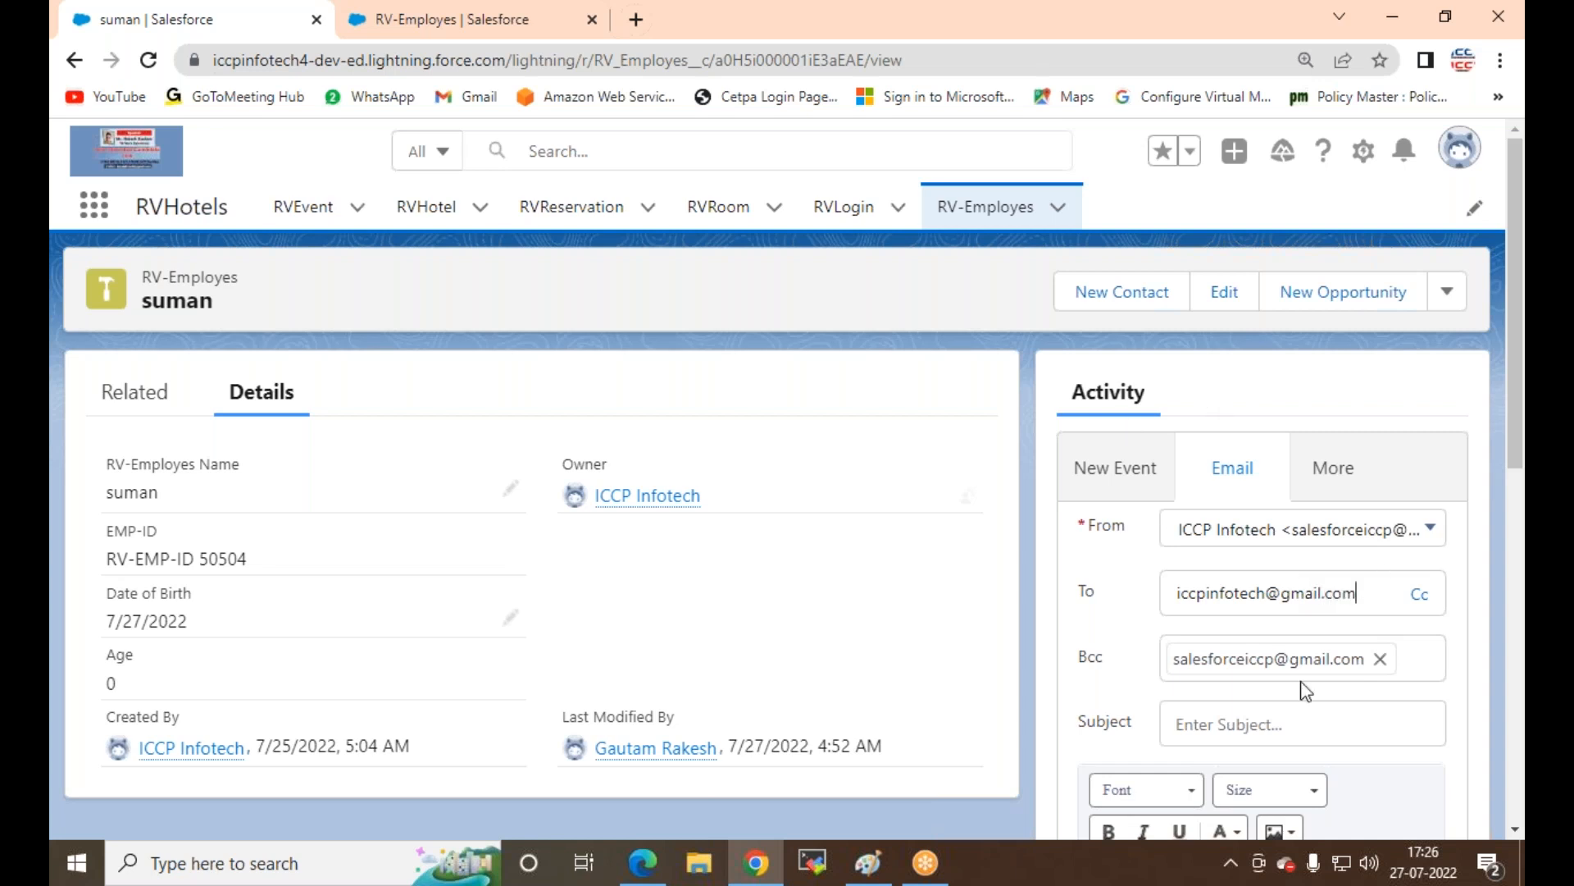
left_click(1299, 726)
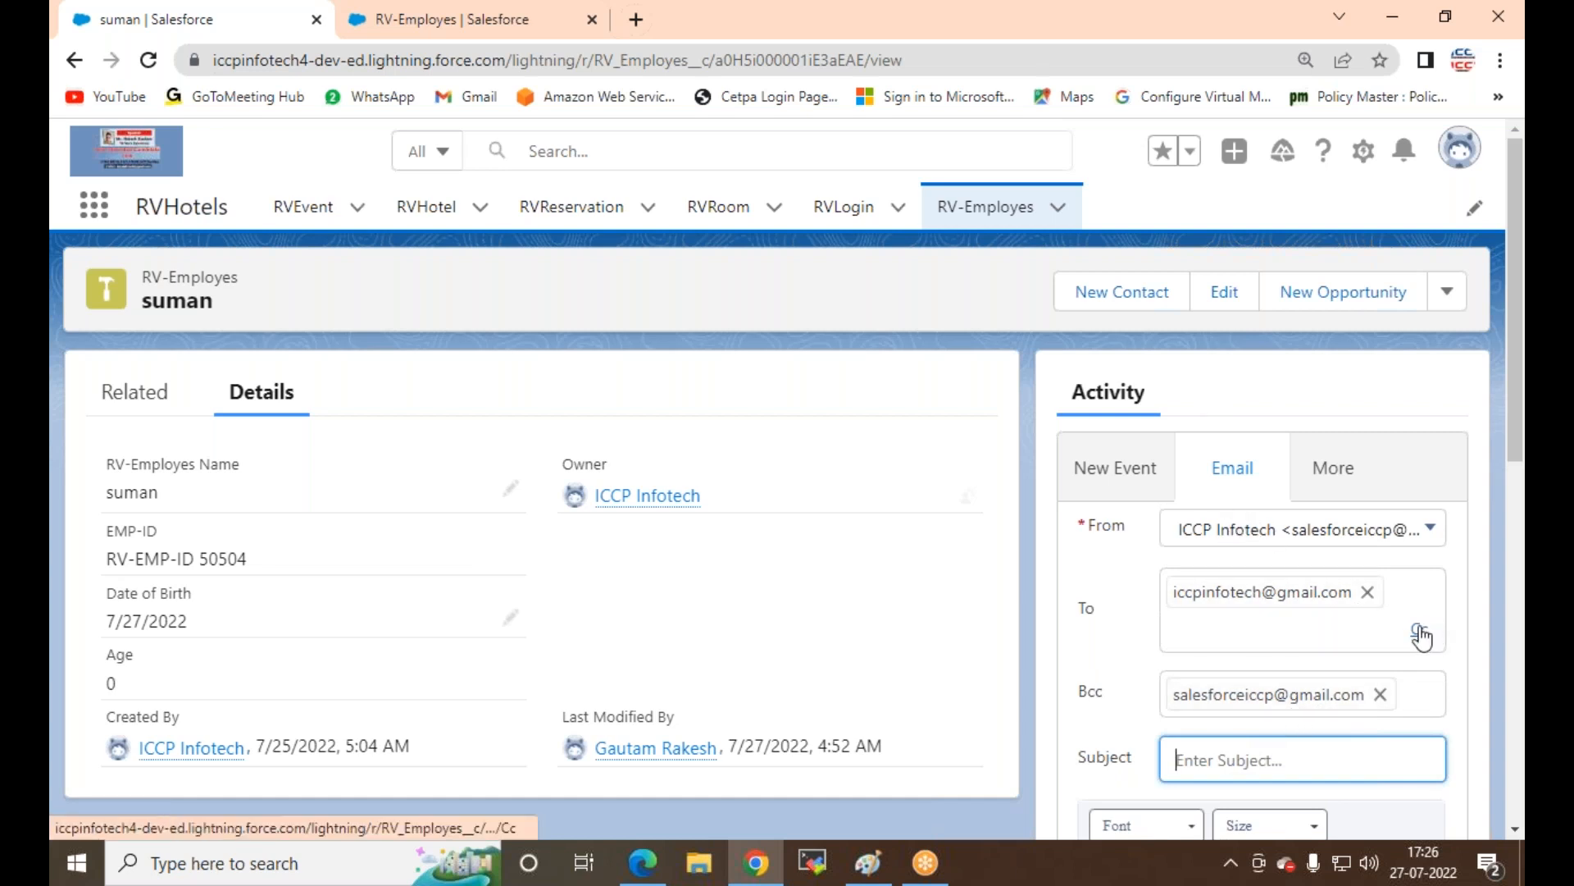
type("This is mu")
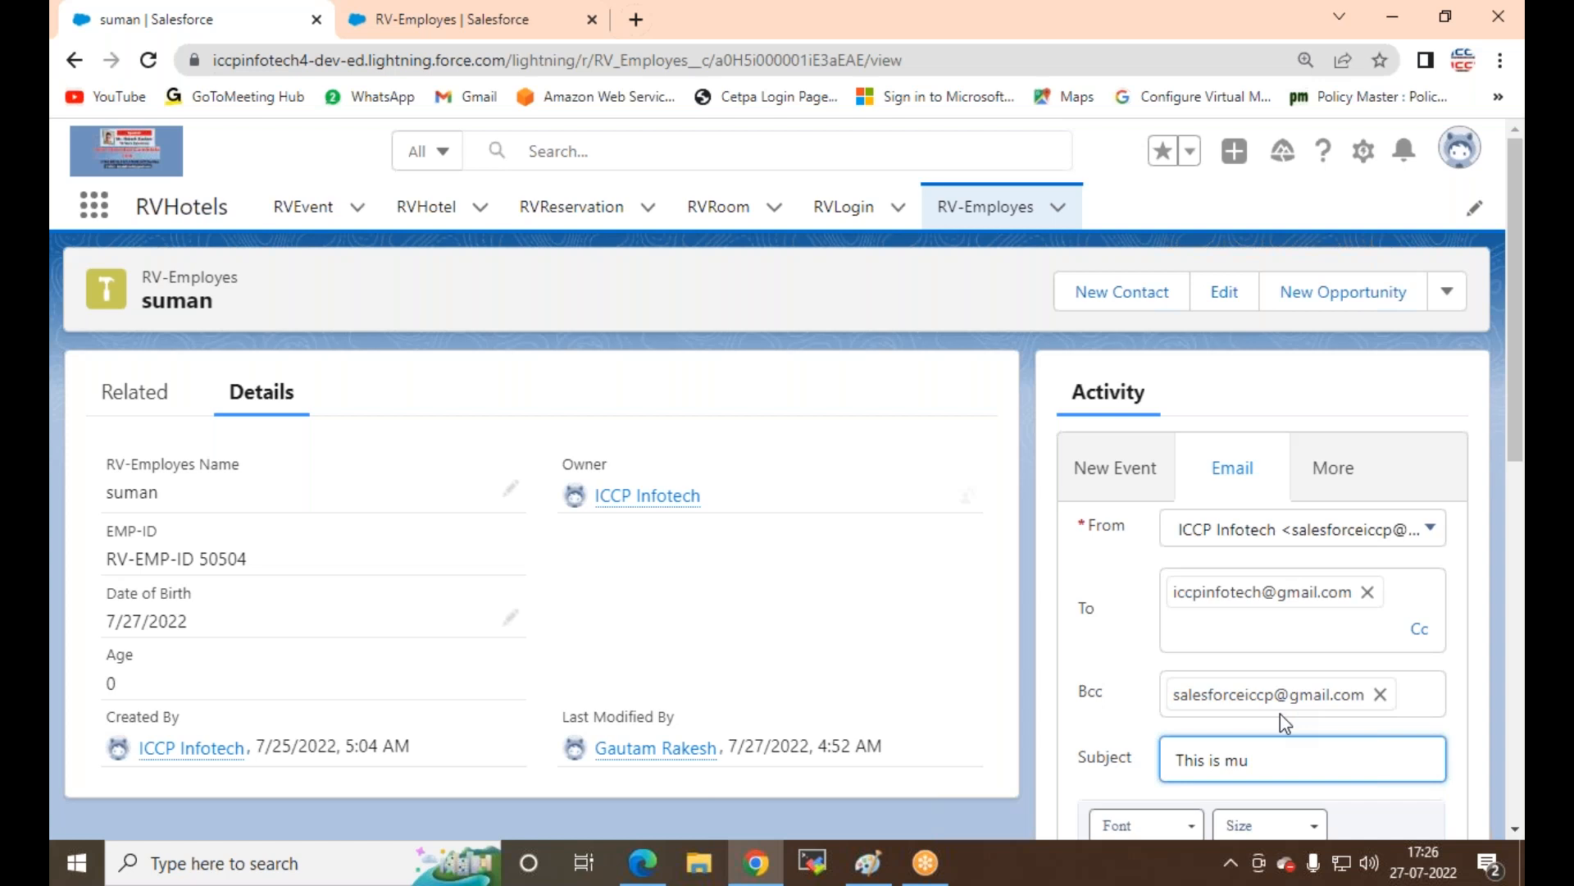
key("BackSpace")
type("y test event")
Step: Turn on bold and type the message body 'heloo'
scroll(1405, 563, "down", 4)
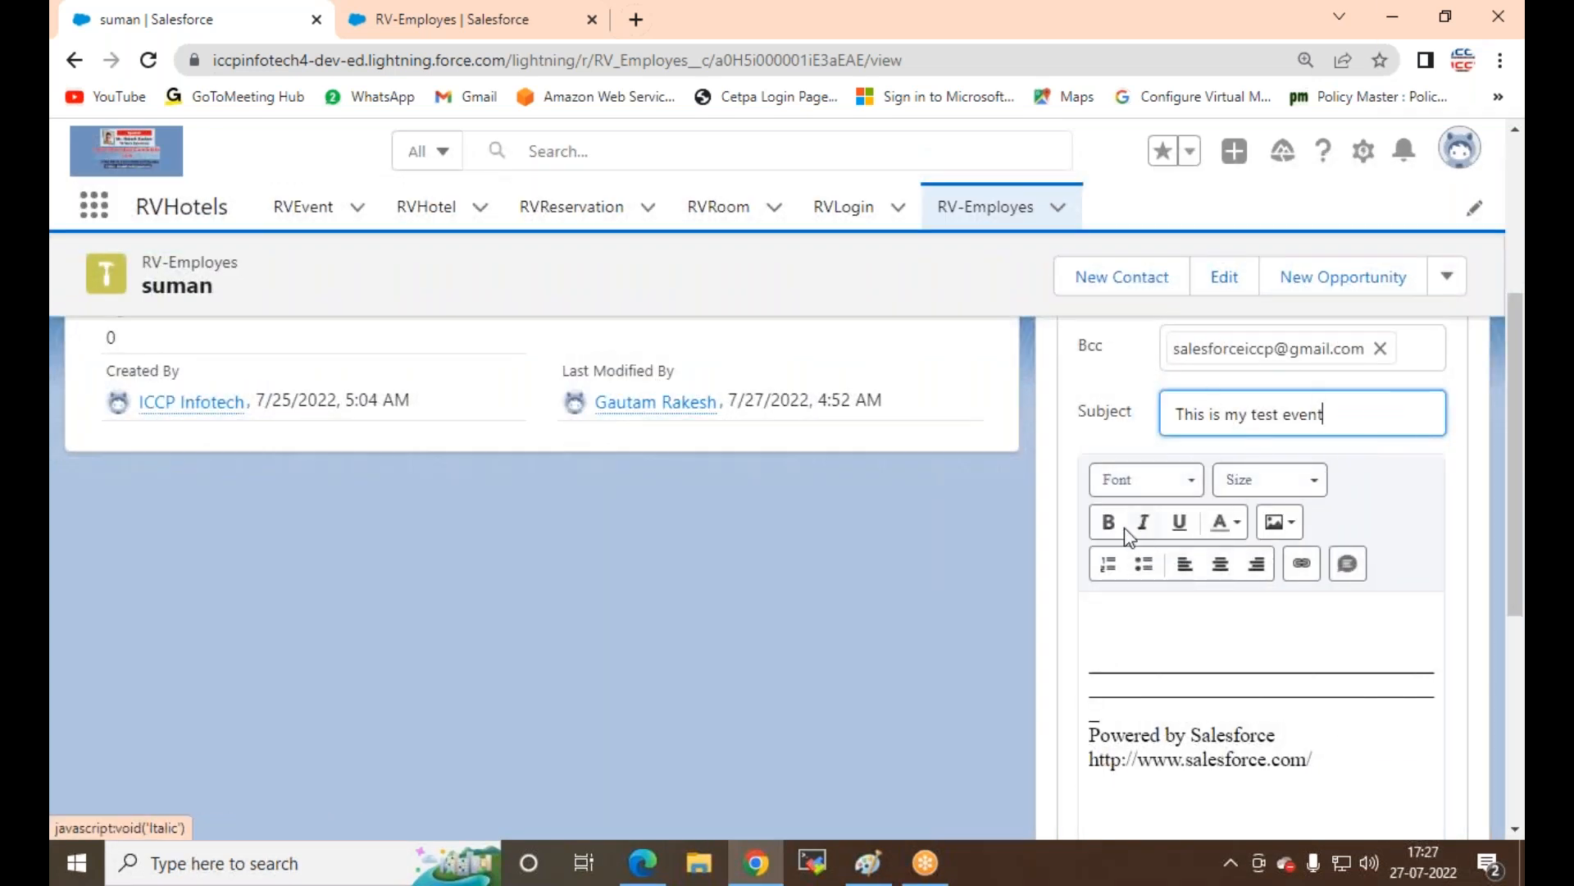
left_click_drag(1351, 416, 1141, 427)
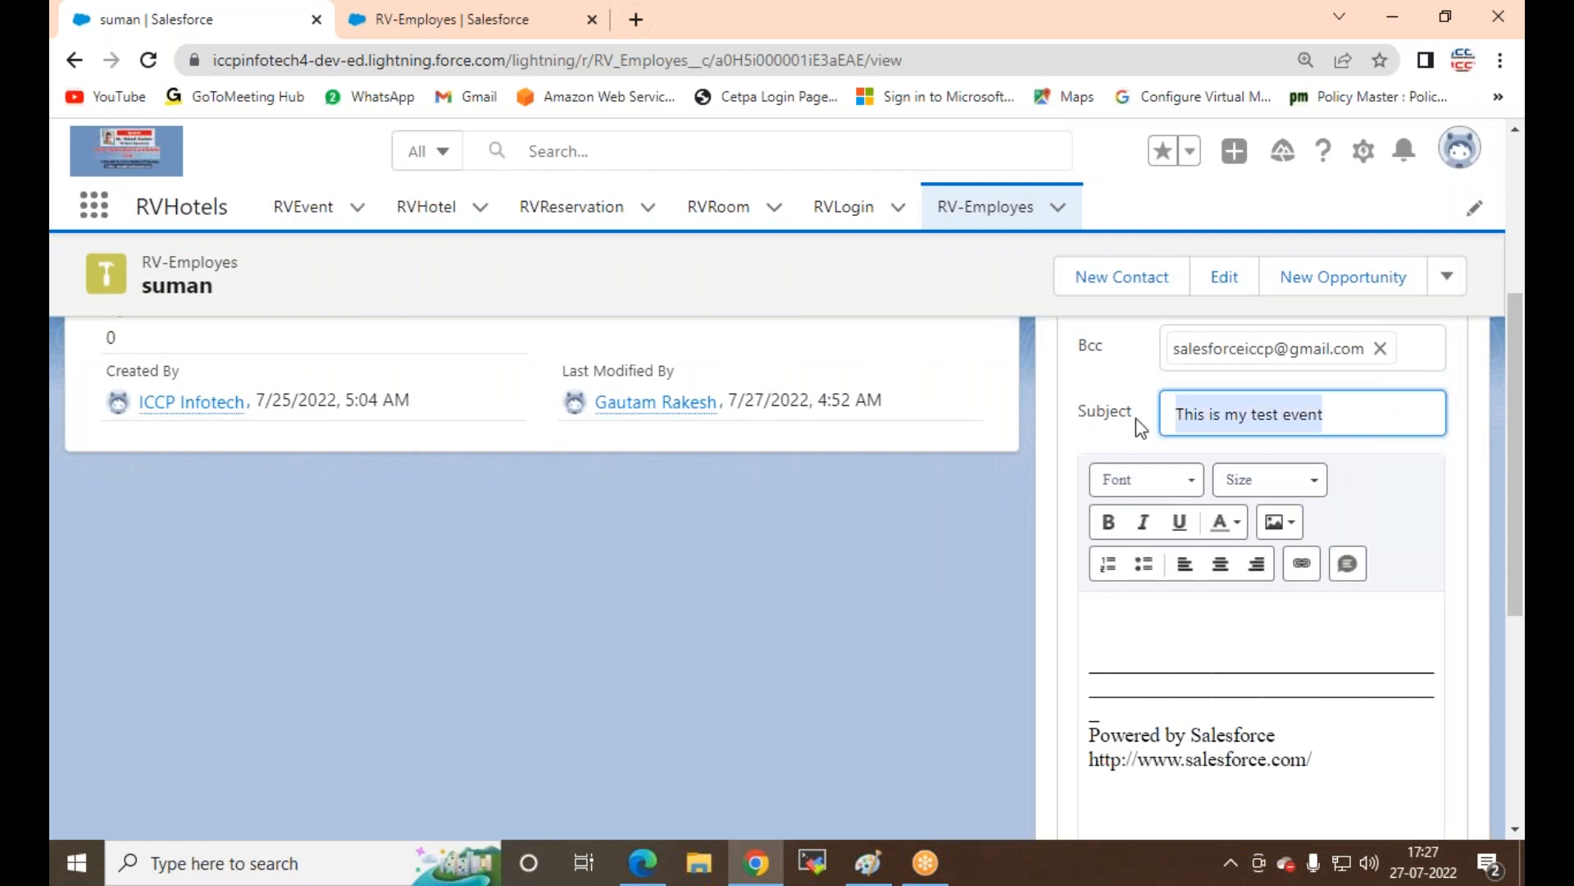
left_click(1109, 523)
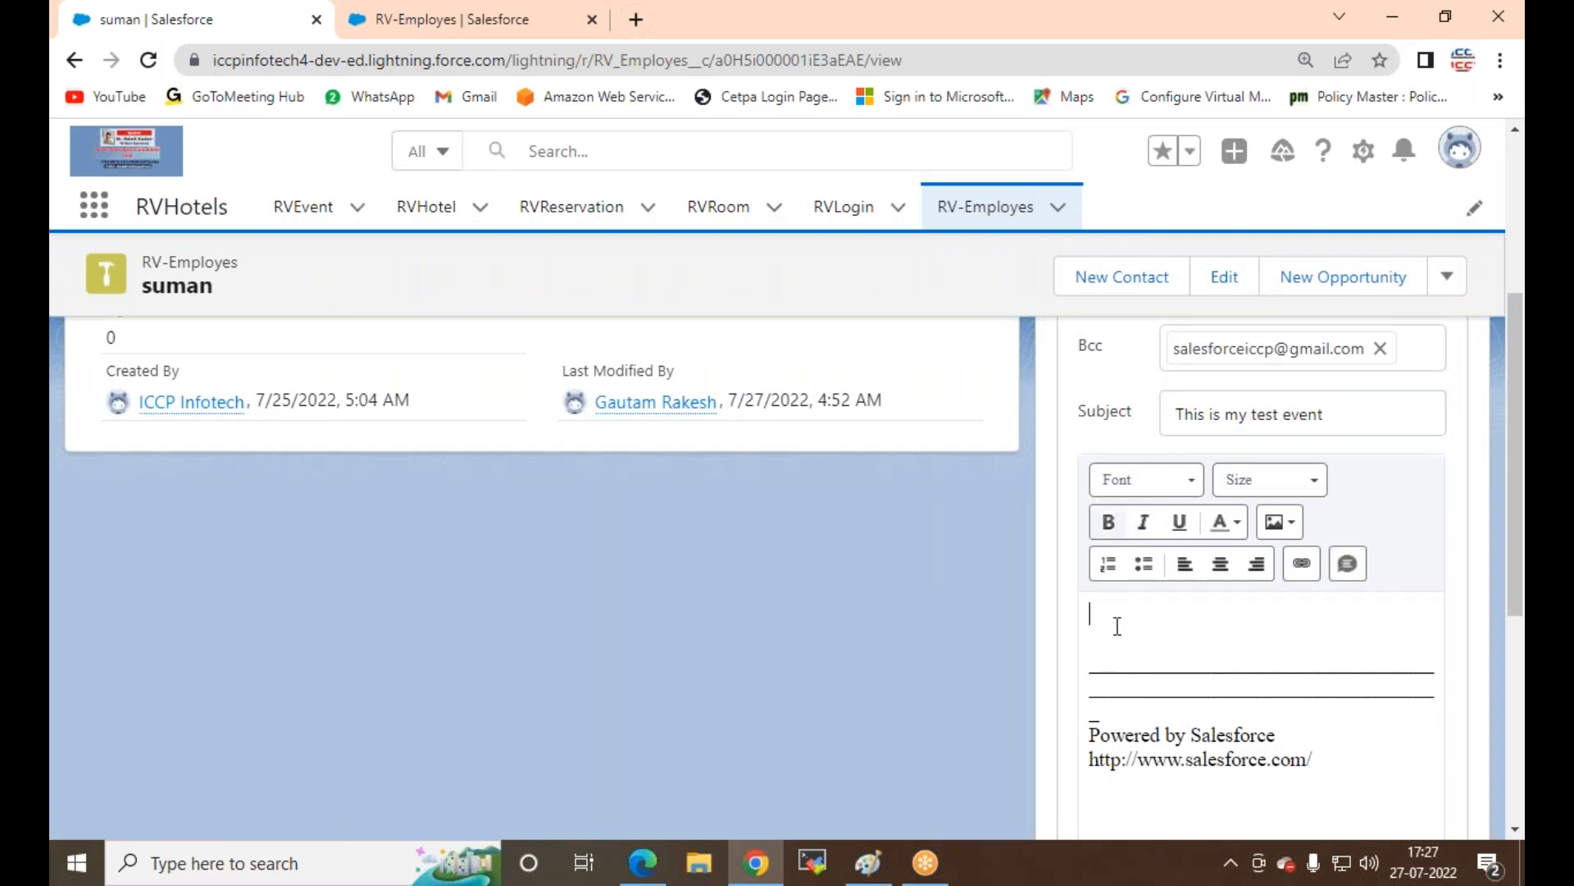
type("heloo how r u")
Step: Remove suman from the email's Related To field and send the email
scroll(1431, 697, "down", 5)
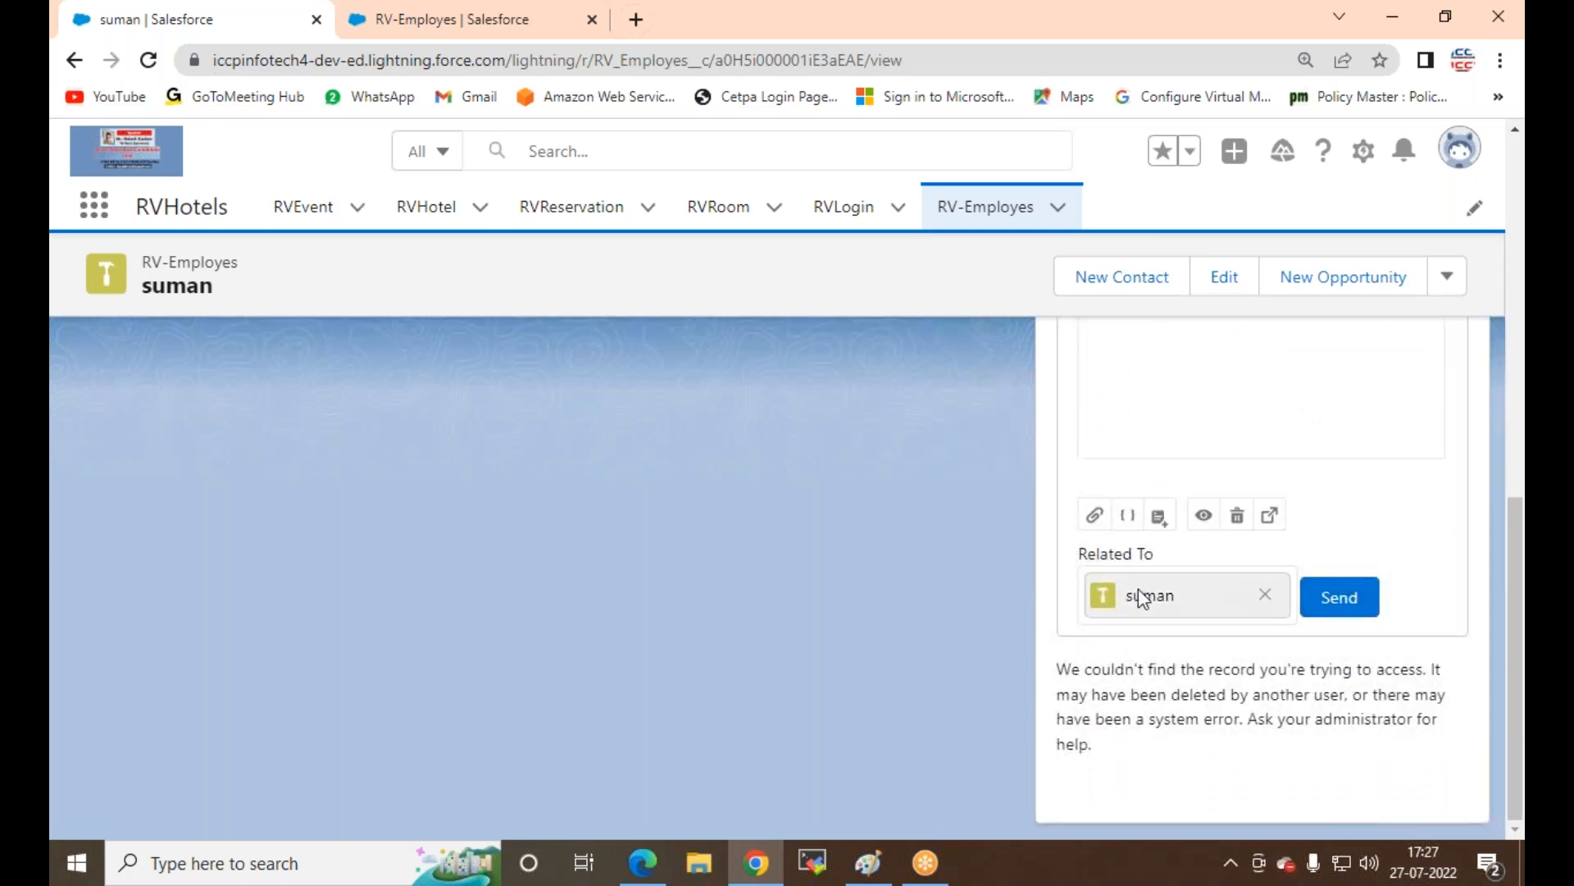
left_click(1265, 596)
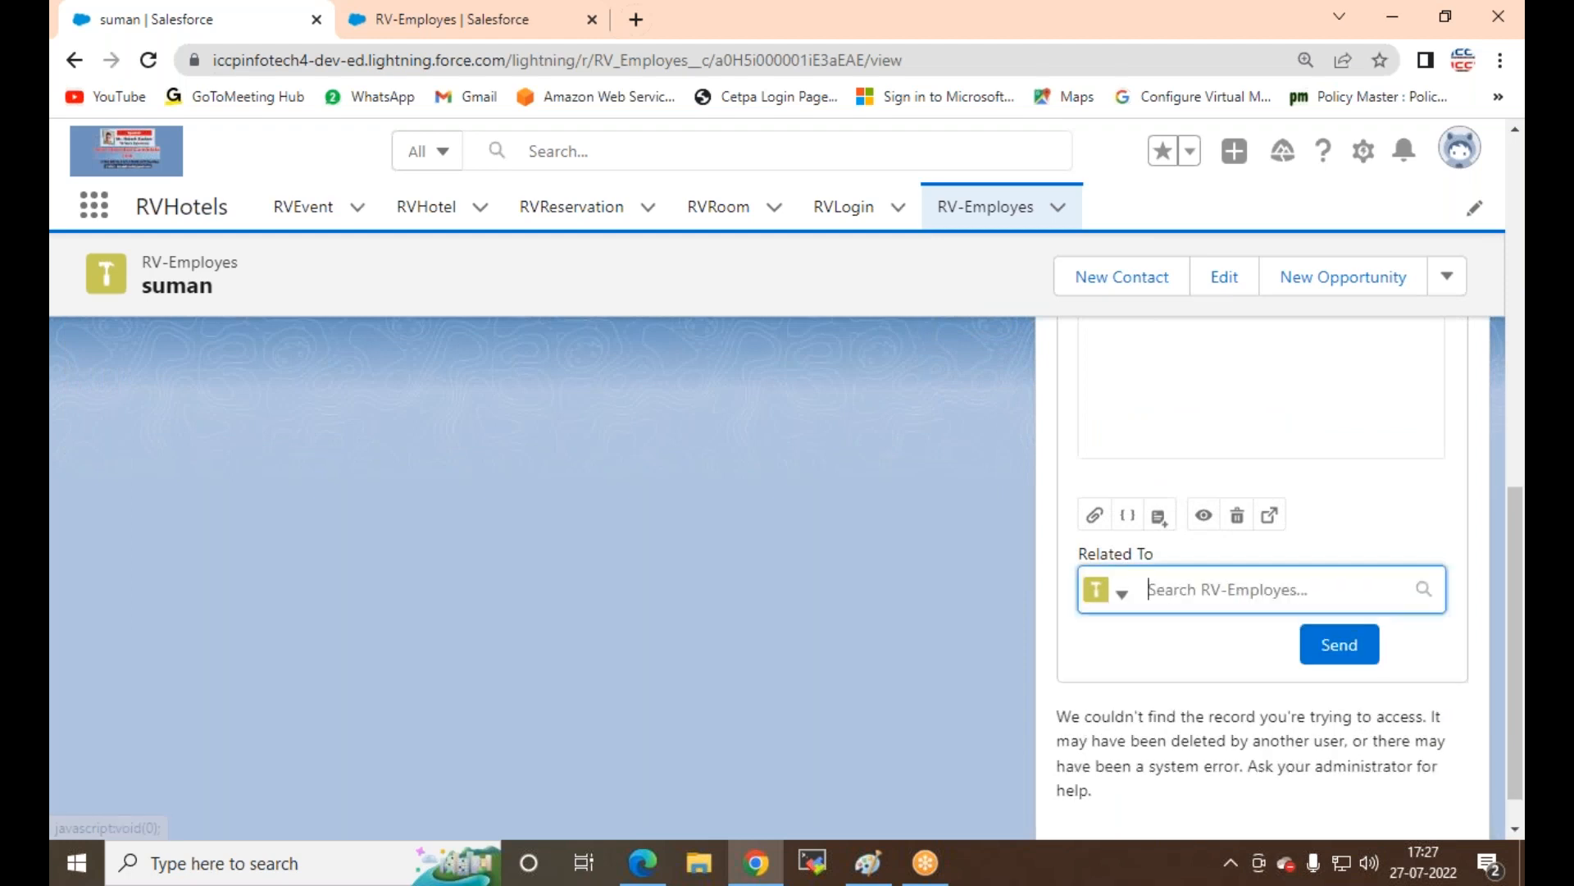
left_click(1417, 592)
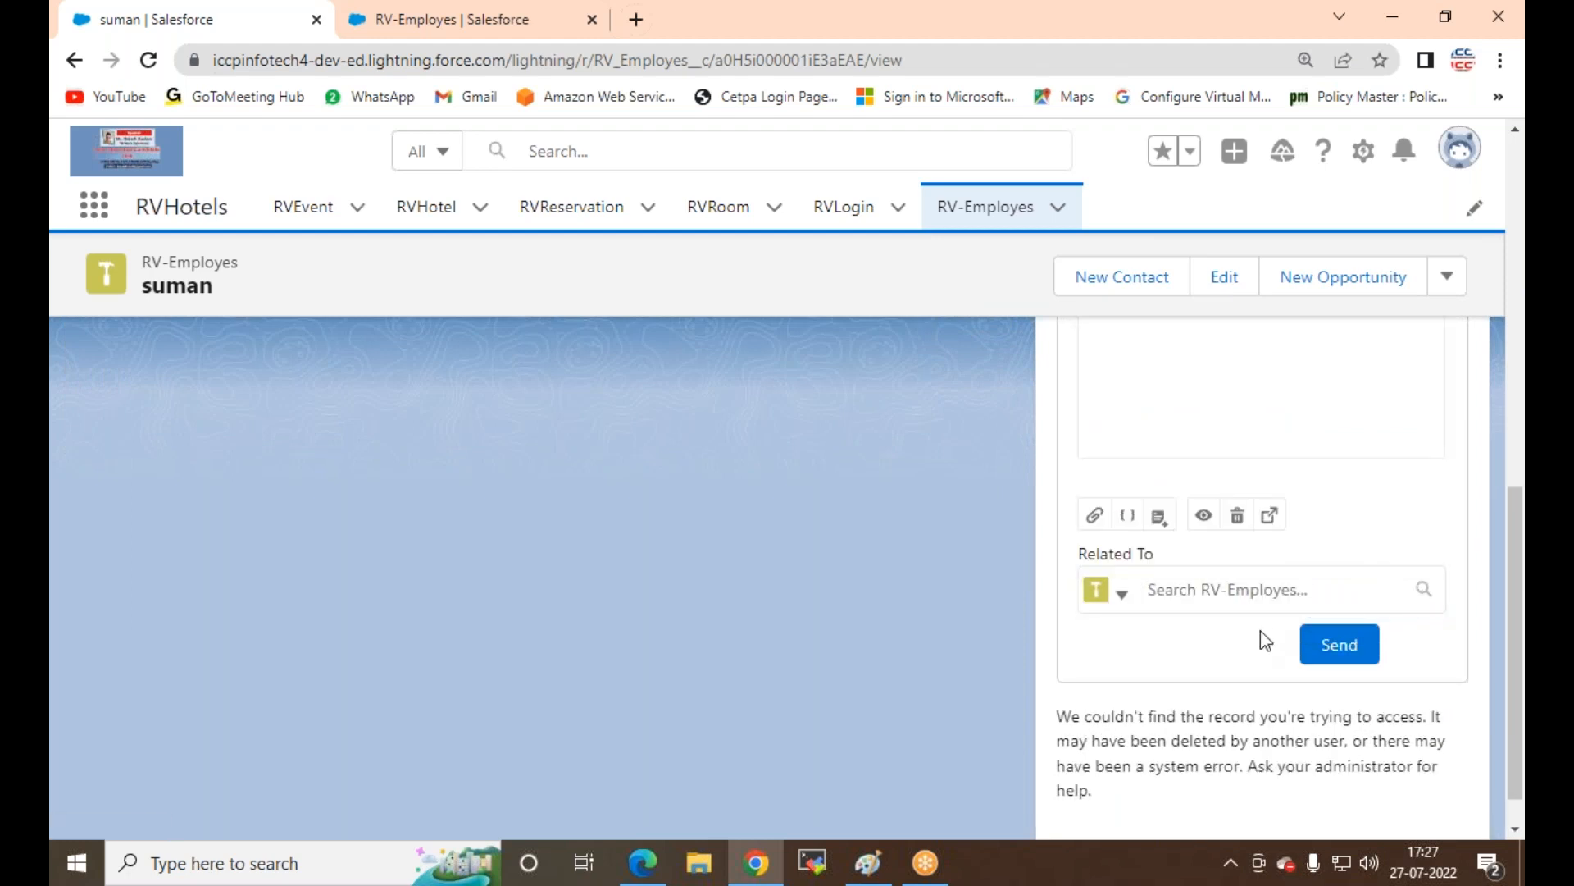
left_click(1314, 645)
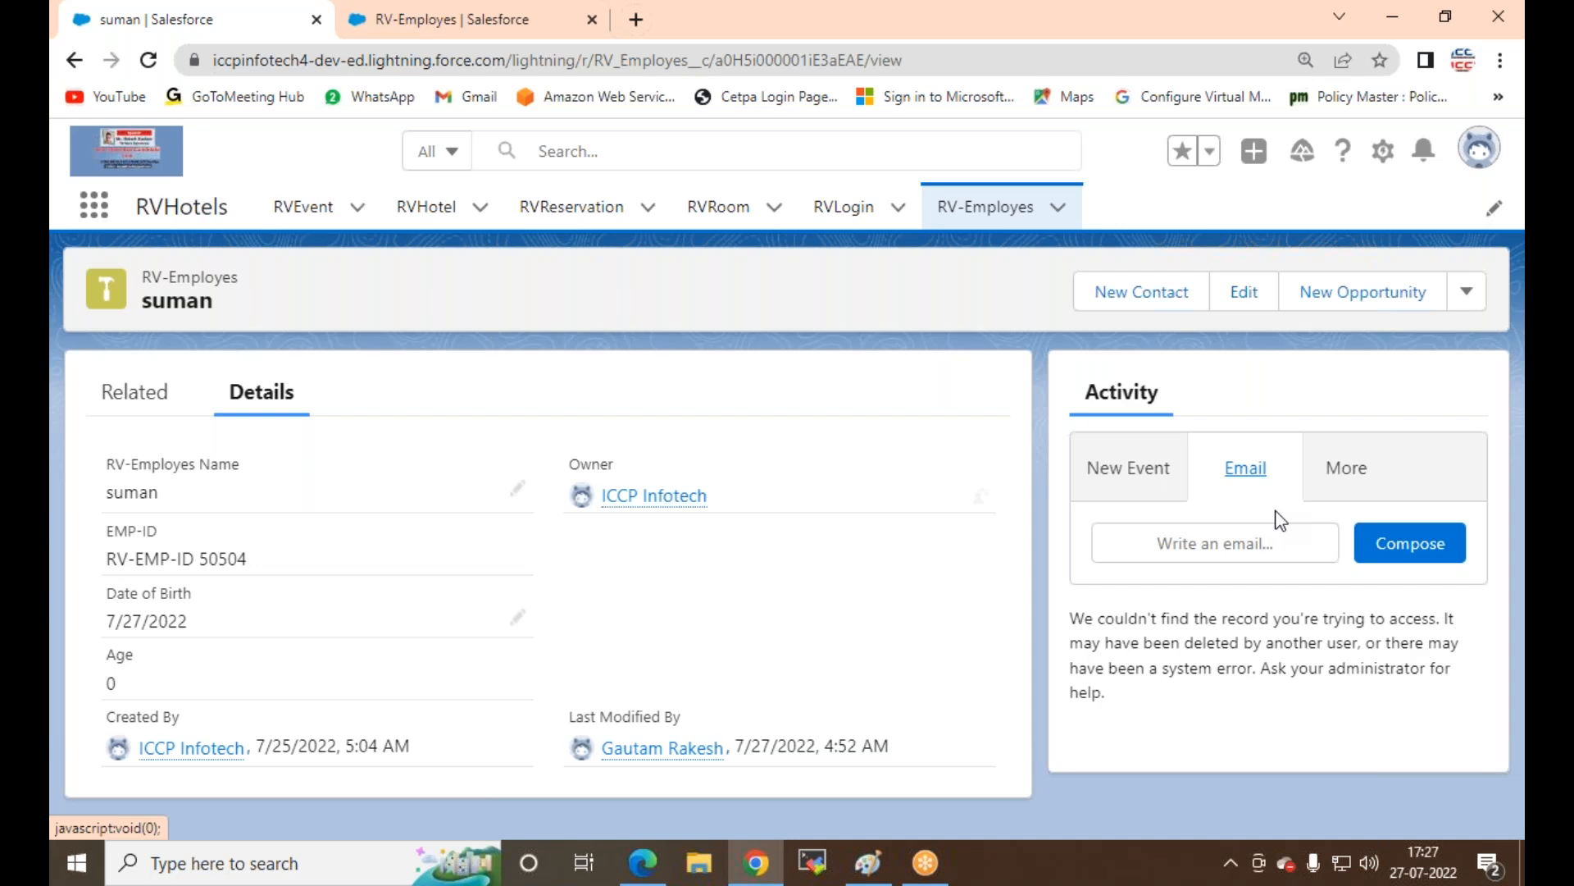
Step: Open Gmail in a new tab and choose to add another Google account
left_click(636, 20)
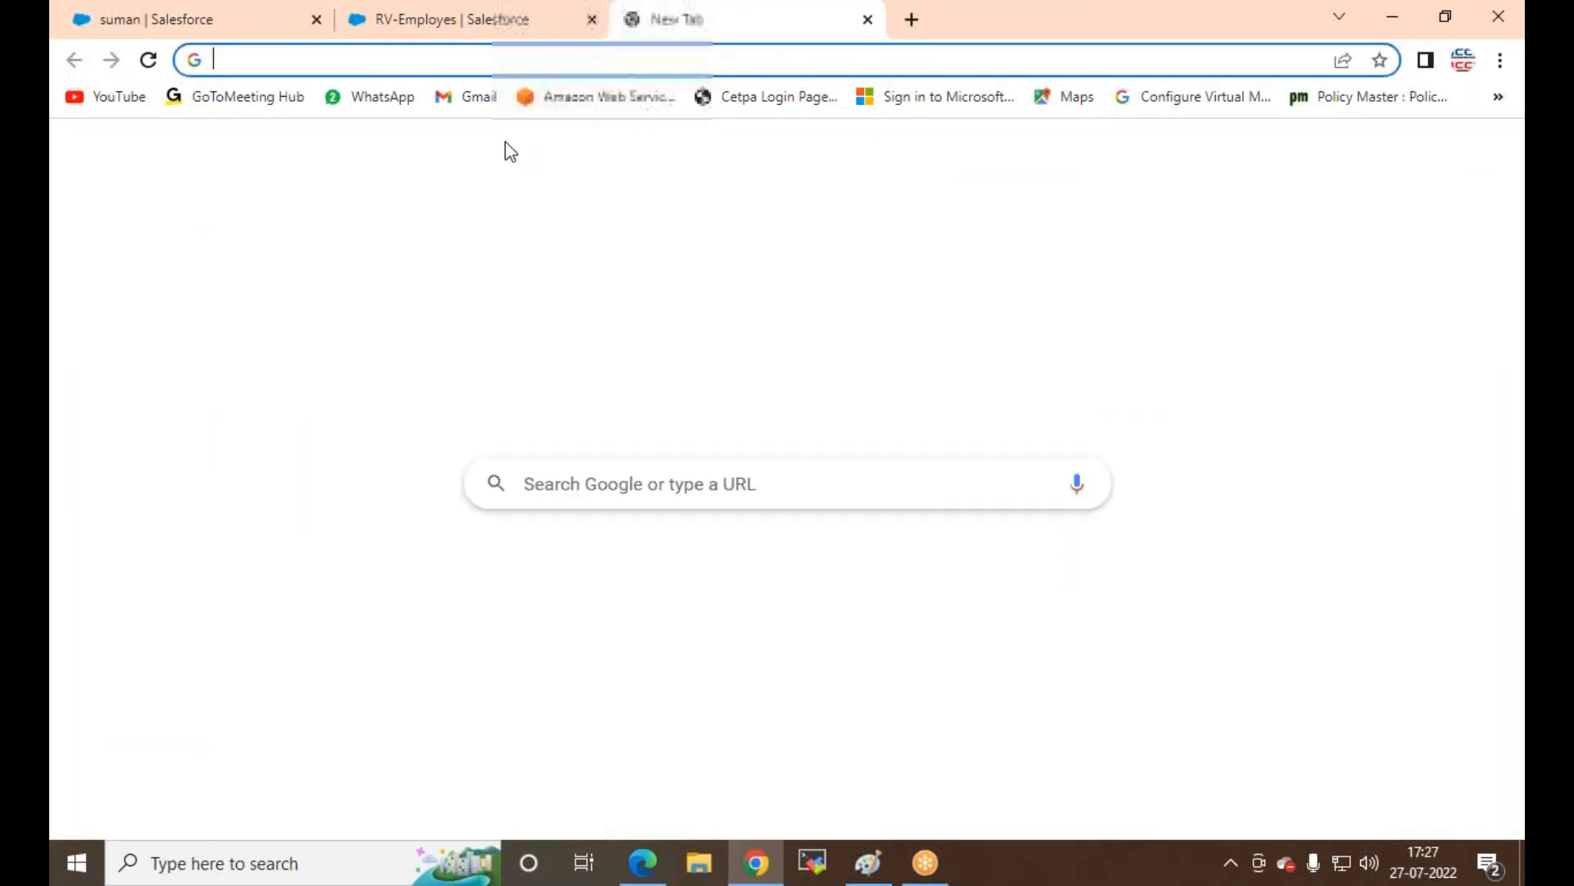
left_click(477, 97)
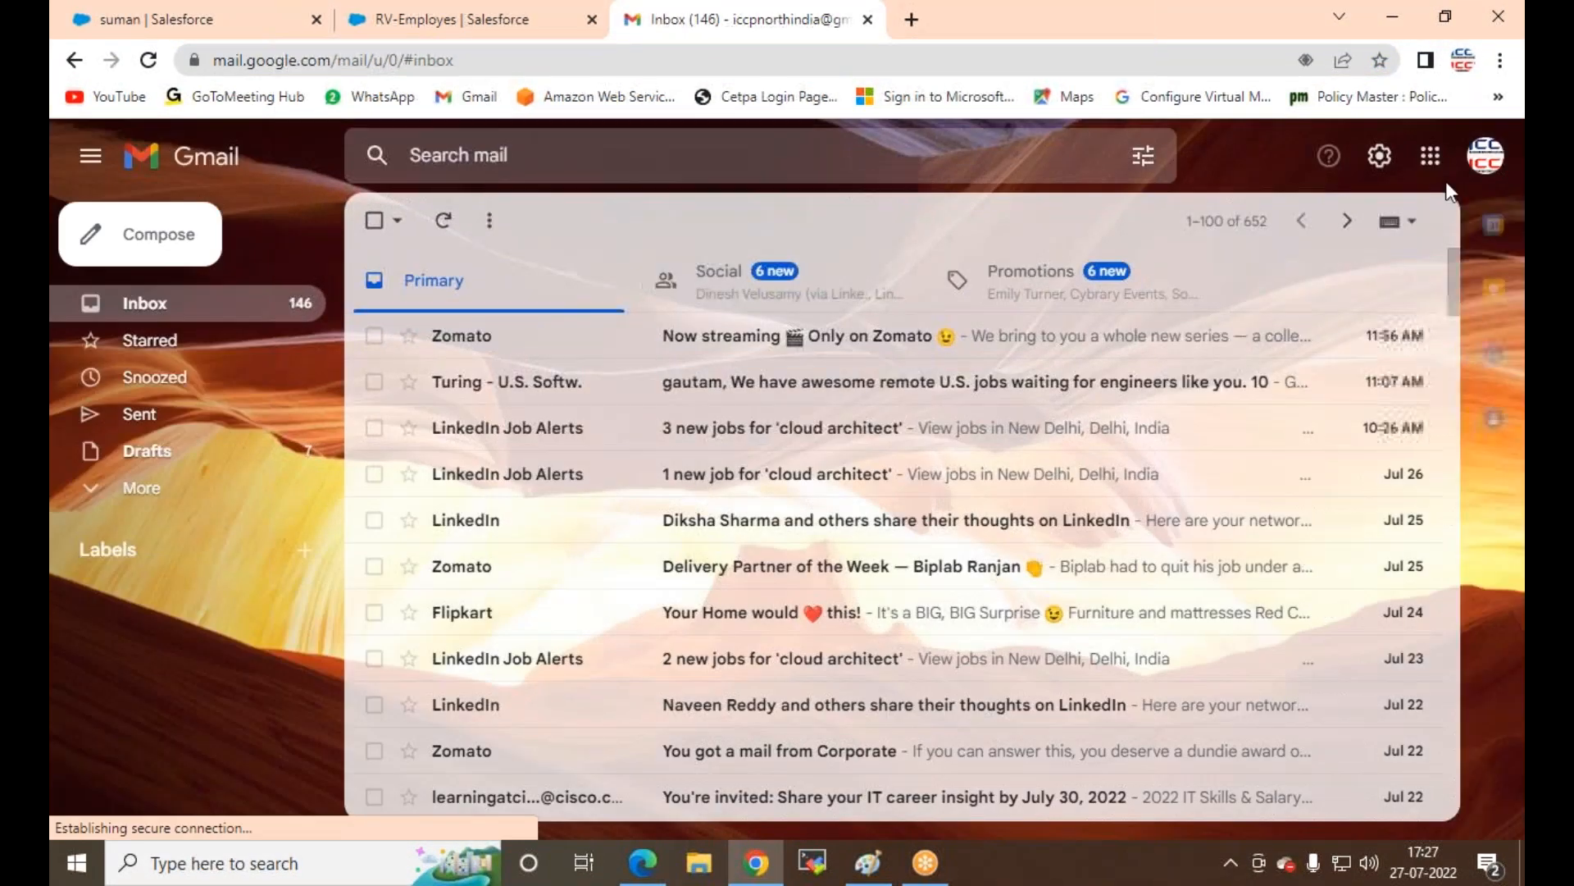
left_click(1485, 157)
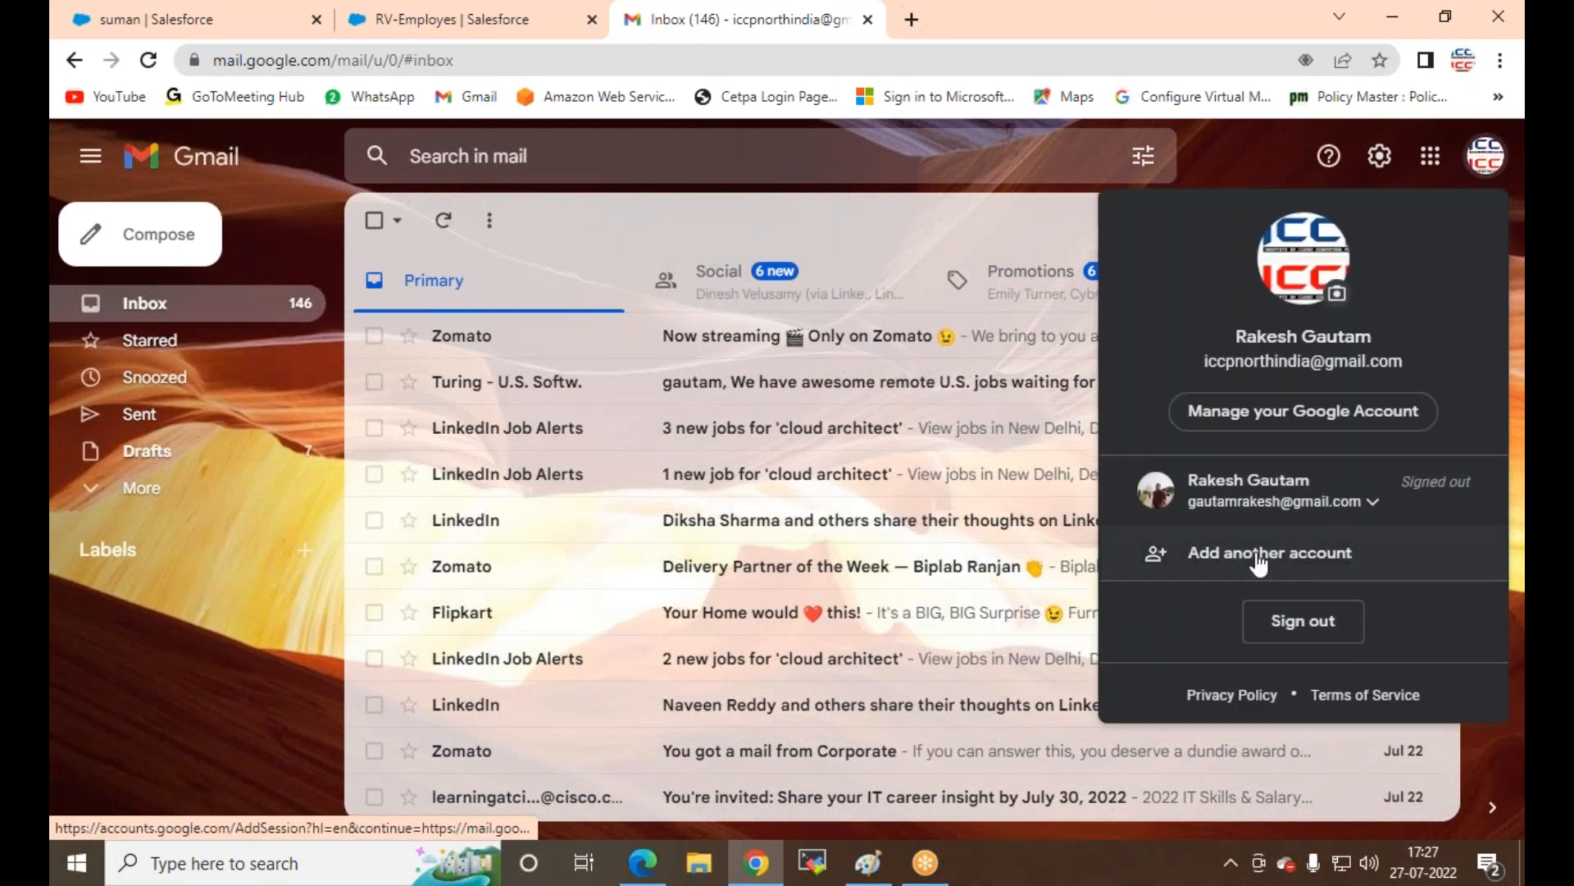
left_click(1257, 556)
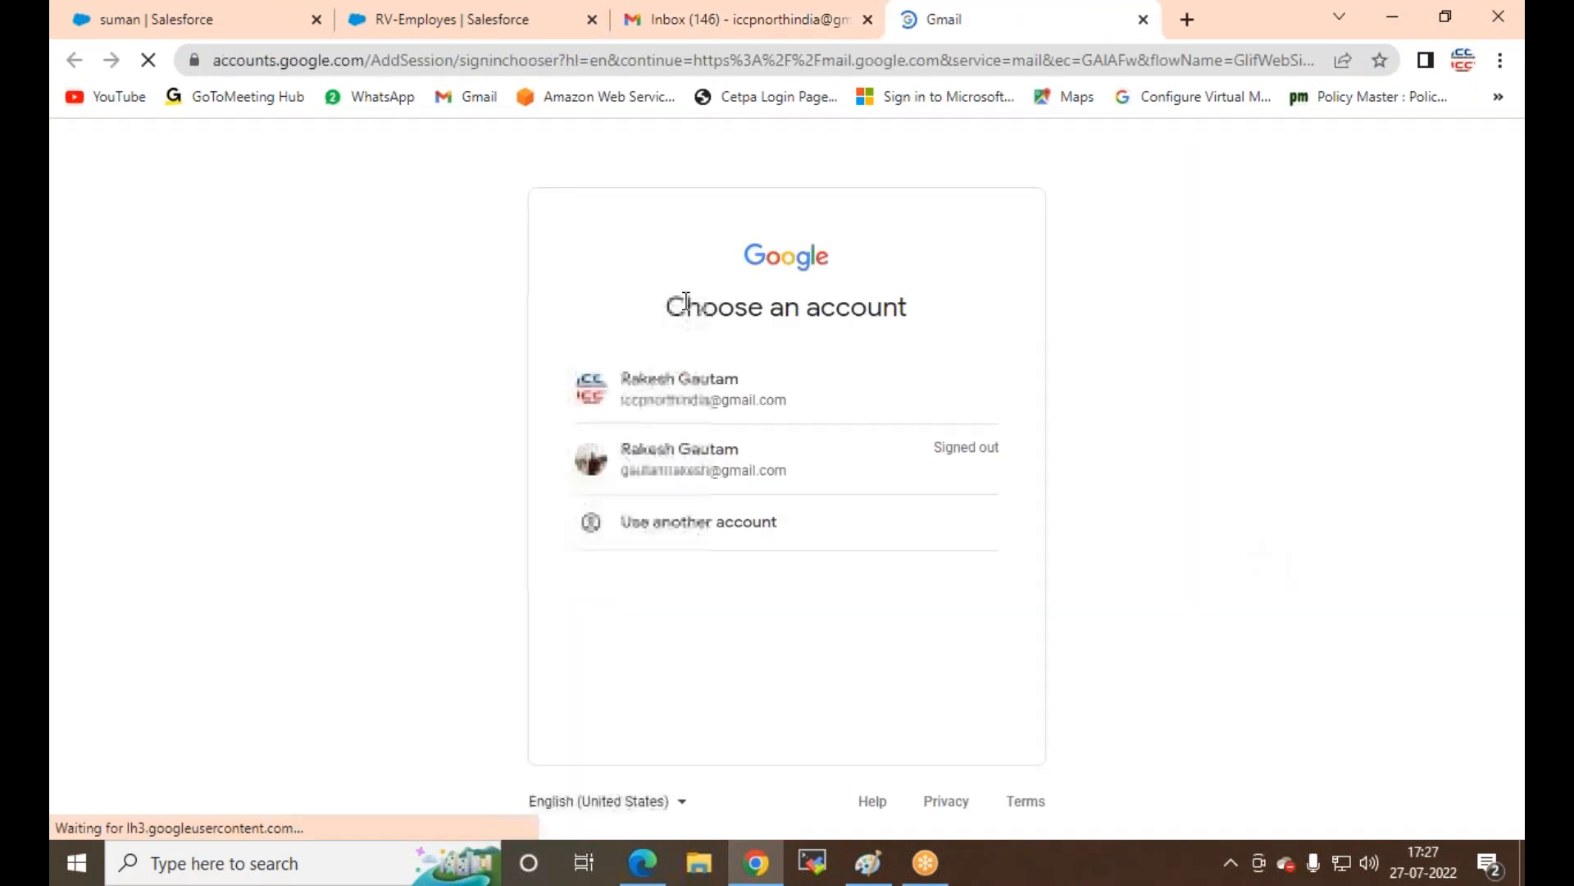
left_click(699, 533)
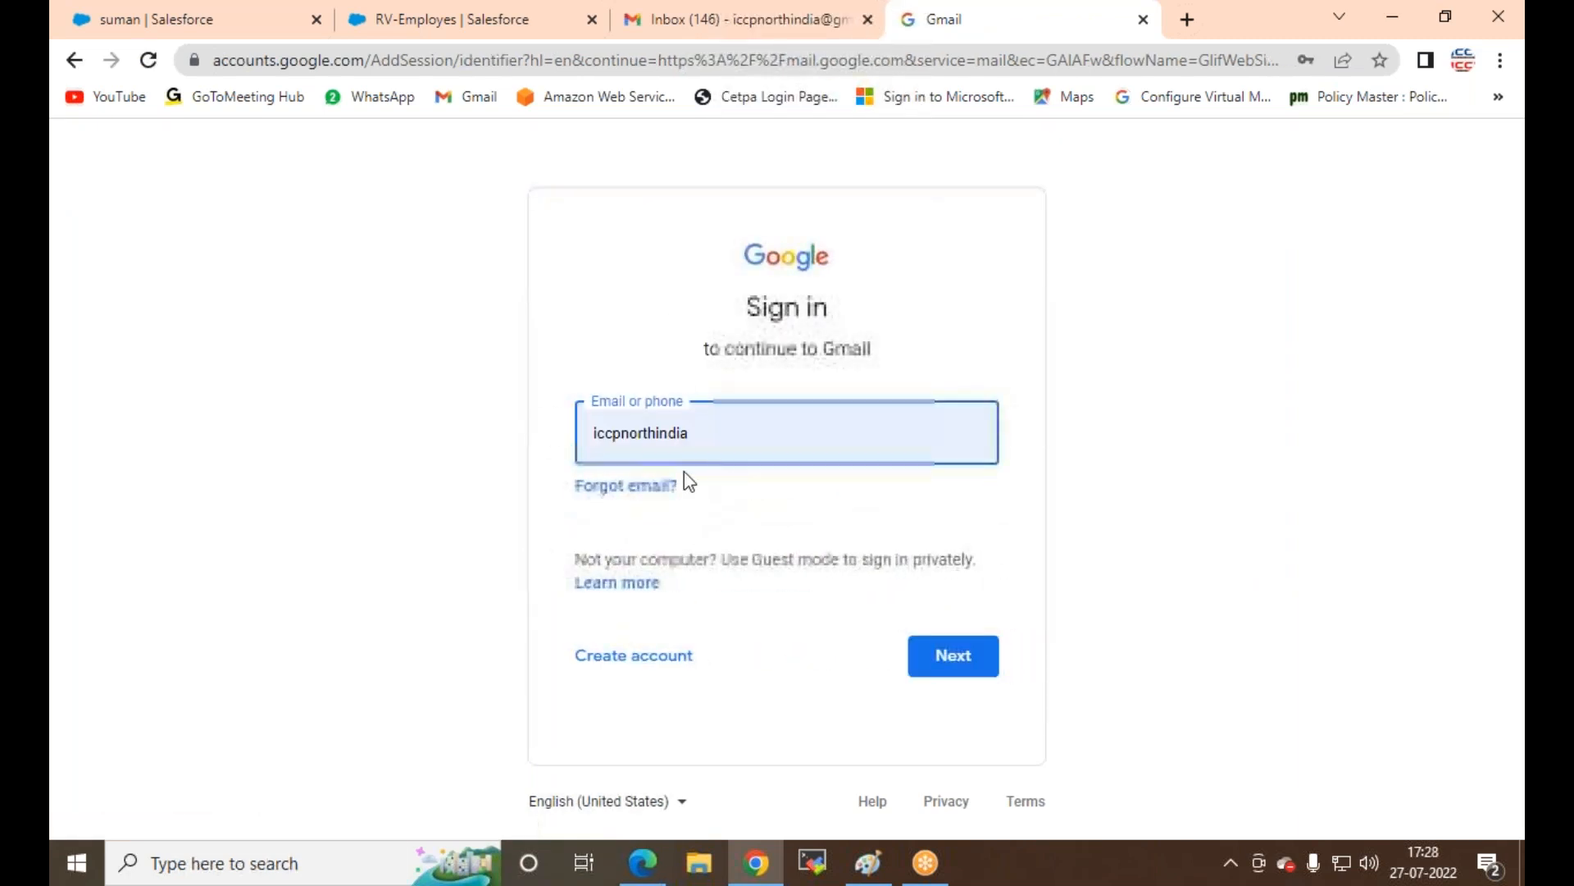
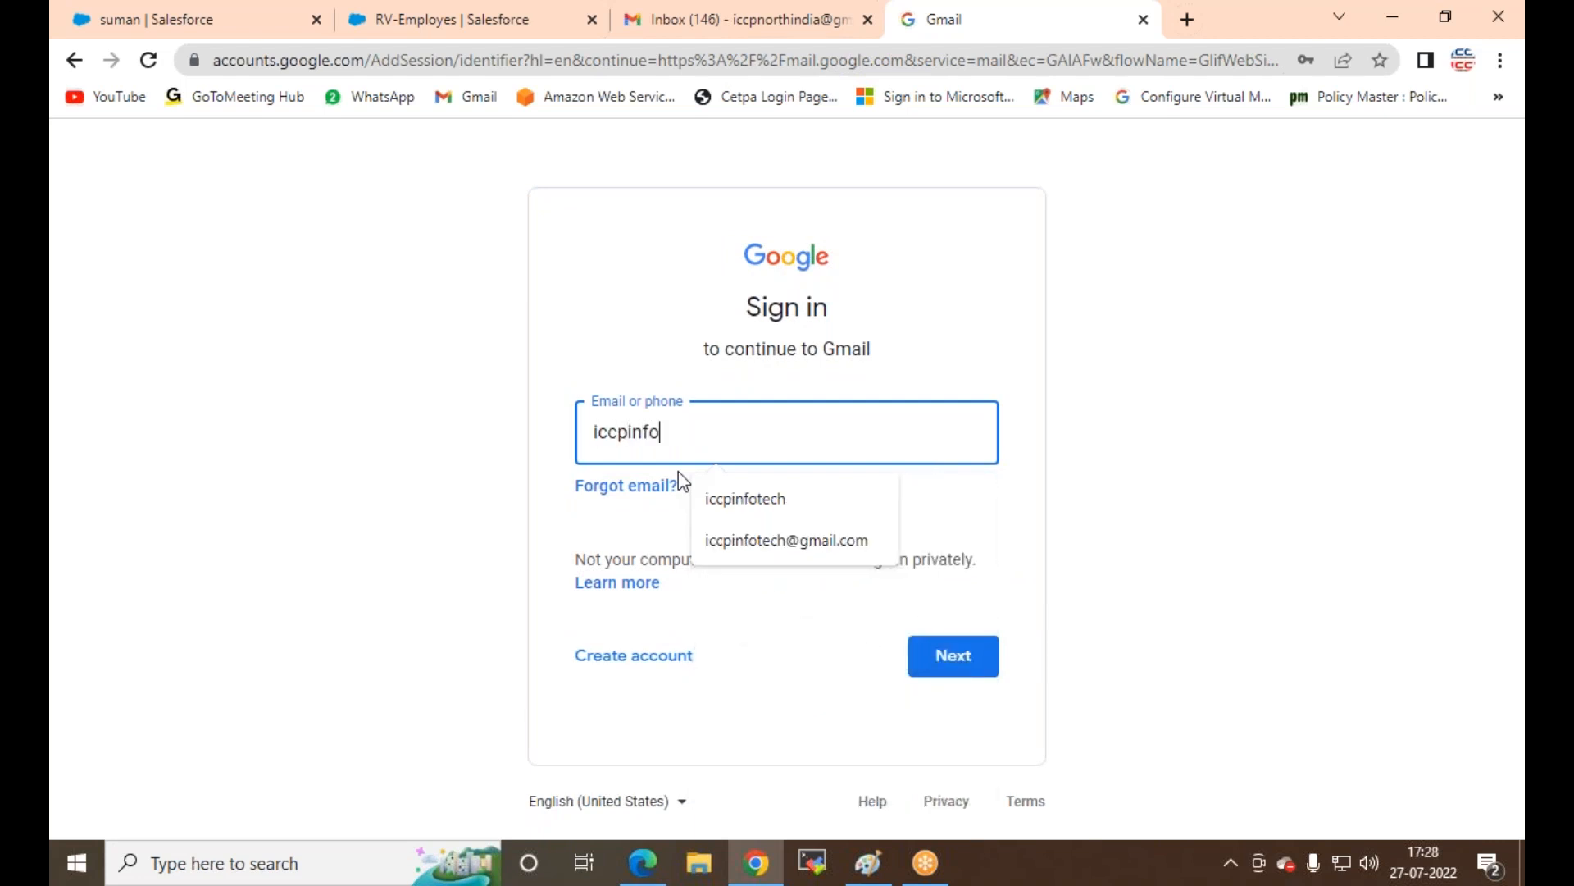
Step: Enter the second account's email address and password to sign in
key("Down")
key("Return")
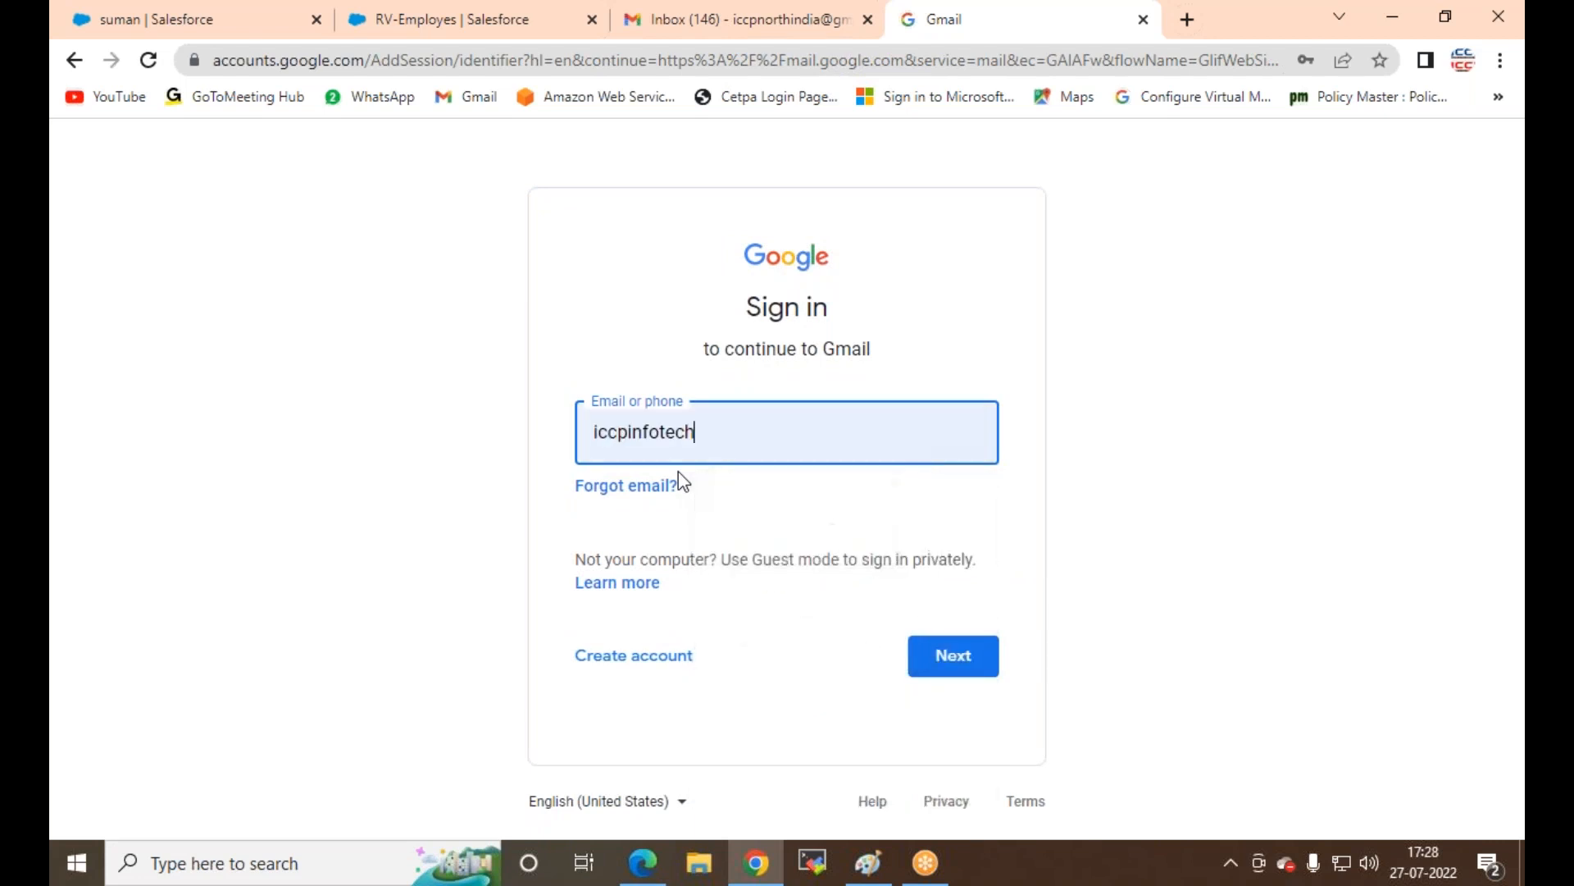
left_click(951, 656)
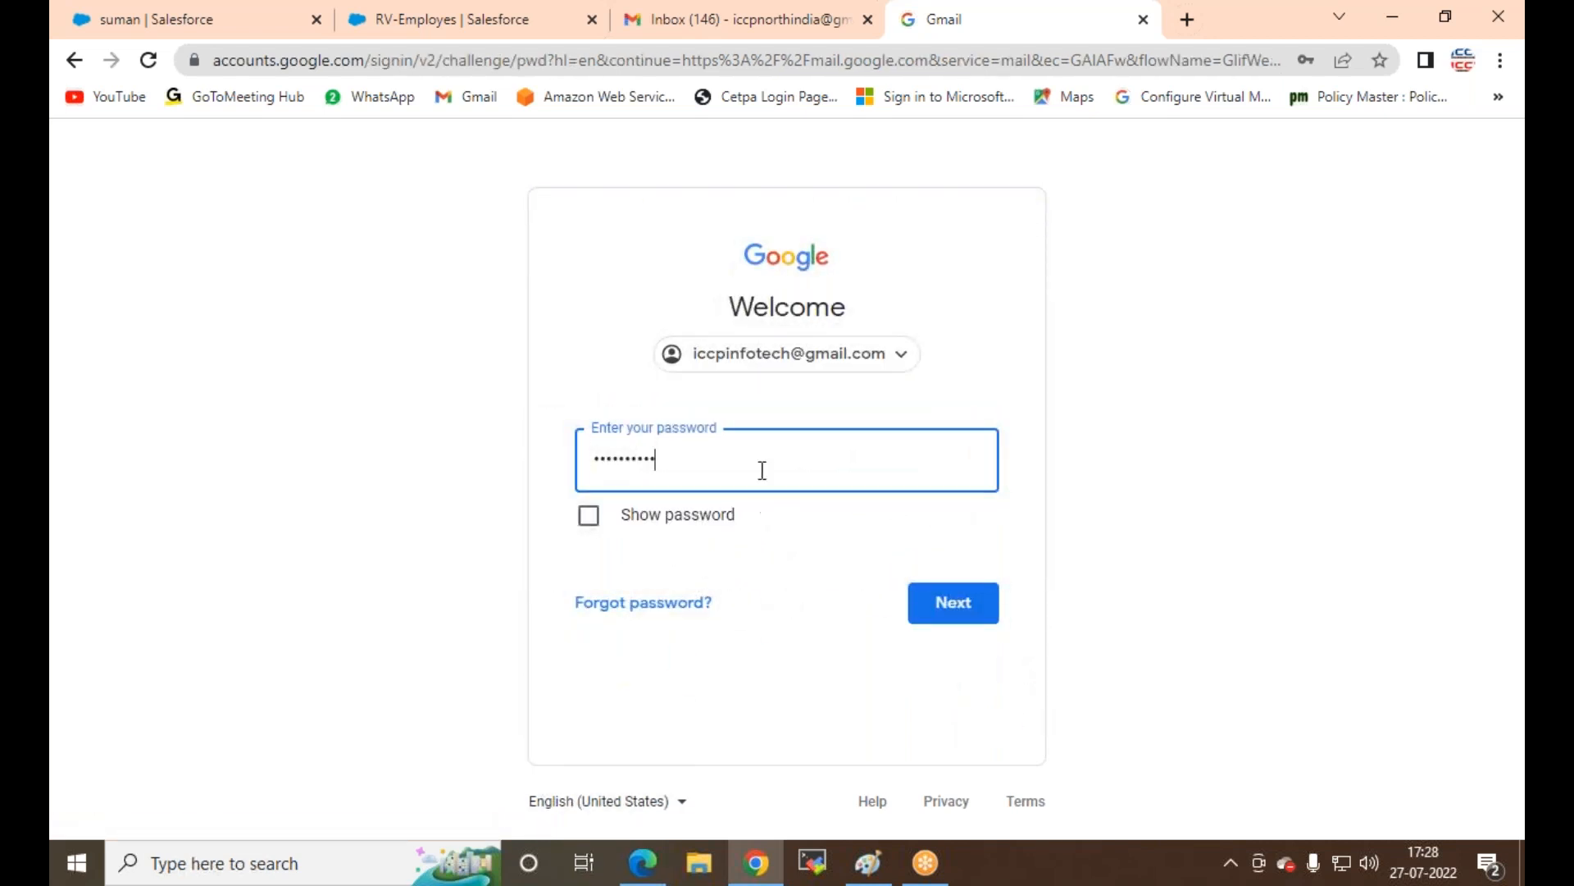
left_click_drag(763, 468, 53, 342)
type("***********")
key("Return")
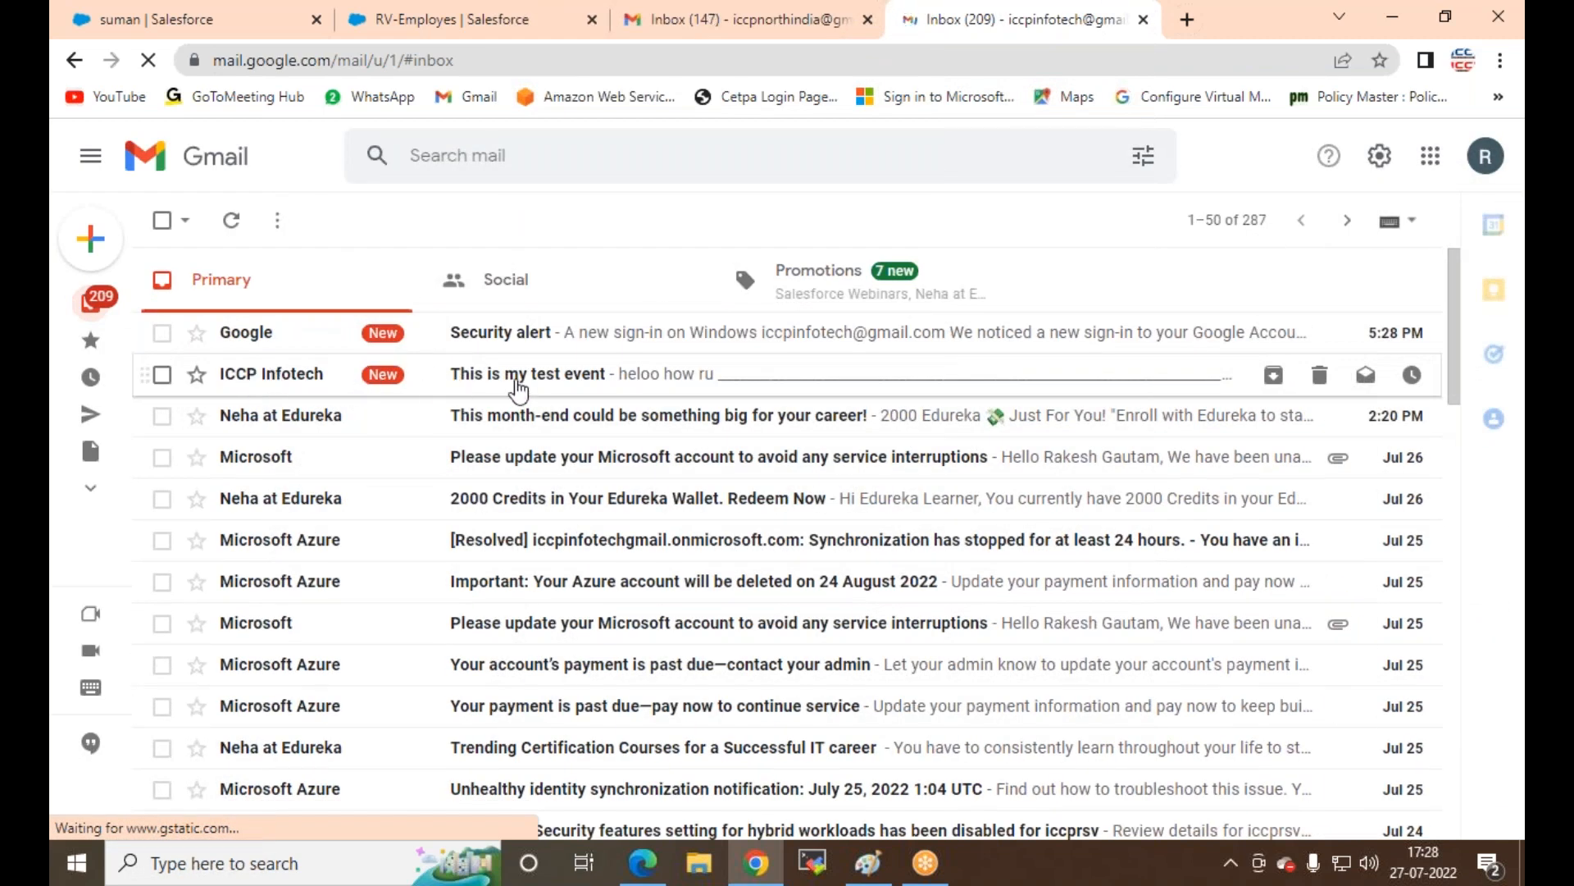
Step: Read the 'This is my test event' email, then return to the RV-Employes Salesforce tab
left_click(554, 385)
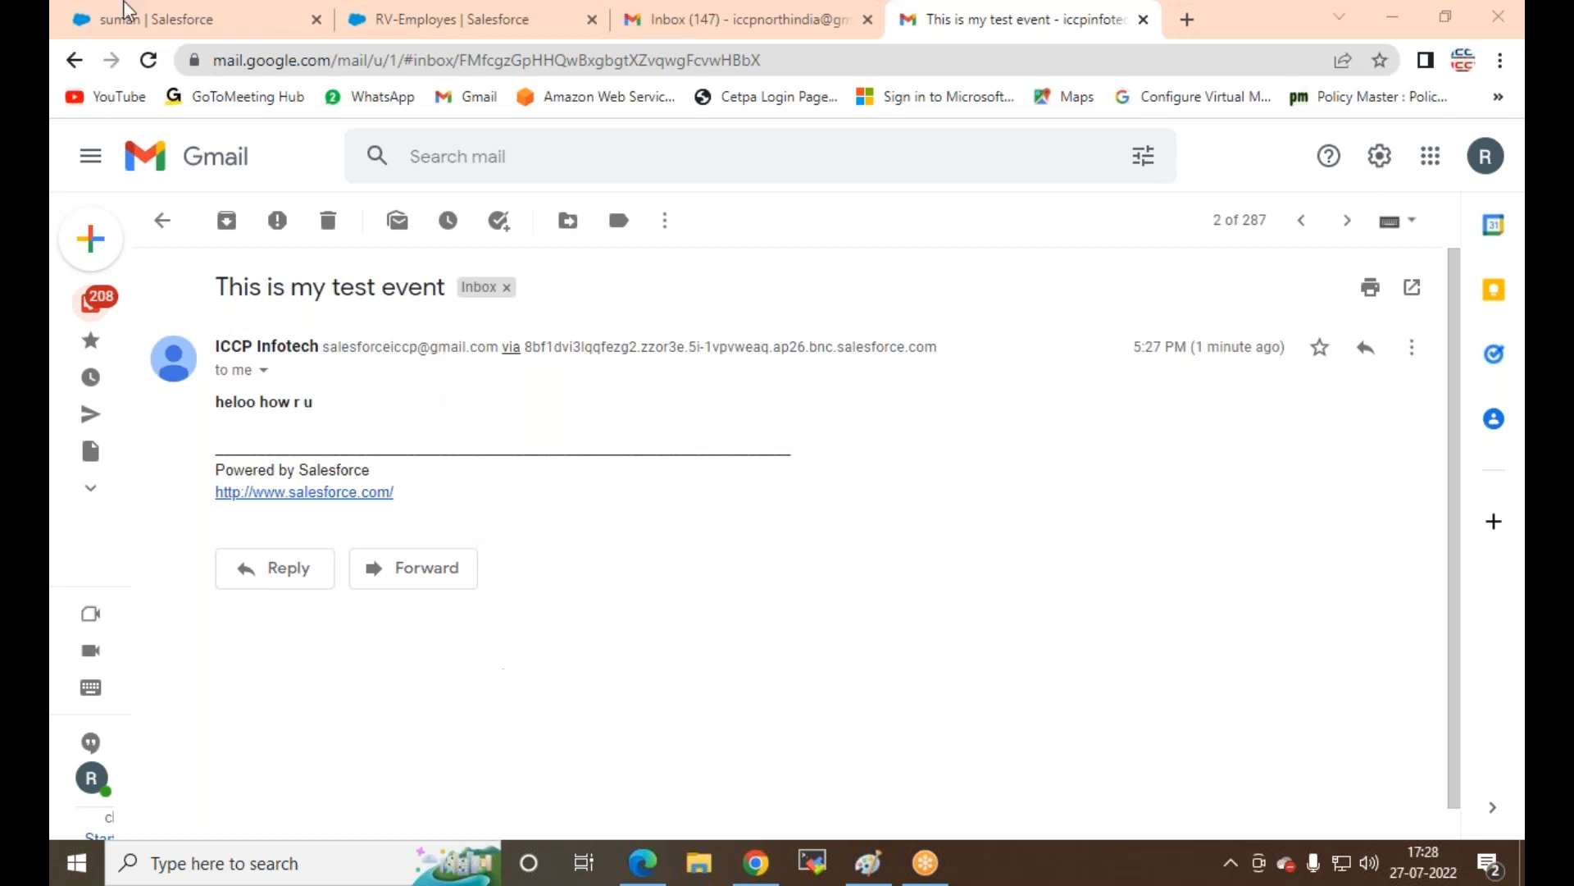
left_click(443, 22)
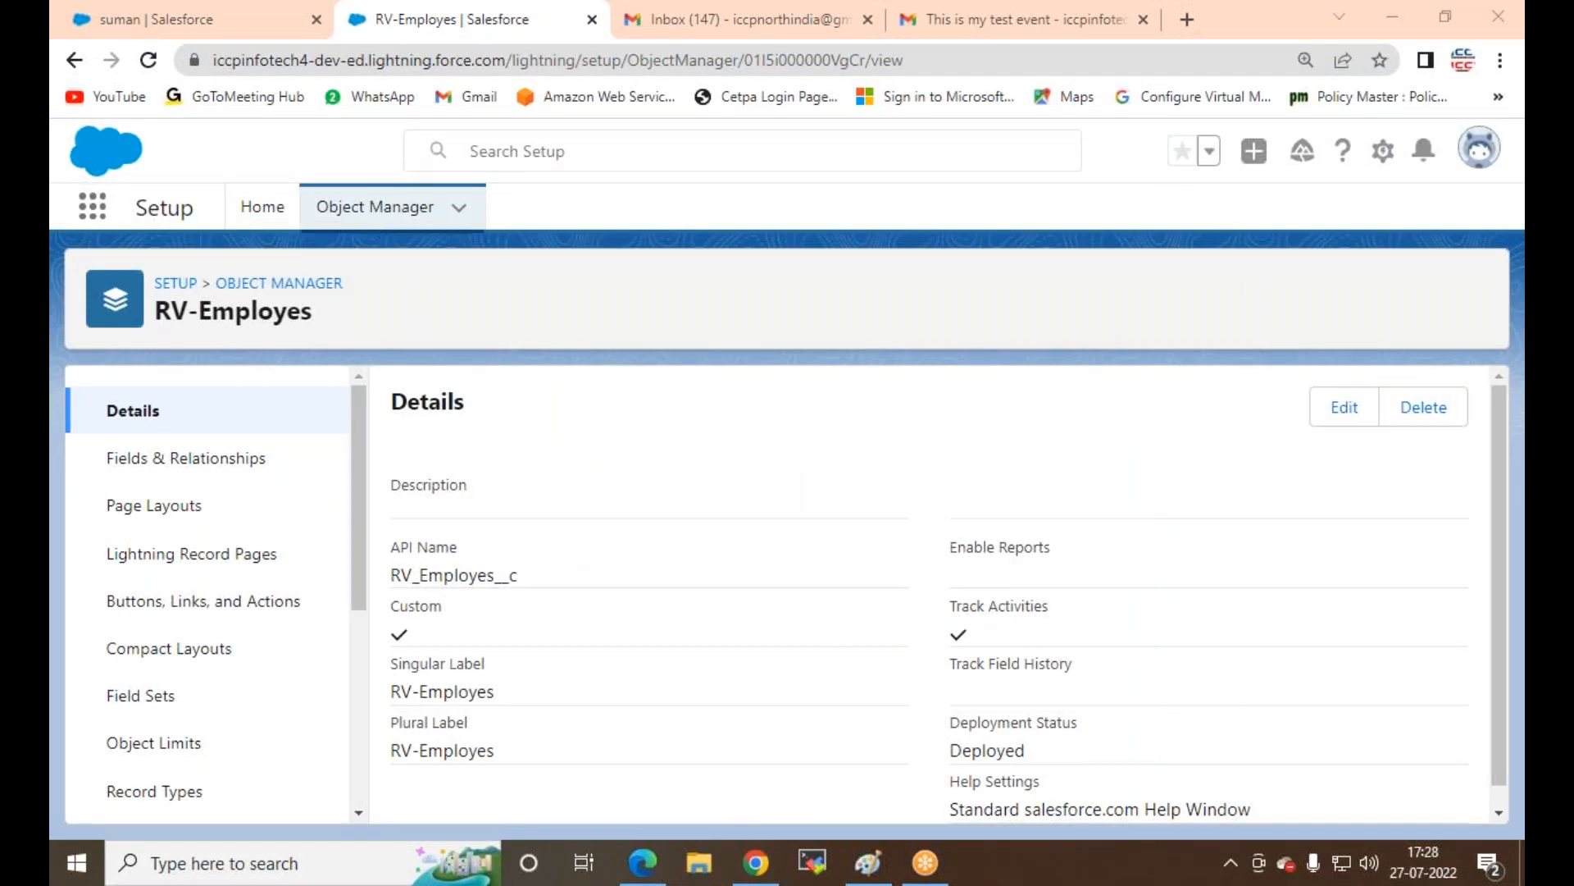
Step: Switch to the 'suman | Salesforce' tab showing the employee record
left_click(234, 27)
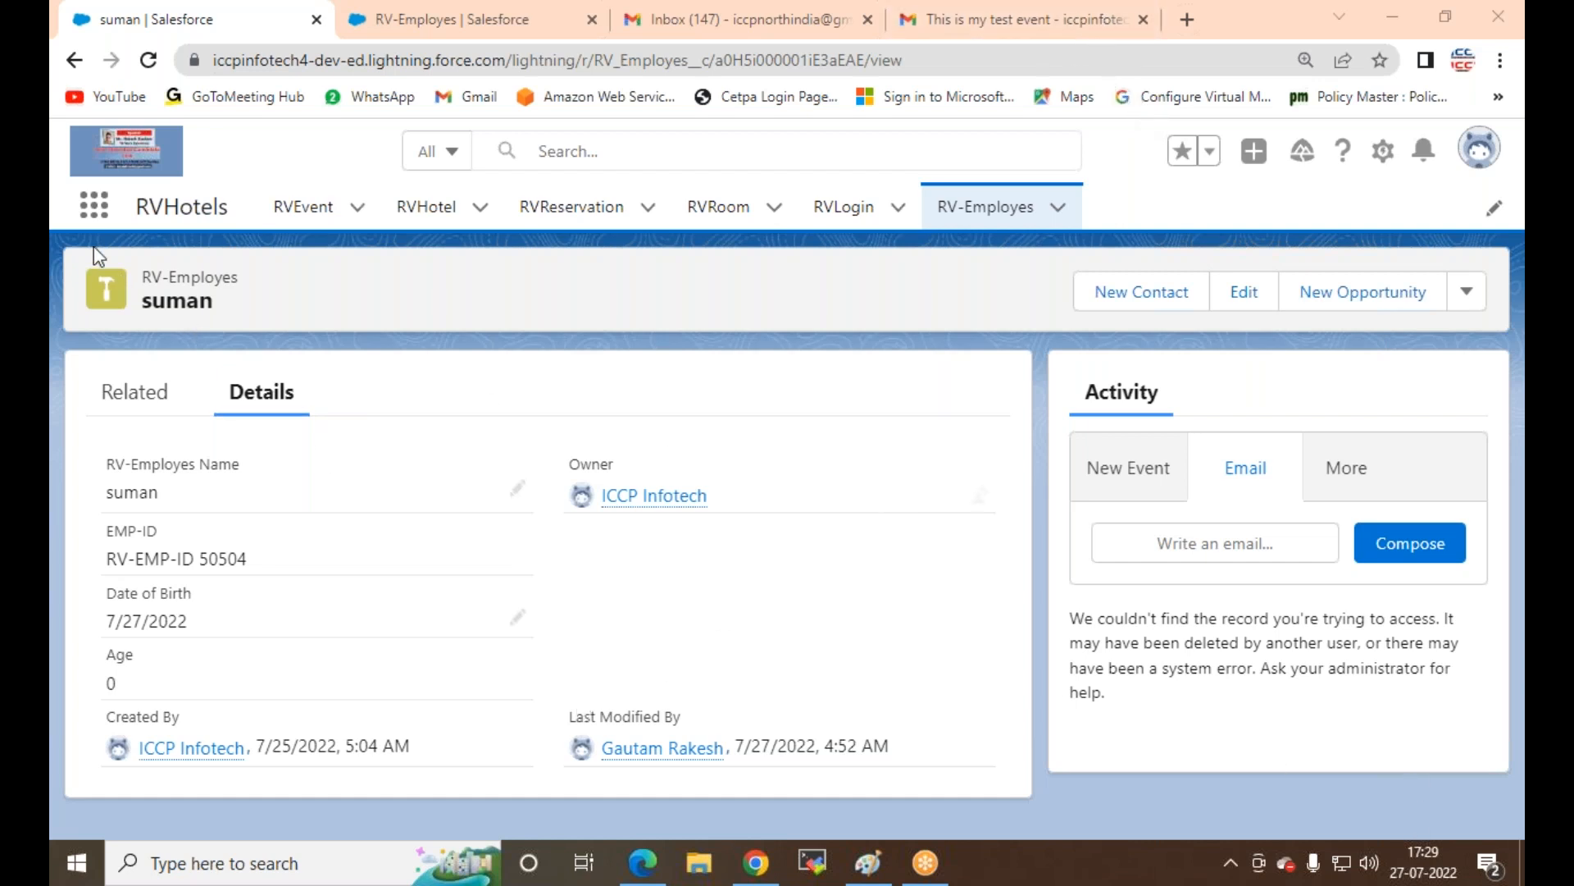
Step: Start a New Event on suman's record, picking Email as subject then retyping it as 'mysalesforce event'
left_click(1103, 469)
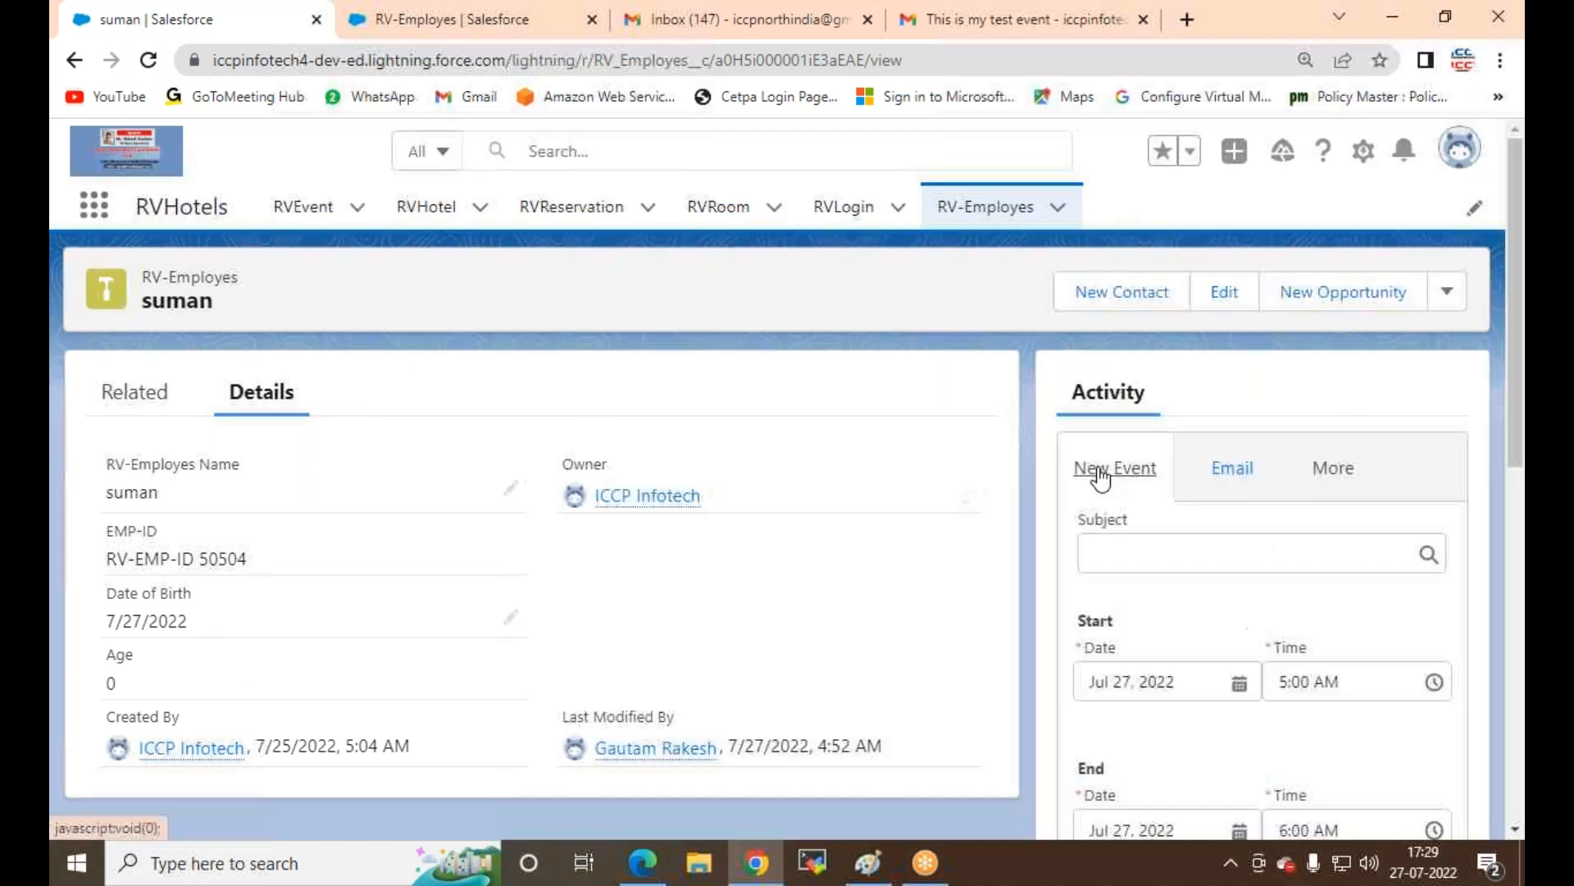
left_click(1161, 552)
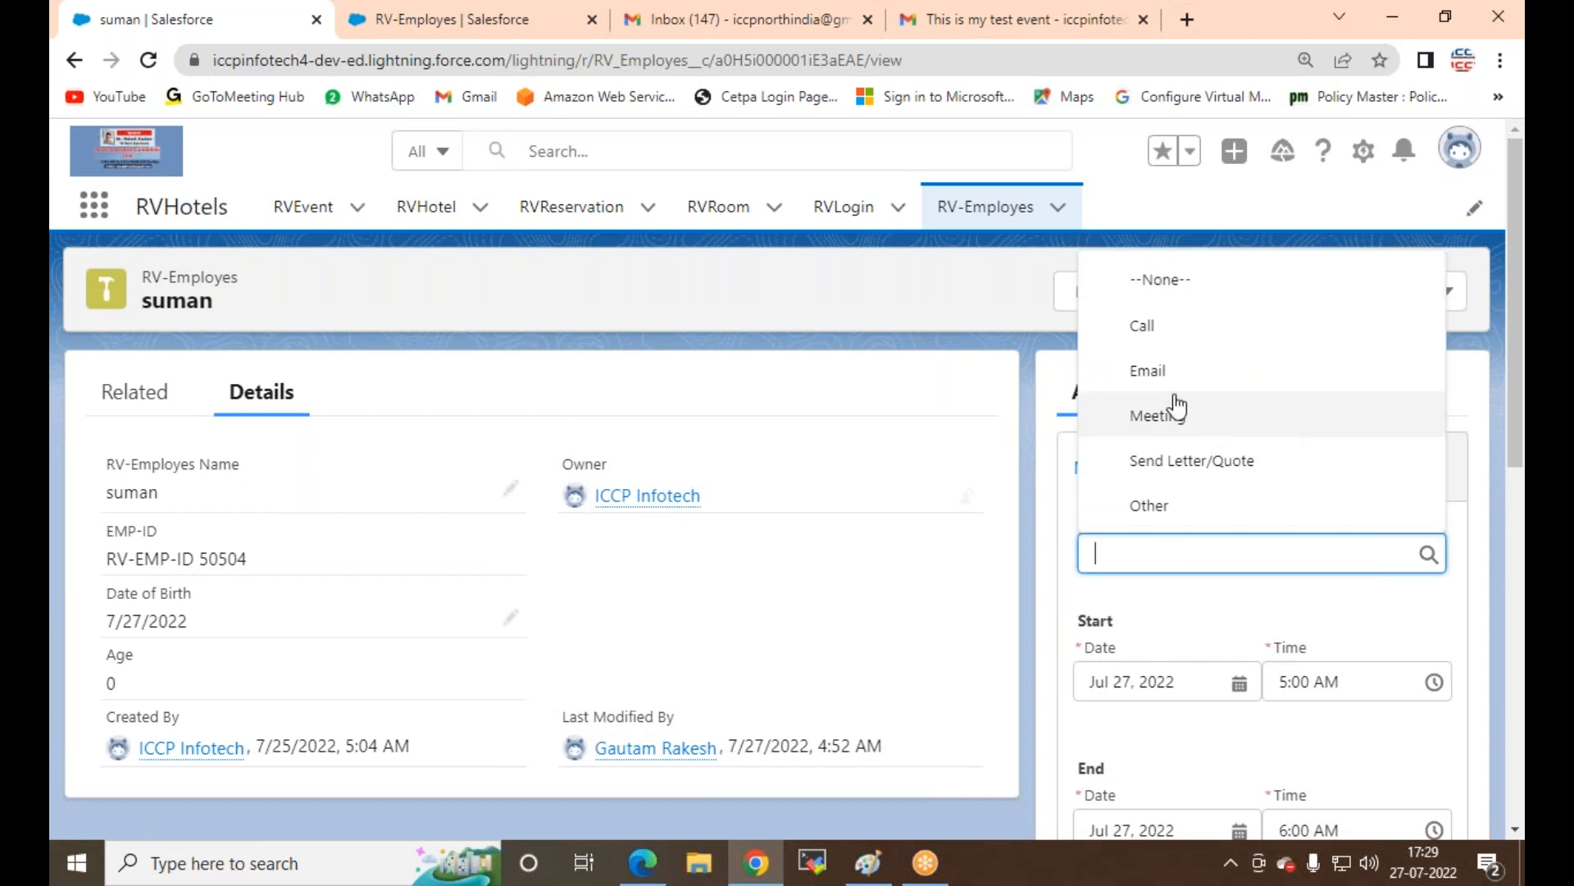
left_click(1164, 371)
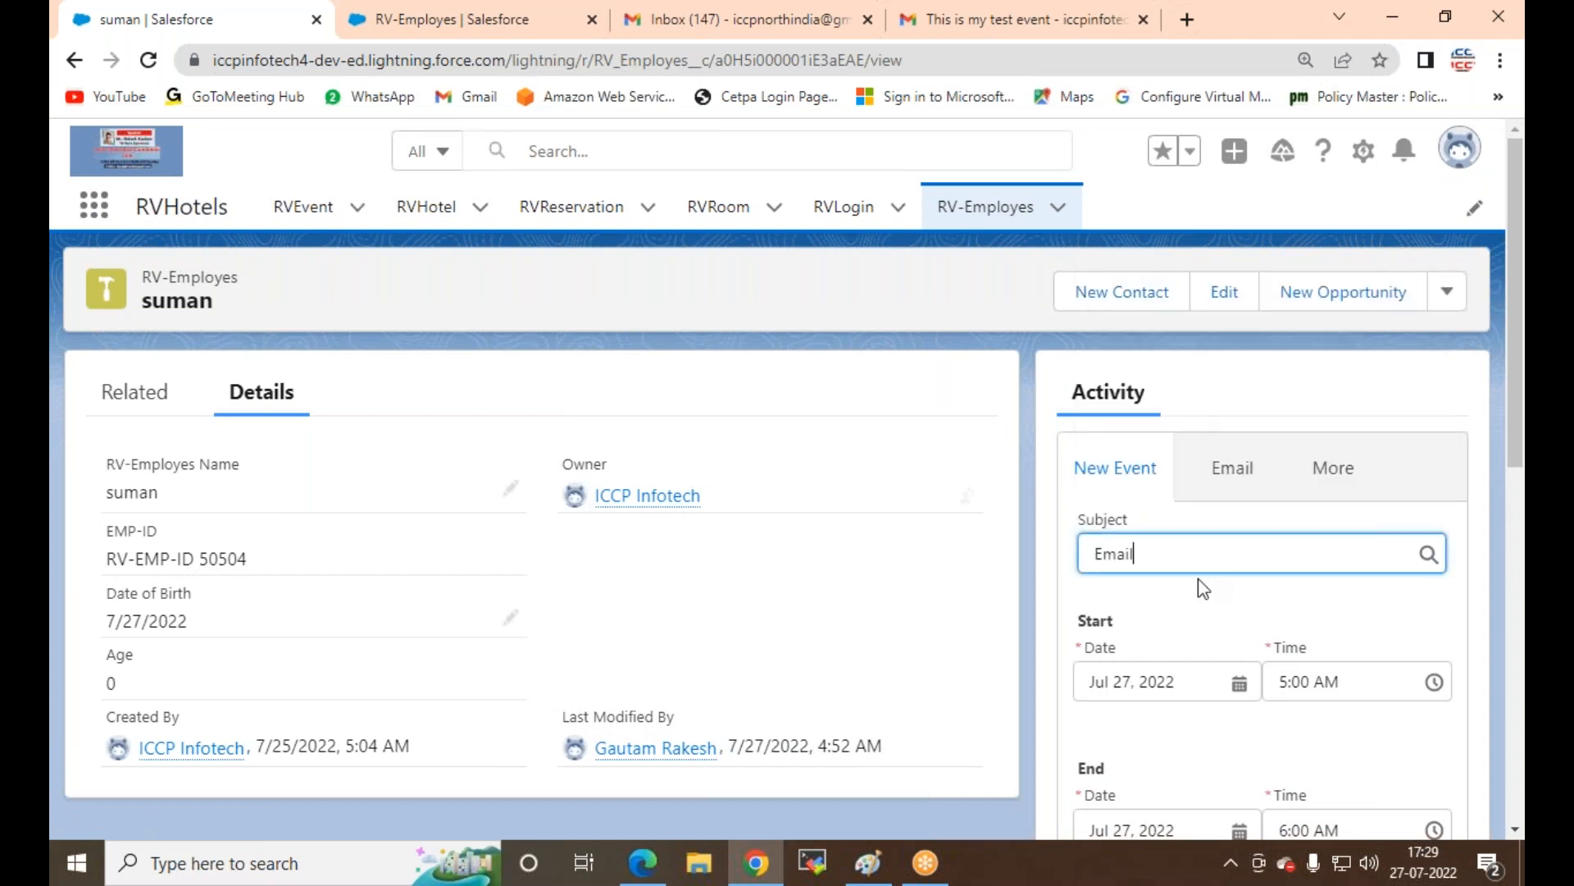
left_click(1365, 552)
left_click_drag(1330, 555, 823, 527)
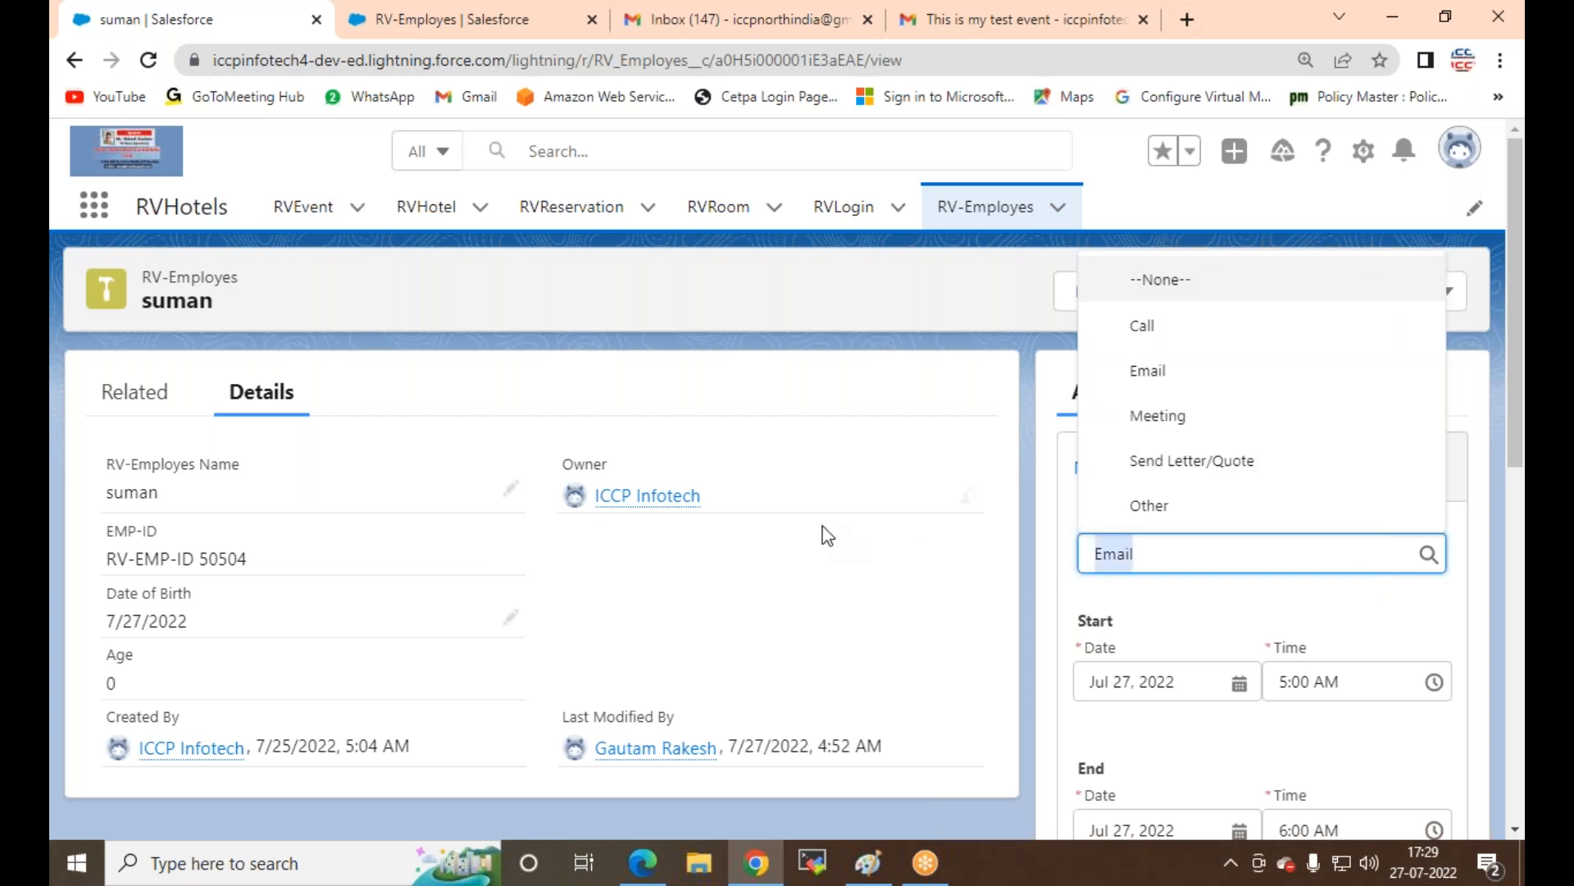
type("my")
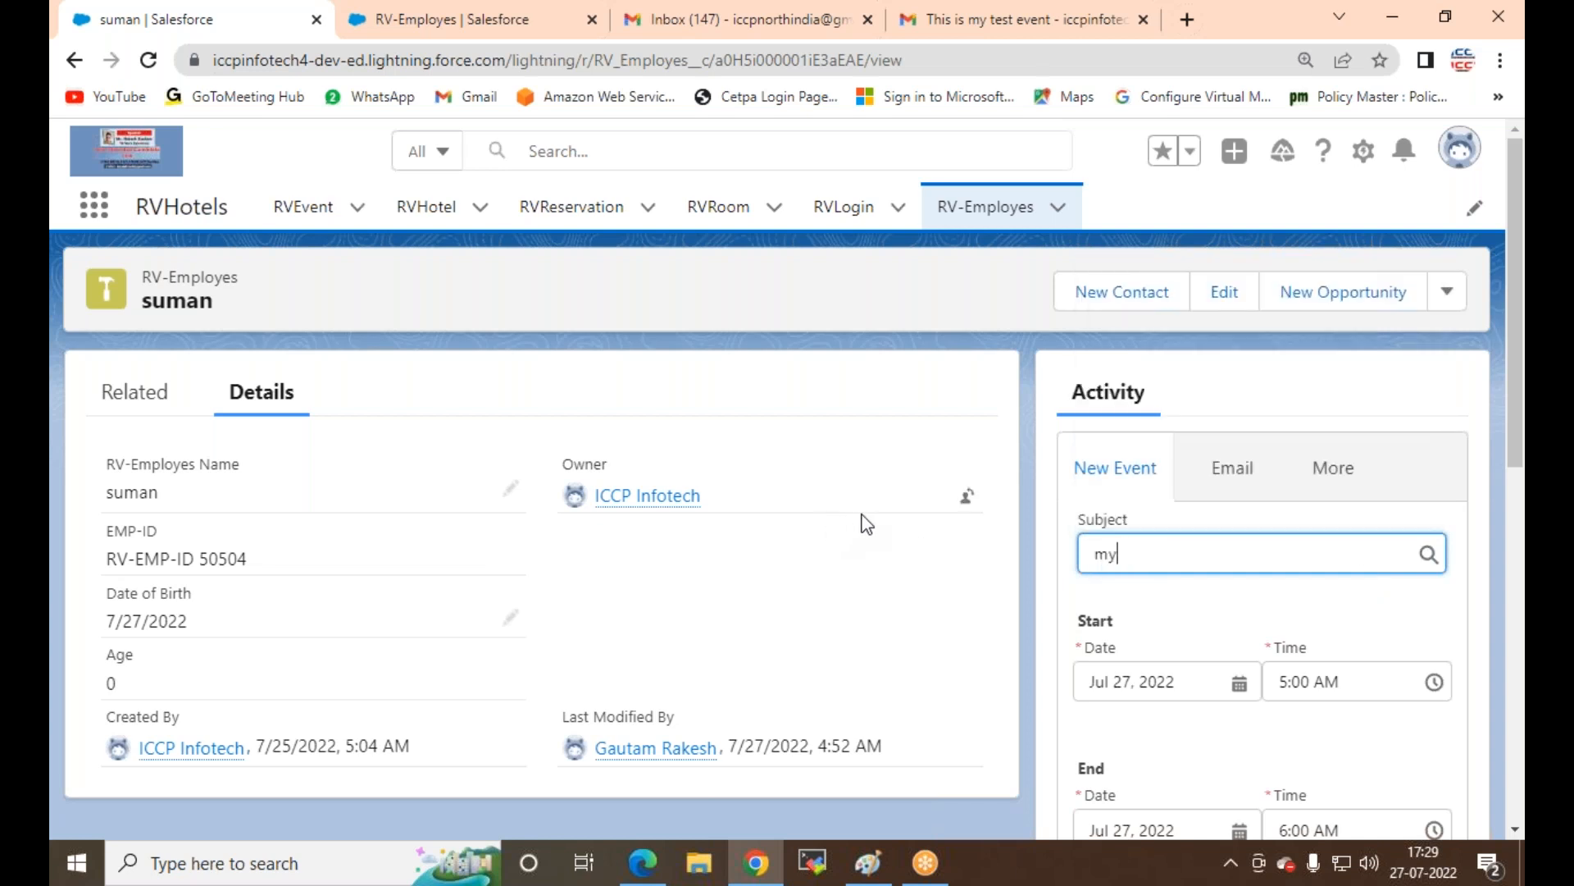
type("salesforce event")
Step: Mark the new event as an all-day event
left_click(1069, 573)
scroll(1118, 590, "down", 3)
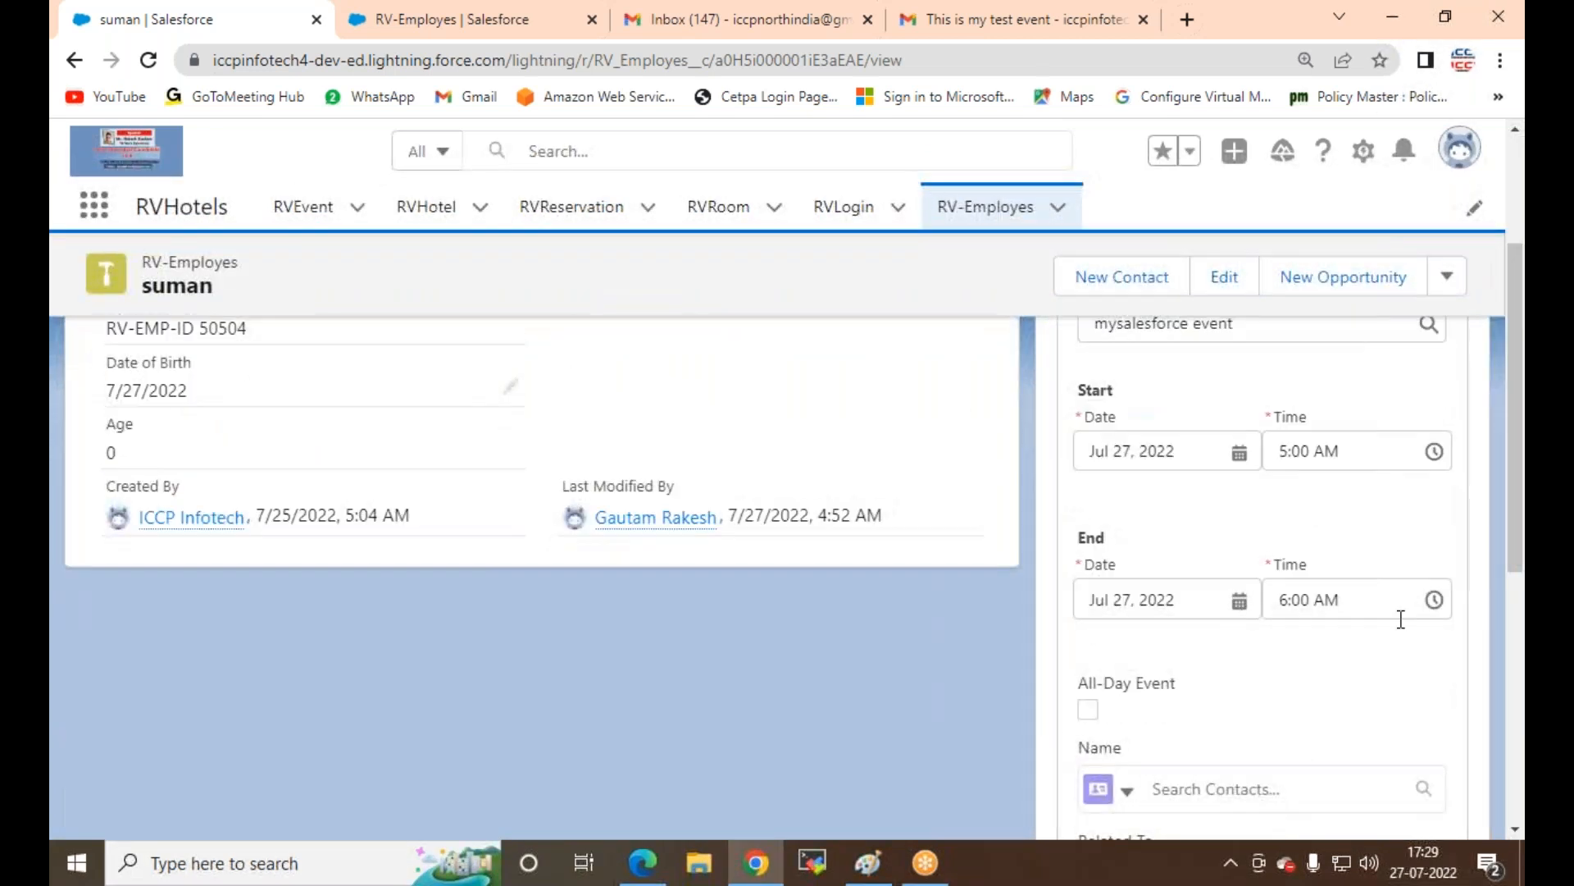
scroll(1212, 632, "down", 3)
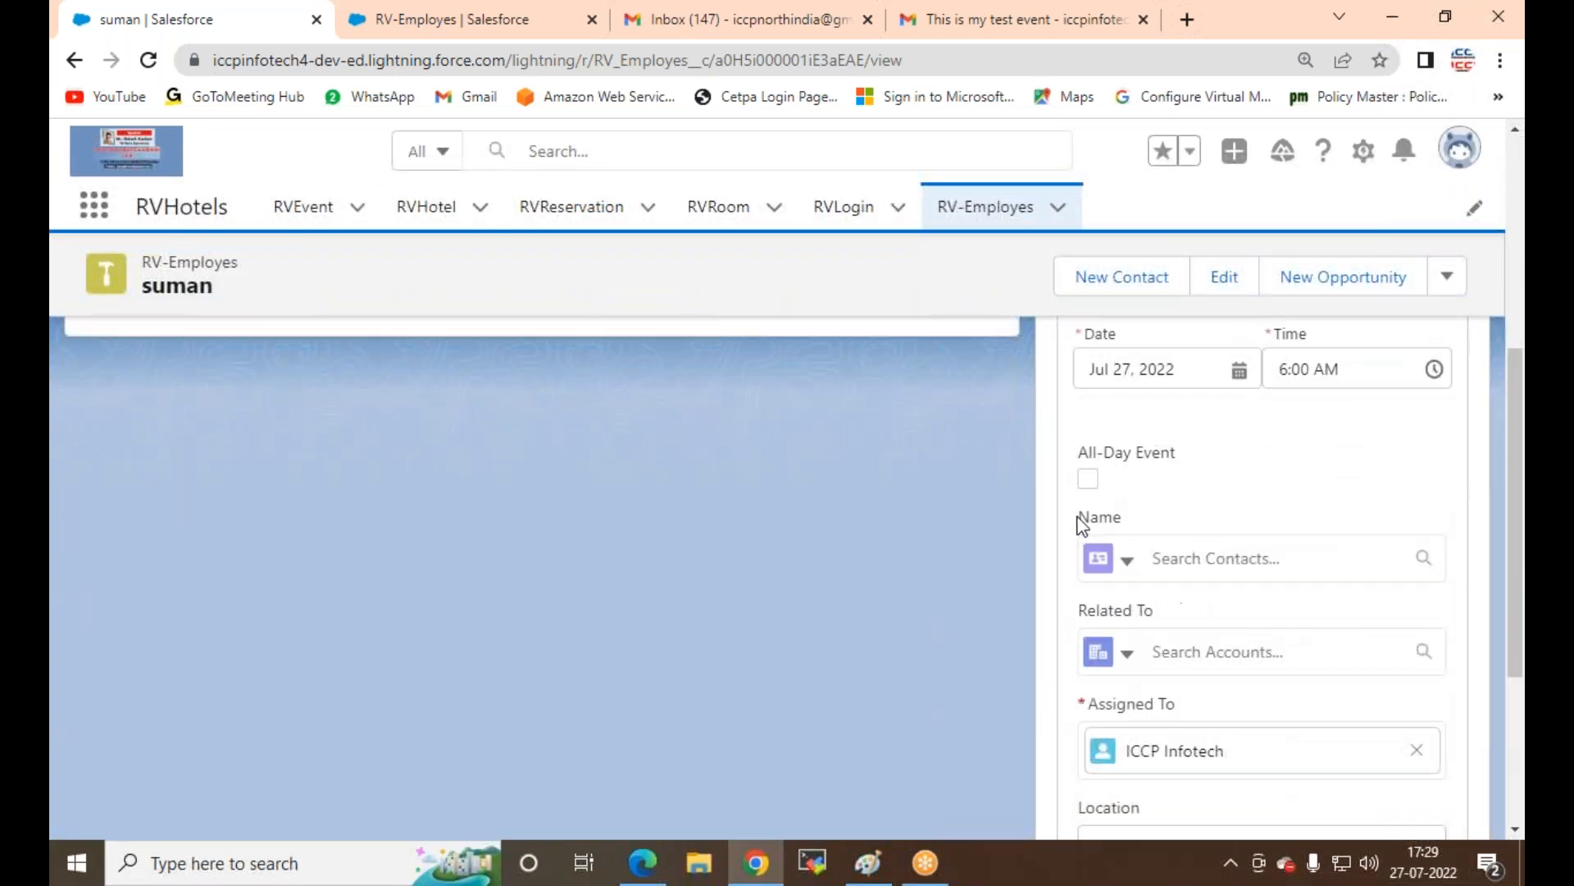
left_click(1089, 479)
scroll(1148, 525, "down", 1)
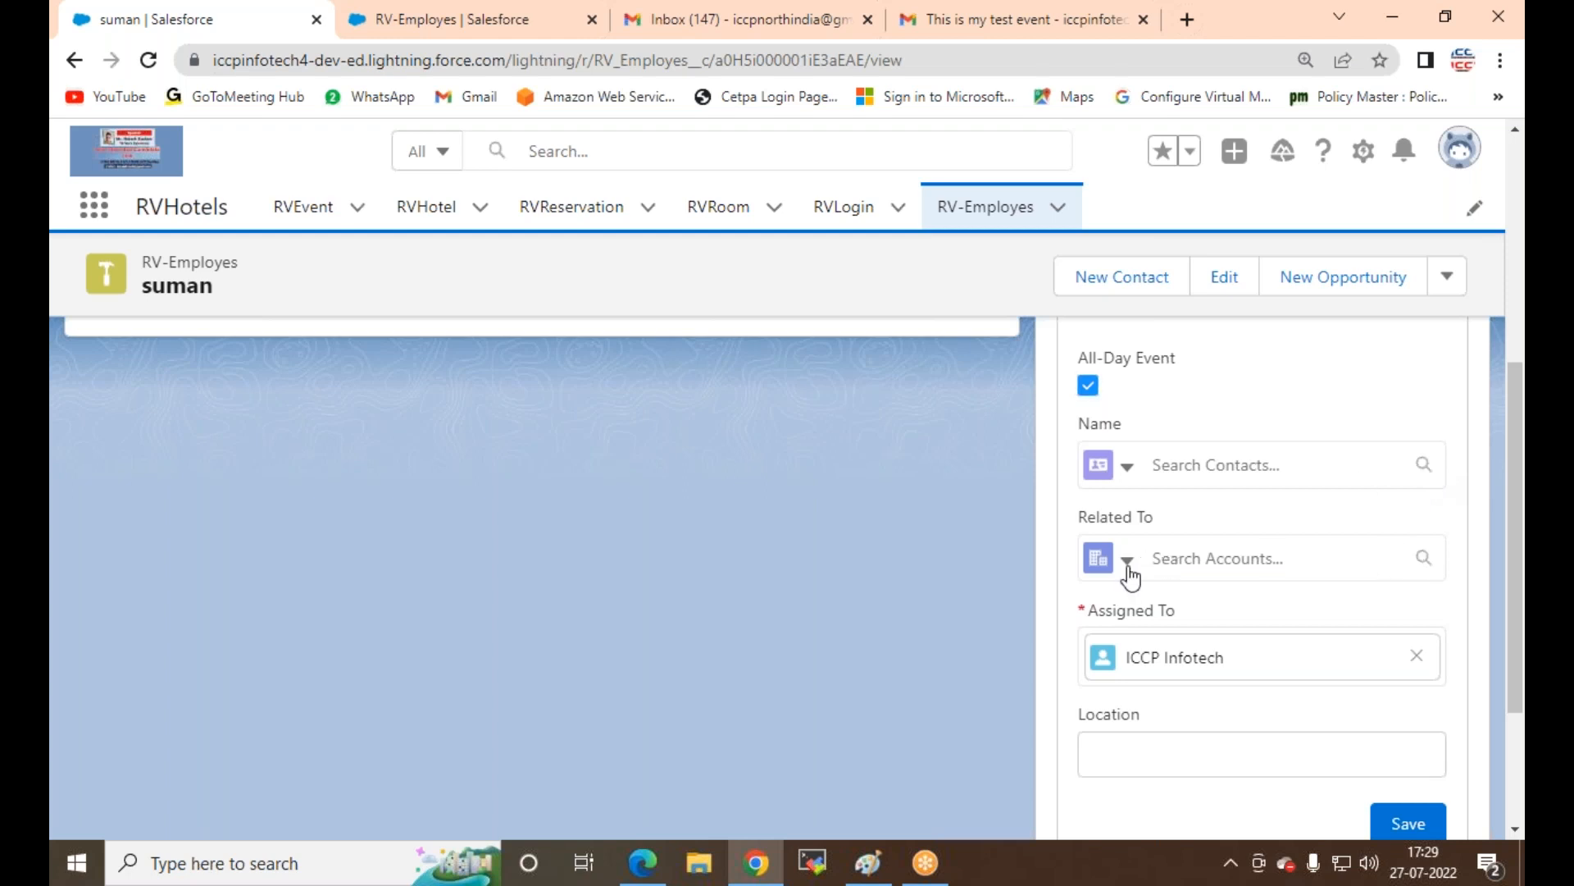
scroll(1396, 601, "down", 1)
scroll(1400, 602, "down", 1)
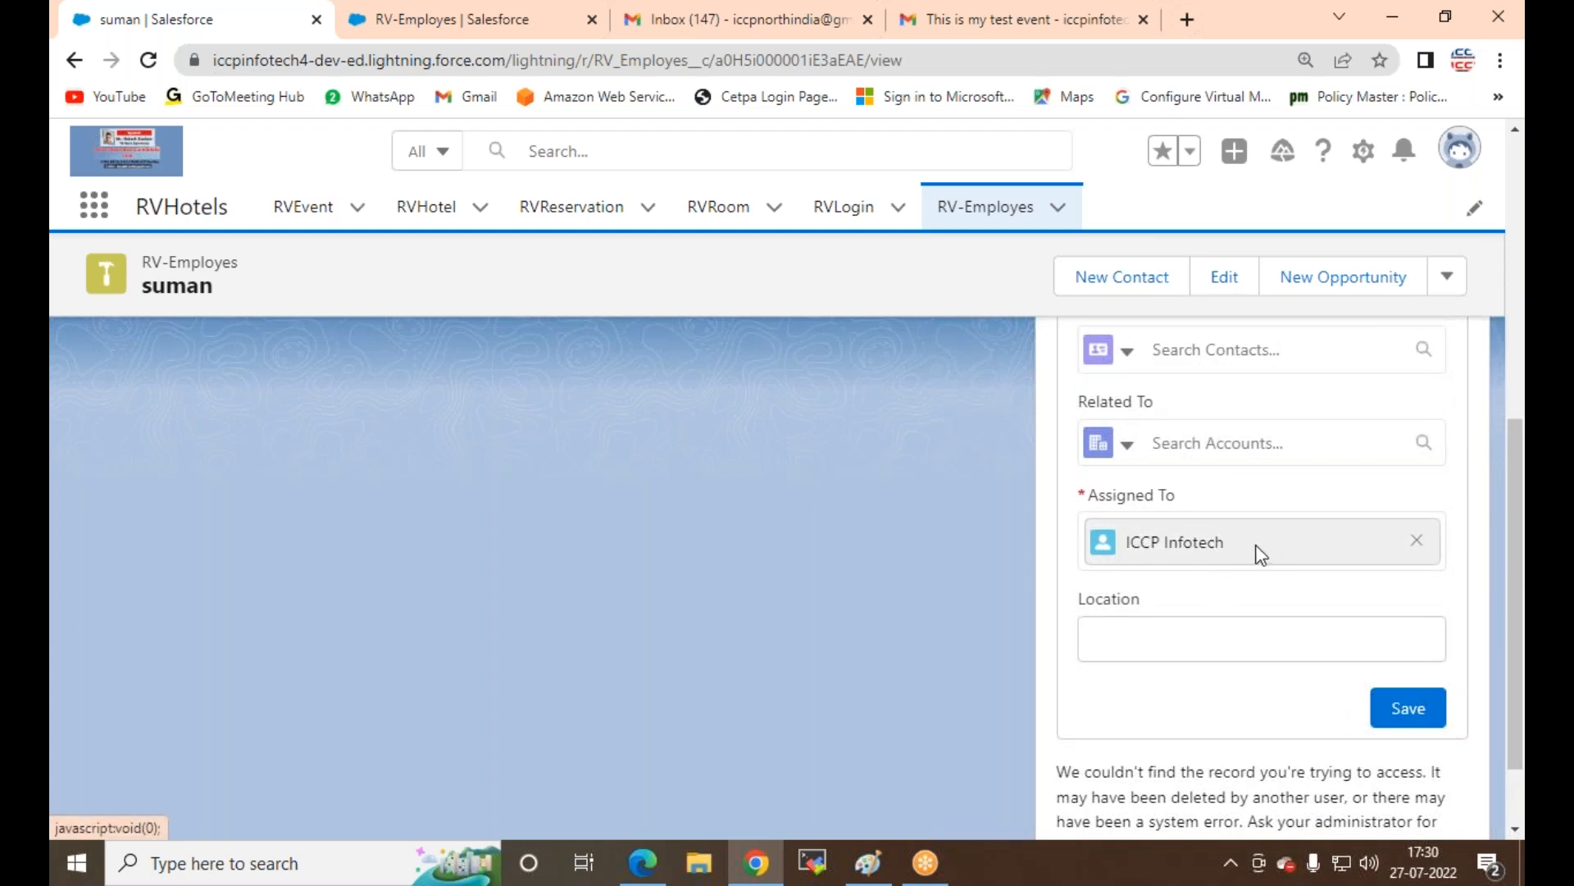
Step: Reassign the event to the other user, set Location to Delhi, and save it
left_click(1417, 543)
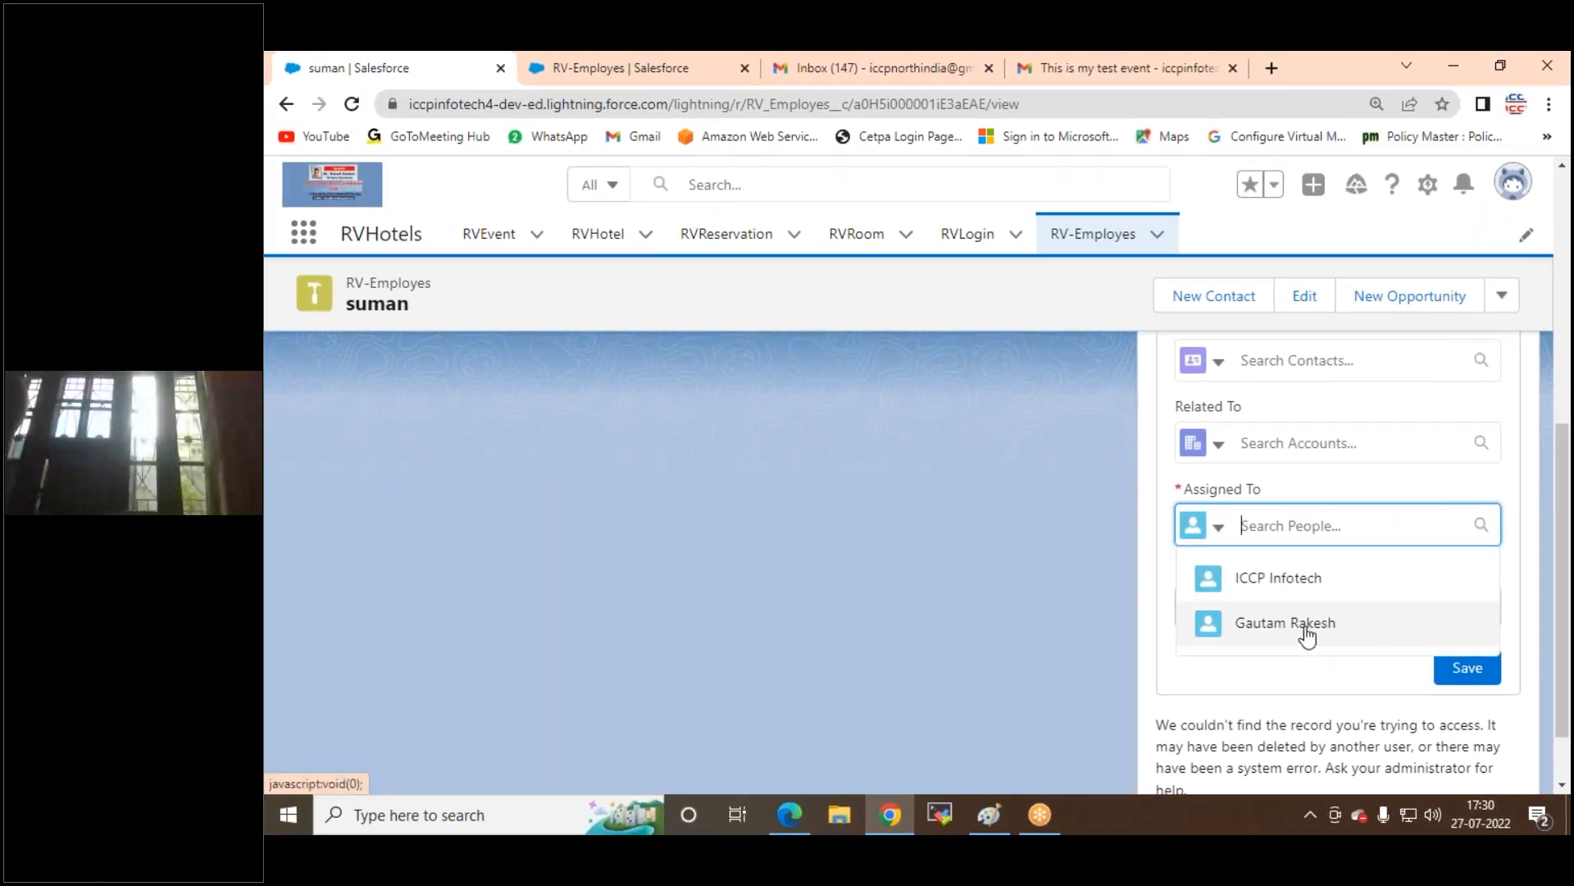
left_click(1294, 632)
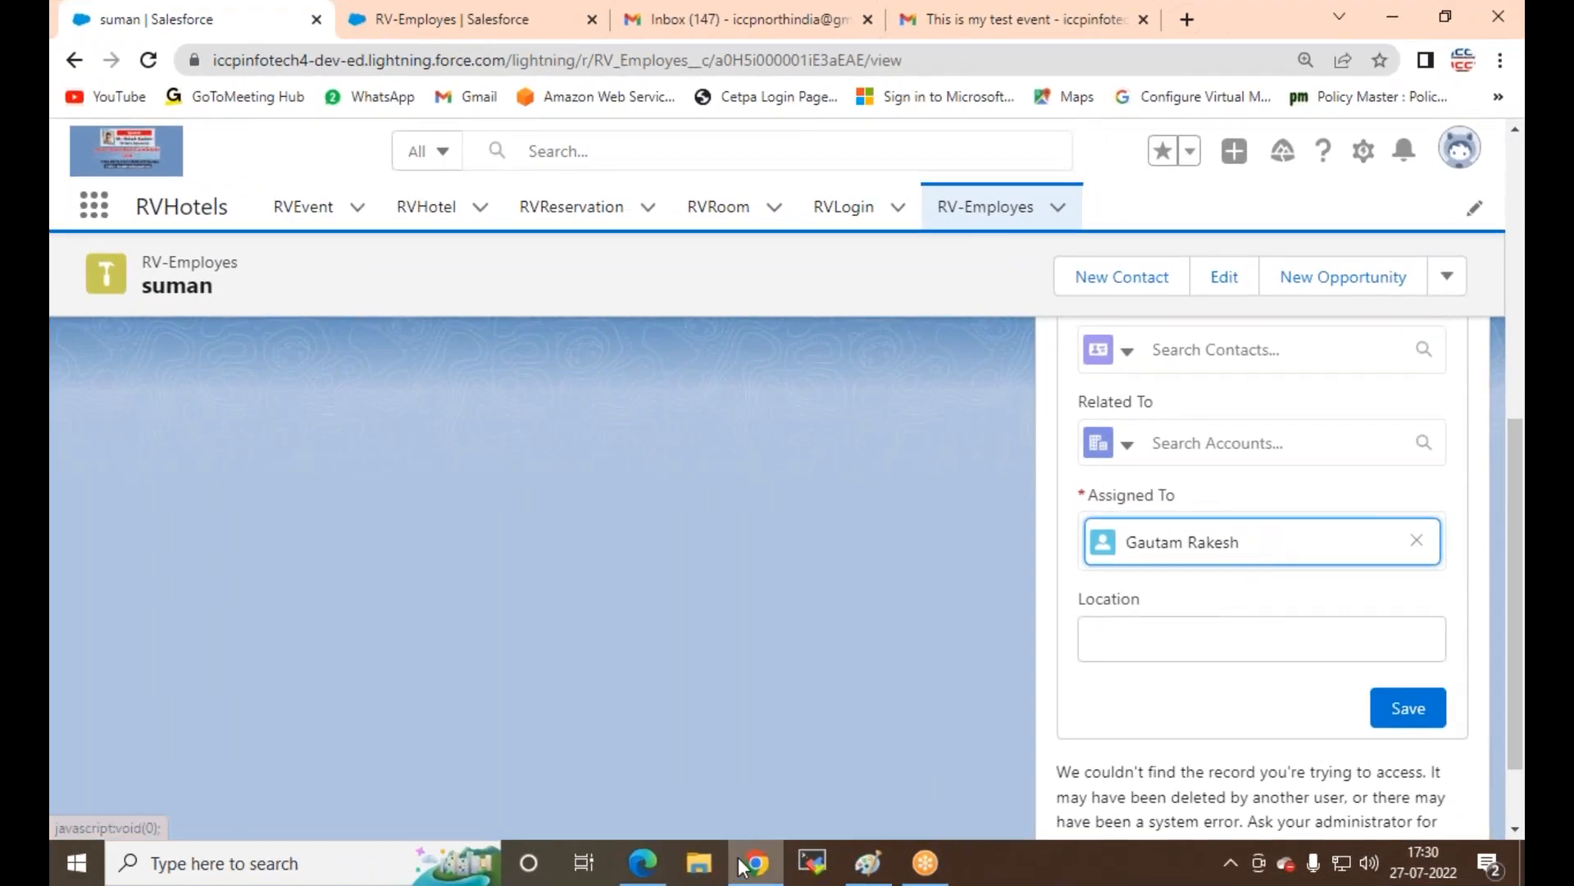
left_click(1458, 157)
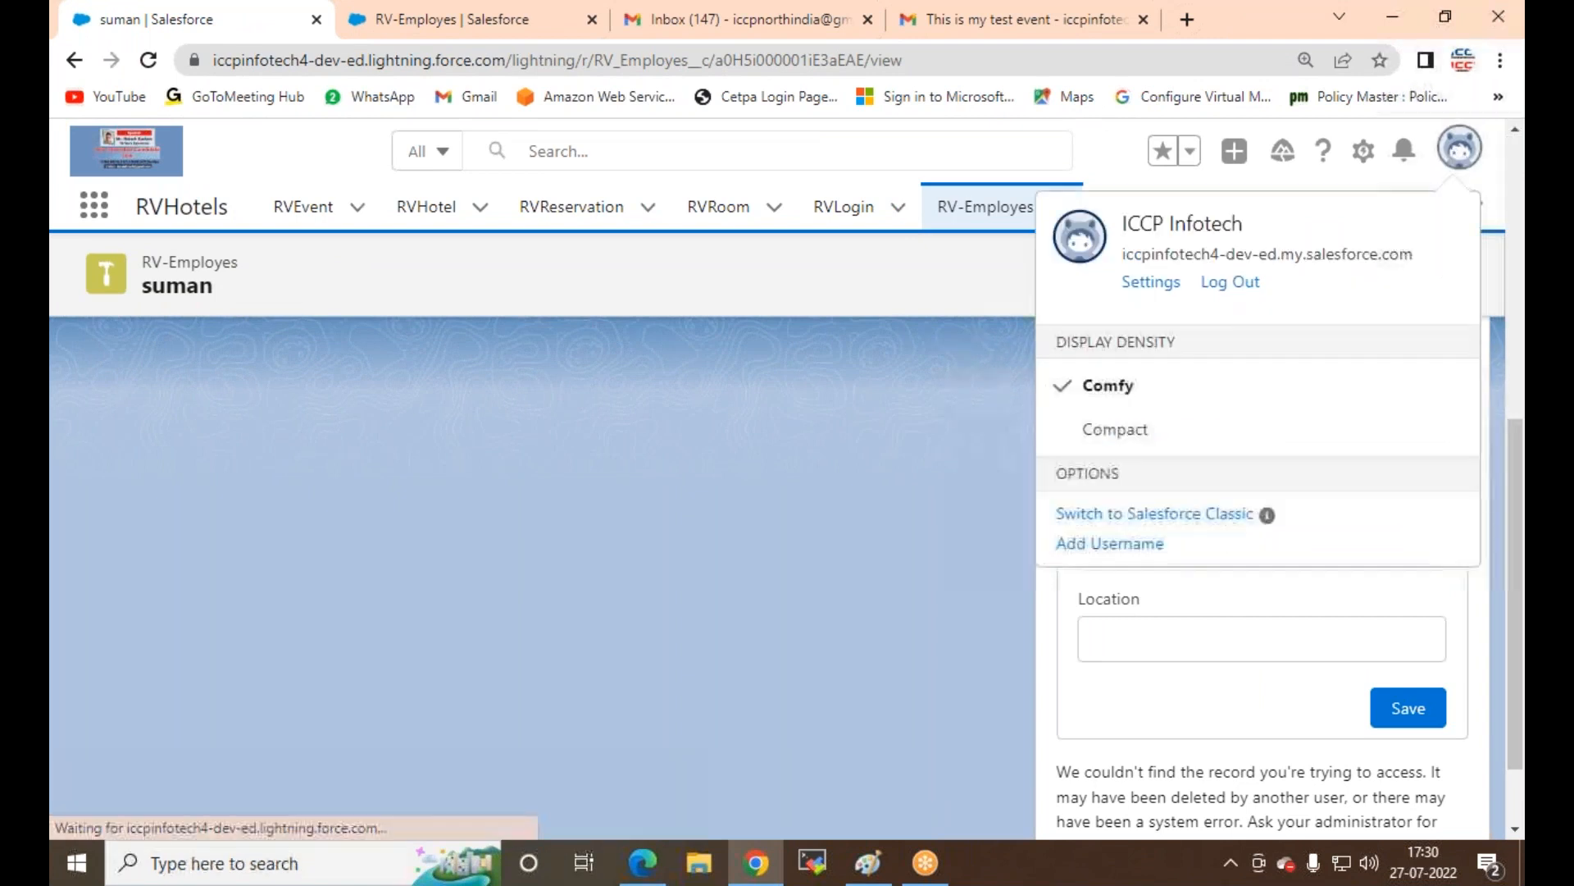
left_click(771, 475)
left_click(1202, 651)
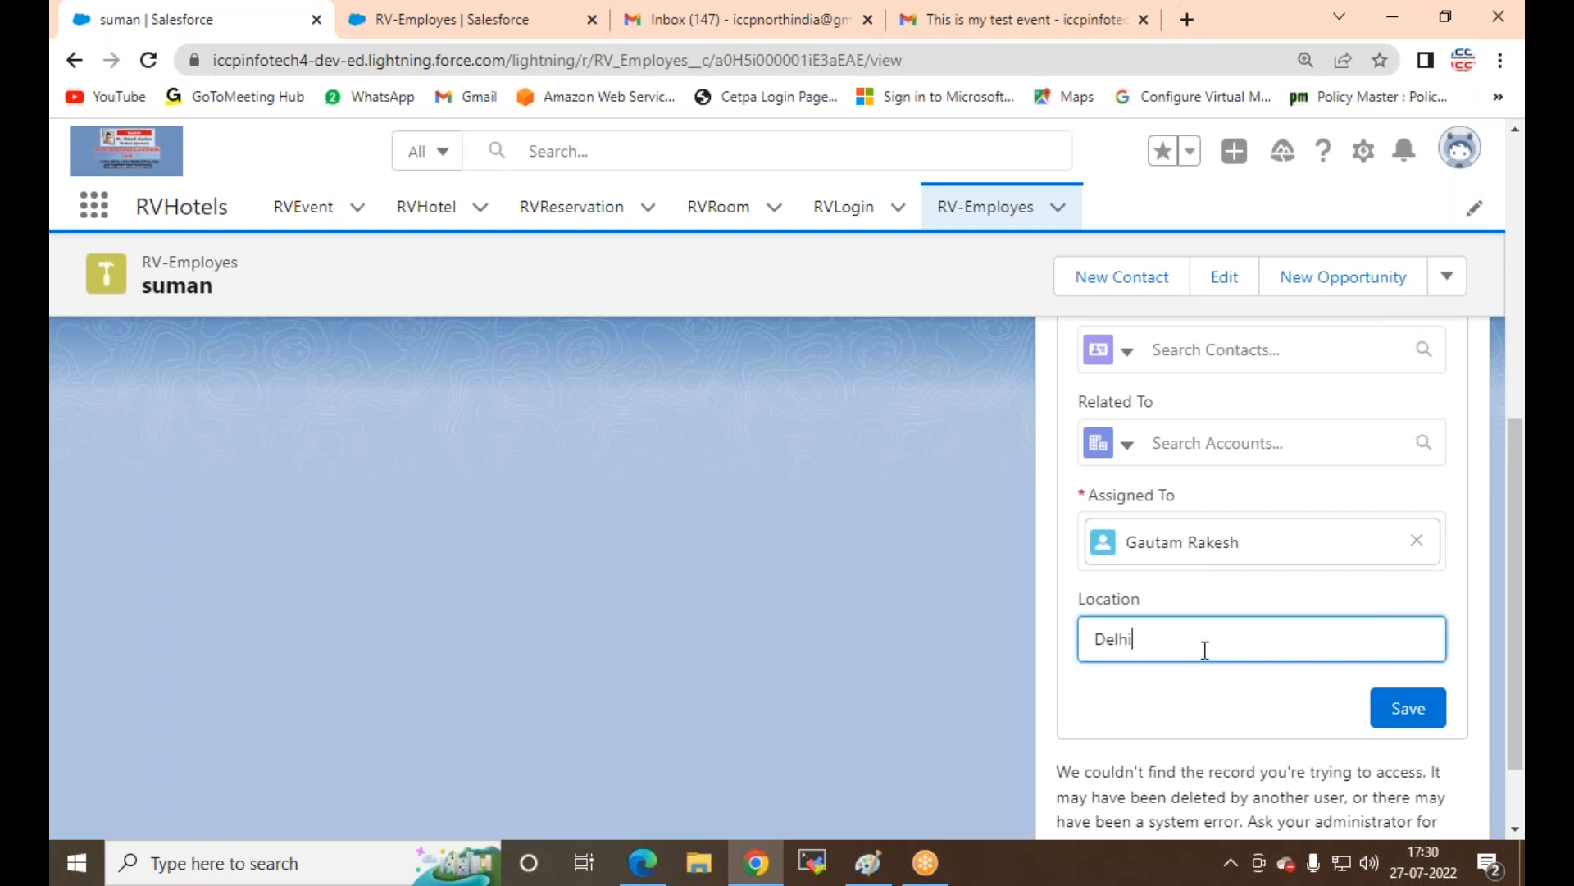
left_click(1408, 707)
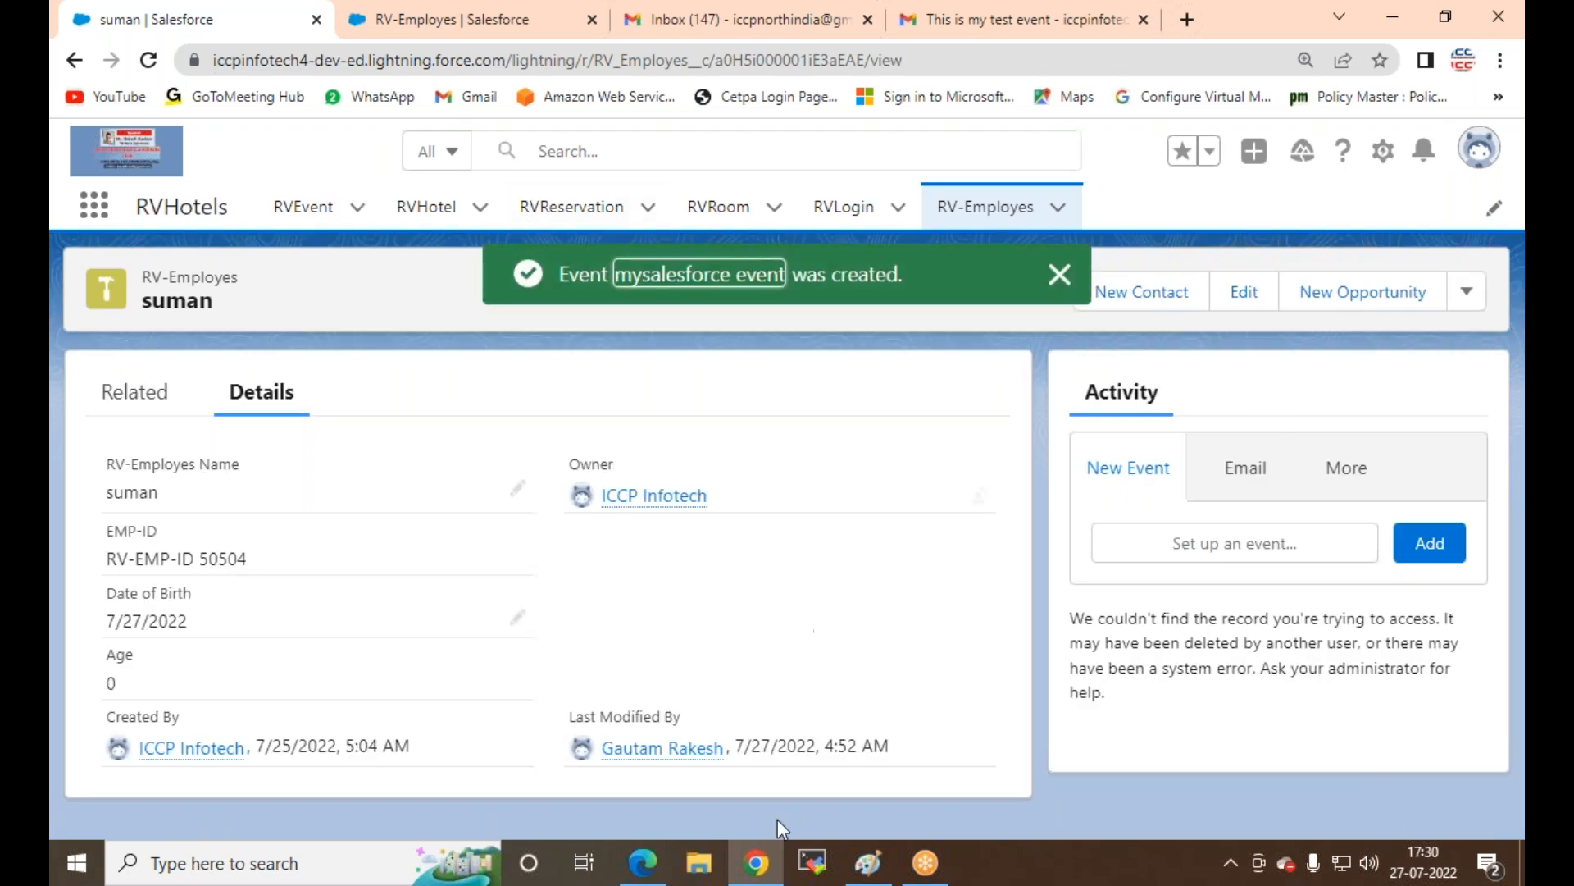
Step: Switch to the Edge window showing suman's record with the upcoming myworkshop event
left_click(643, 861)
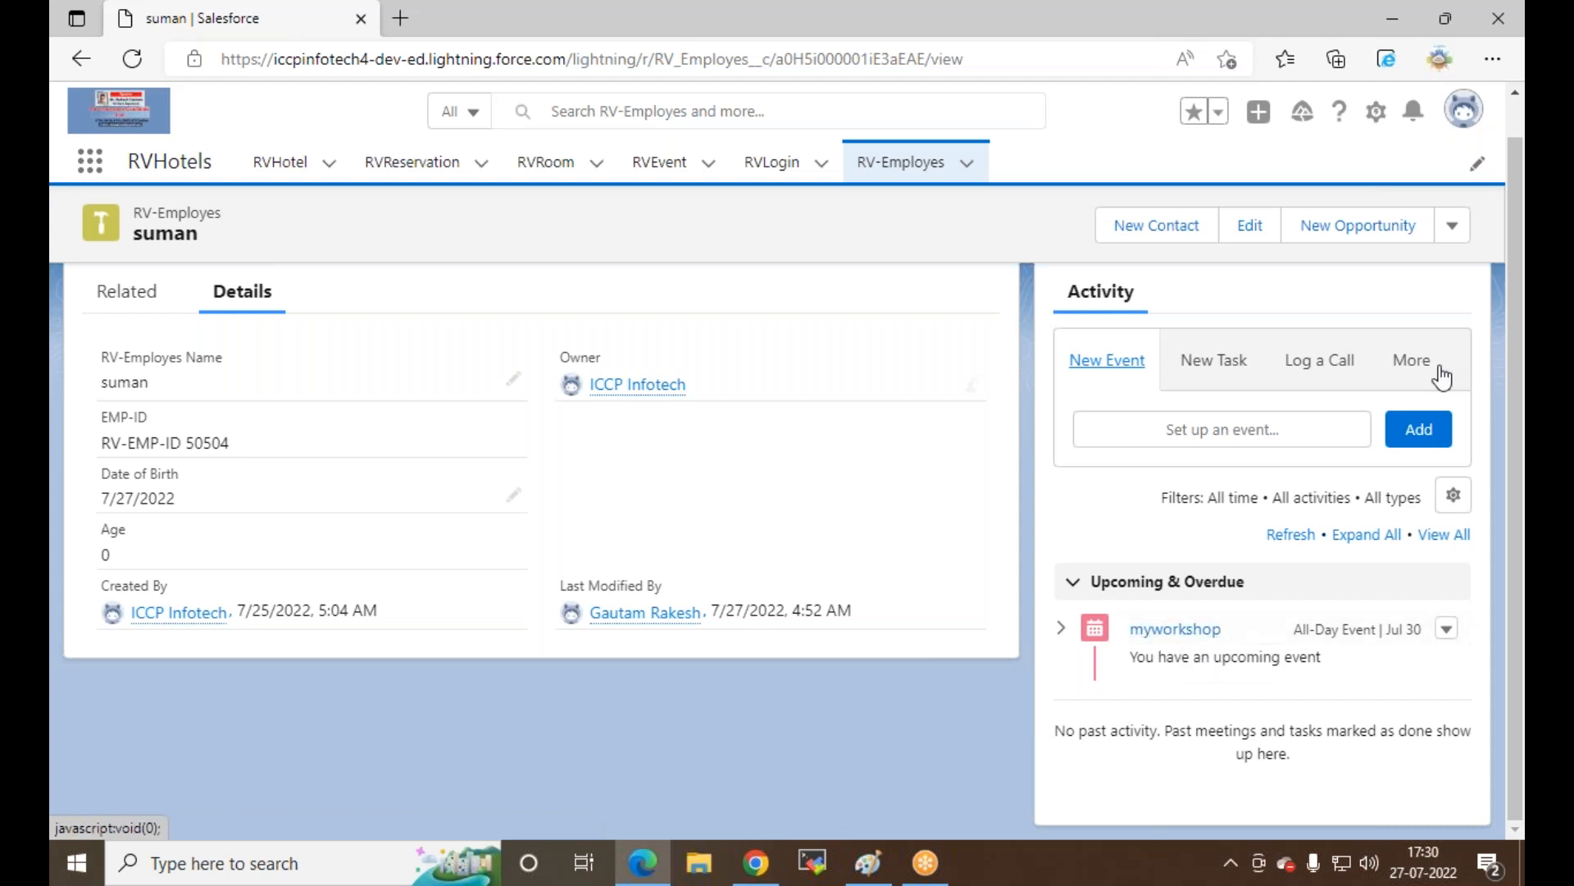
left_click(1416, 362)
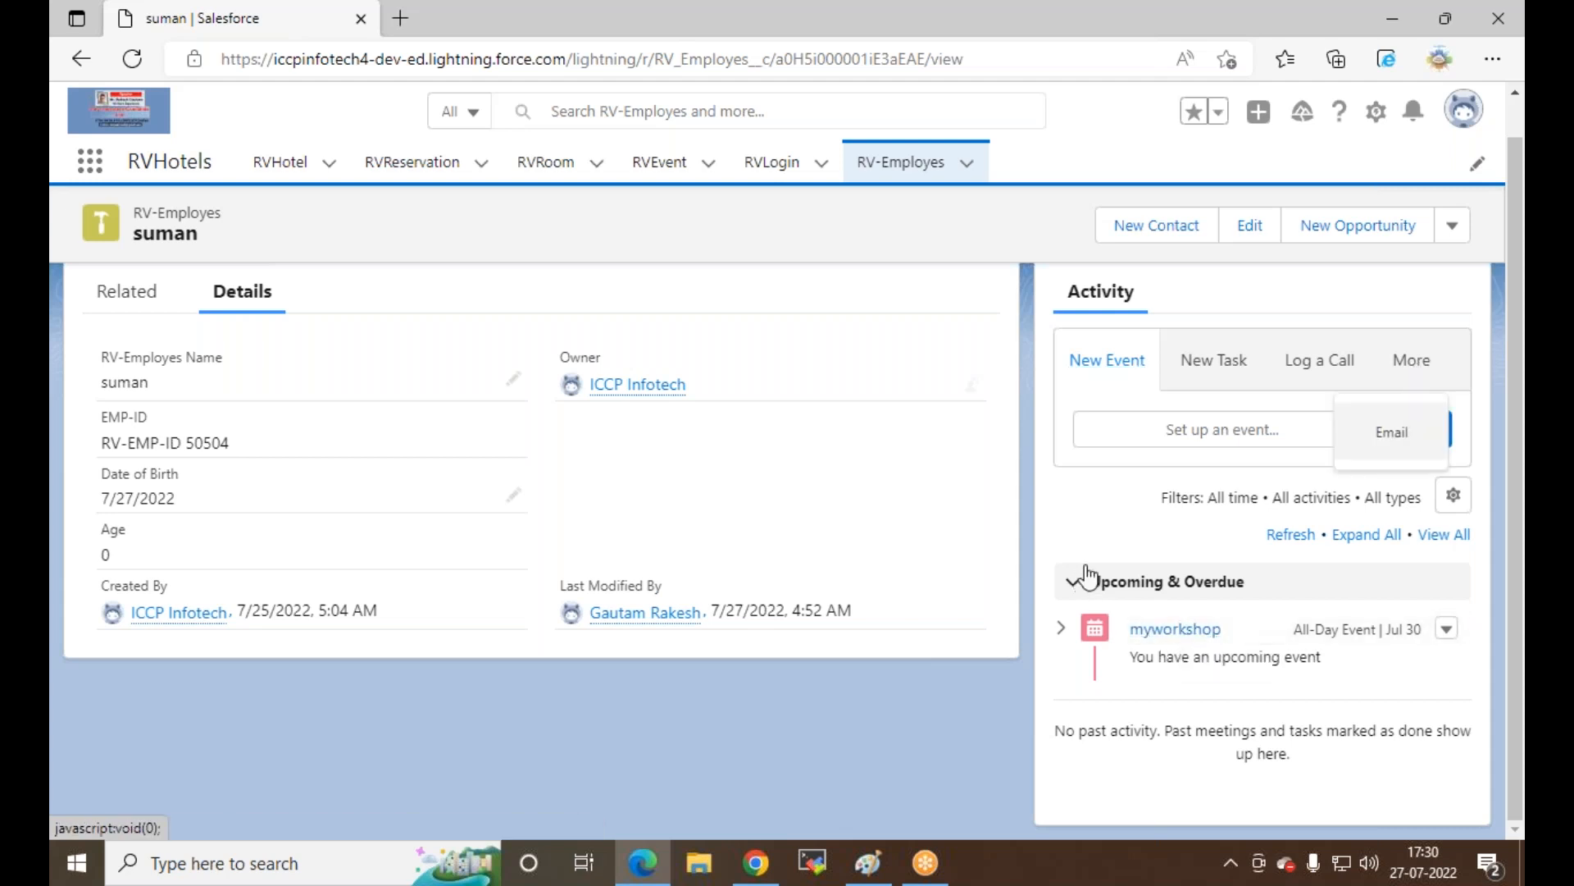
left_click(1109, 515)
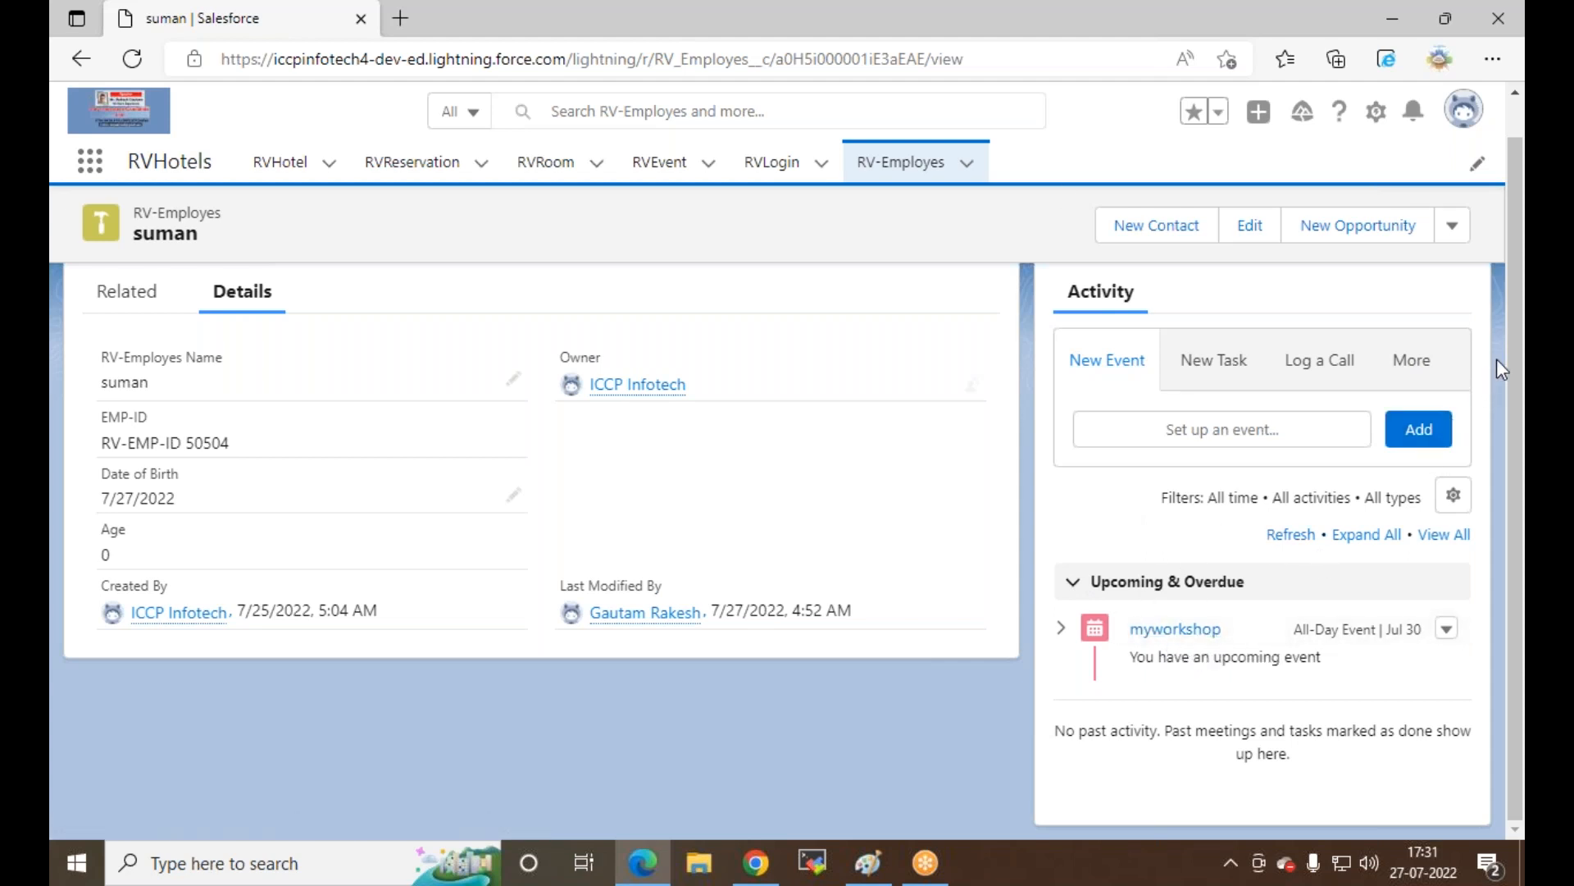
left_click(132, 59)
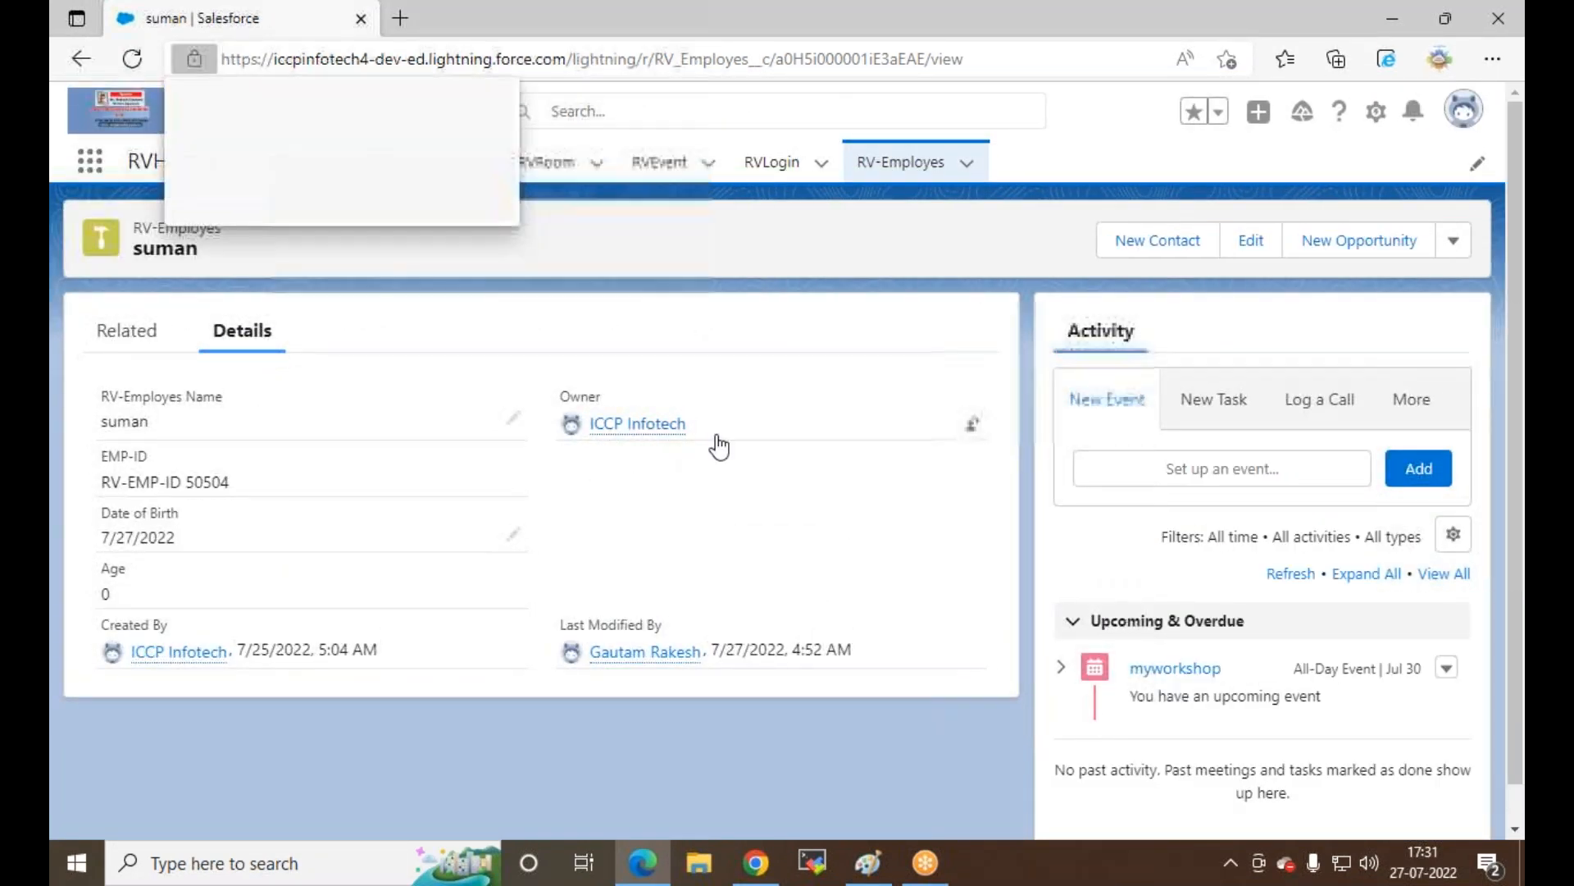
mouse_move(656, 435)
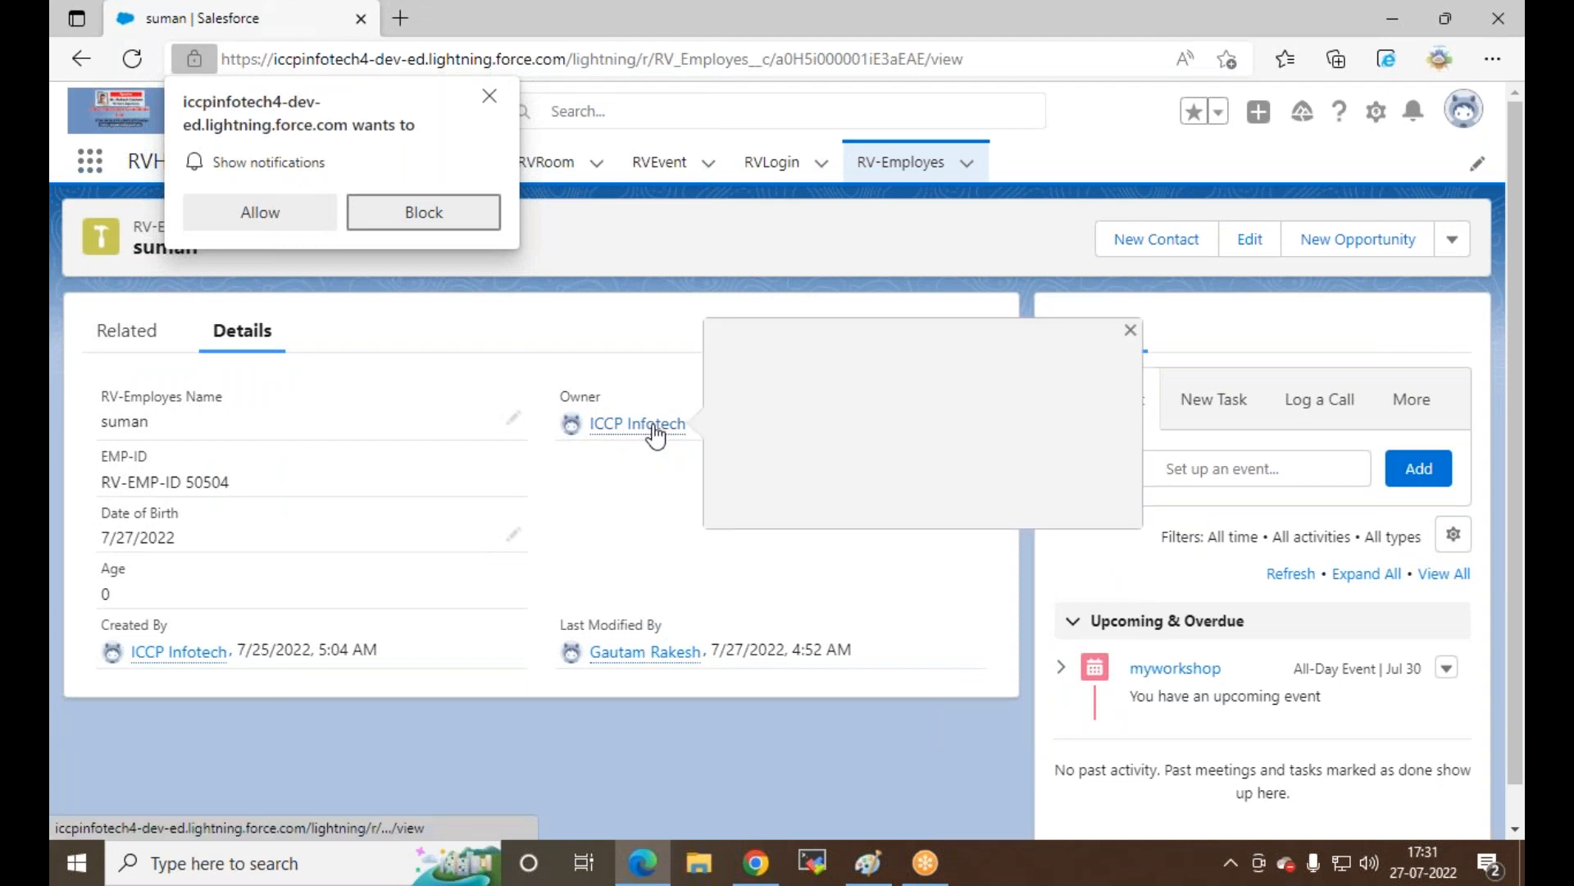
left_click(489, 97)
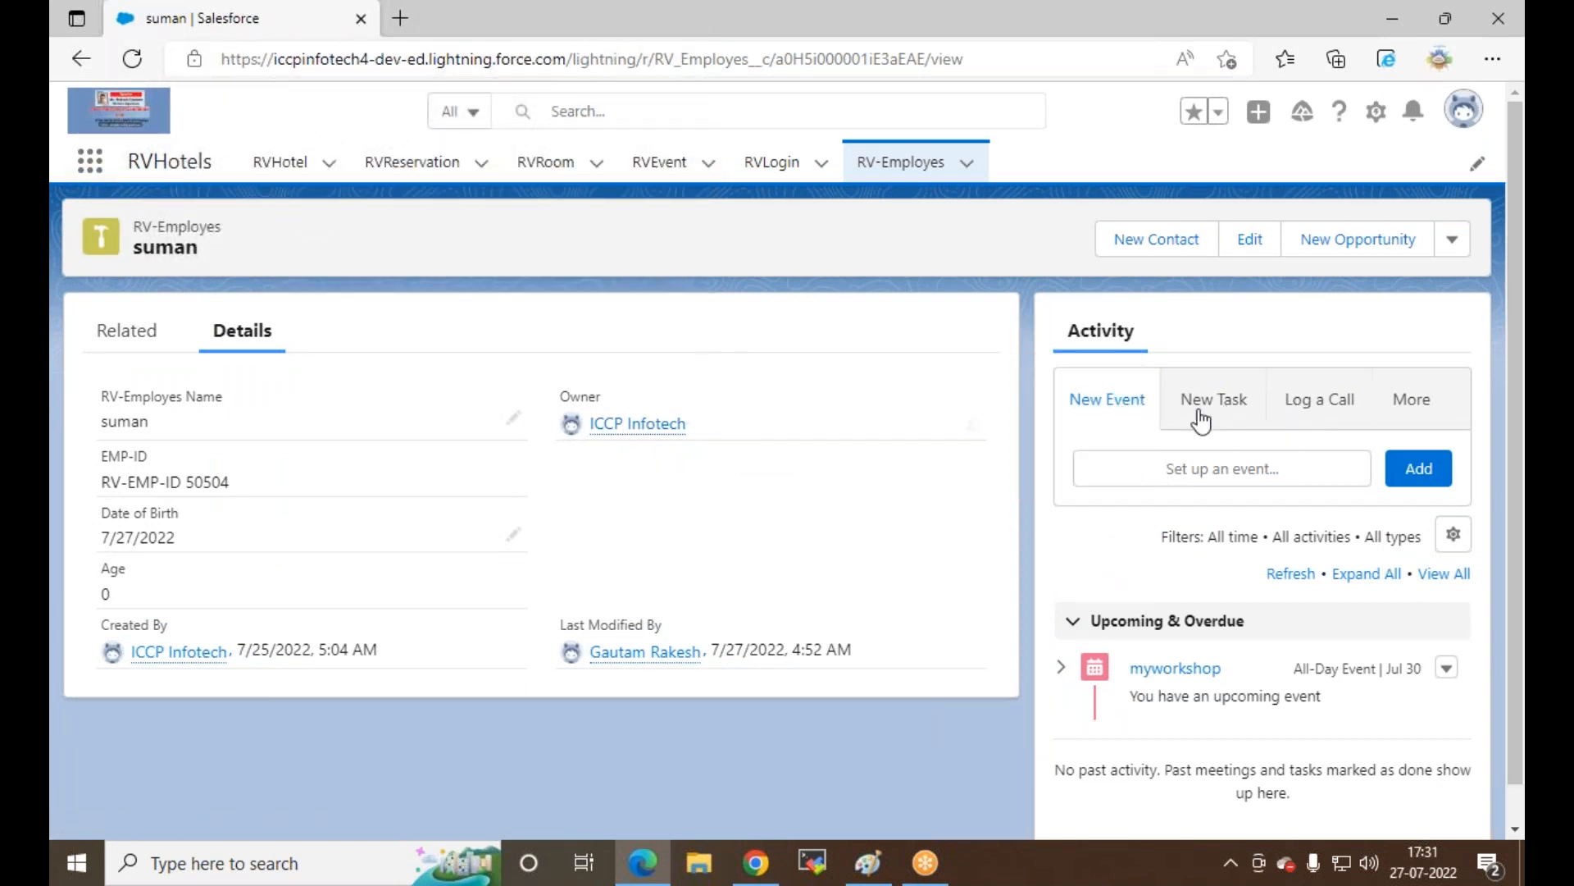
Step: Start a call log, remove suman from Related To, then flip to Paint and back to Chrome
left_click(1315, 410)
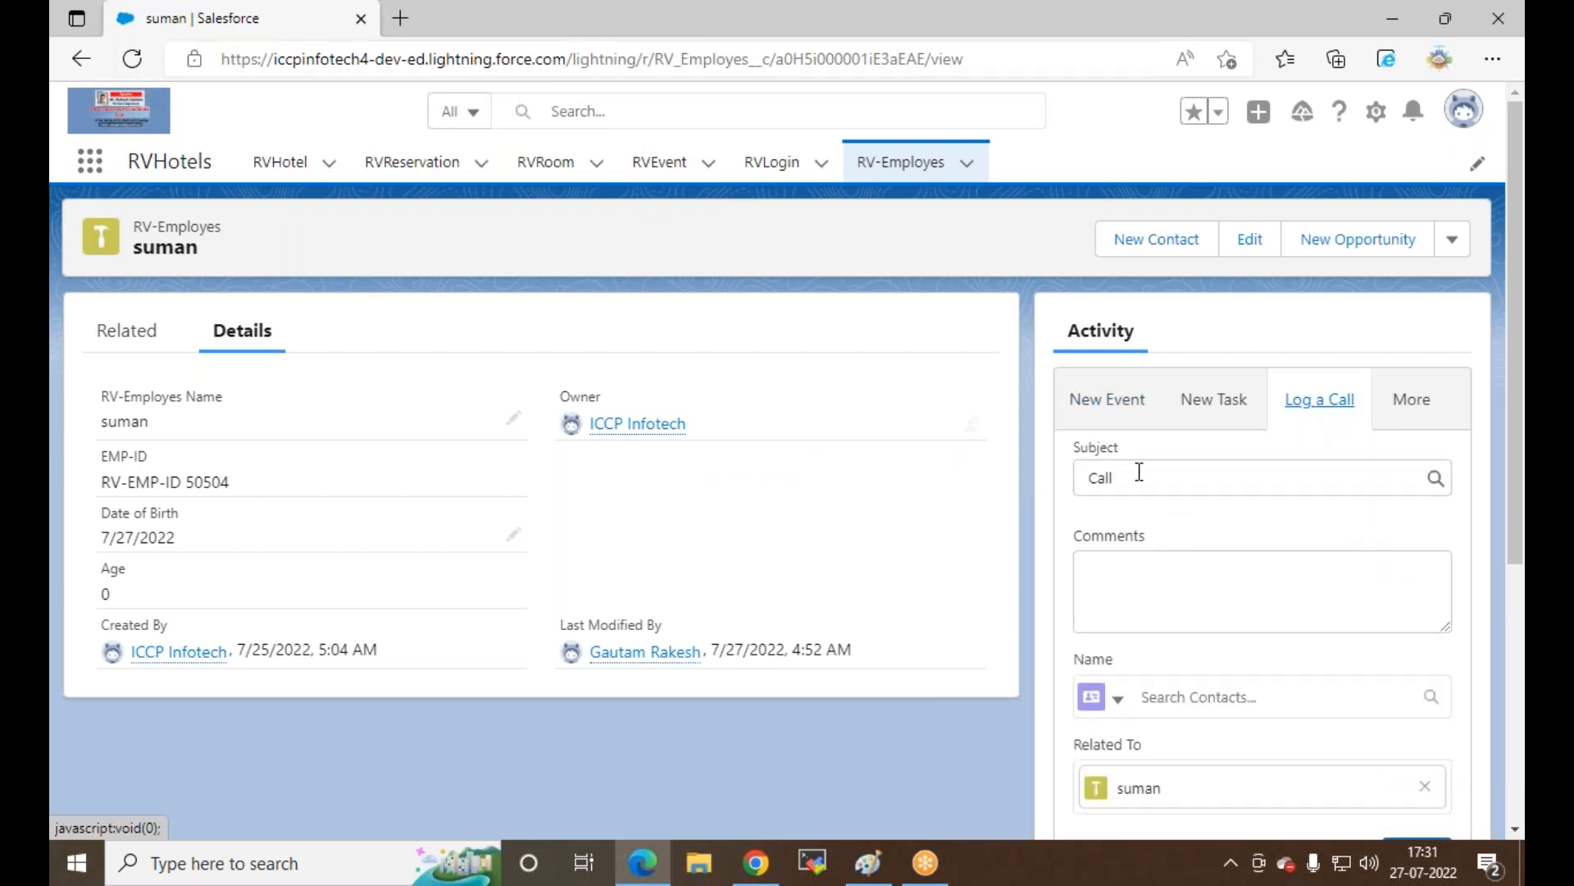
left_click(1170, 607)
scroll(1172, 609, "down", 3)
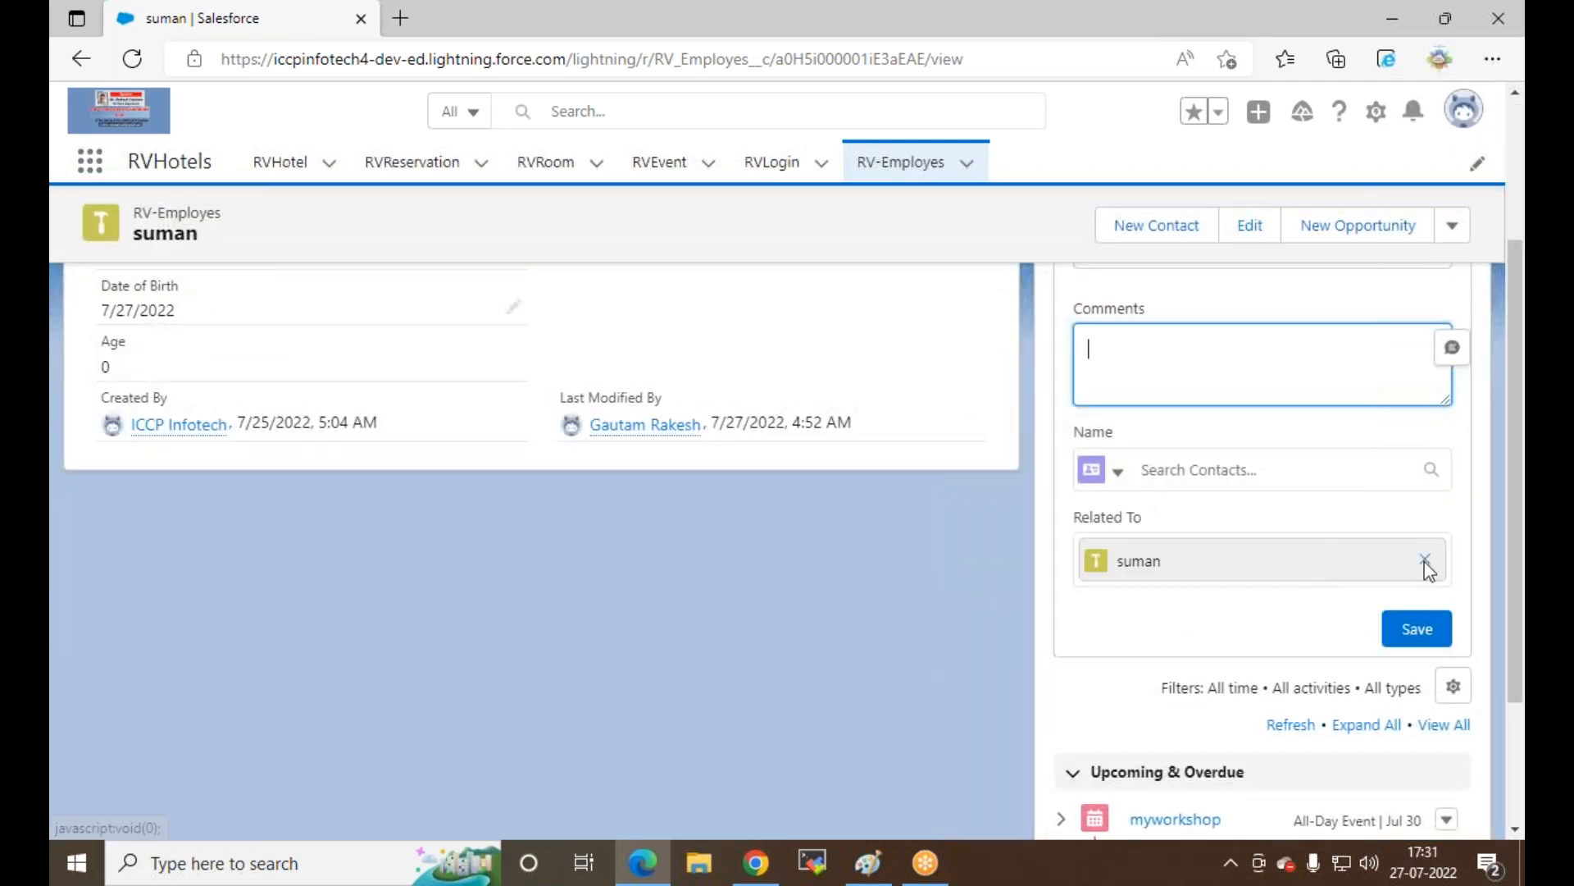
left_click(1425, 560)
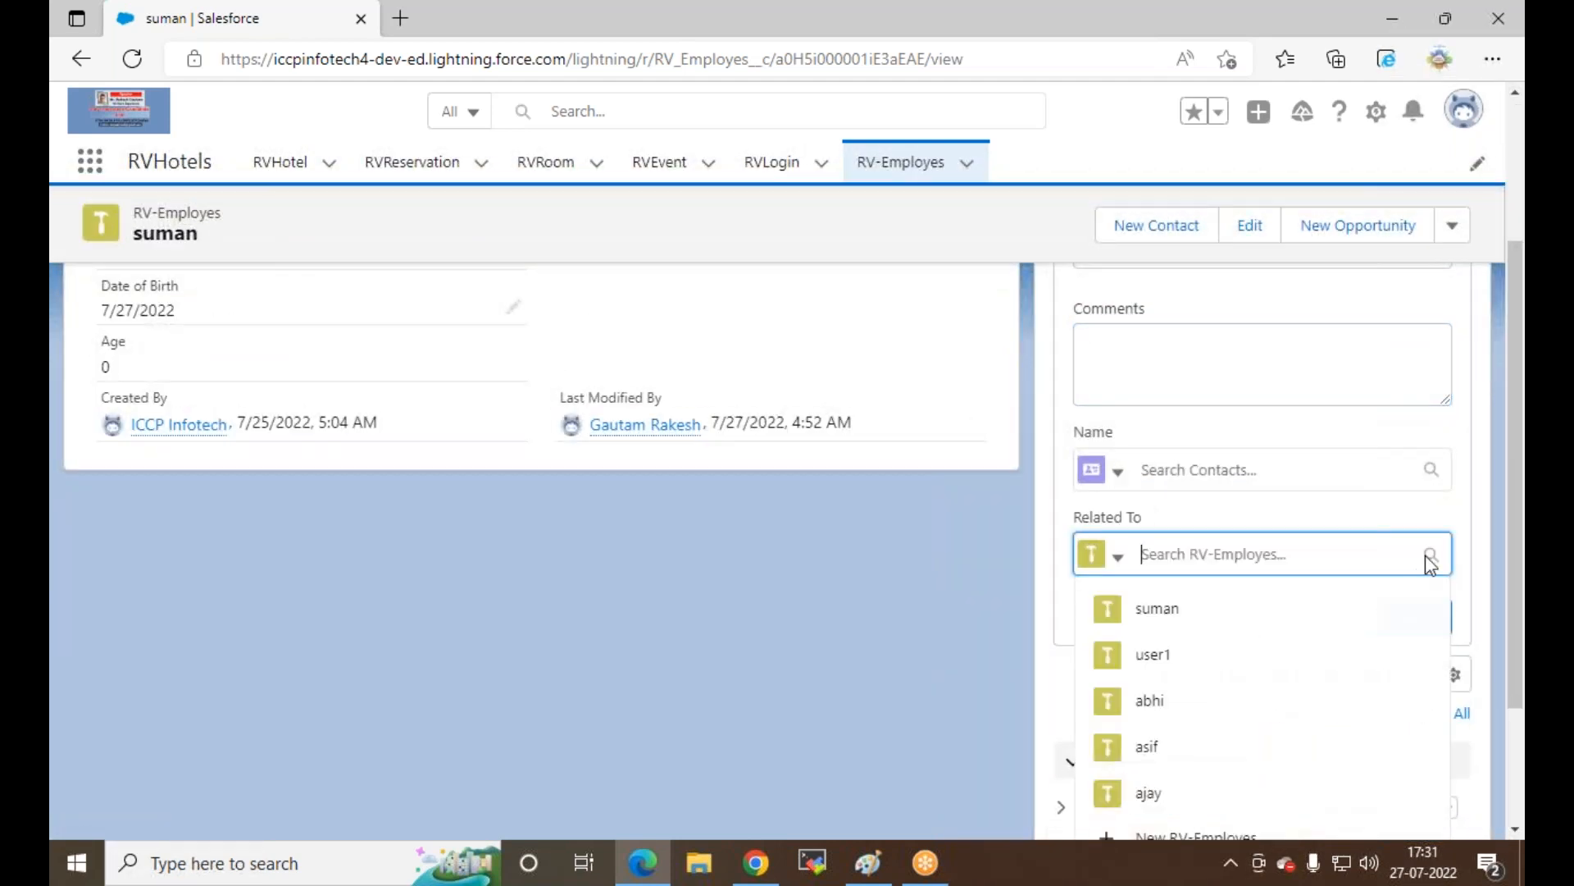
scroll(1220, 654, "down", 2)
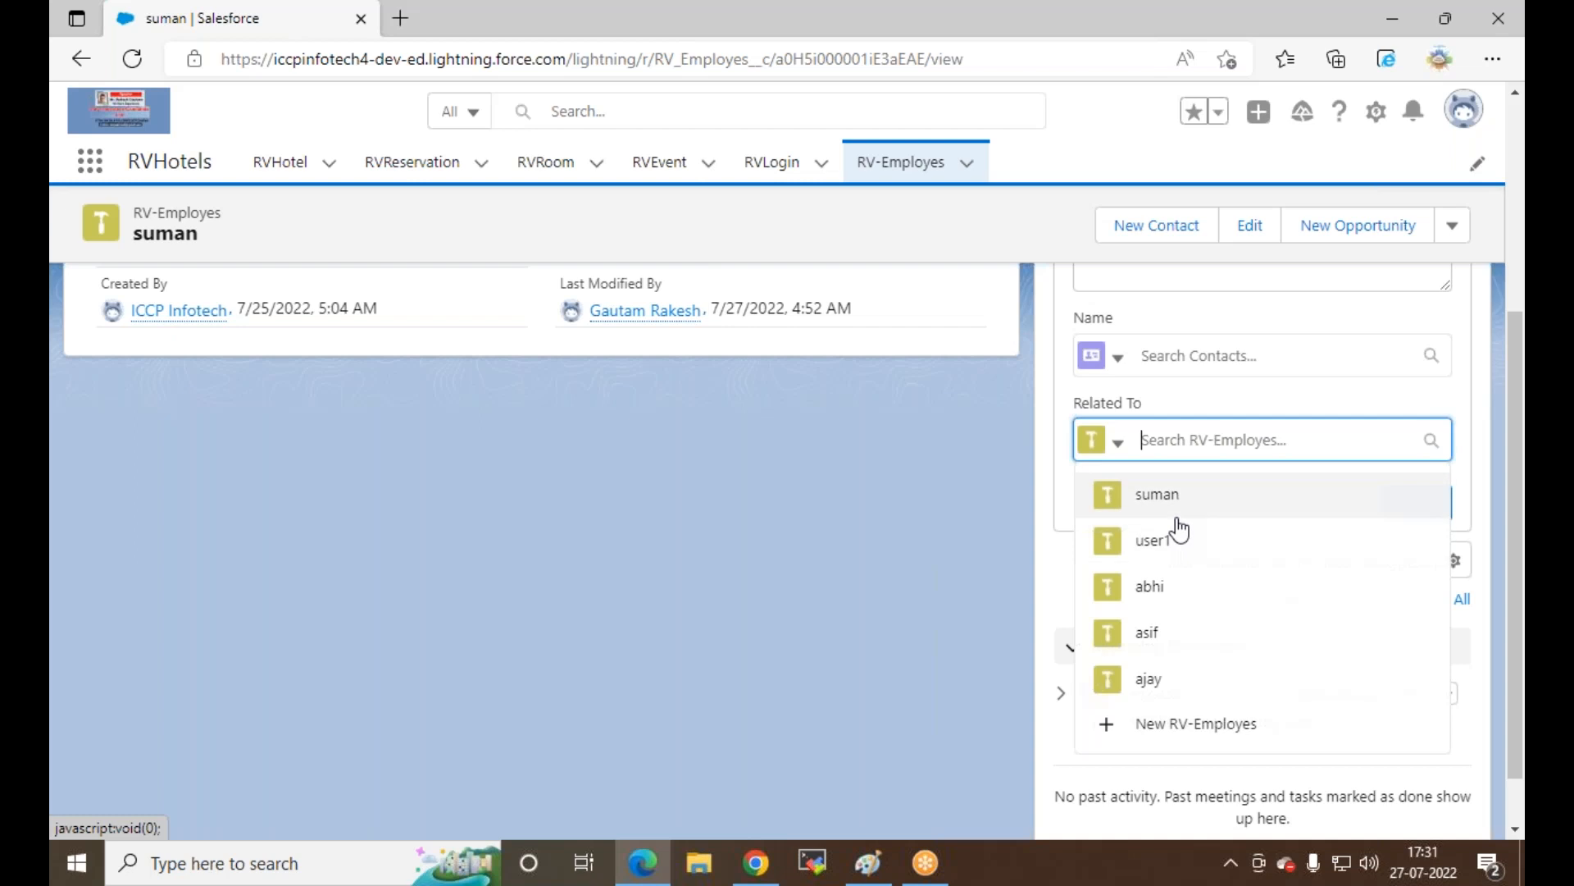
scroll(1179, 530, "up", 2)
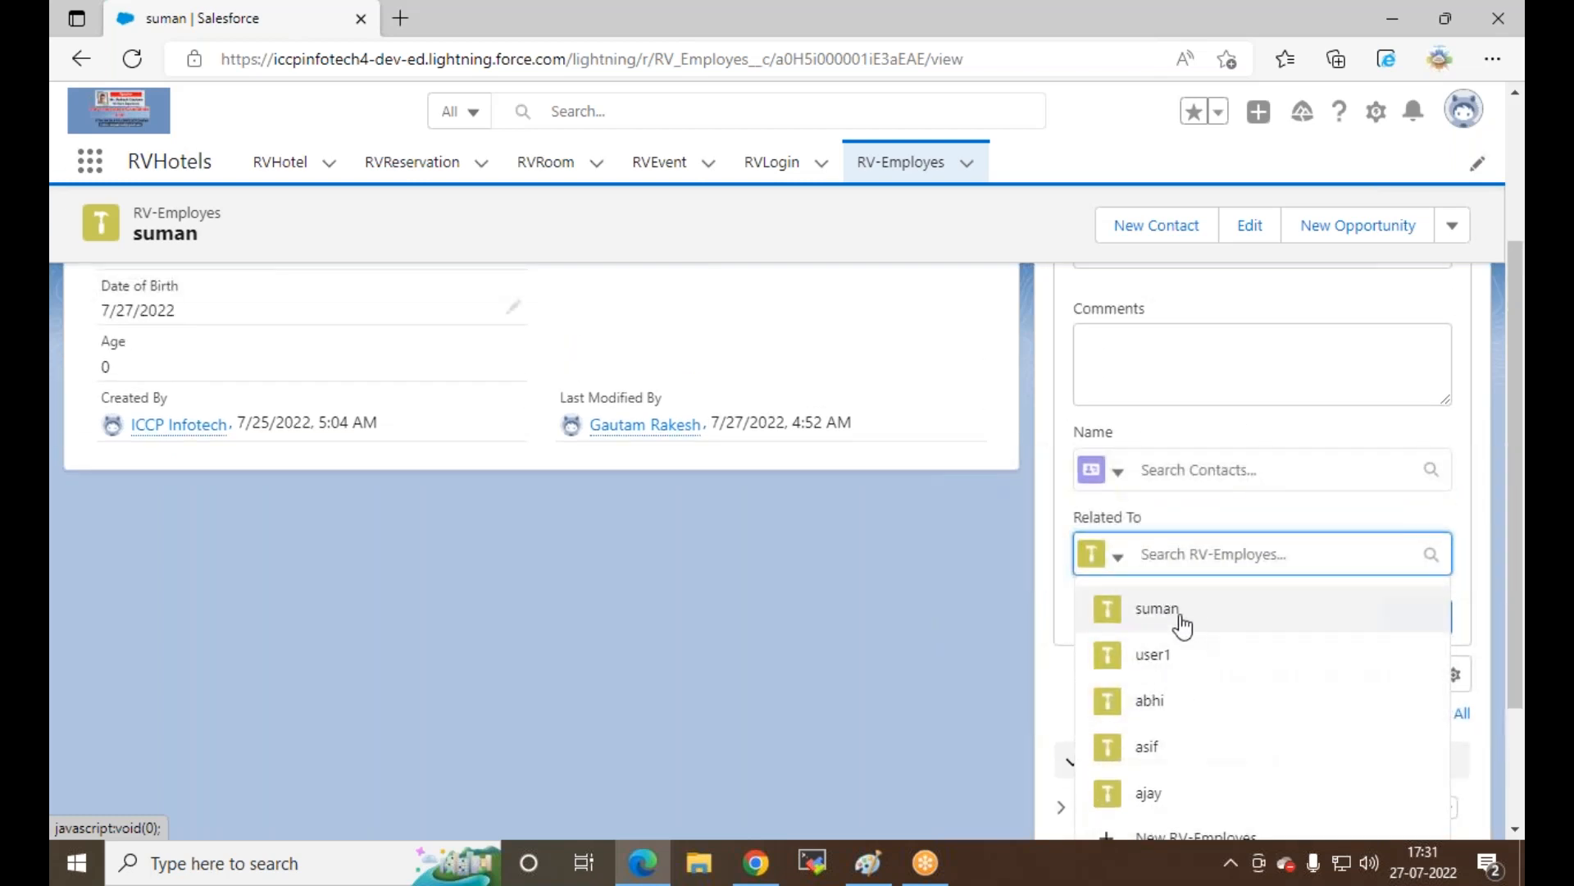
left_click(886, 661)
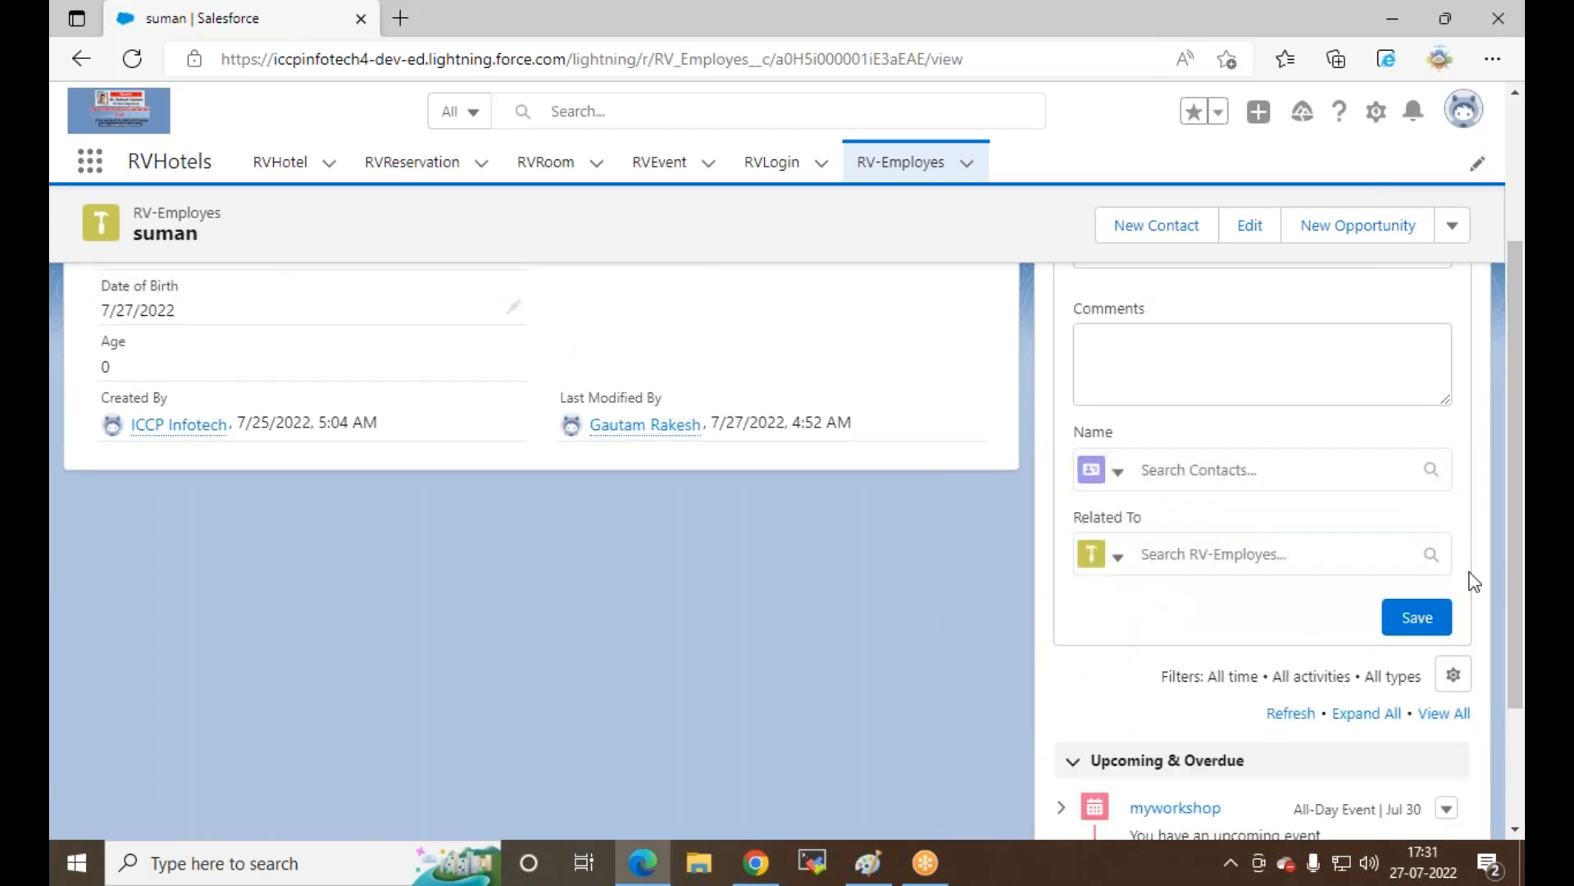
scroll(1263, 513, "up", 4)
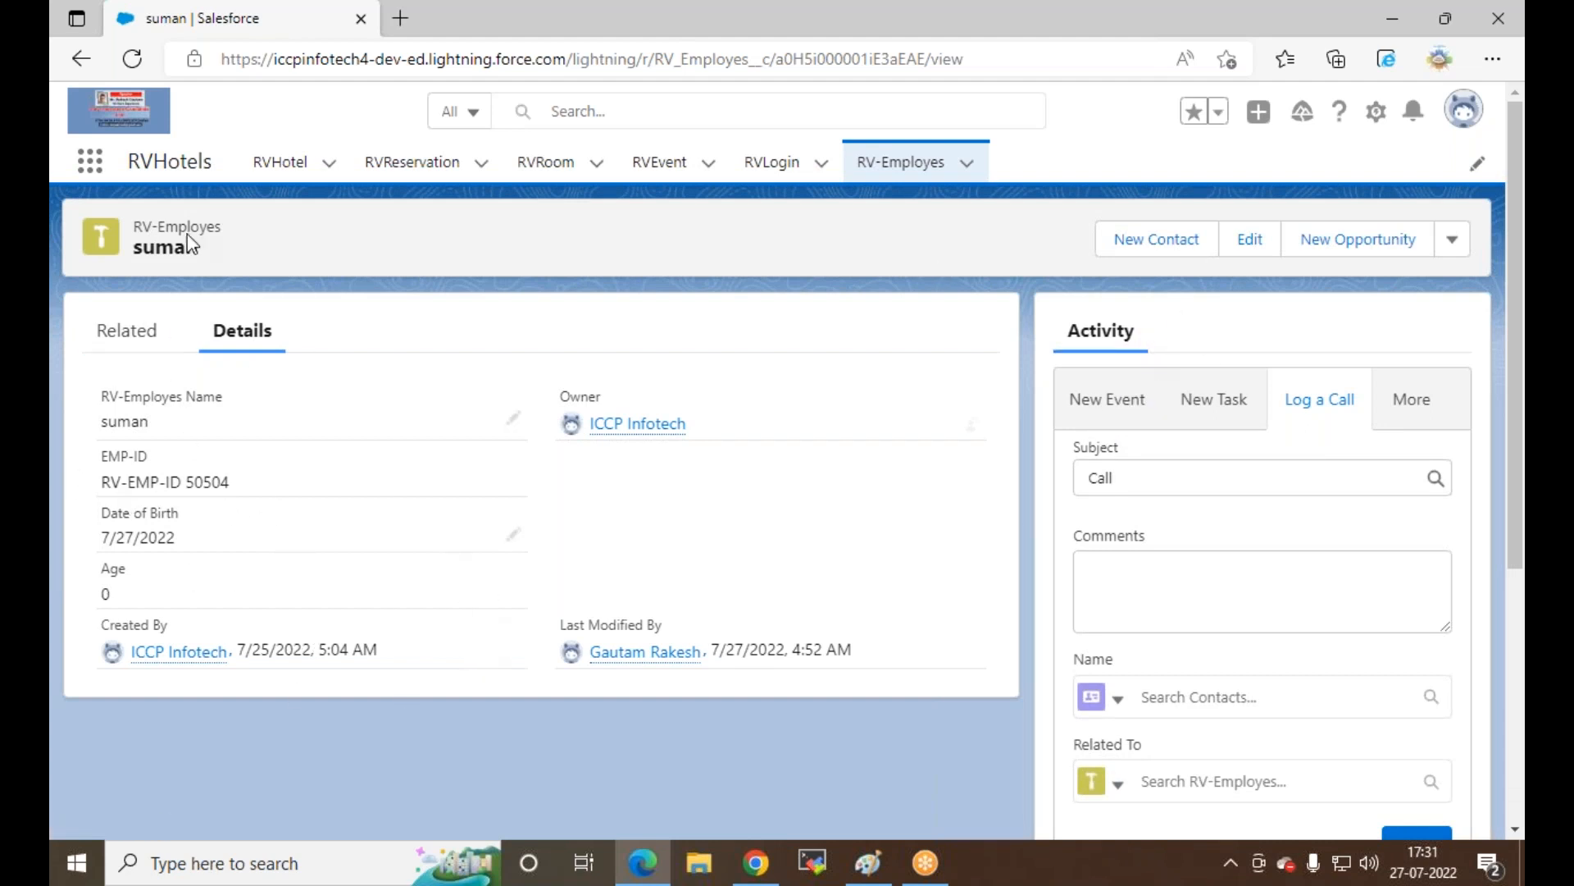
left_click(871, 865)
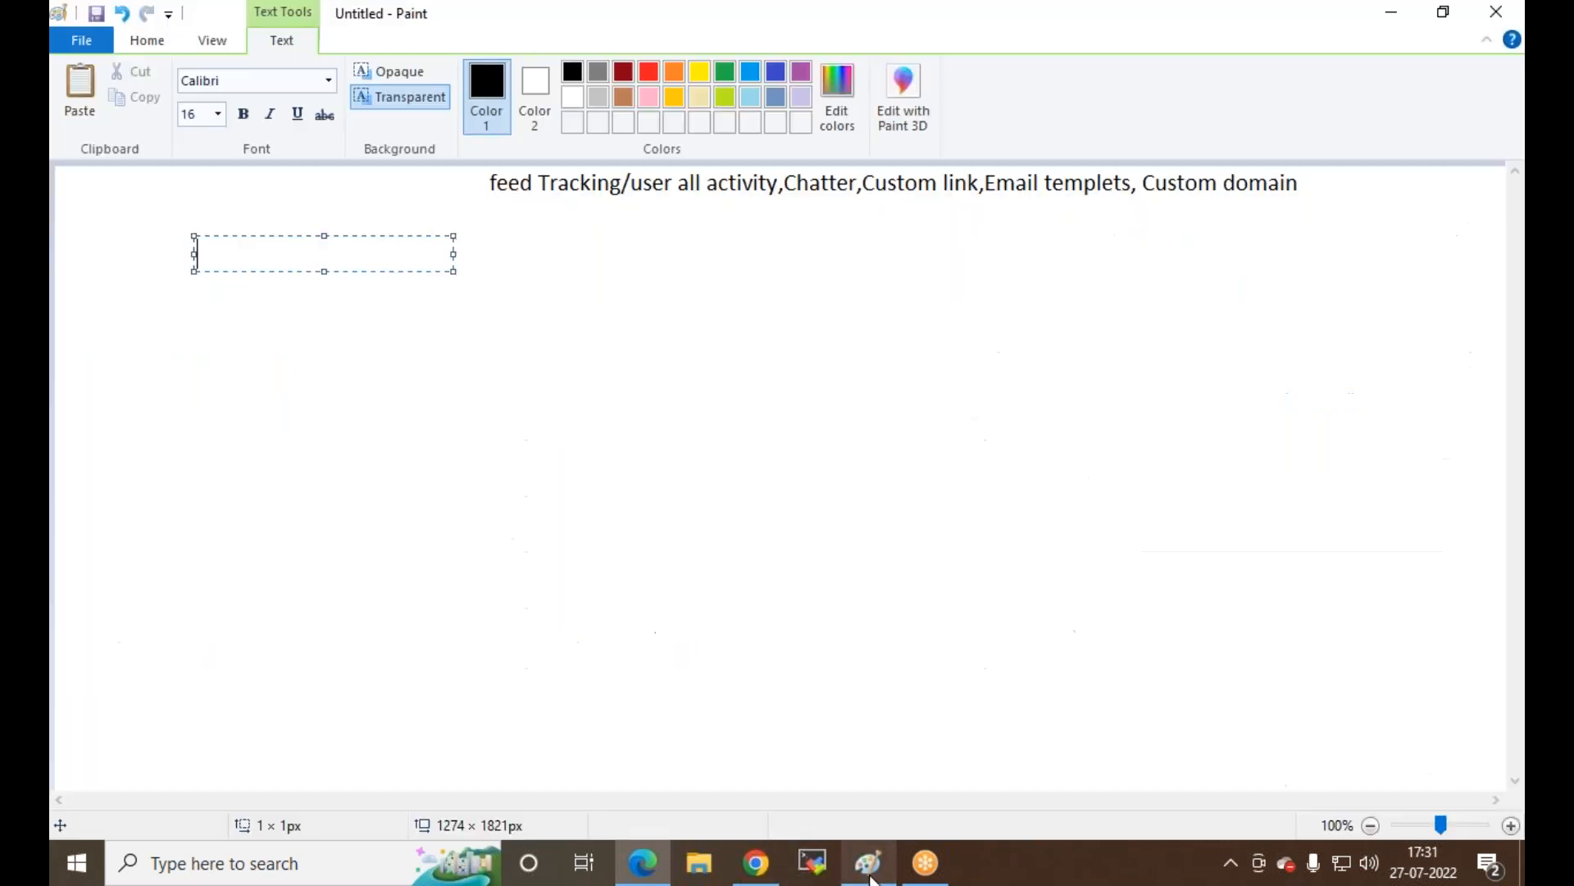
left_click(769, 873)
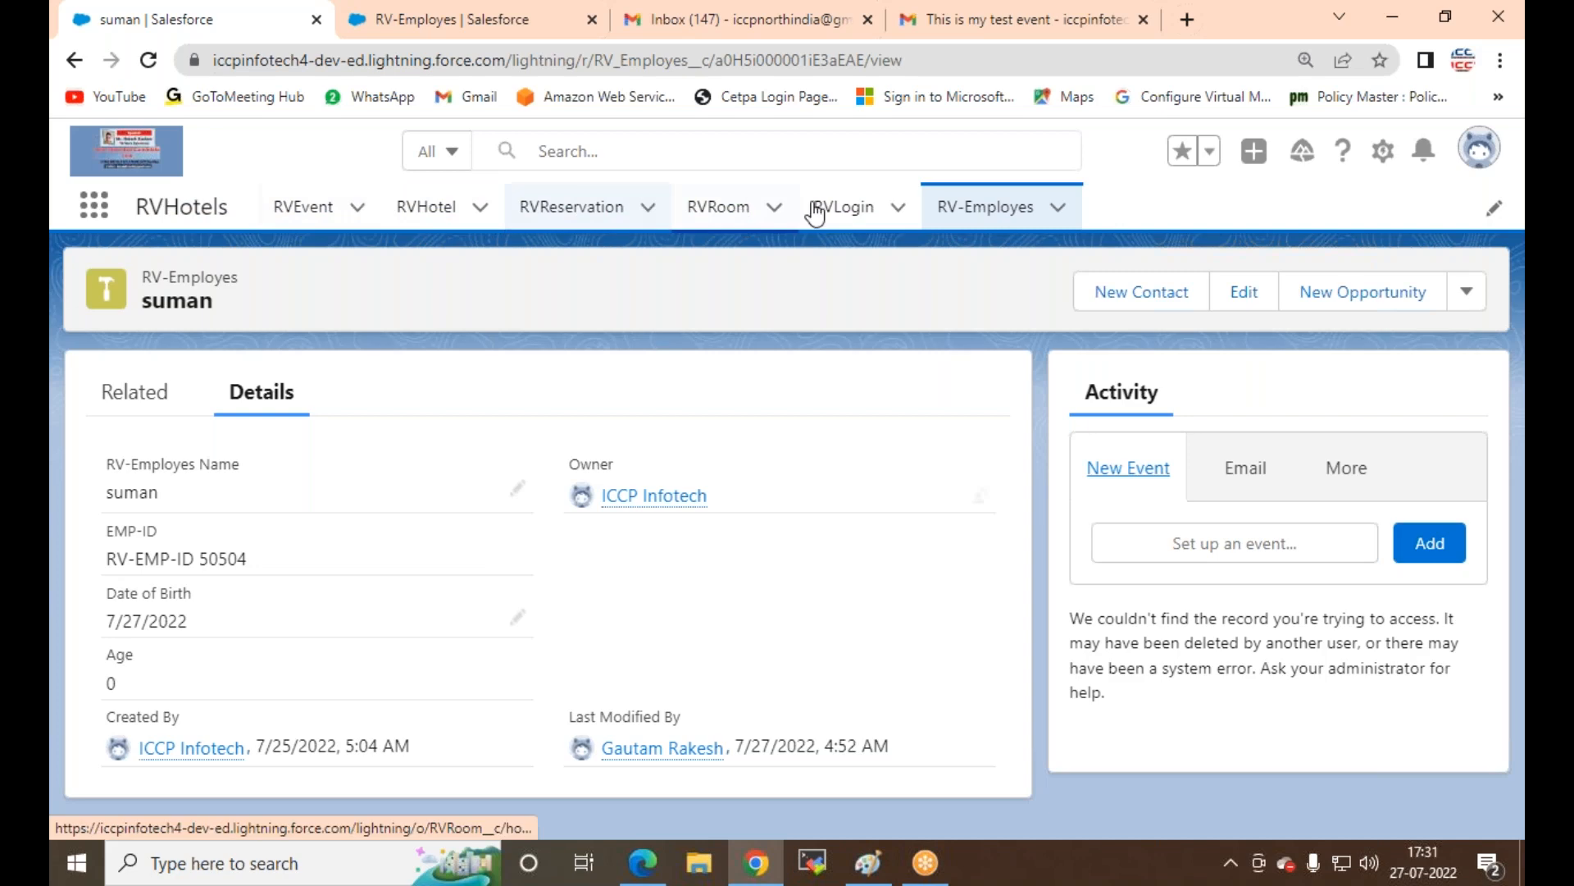
Step: From the RV-Employes tab, go to Setup Home and search Quick Find for 'feed' to reach Feed Tracking
left_click(425, 23)
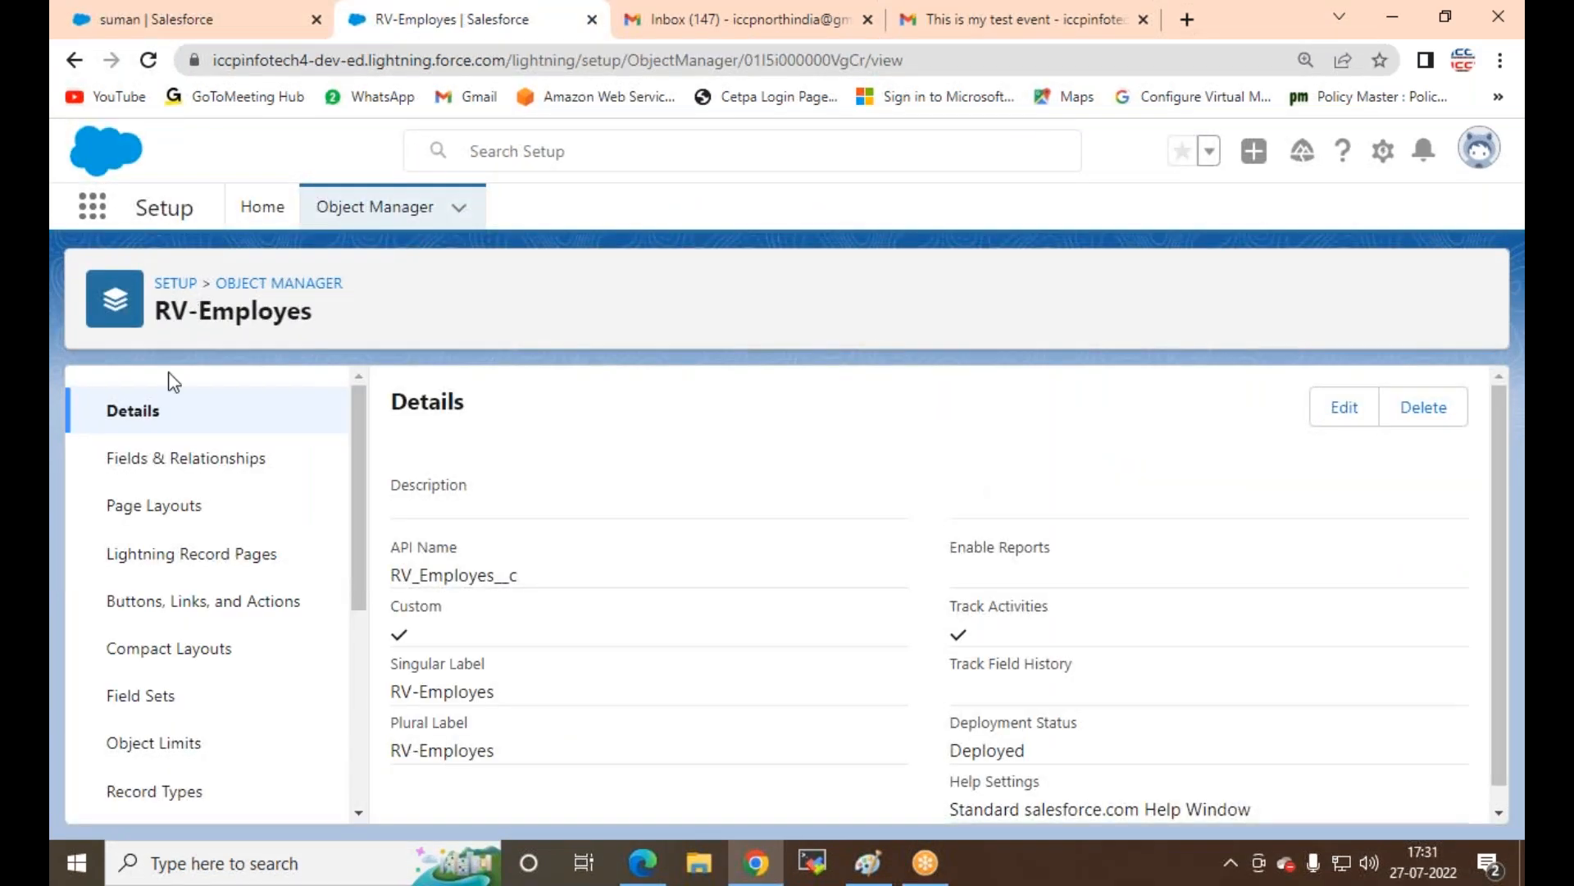
left_click(263, 207)
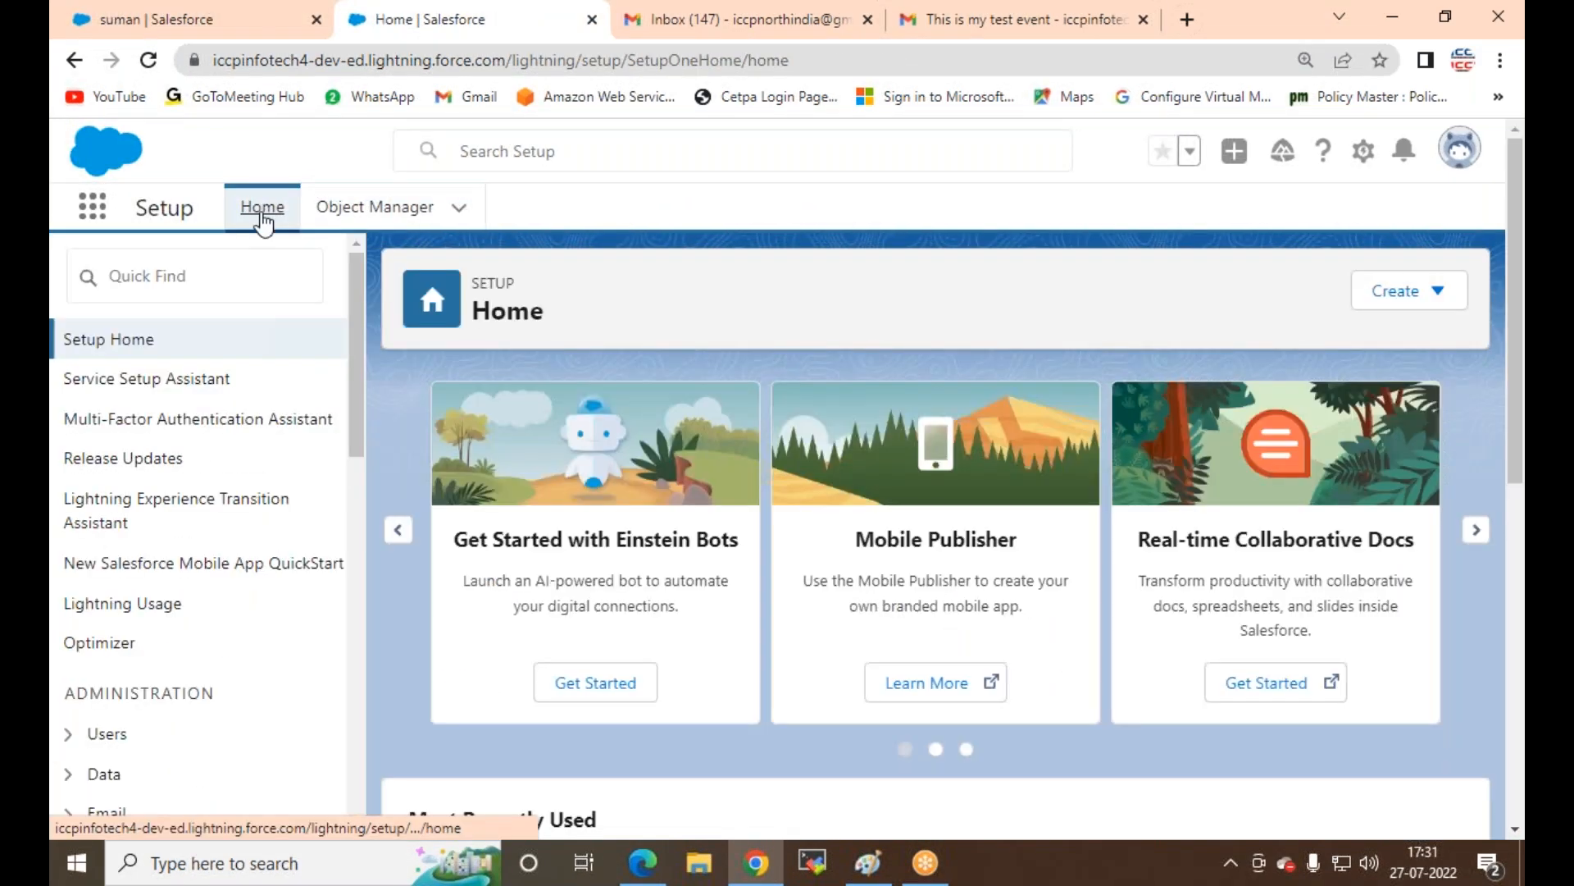
left_click(196, 271)
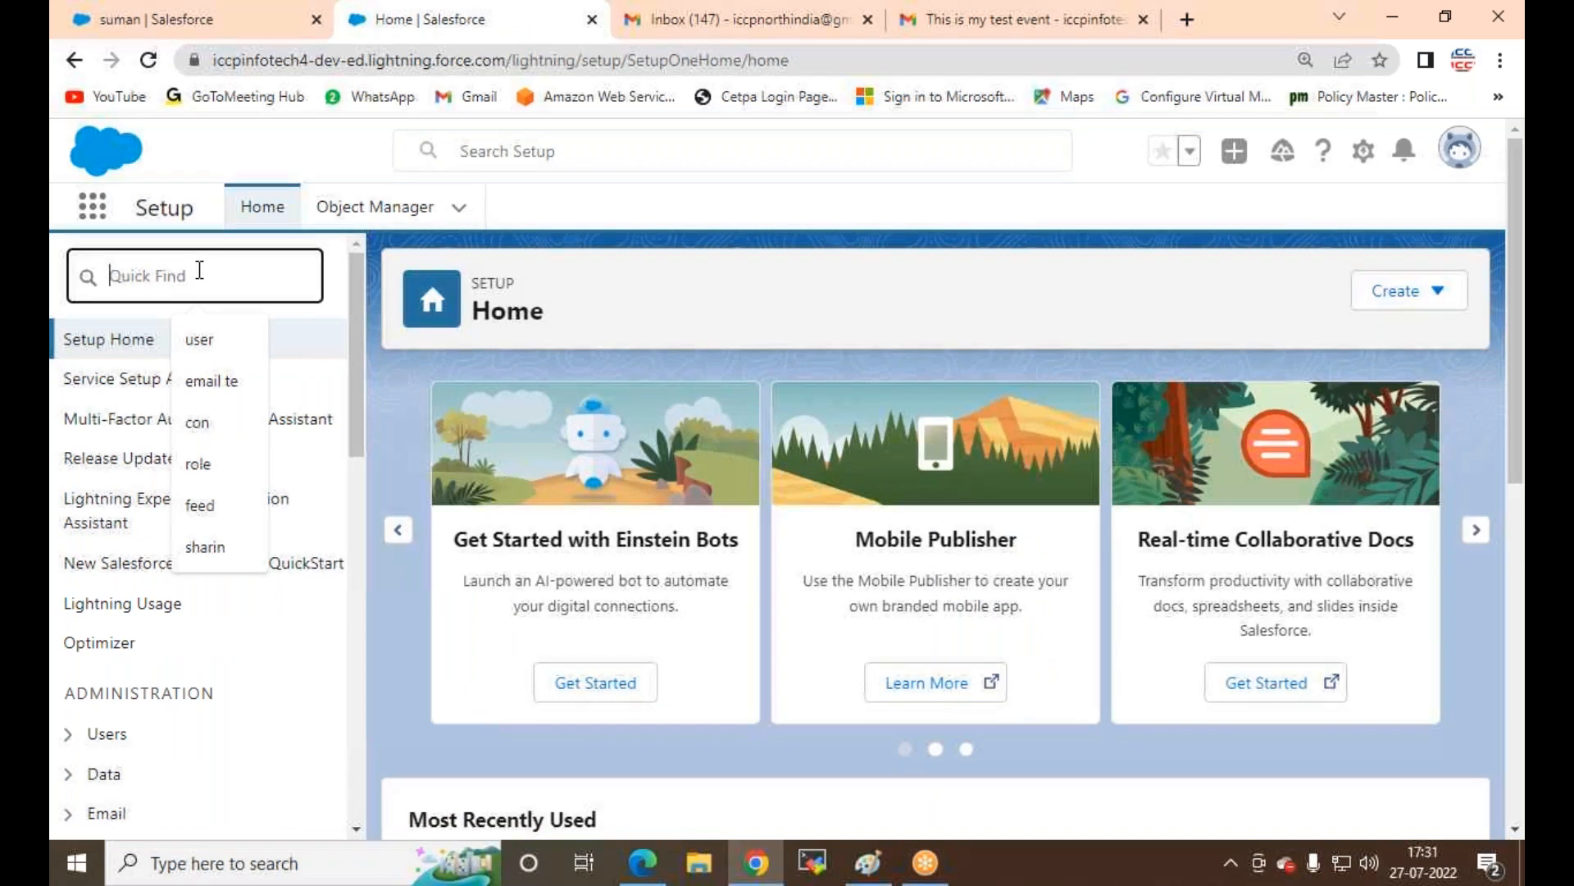
type("f")
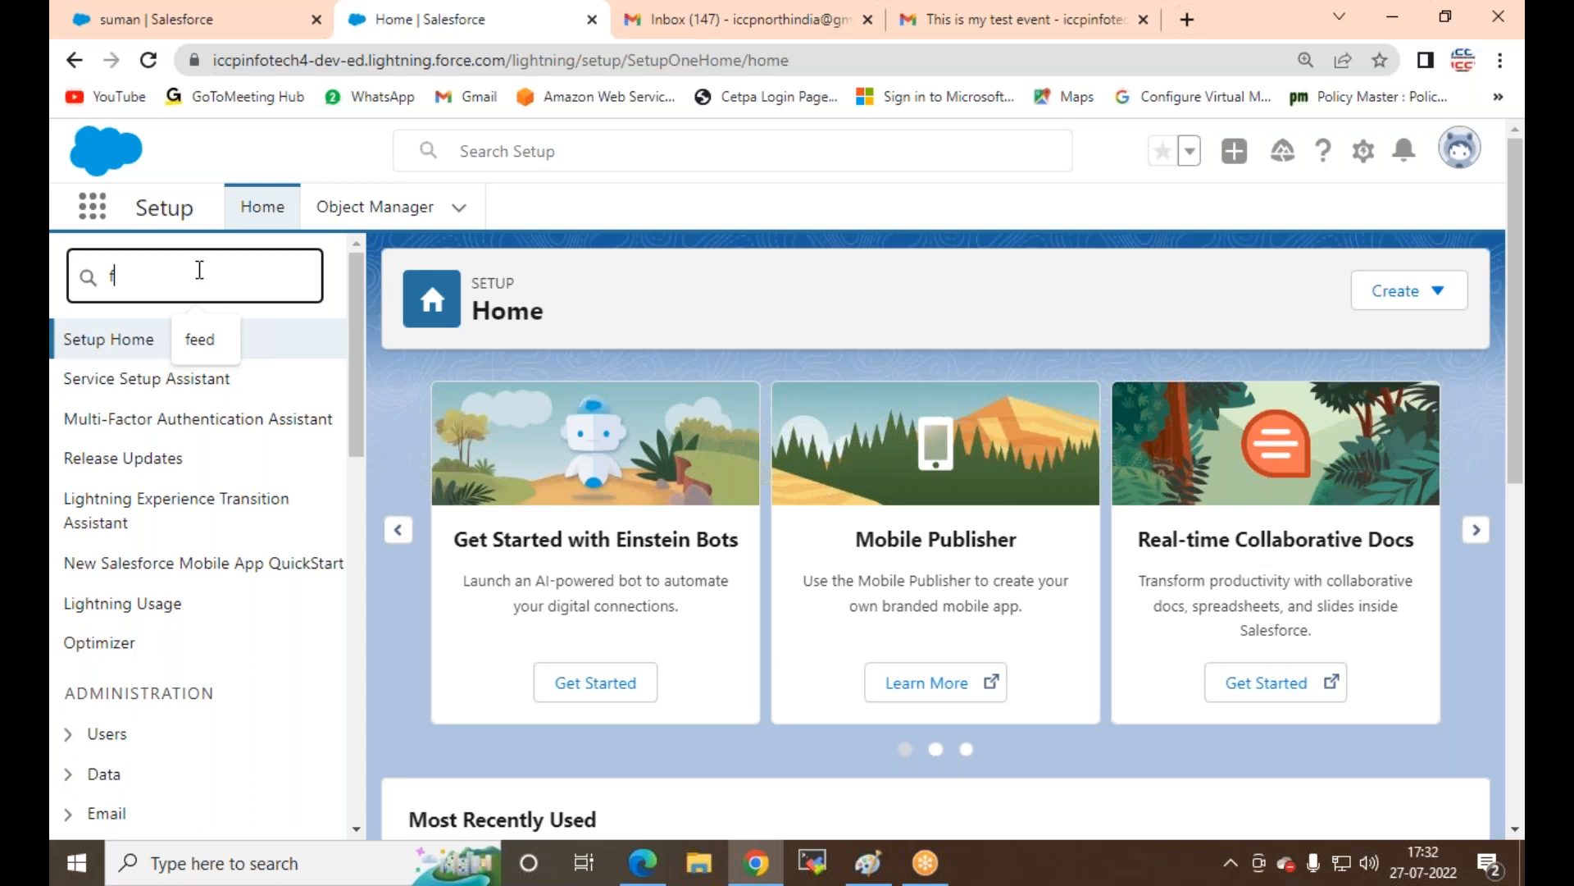
type("eed")
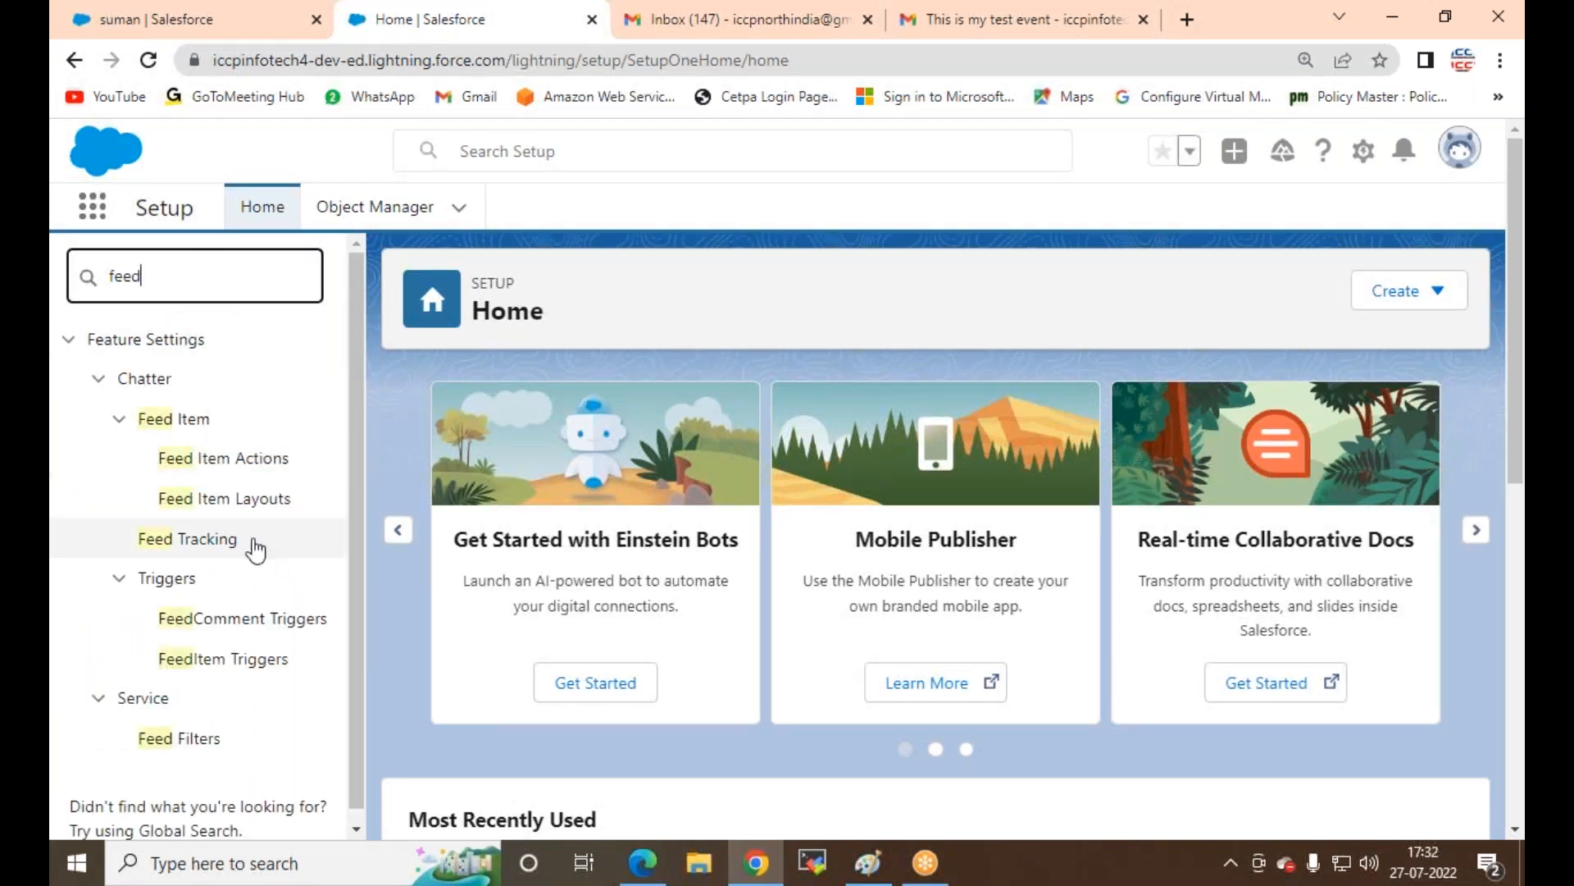
left_click(224, 540)
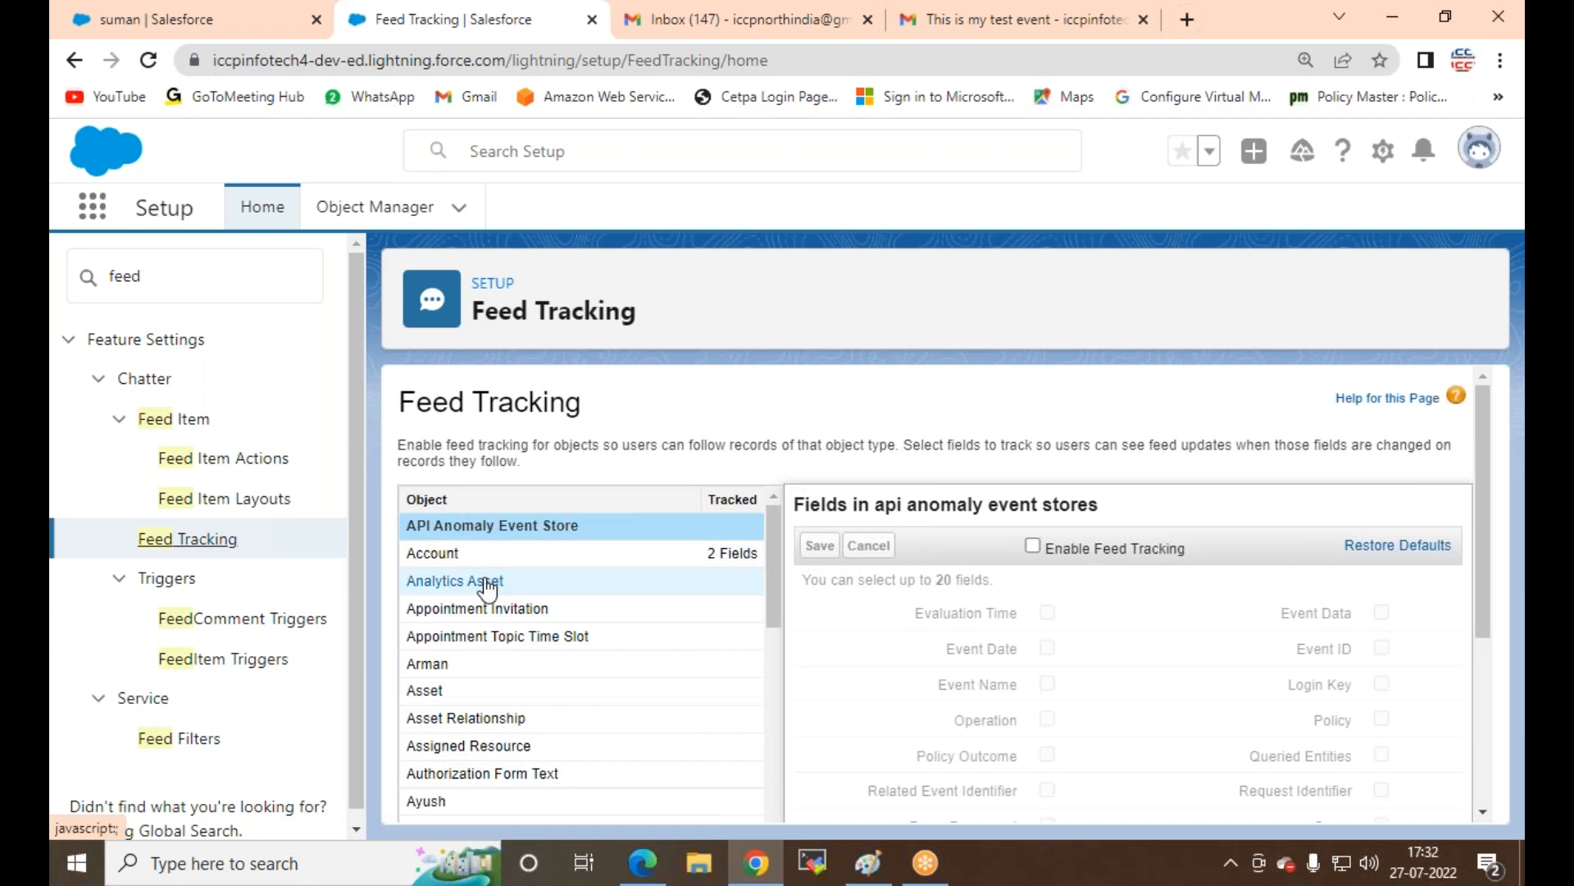
Step: Enable feed tracking on RV-Employes for Date of Birth and RV-Employes Name, and save
scroll(487, 585, "down", 15)
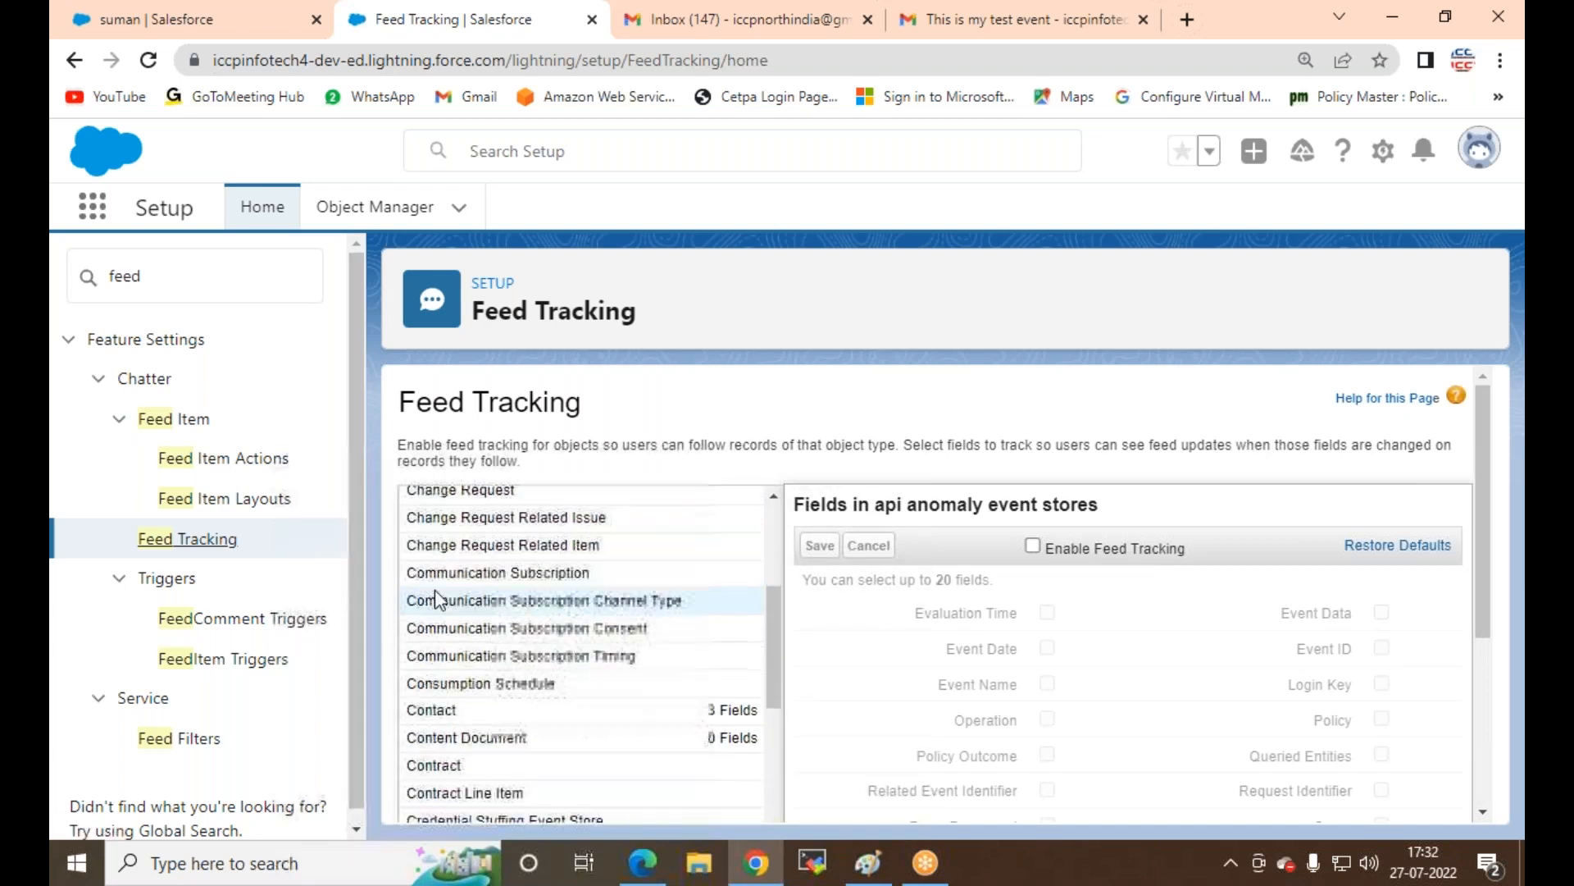
scroll(533, 627, "down", 8)
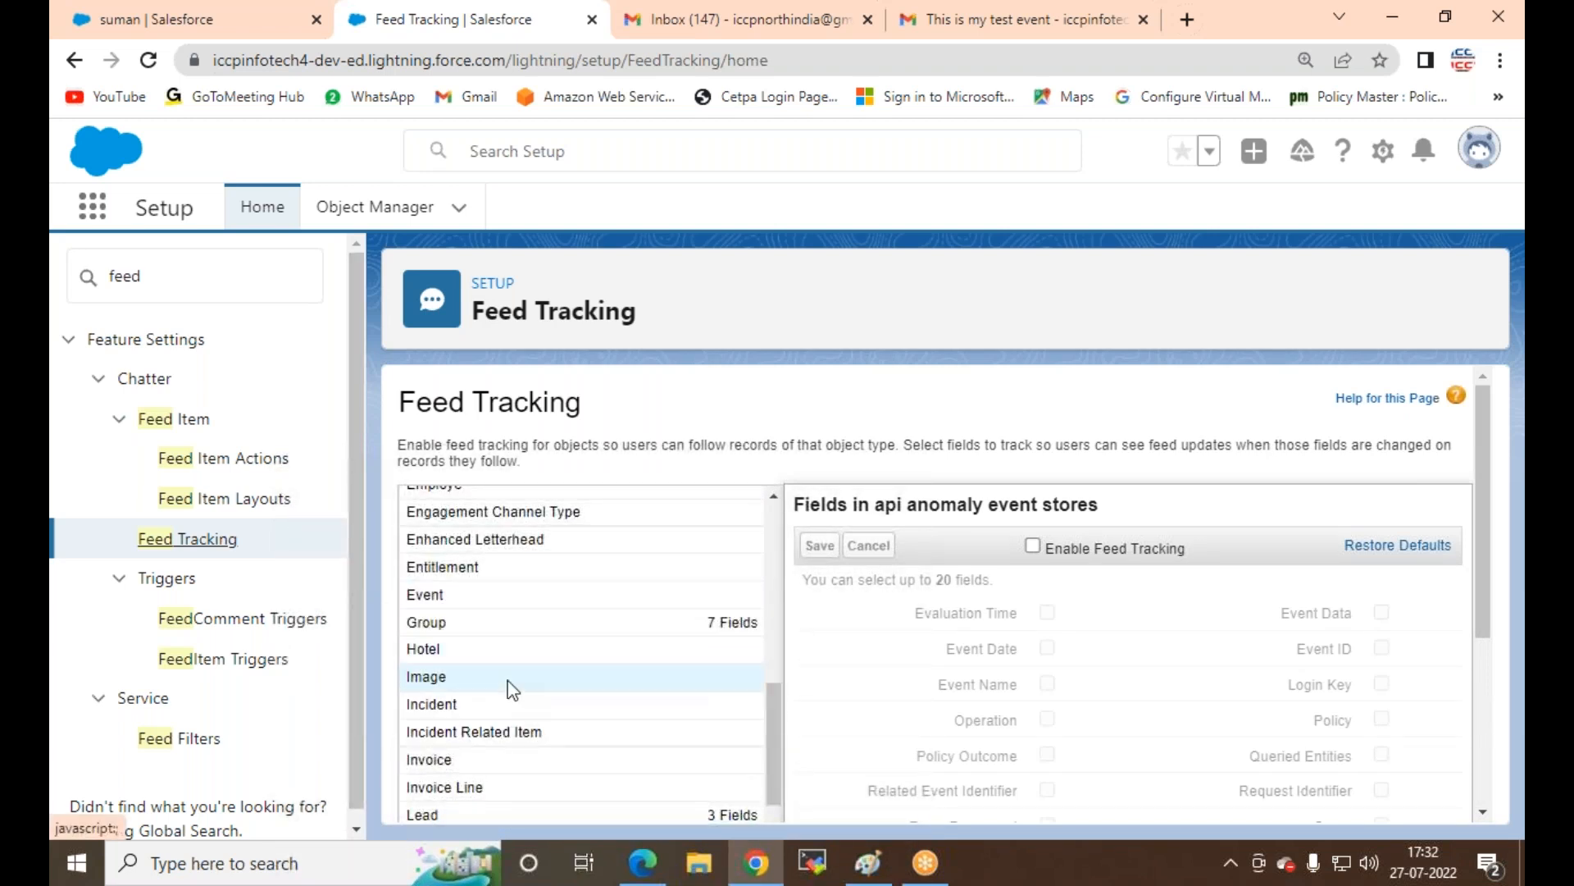
scroll(492, 656, "down", 3)
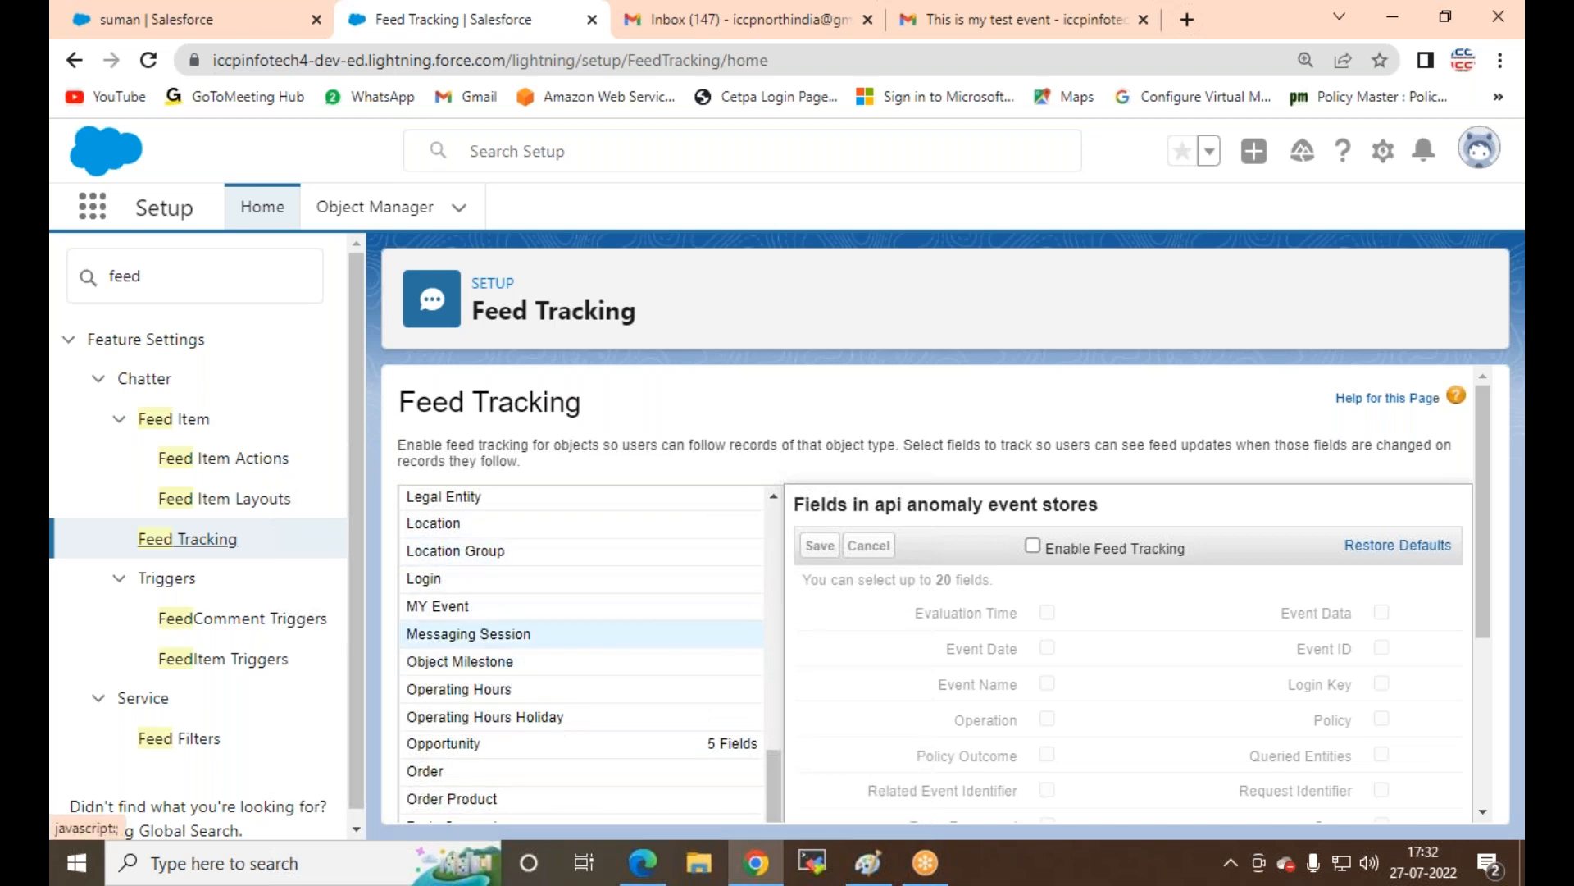
scroll(467, 632, "down", 6)
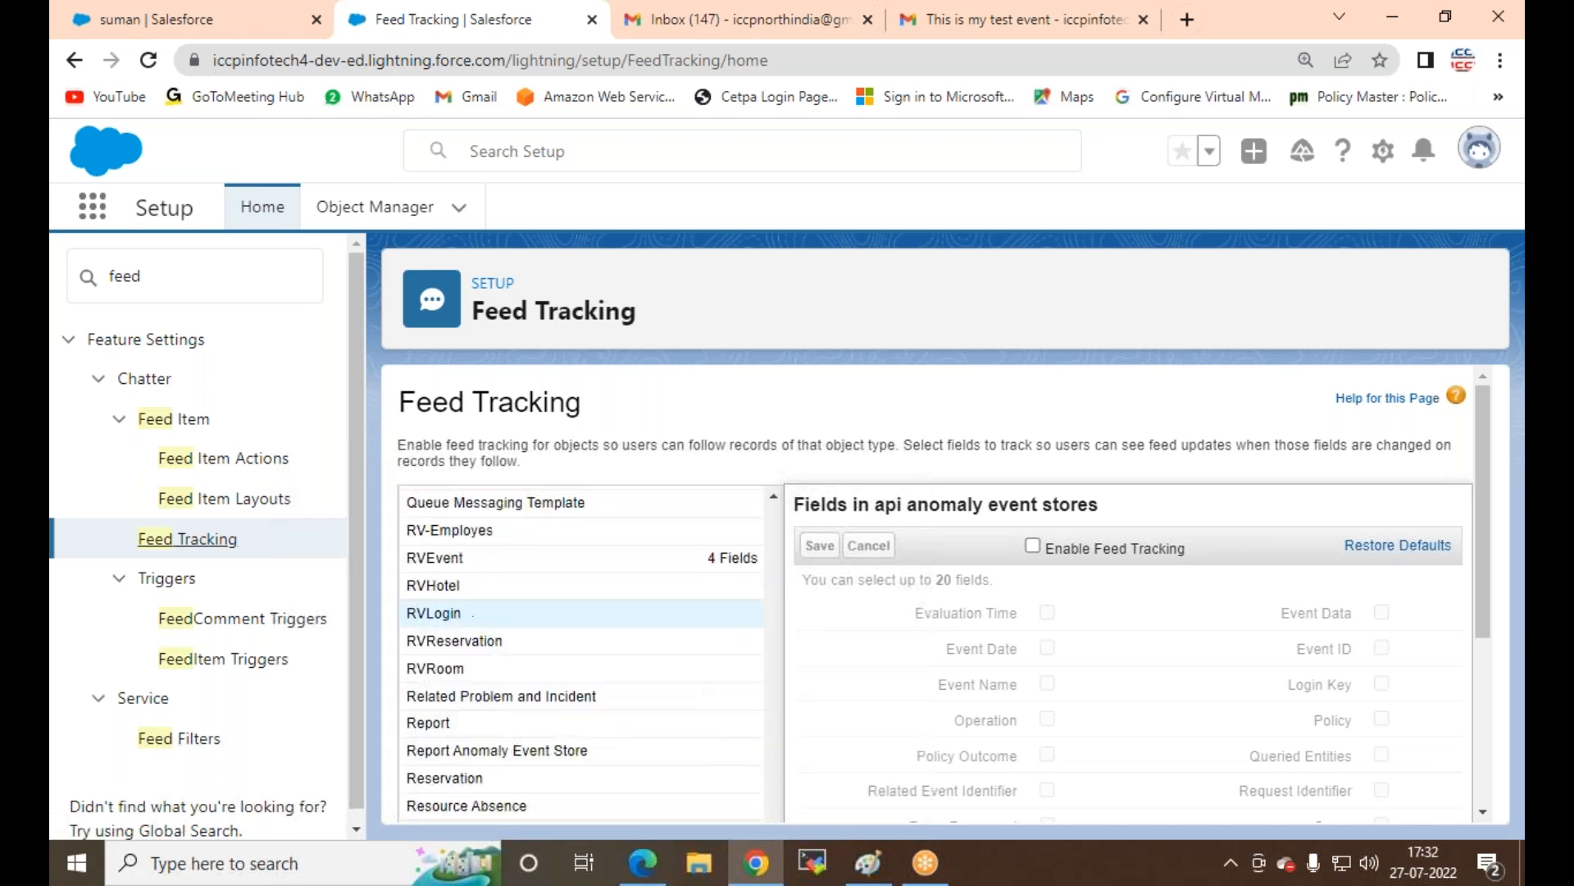
left_click(428, 541)
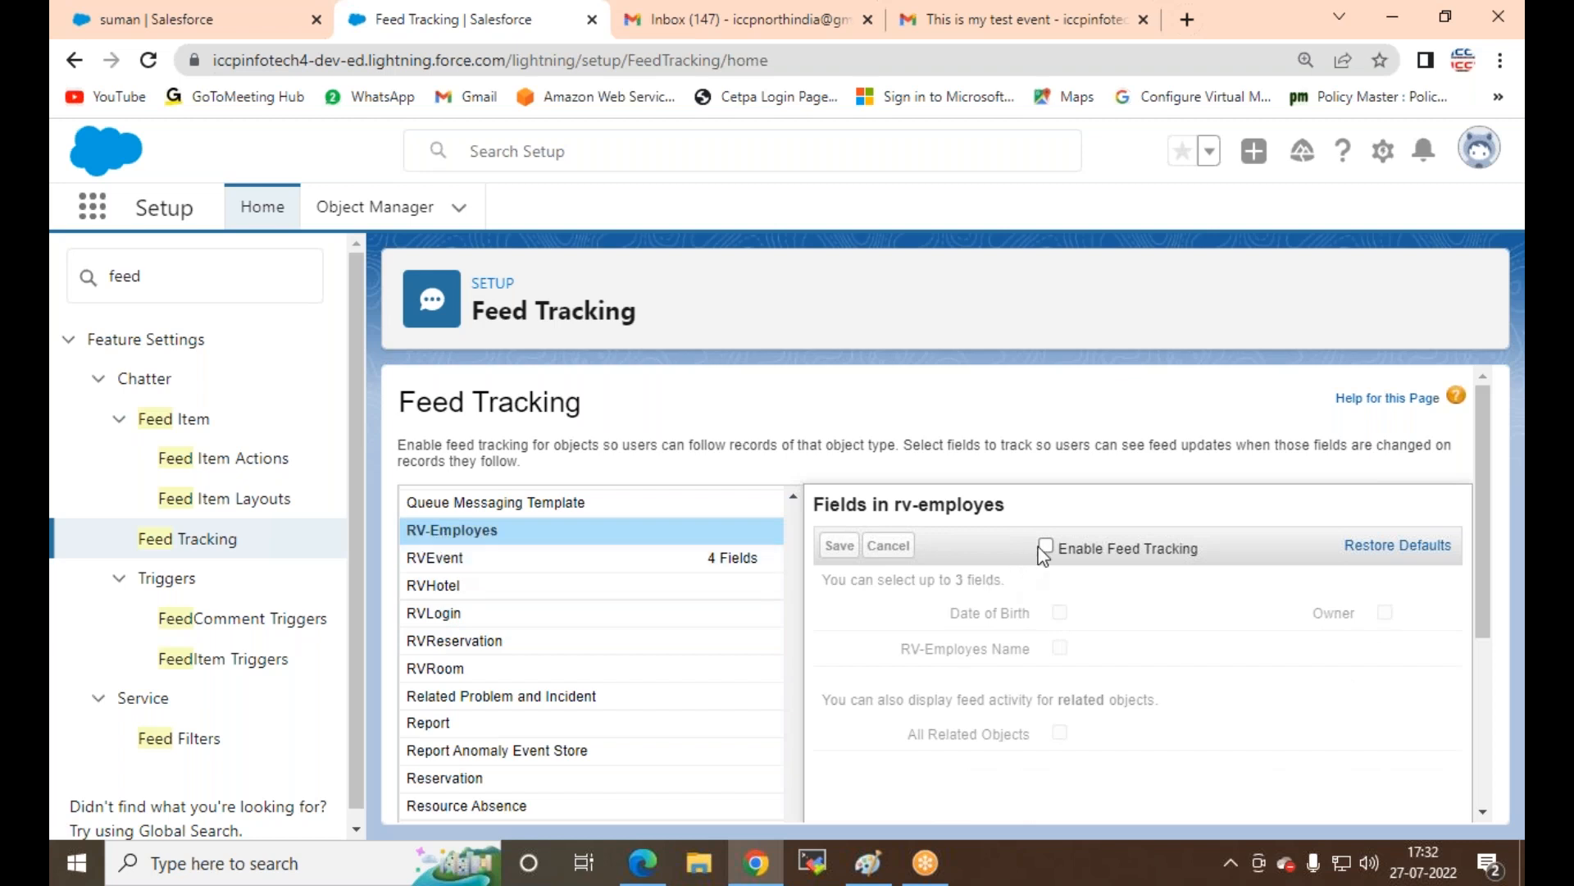
left_click(1047, 545)
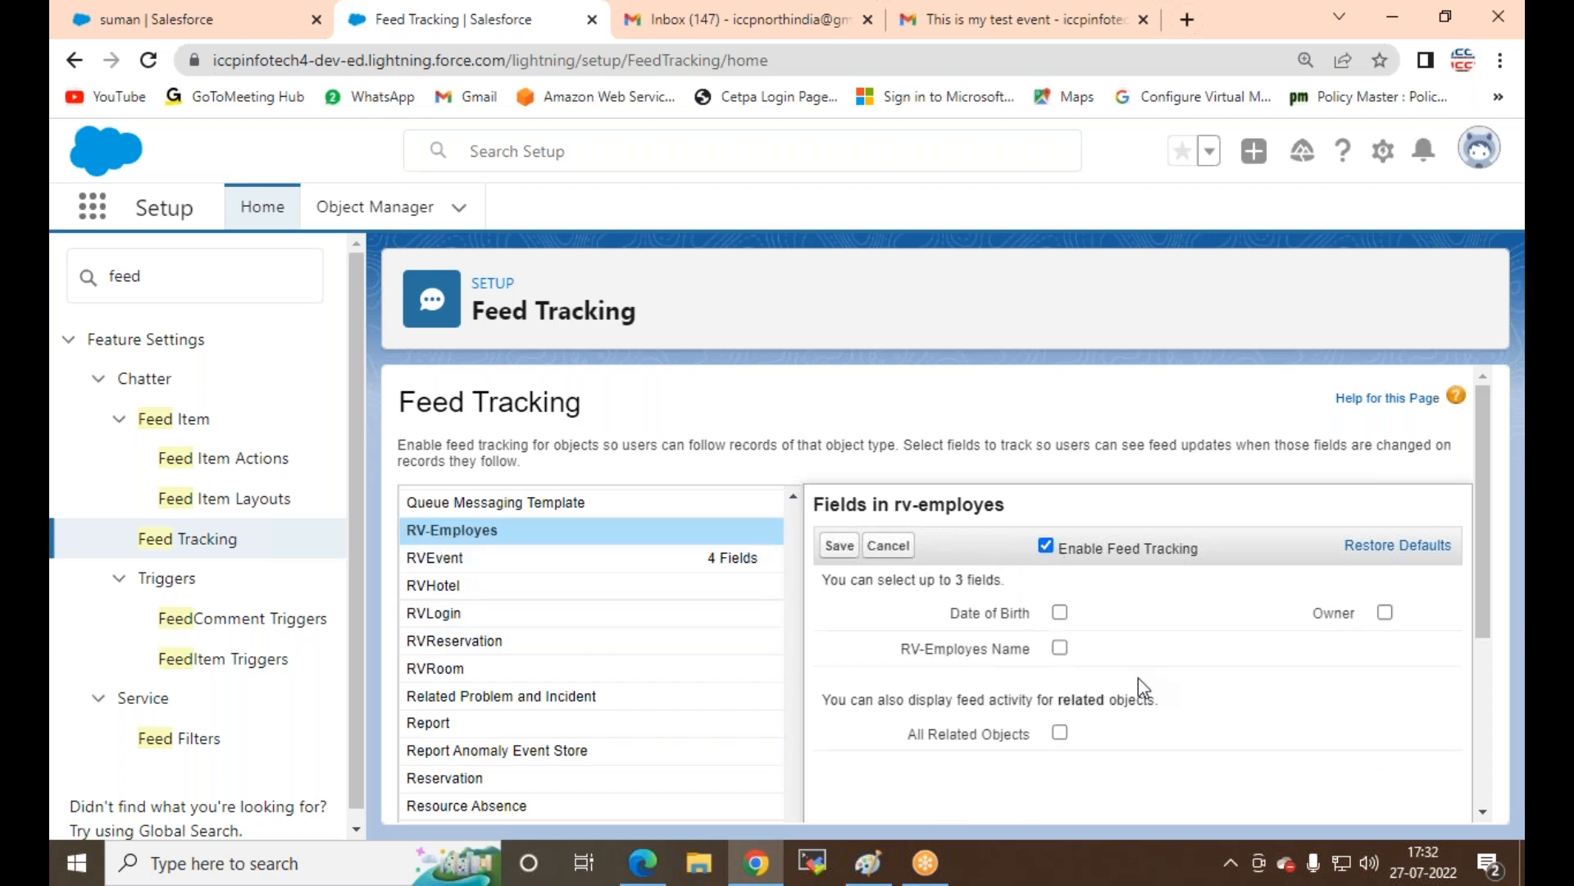
left_click(1060, 613)
left_click(1061, 648)
scroll(1170, 661, "down", 3)
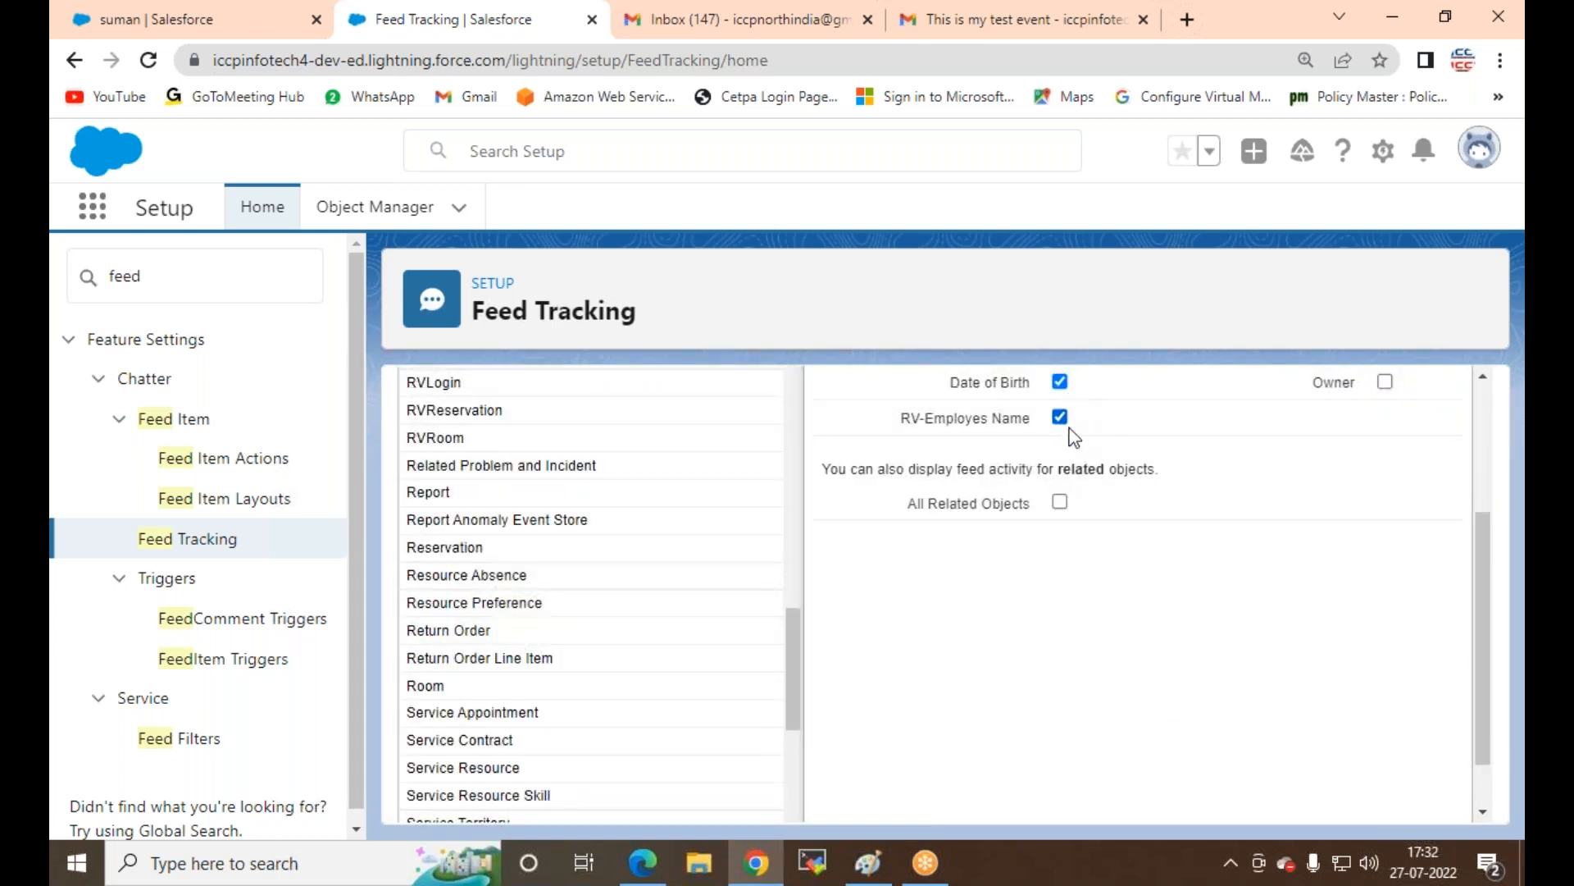
scroll(1148, 533, "up", 3)
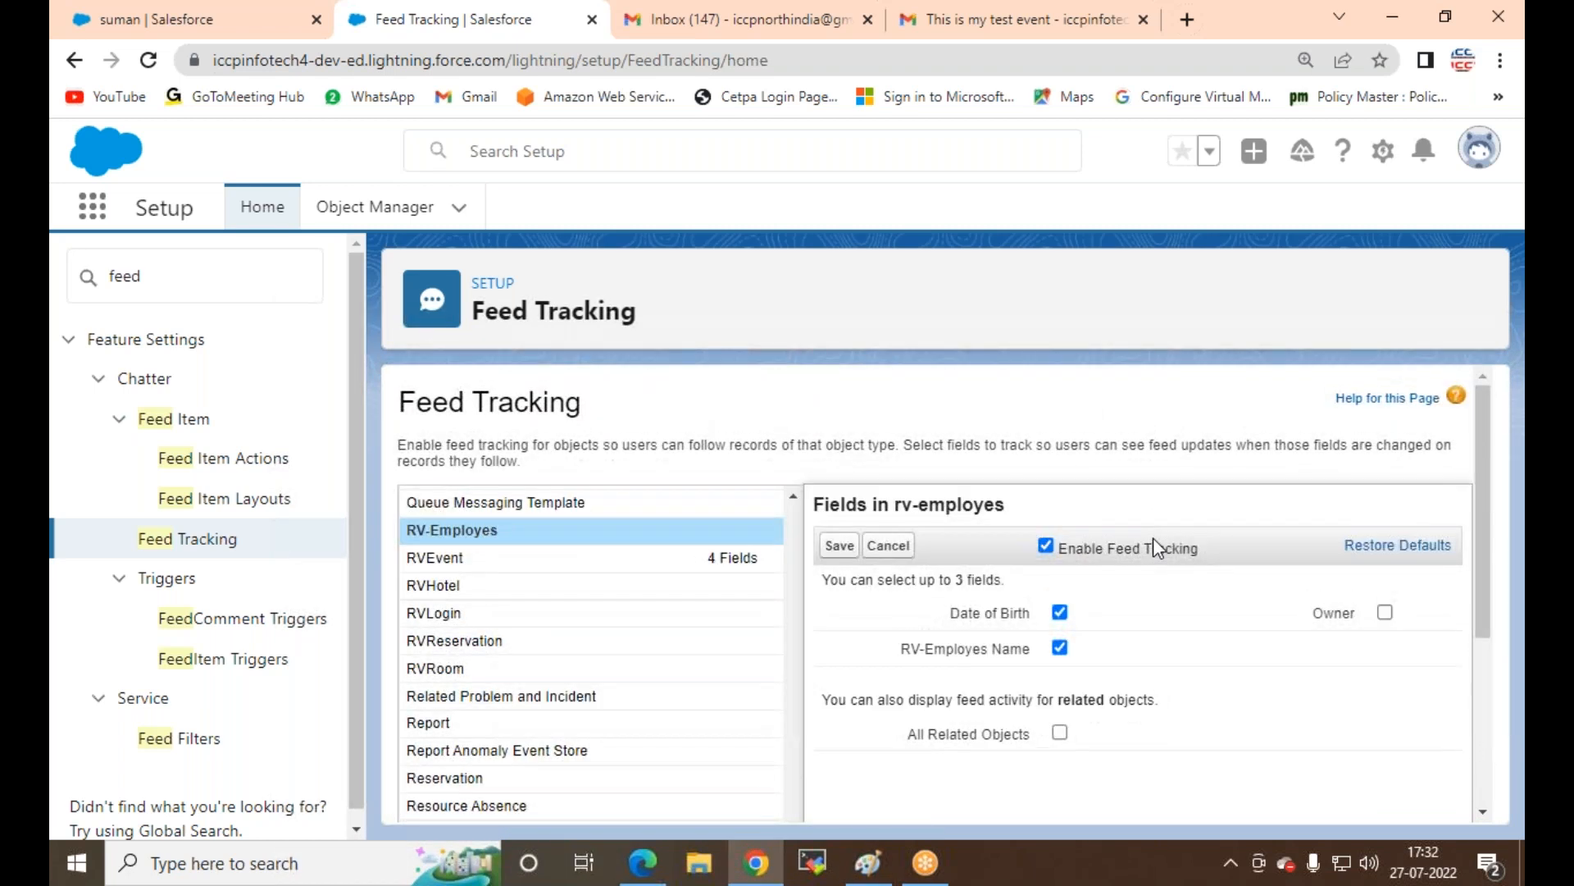
left_click(845, 547)
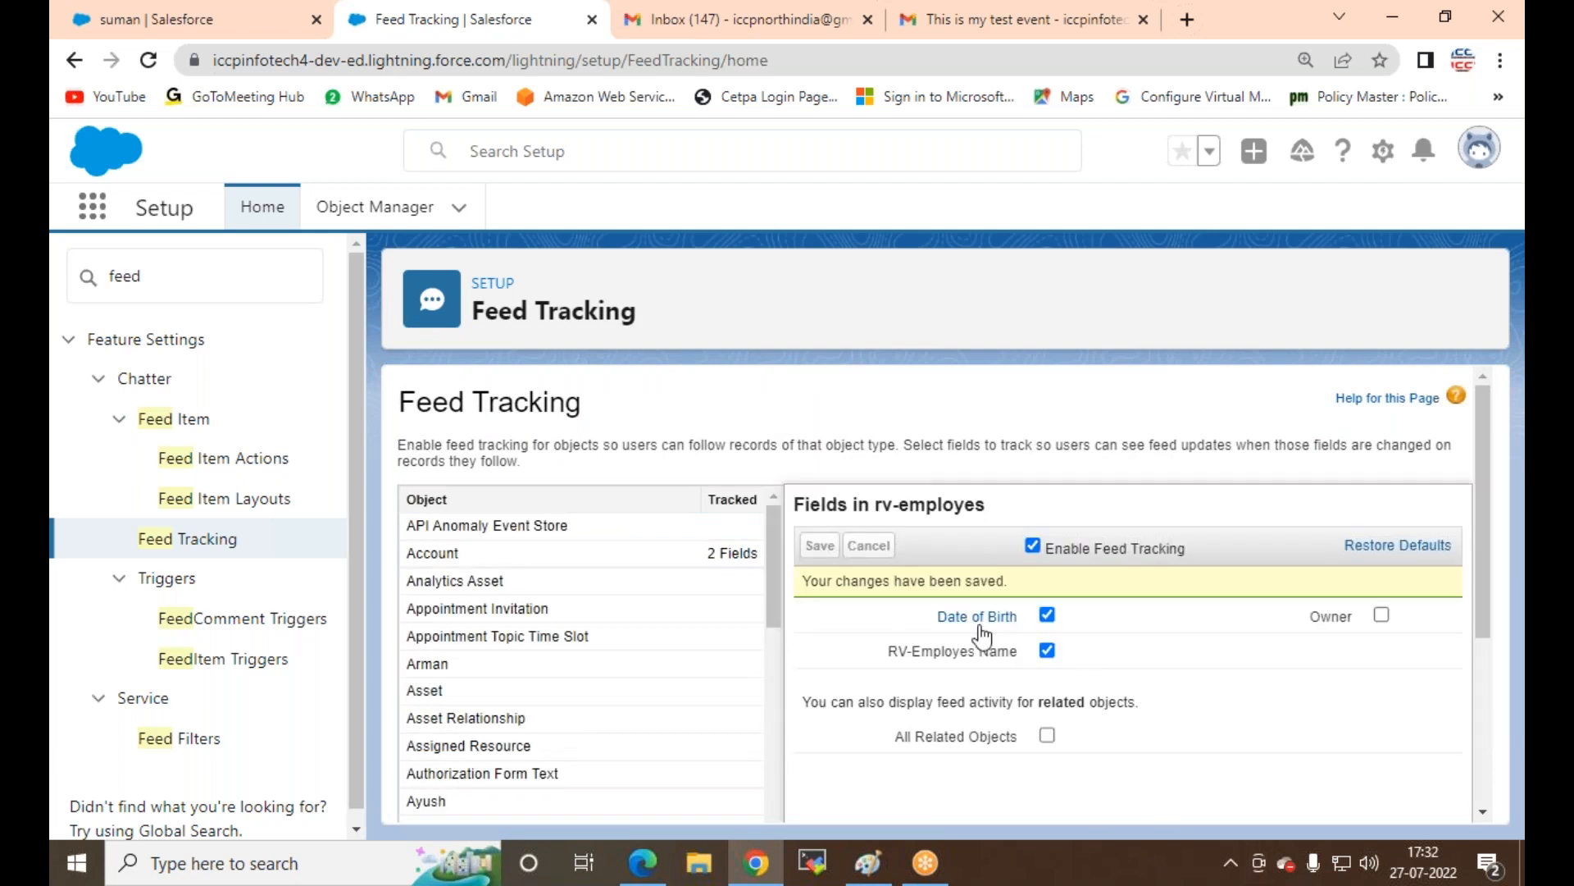
Step: Set the employee's Date of Birth to July 14, 2004 with the calendar and save, recalculating Age to 18
left_click(643, 862)
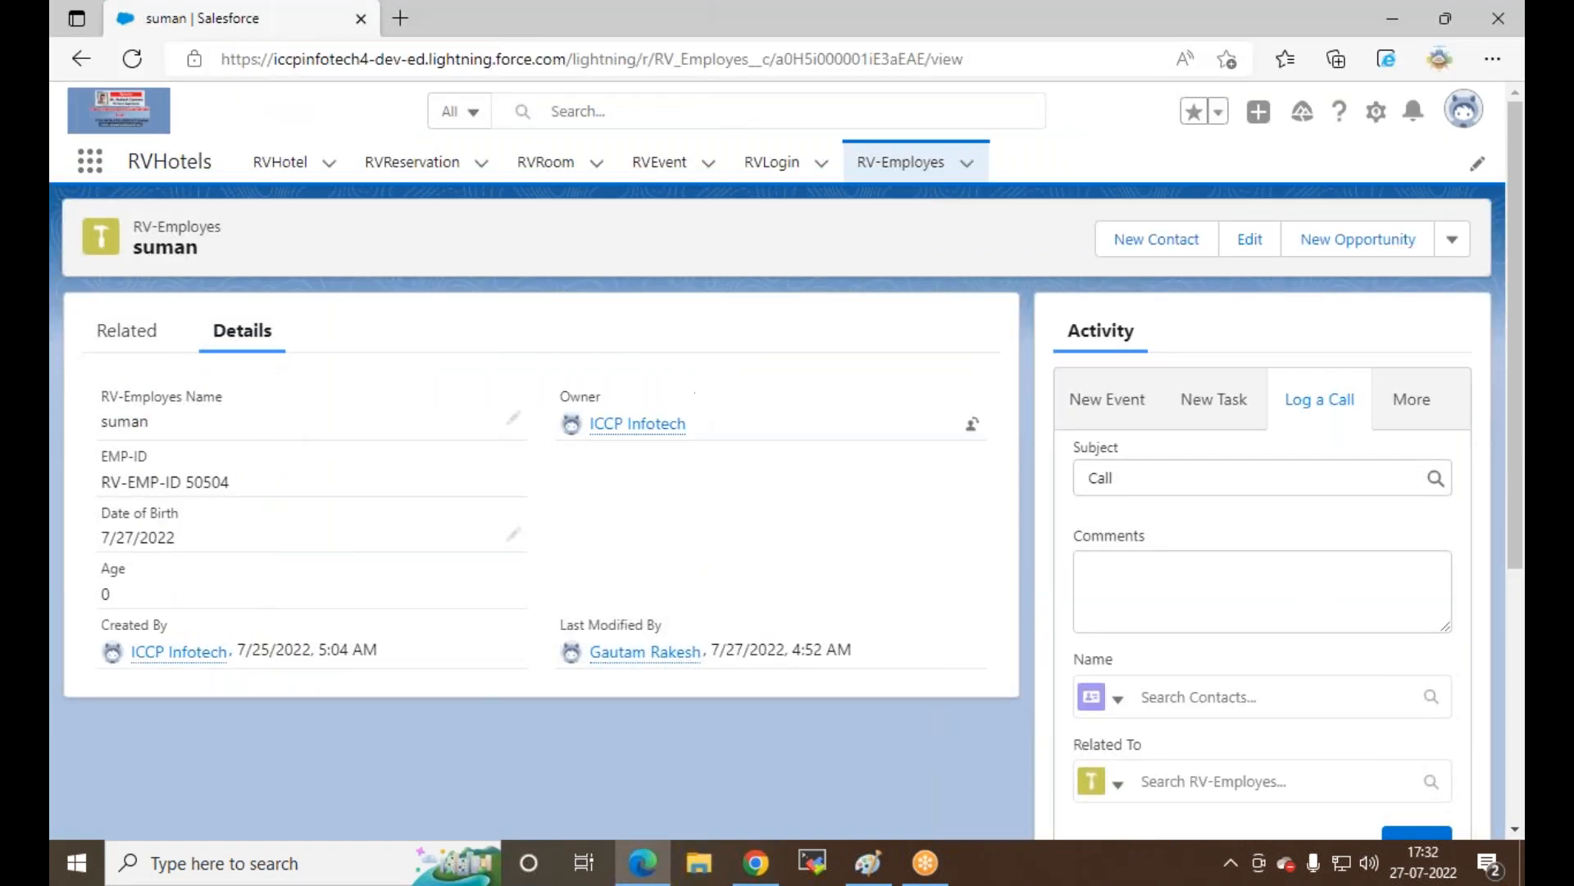
left_click(513, 534)
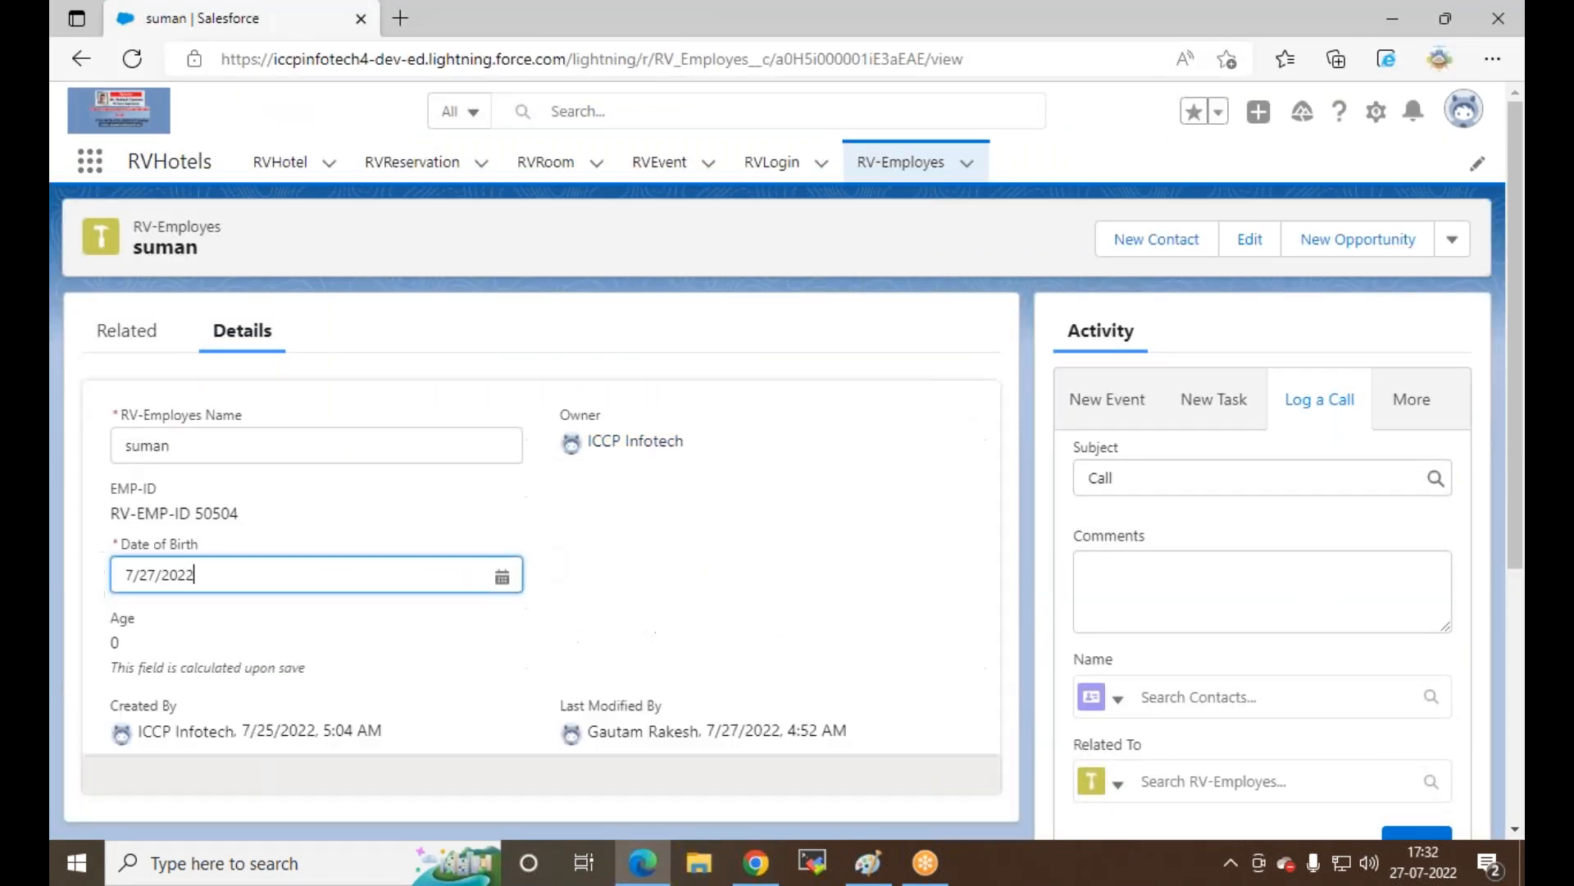
left_click(510, 577)
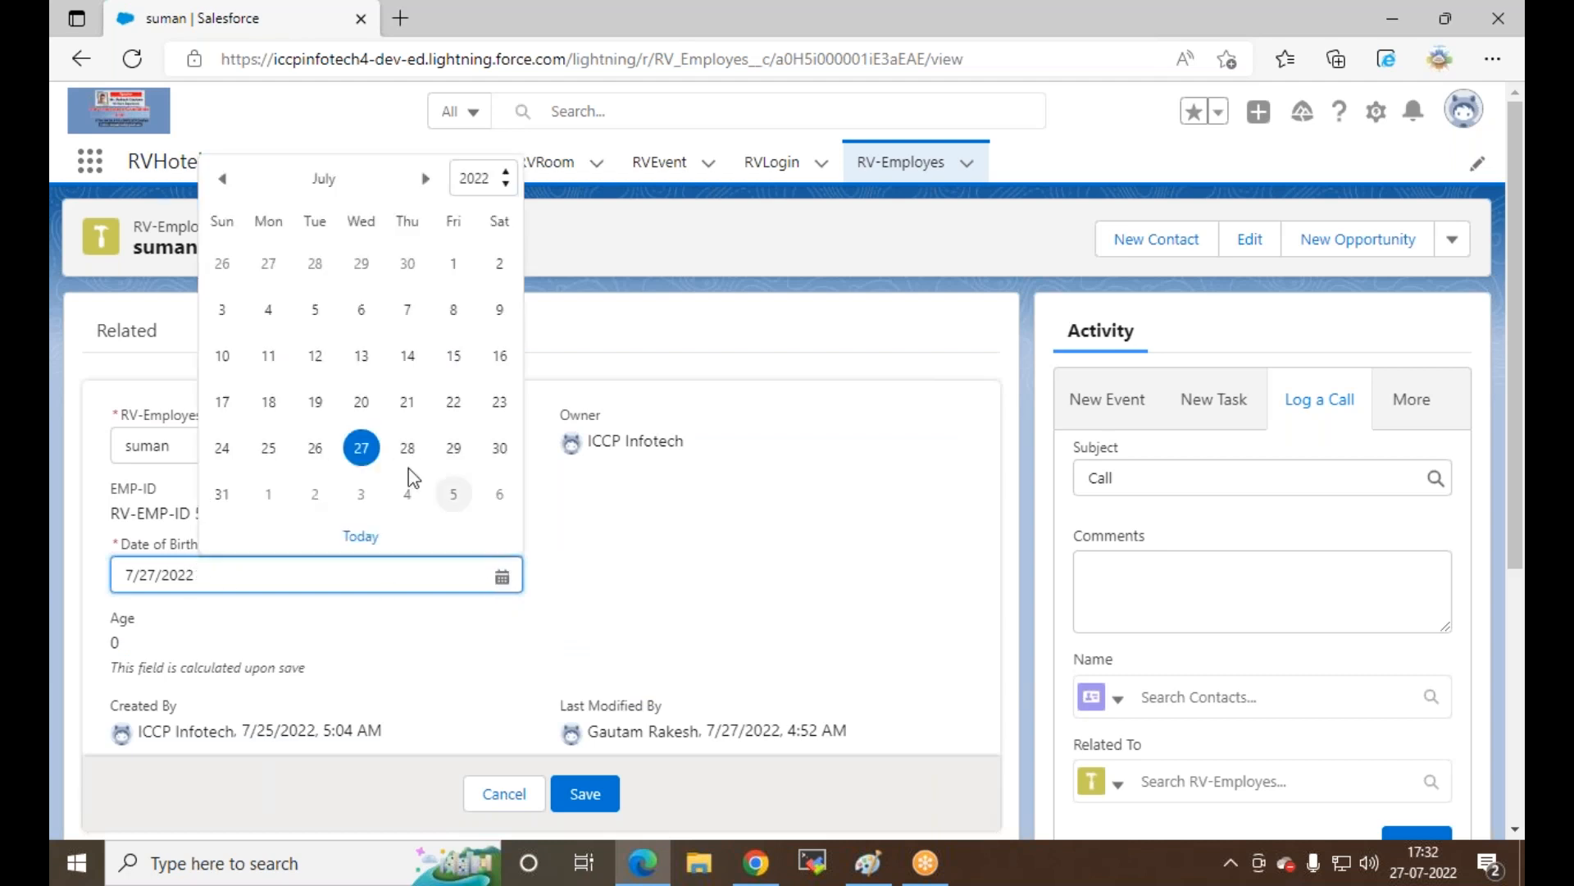
left_click(362, 313)
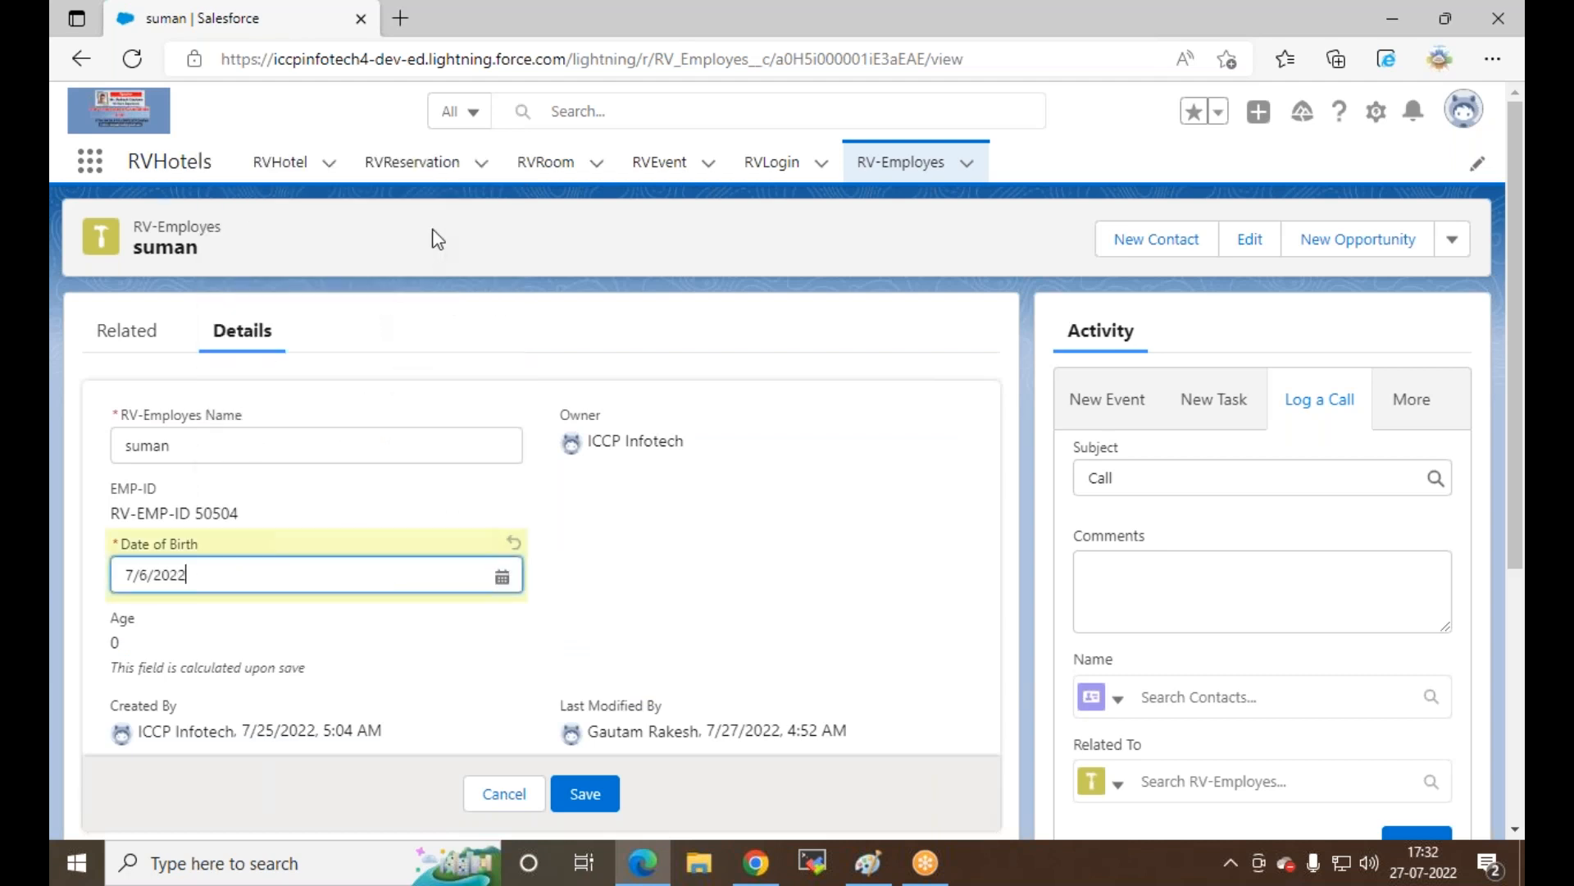
left_click(502, 575)
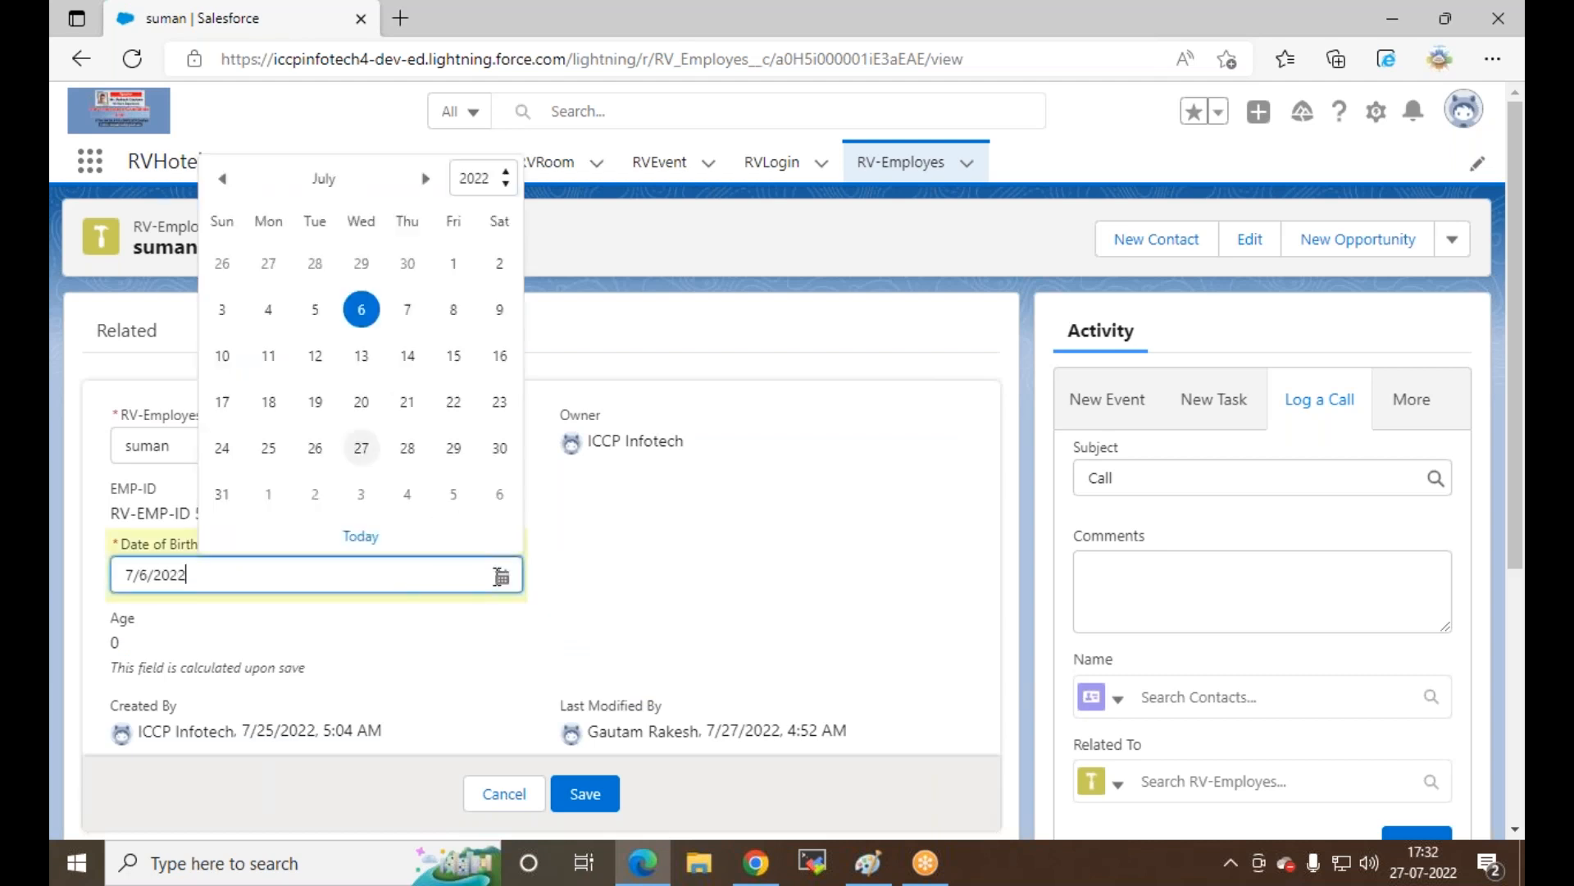
left_click(506, 184)
left_click(475, 223)
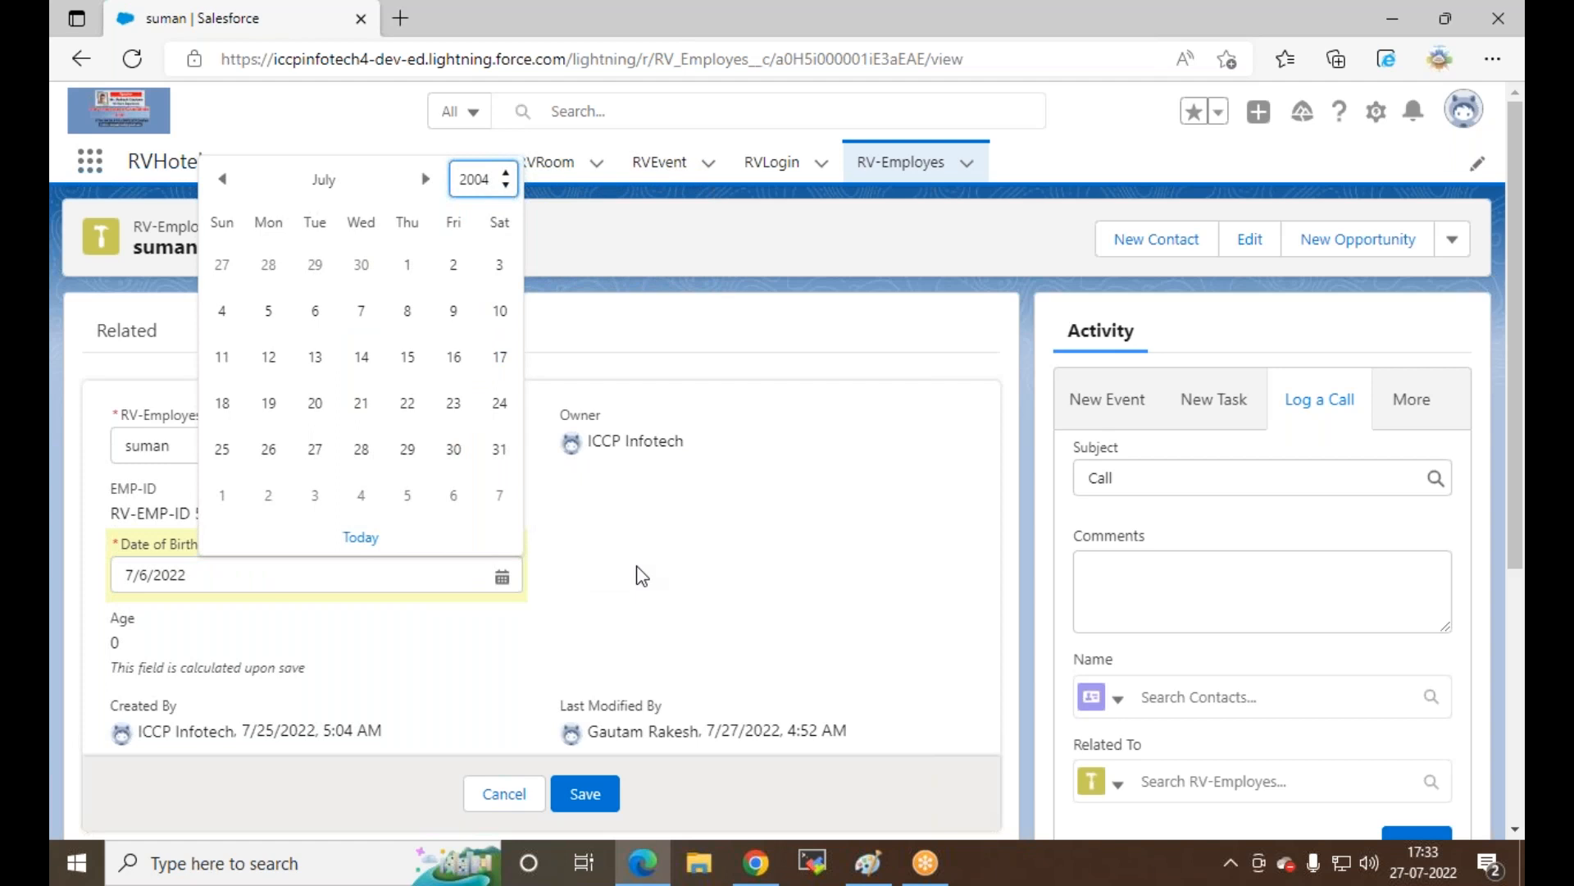
left_click(362, 357)
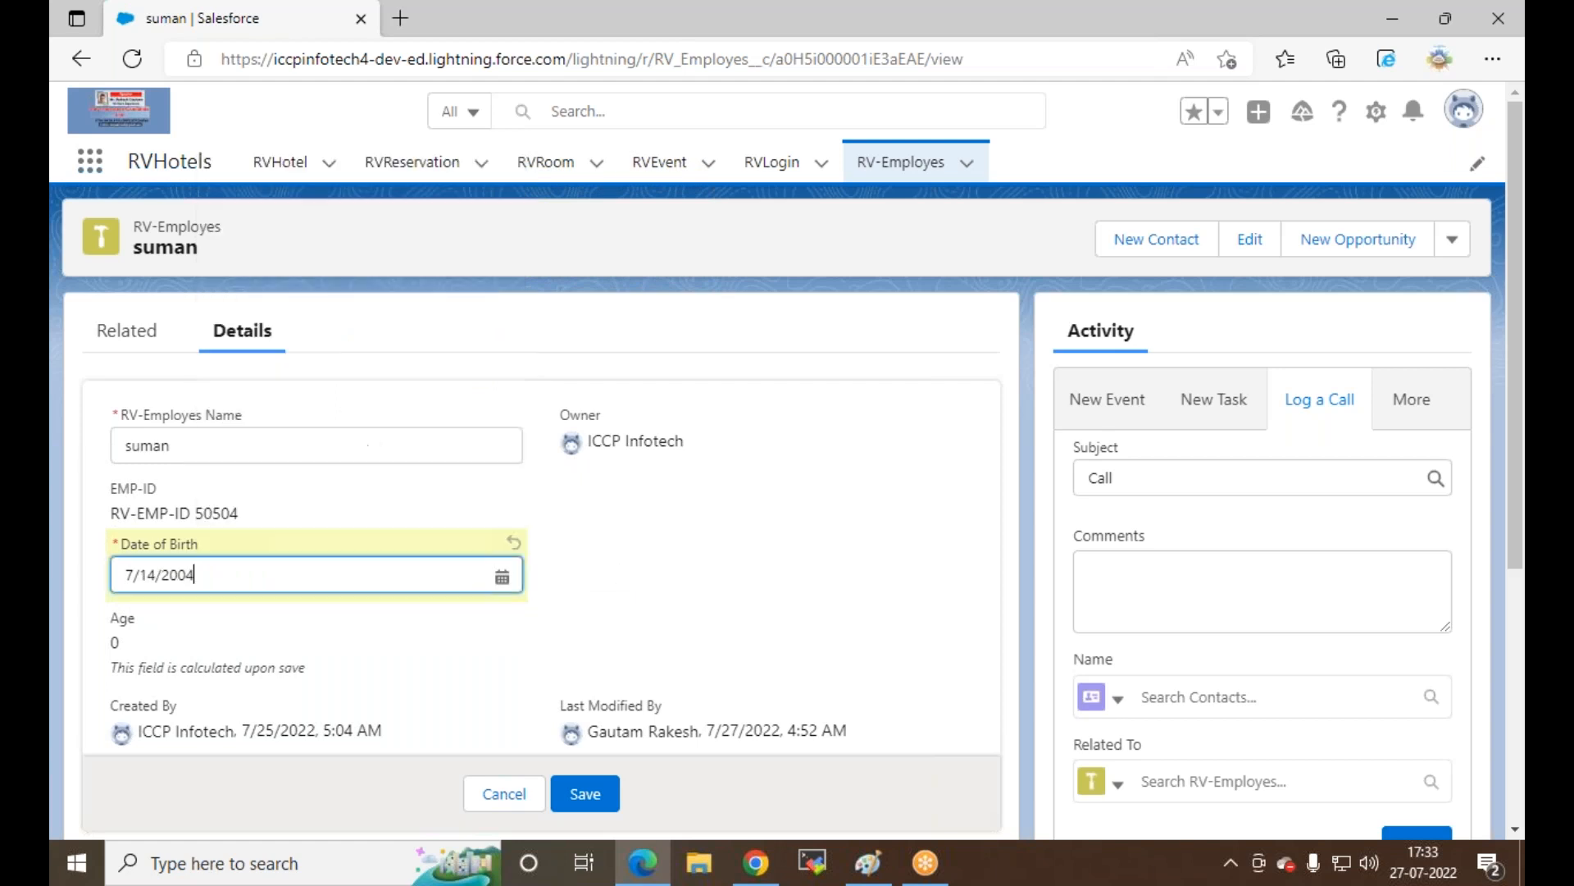
left_click(584, 793)
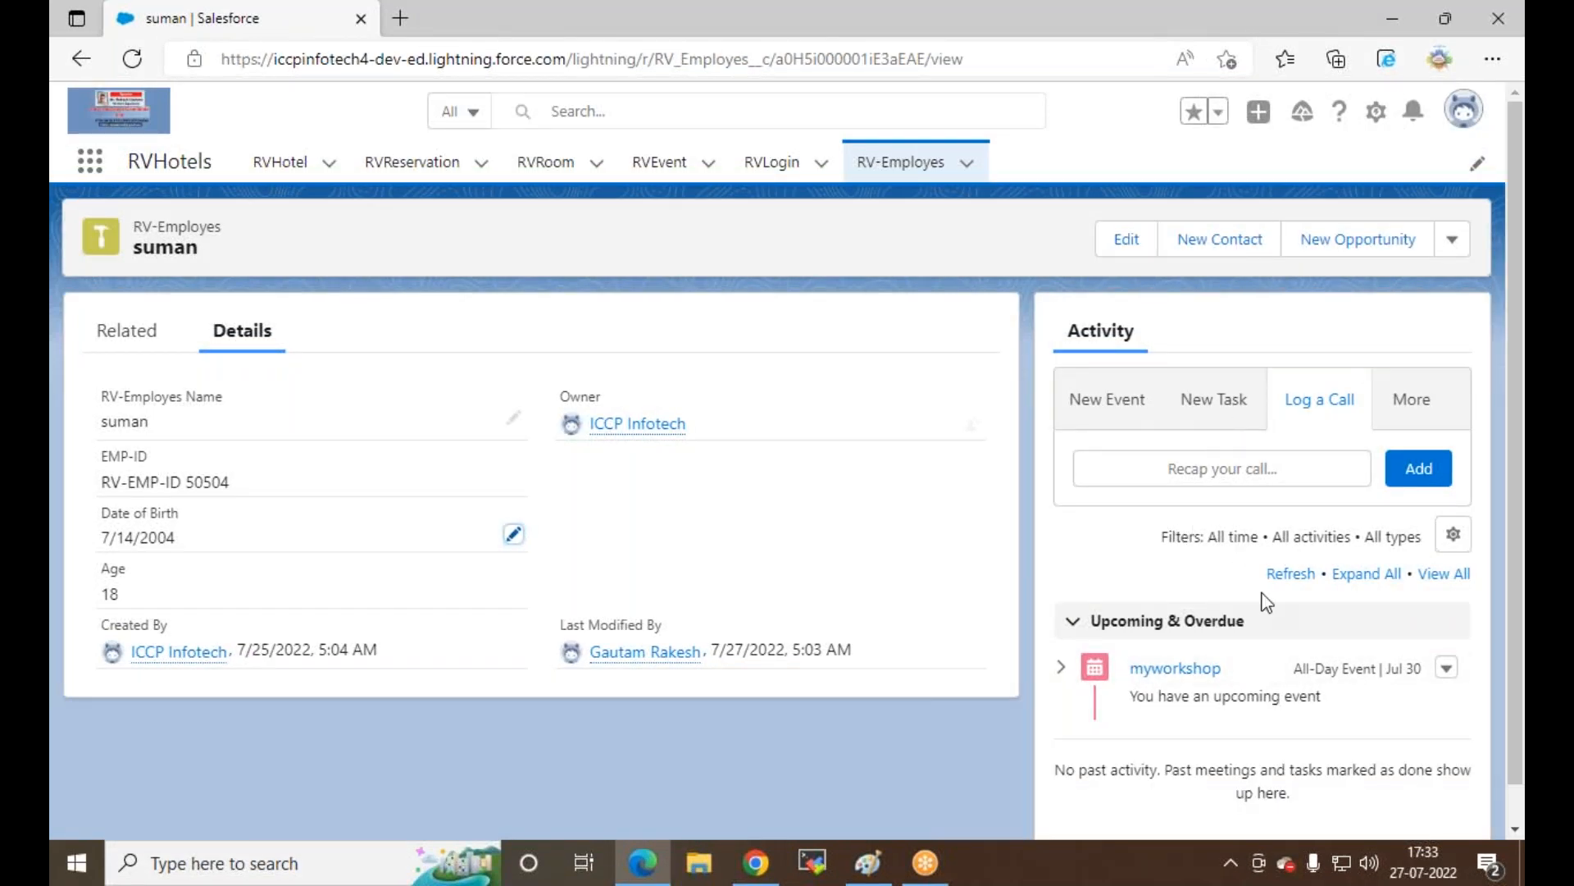
scroll(1266, 601, "down", 1)
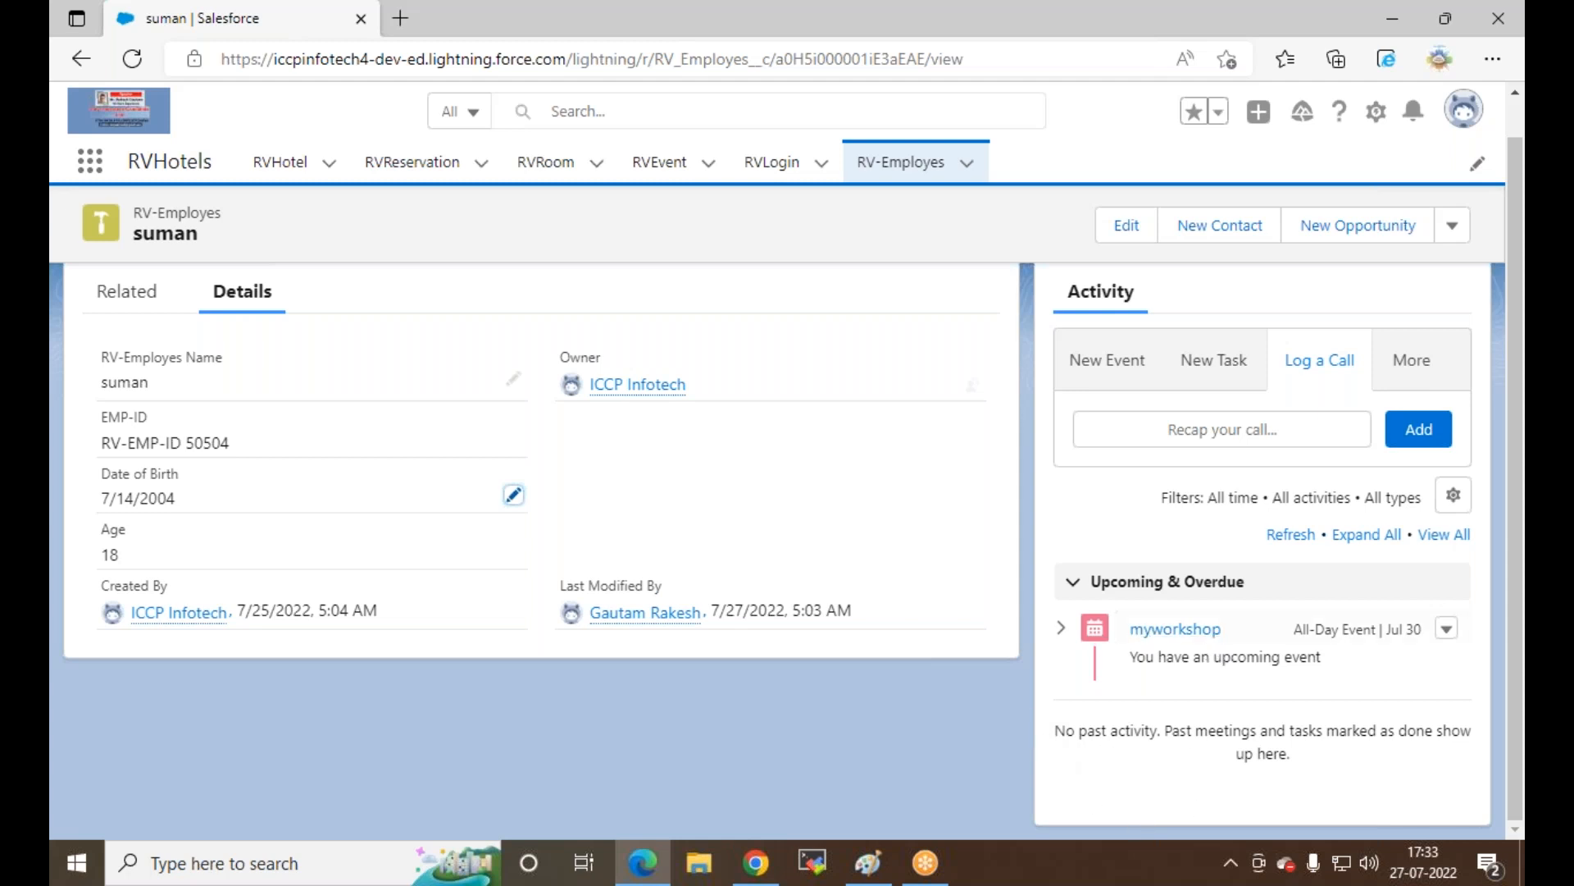
left_click(132, 61)
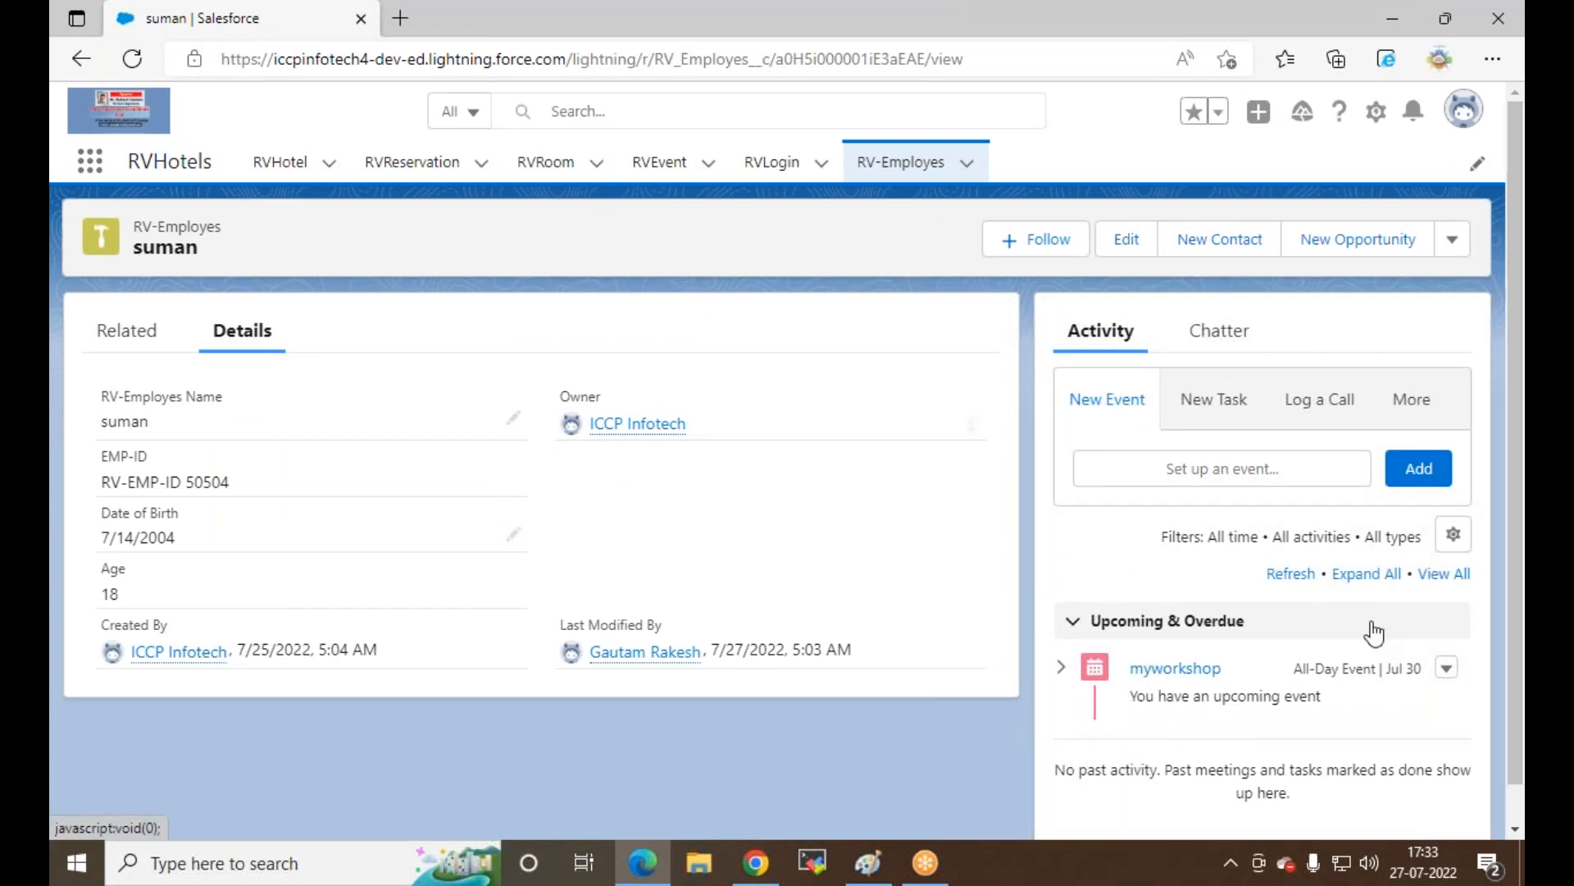
scroll(1230, 525, "down", 1)
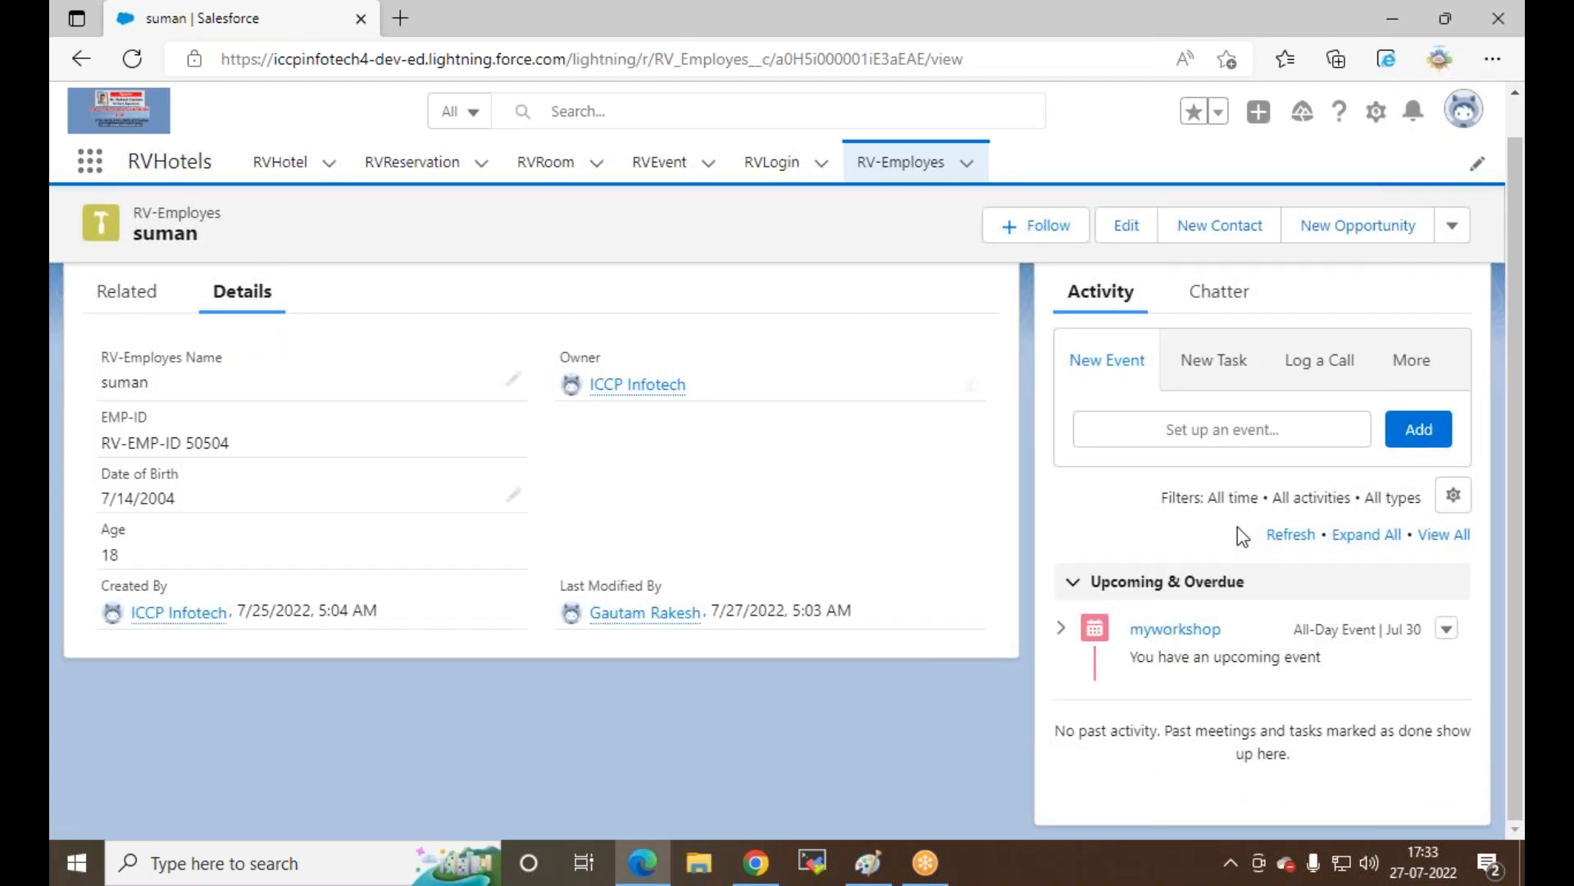
scroll(1264, 560, "up", 1)
left_click(1215, 334)
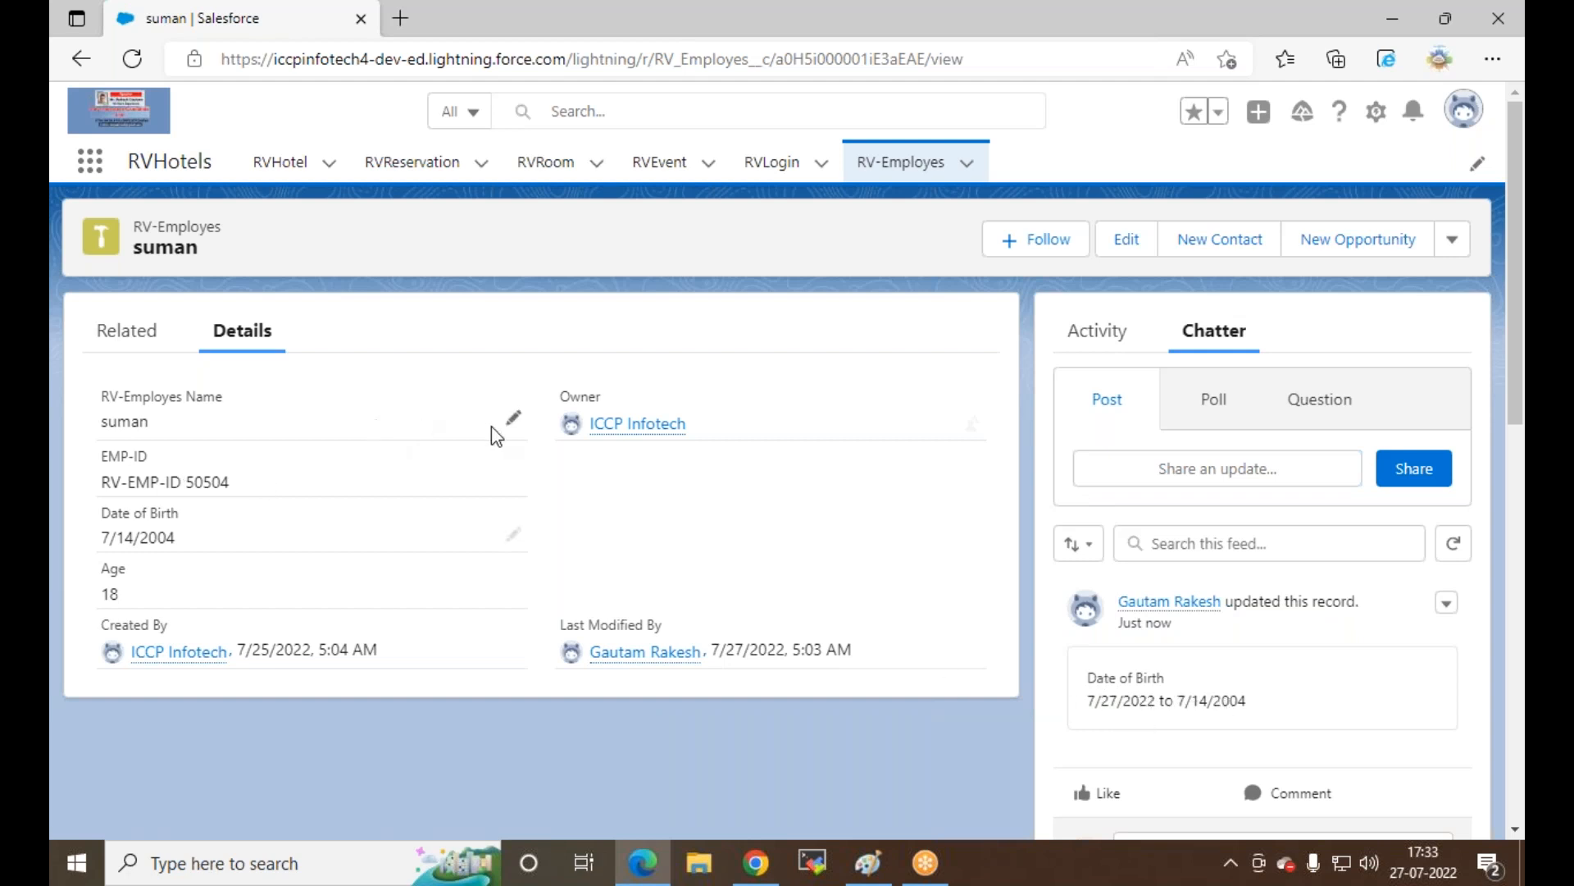
Step: Append the employee's surname to the RV-Employes Name, save it, and return to Feed Tracking setup
left_click(511, 418)
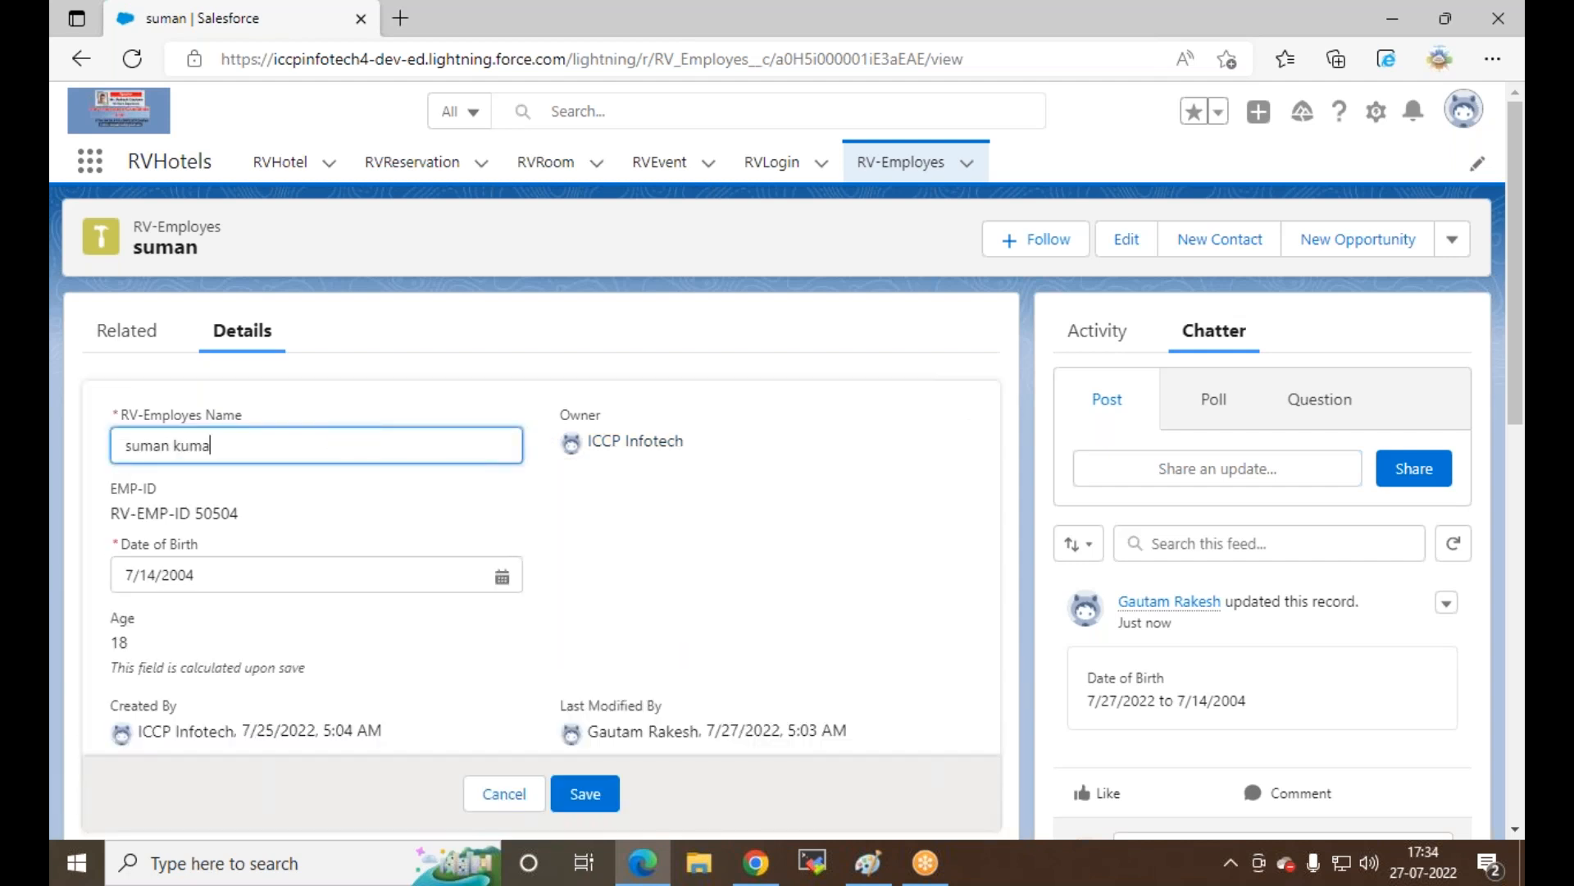
left_click(585, 793)
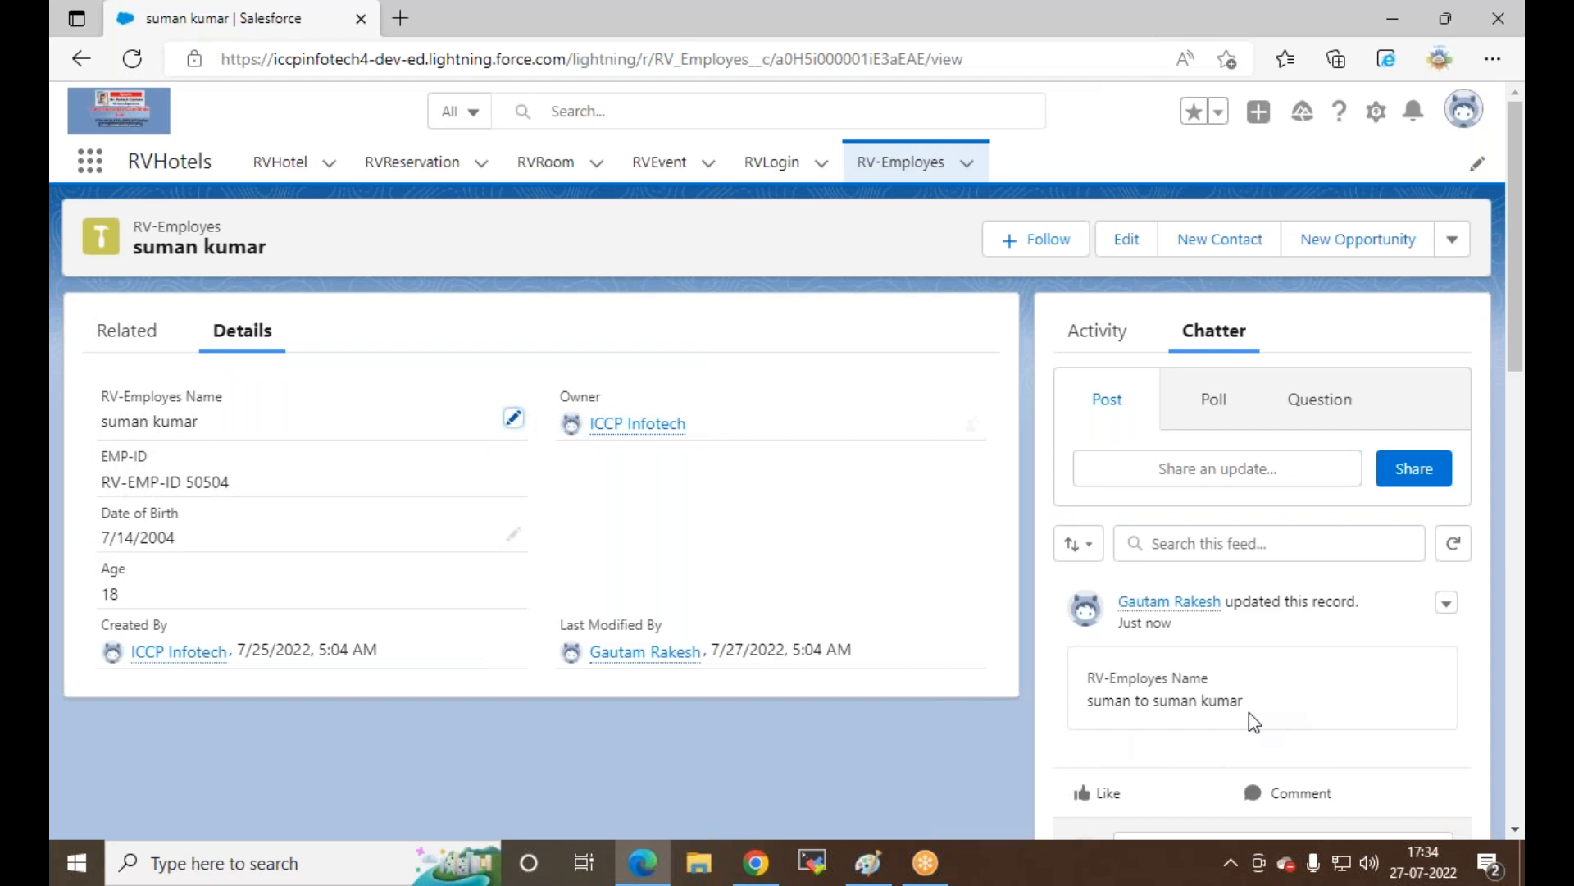
left_click(756, 863)
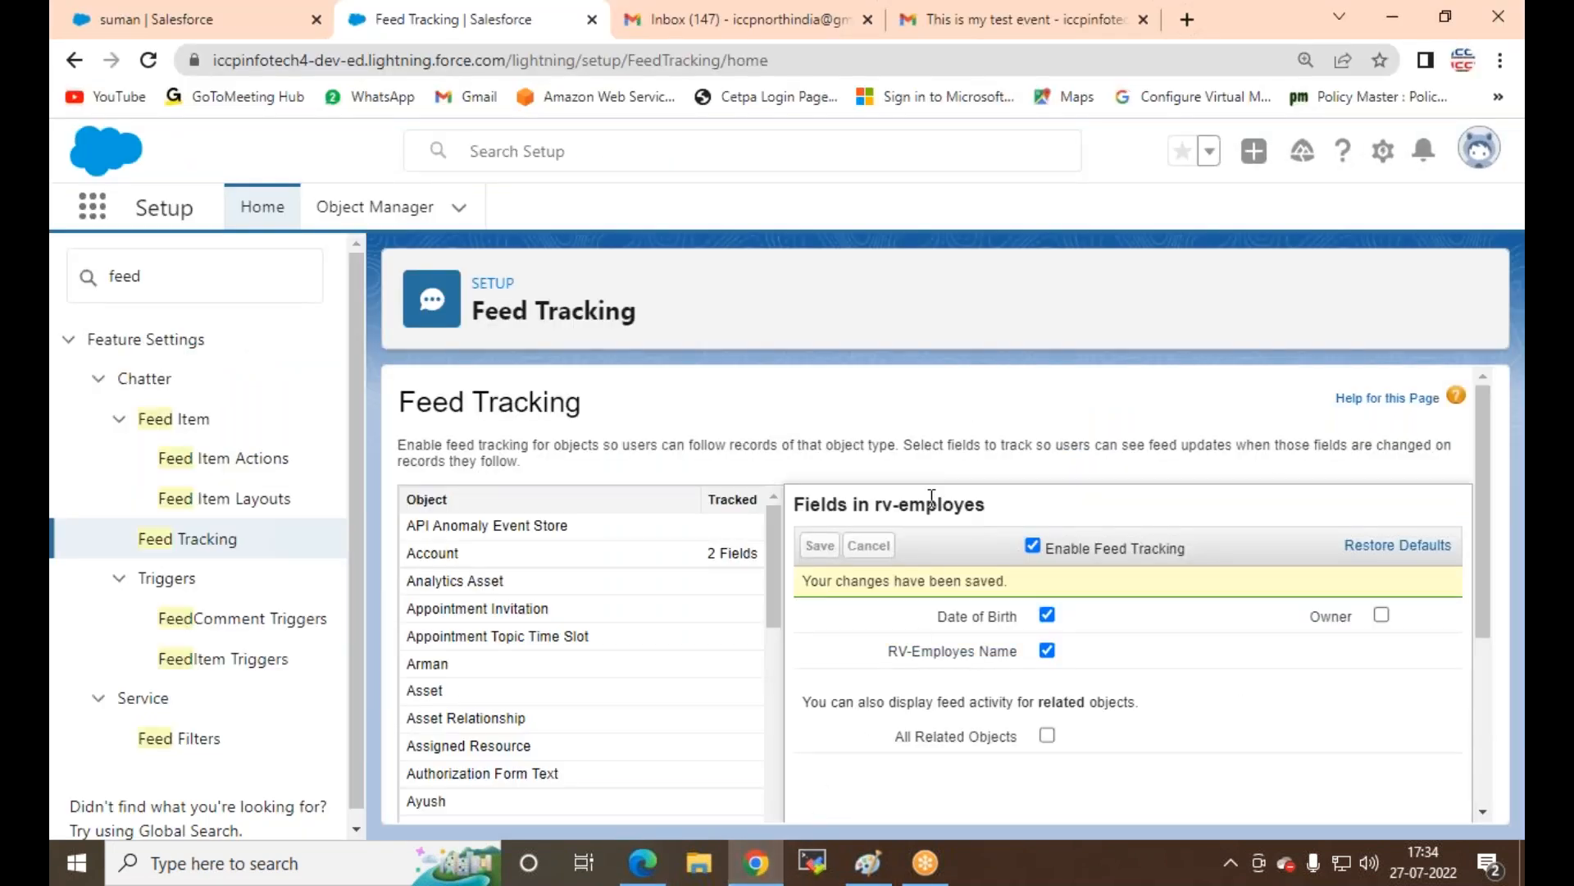
Step: In Chrome, reload the employee record and scroll its Chatter feed to the RV-Employes Name change
left_click(213, 20)
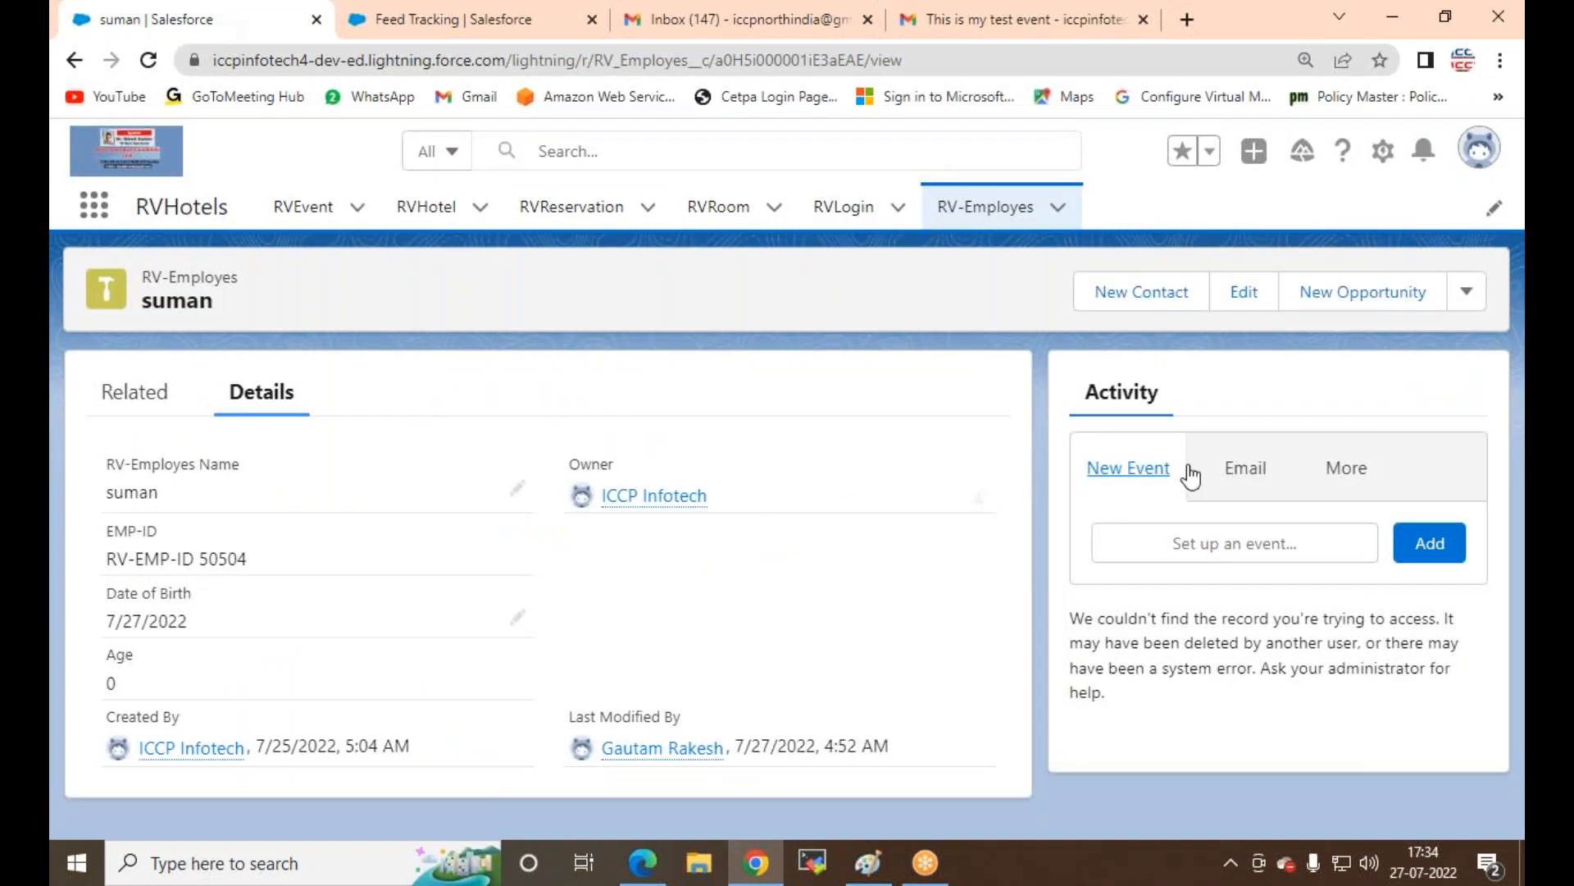
left_click(146, 62)
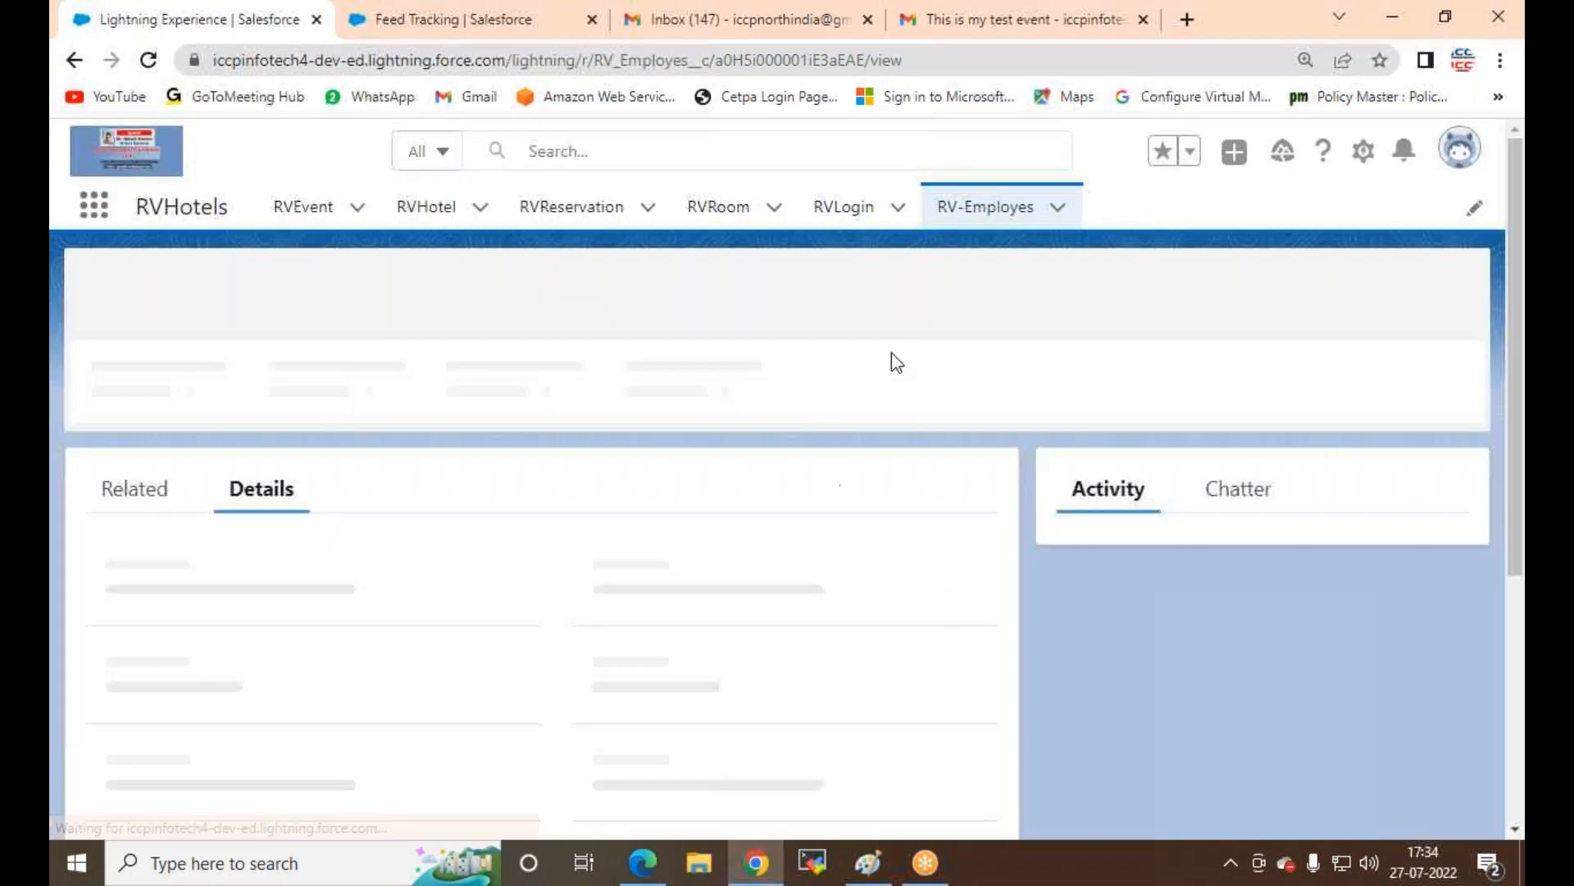
left_click(1237, 395)
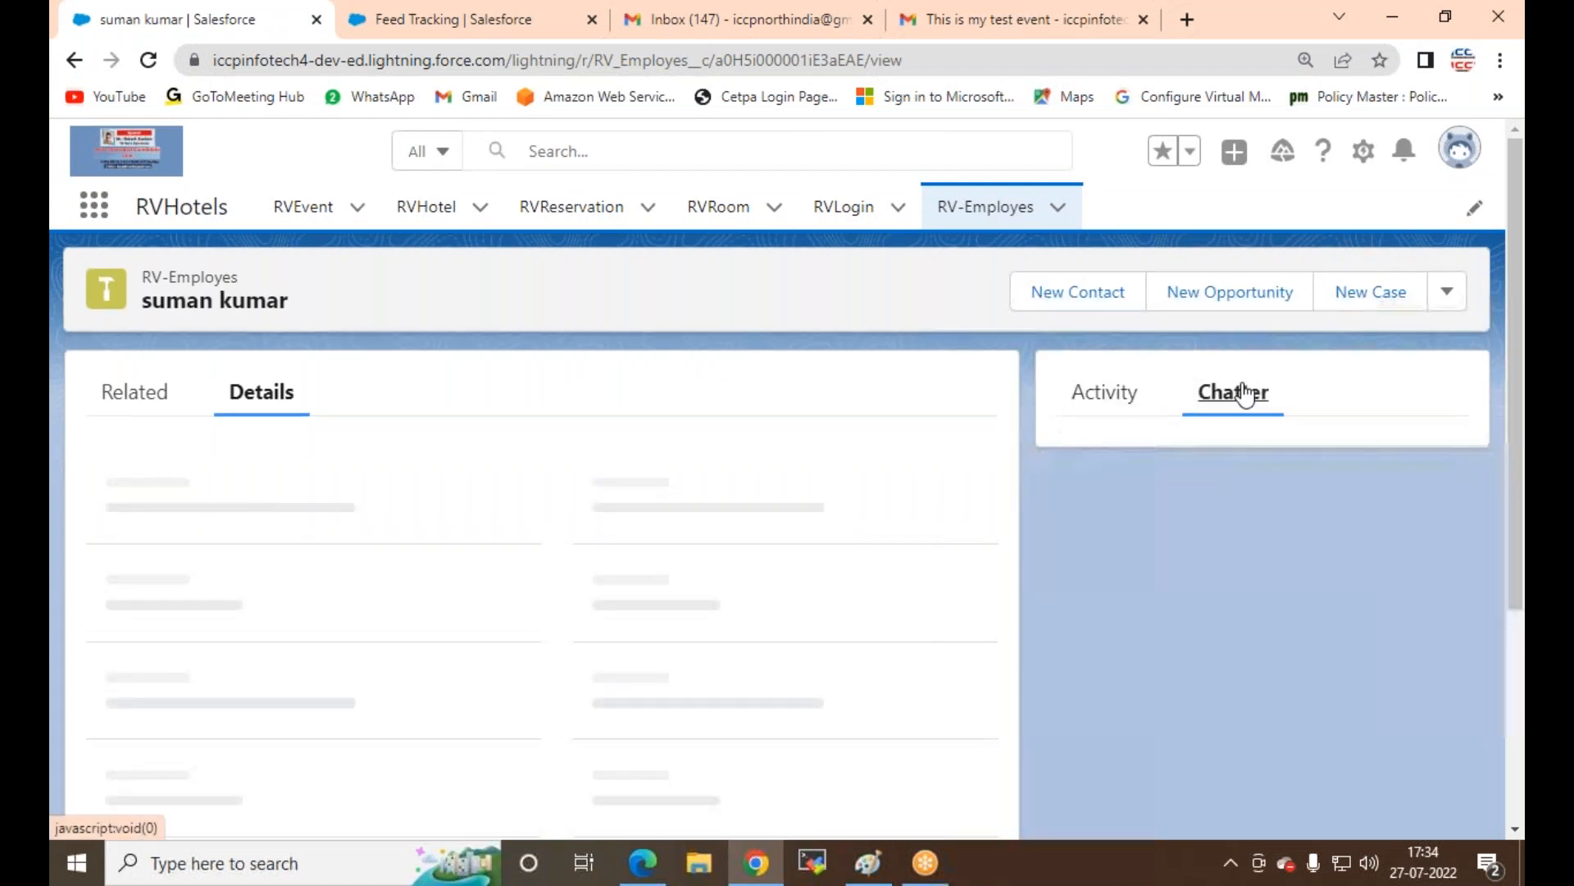
scroll(1293, 648, "down", 2)
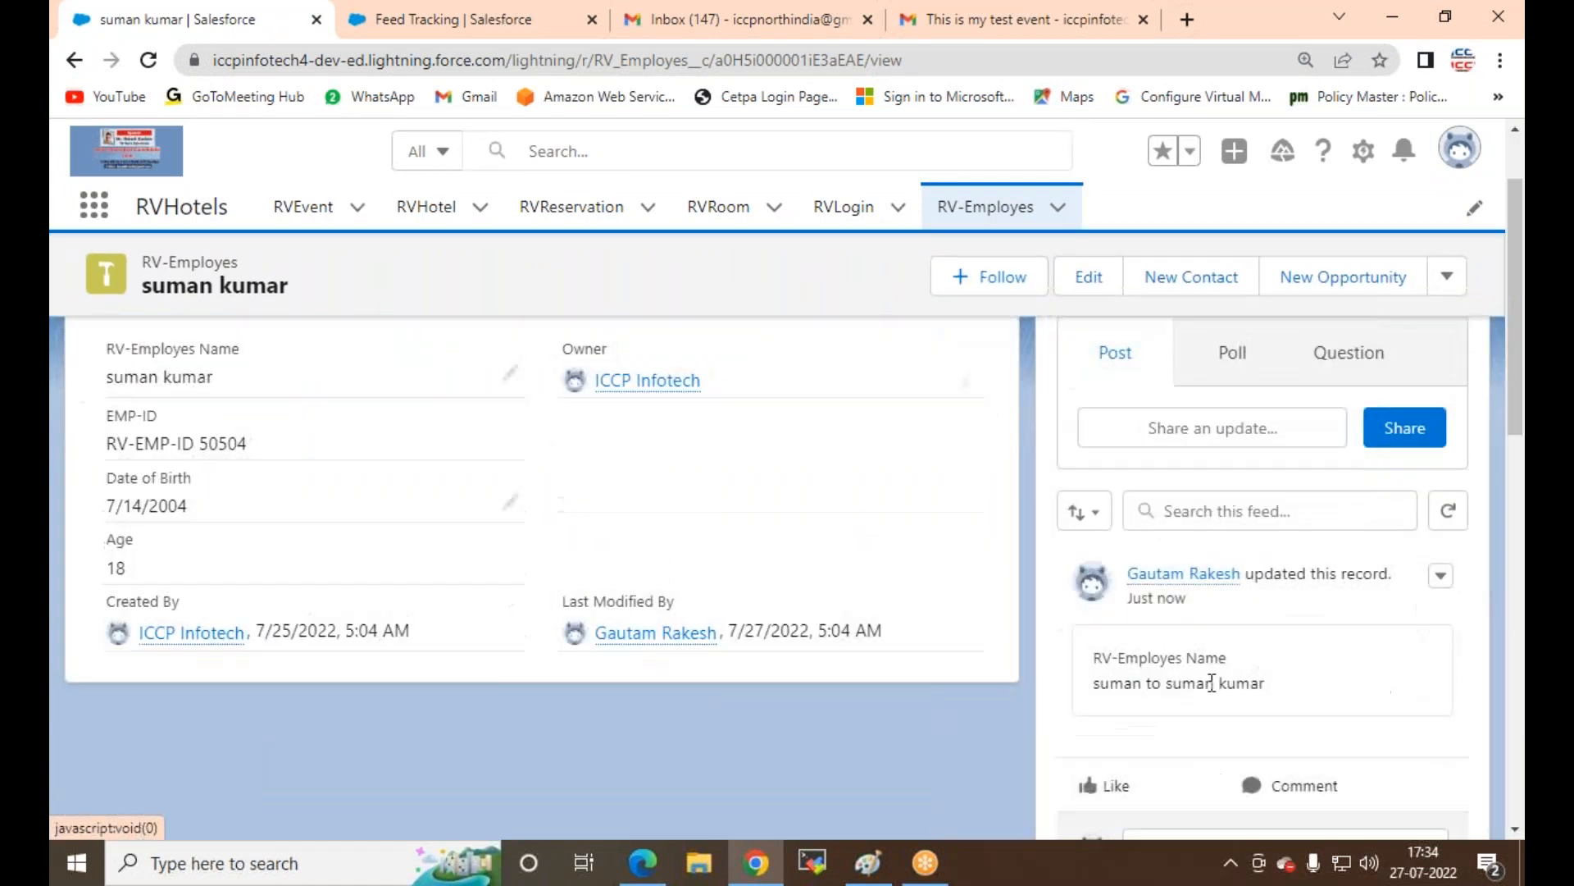
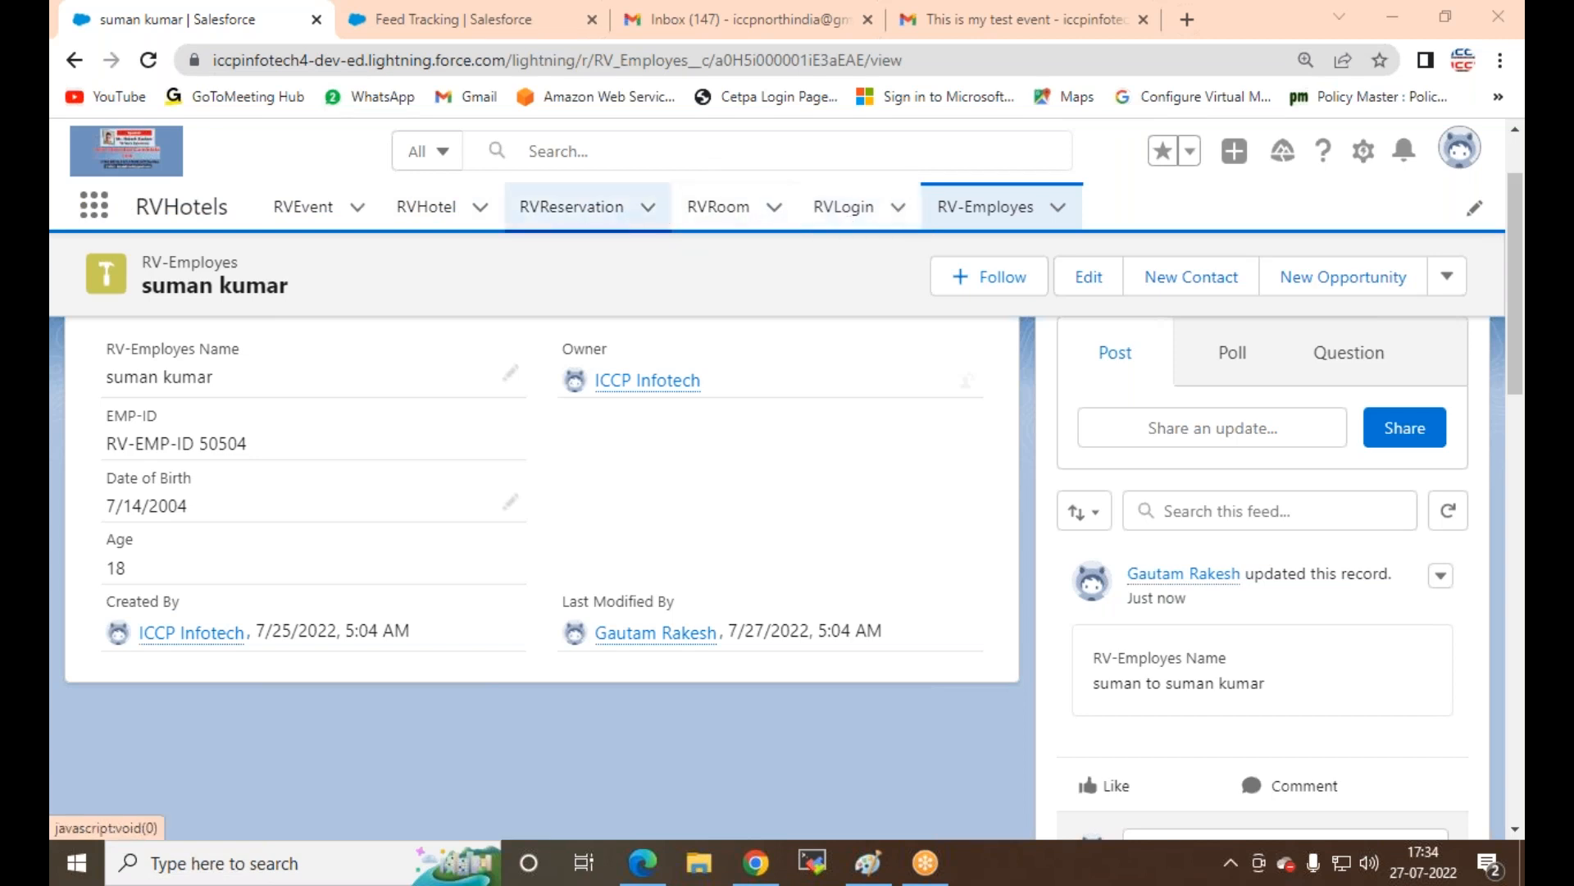
Step: Open the Iccphotels record from the RVHotel list, glancing briefly at the Edge window
left_click(418, 211)
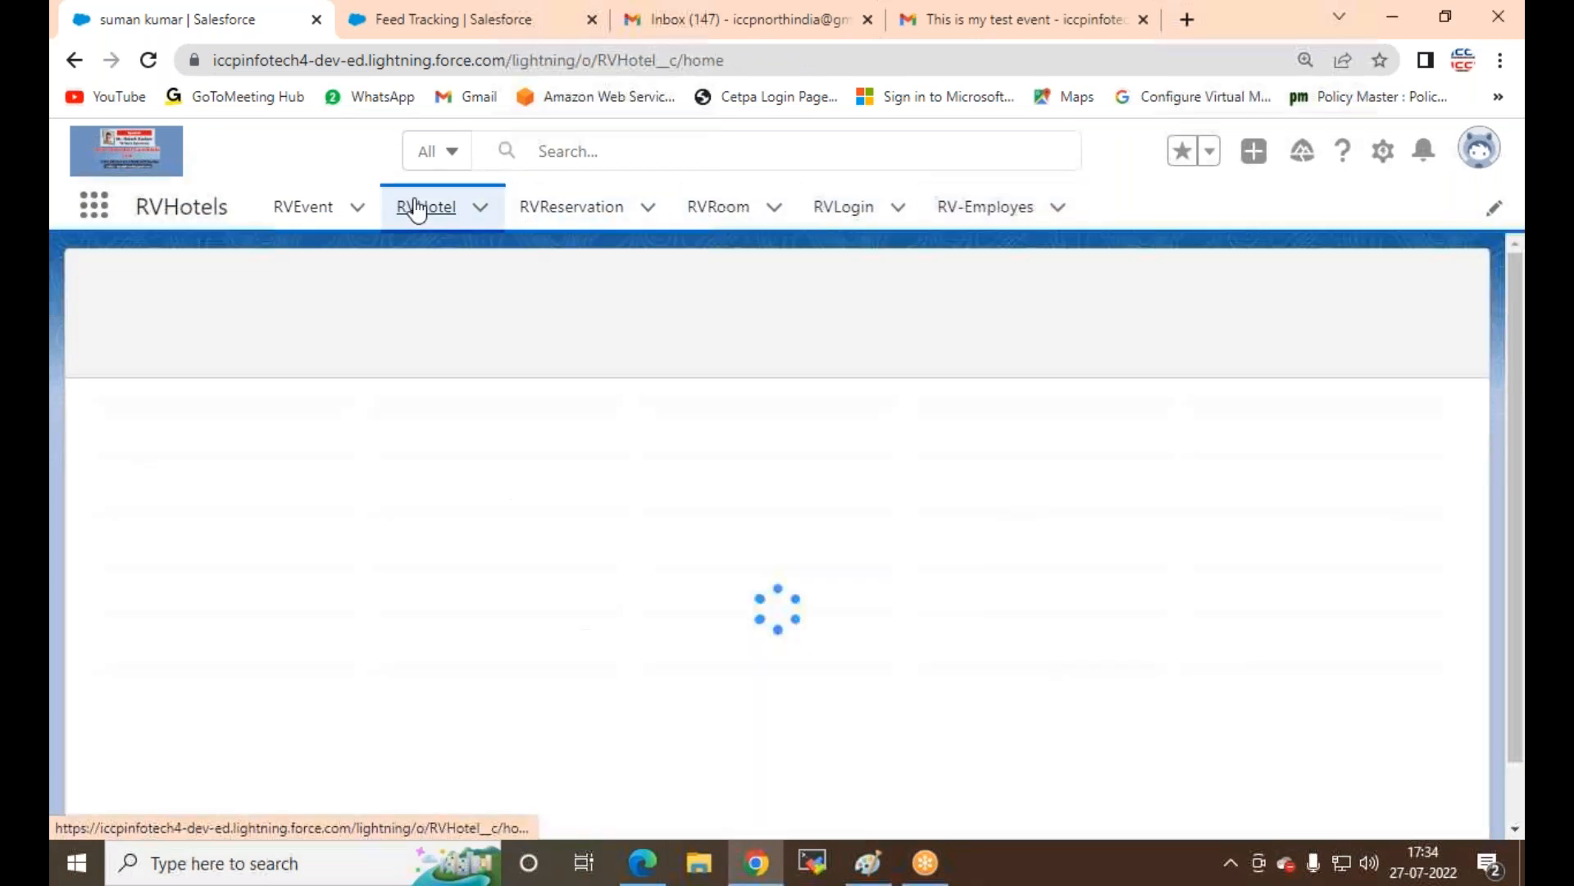
left_click(244, 438)
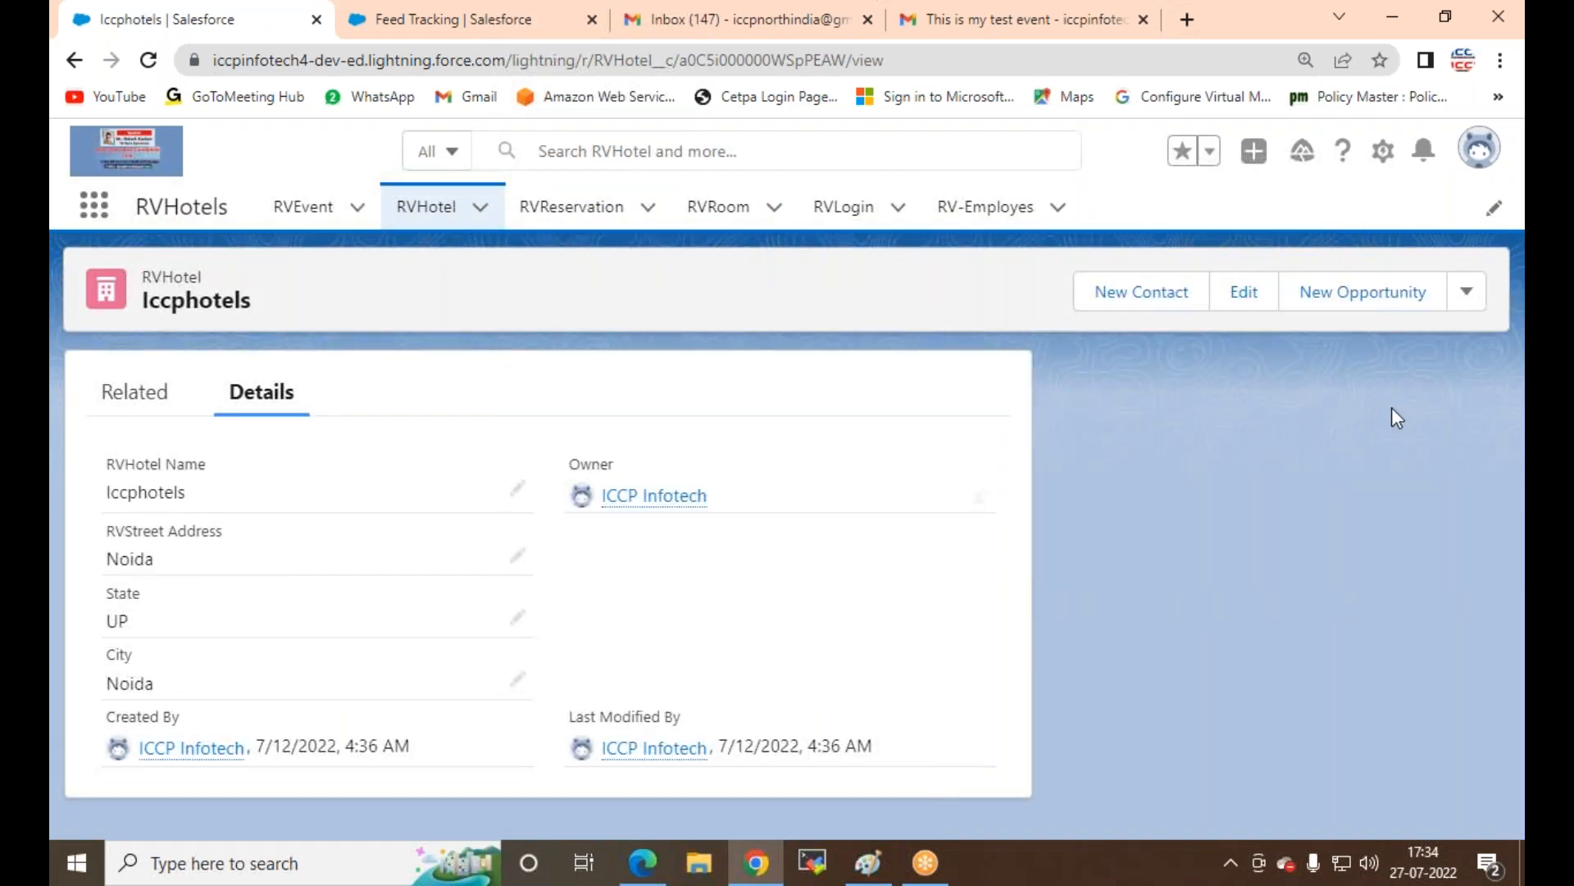
left_click(758, 868)
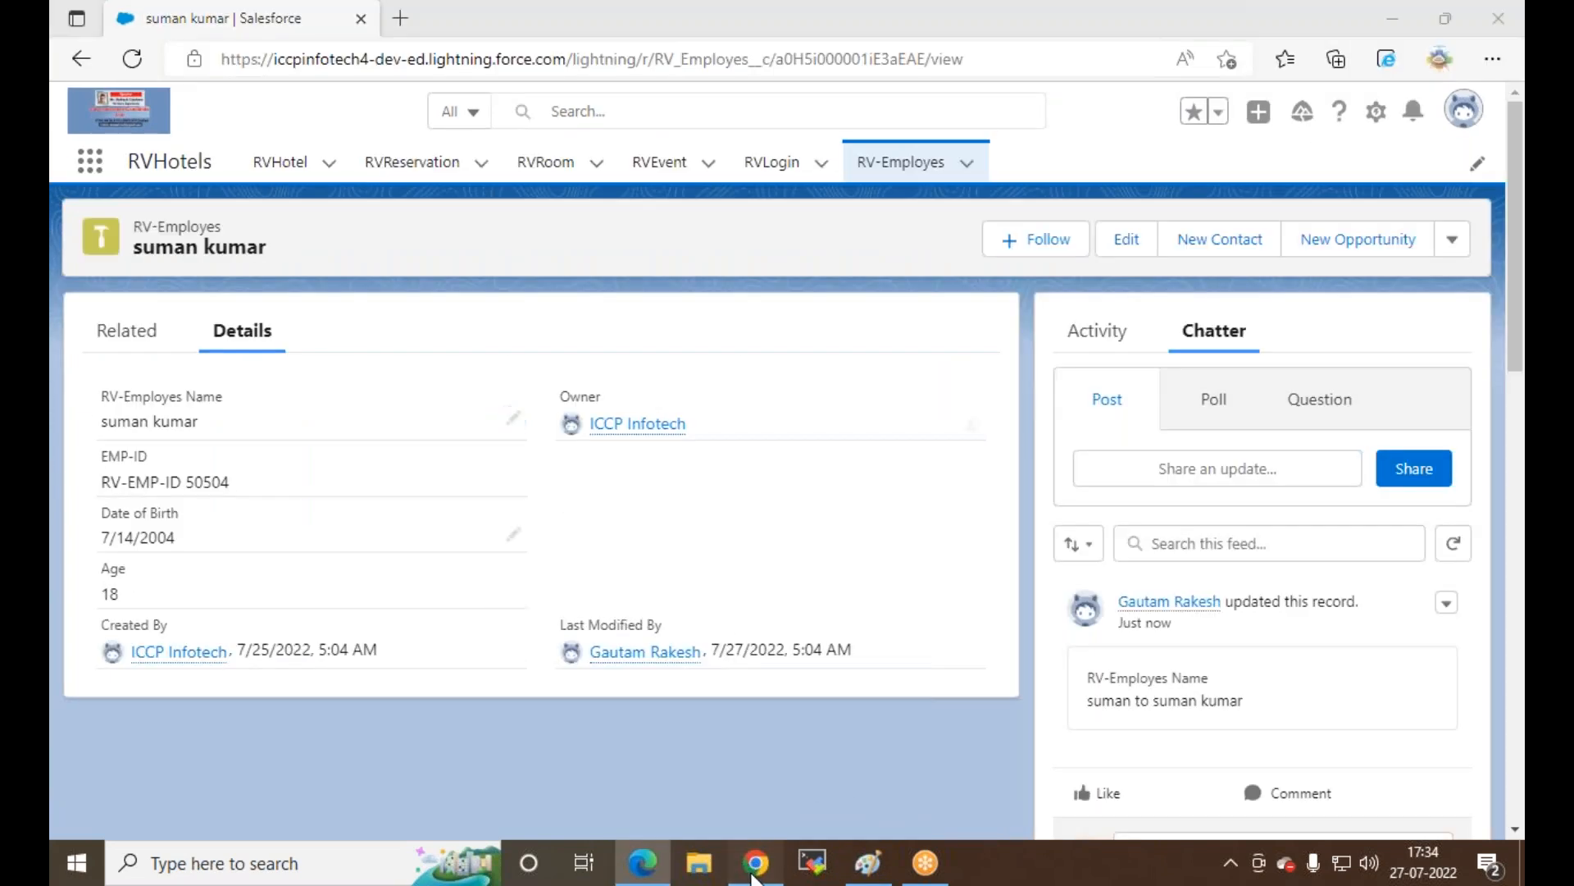
left_click(752, 874)
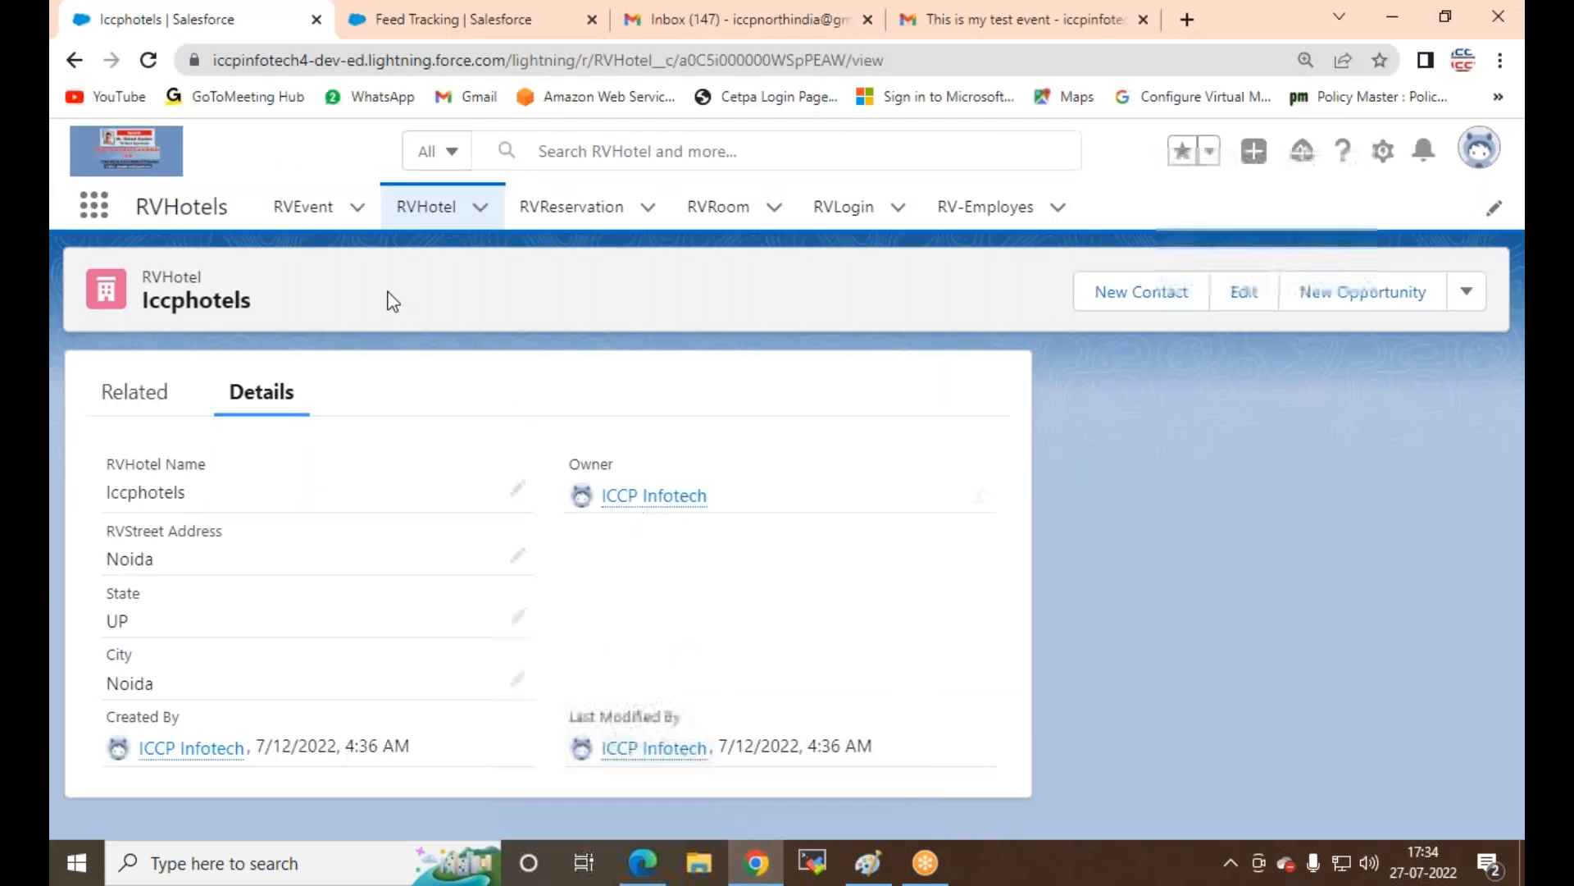
Step: Search Setup for 'feed' and open Feed Tracking, checking the Iccphotels record along the way
left_click(347, 6)
left_click_drag(158, 270, 57, 239)
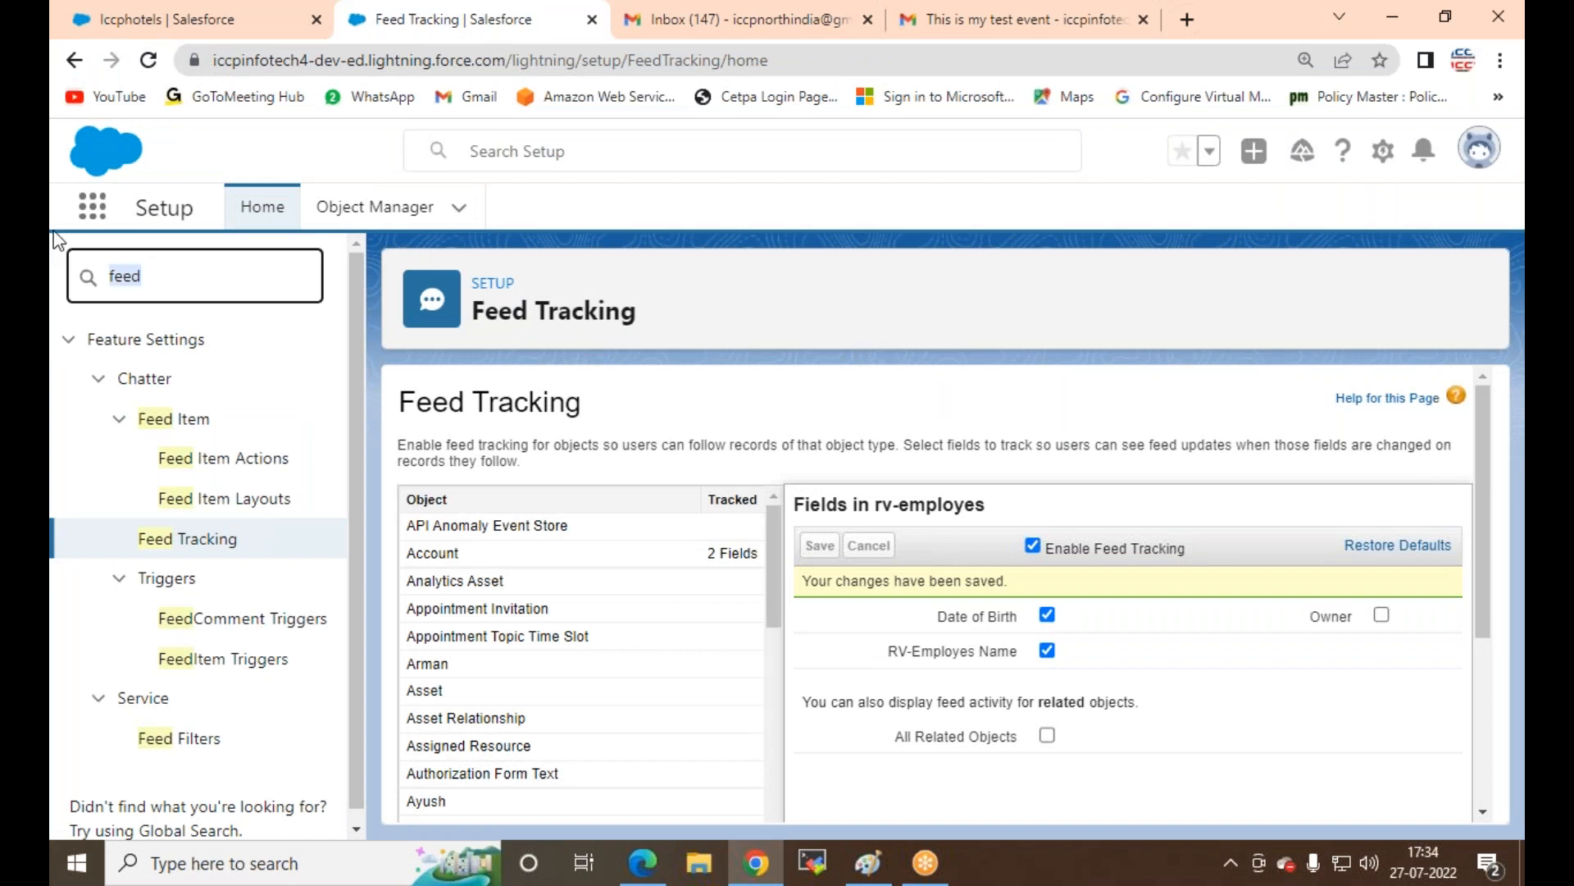
type("fe")
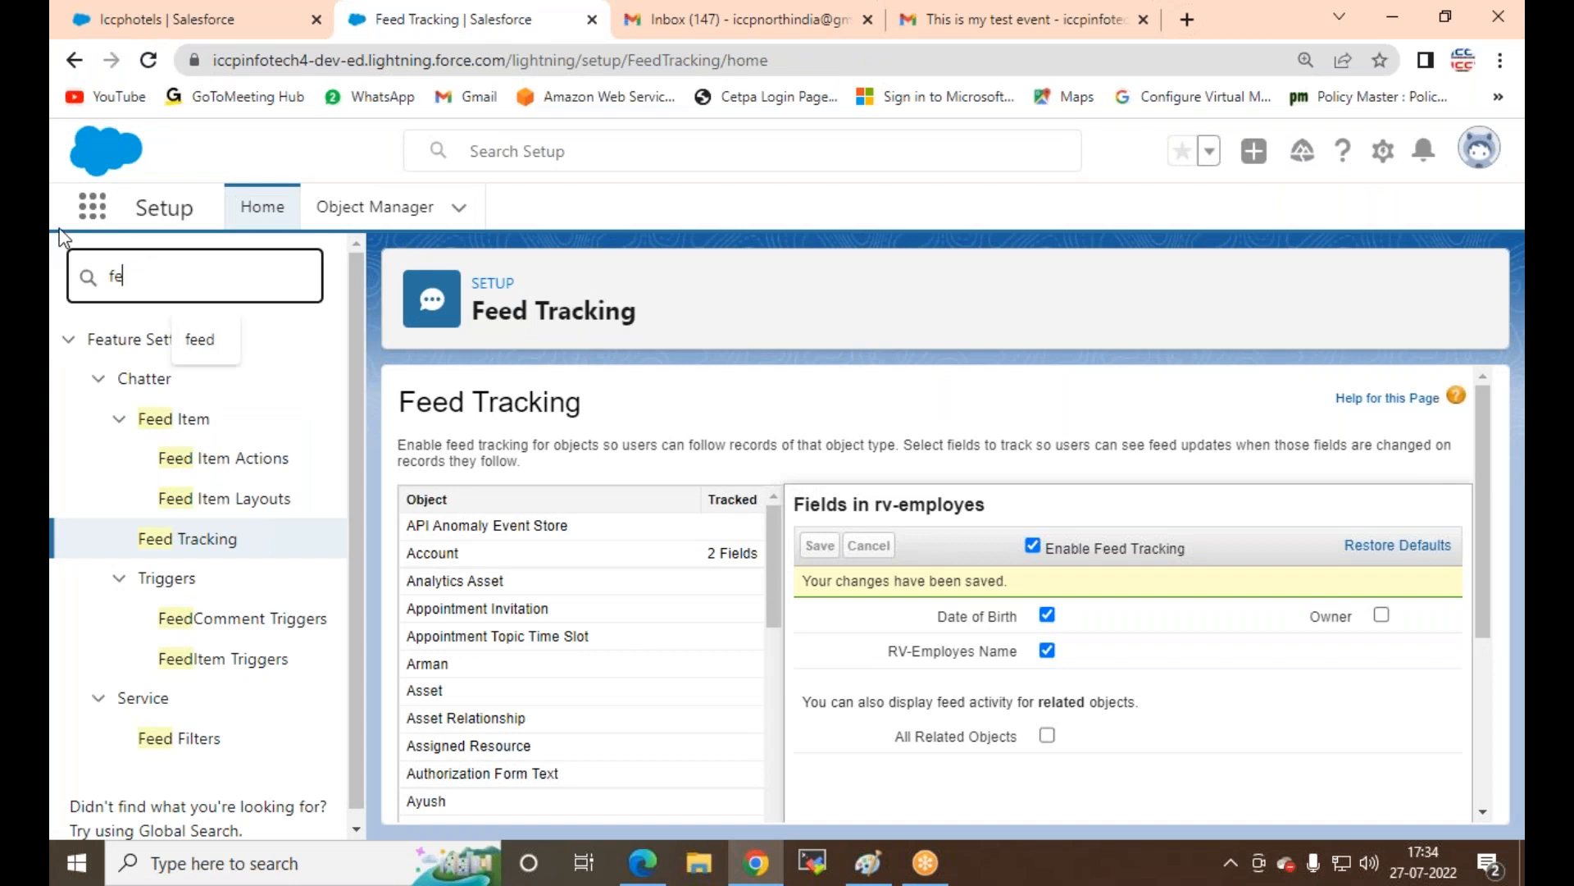
type("ed")
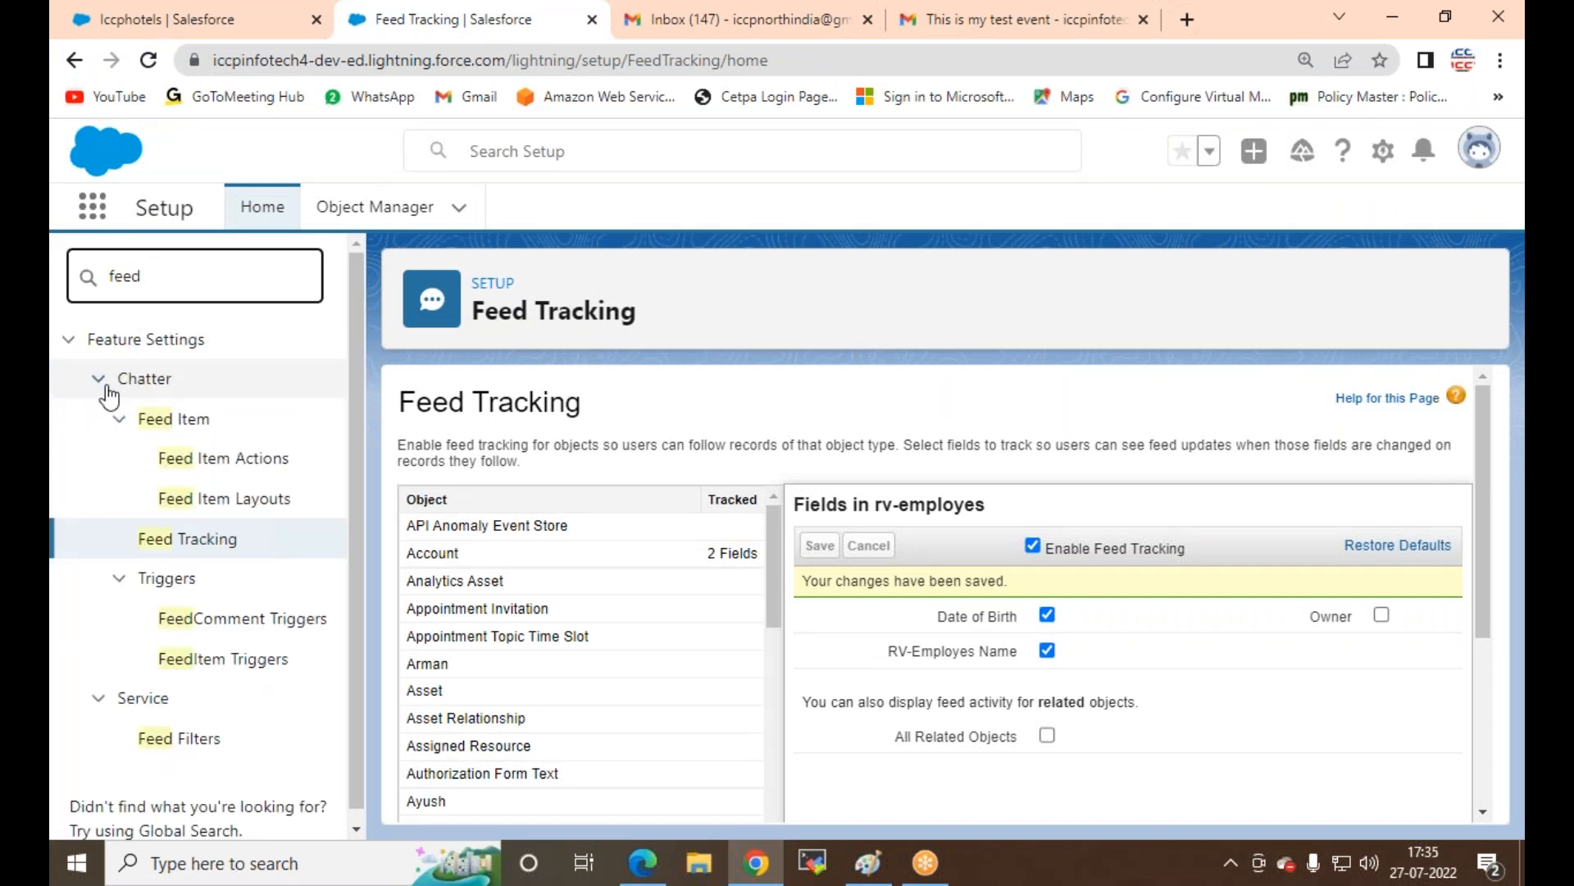
left_click(172, 554)
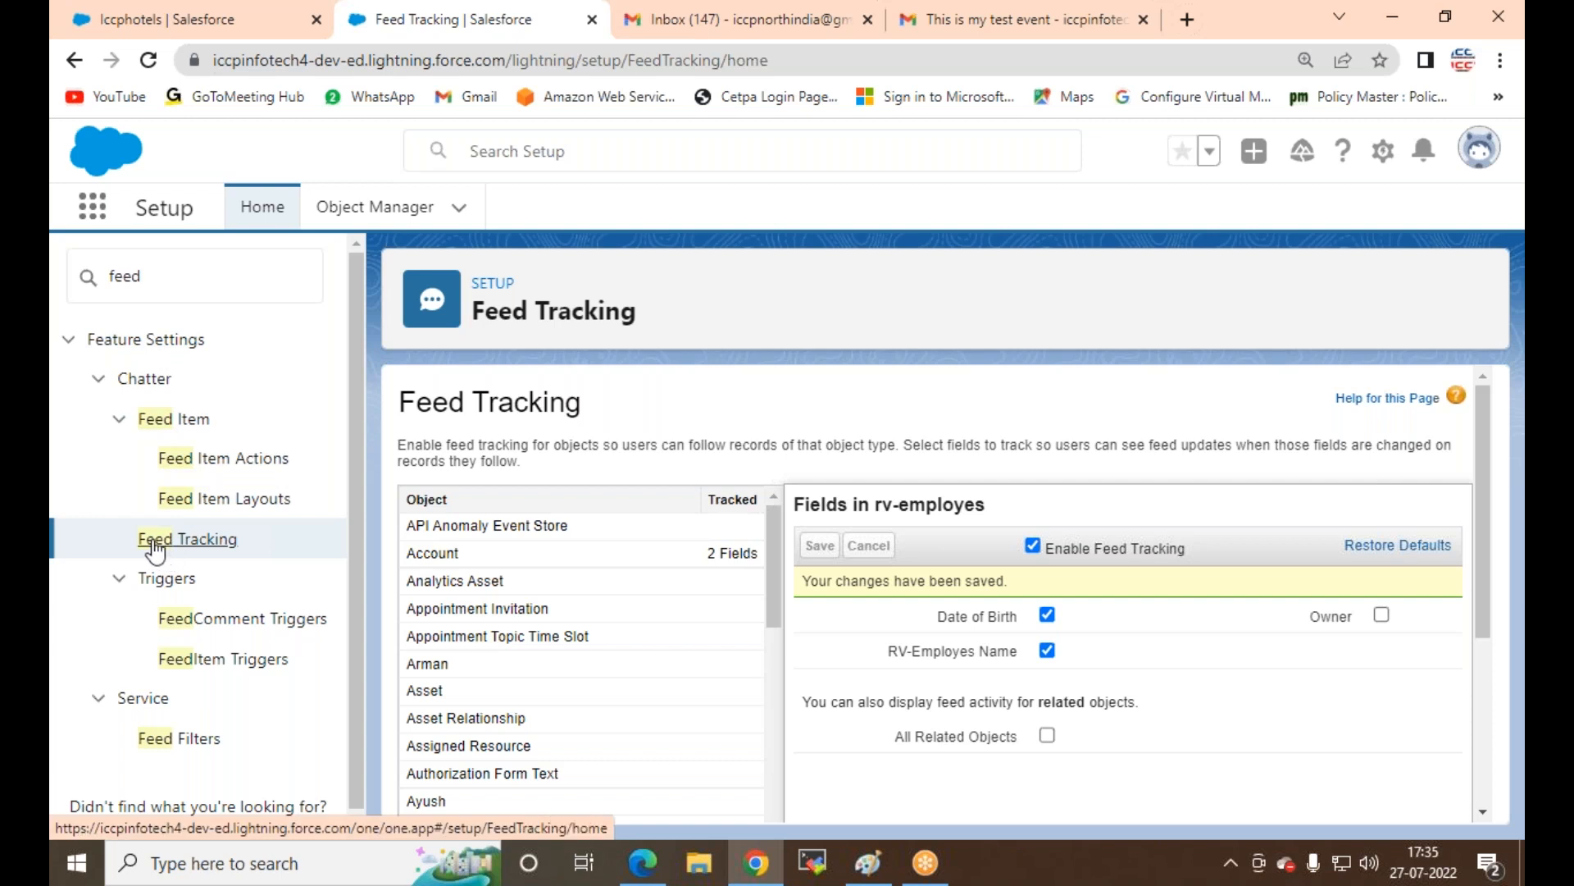
scroll(582, 656, "down", 5)
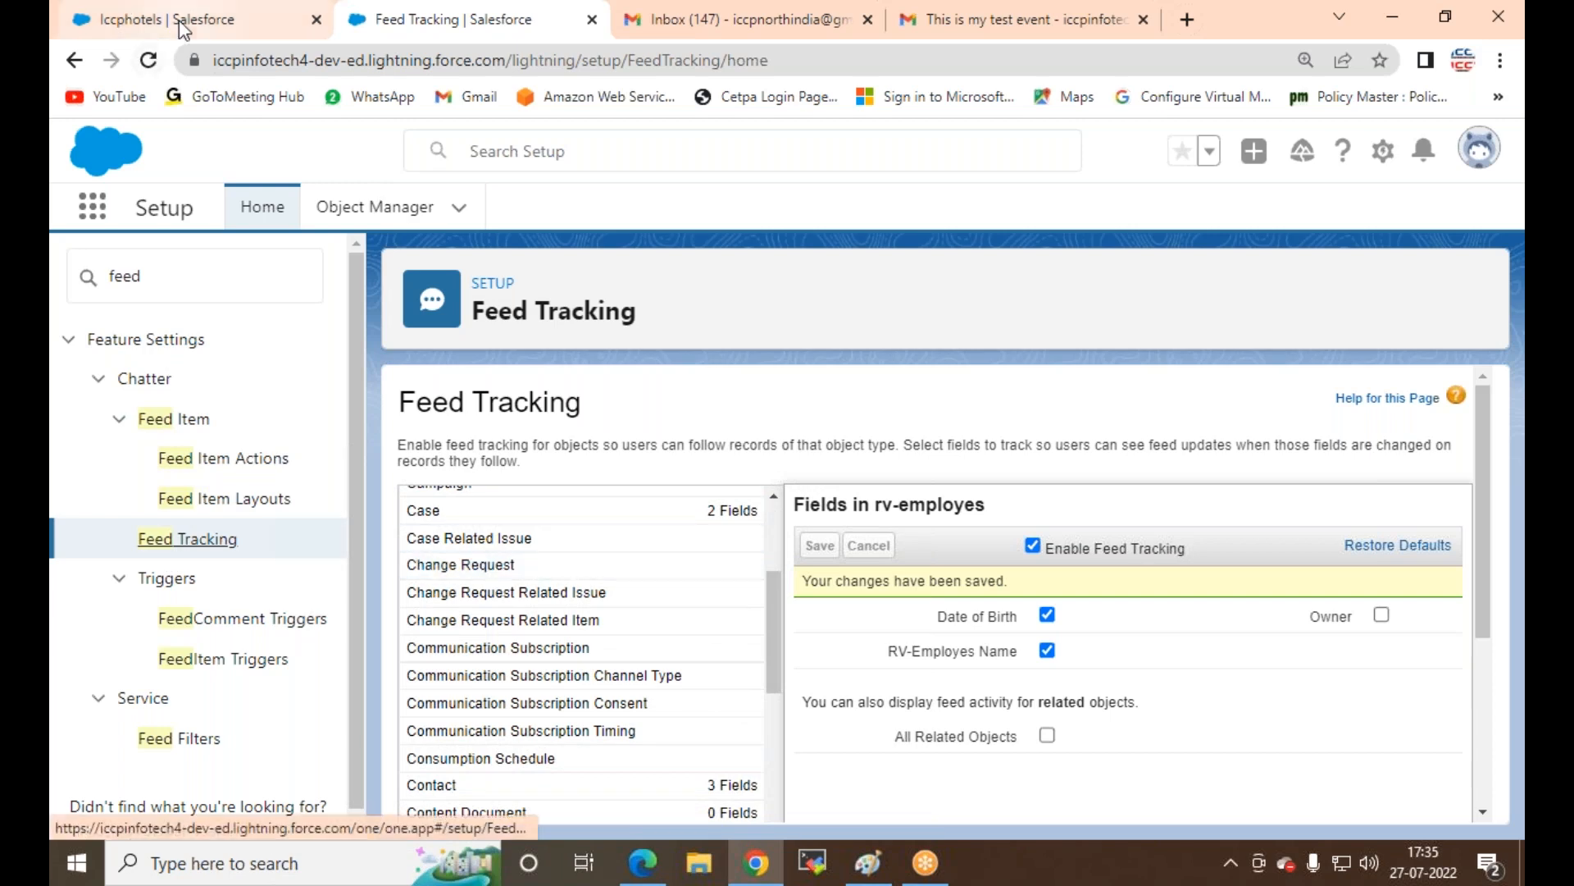
left_click(144, 20)
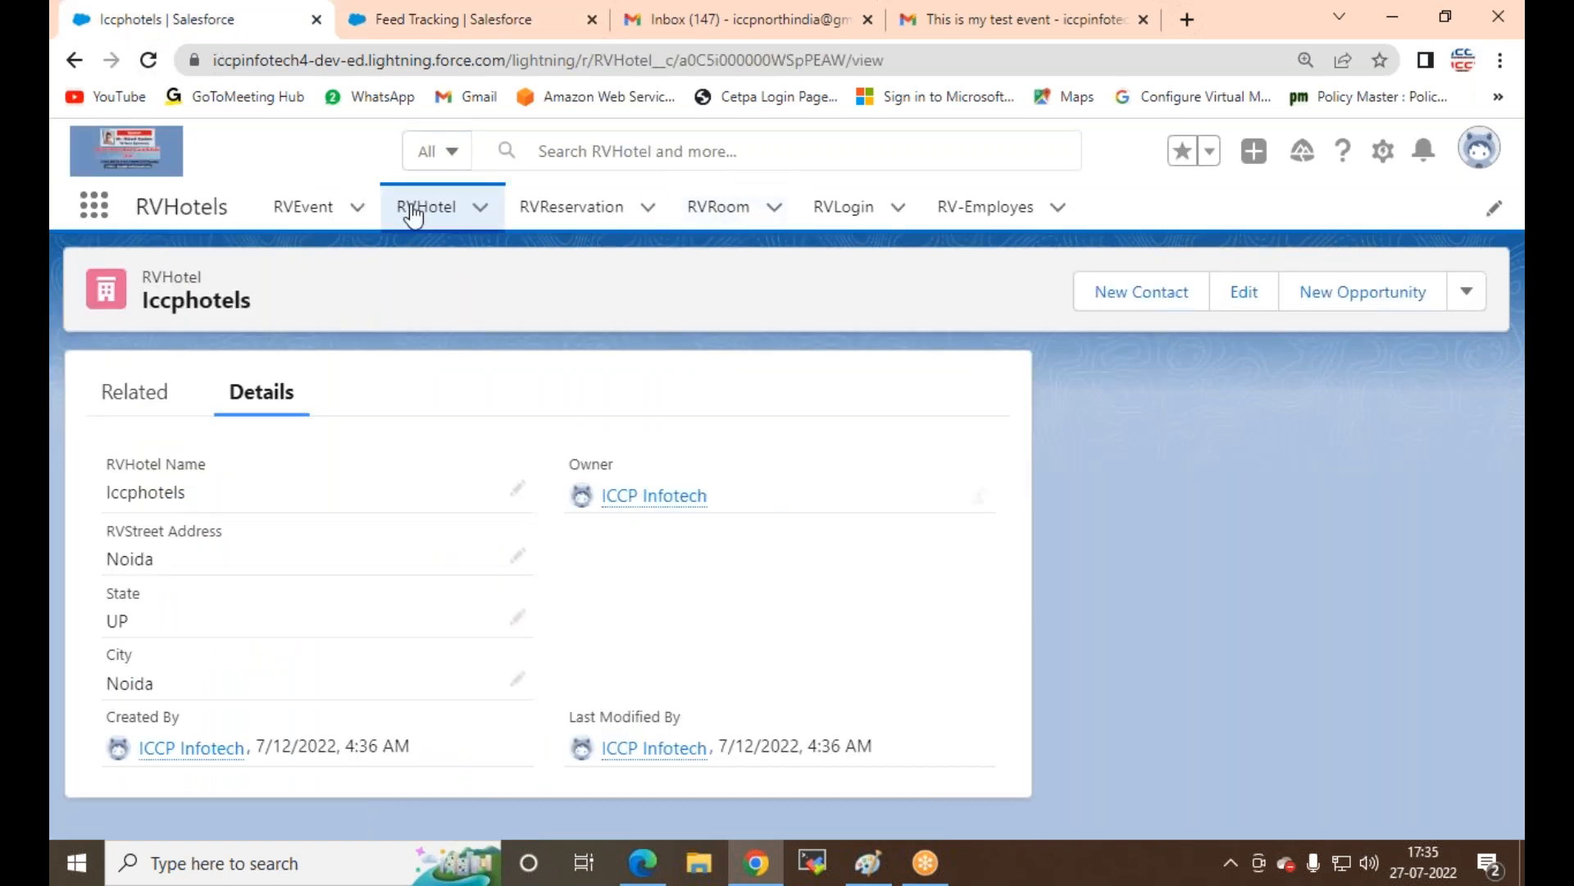
left_click(574, 25)
Step: Select RVHotel, enable feed tracking with RVHotel Name and City tracked, and save
scroll(504, 692, "down", 10)
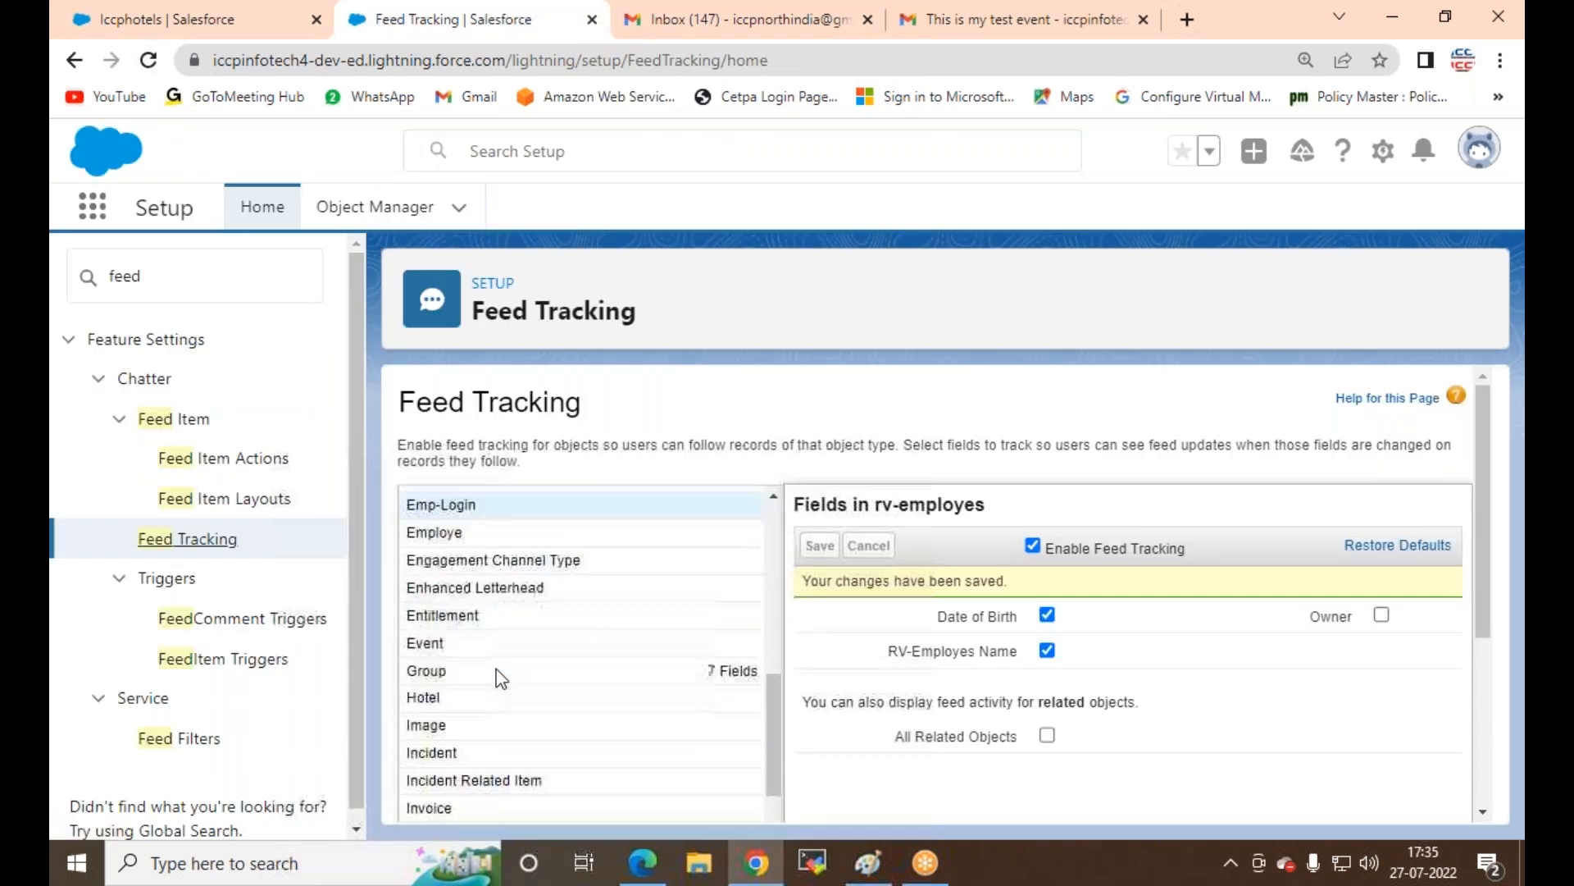
scroll(500, 677, "down", 2)
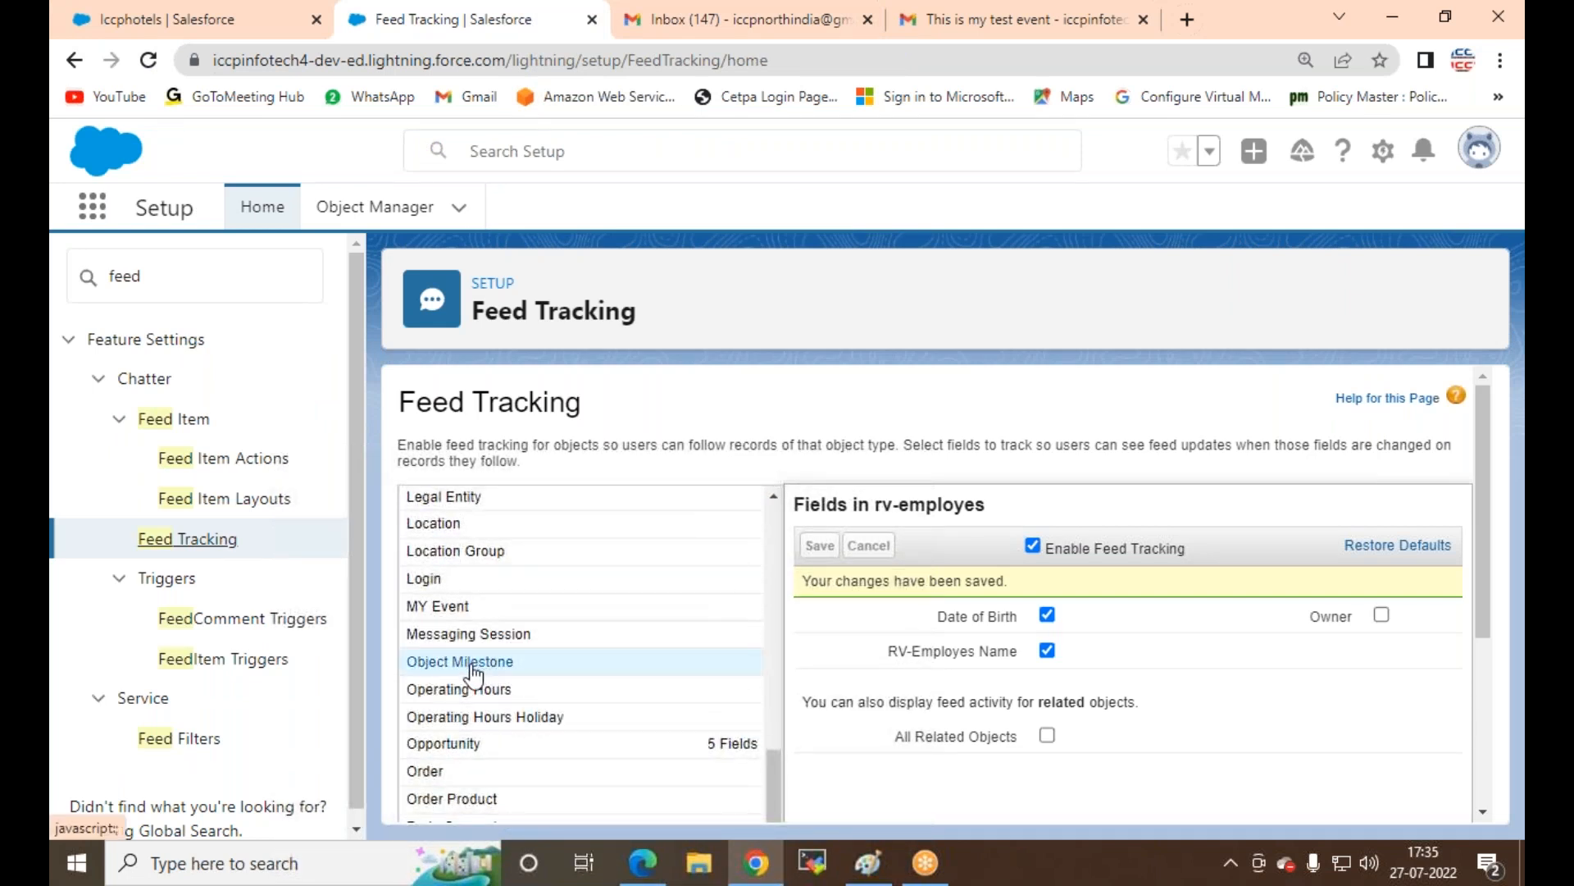
scroll(472, 670, "down", 5)
left_click(420, 704)
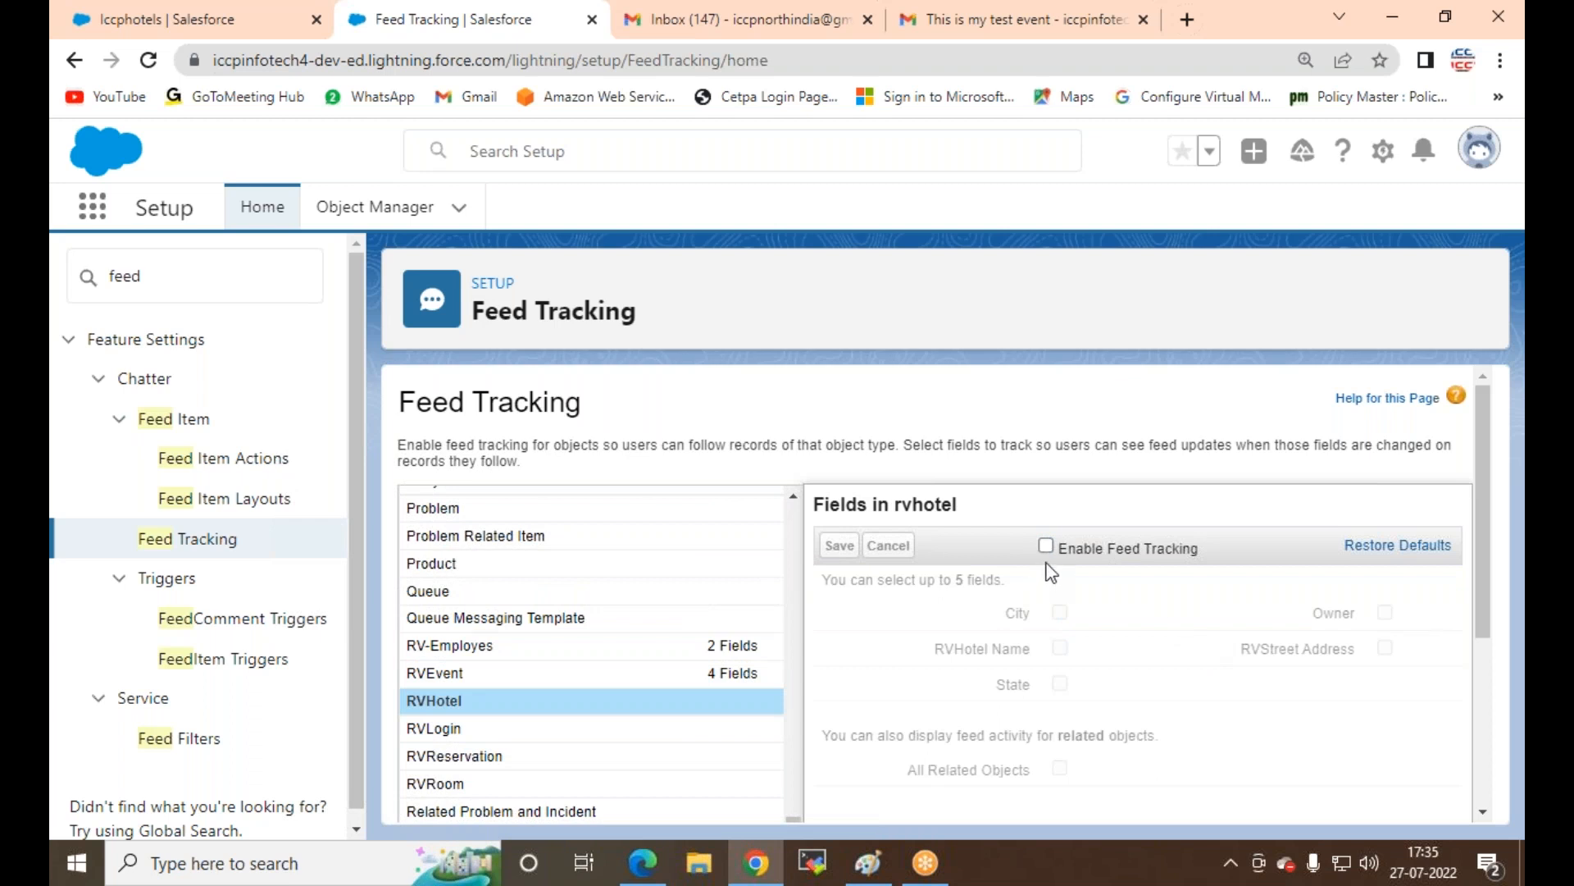
left_click(1045, 546)
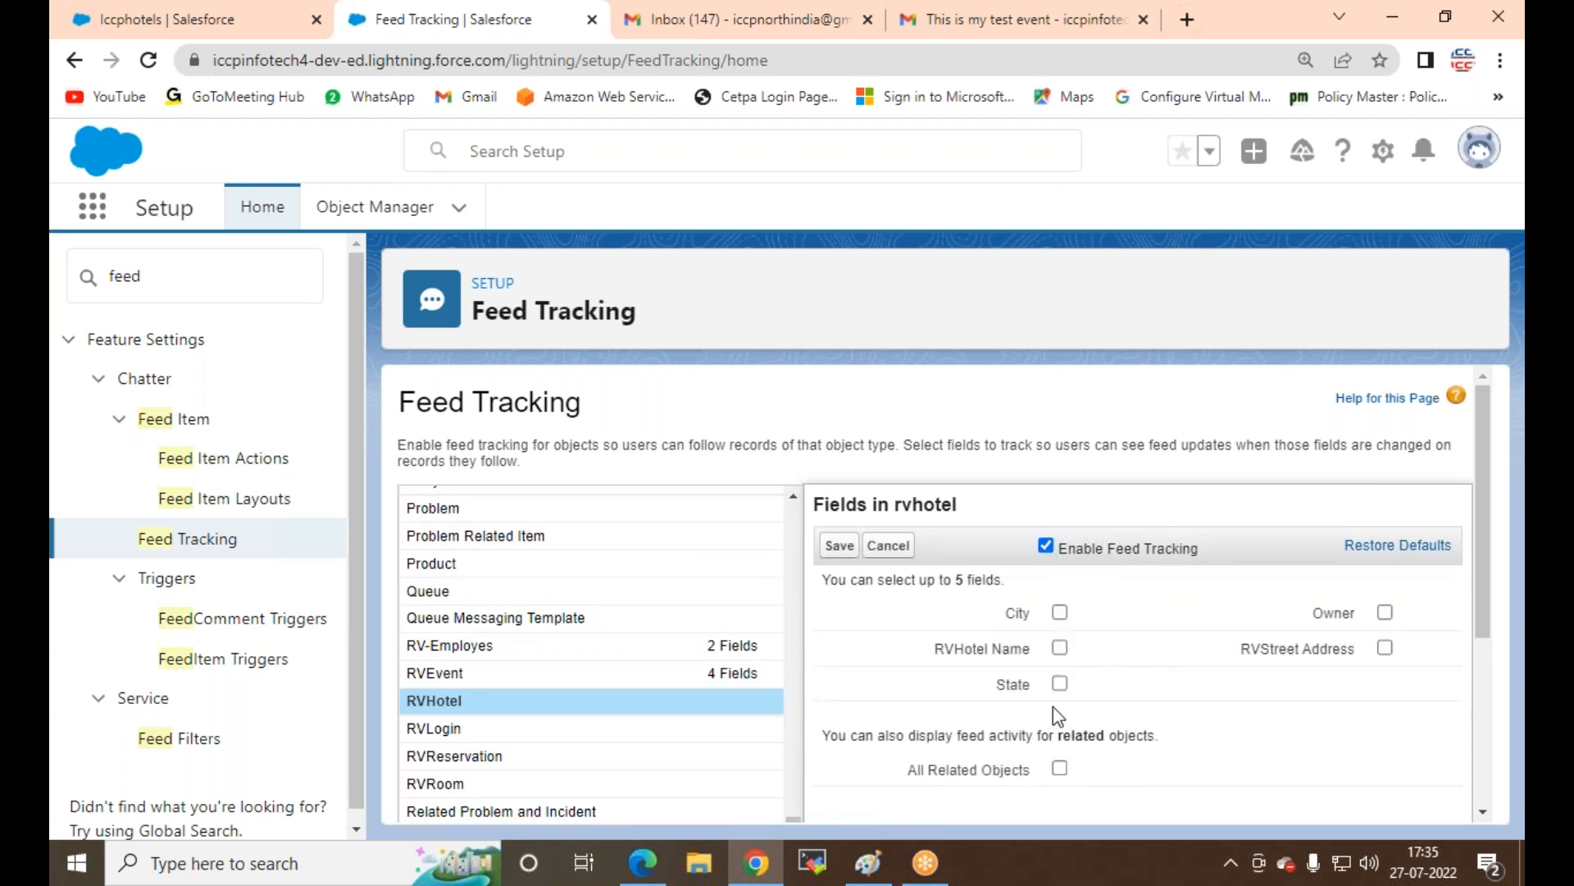
left_click(1061, 649)
left_click(1058, 615)
left_click(840, 546)
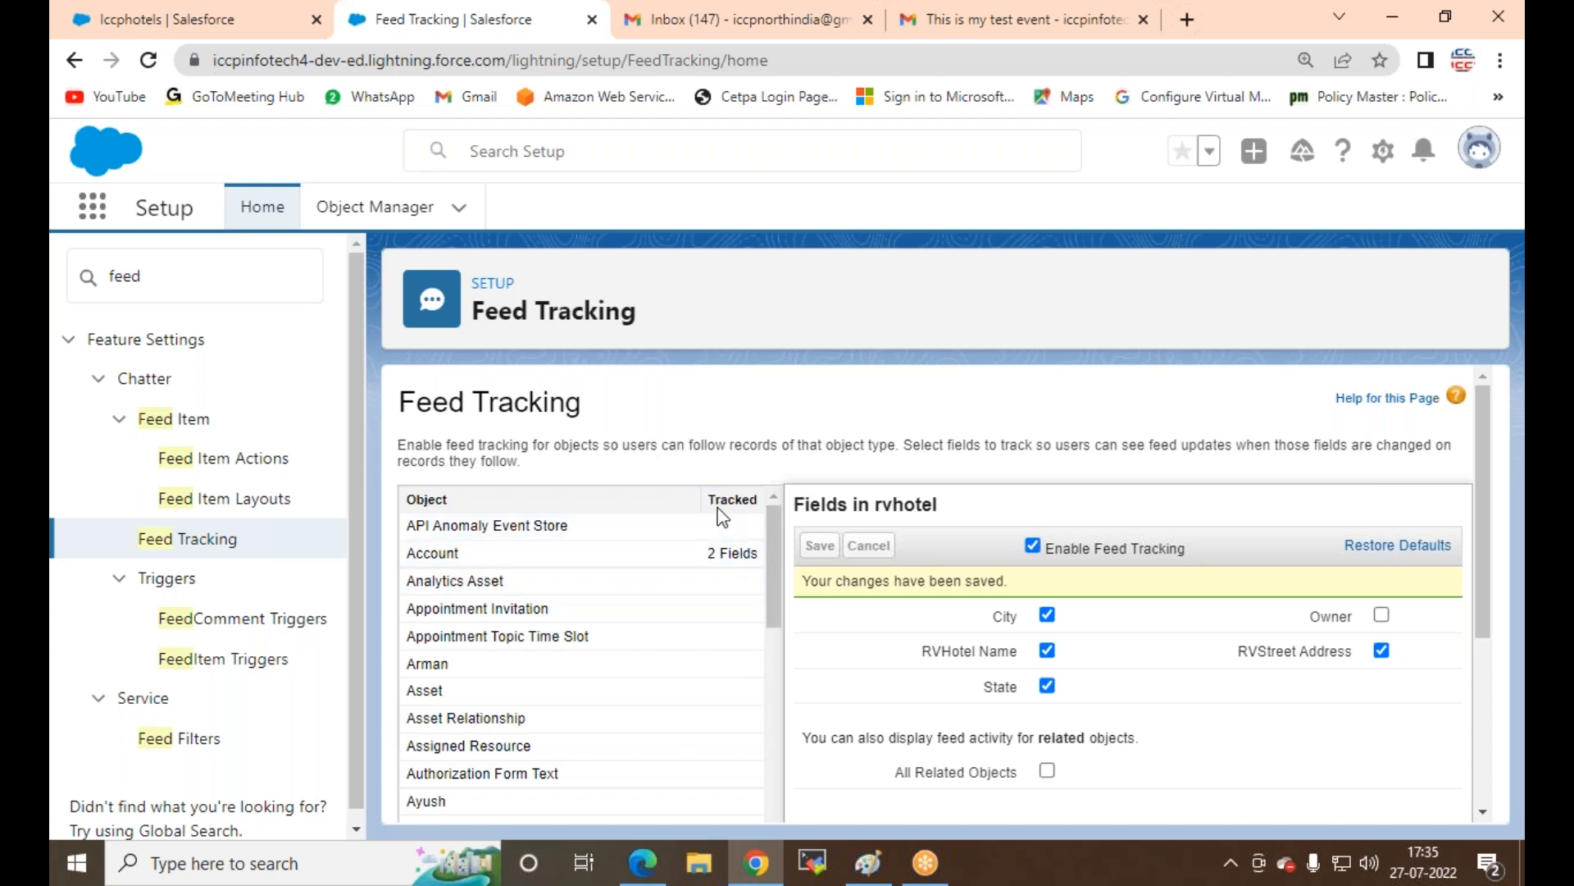
Step: Reload the Iccphotels record, change its RVHotel Name to Oyo, and save
left_click(195, 22)
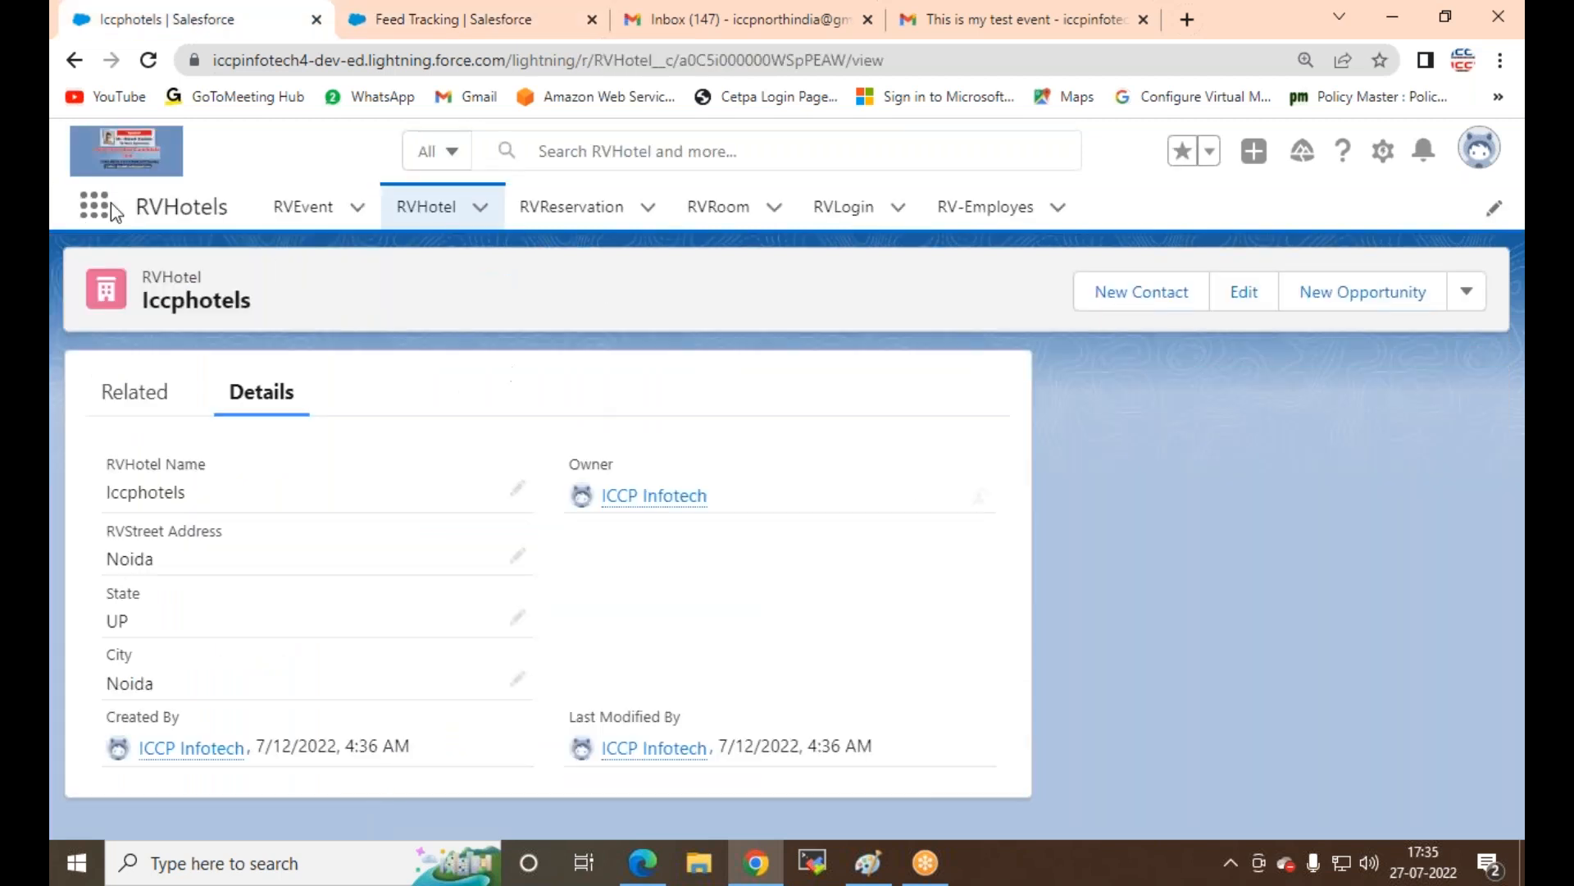
left_click(150, 62)
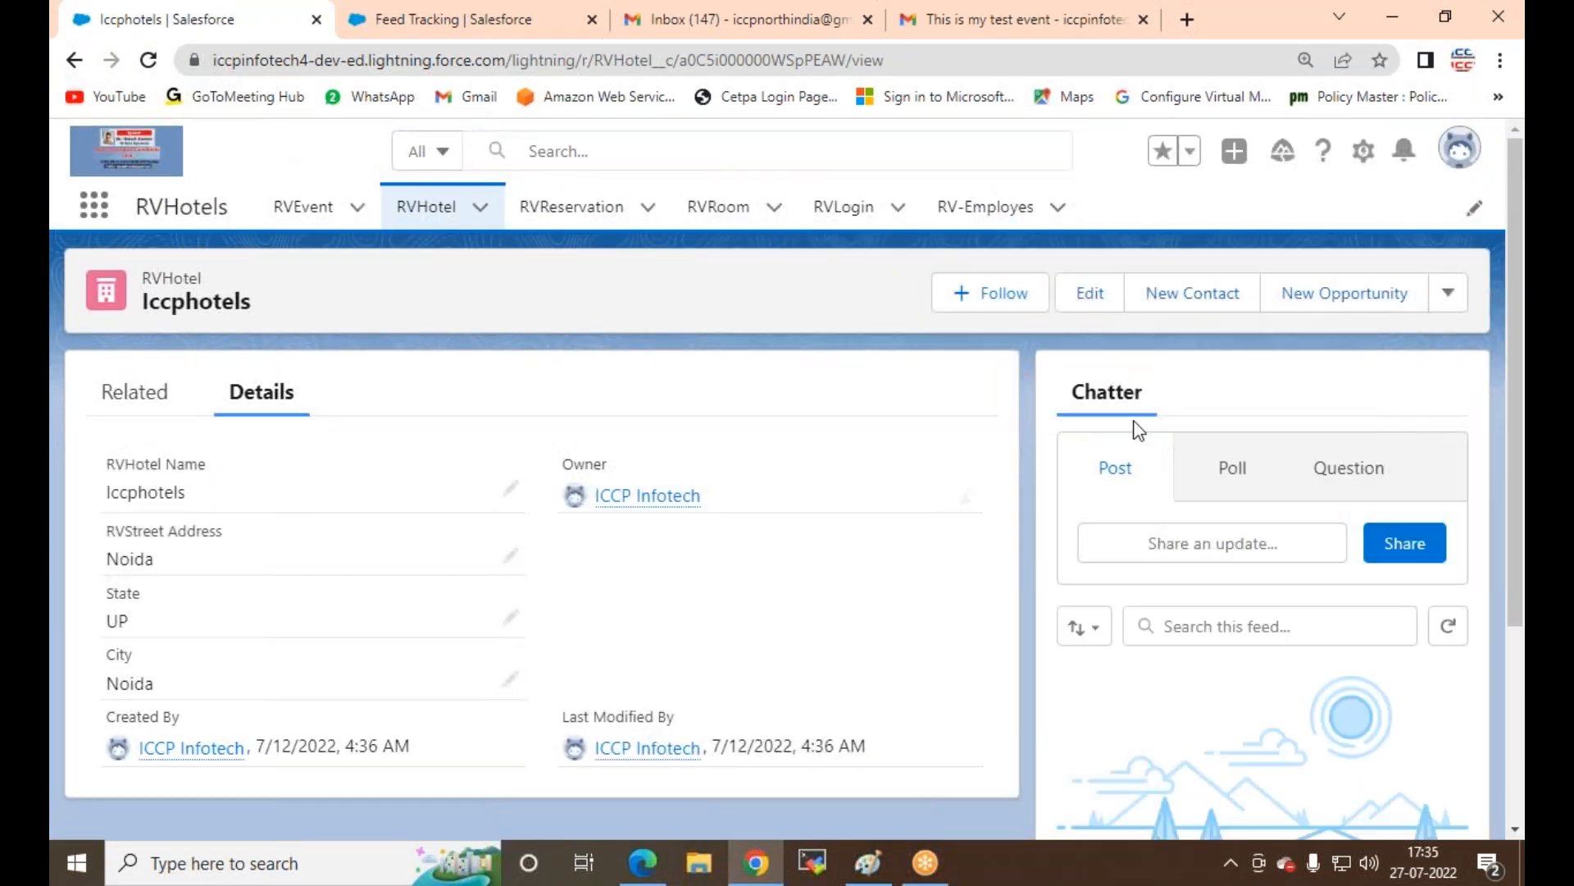
left_click(510, 491)
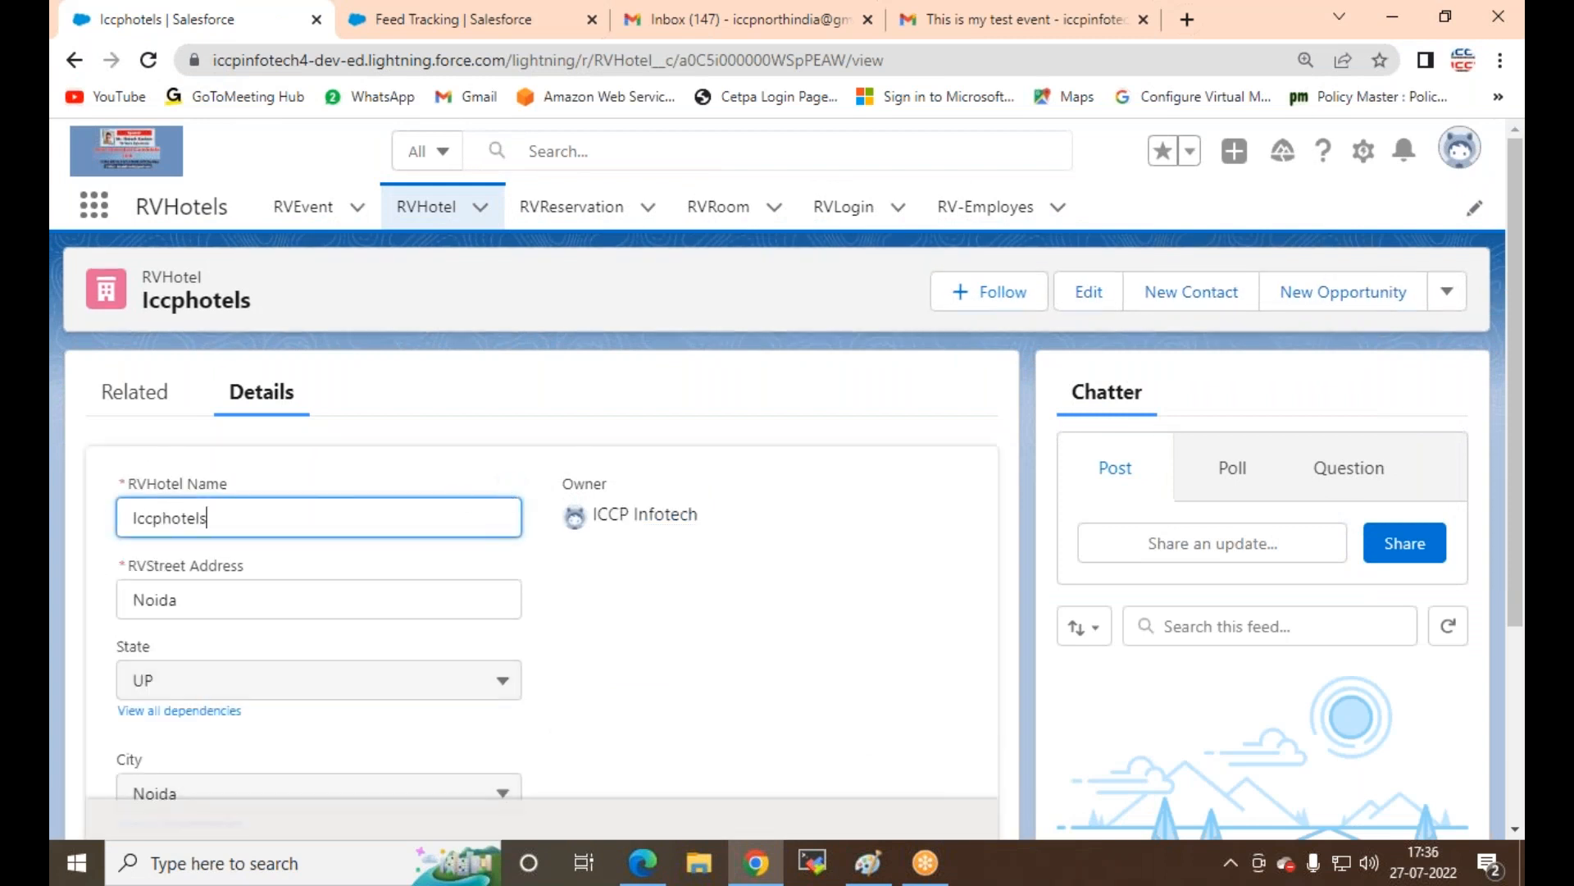
key("BackSpace")
key("BackSpace")
key("BackSpace")
key("BackSpace")
key("BackSpace")
key("BackSpace")
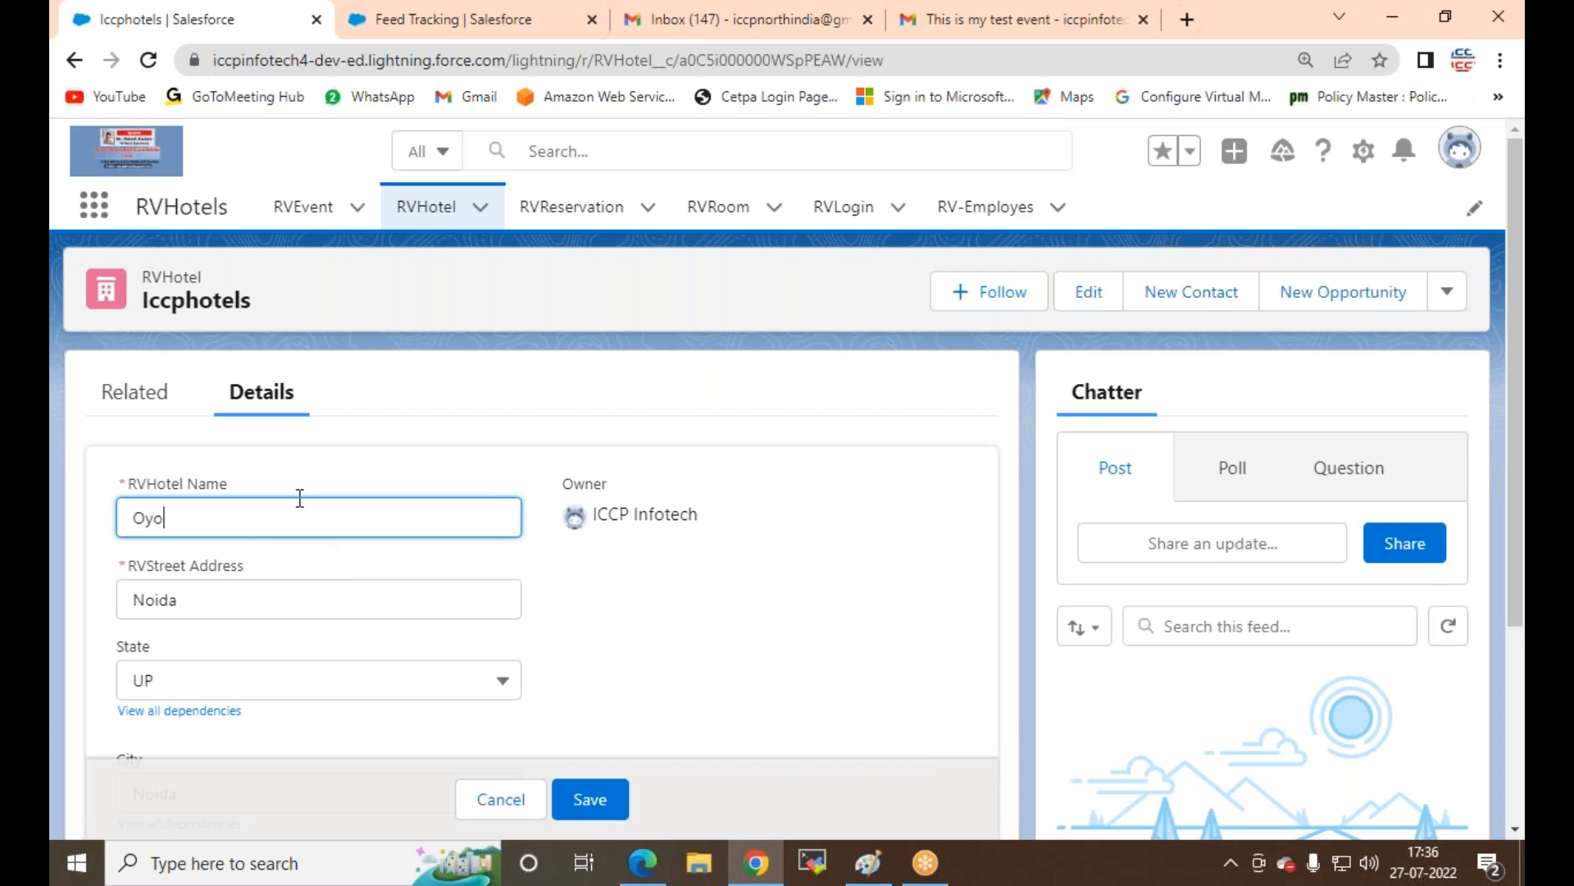
left_click(597, 797)
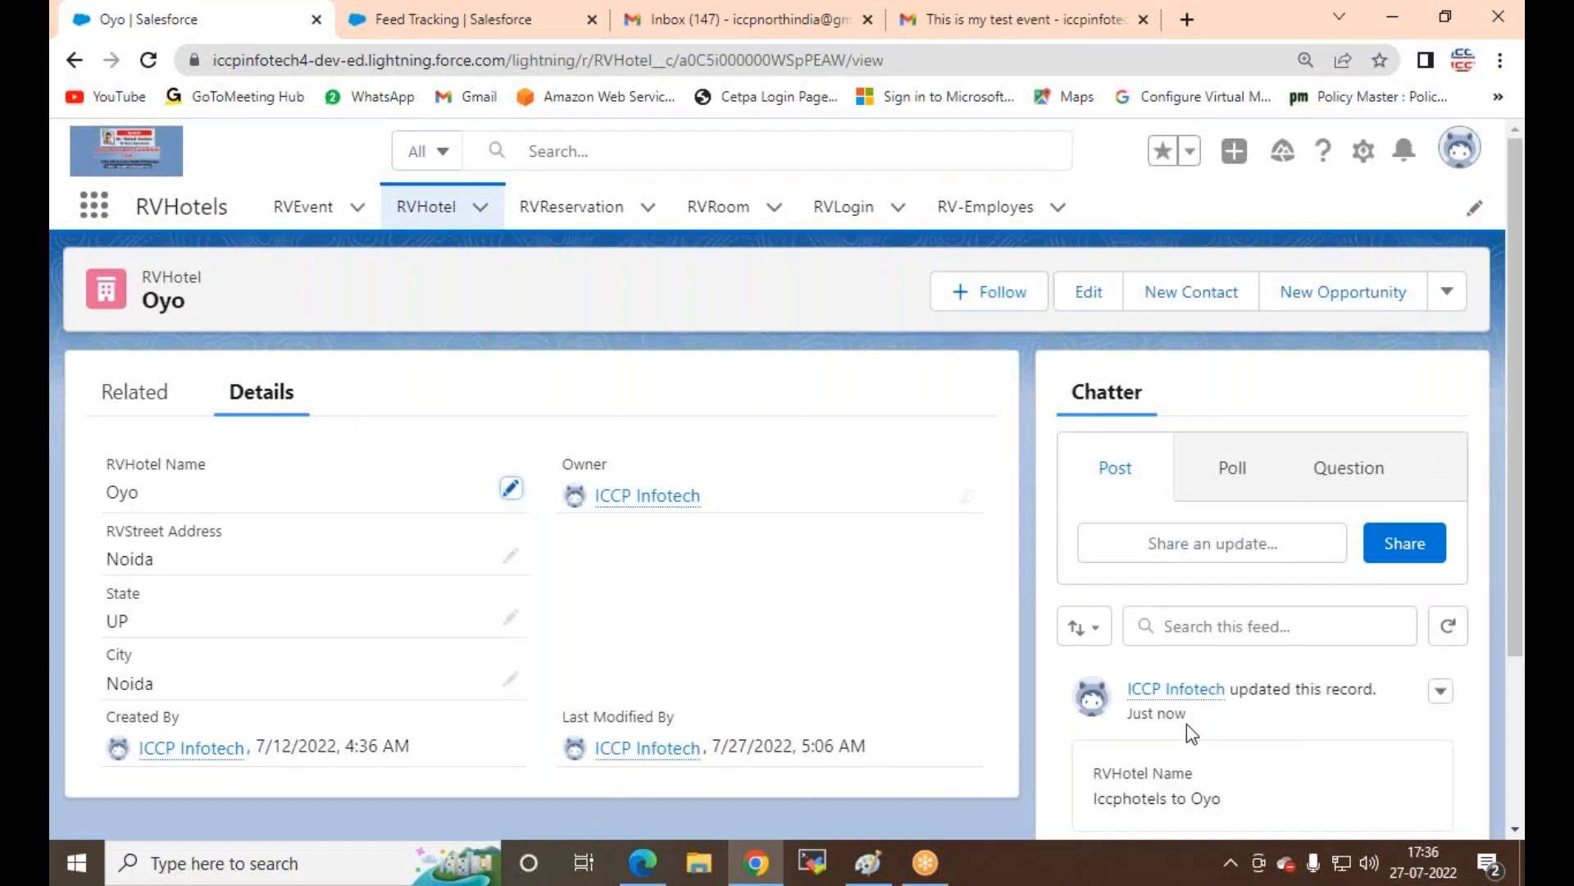
scroll(1172, 735, "down", 1)
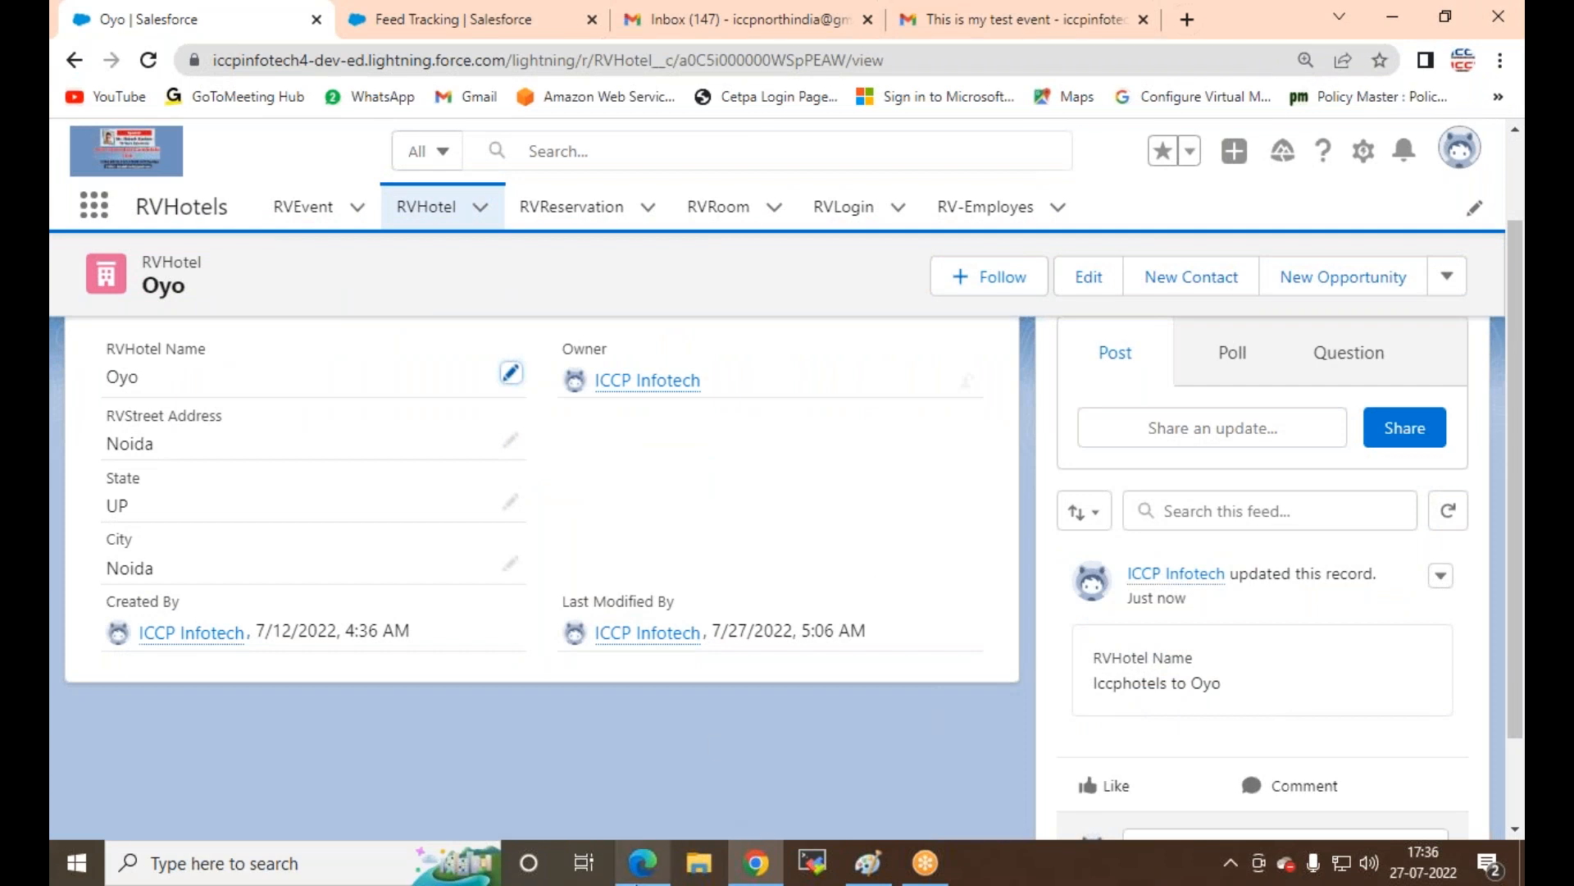
left_click(641, 865)
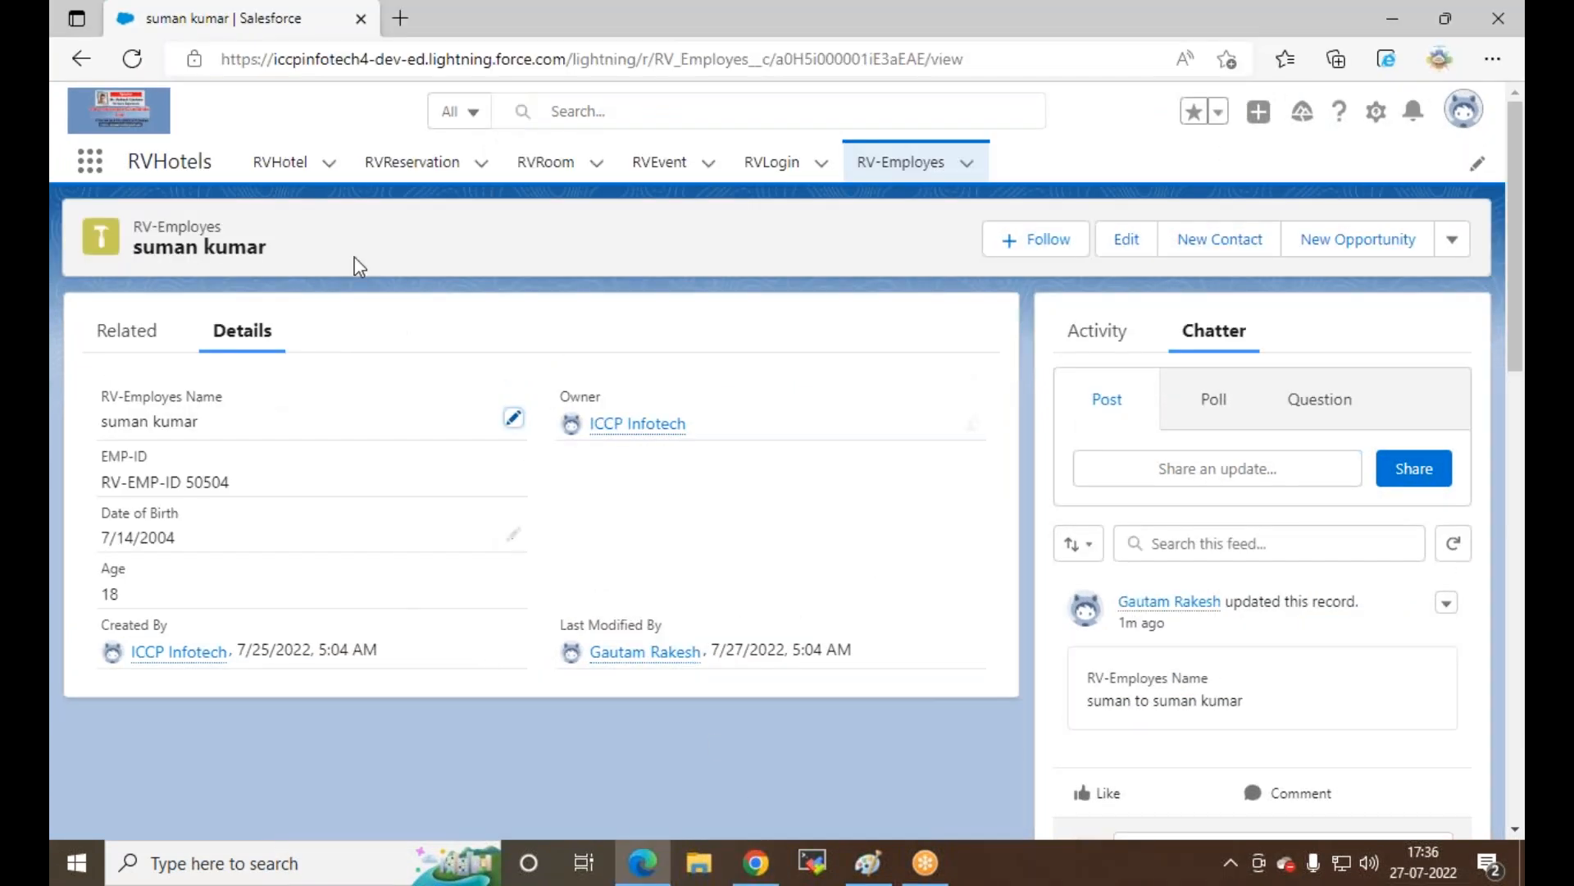
left_click(132, 59)
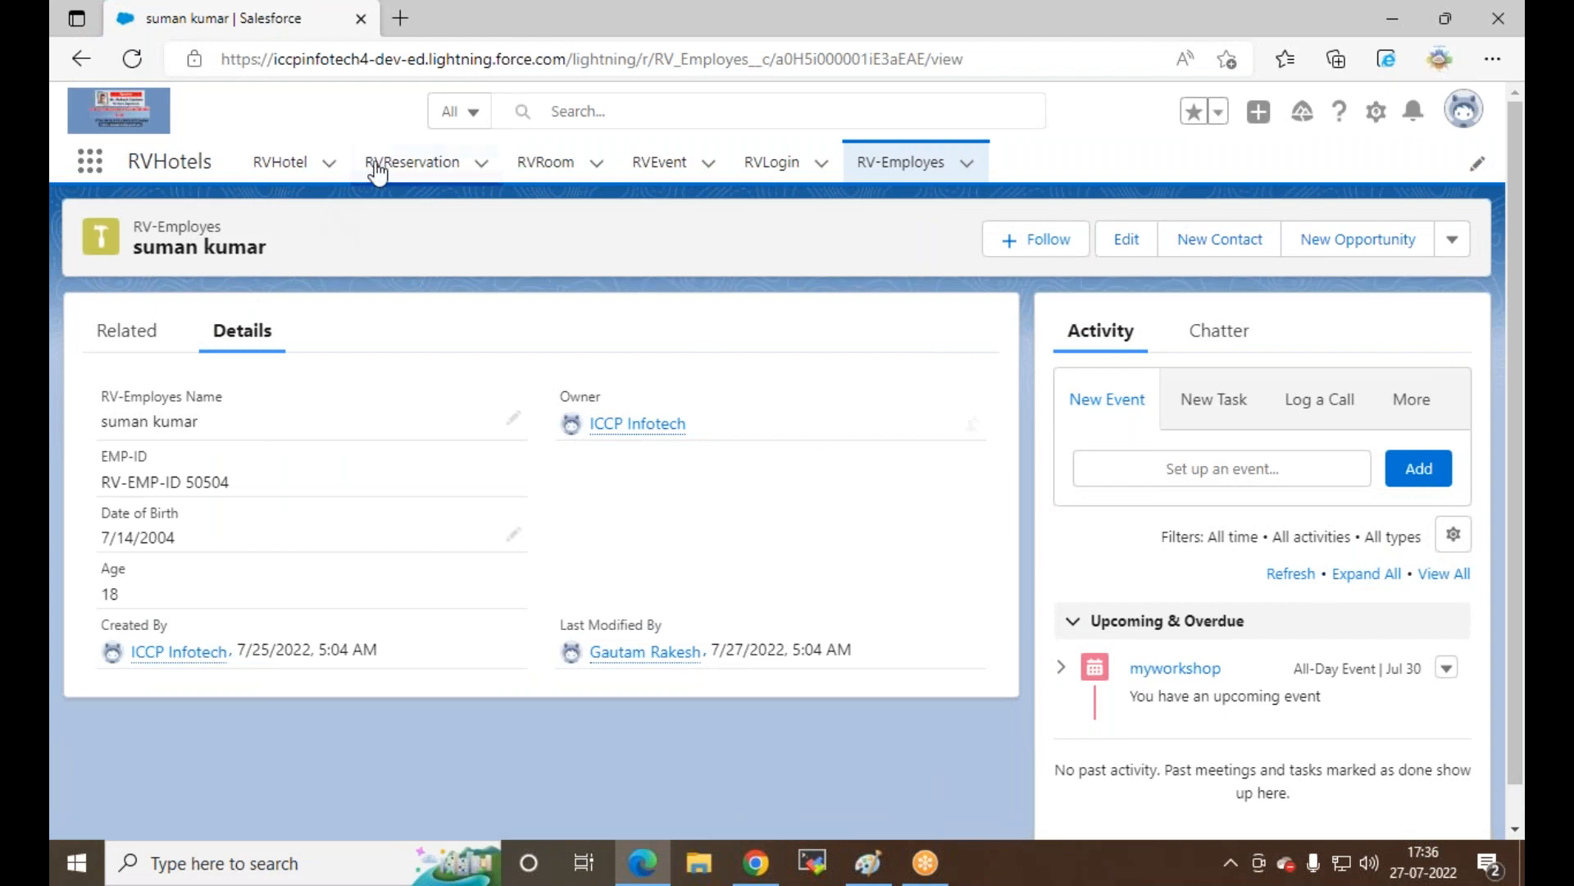
left_click(279, 164)
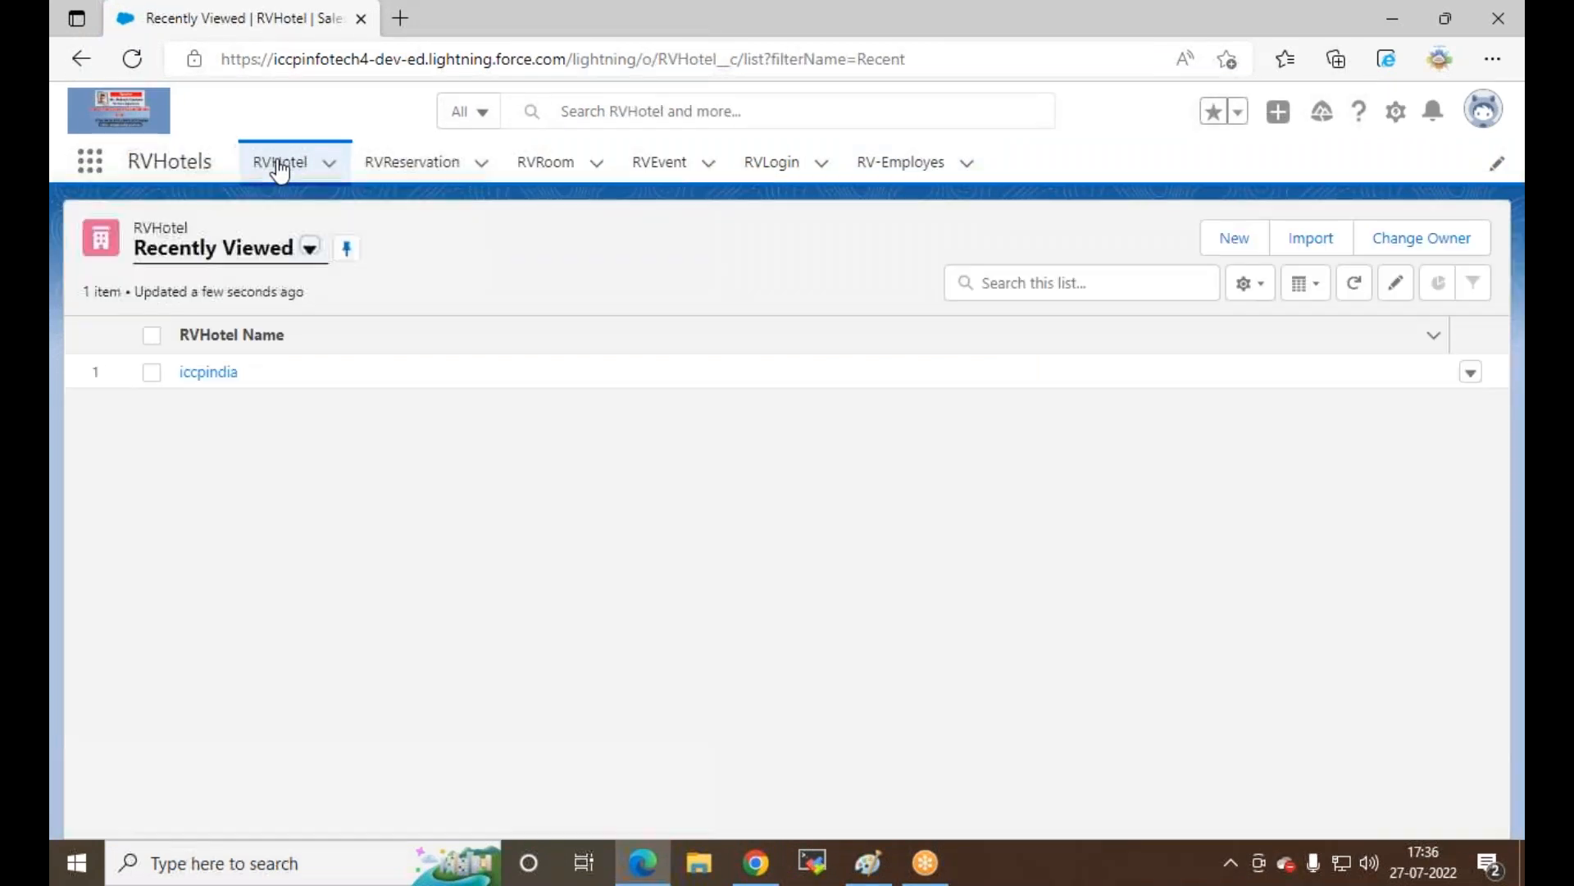
left_click(195, 372)
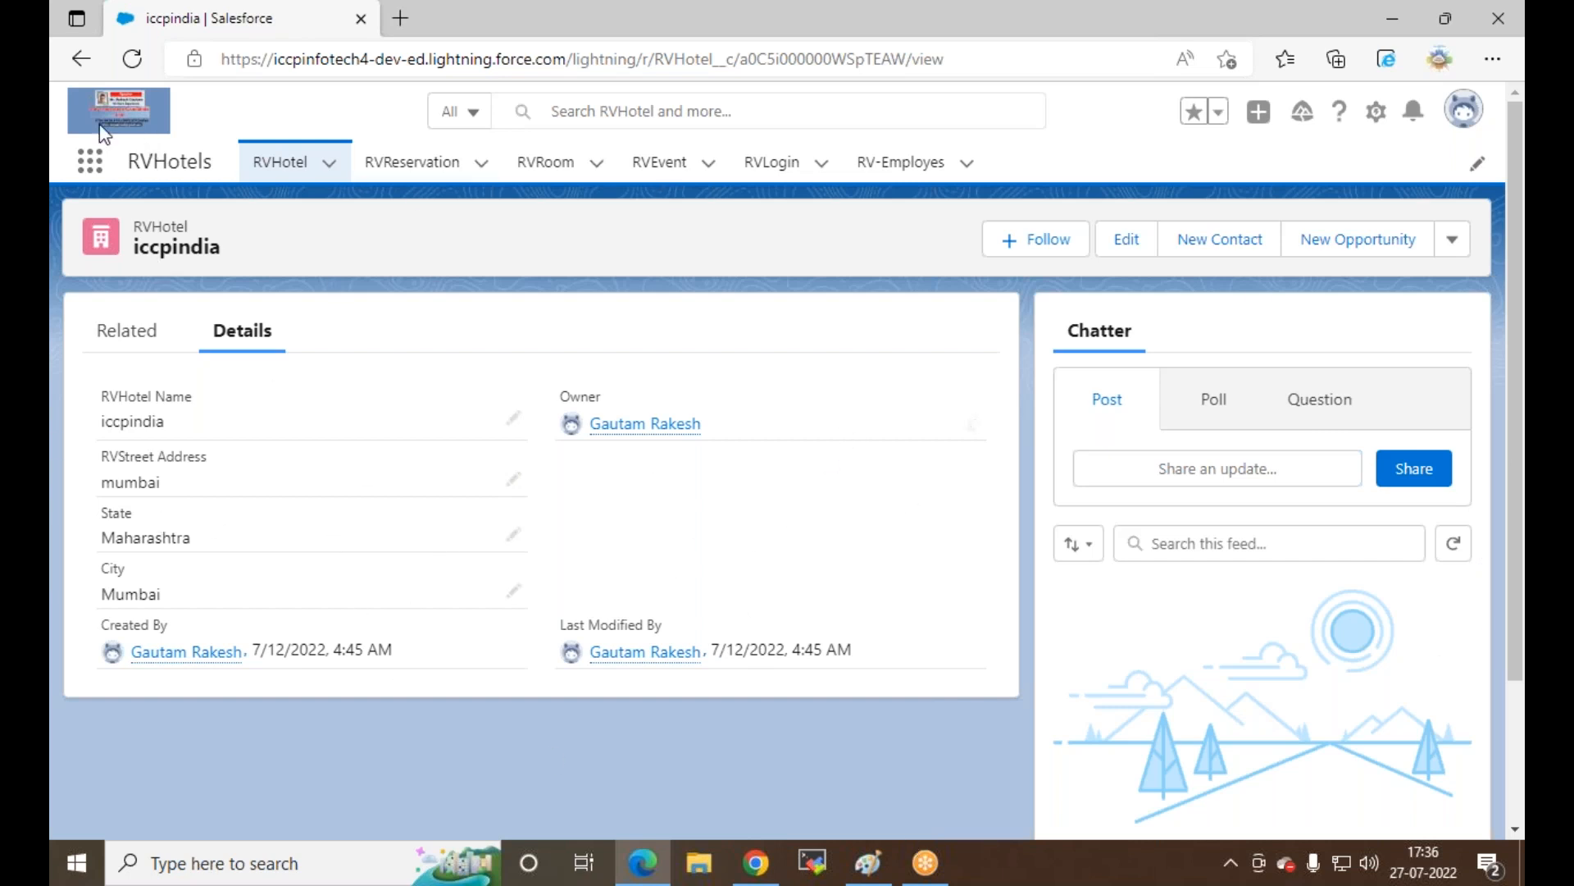
left_click(132, 59)
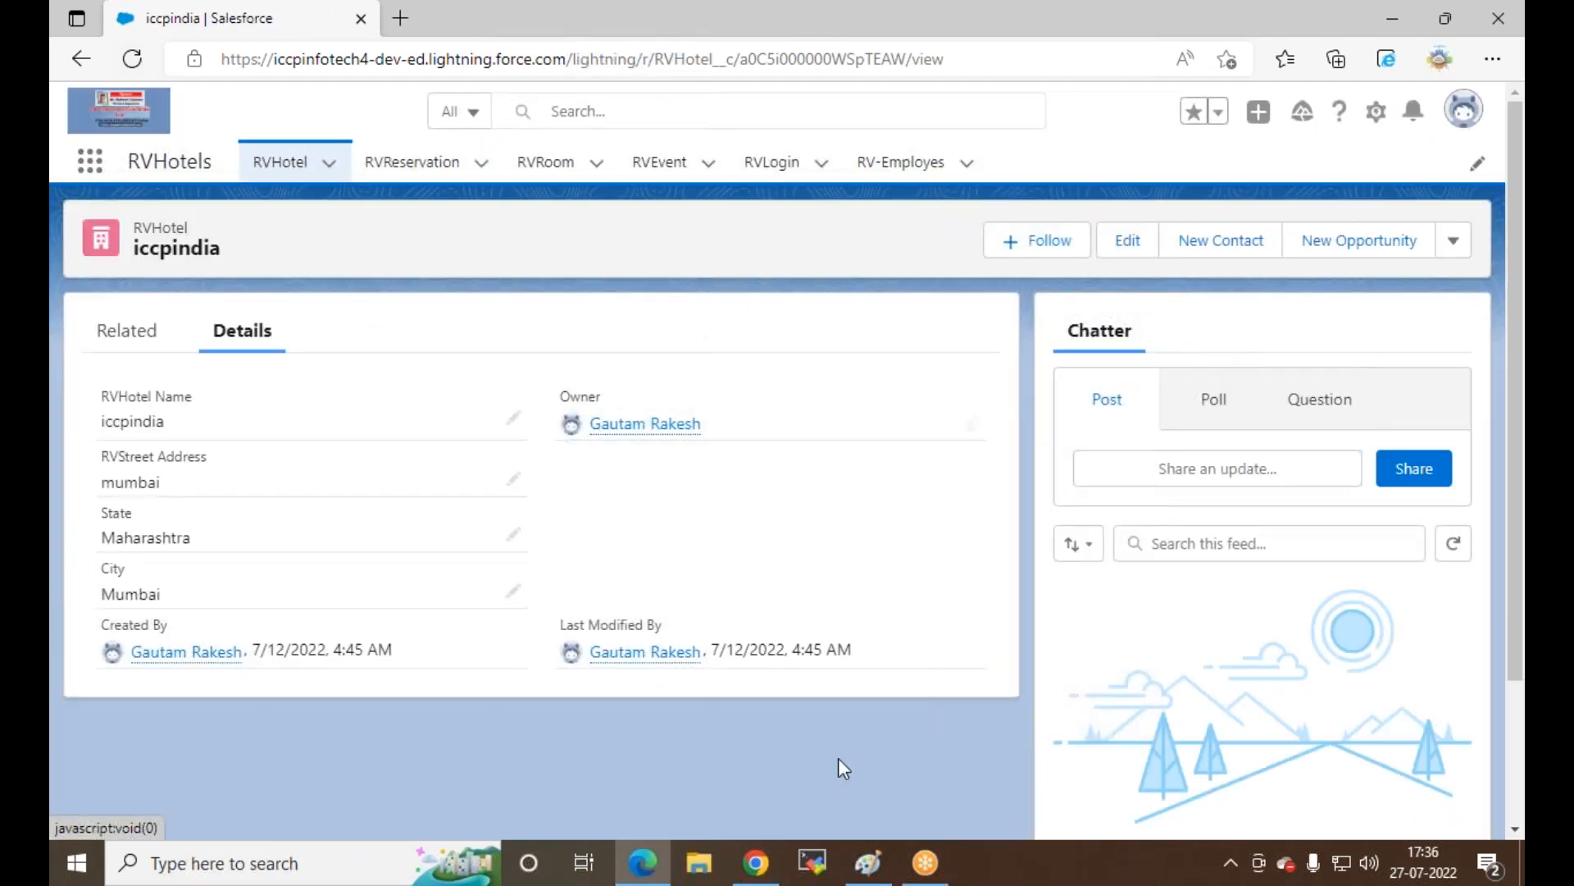
left_click(756, 861)
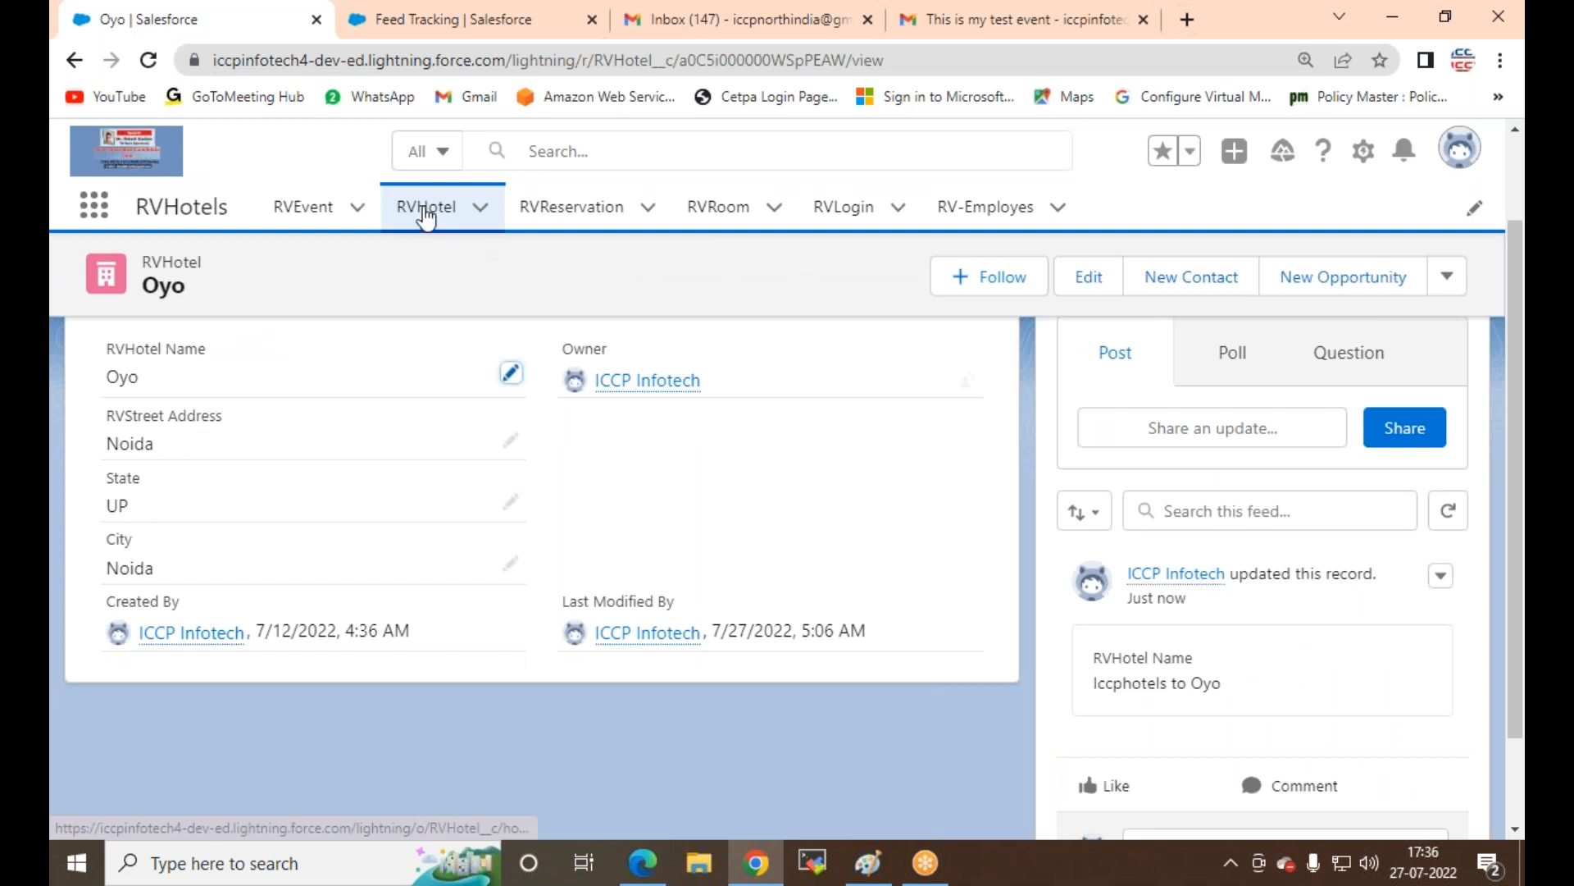
Step: Filter Object Manager for 'RV' and open the RVHotel object's details
left_click(503, 19)
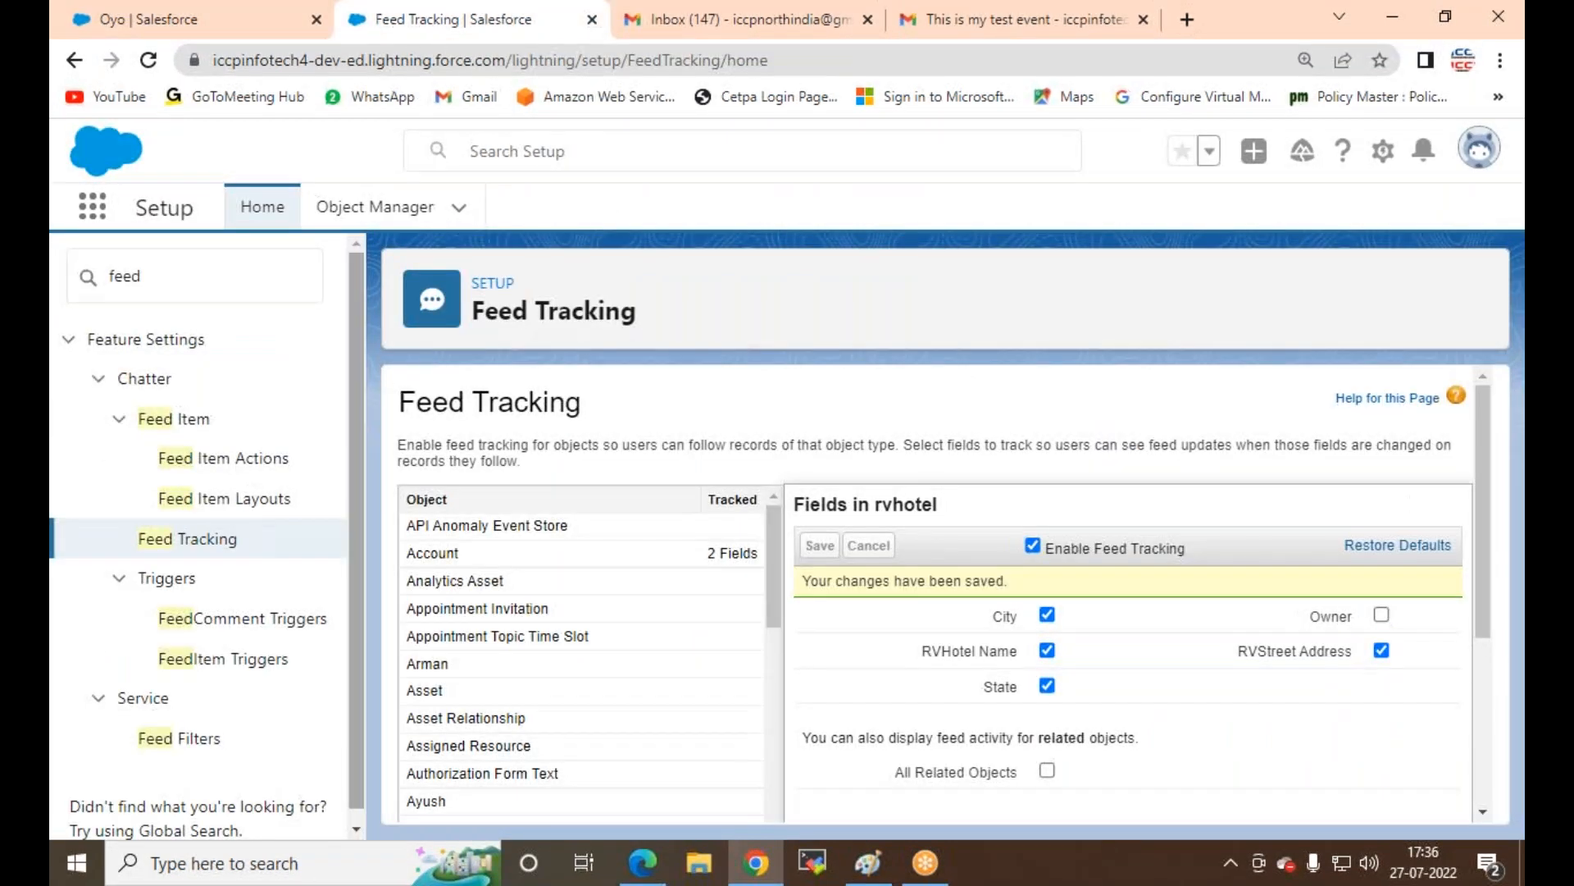
left_click(375, 208)
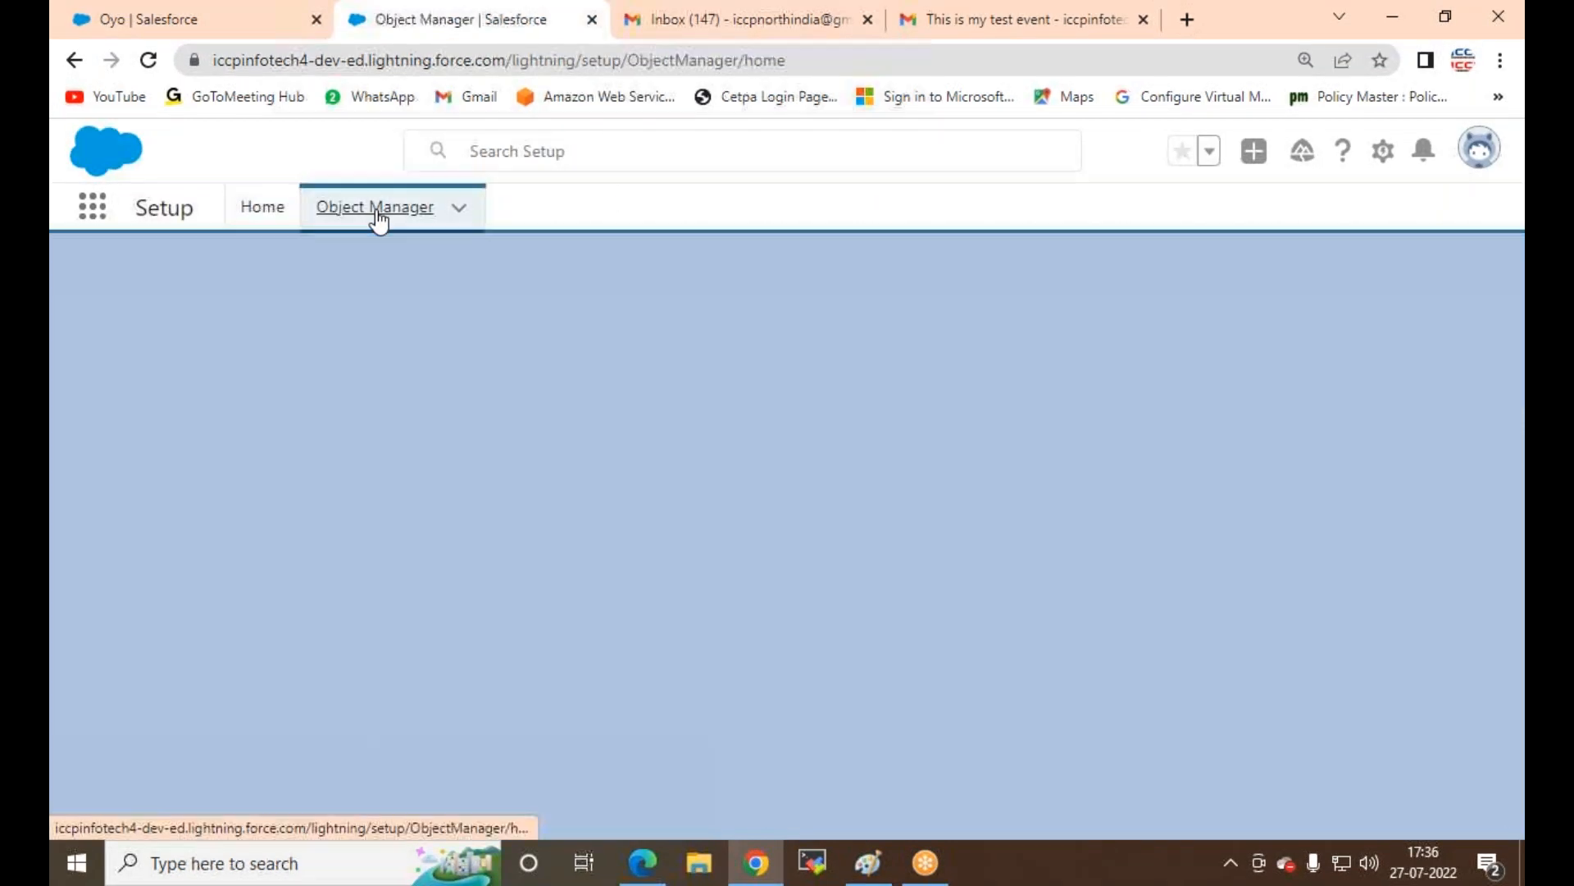
left_click(1095, 290)
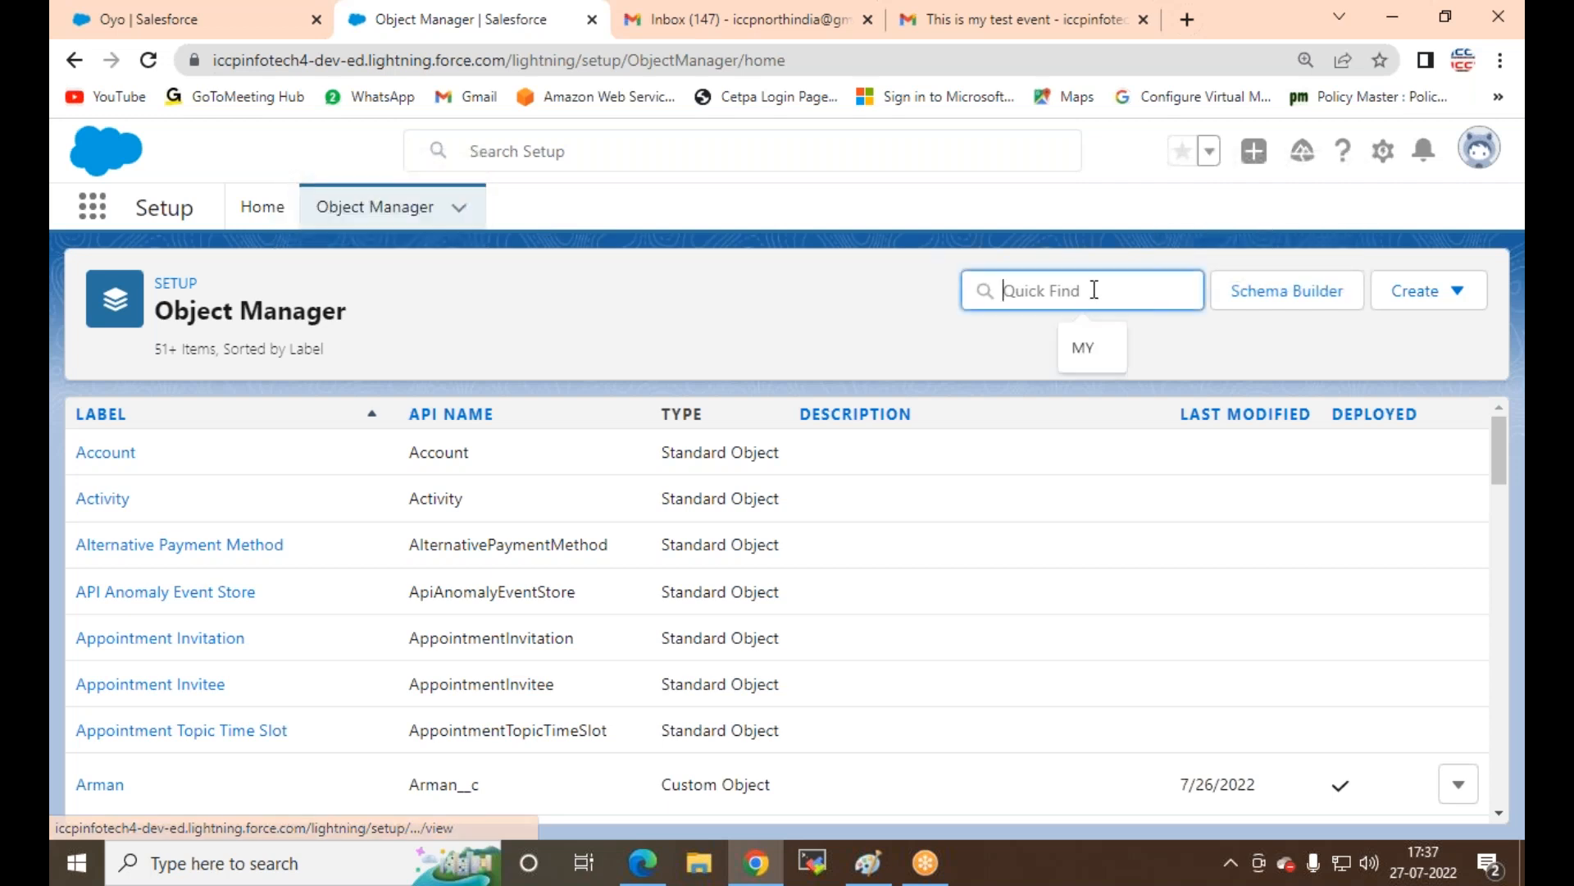
type("RV")
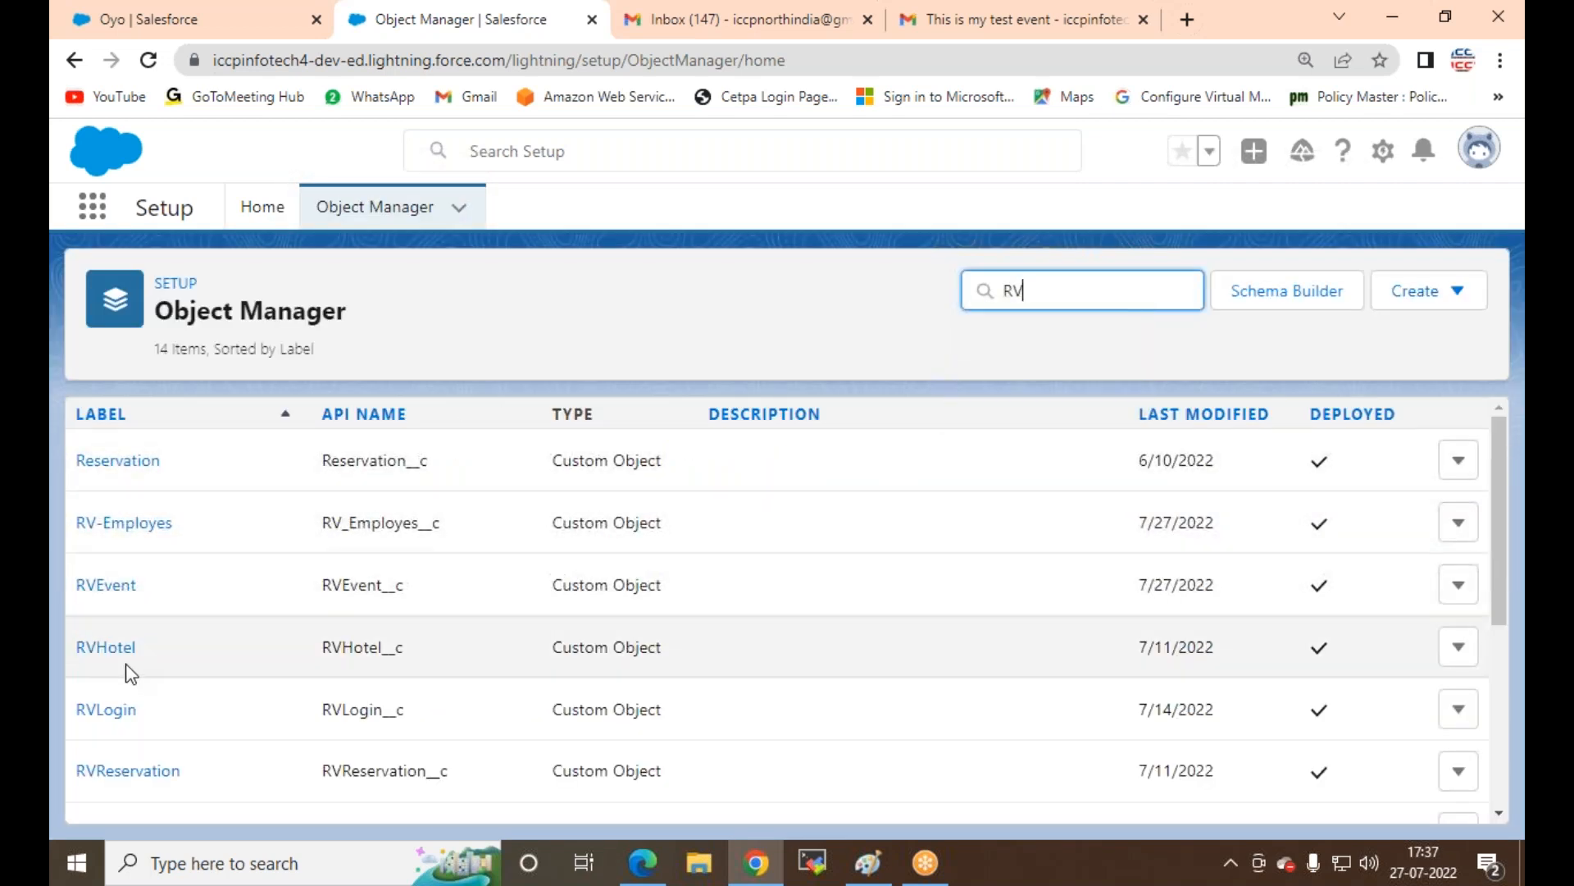
left_click(106, 649)
Step: Edit RVHotel to check Allow Activities, accept the notice, and save the object
left_click(1343, 408)
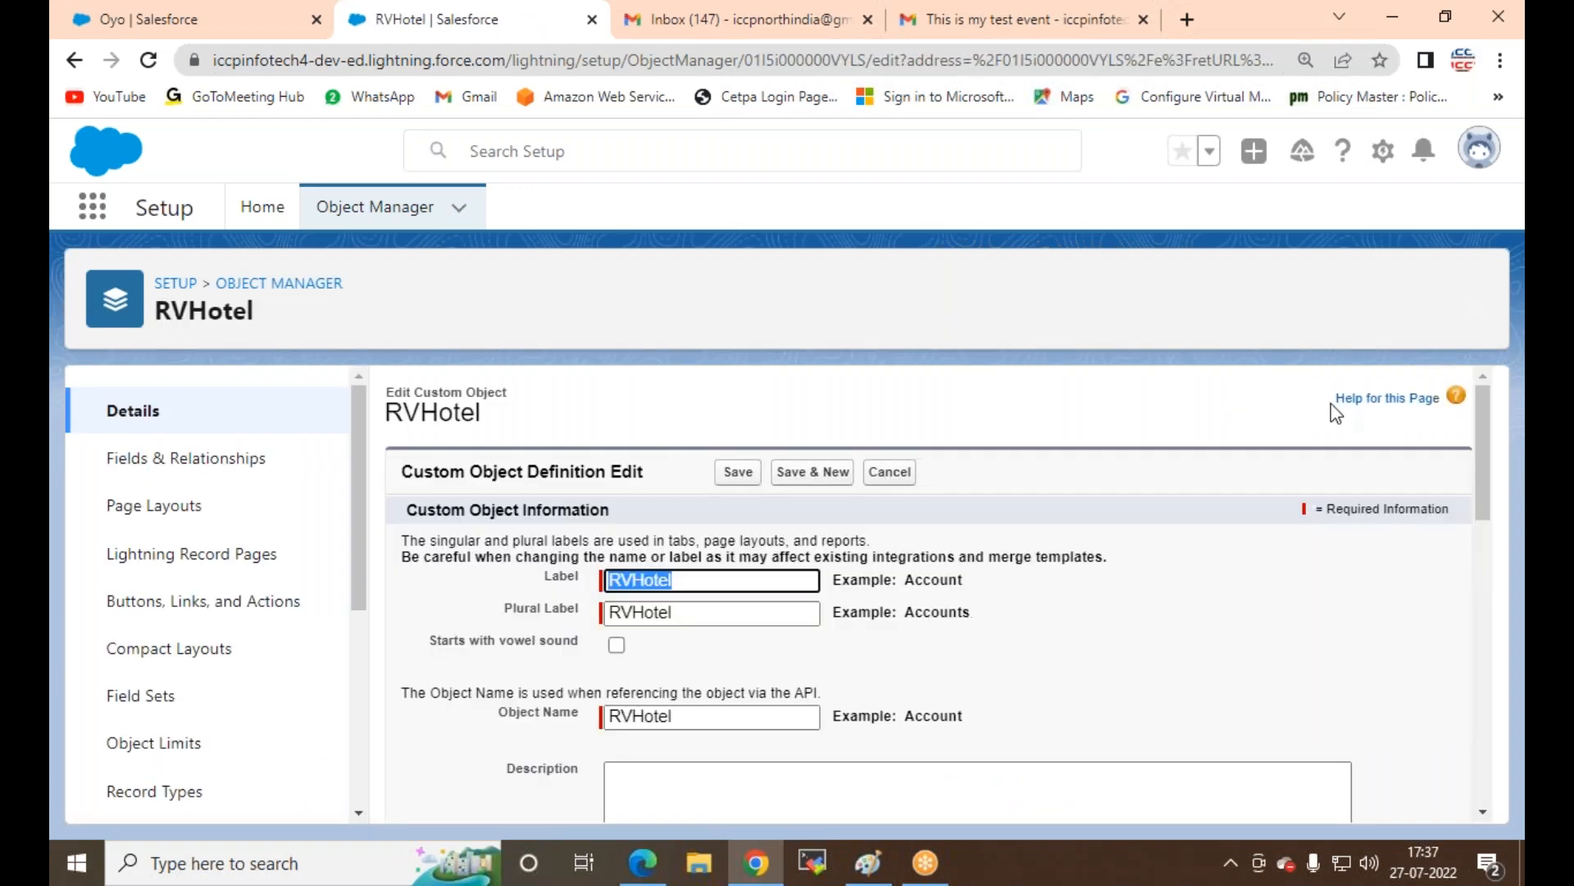
scroll(582, 573, "down", 5)
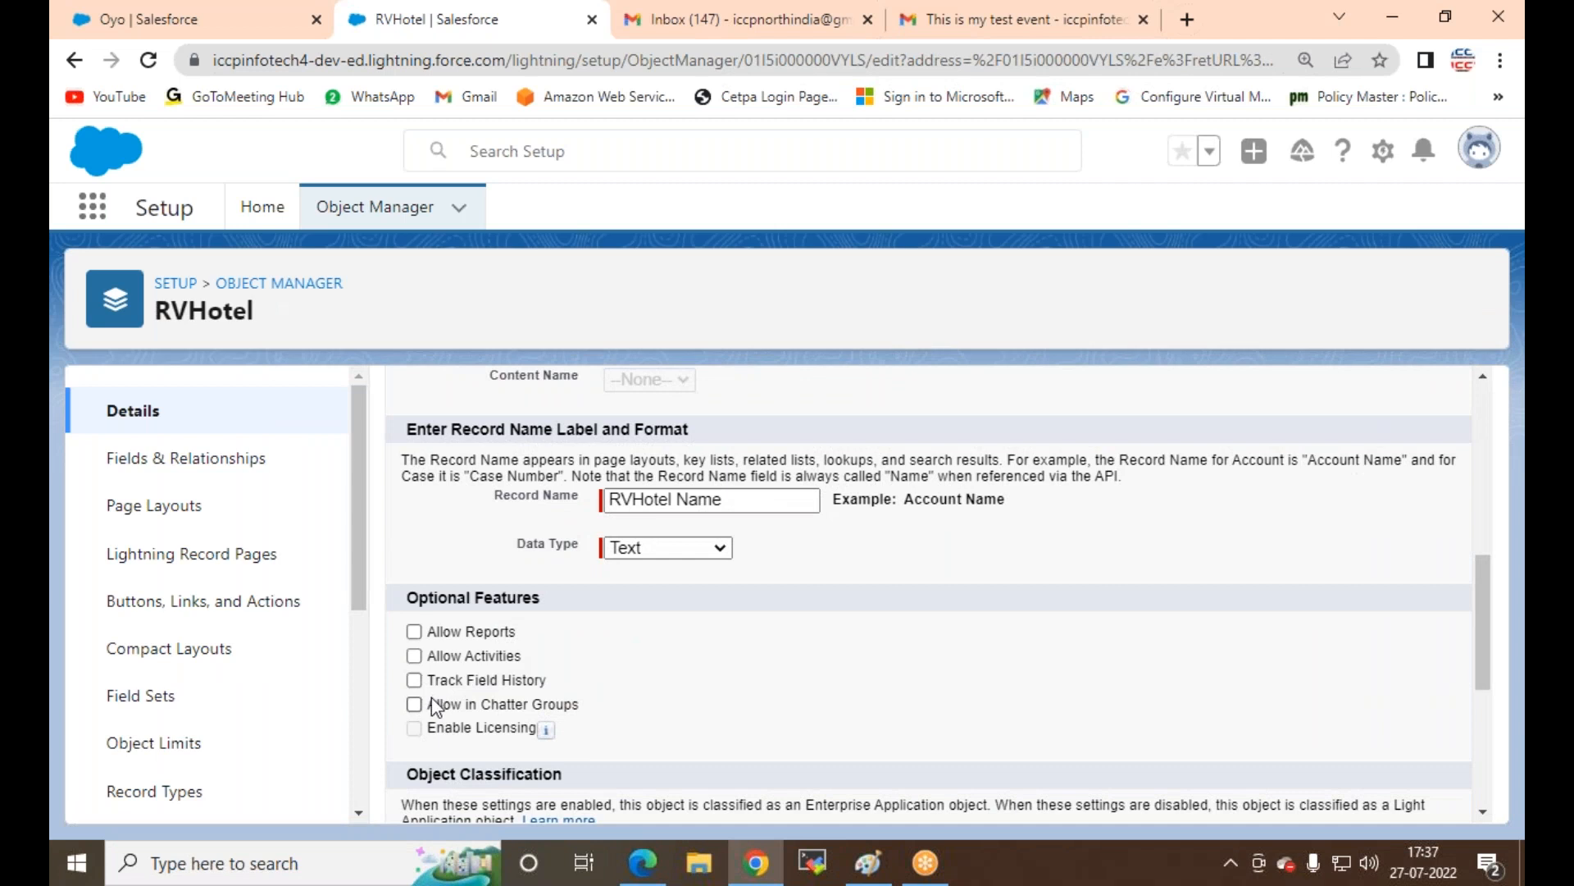
left_click(414, 656)
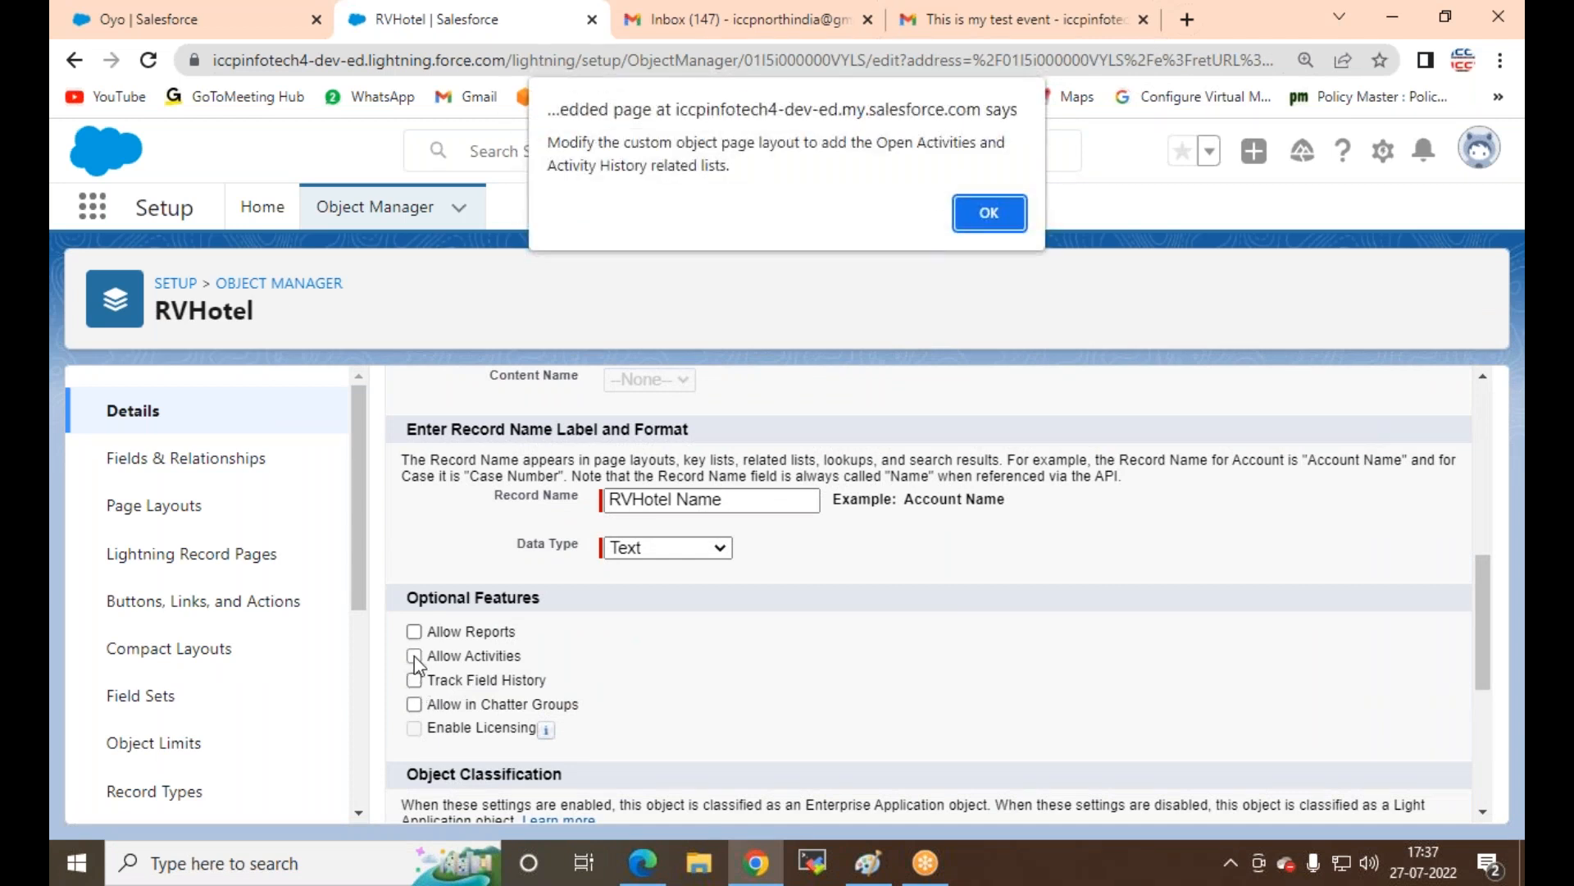
left_click(987, 223)
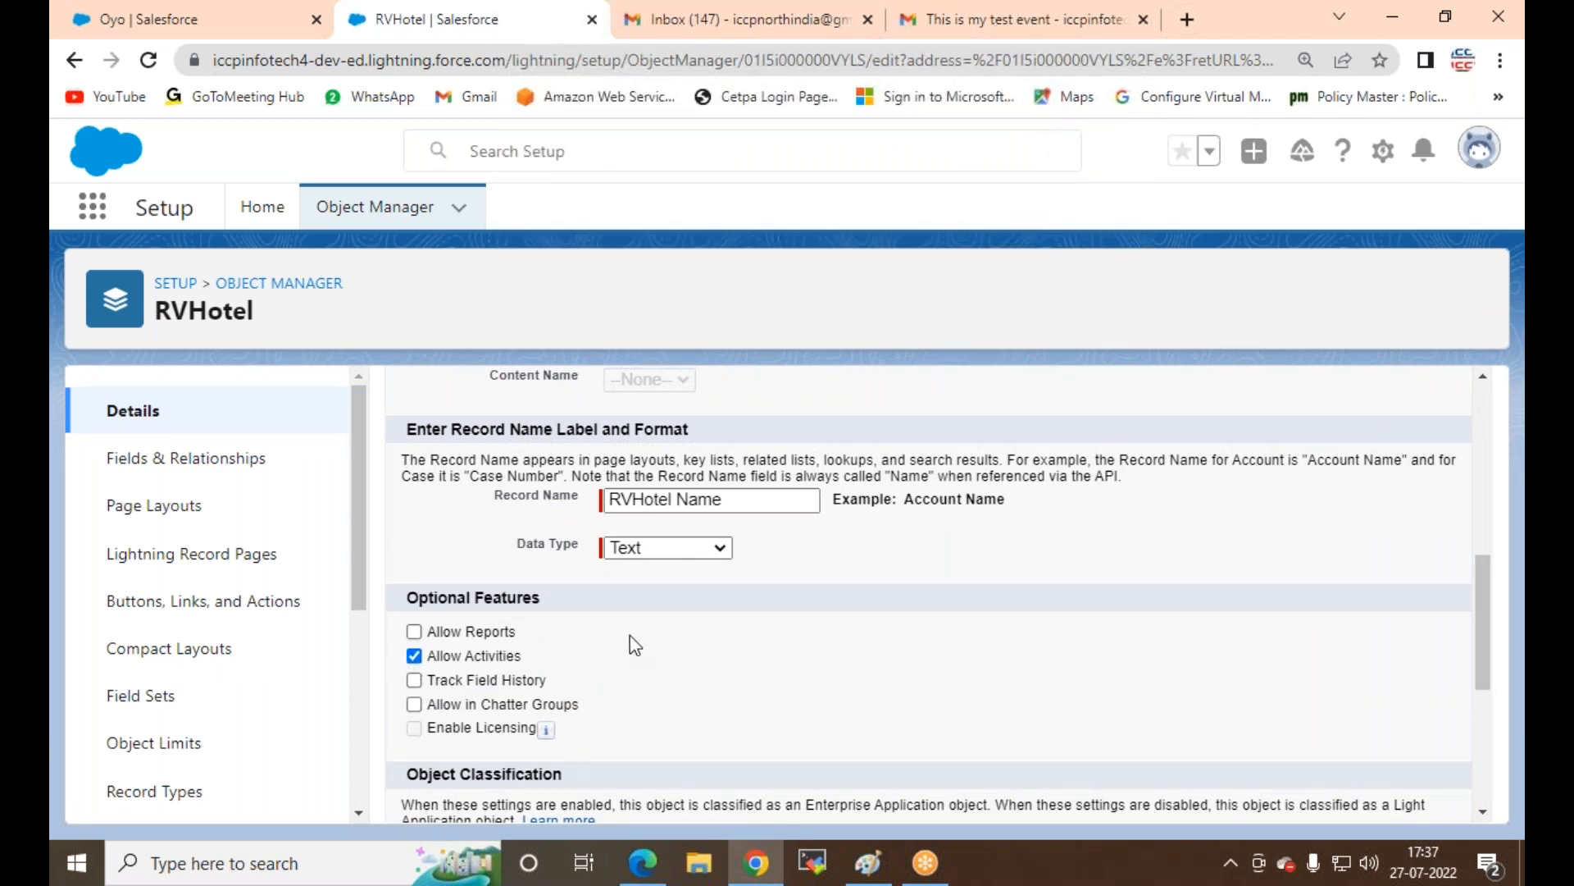
scroll(630, 646, "down", 5)
left_click(725, 789)
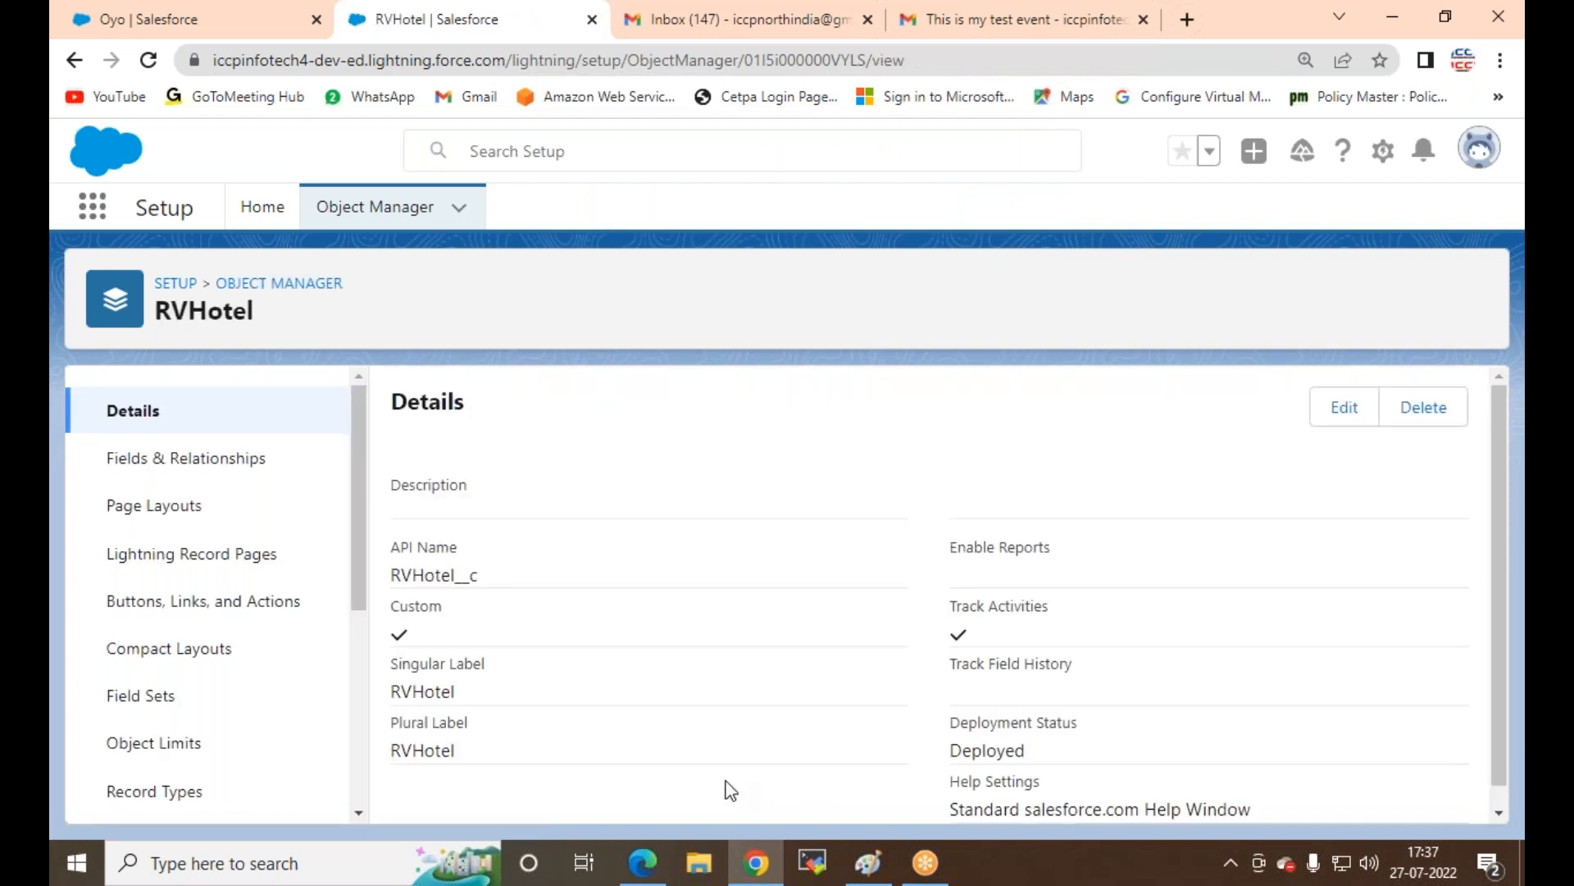
left_click(228, 23)
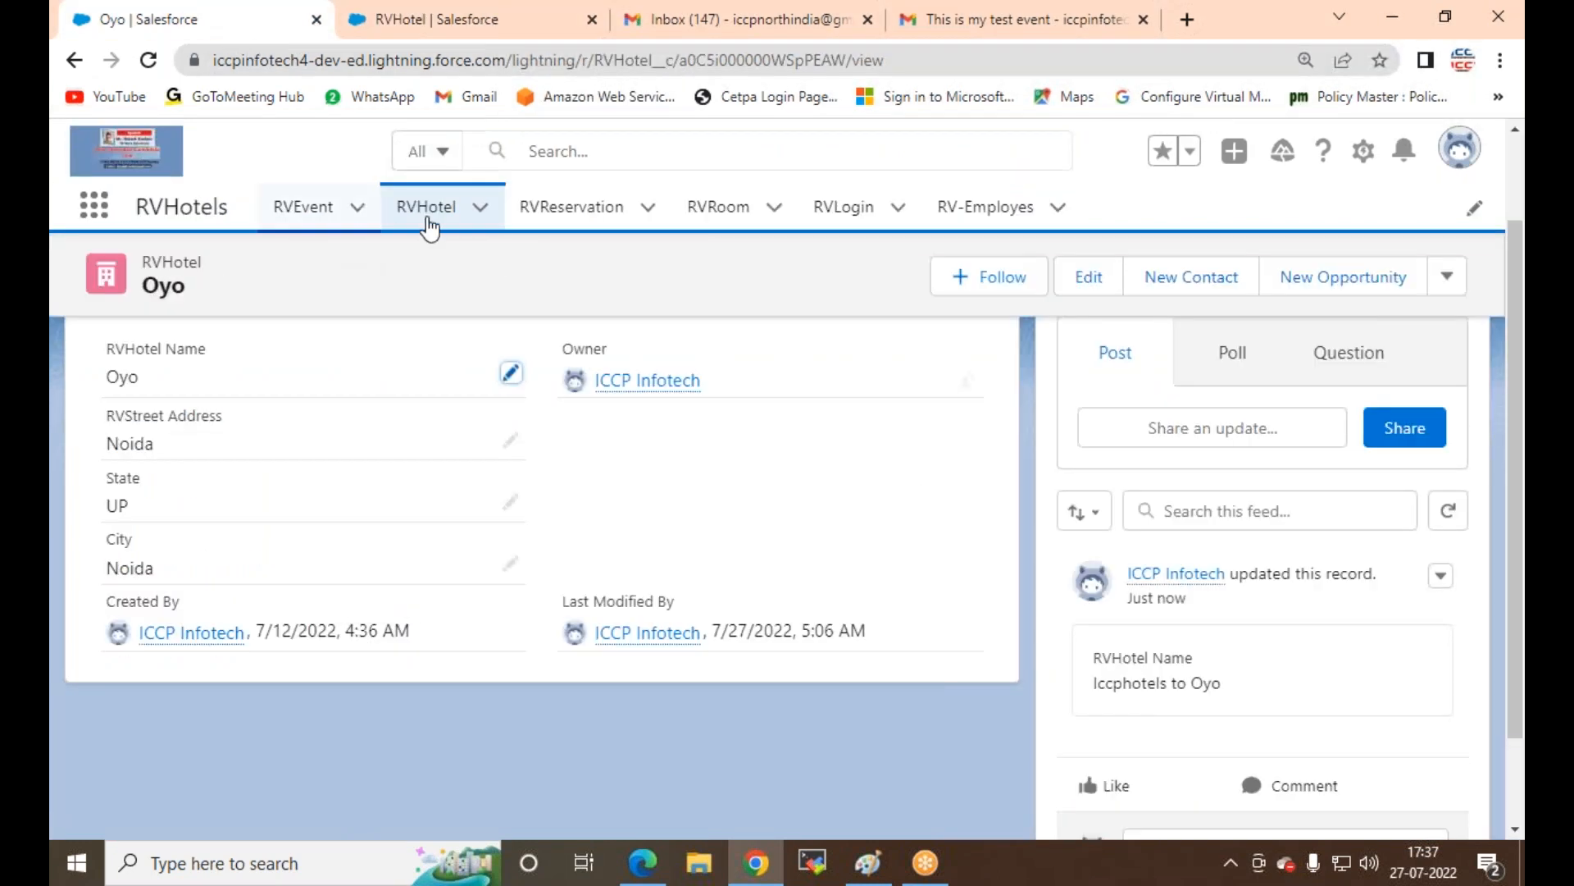
Step: Reload the Oyo hotel record page twice
left_click(149, 61)
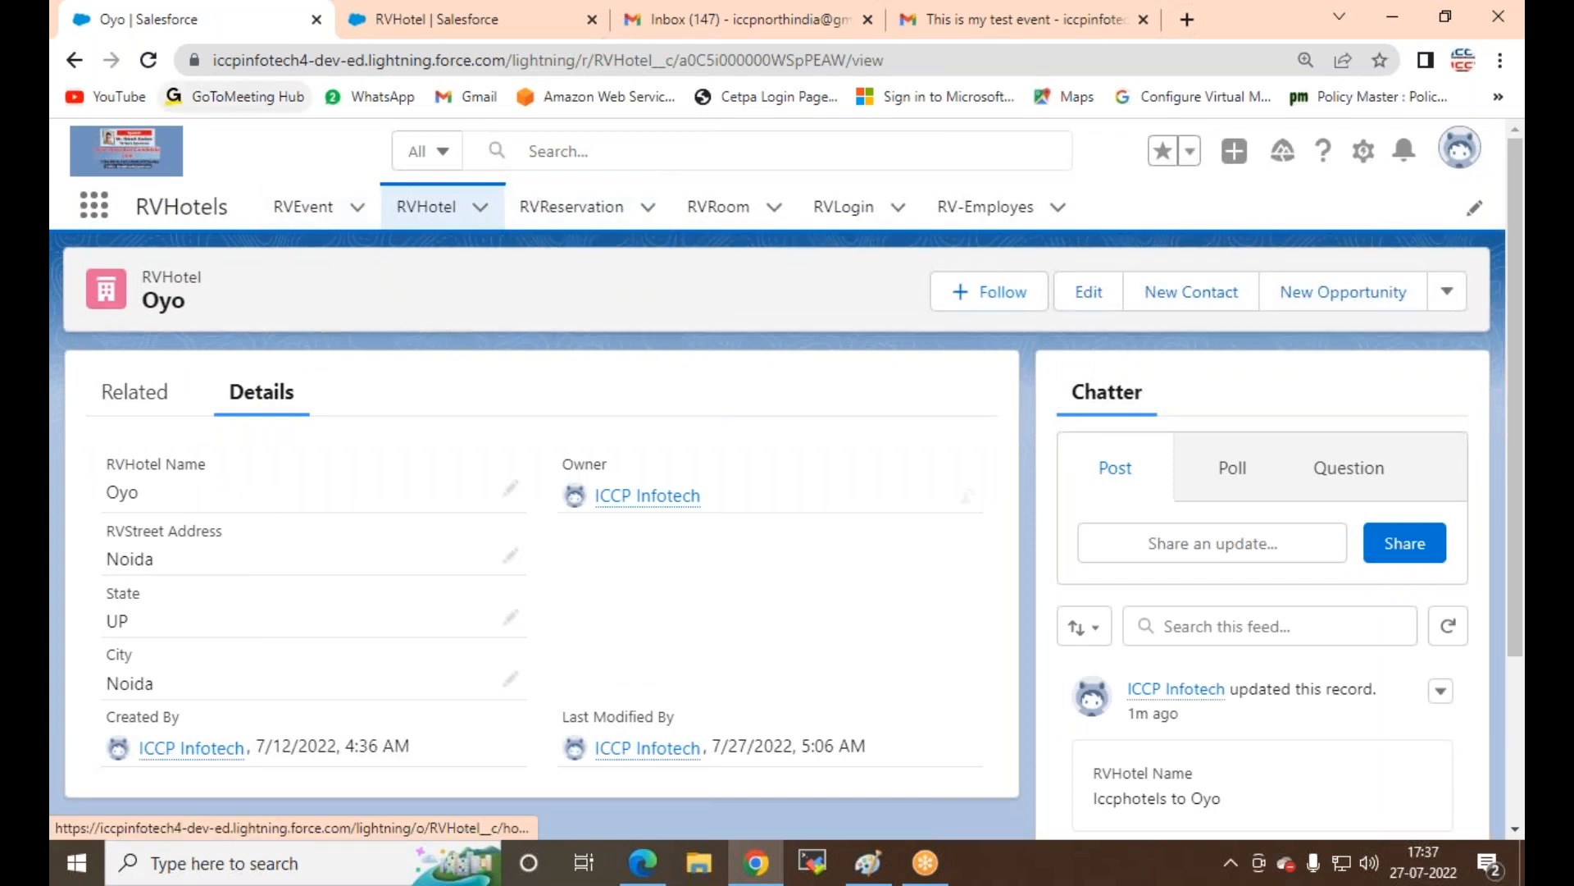
left_click(148, 60)
Step: Re-save the RVHotel object definition, then reload the iccpindia record in Edge
left_click(506, 23)
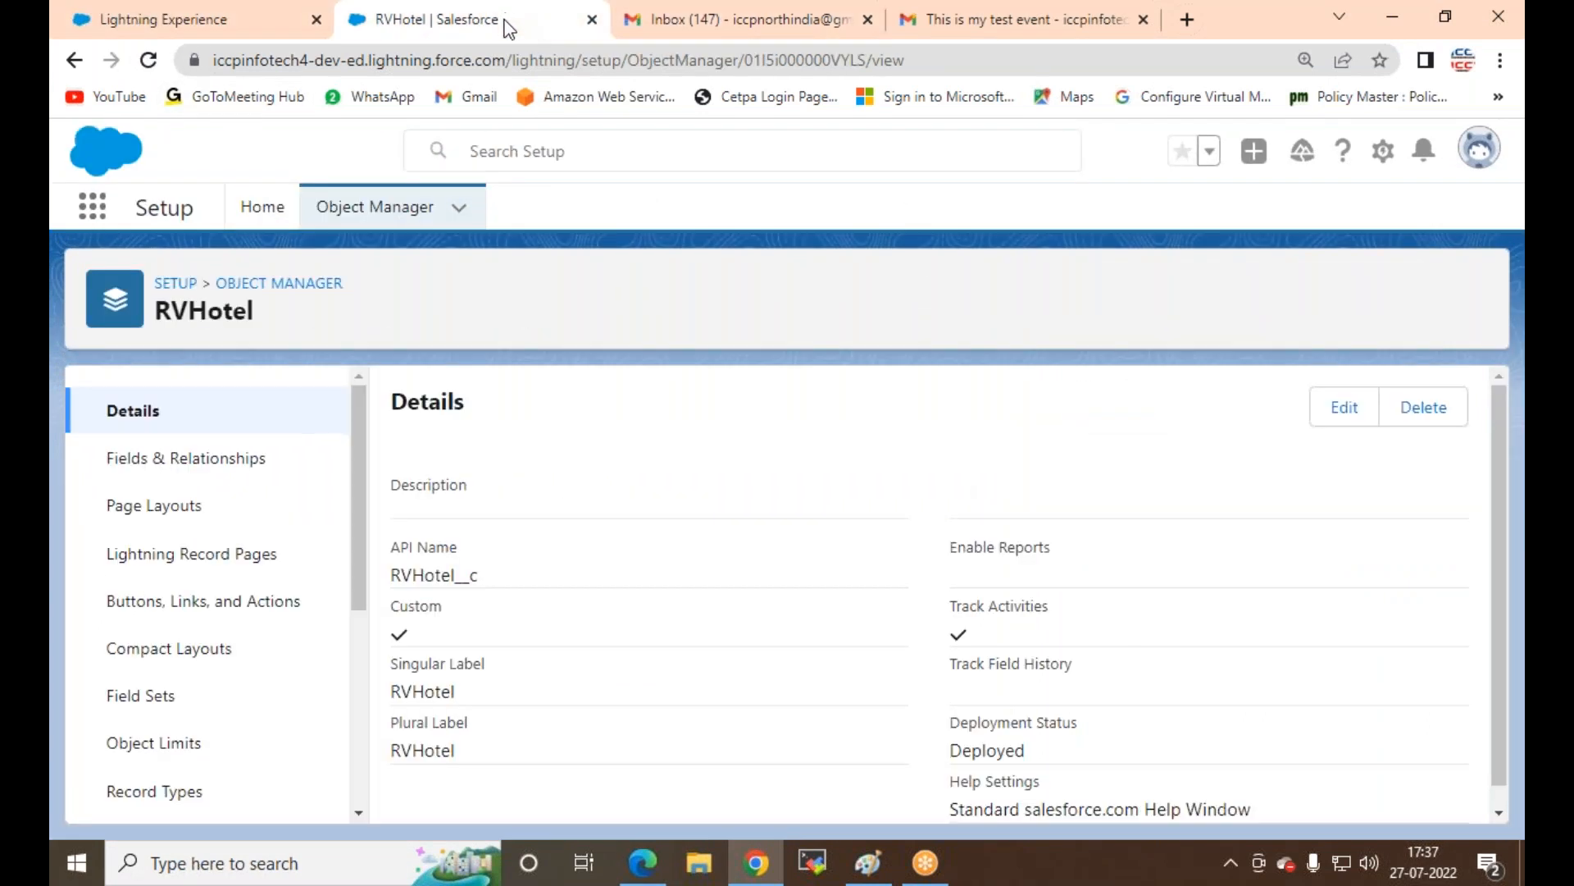
left_click(1351, 410)
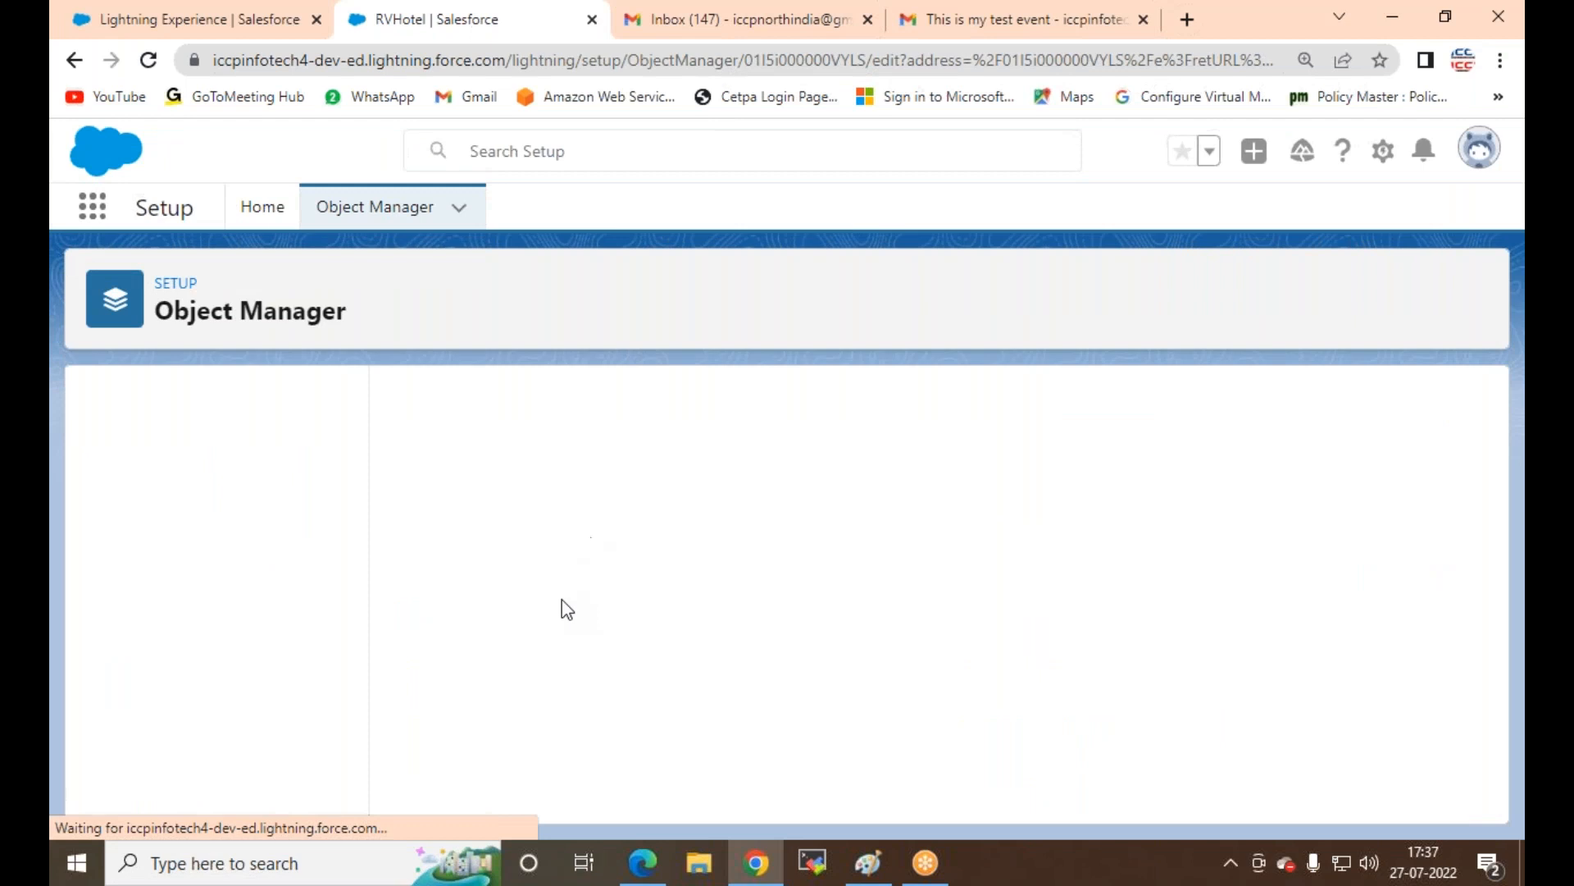
scroll(566, 608, "down", 5)
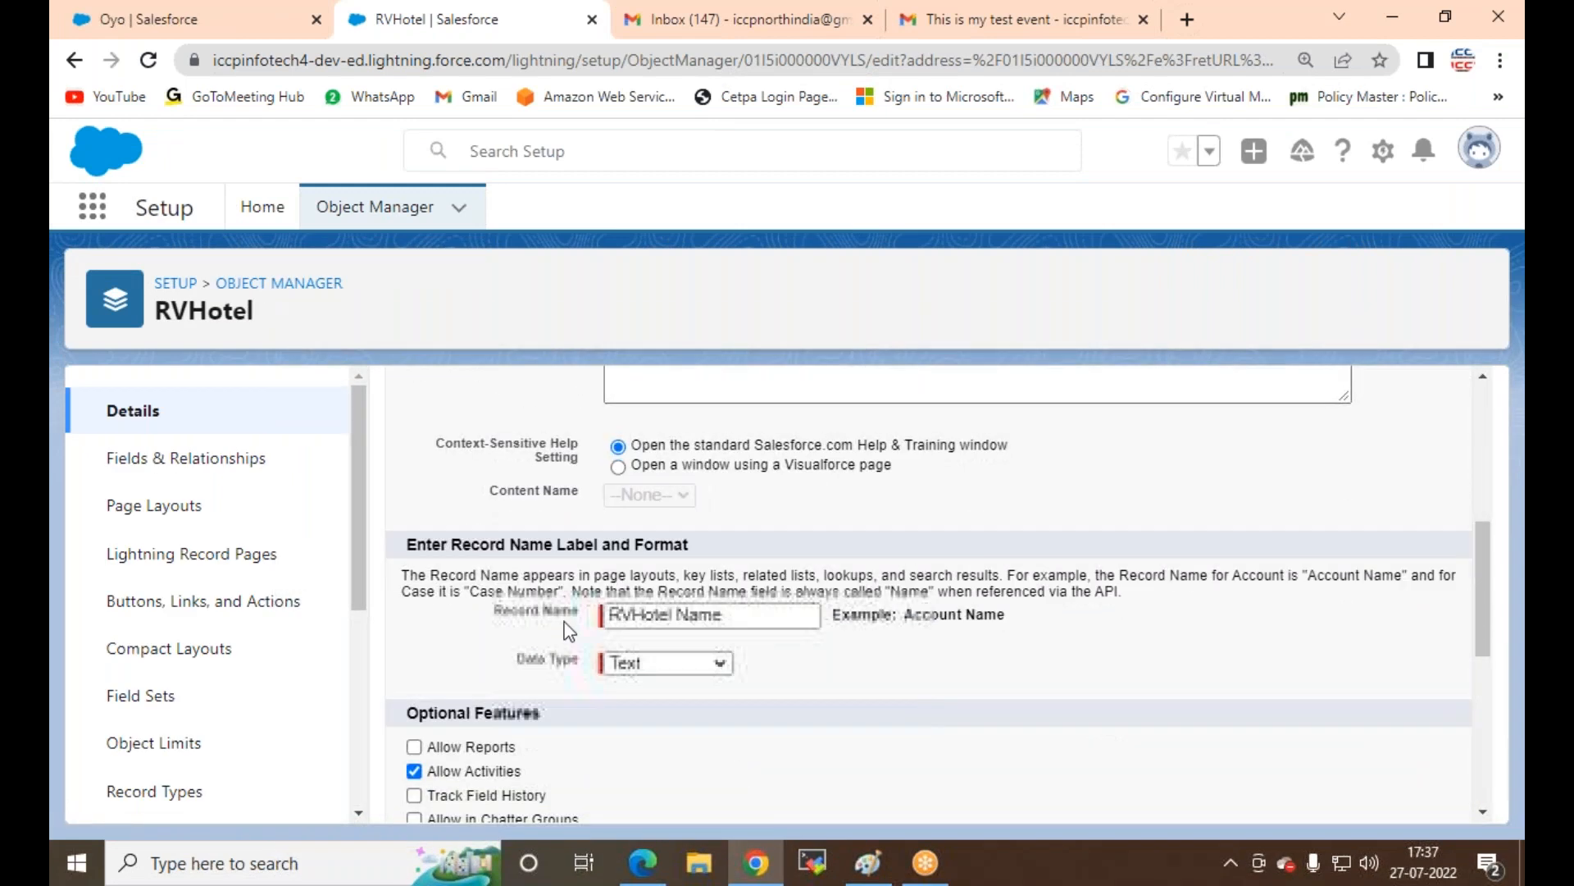
scroll(574, 727, "down", 8)
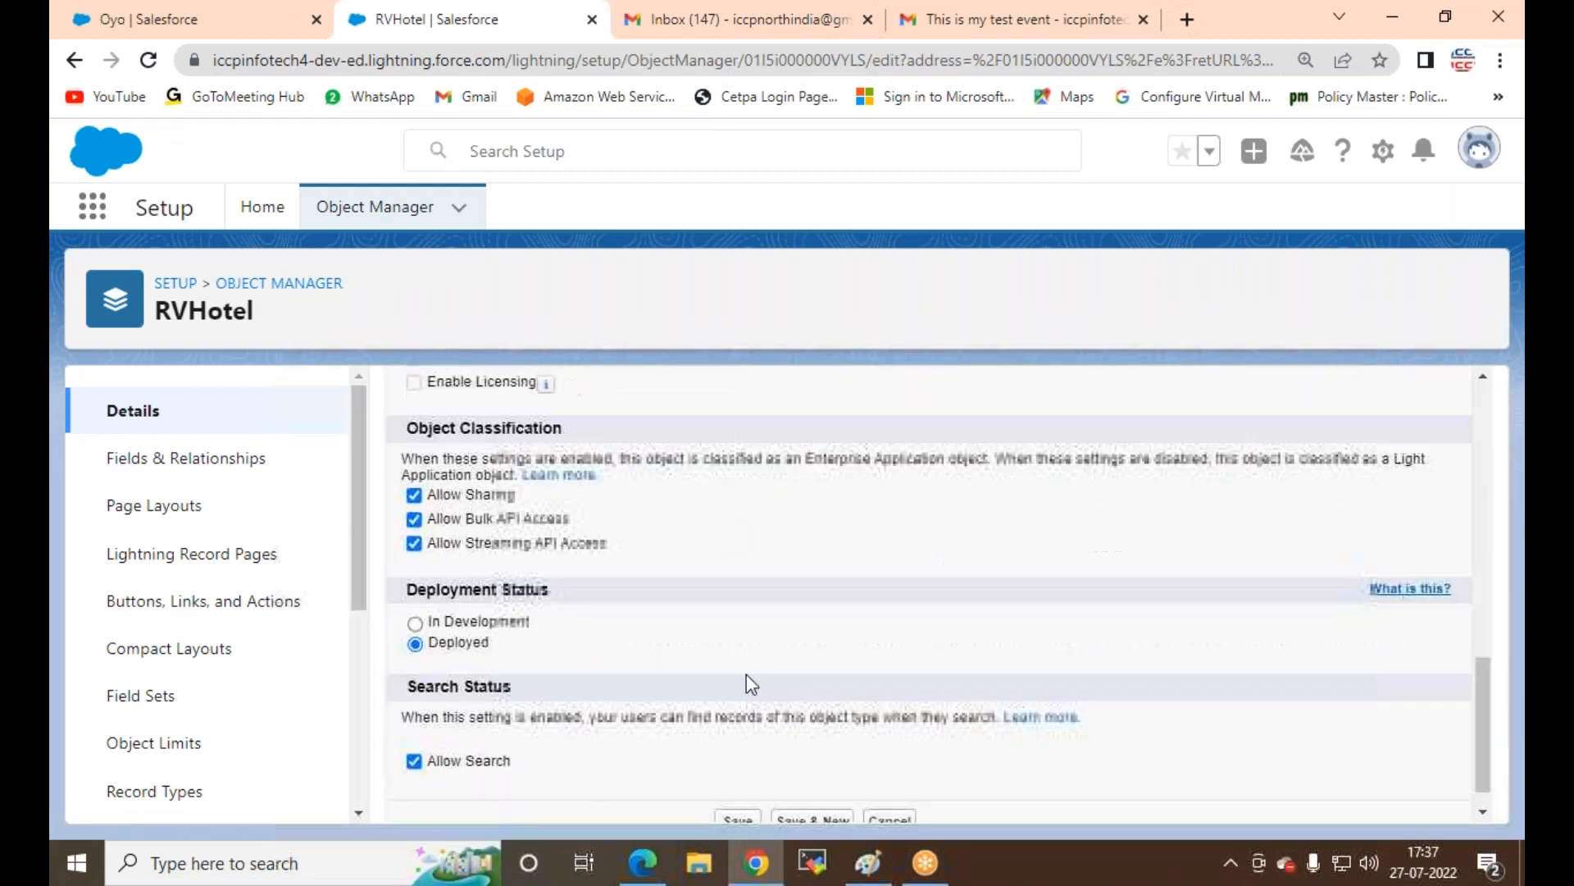
left_click(748, 790)
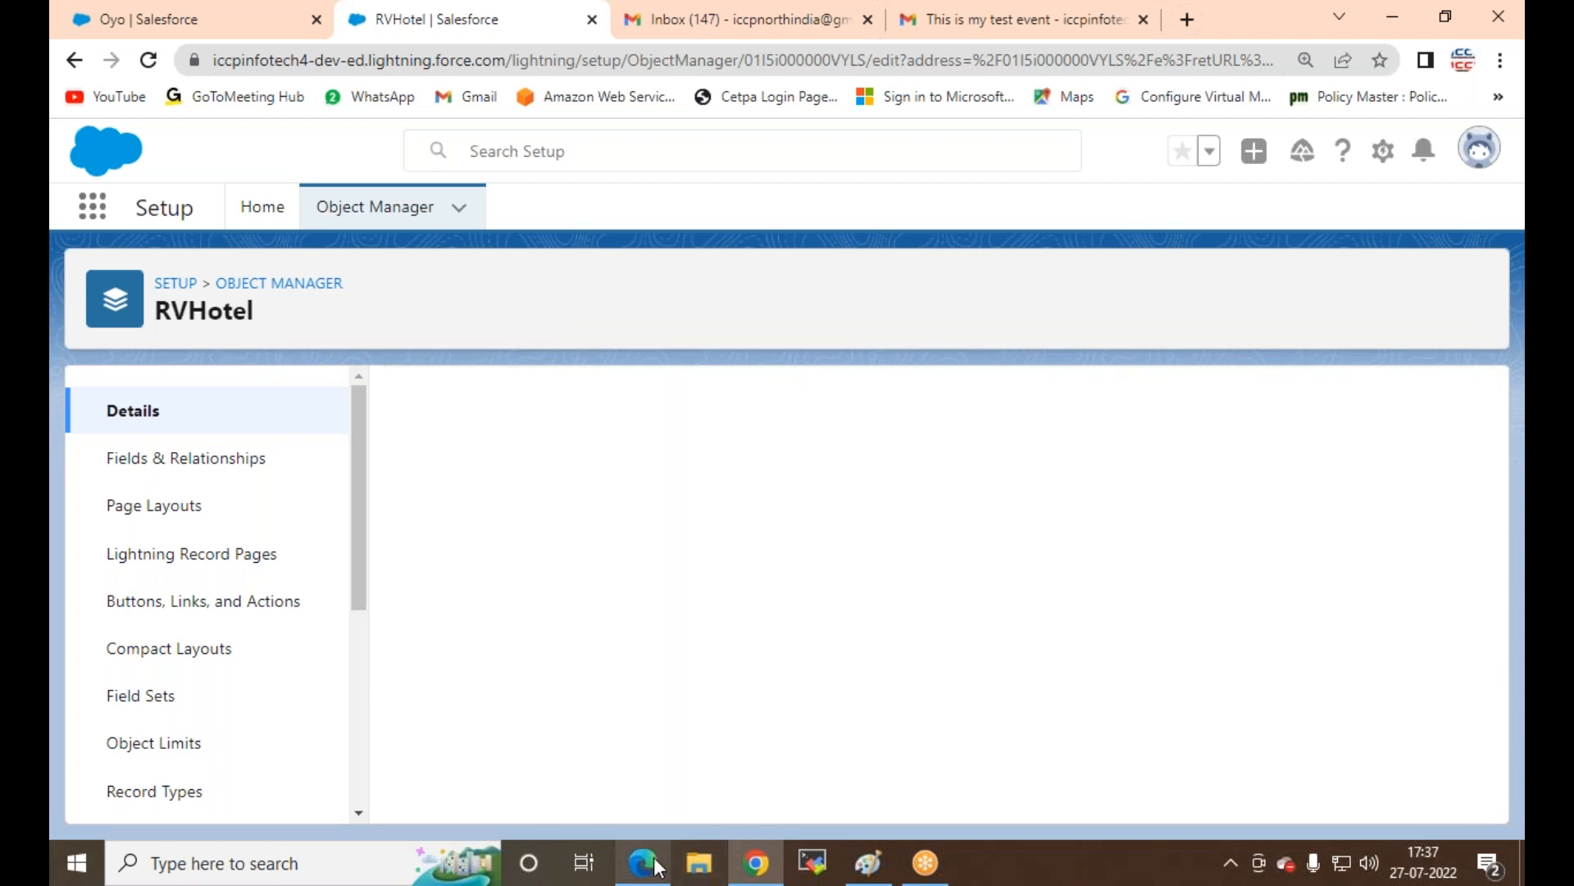
left_click(648, 859)
left_click(141, 62)
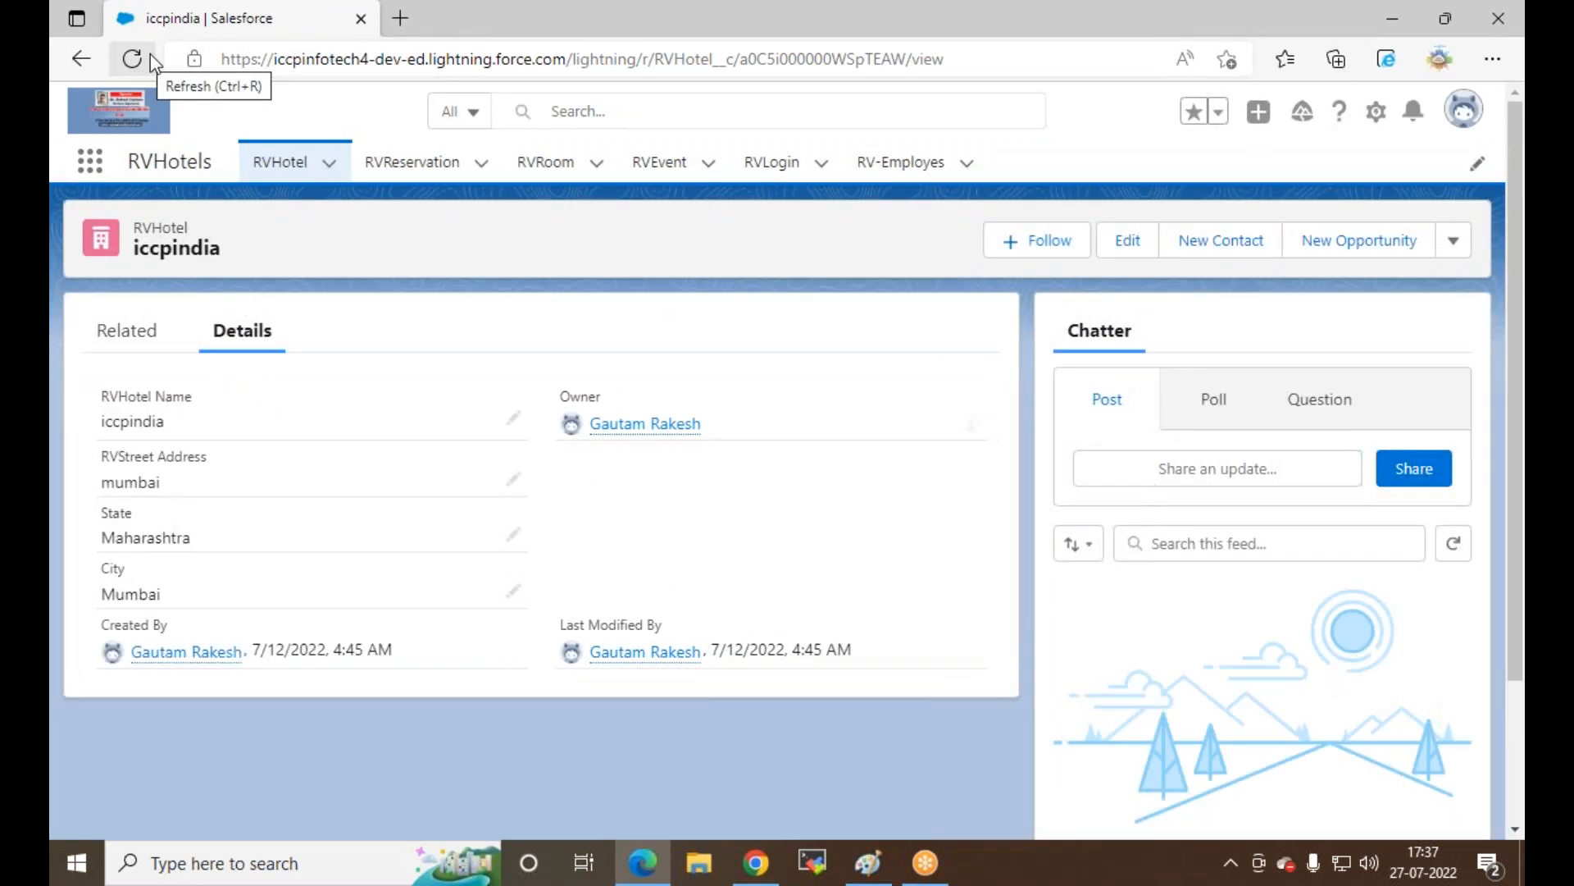
Step: Reload the hotel record, then go through RVHotel to the RV-Employes list and refresh it
left_click(133, 60)
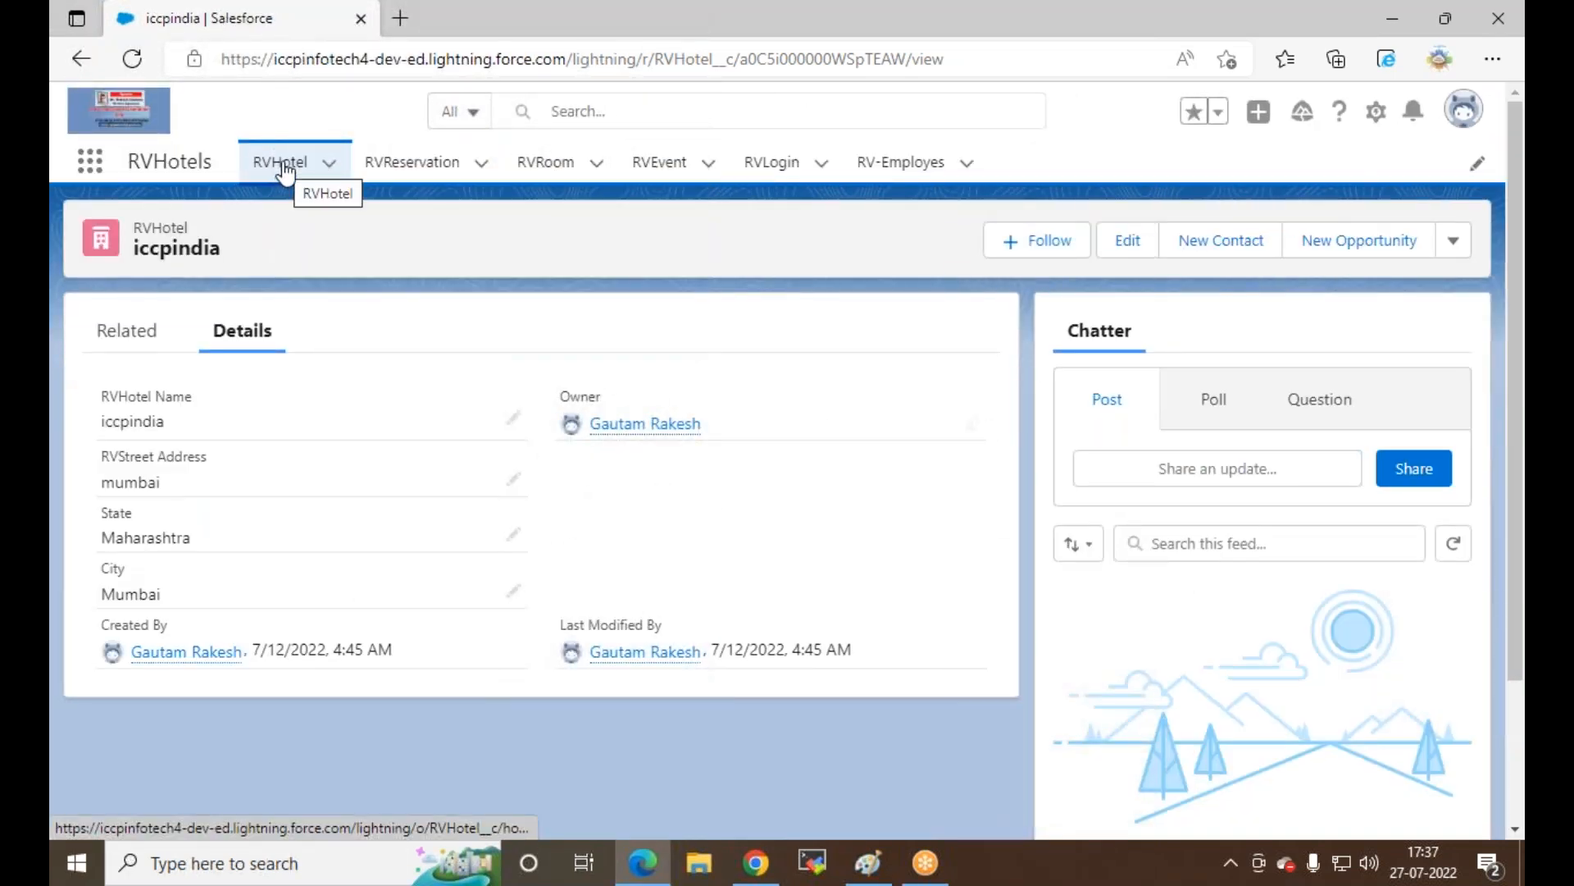
left_click(285, 166)
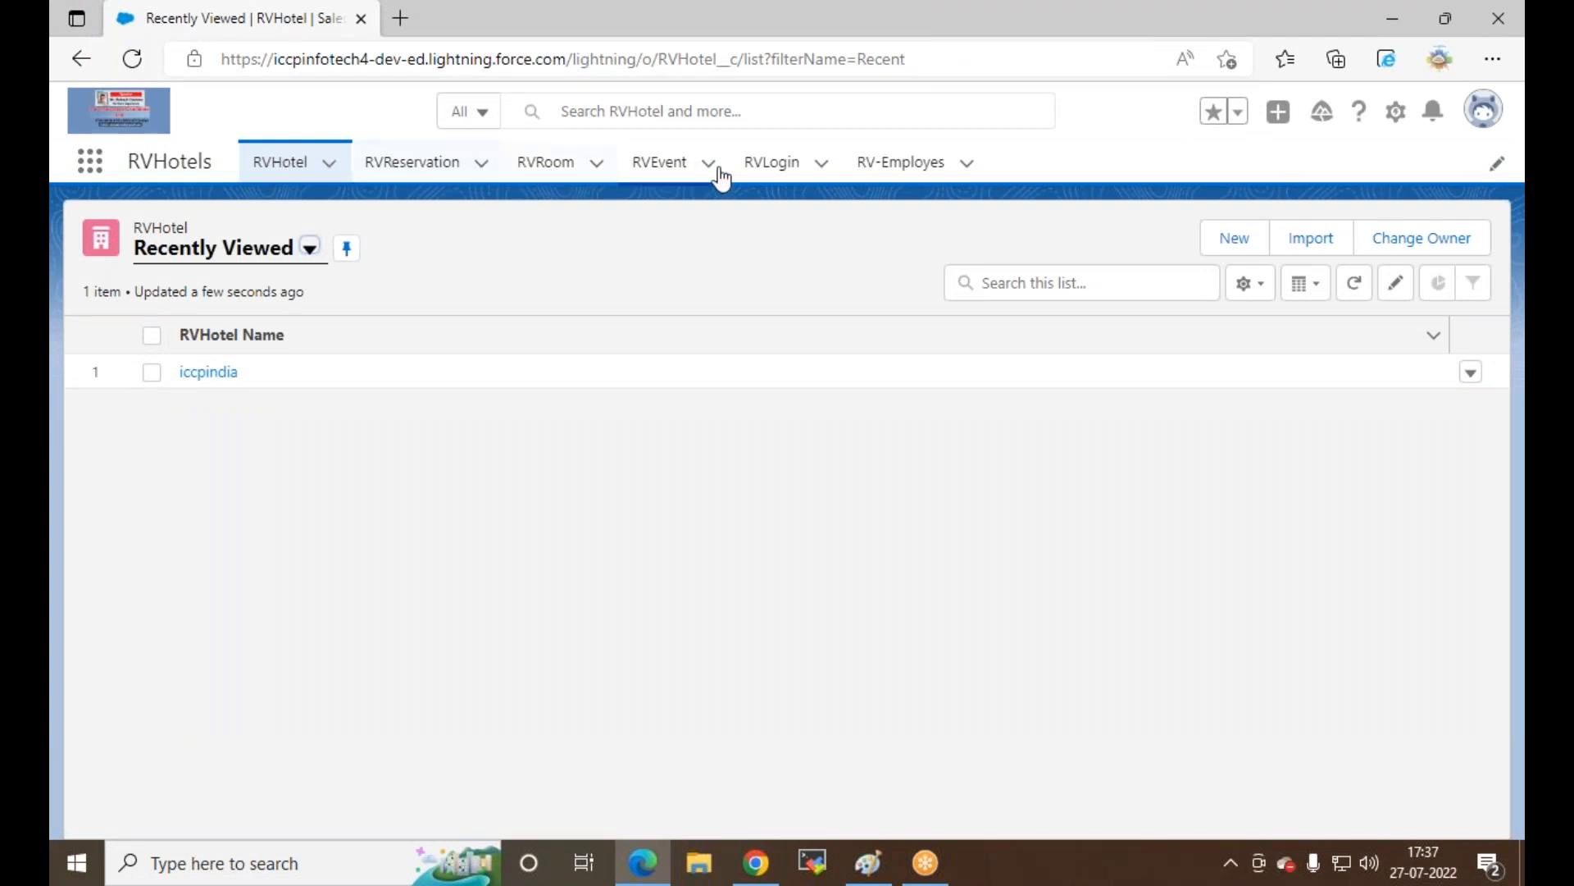
left_click(893, 163)
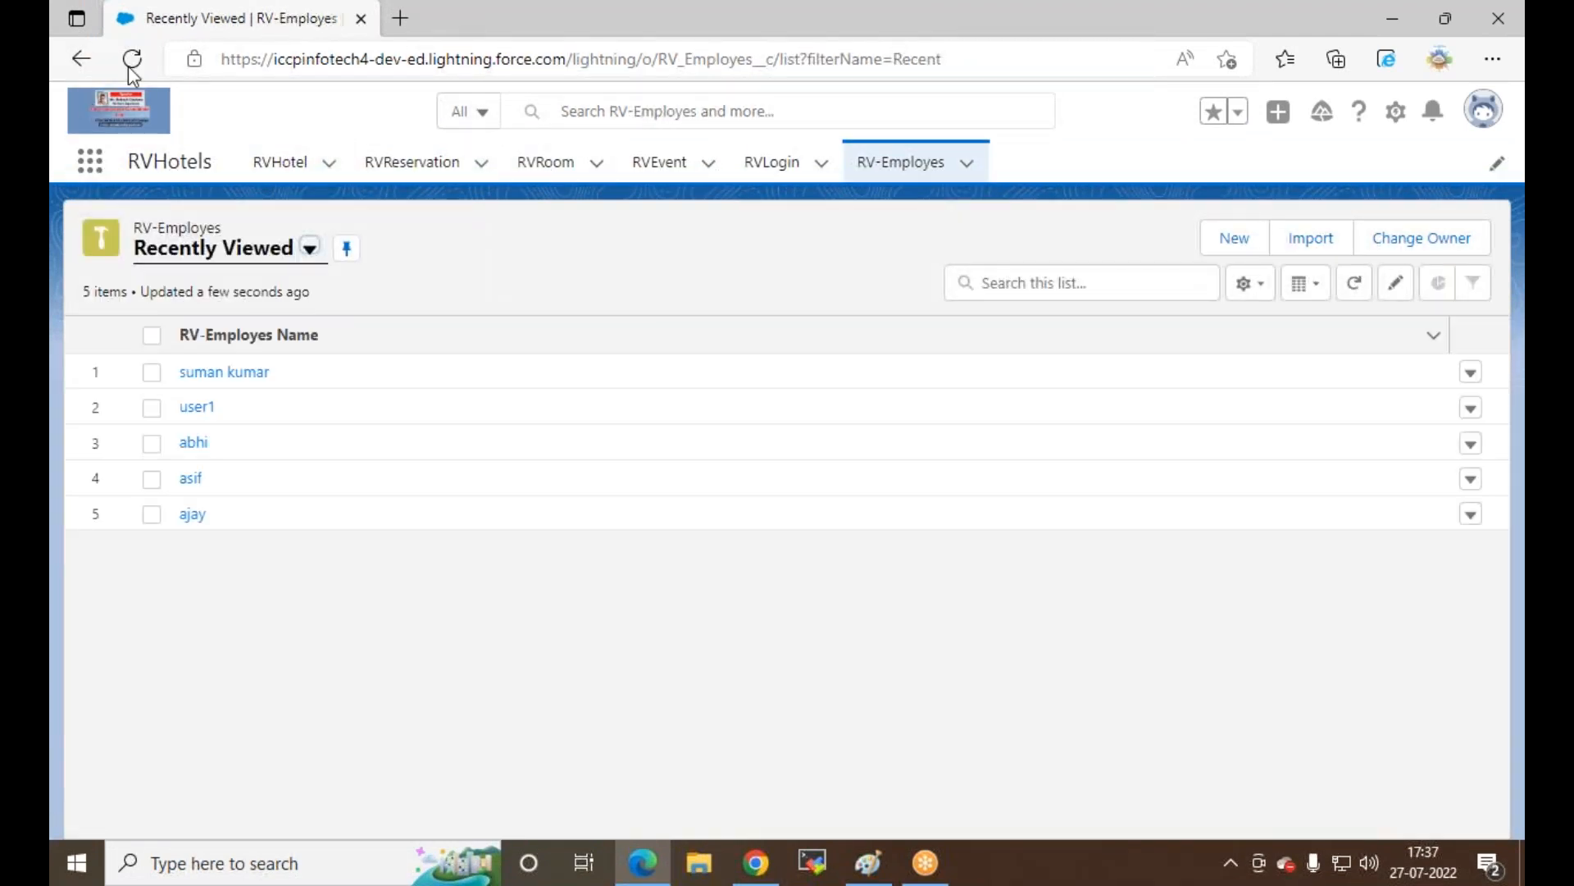
left_click(134, 59)
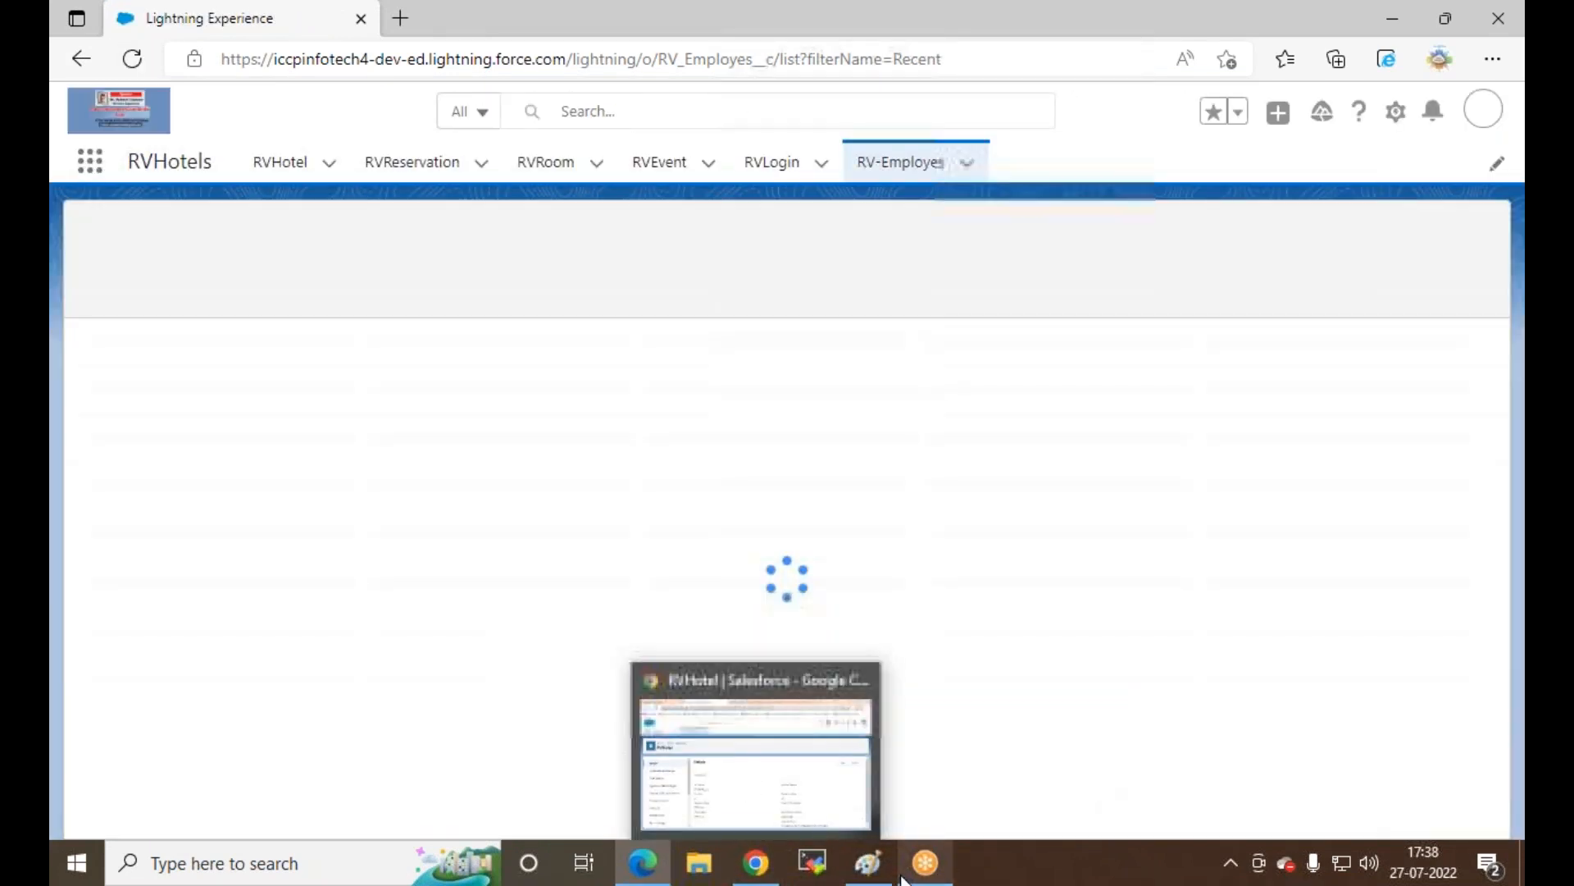
Step: Bring Paint forward to view the notes on feed tracking, Chatter, custom links, email templates and custom domain
left_click(879, 864)
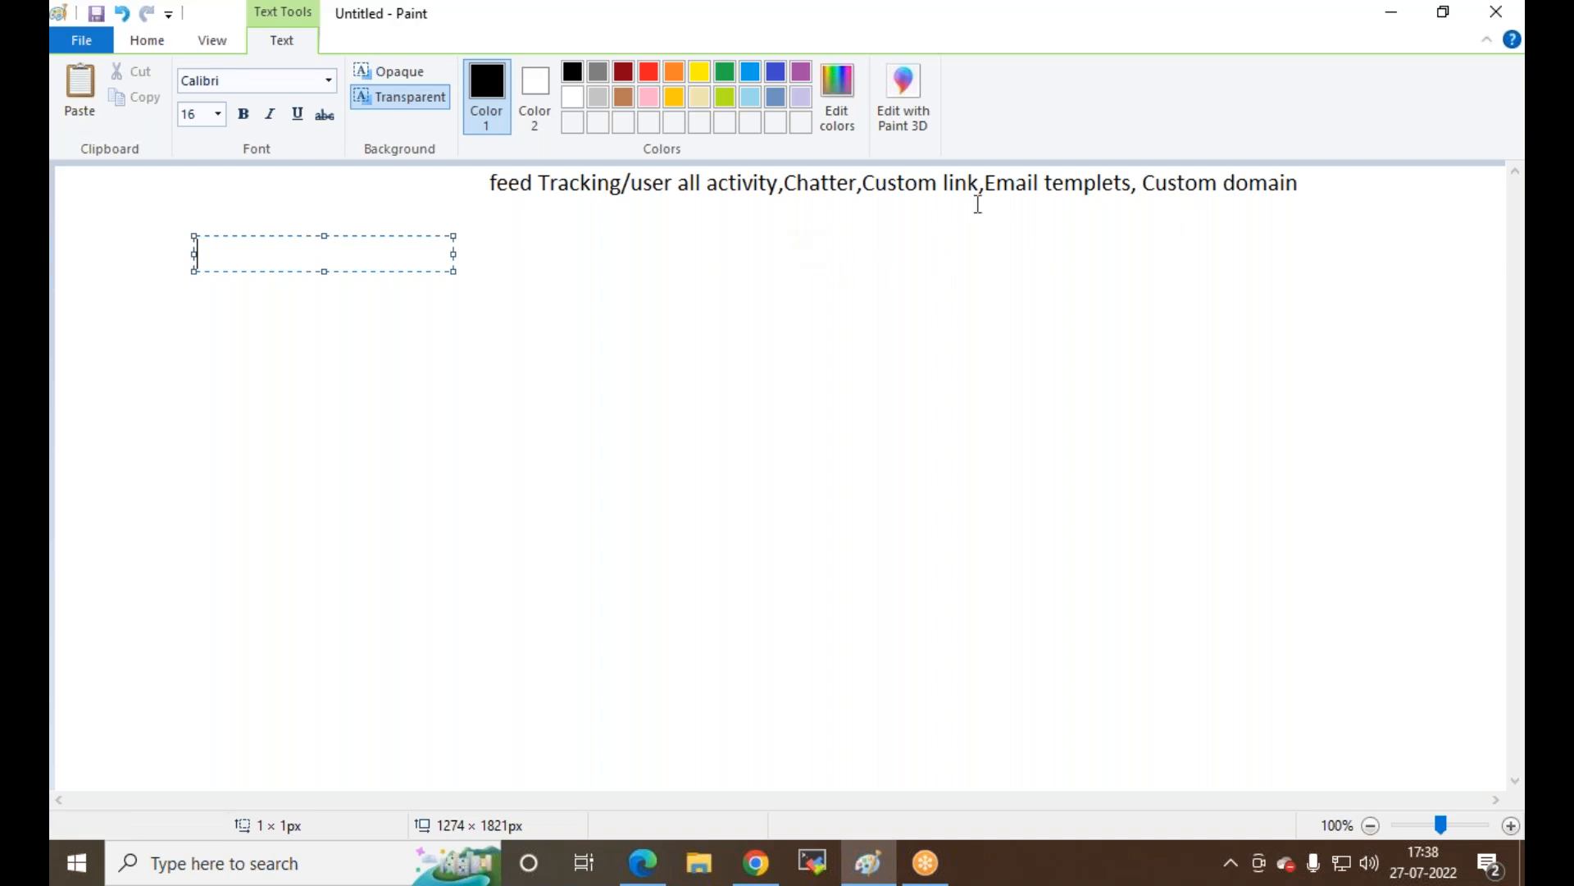
Step: Open user1 from the RV-Employes list in Edge, then return to the Oyo tab in Chrome
left_click(864, 861)
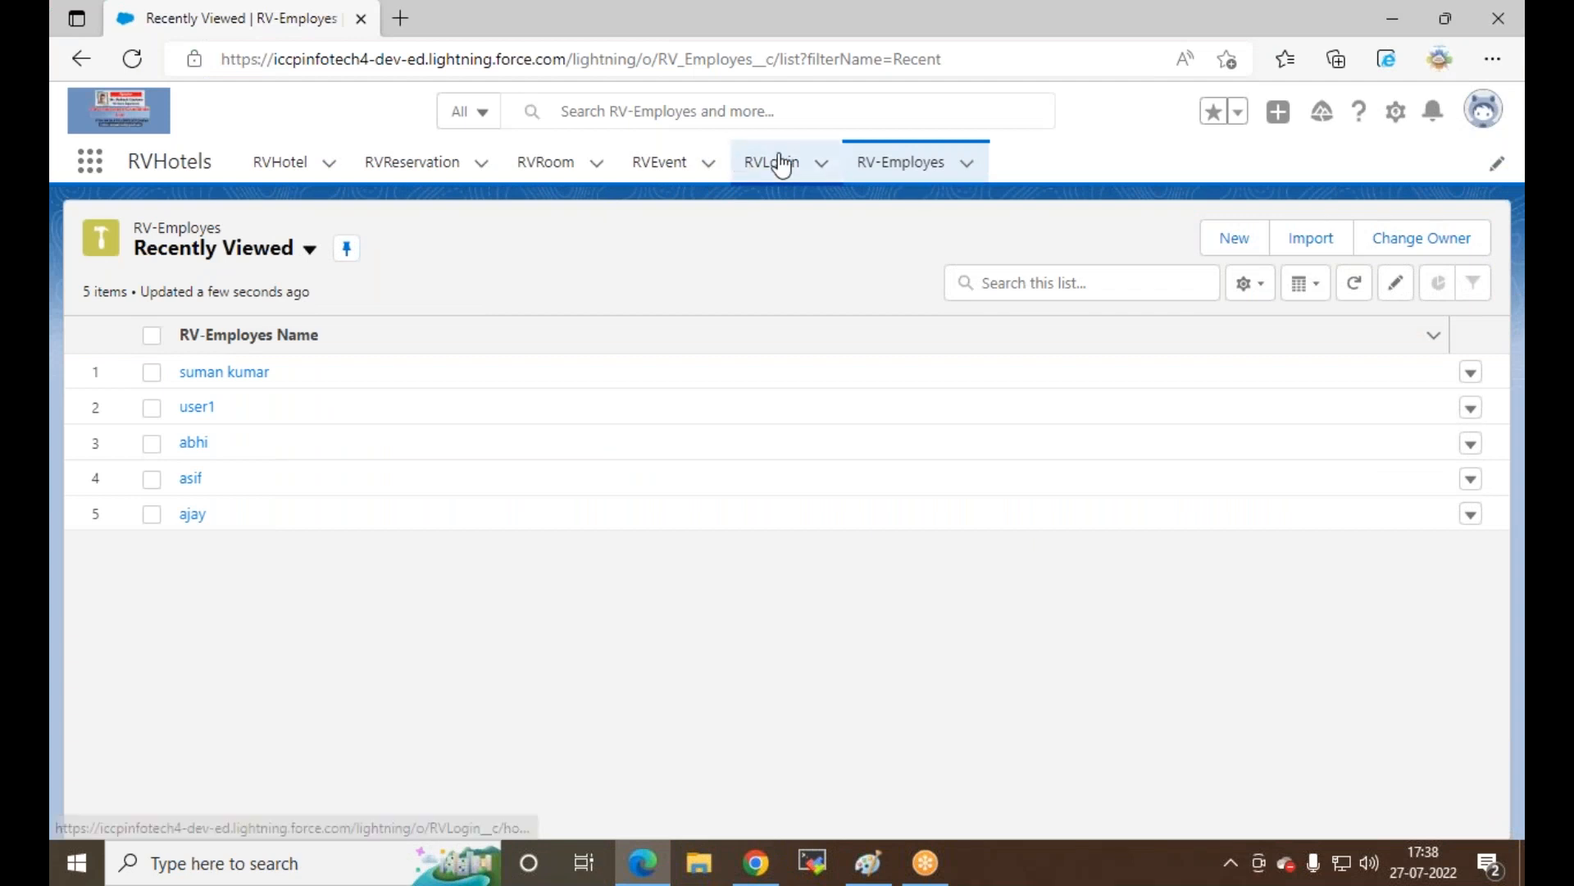
left_click(902, 166)
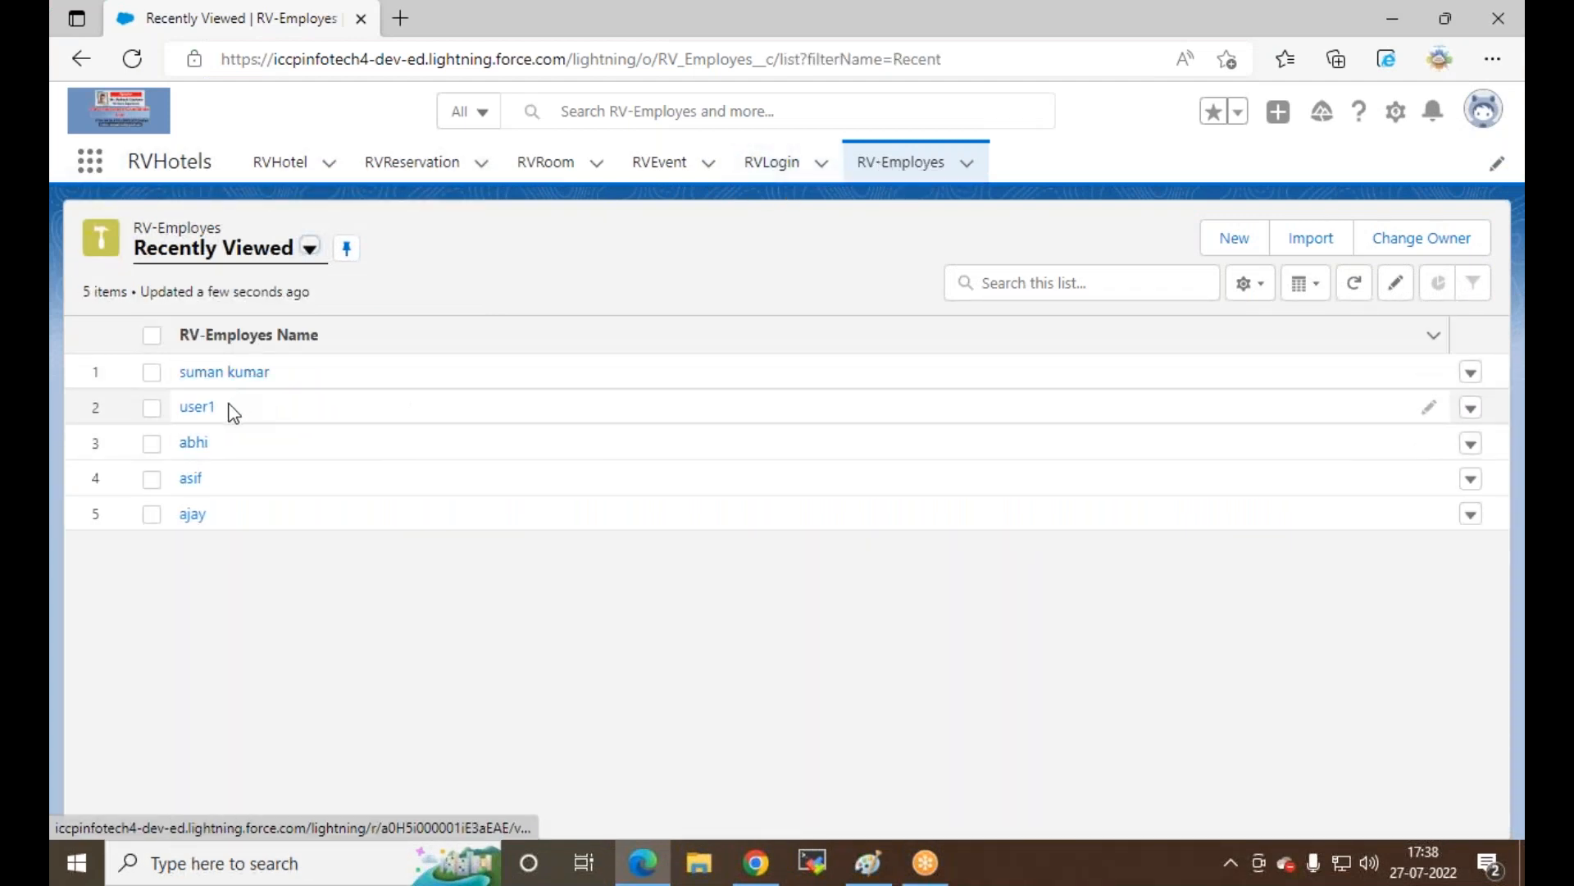
left_click(199, 407)
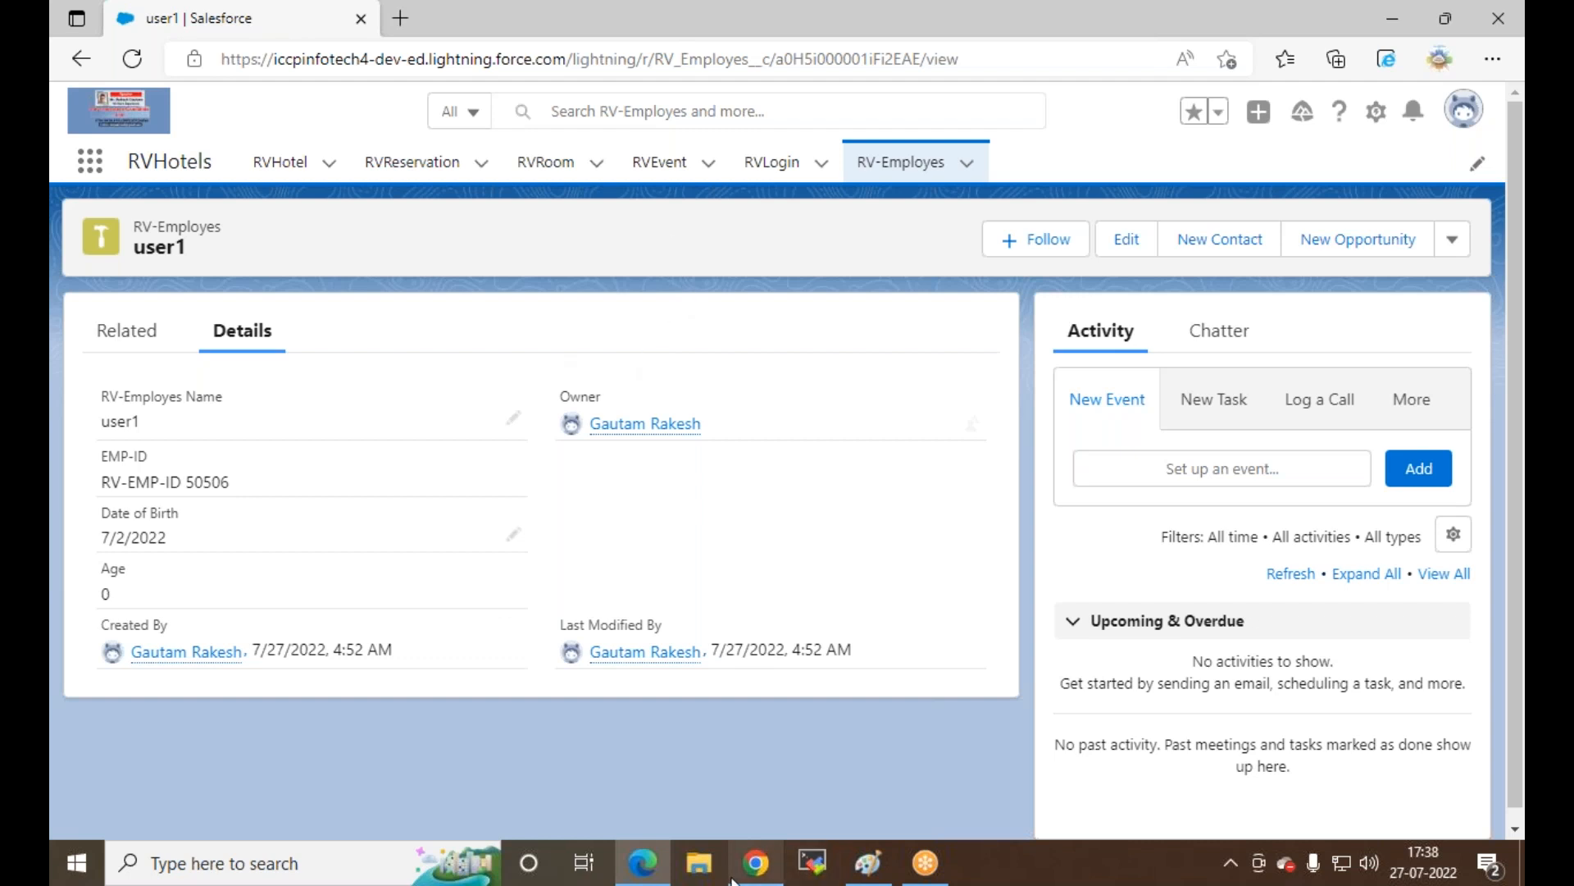
left_click(756, 863)
left_click(181, 18)
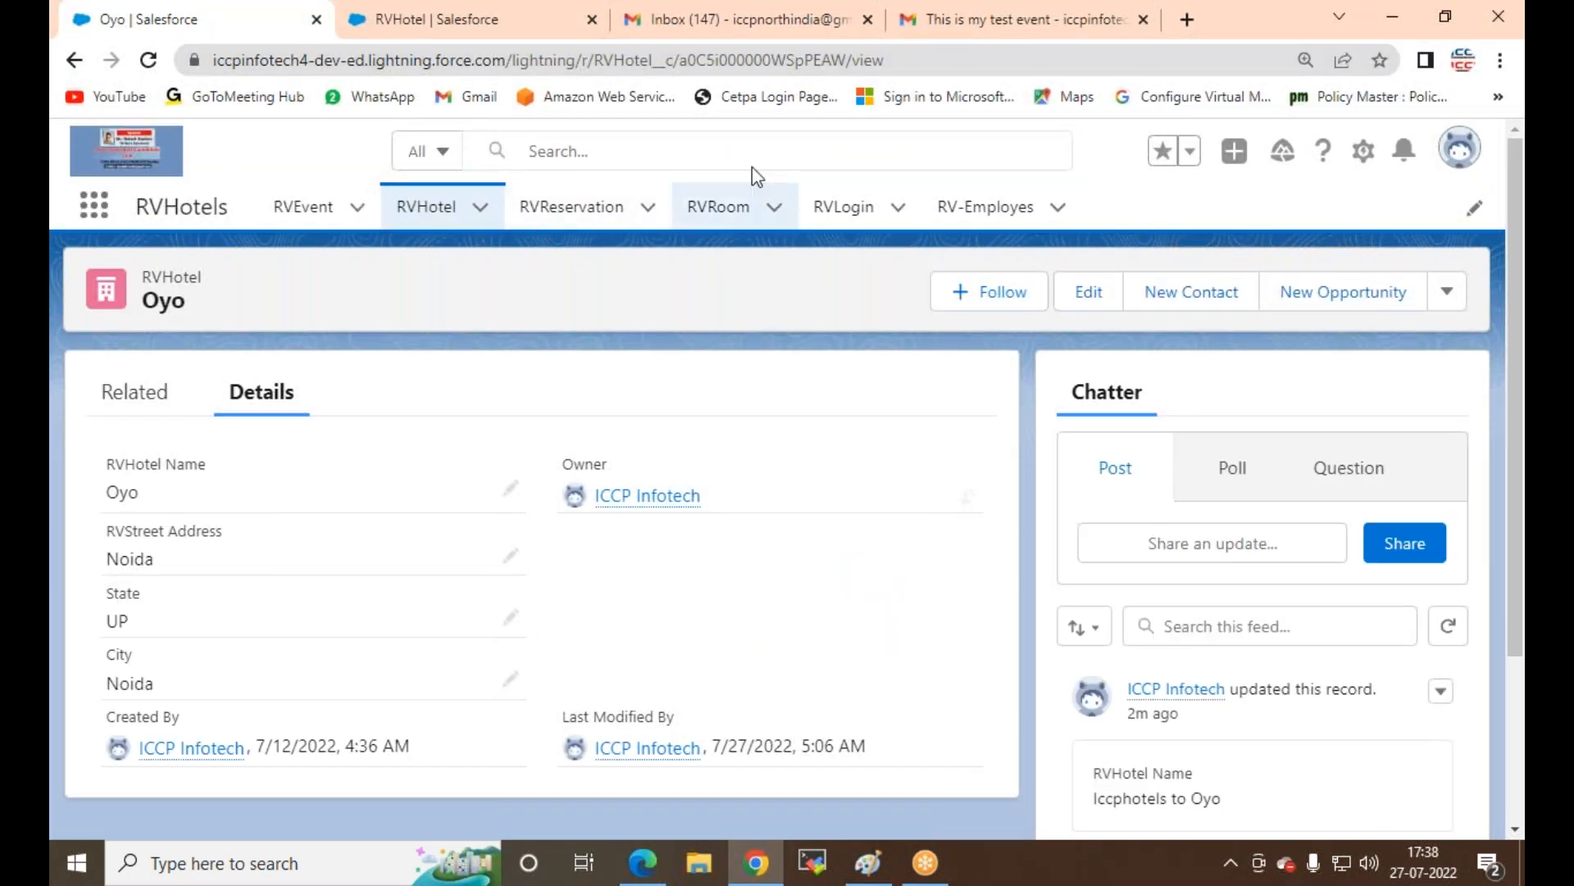
Step: From the RVHotel Setup tab, filter Object Manager for 'RV' and open RV-Employes
left_click(420, 18)
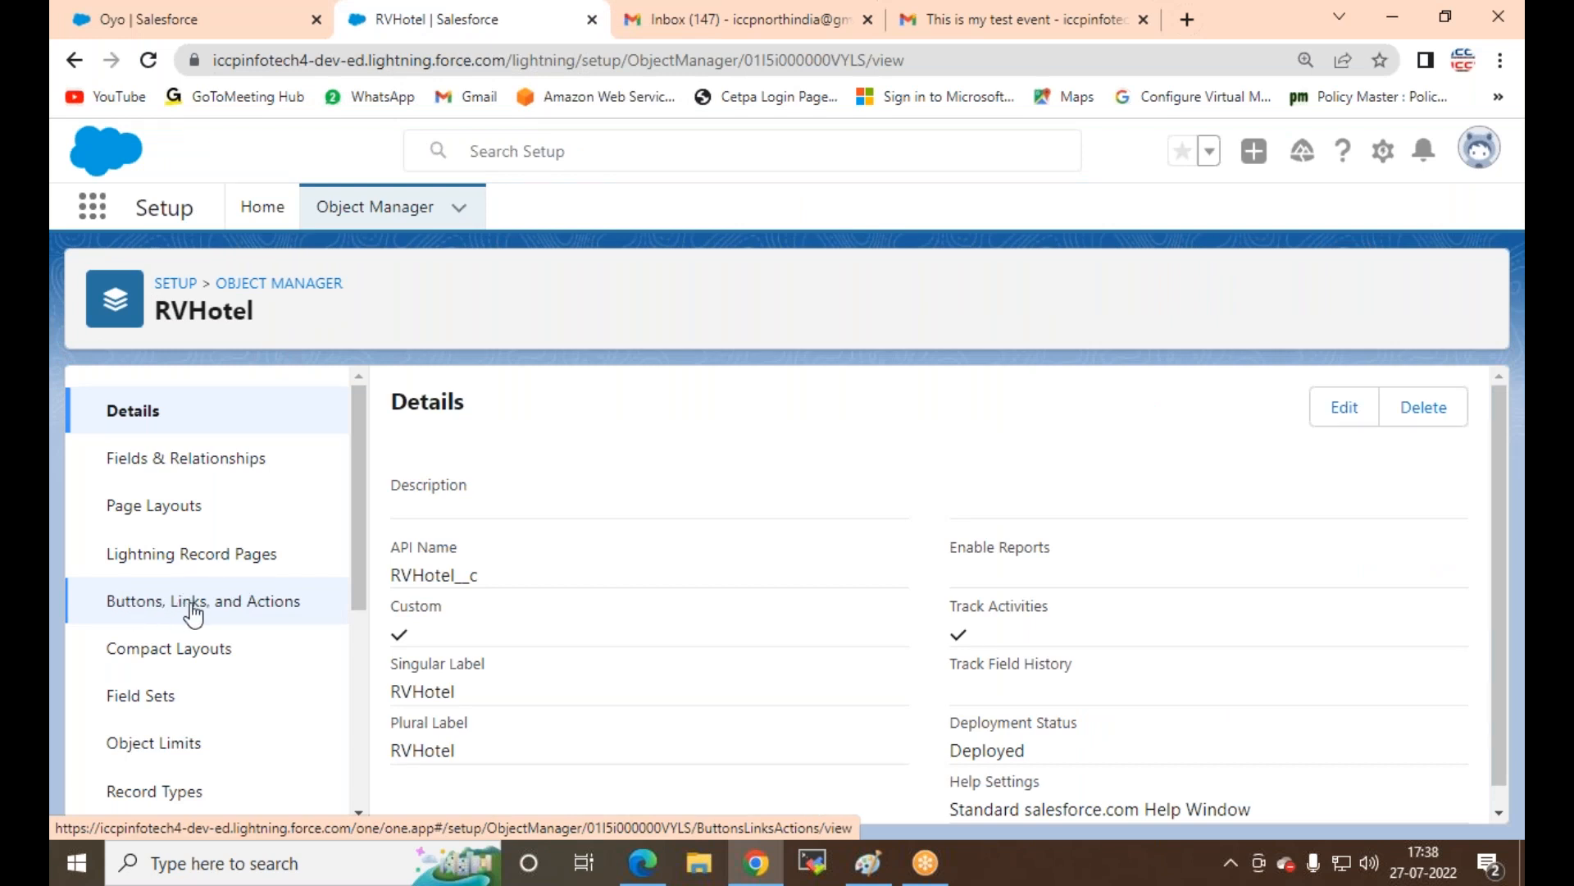
left_click(378, 205)
left_click(986, 297)
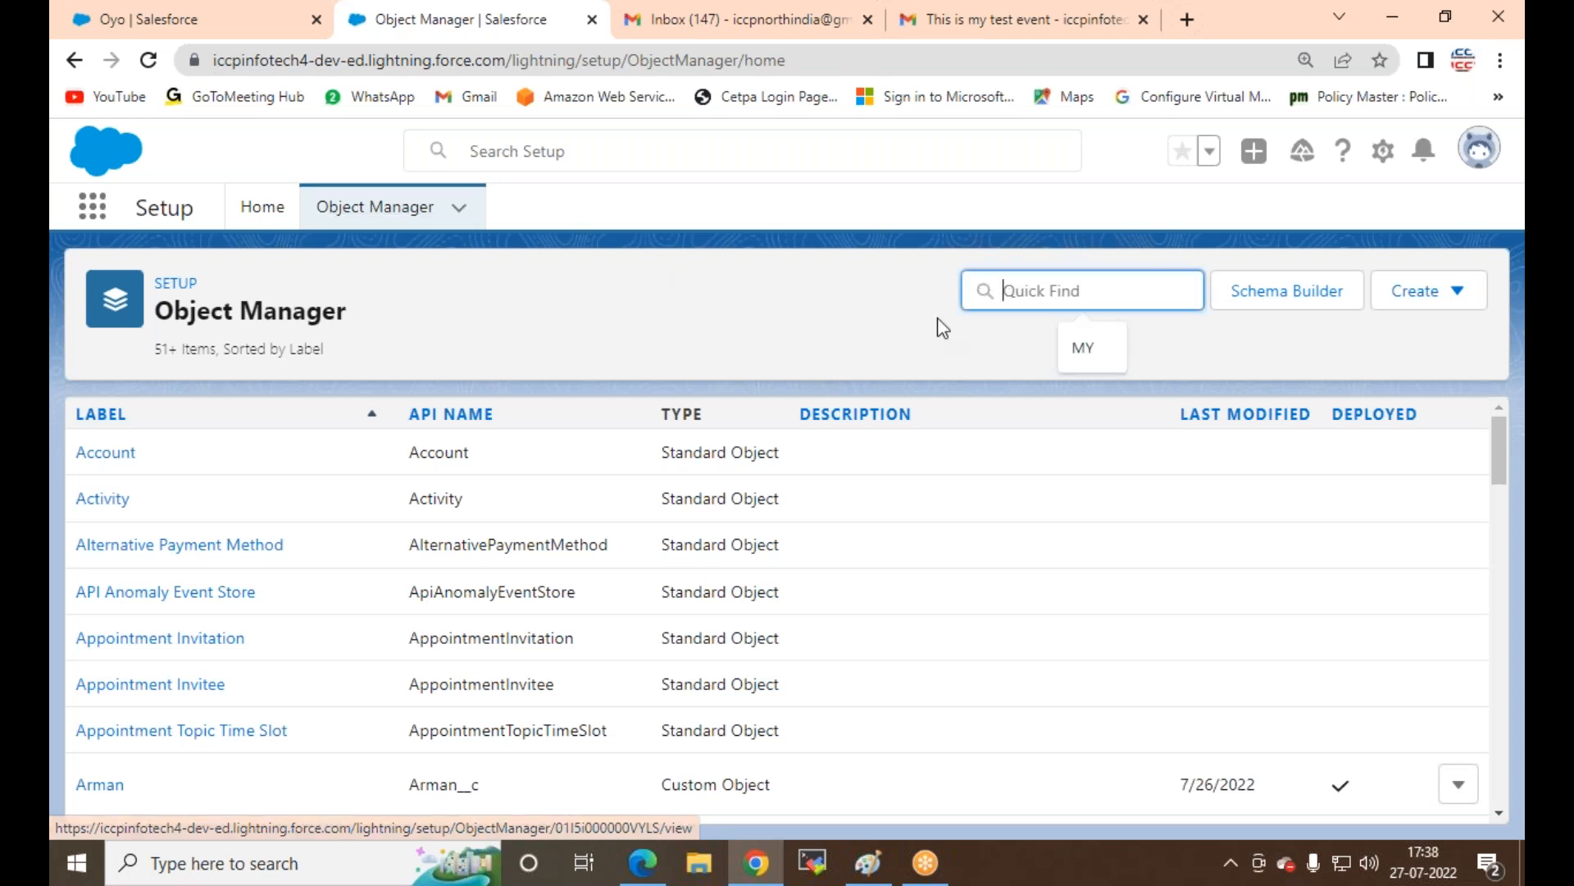
type("RV")
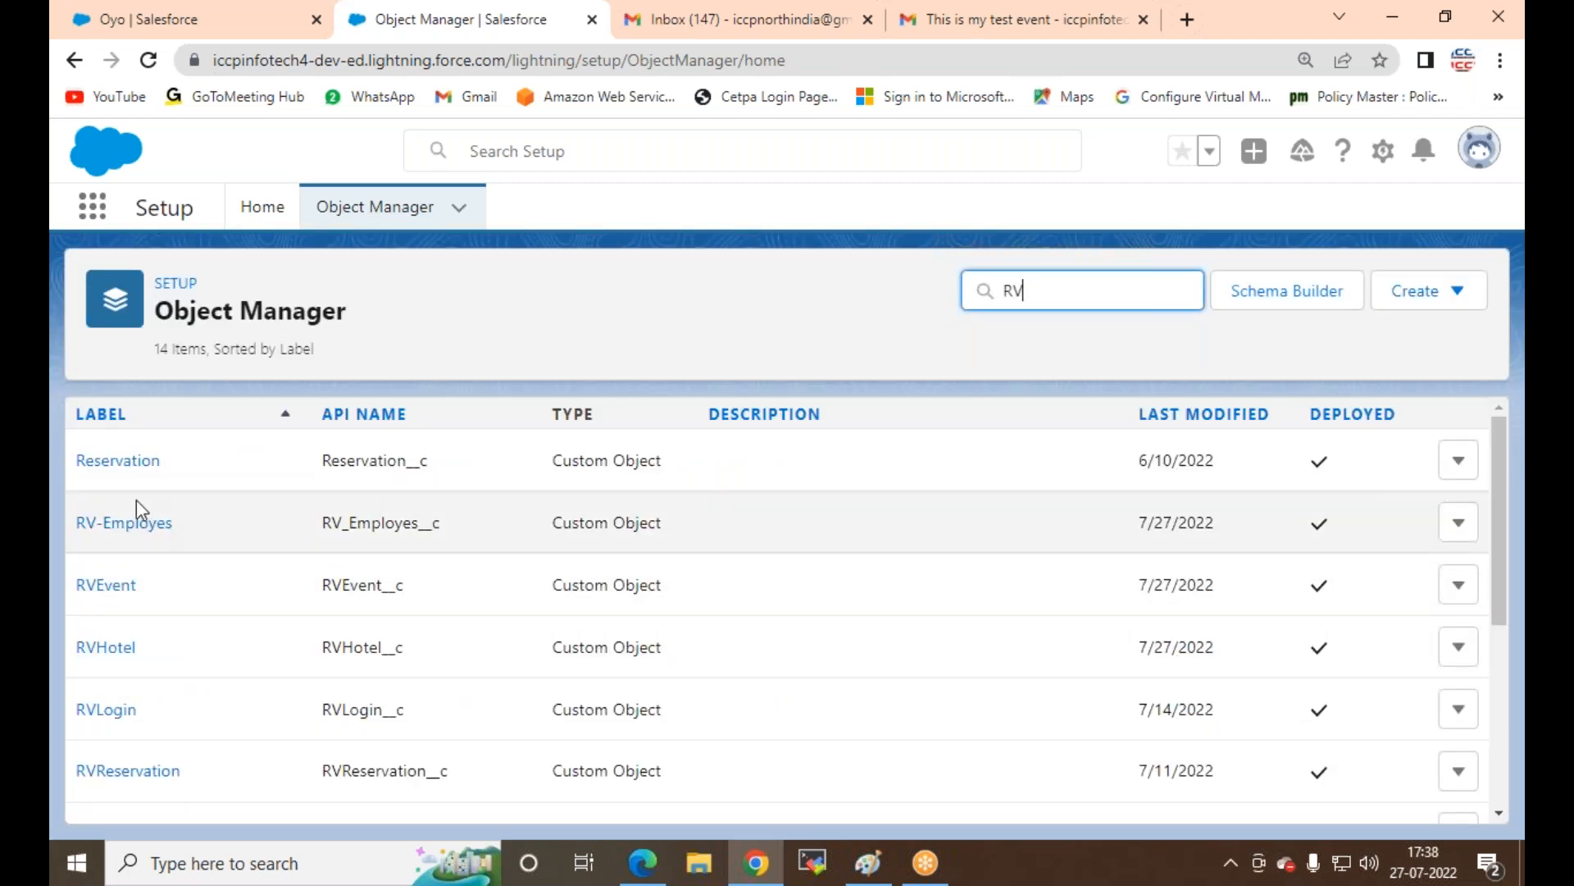
left_click(131, 521)
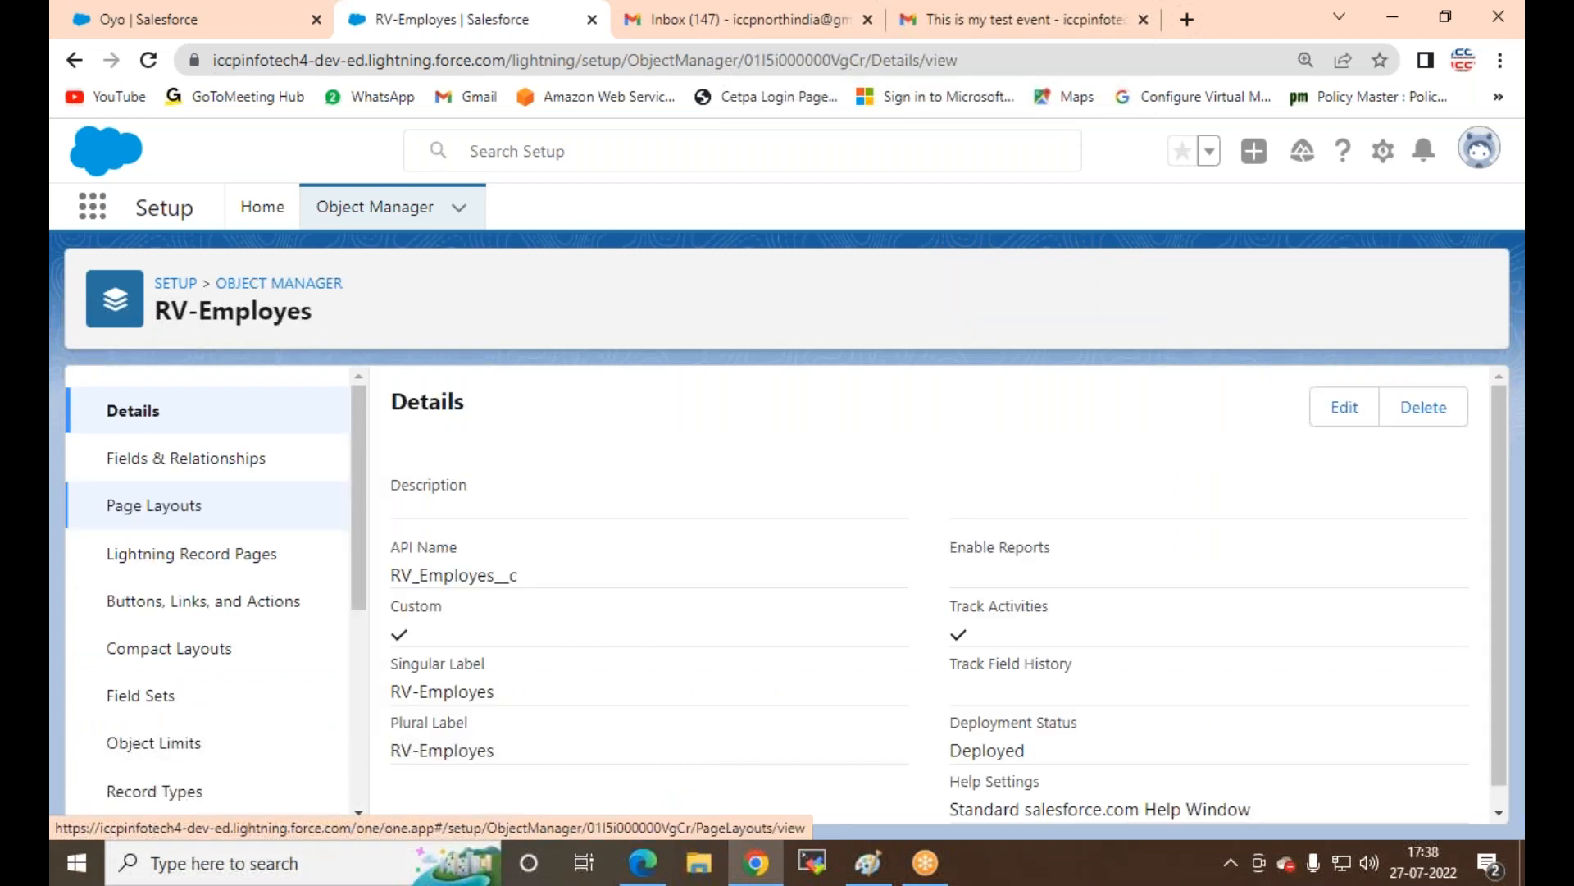
Step: Create a new RV-Employes detail-page custom link labelled 'Google Link' (name Google_Link) with URL as content source
left_click(264, 607)
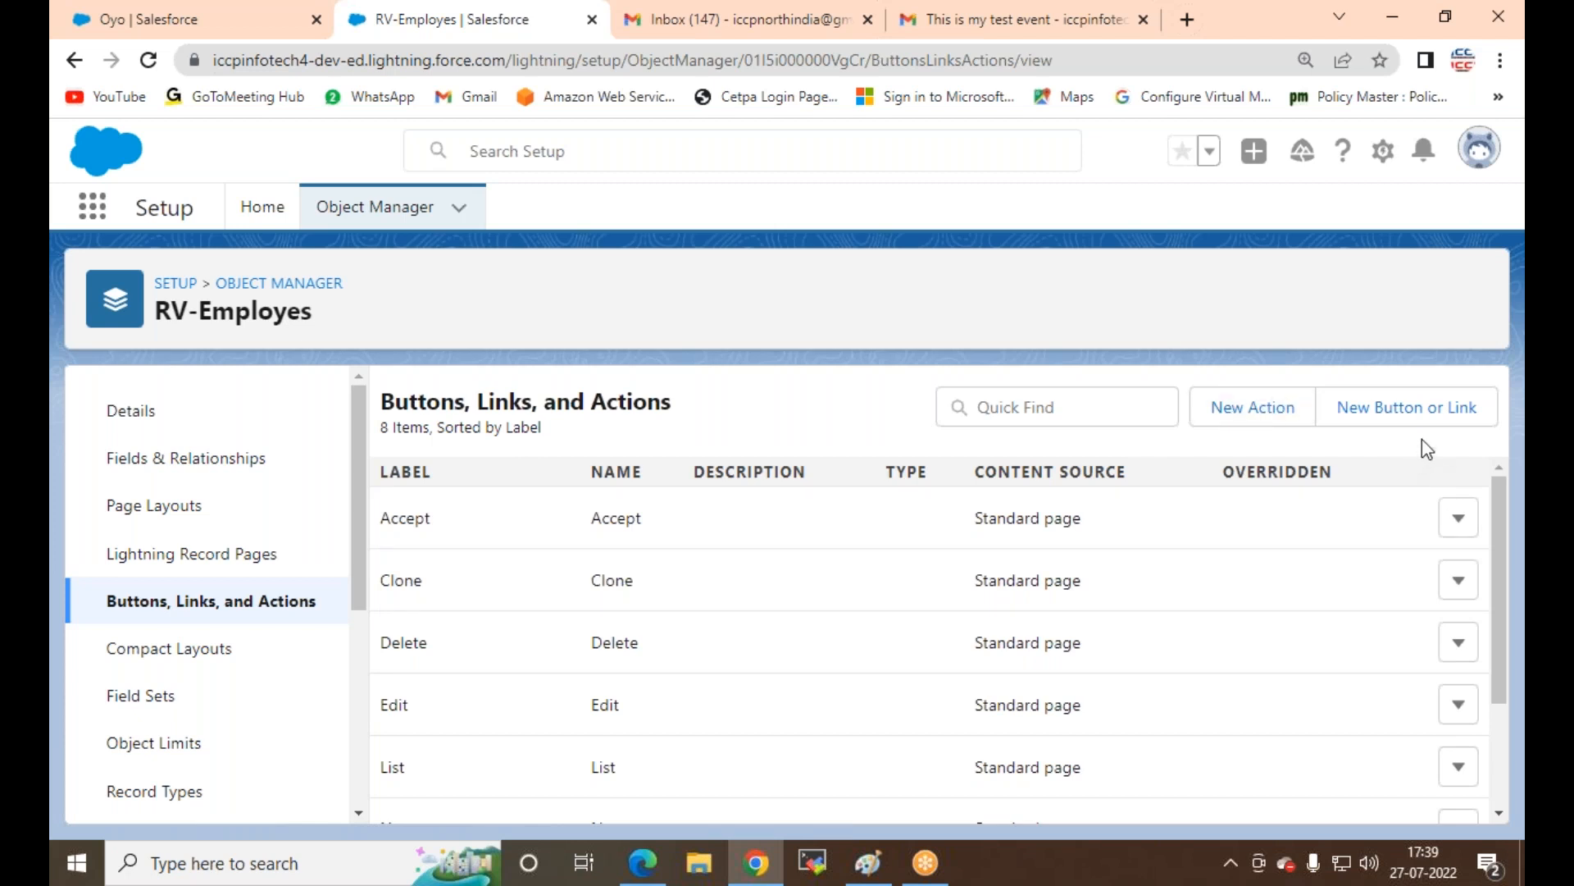
left_click(1388, 424)
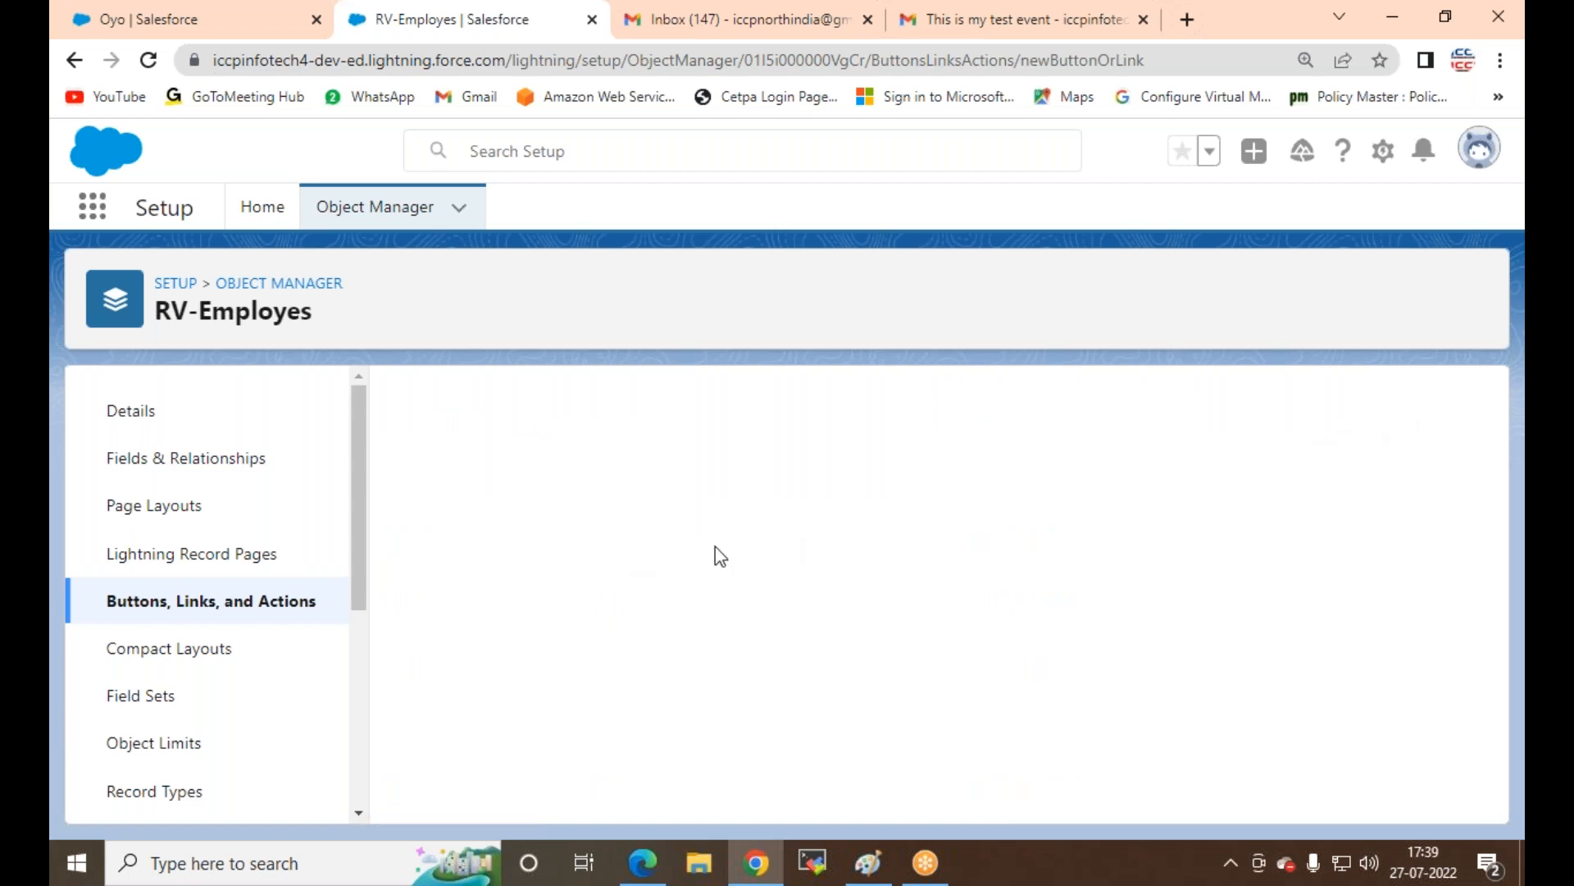
left_click(661, 519)
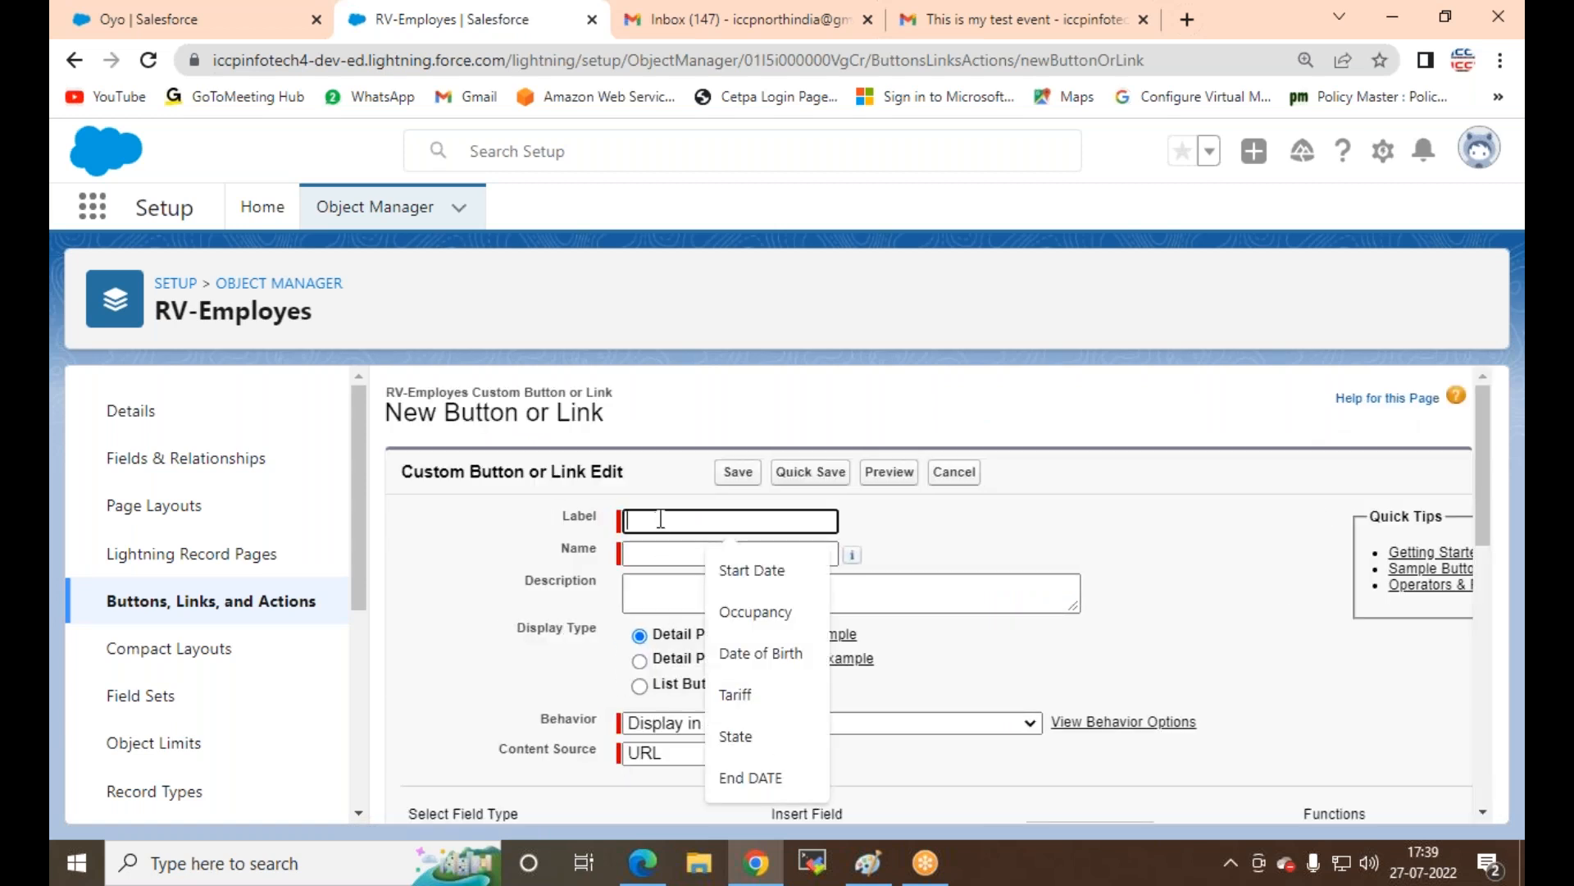
type("youtu")
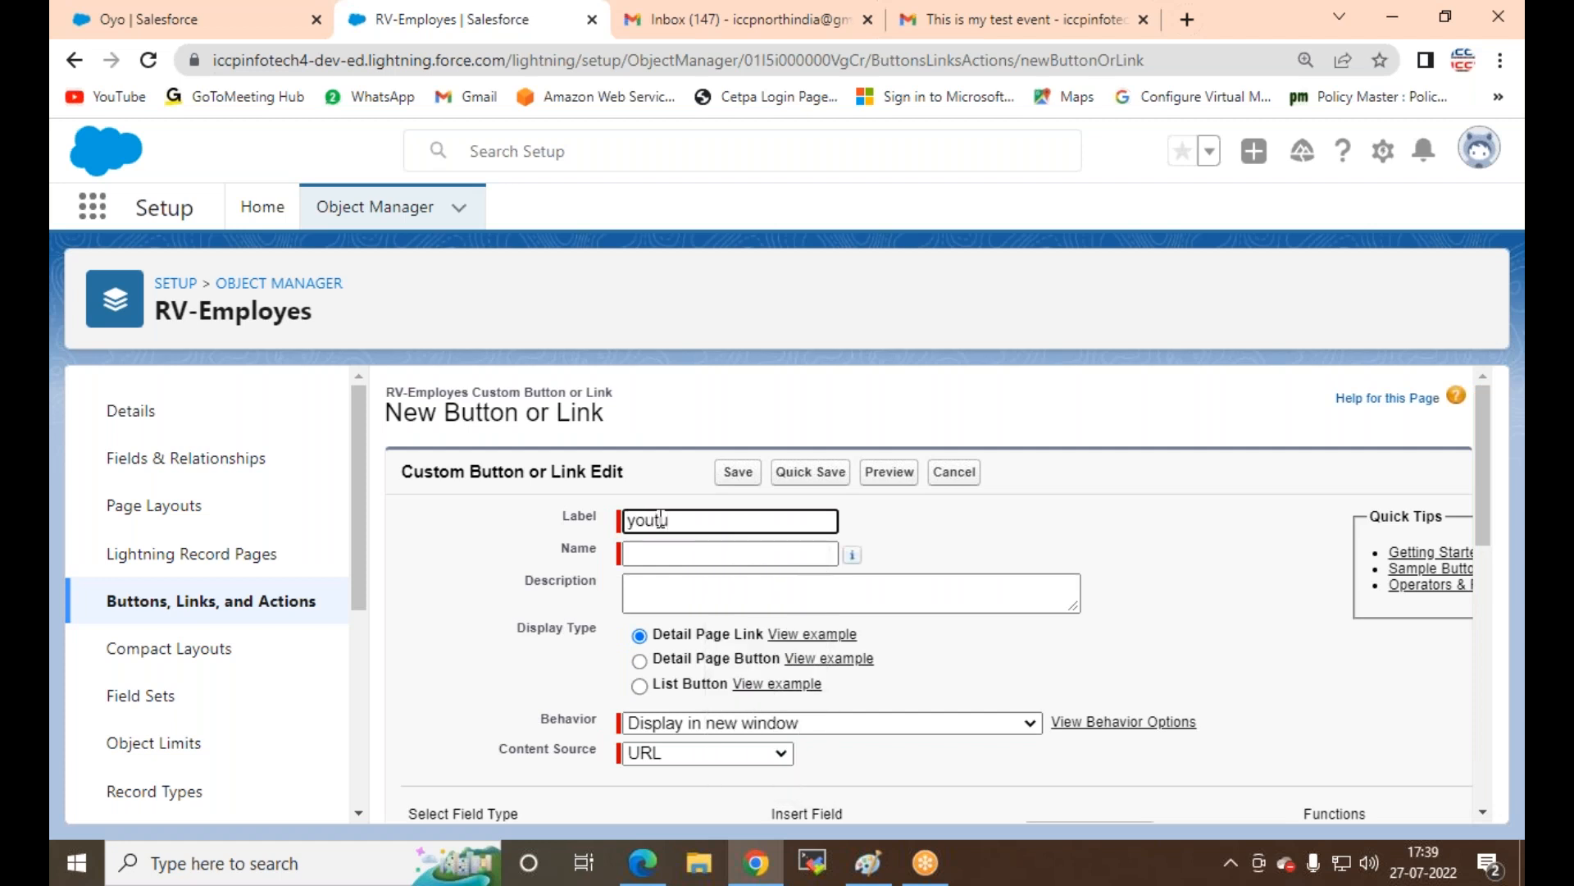
type("googlr")
key("BackSpace")
key("BackSpace")
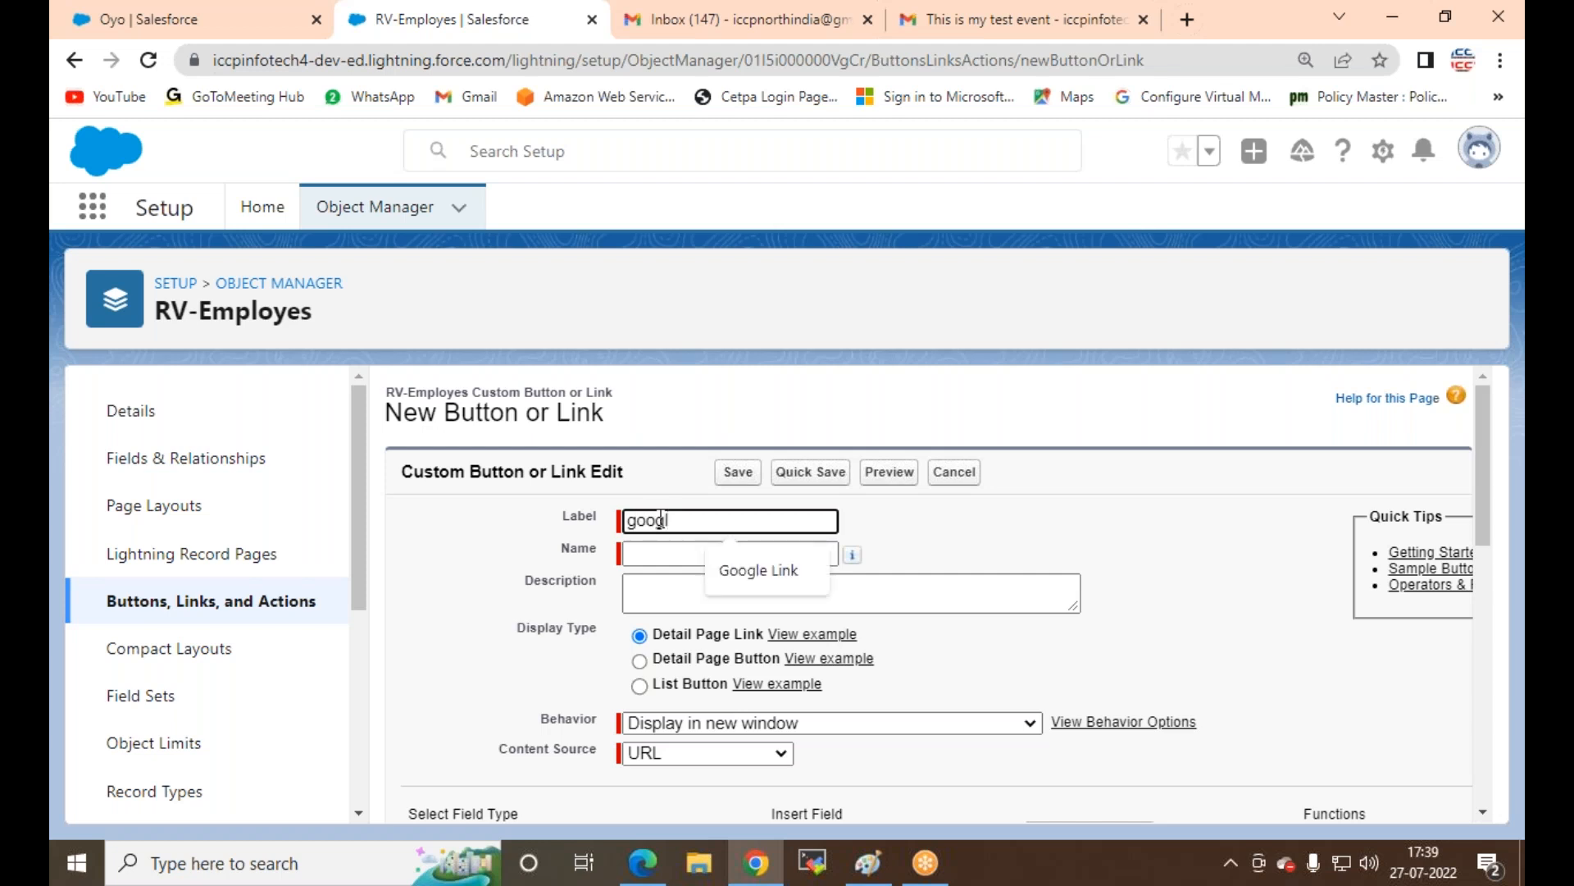
left_click(754, 570)
left_click(692, 552)
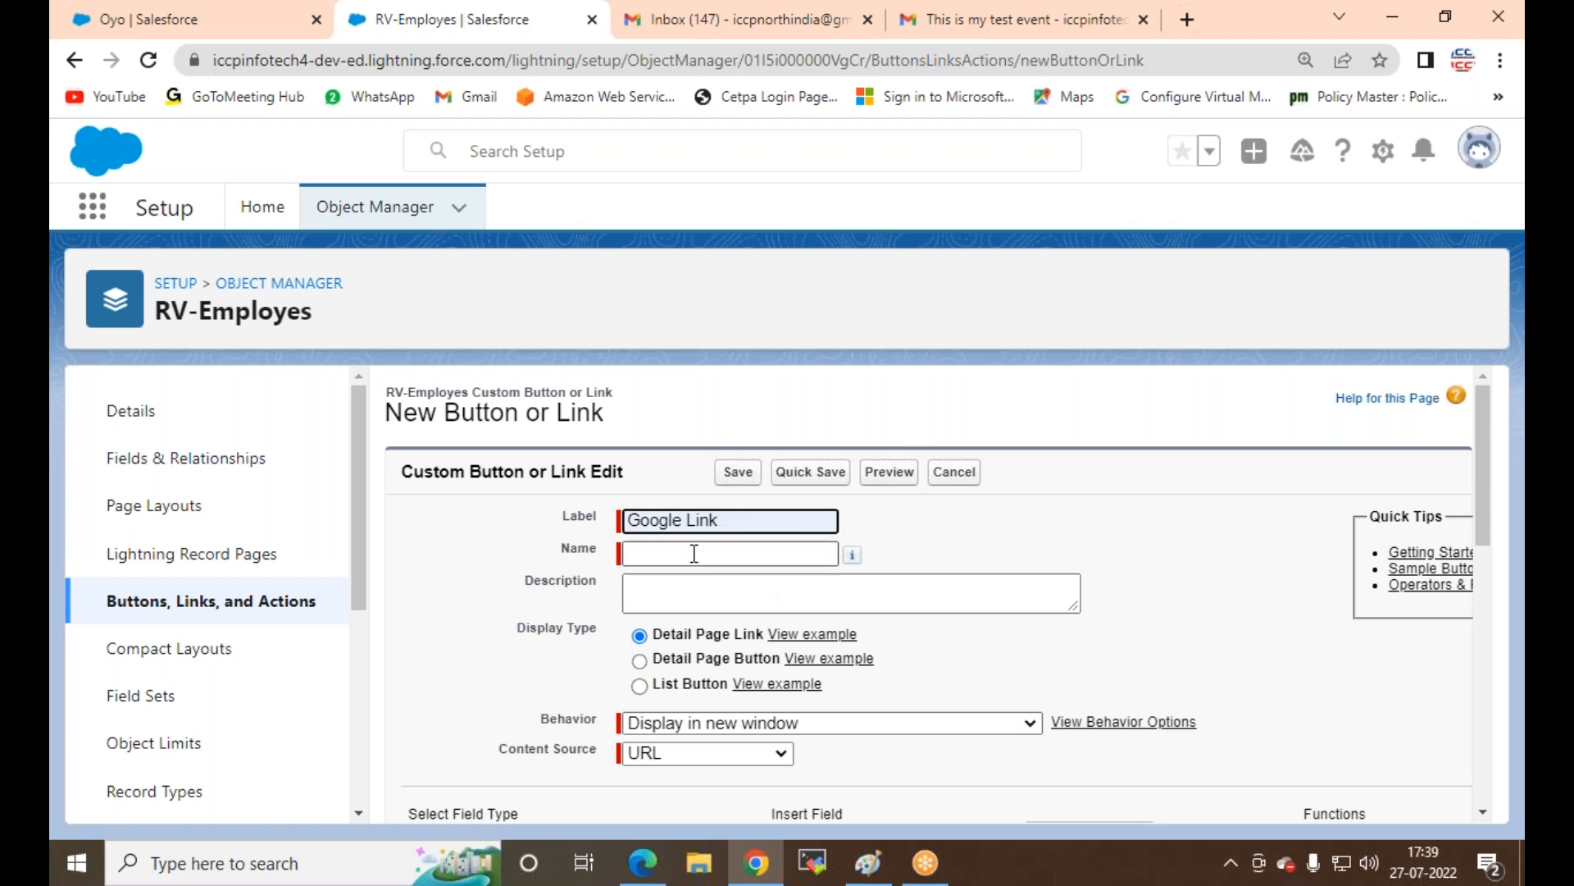
scroll(694, 578, "down", 3)
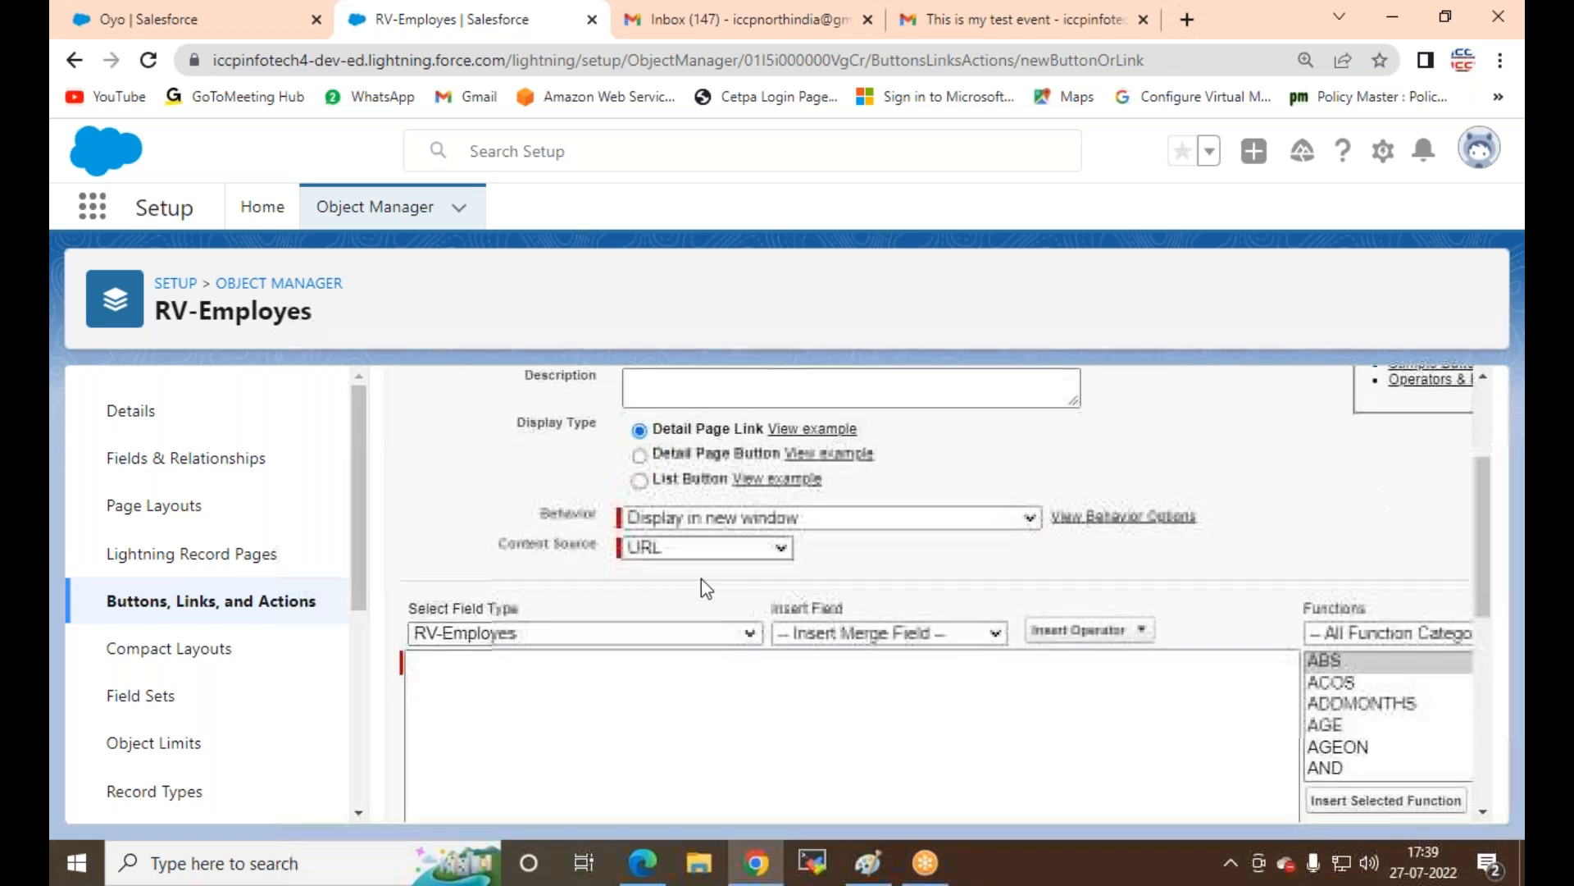
left_click(732, 523)
left_click(731, 523)
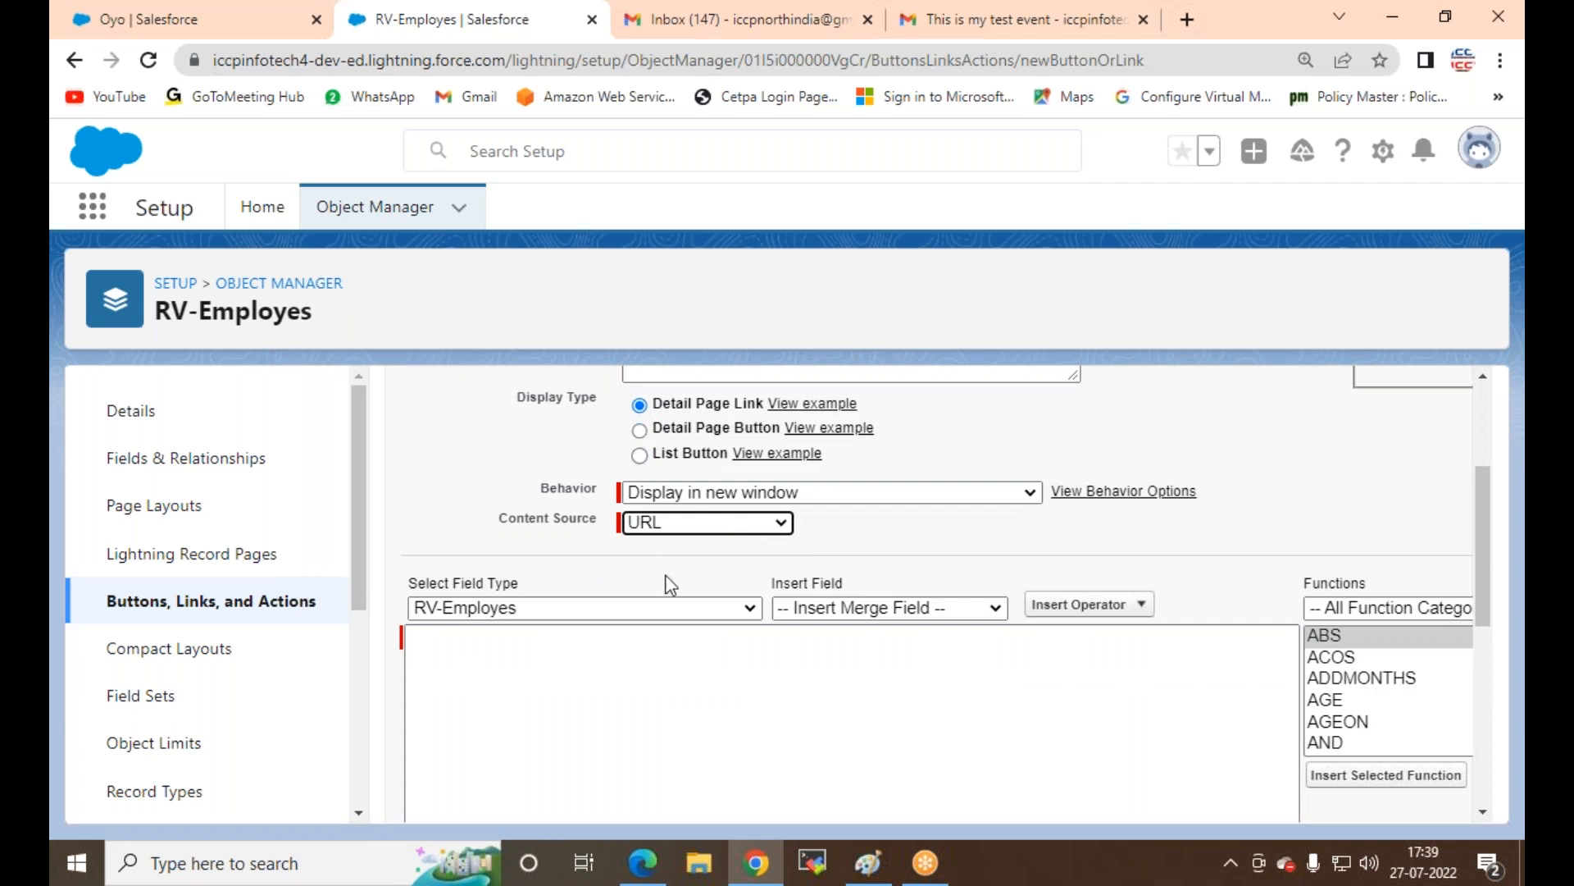
scroll(667, 583, "down", 1)
left_click(568, 572)
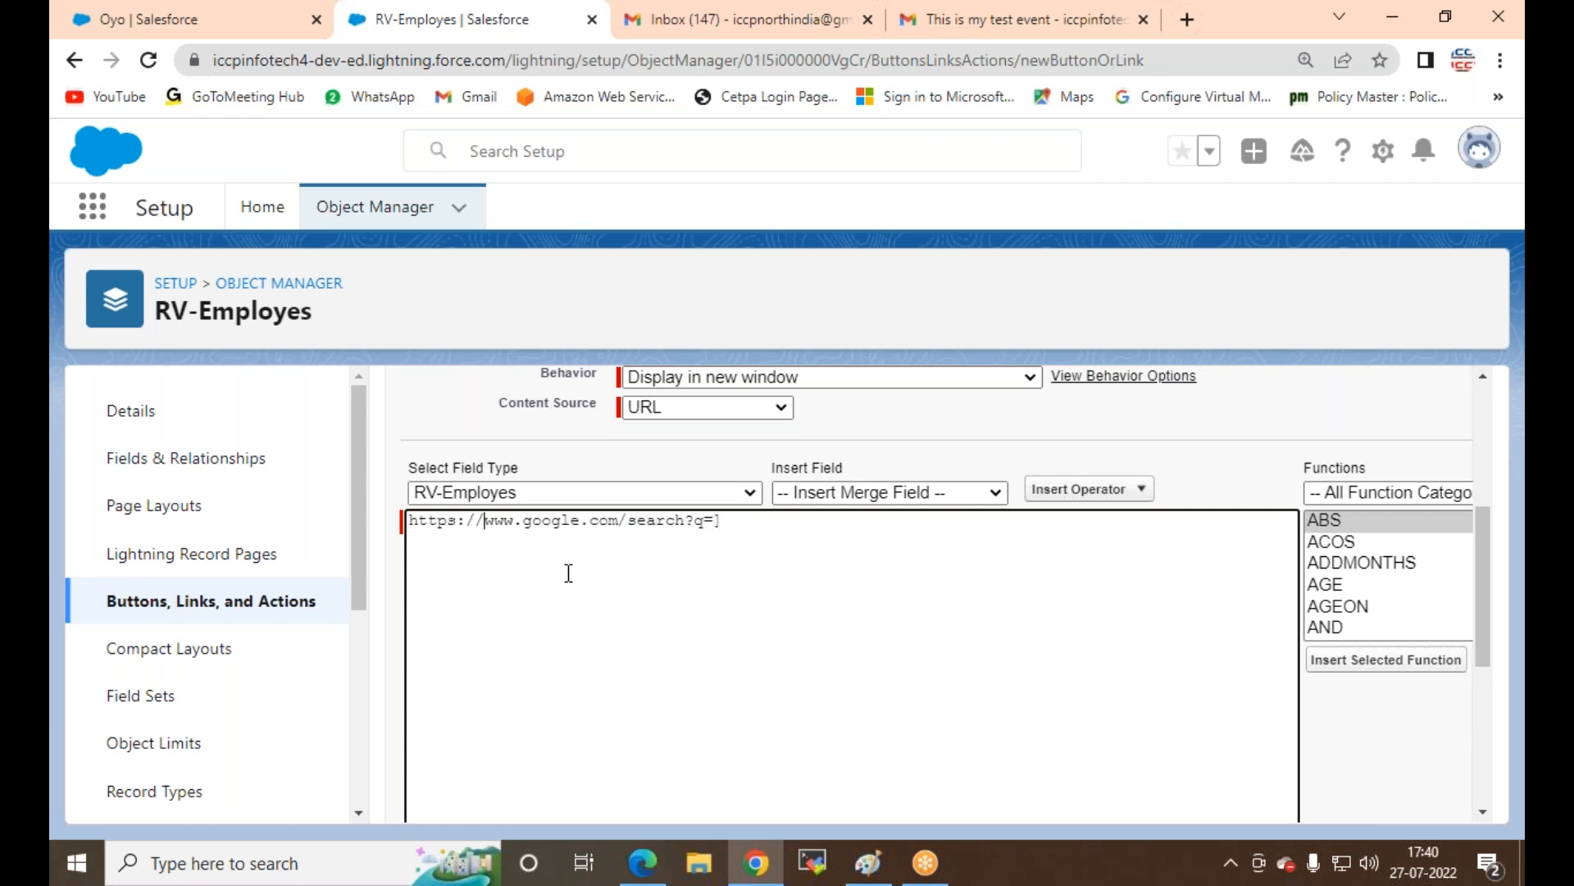
type("{")
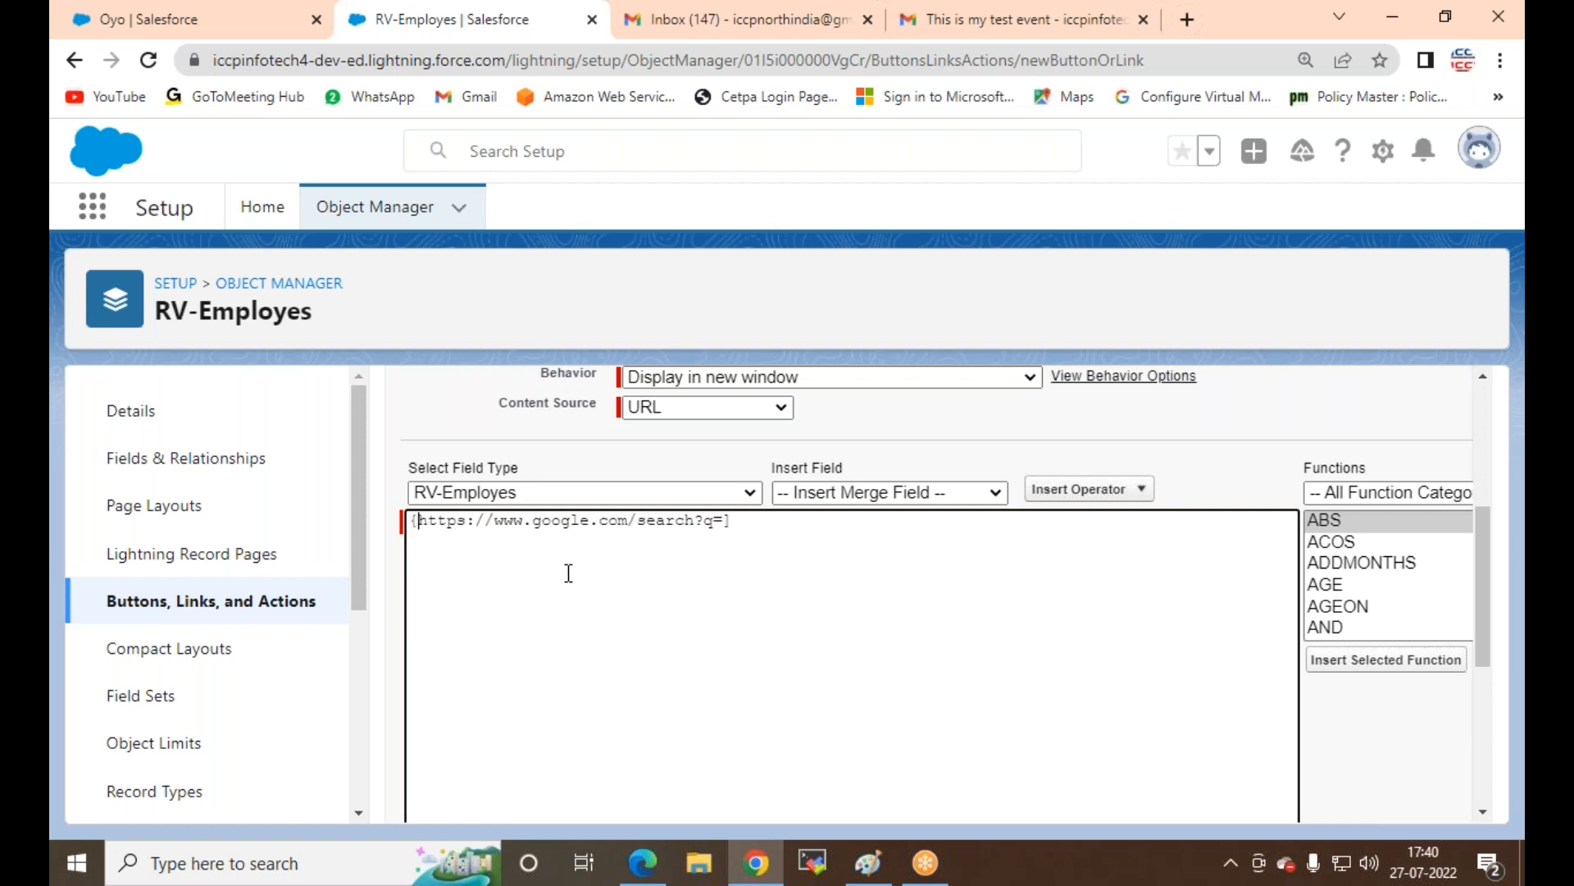
key("BackSpace")
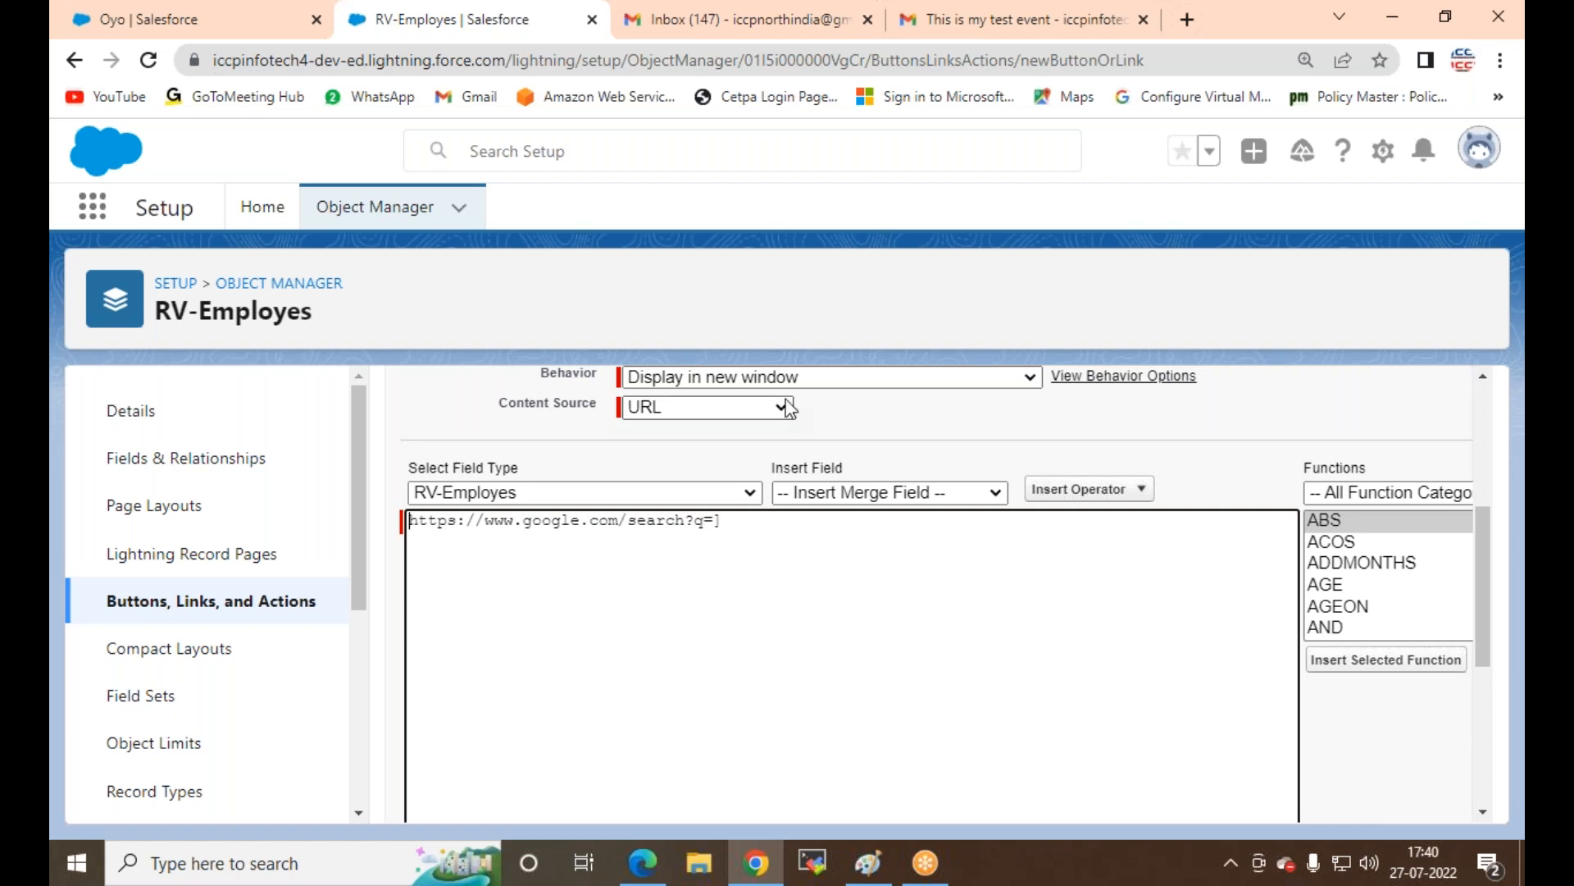
type("{")
key("BackSpace")
type("{")
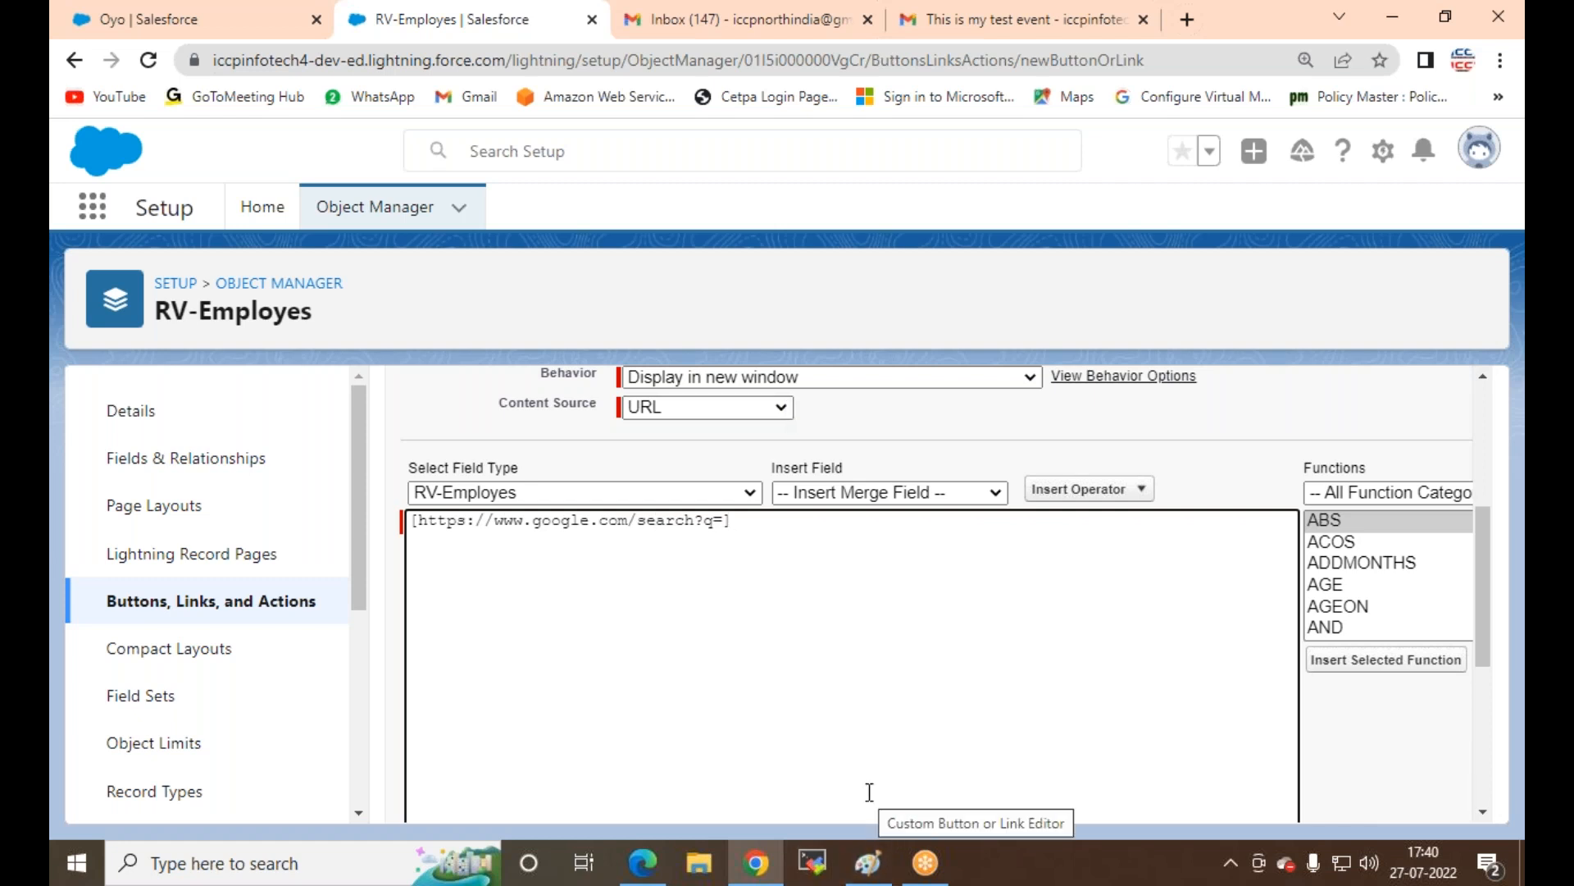
Step: Append the RV-Employes Name merge field to the URL, check syntax, and save the link
left_click(976, 492)
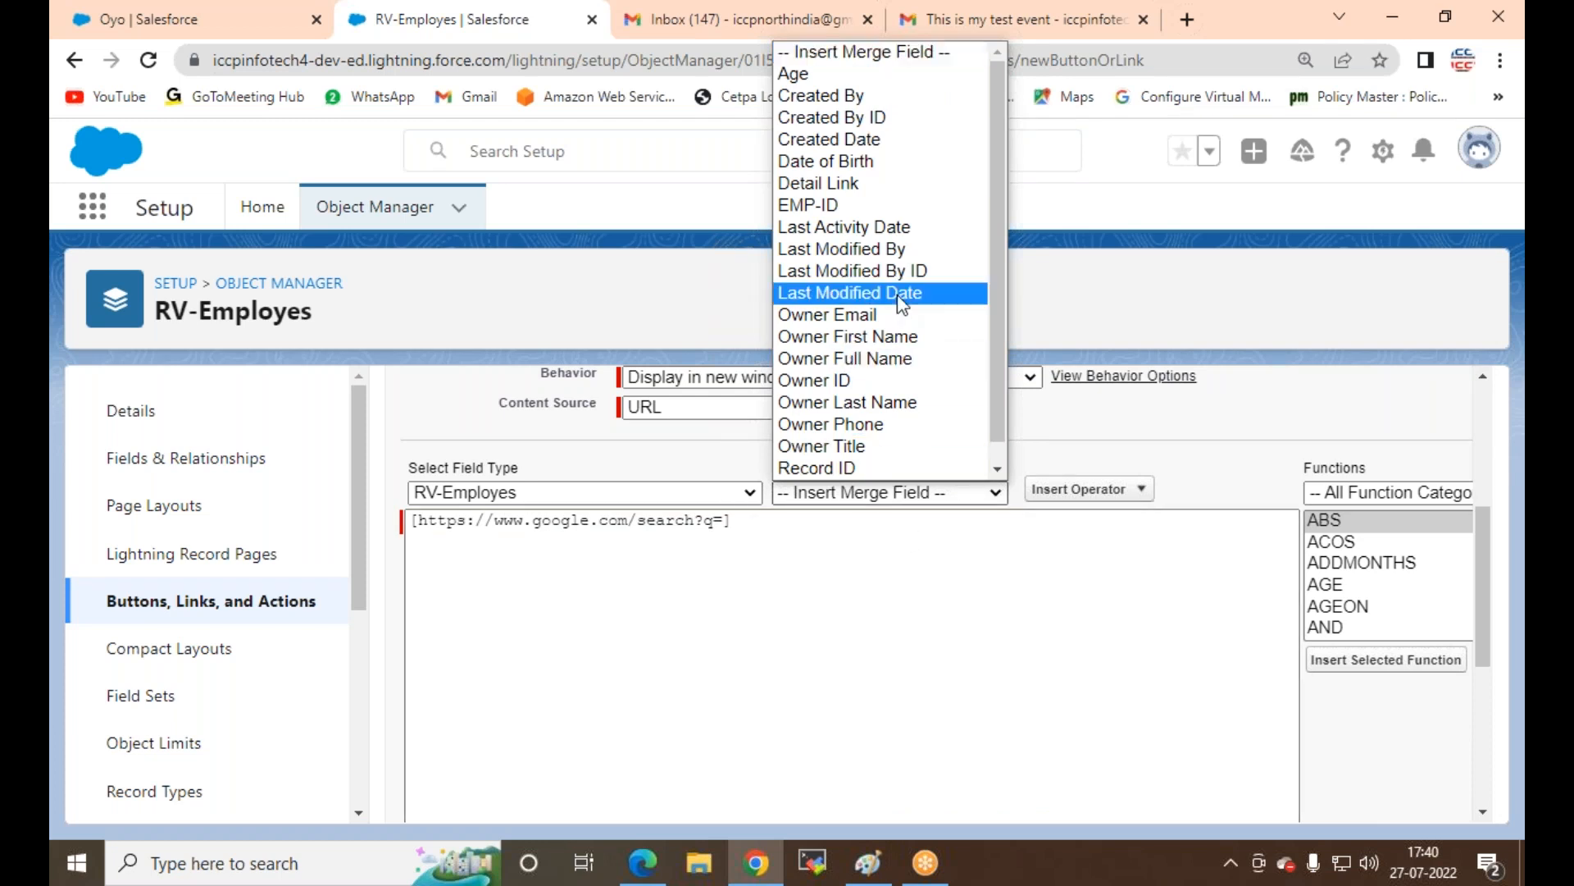
scroll(902, 306, "down", 1)
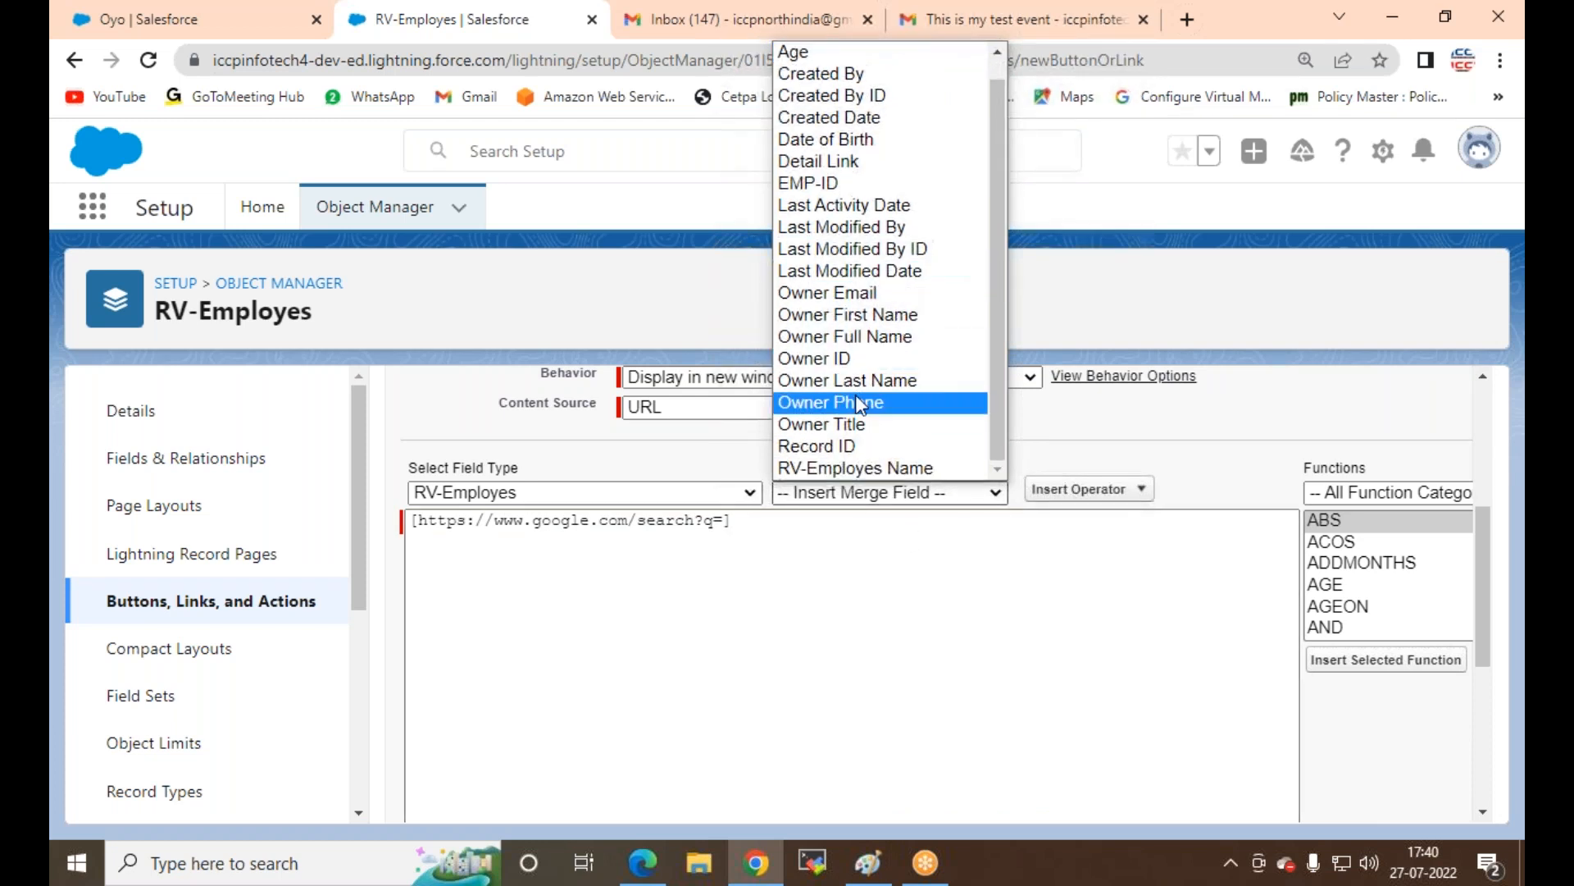
left_click(831, 468)
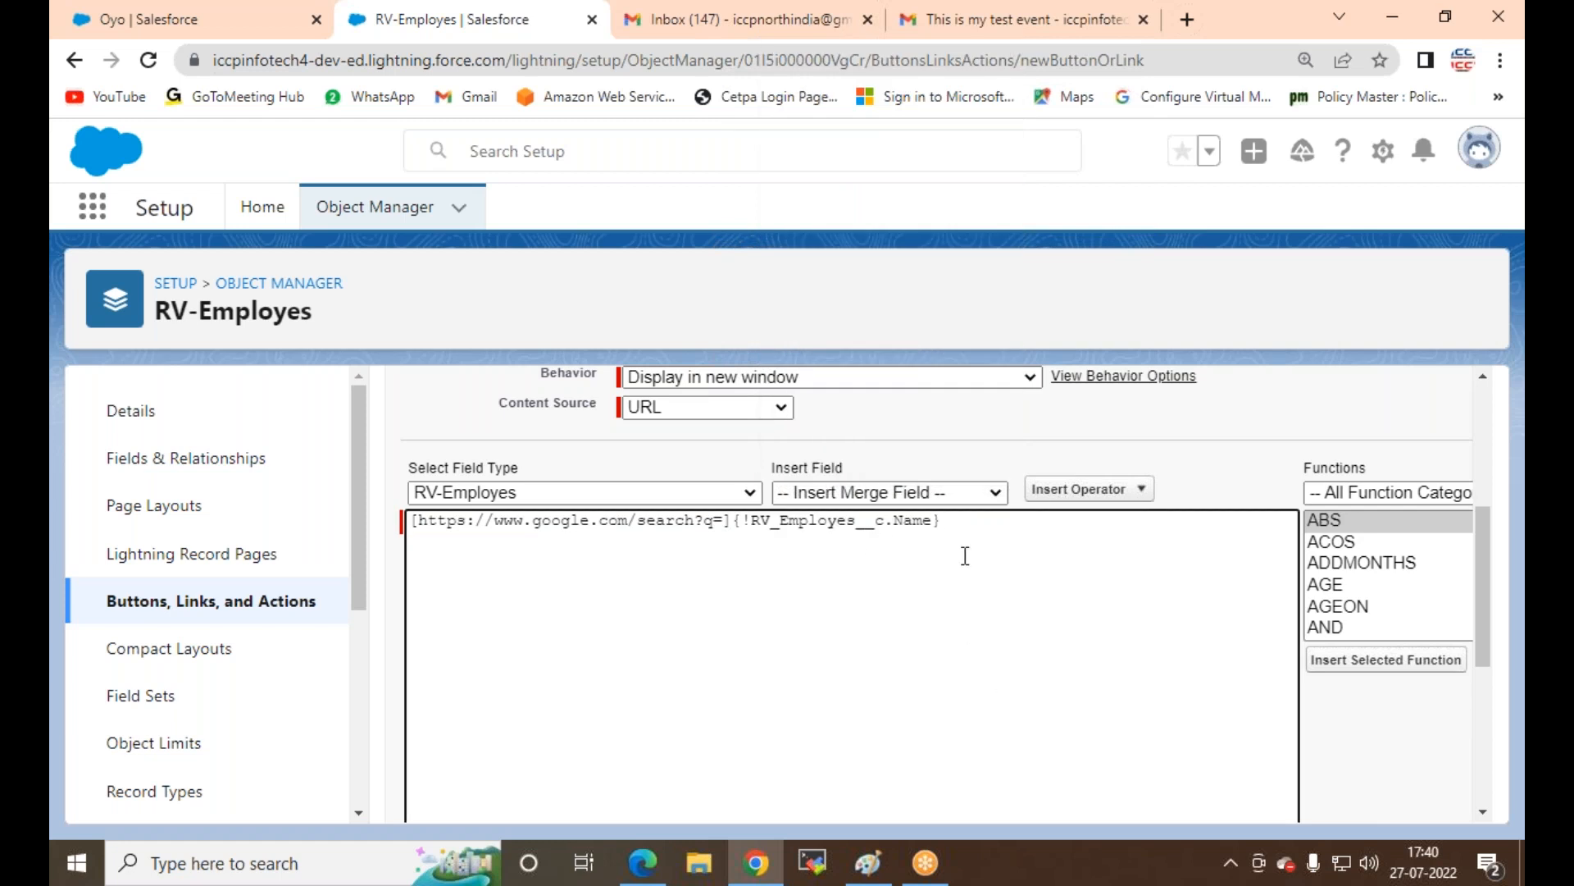
scroll(555, 654, "down", 5)
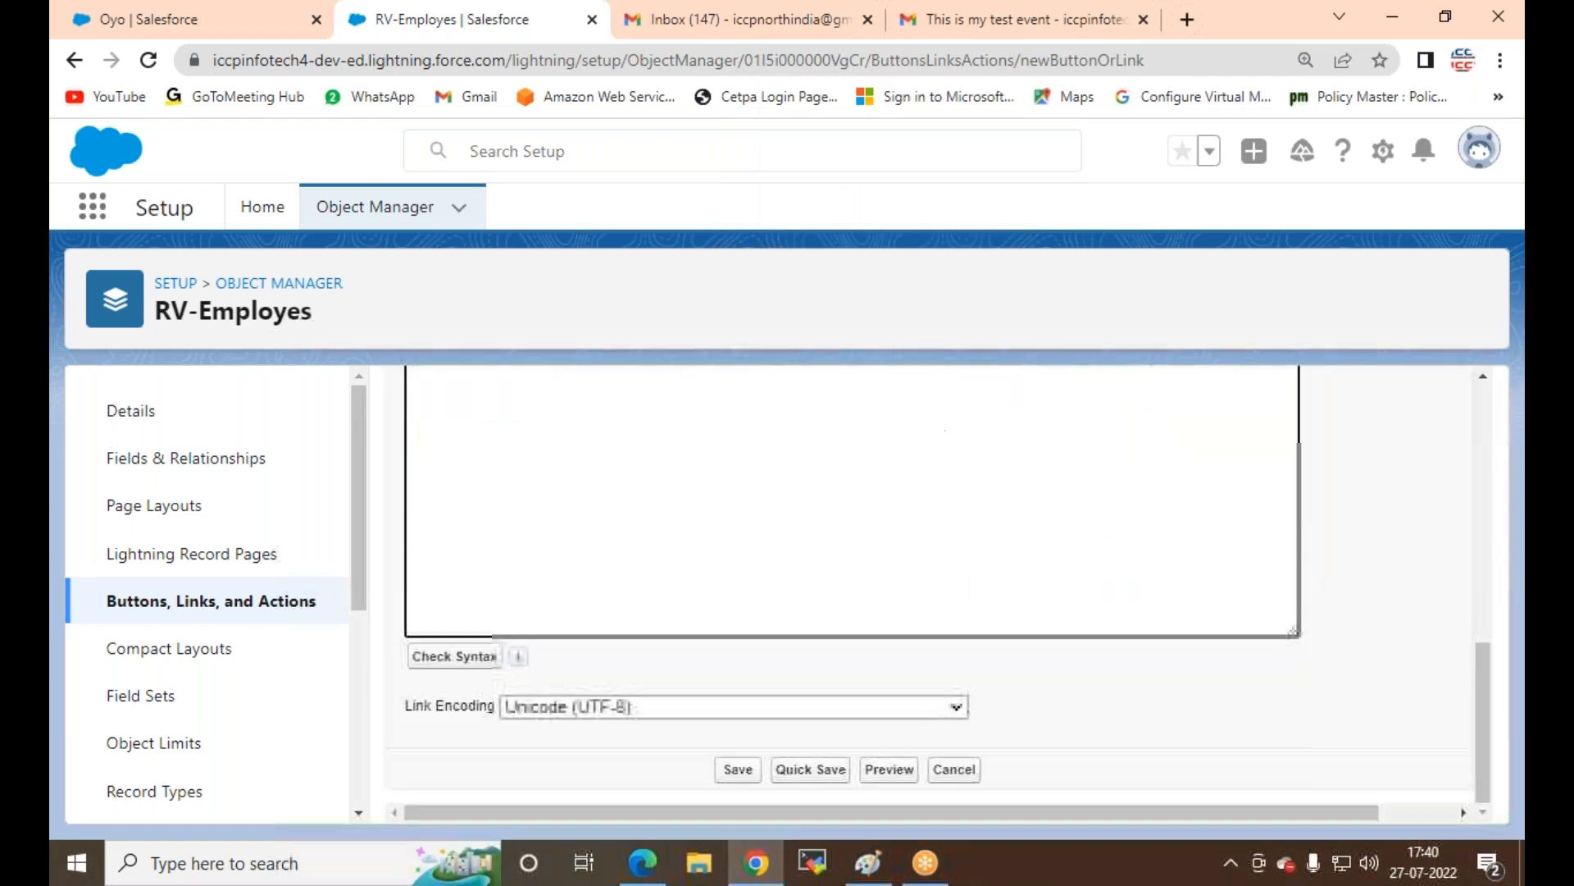
left_click(435, 660)
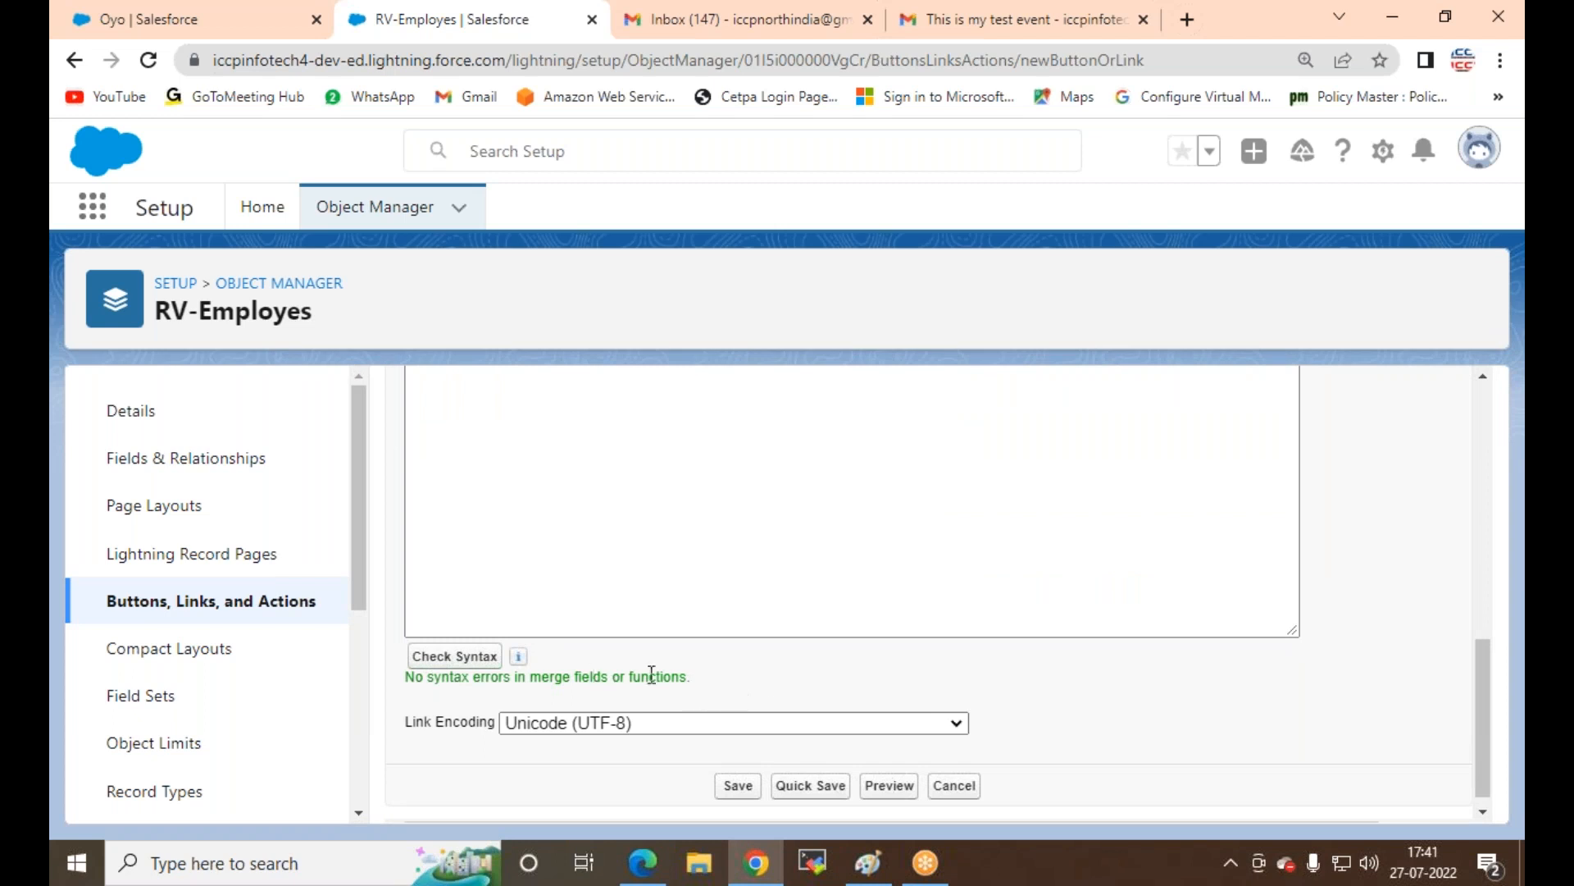
left_click(736, 789)
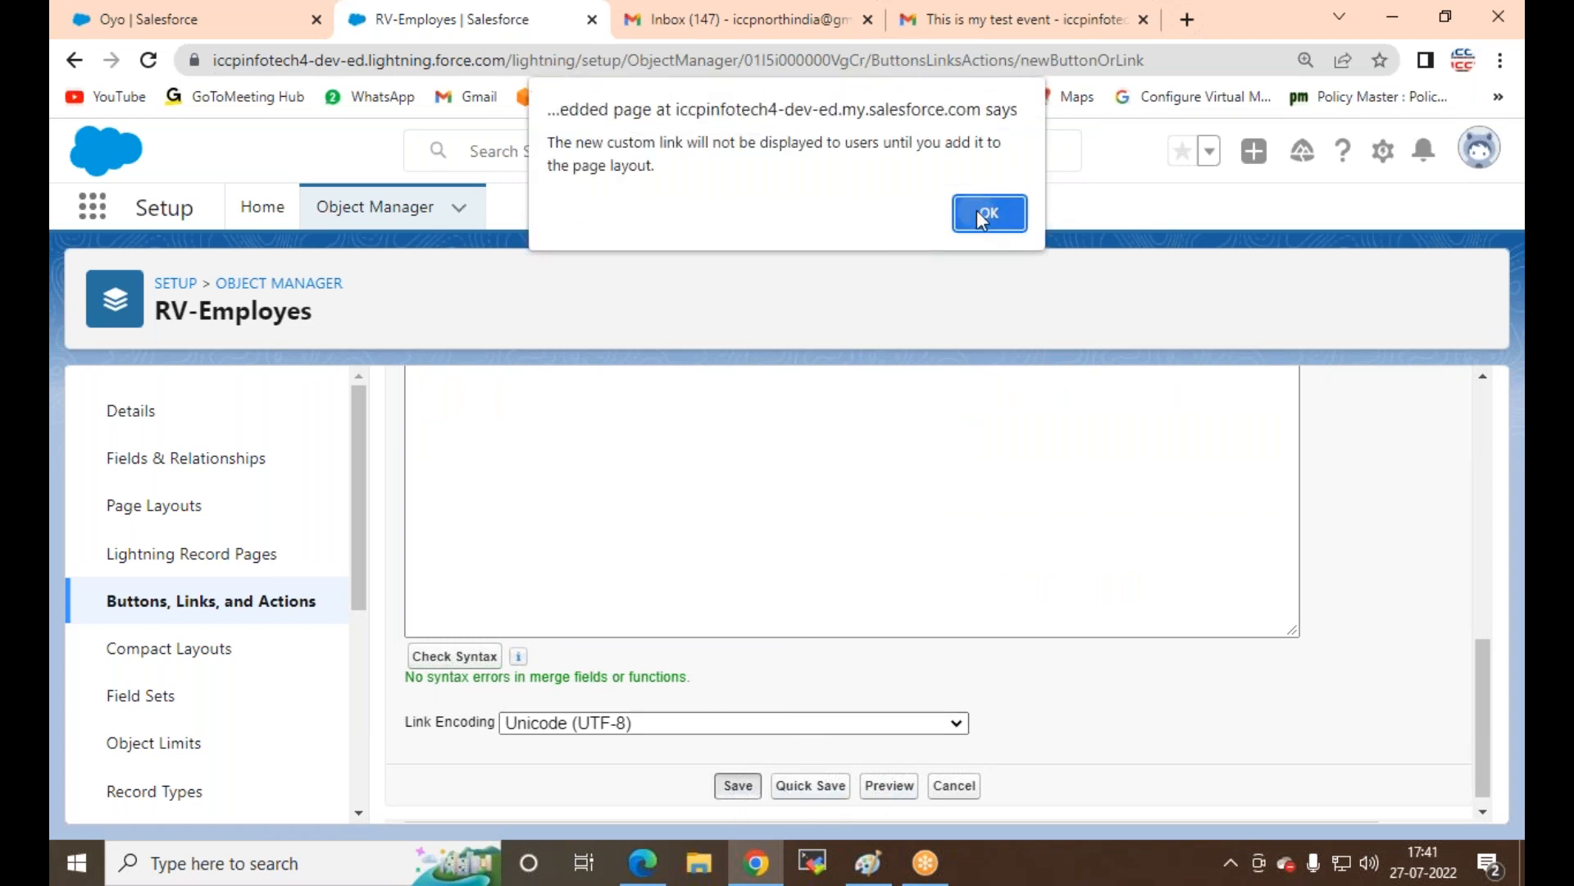
left_click(978, 211)
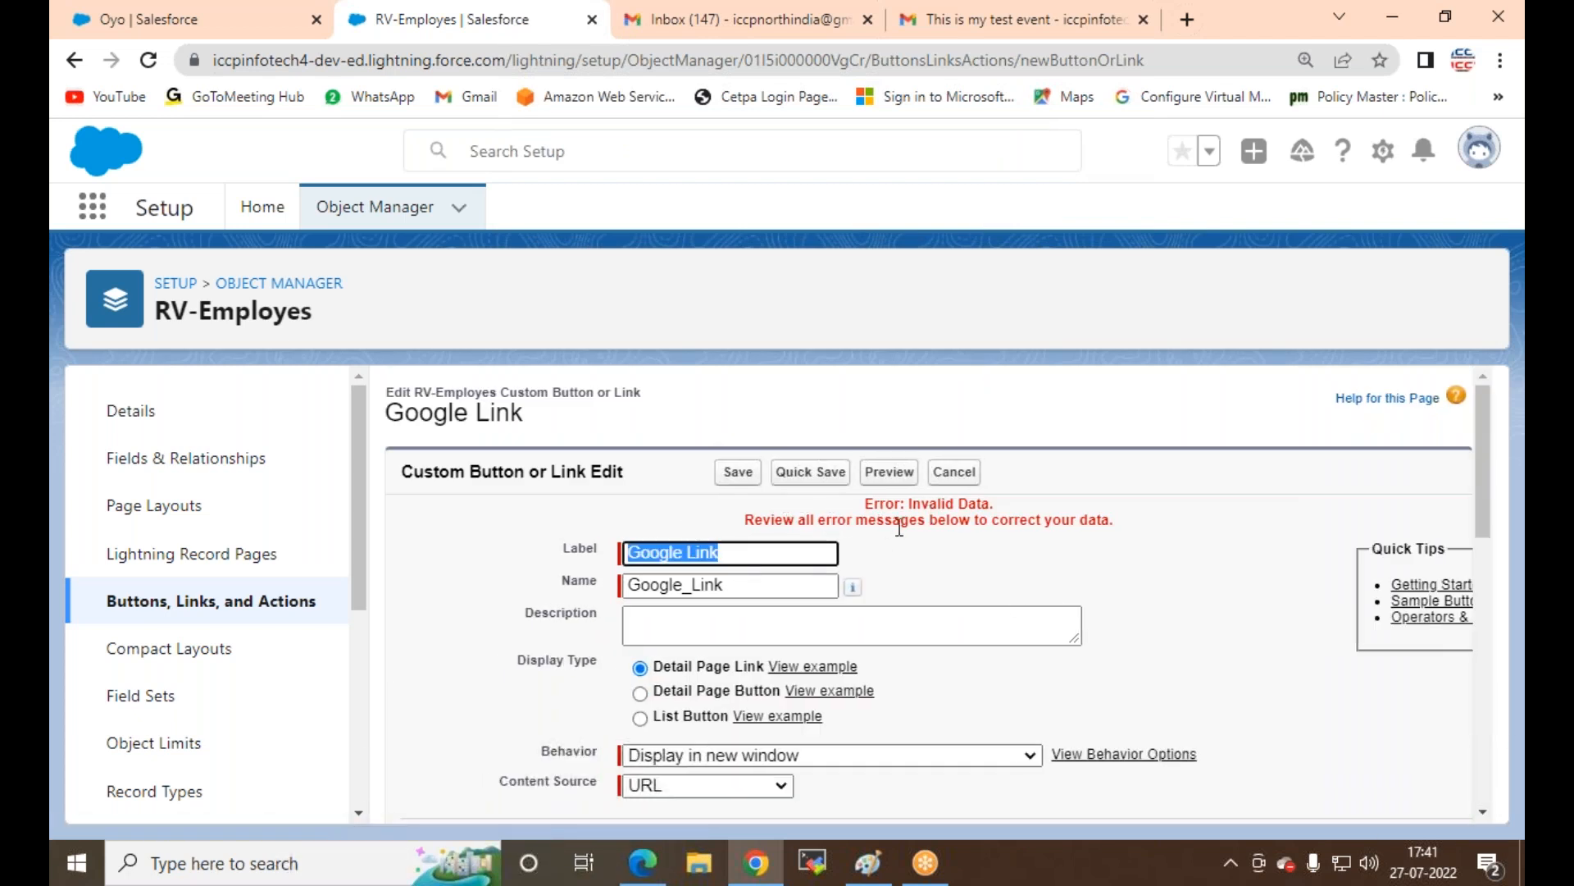
Step: Remove the stray brackets around the Google URL and save the link again
scroll(970, 560, "down", 4)
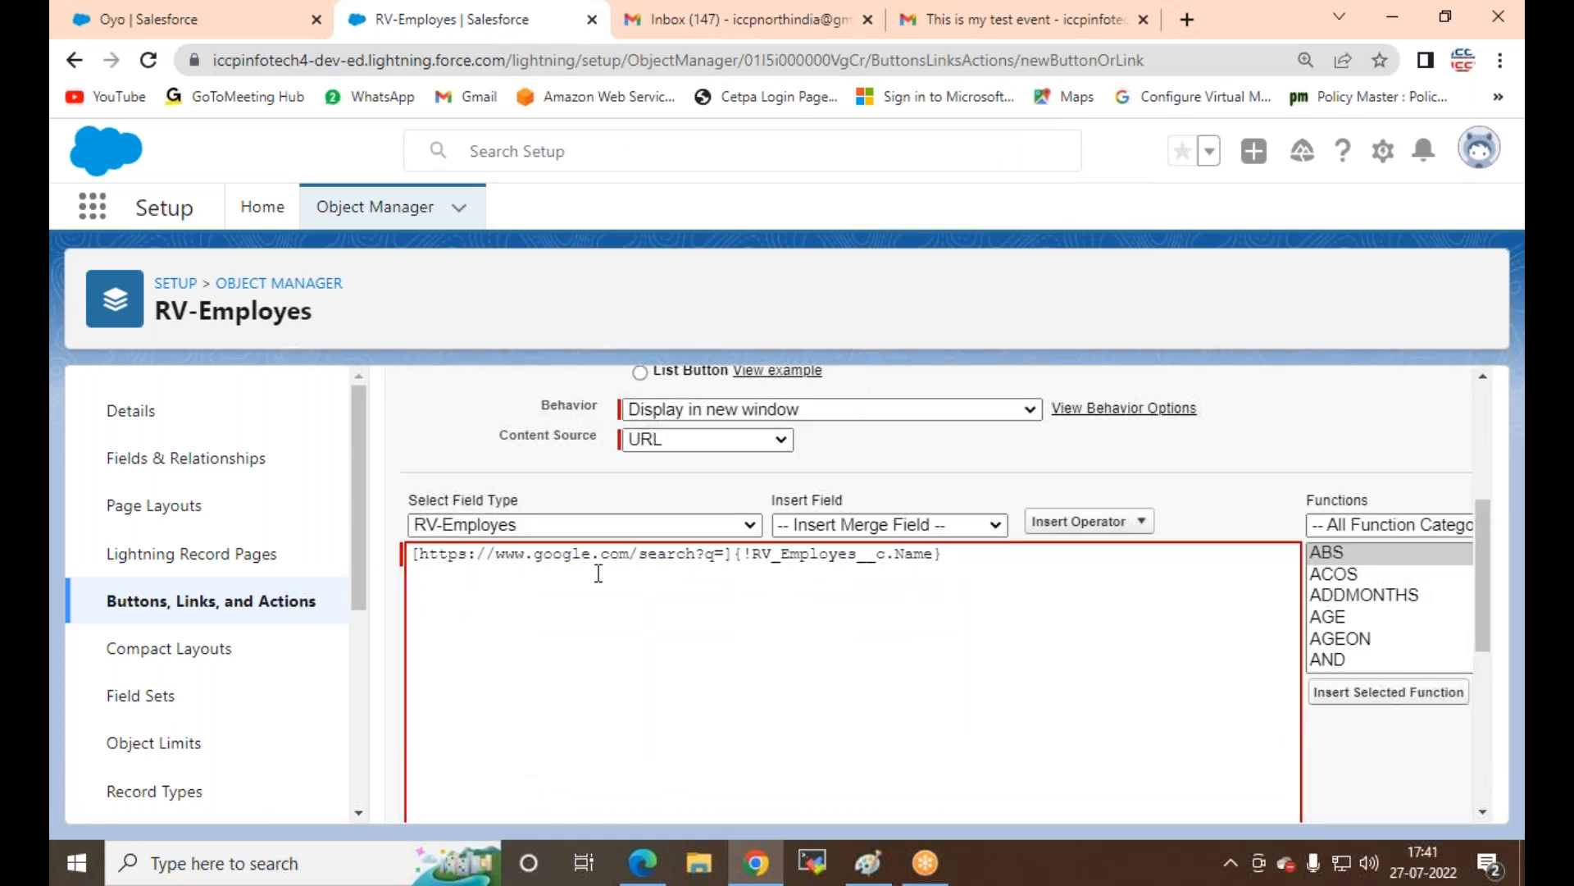
scroll(710, 619, "down", 1)
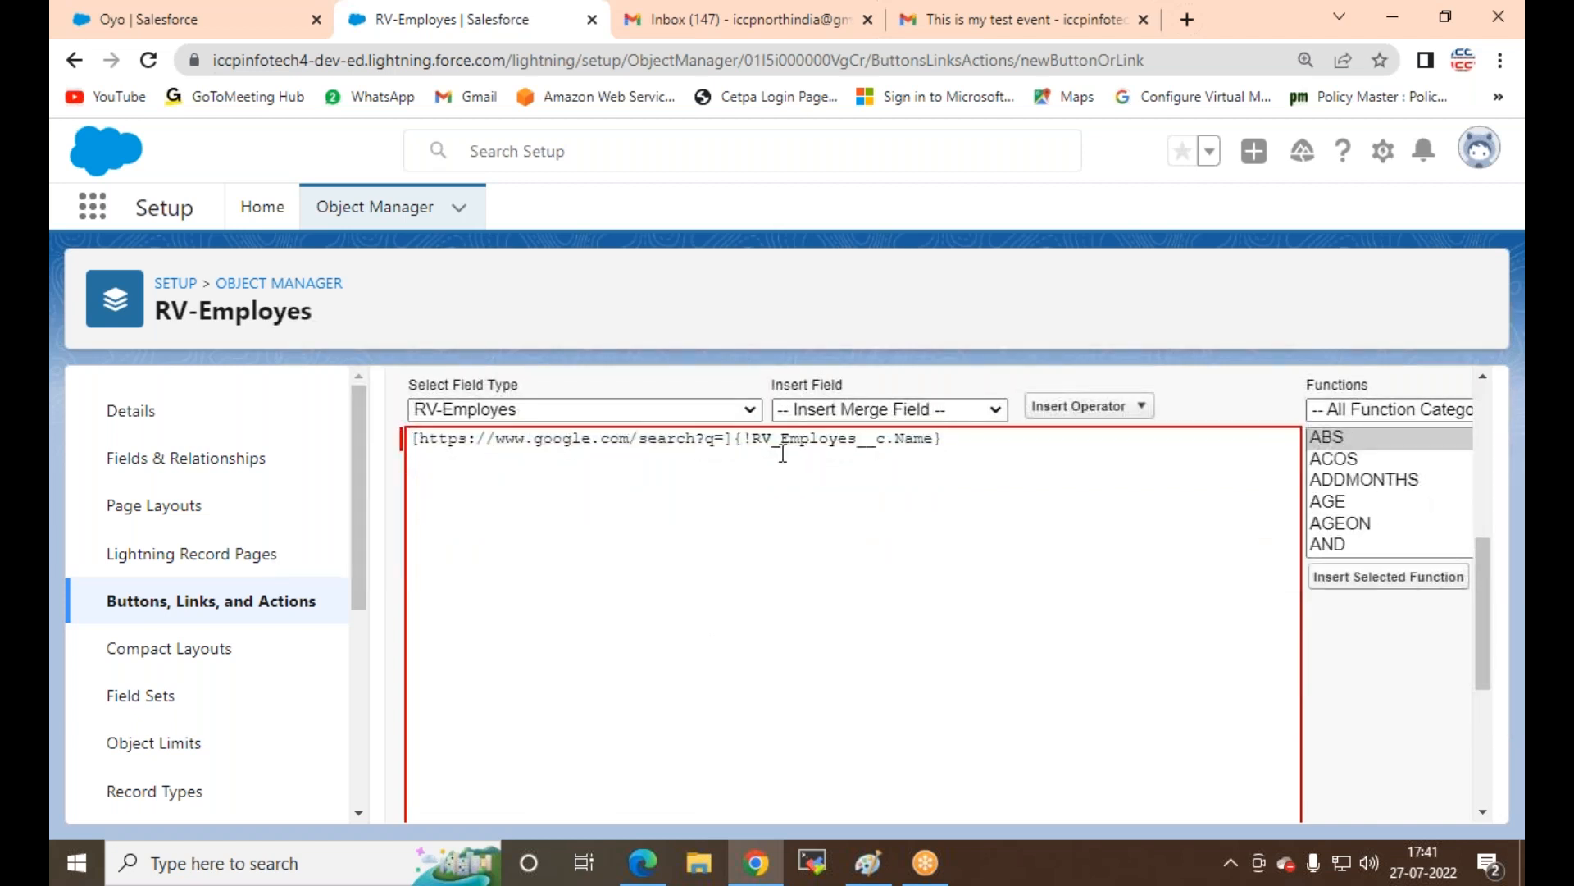
left_click(733, 440)
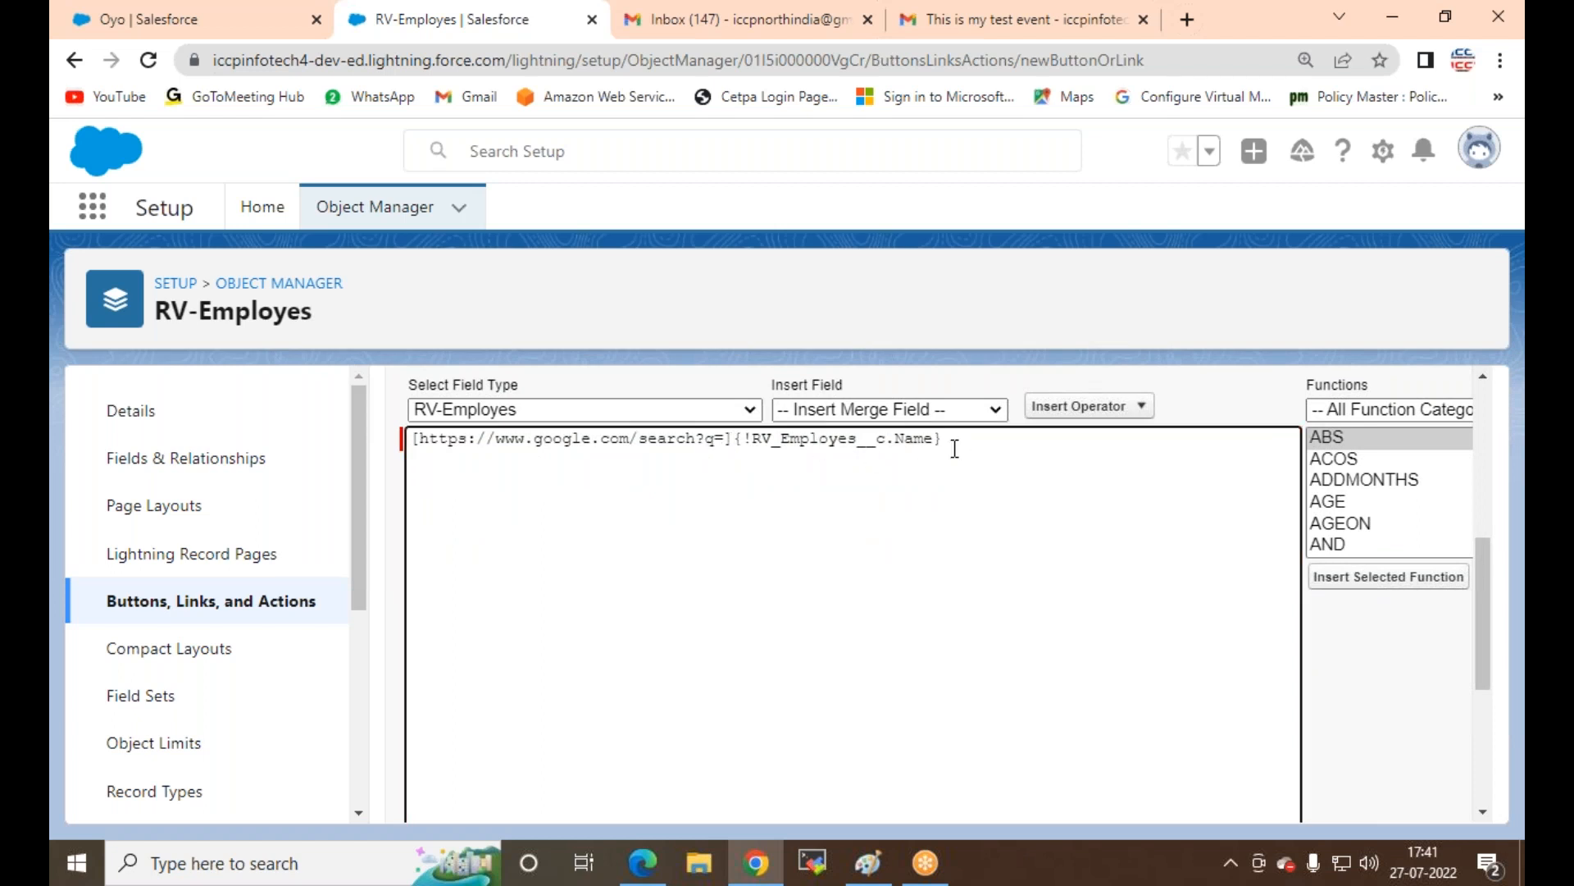
key("BackSpace")
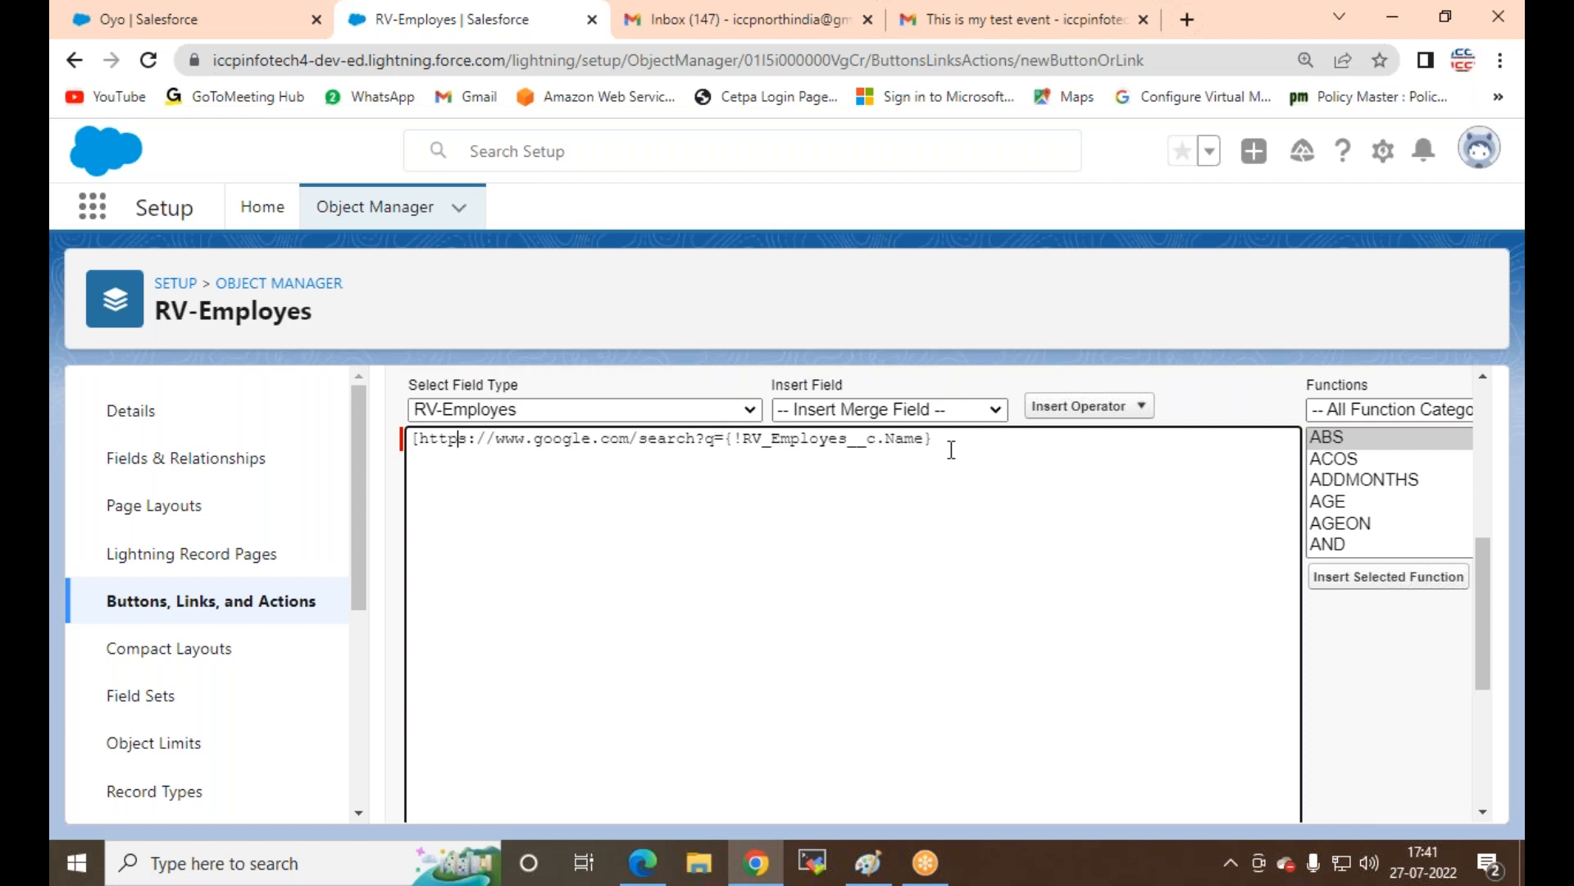
key("BackSpace")
scroll(971, 443, "down", 5)
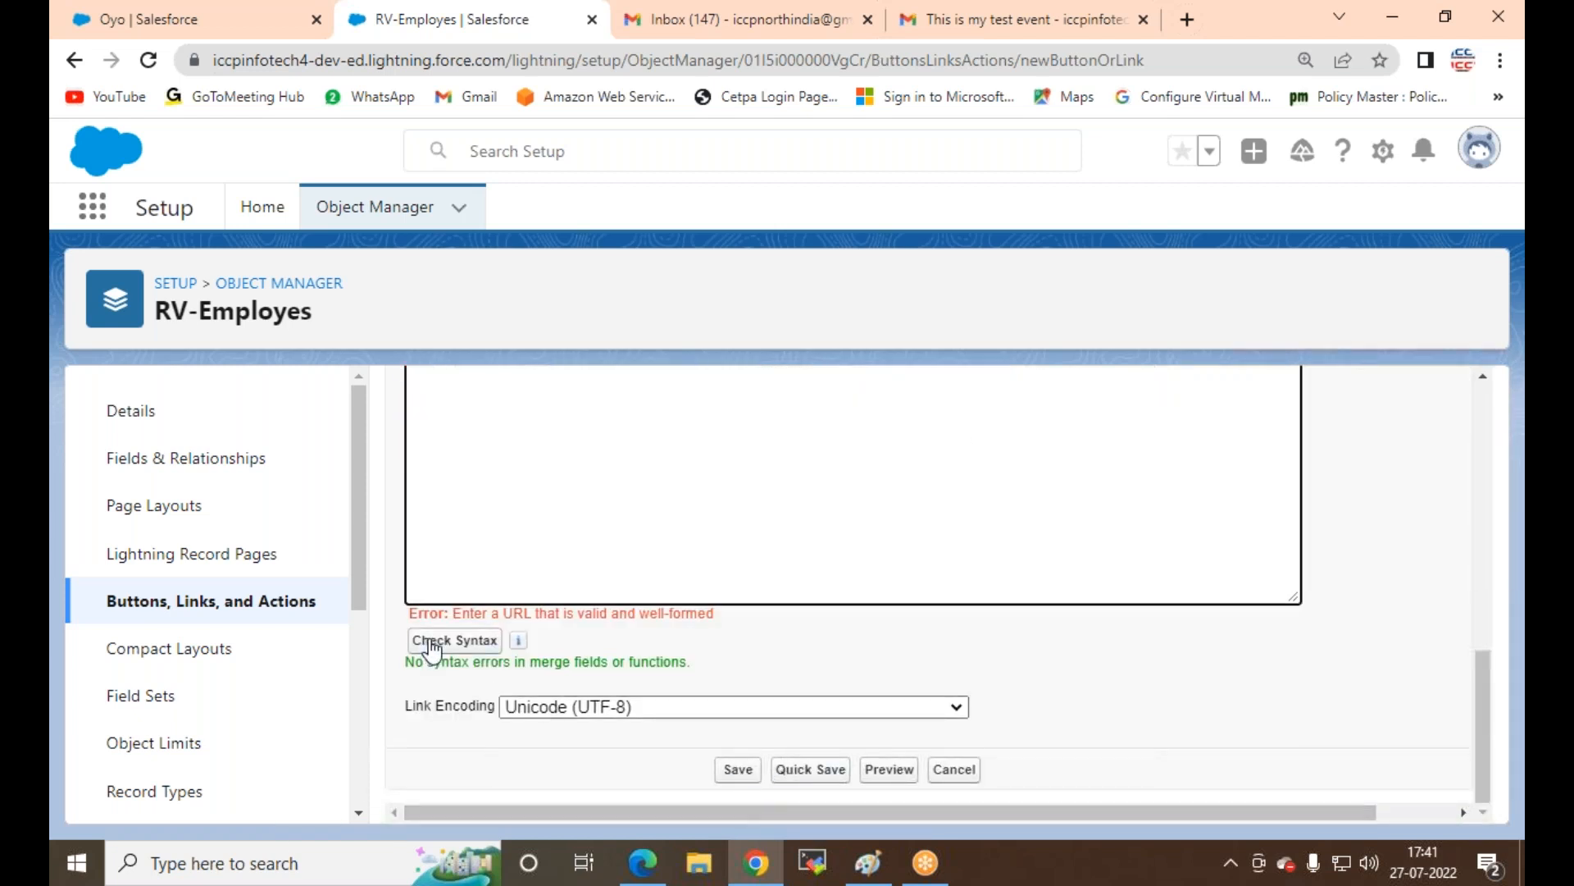
left_click(738, 771)
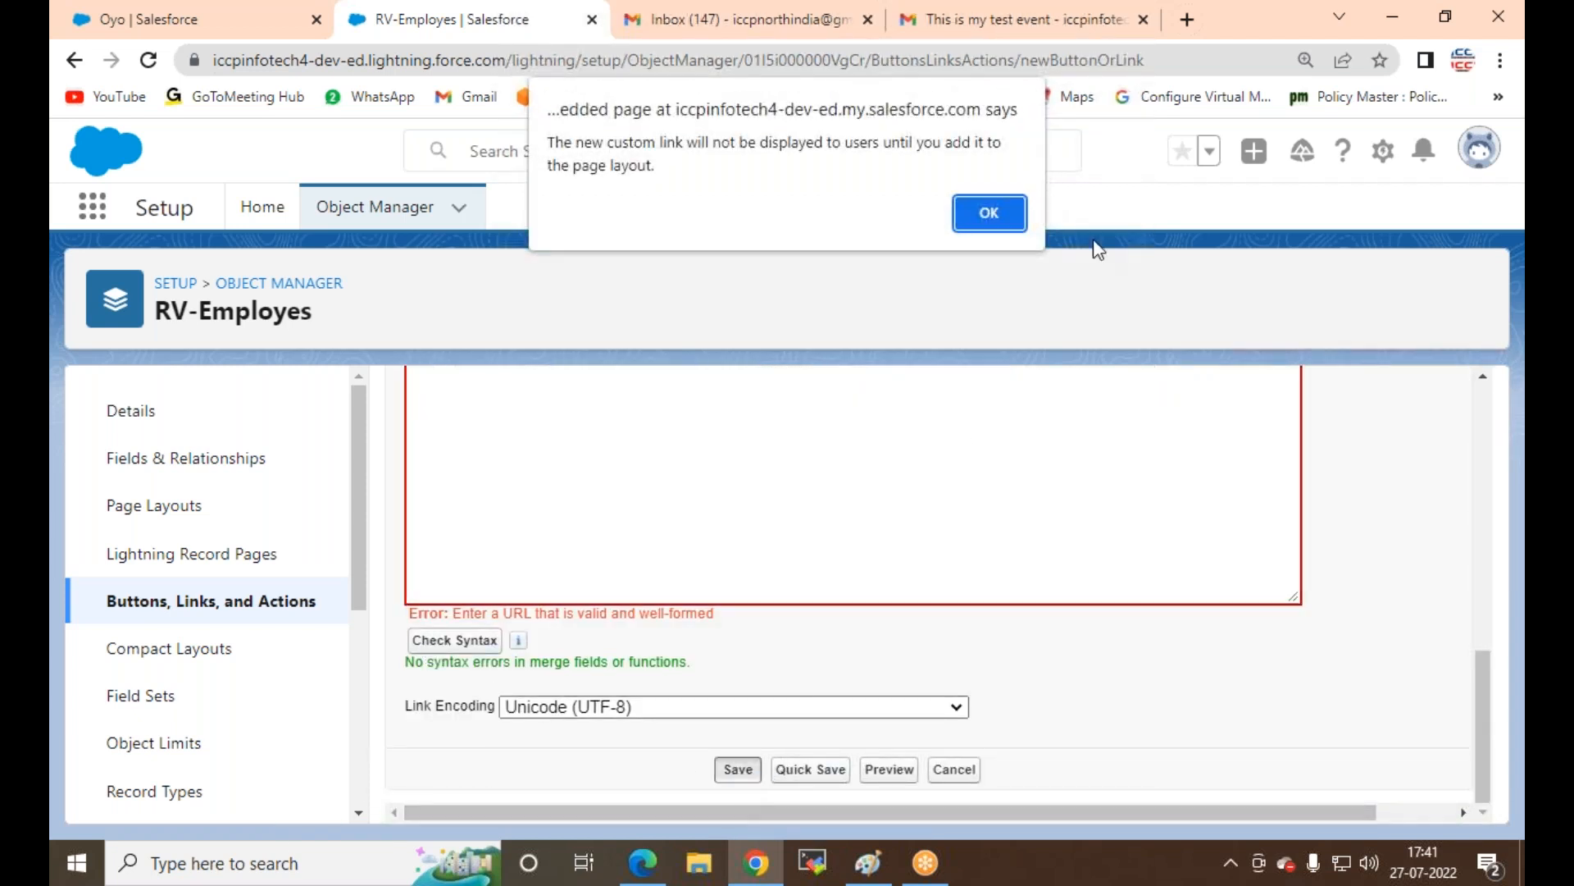
left_click(997, 223)
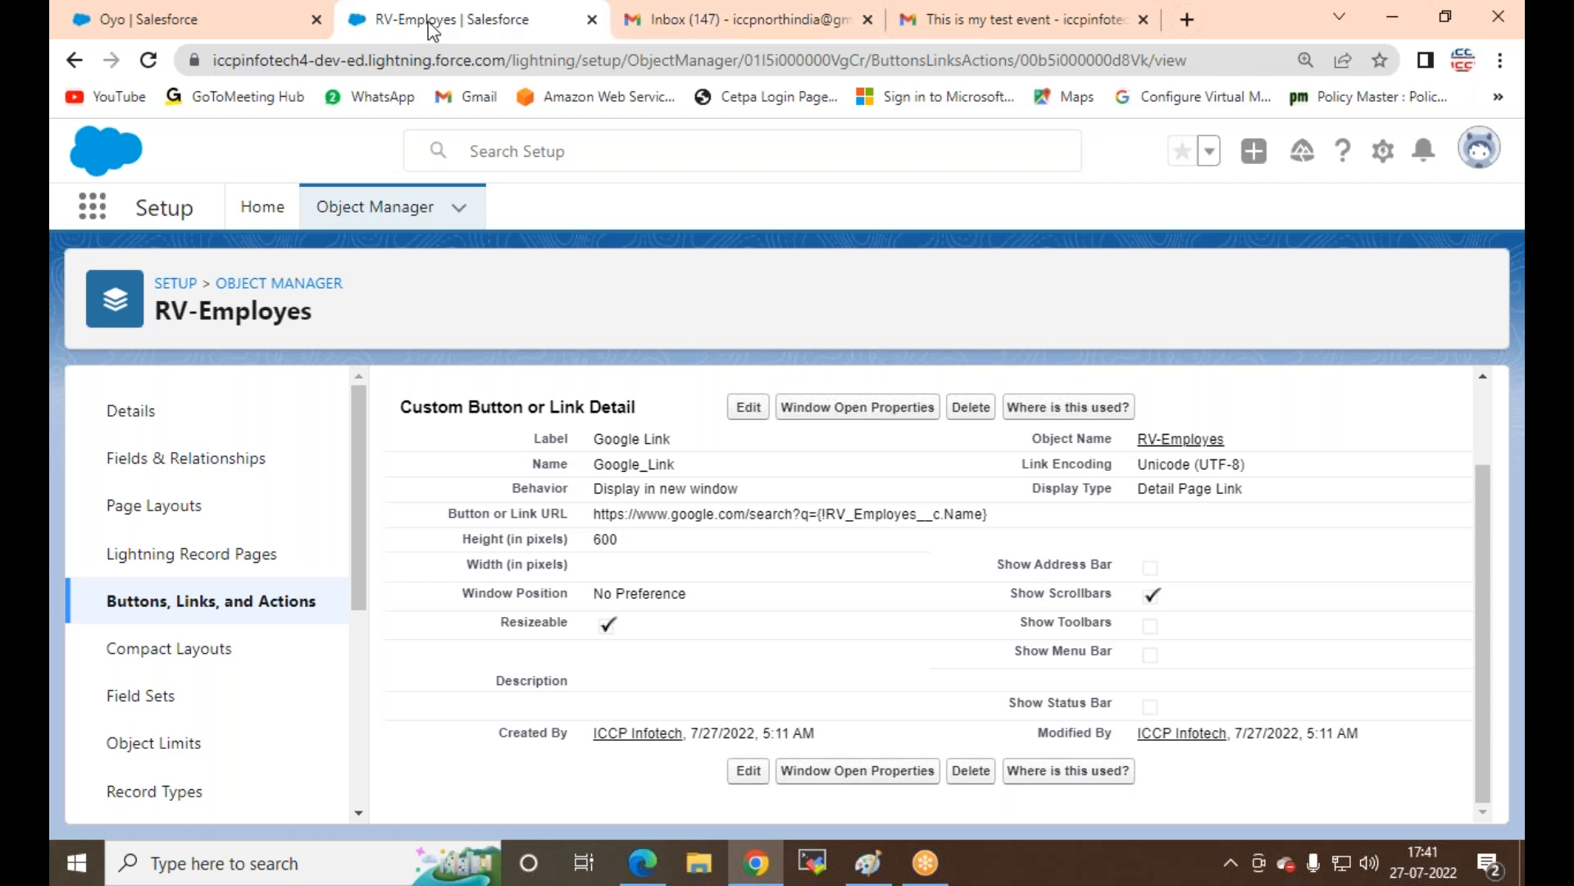
Step: Reload the Oyo page, open an RV-Employes record and refresh it twice, then go to RVLogin
left_click(233, 10)
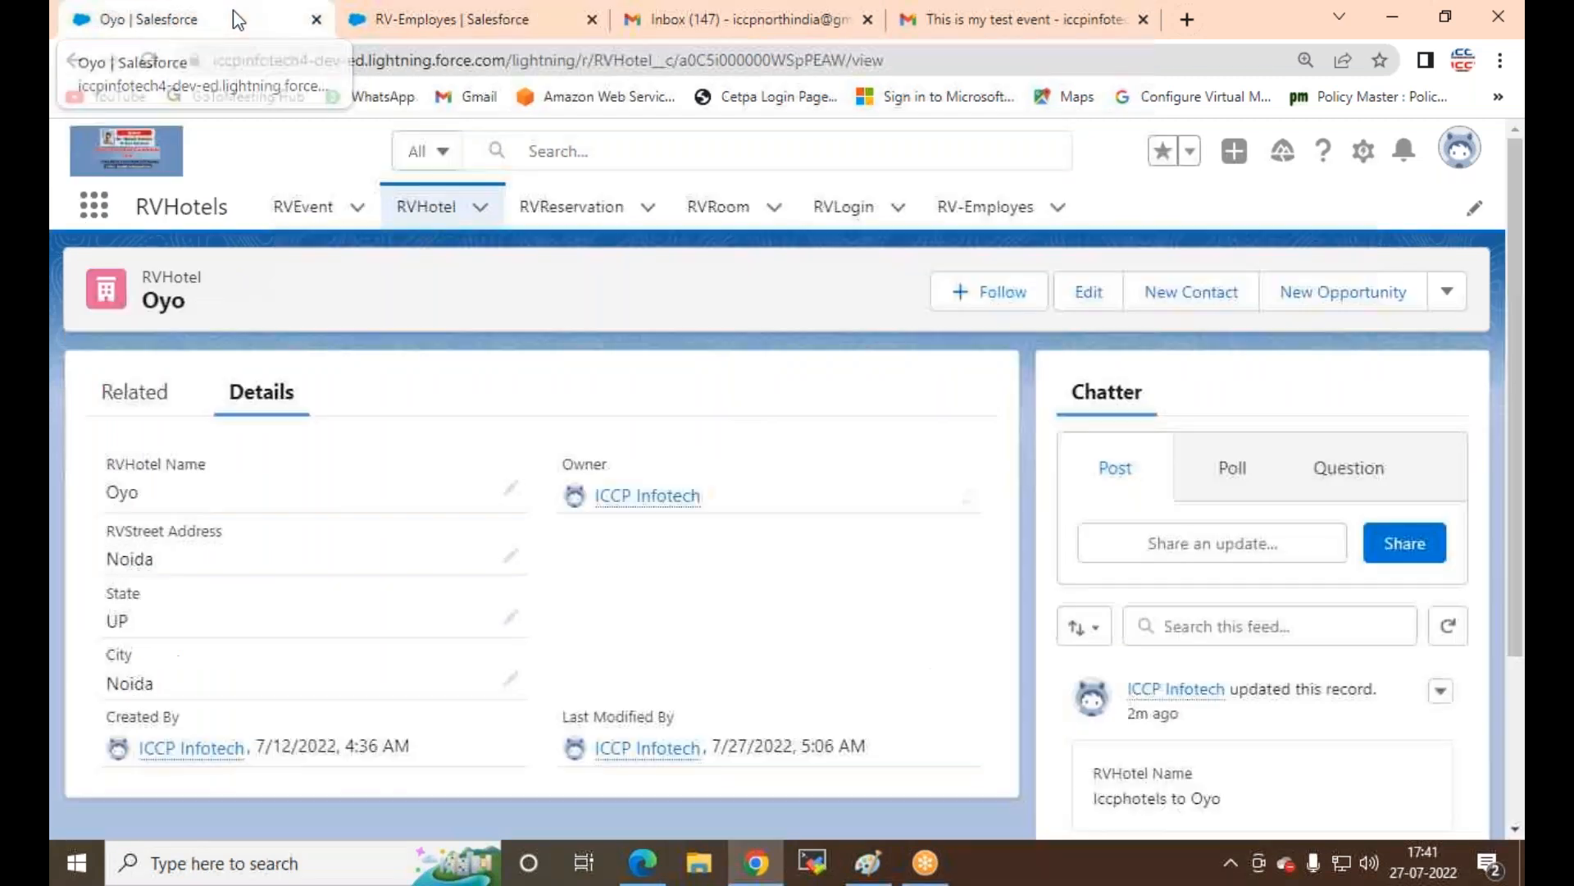
left_click(148, 60)
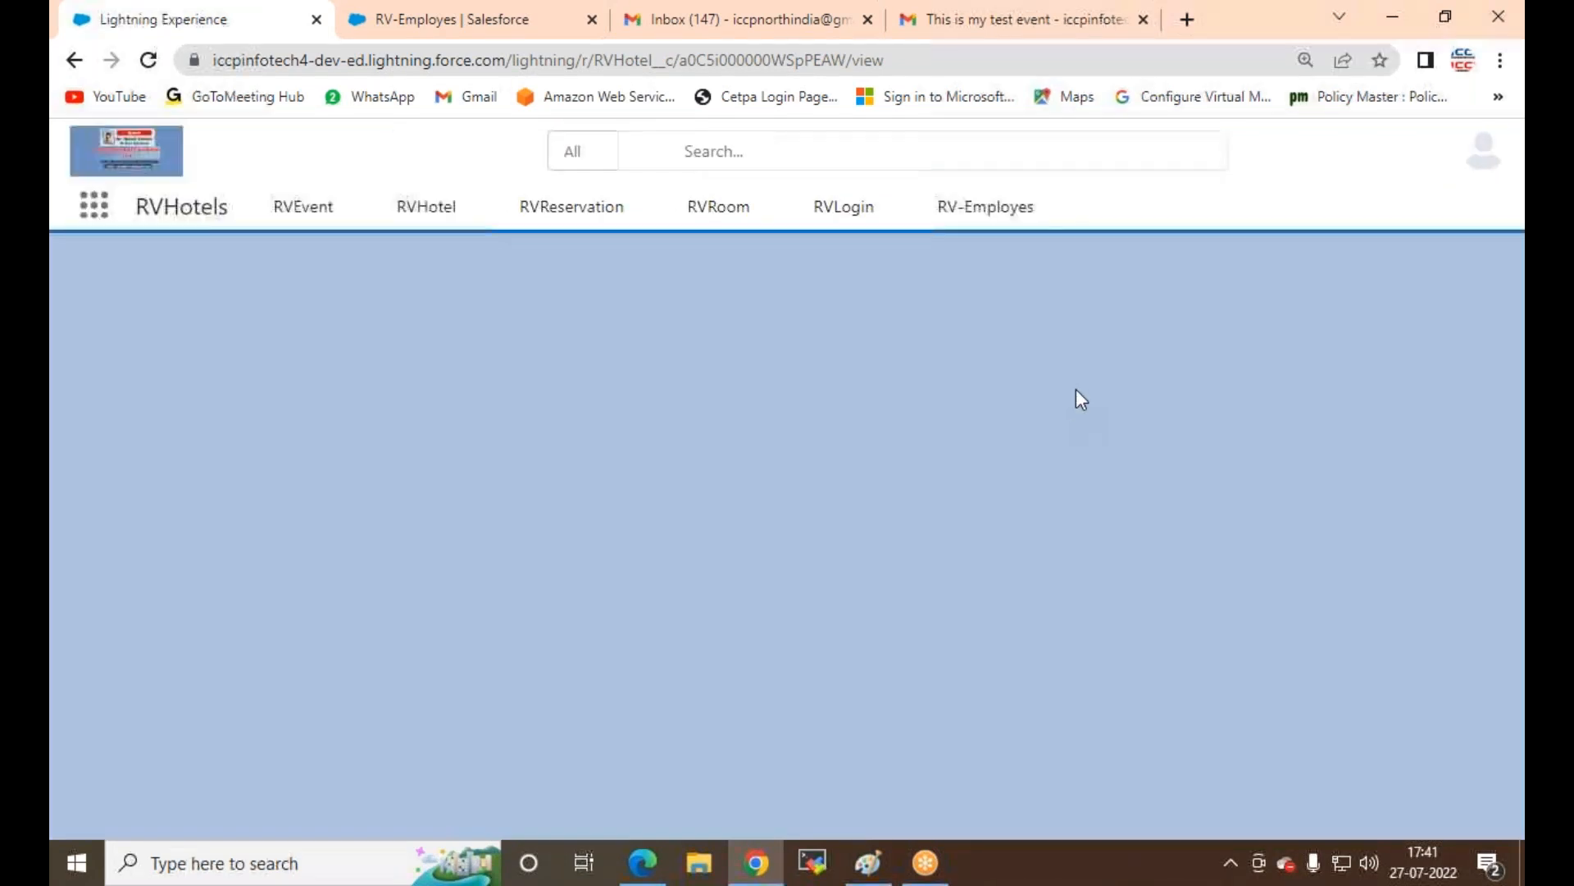
left_click(964, 212)
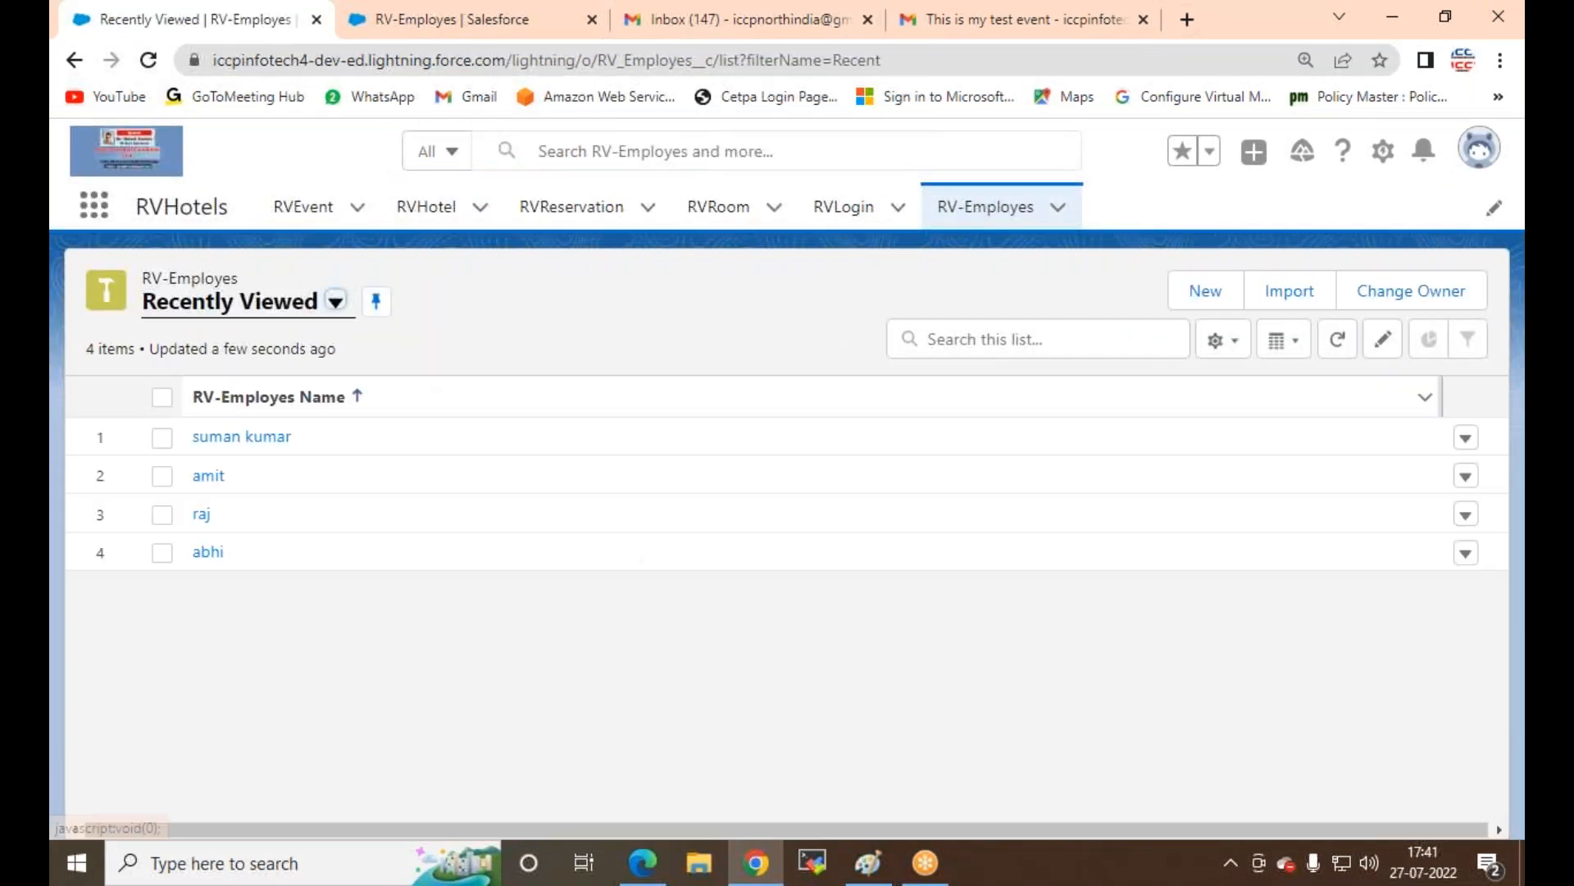
left_click(208, 478)
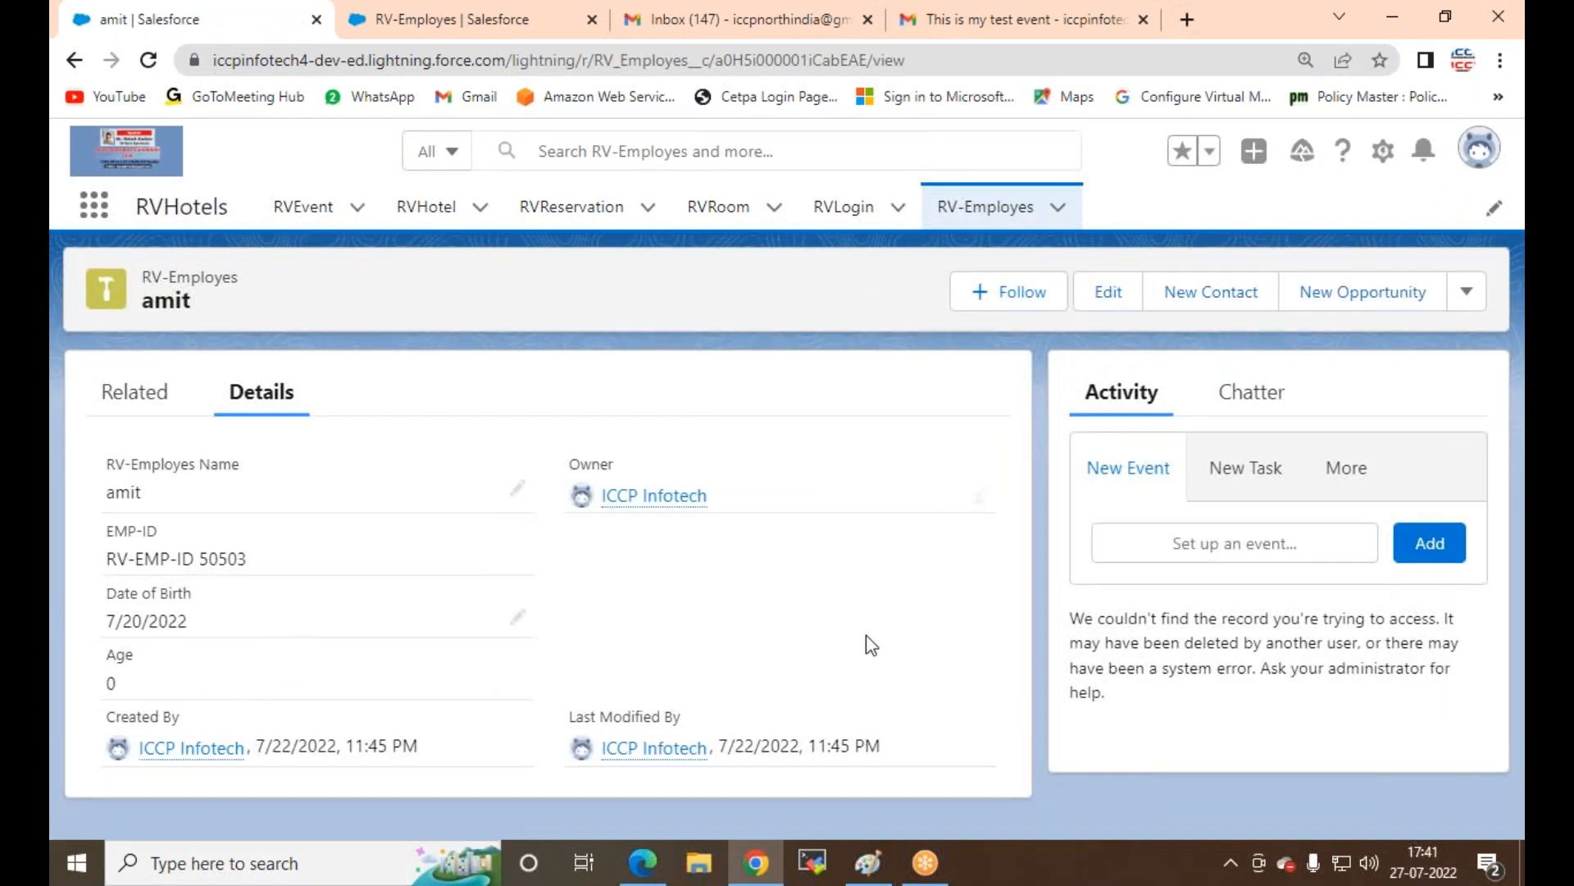
left_click(150, 60)
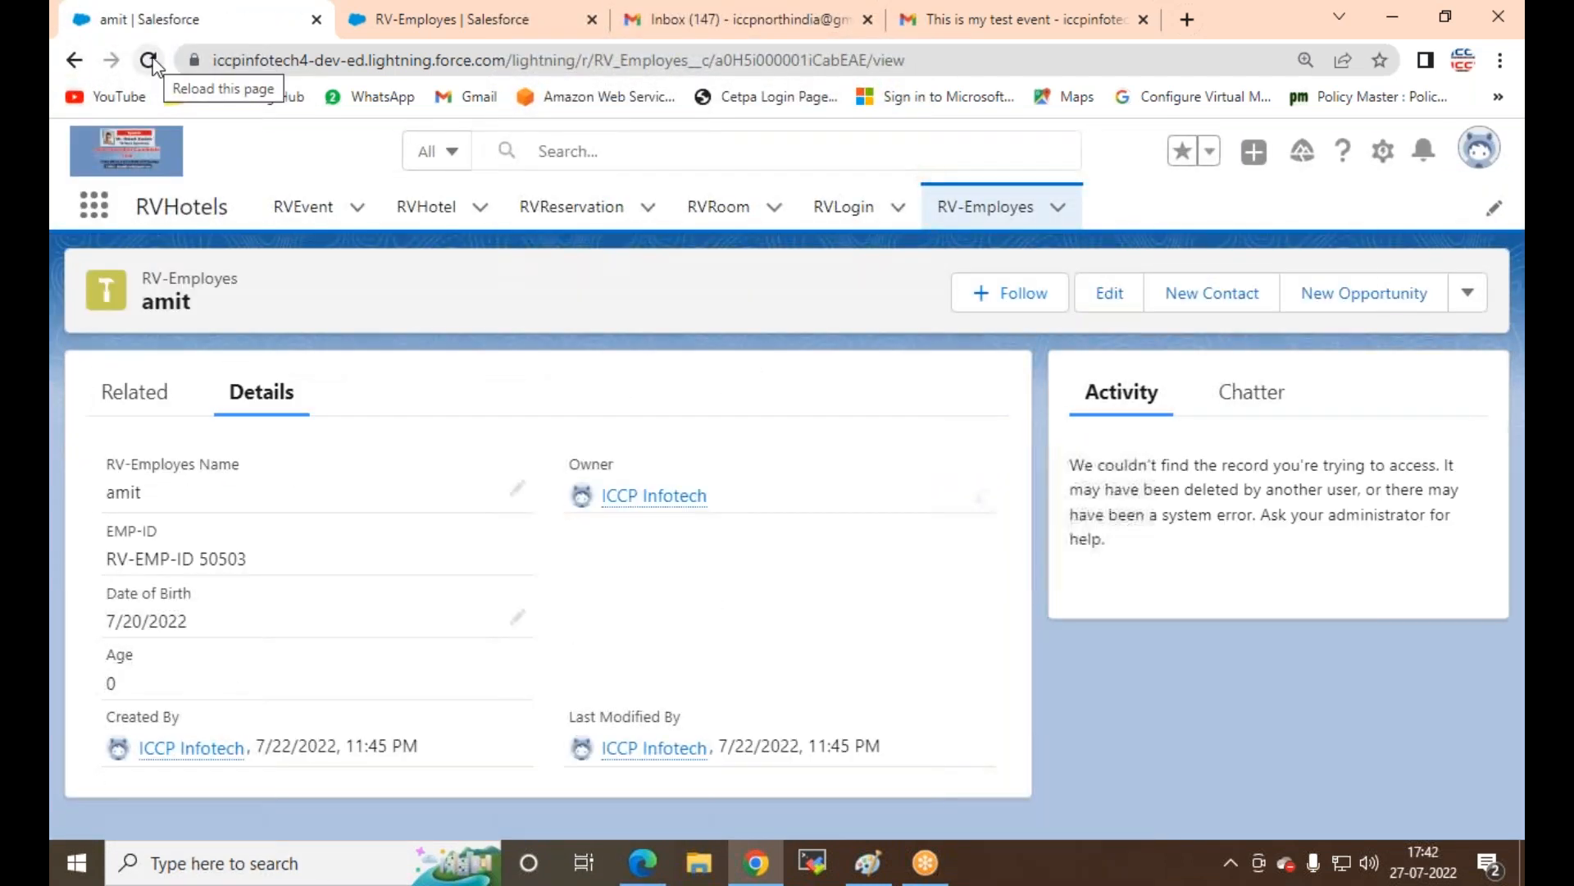
left_click(149, 61)
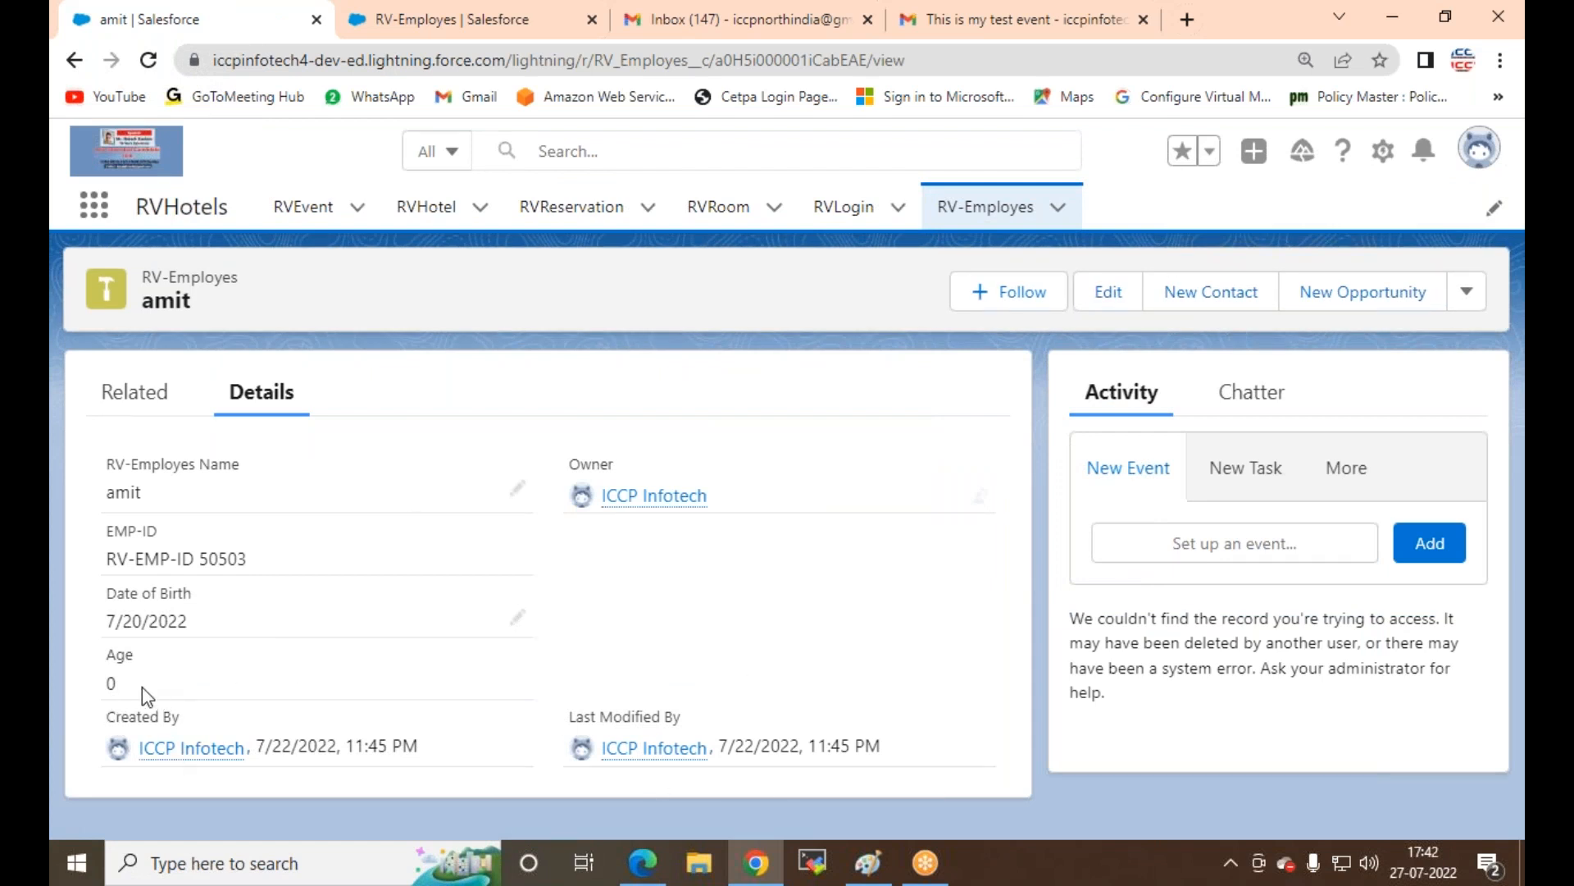
left_click(825, 211)
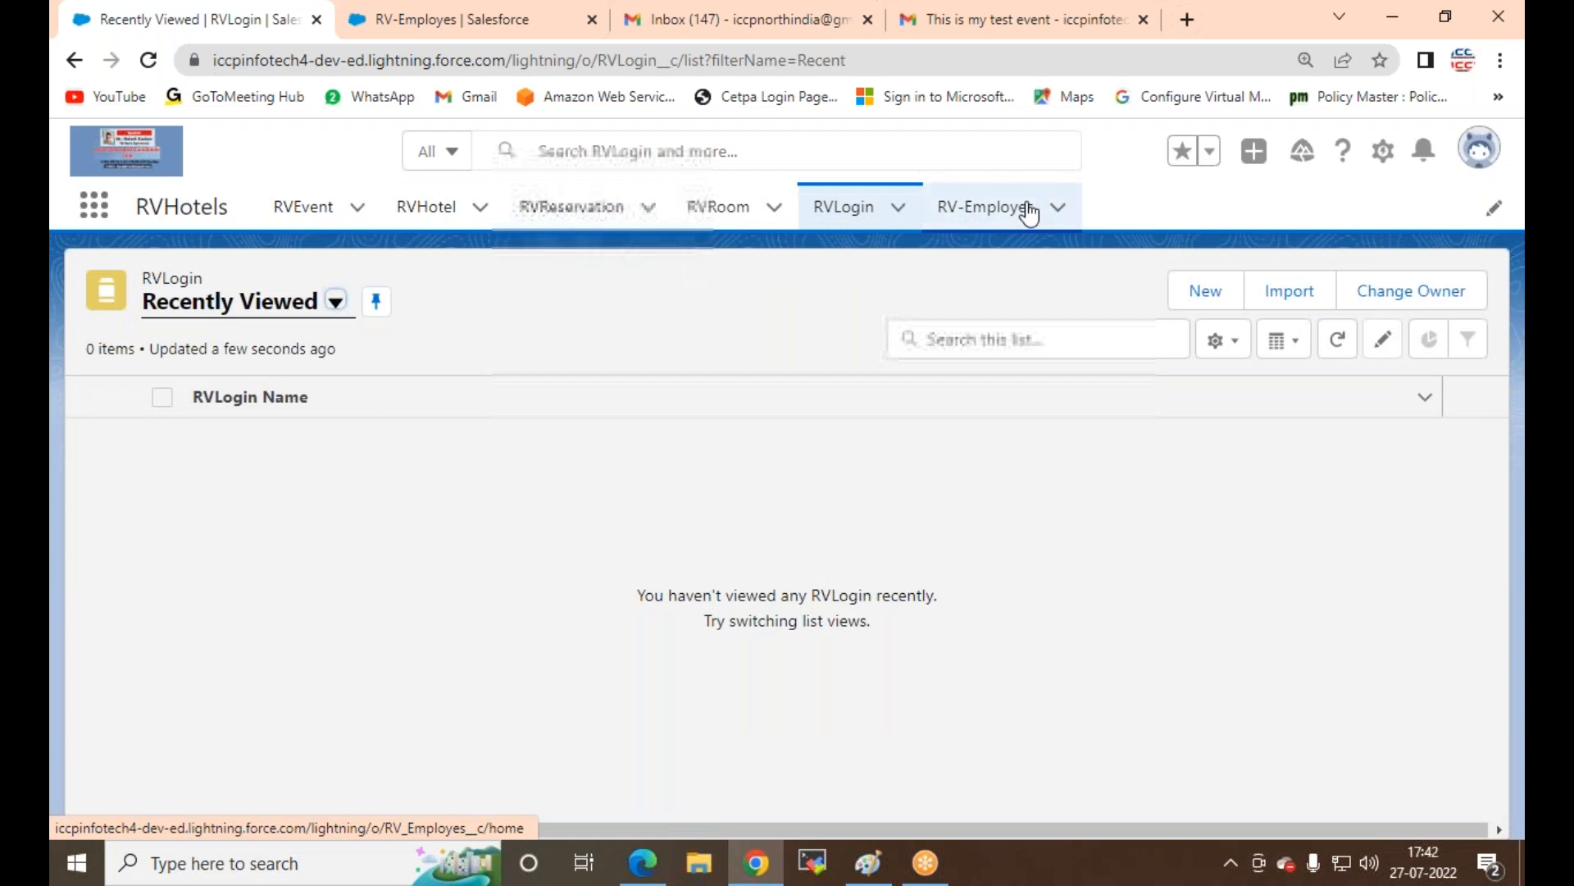
Step: Open an employee from the All RV-Employes list view and reload its record page twice
left_click(1026, 210)
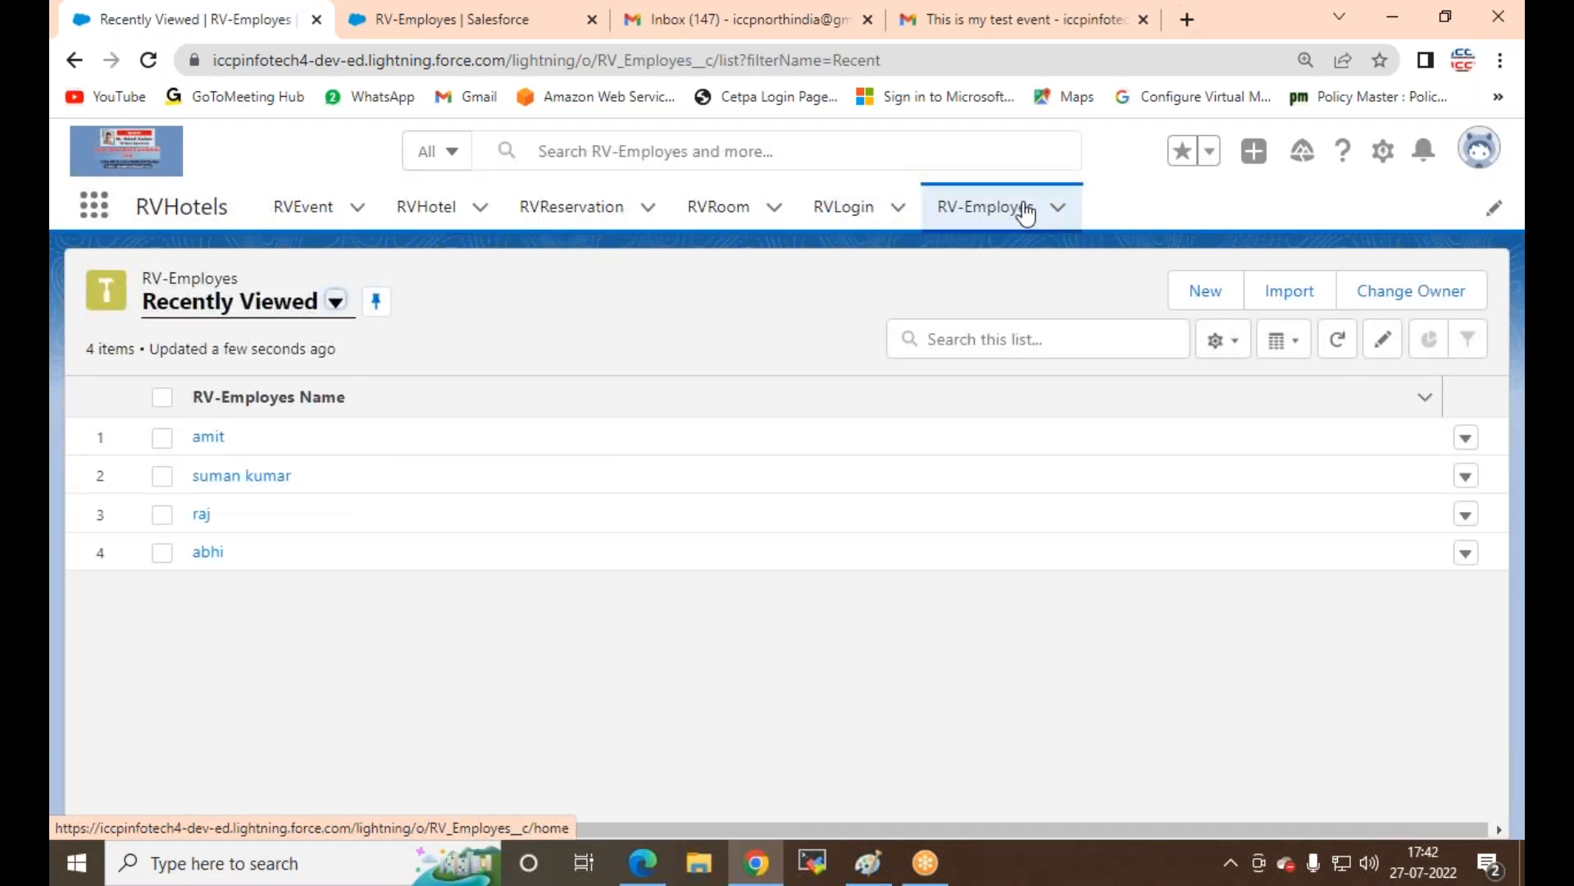
left_click(336, 302)
left_click(200, 389)
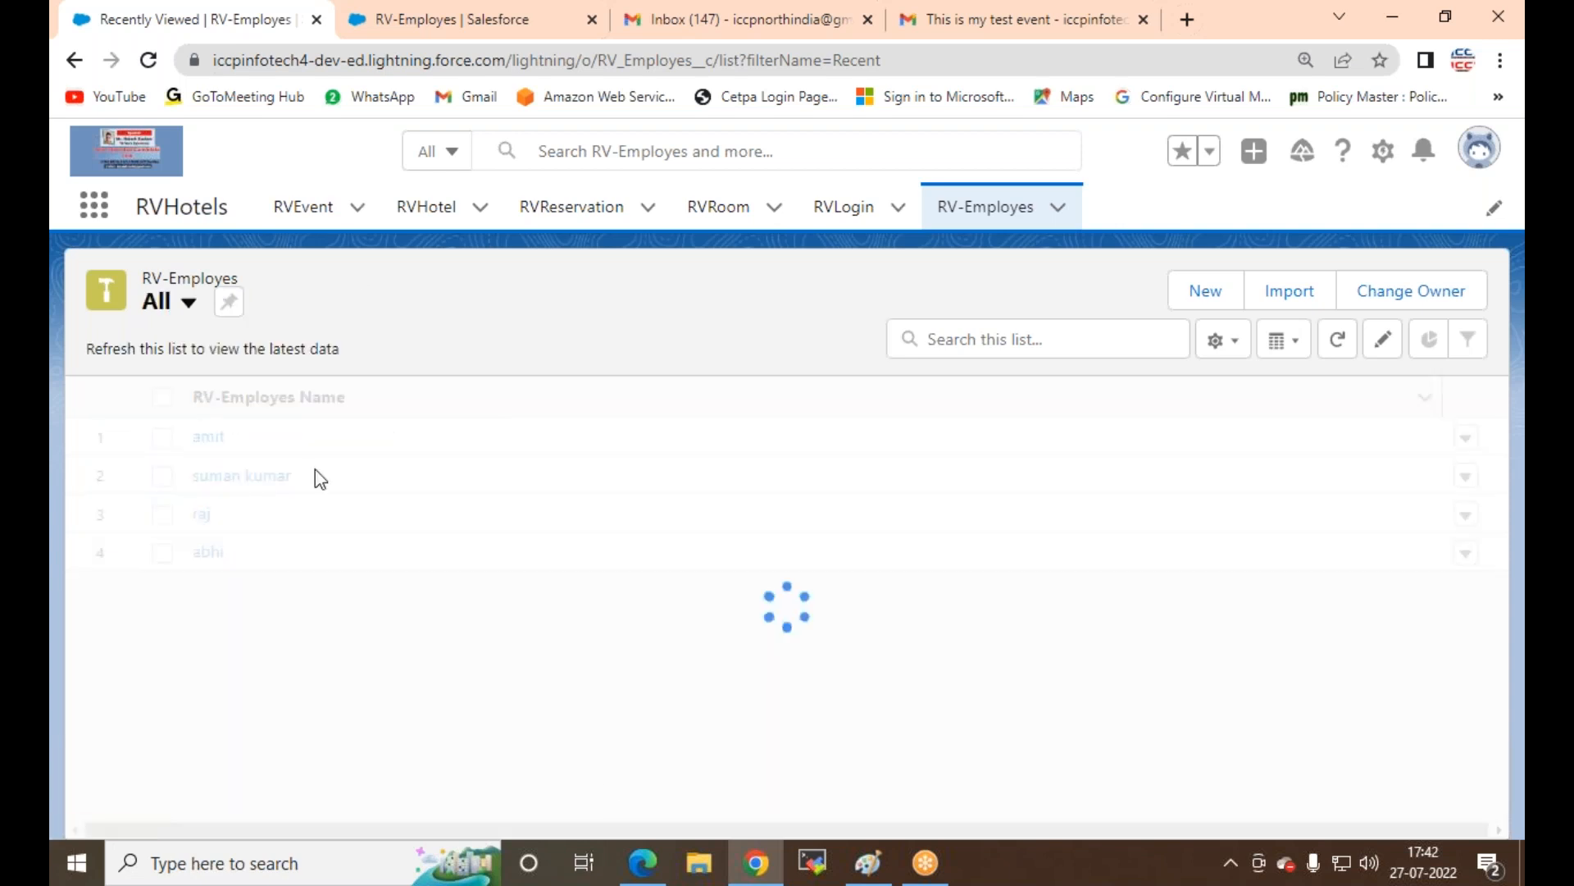
mouse_move(755, 862)
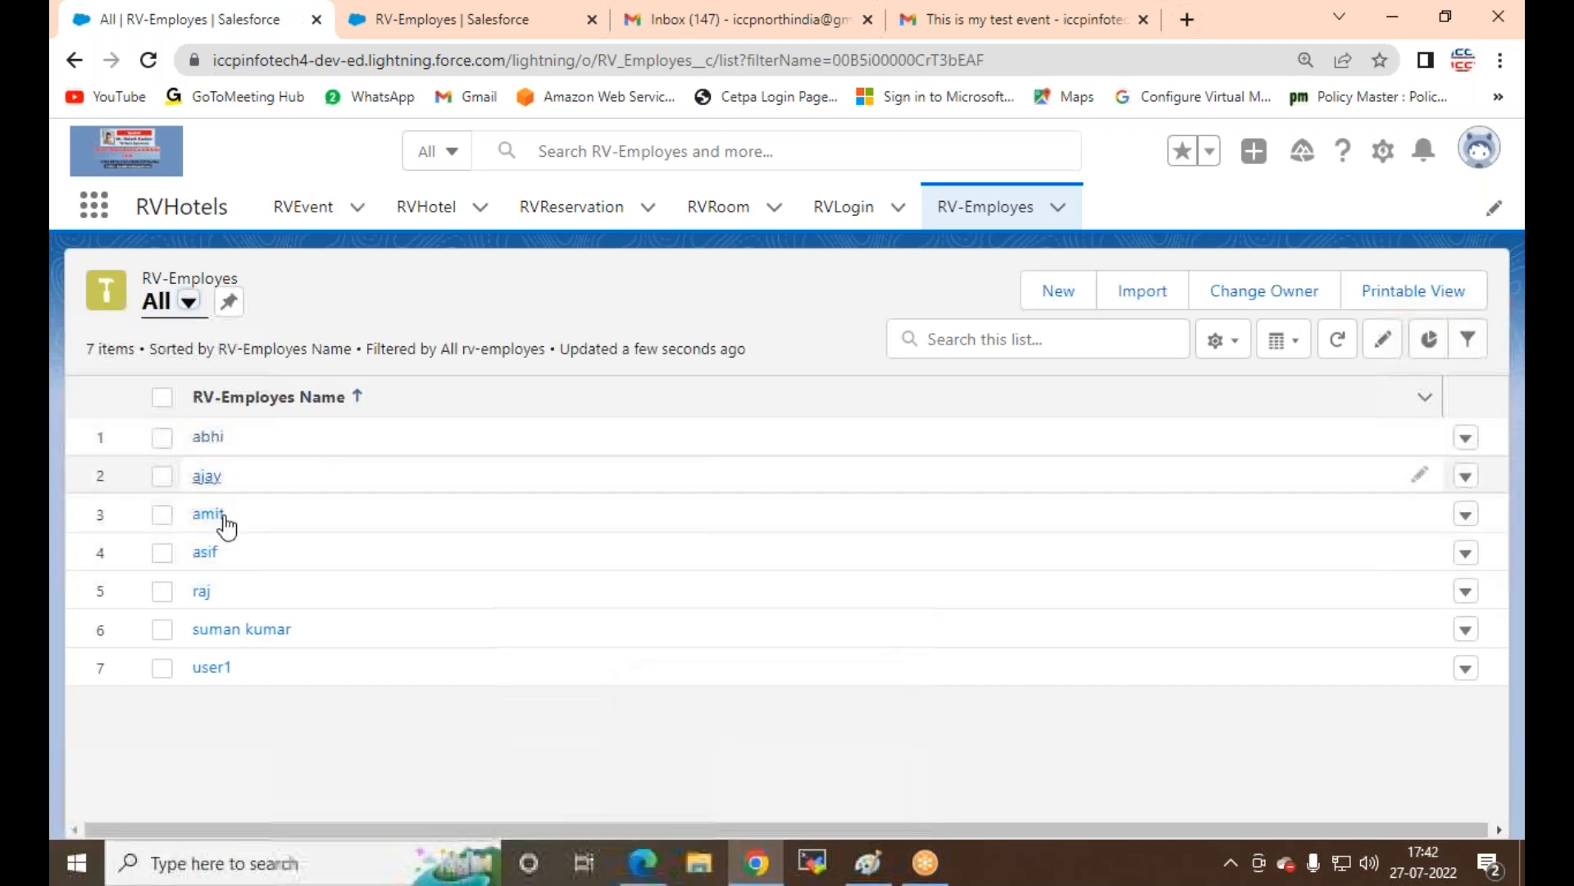
left_click(206, 631)
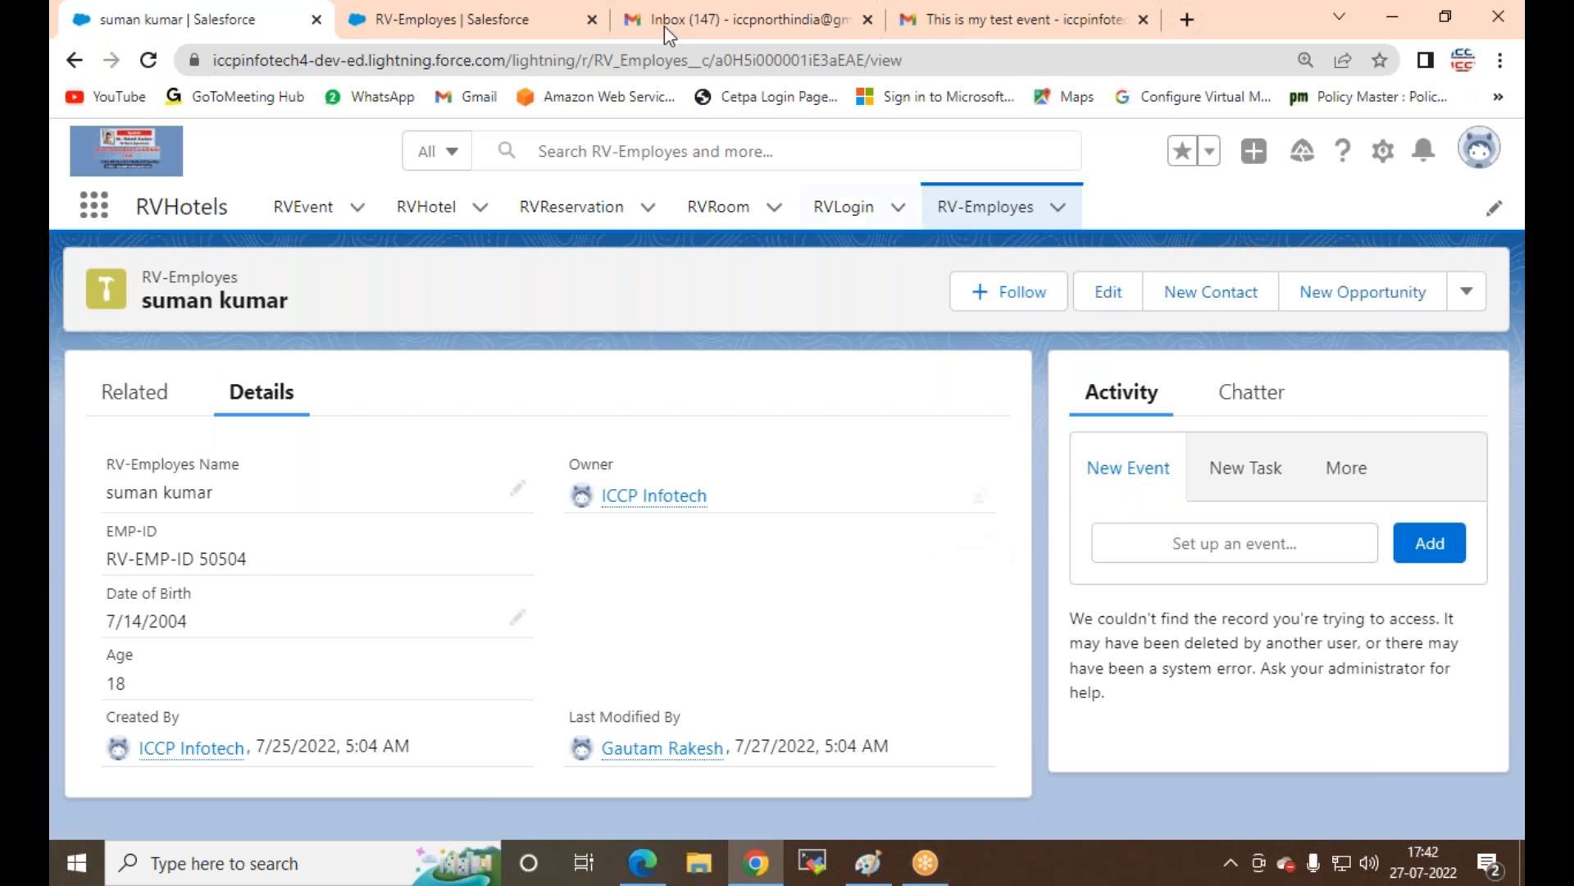
left_click(149, 60)
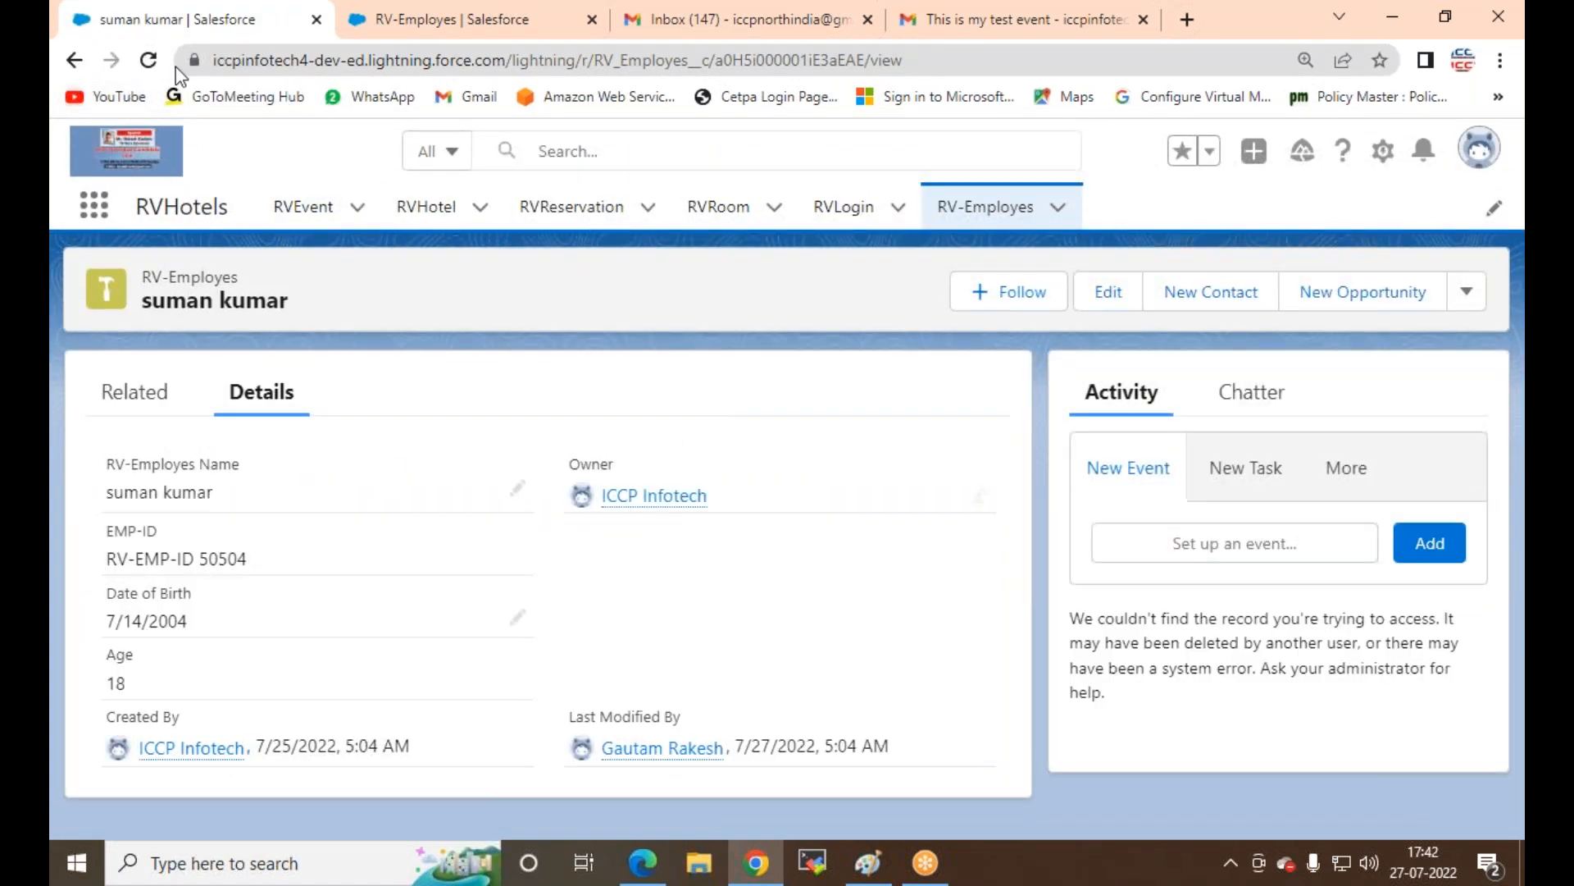
left_click(147, 59)
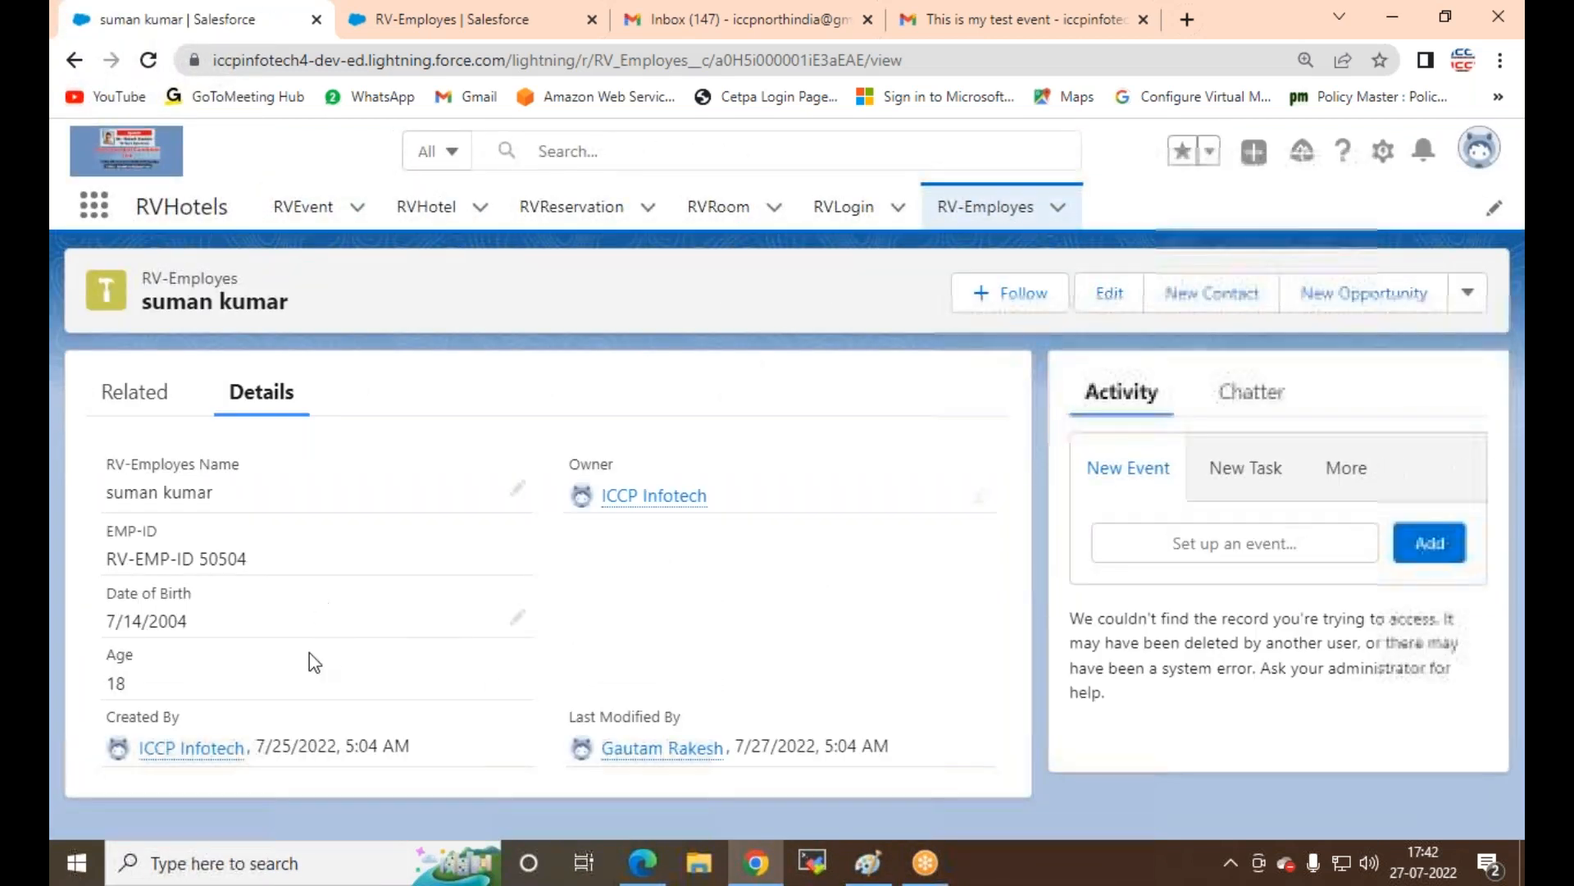
mouse_move(192, 762)
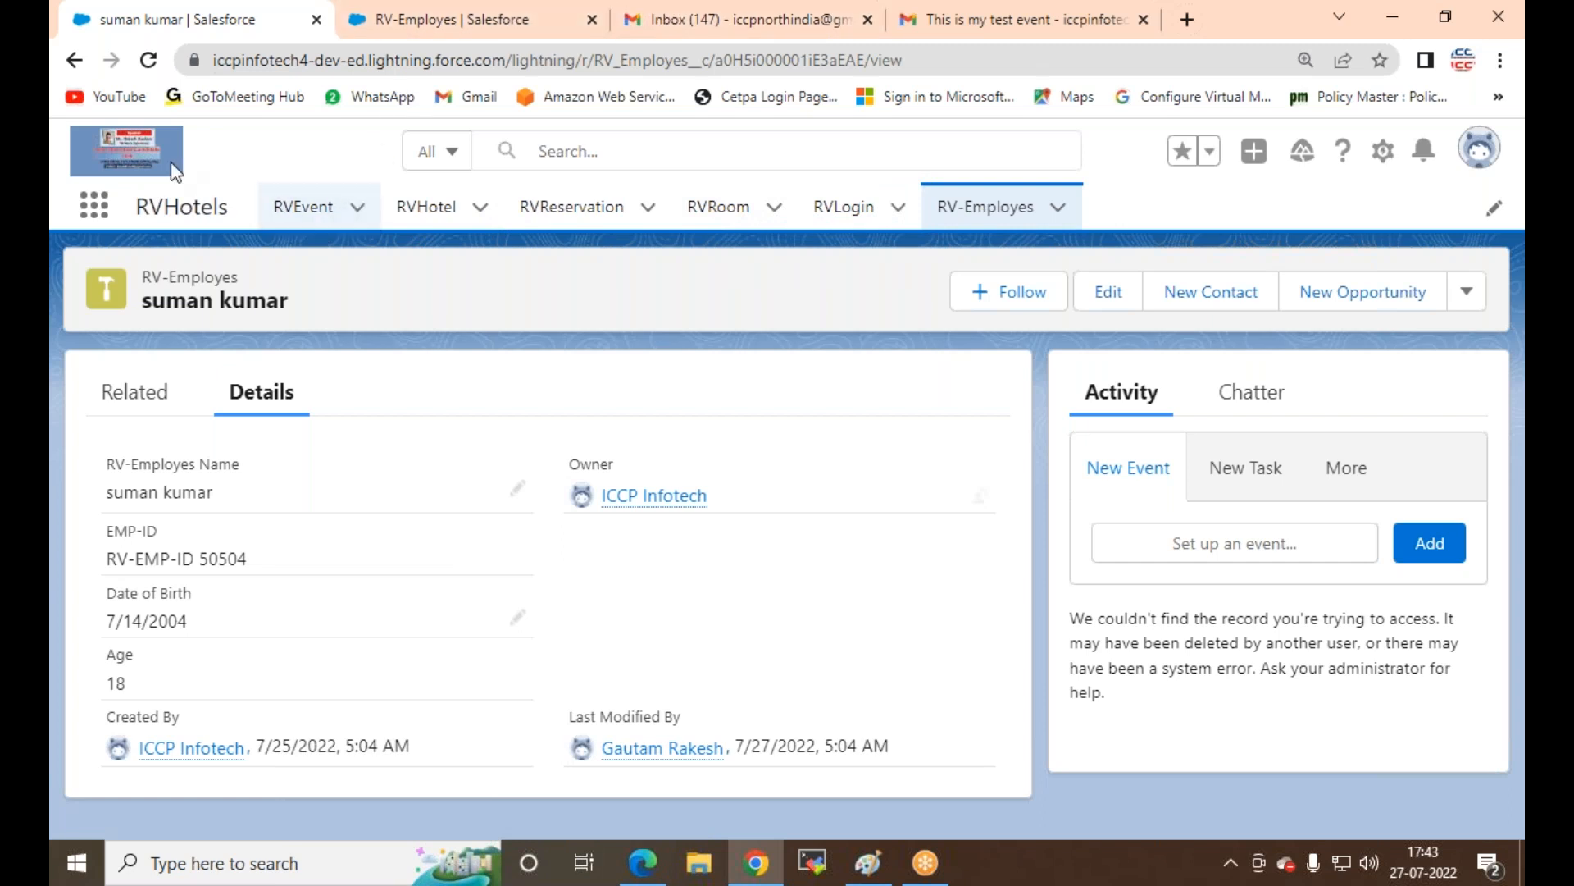
Step: Switch apps via the App Launcher, first to Content and then to Service
left_click(93, 206)
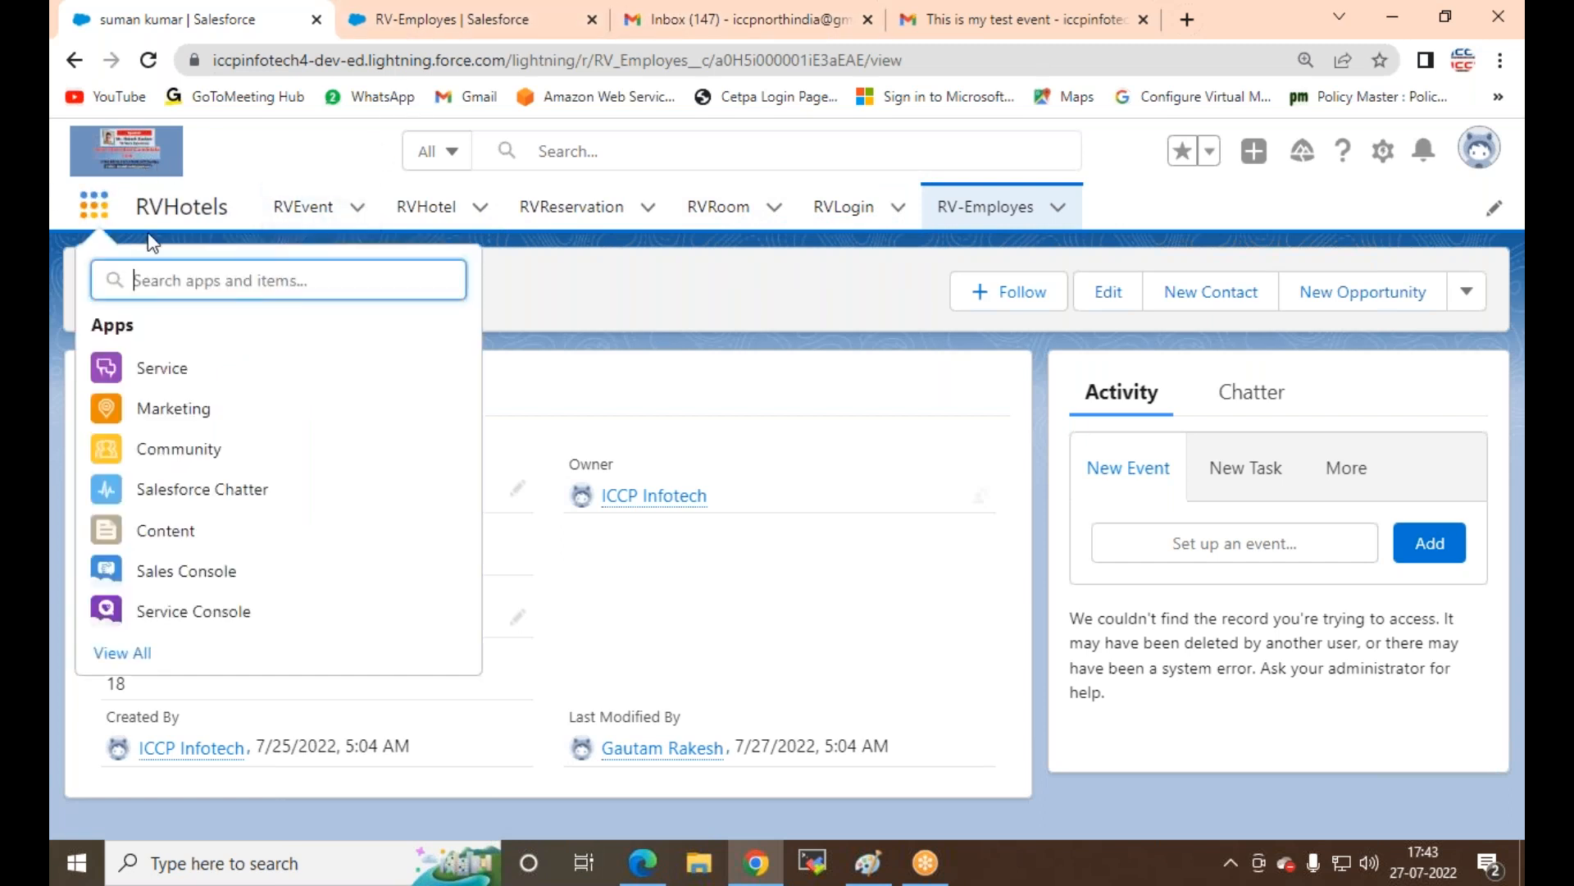
left_click(160, 533)
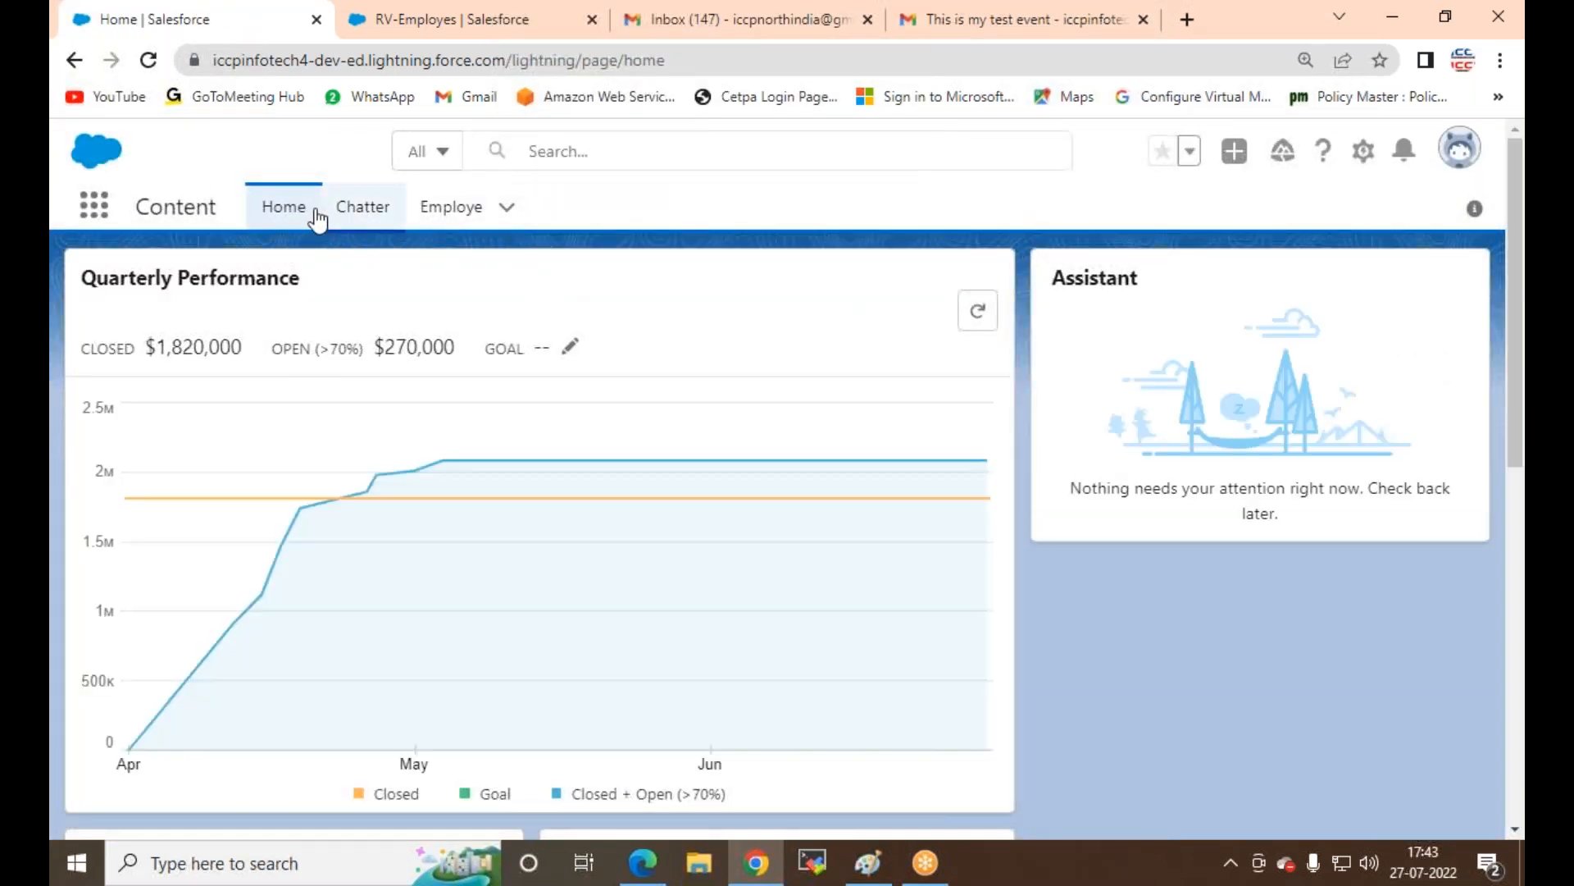
left_click(95, 208)
left_click(168, 376)
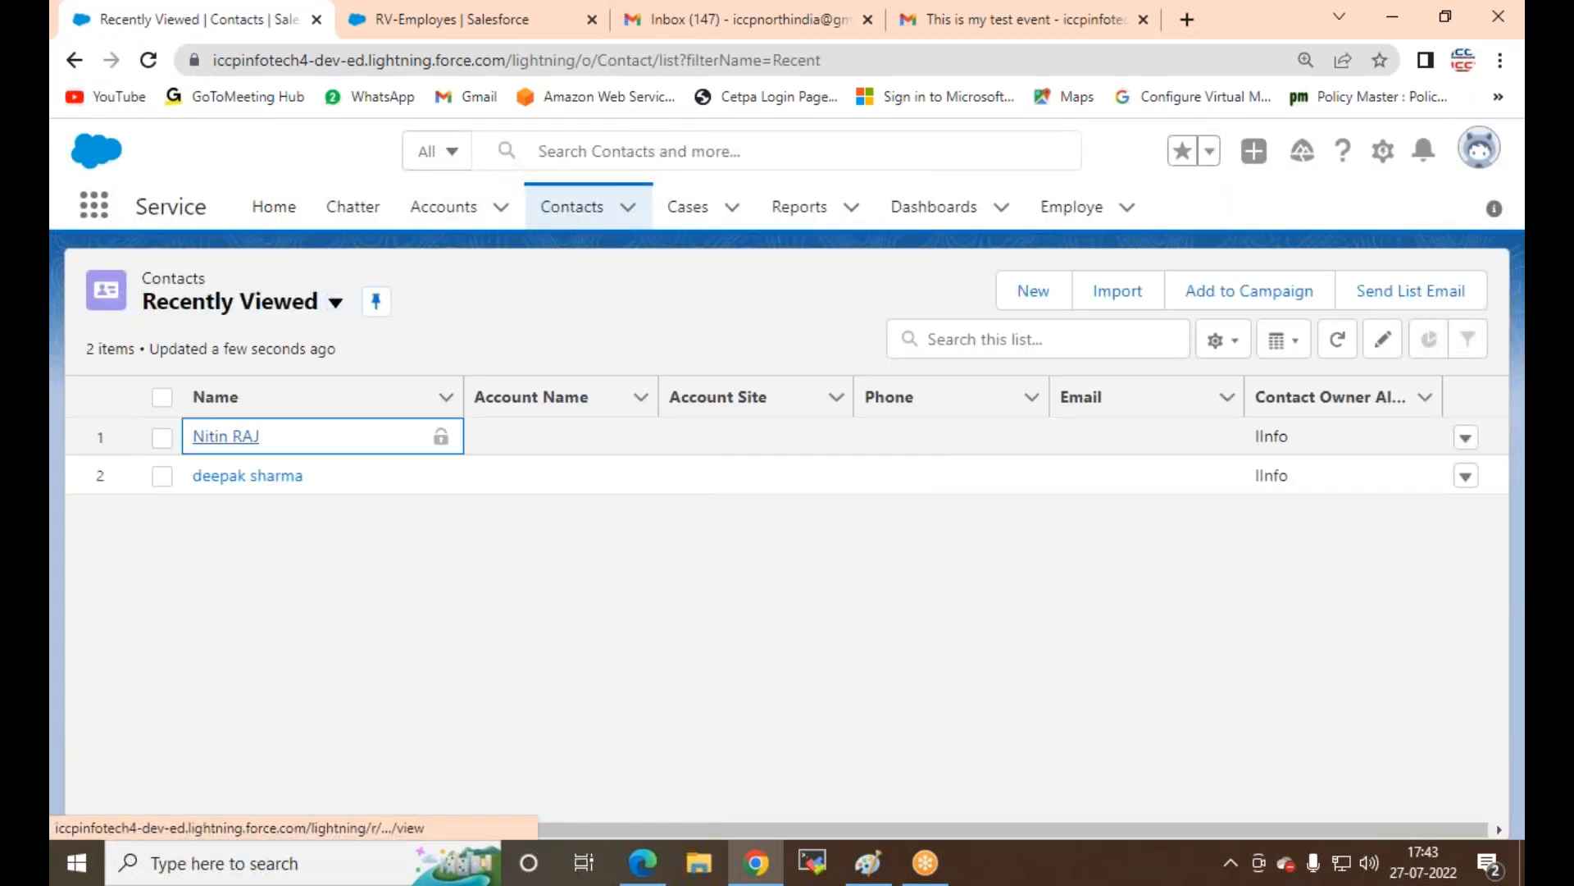
Step: Open a recently viewed contact and look over its Details tab fields
left_click(225, 435)
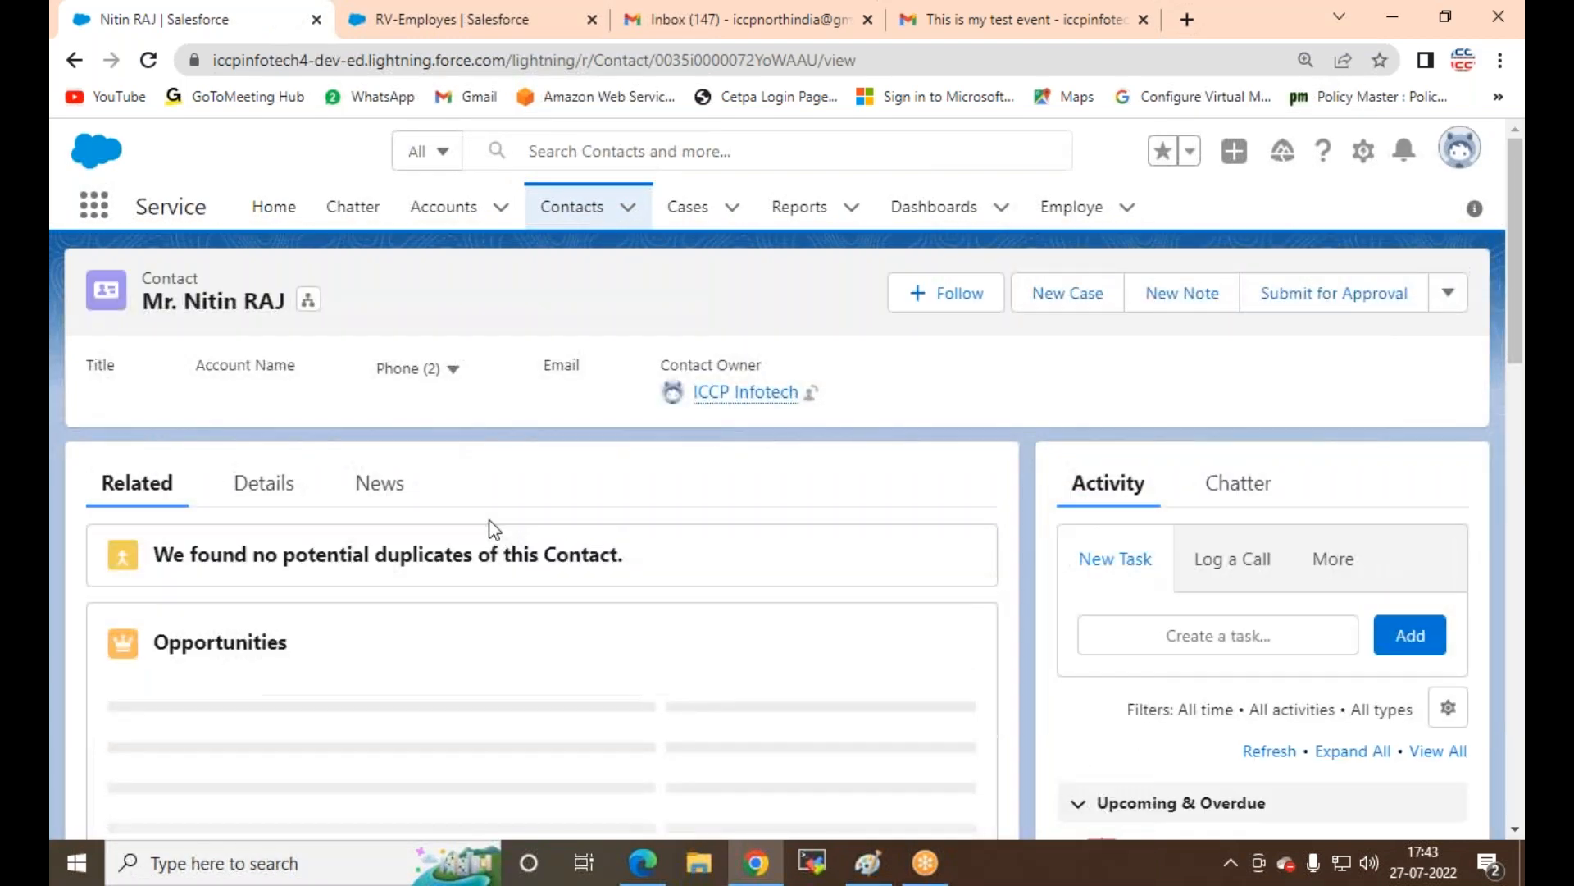
scroll(489, 527, "down", 3)
scroll(489, 528, "down", 4)
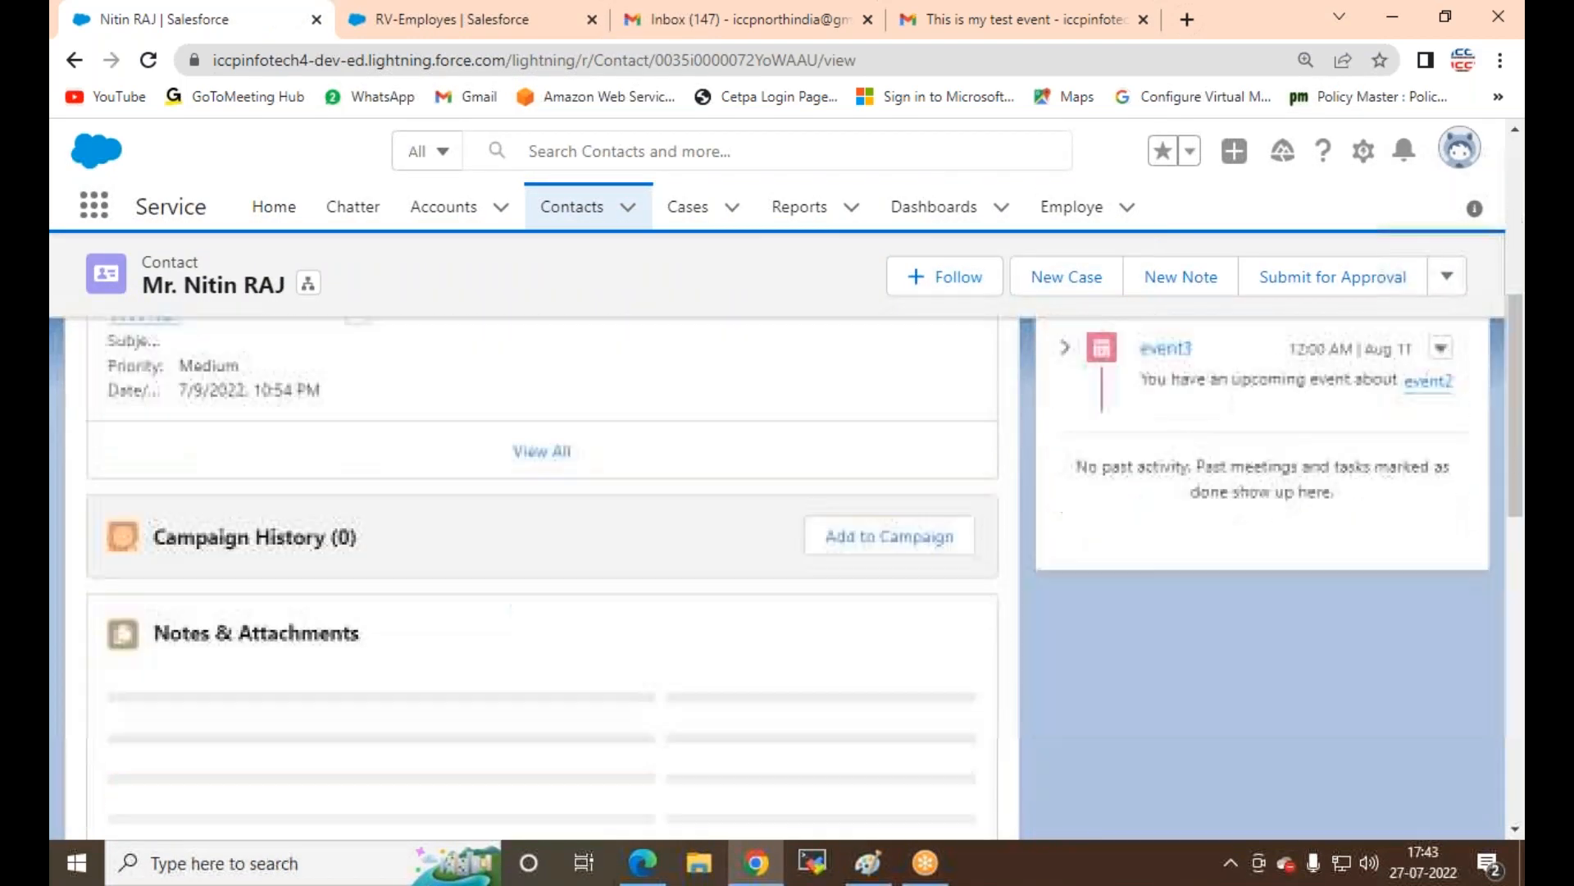
scroll(489, 528, "up", 6)
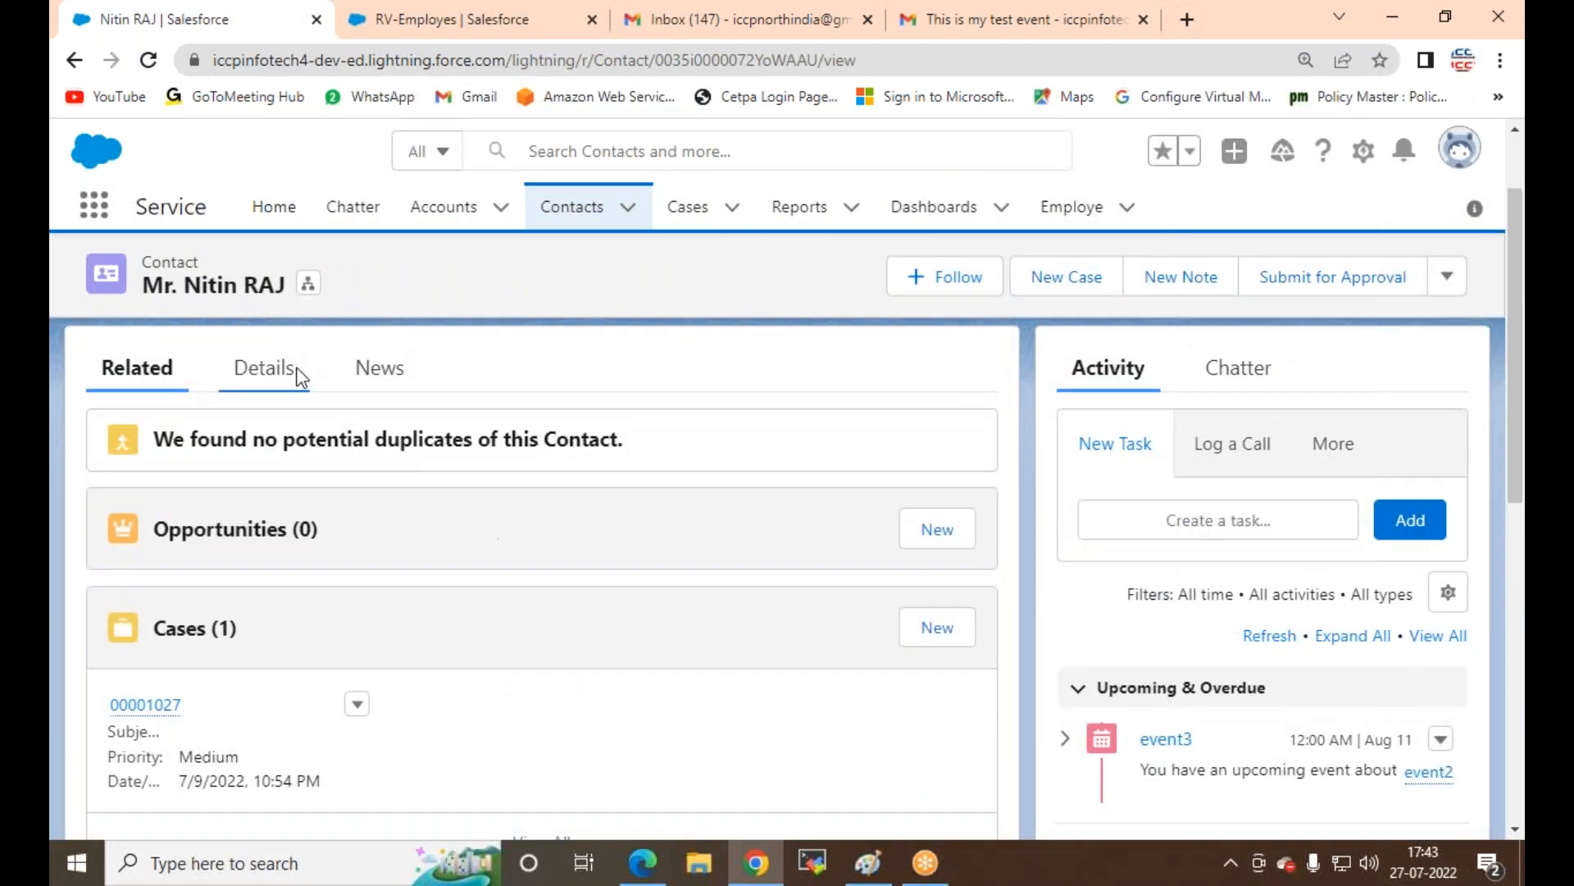
left_click(271, 369)
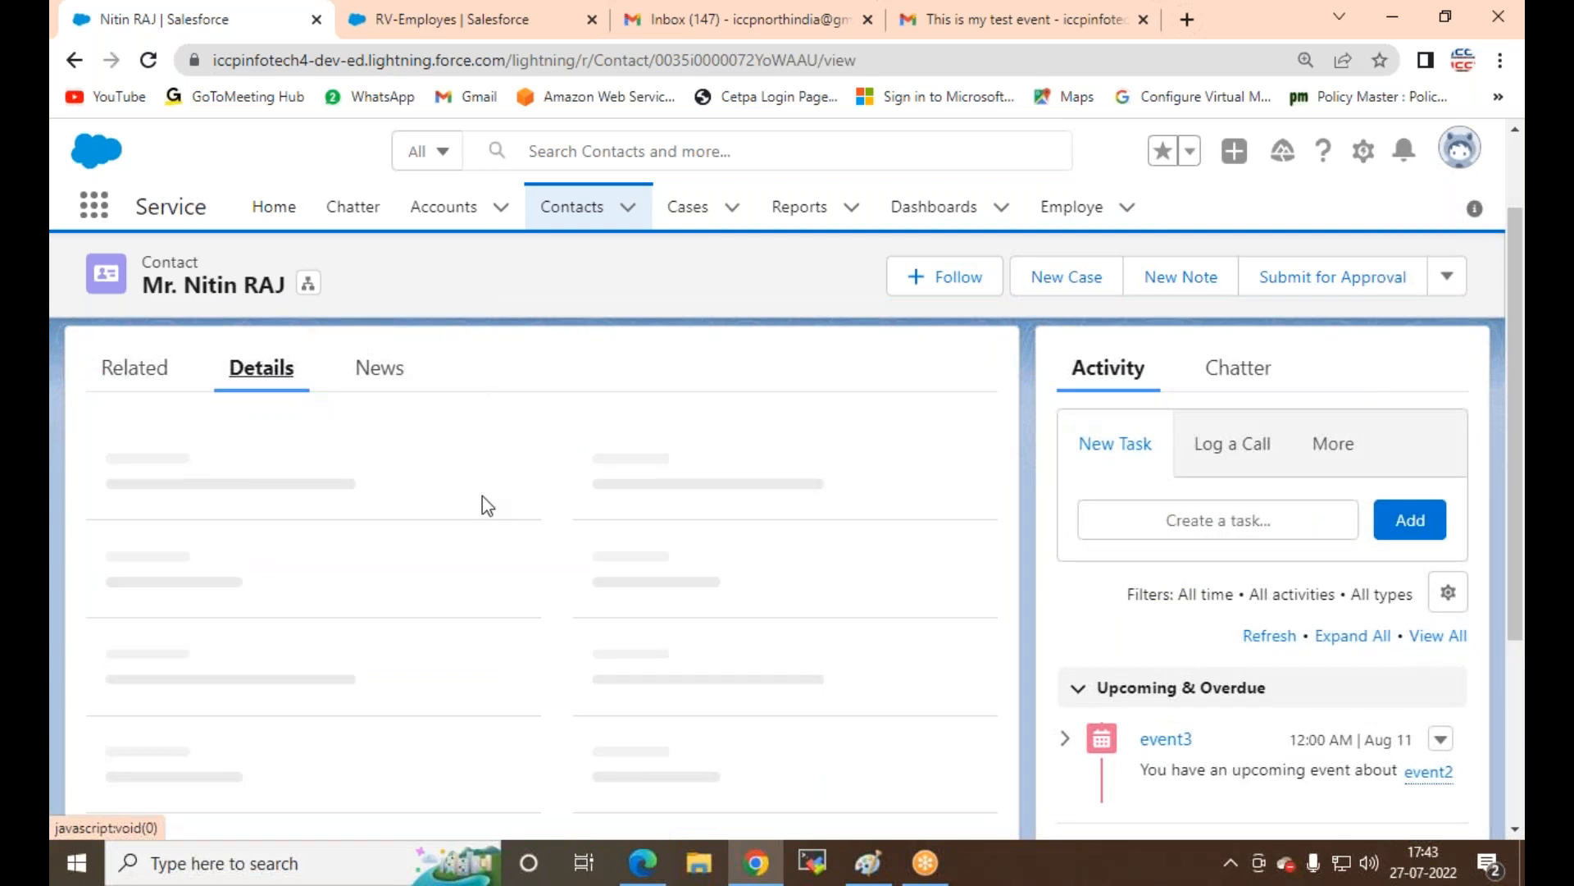
scroll(484, 502, "down", 5)
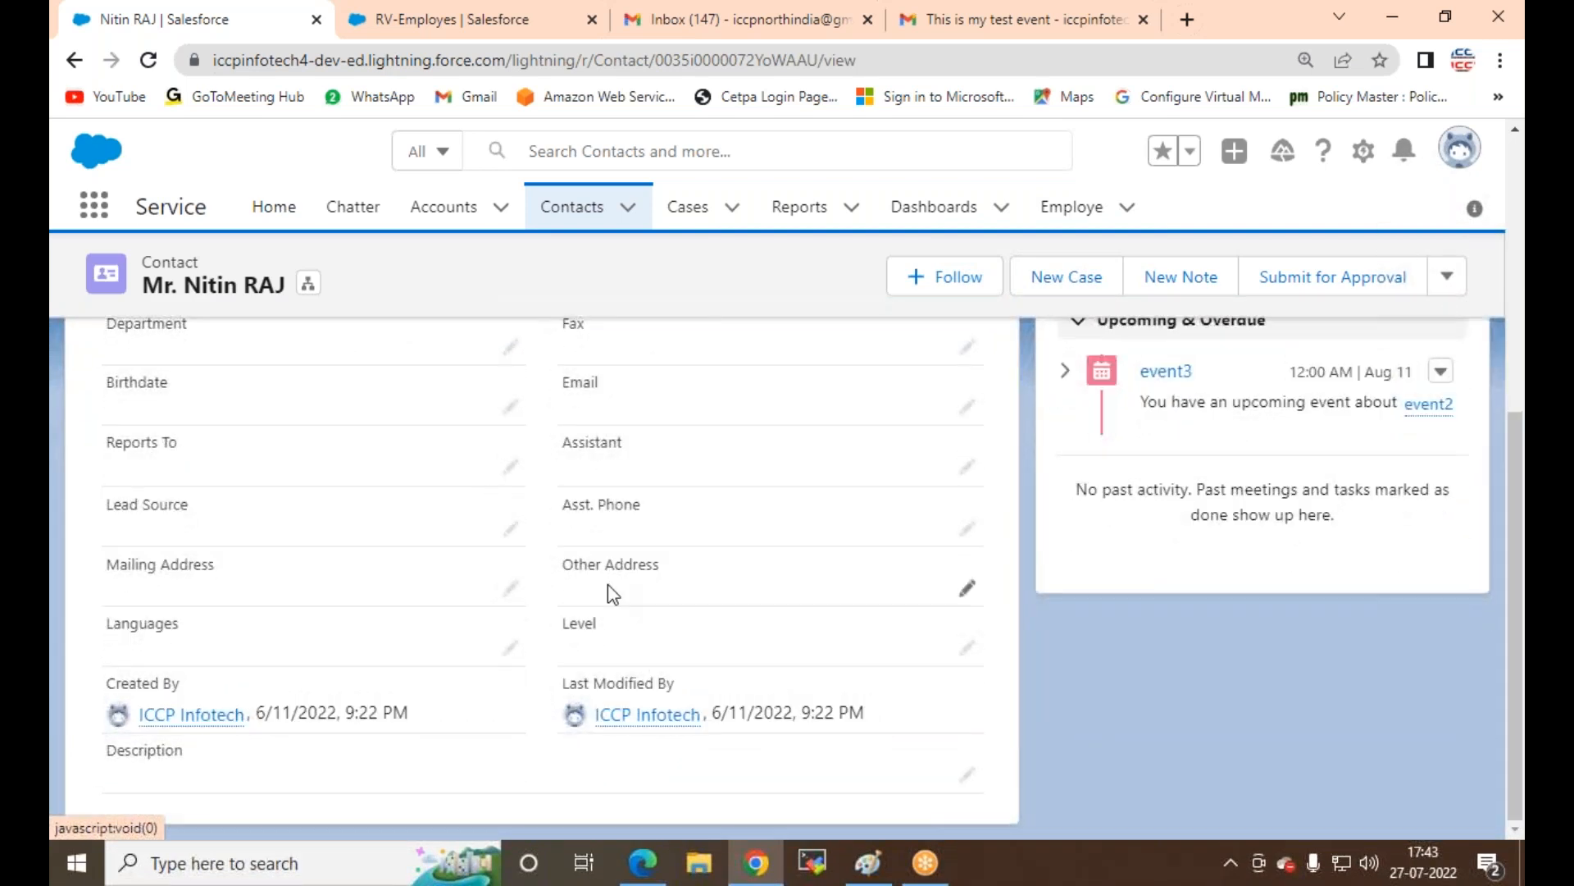
scroll(326, 553, "up", 5)
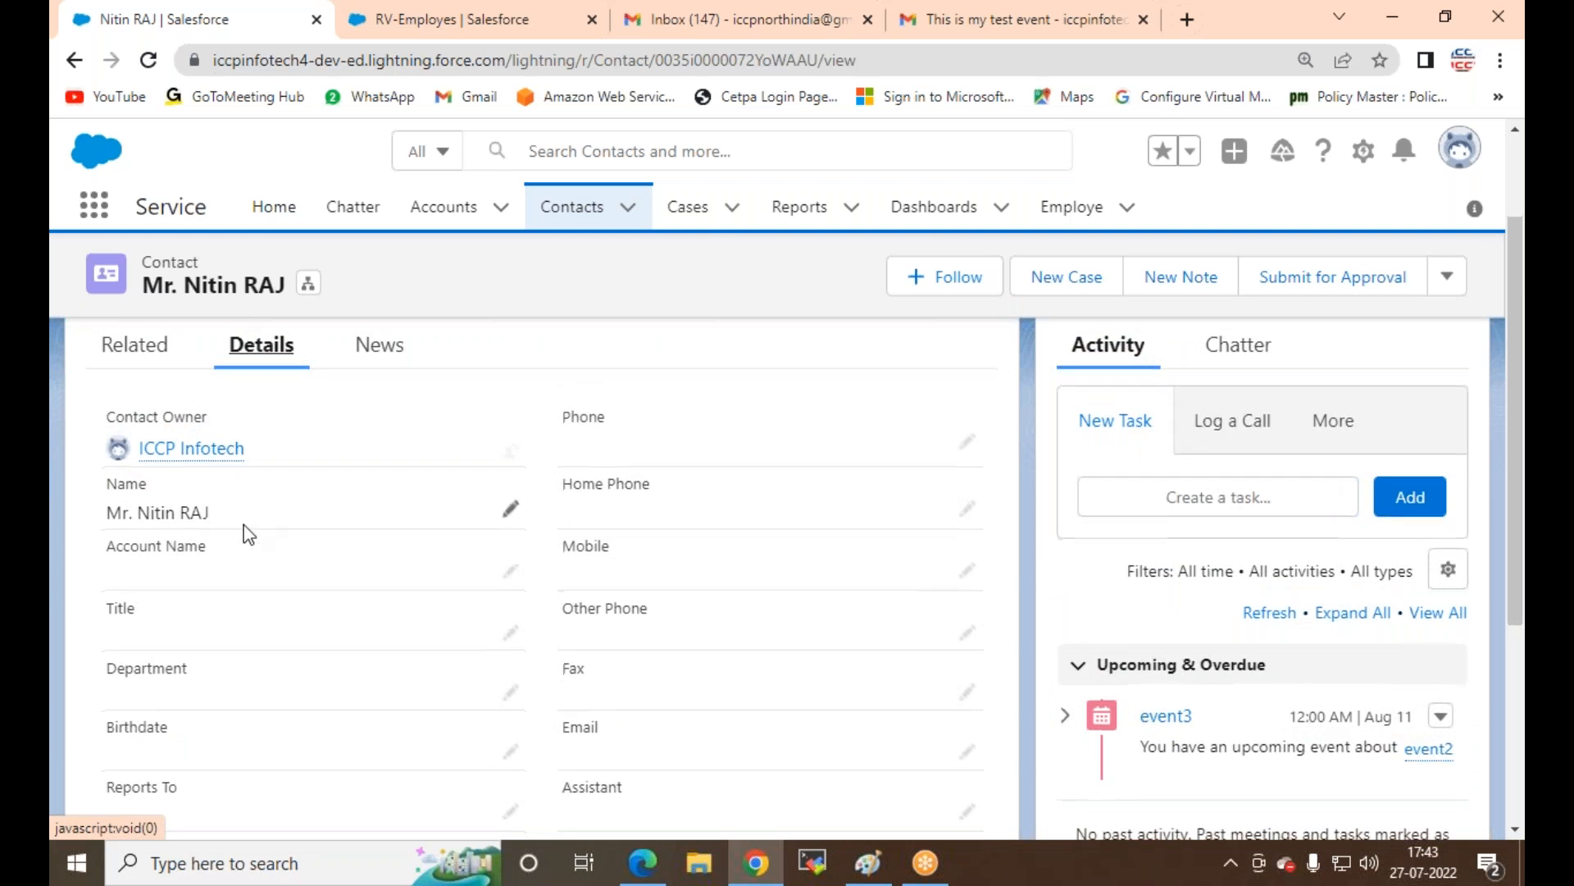
scroll(246, 530, "down", 4)
scroll(260, 520, "up", 6)
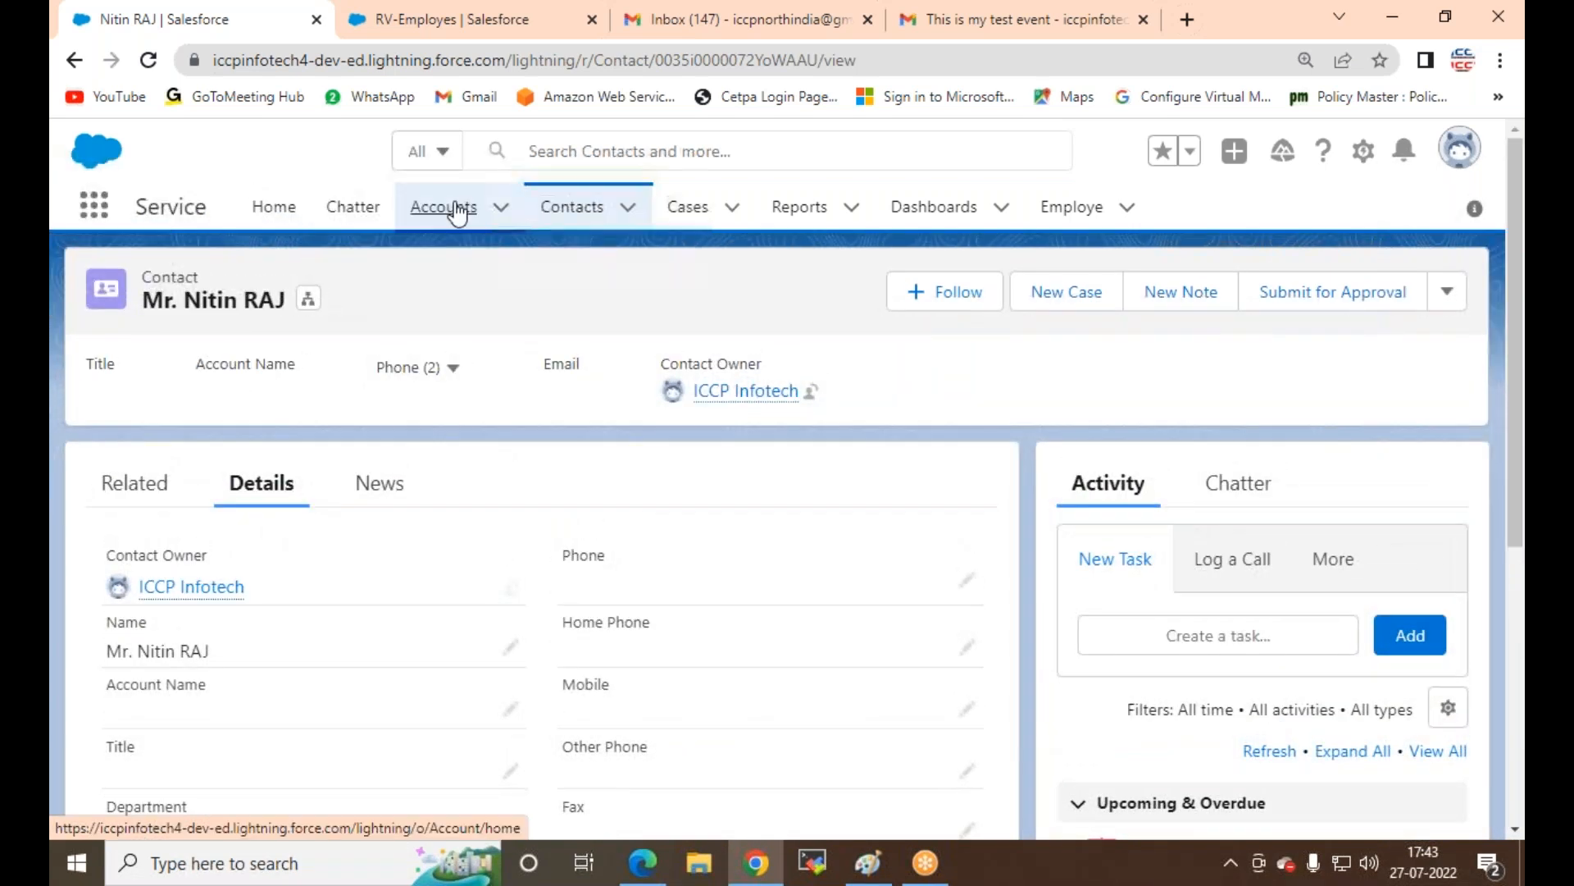
Step: Open the user1 account from recently viewed accounts and show its Details tab
left_click(449, 210)
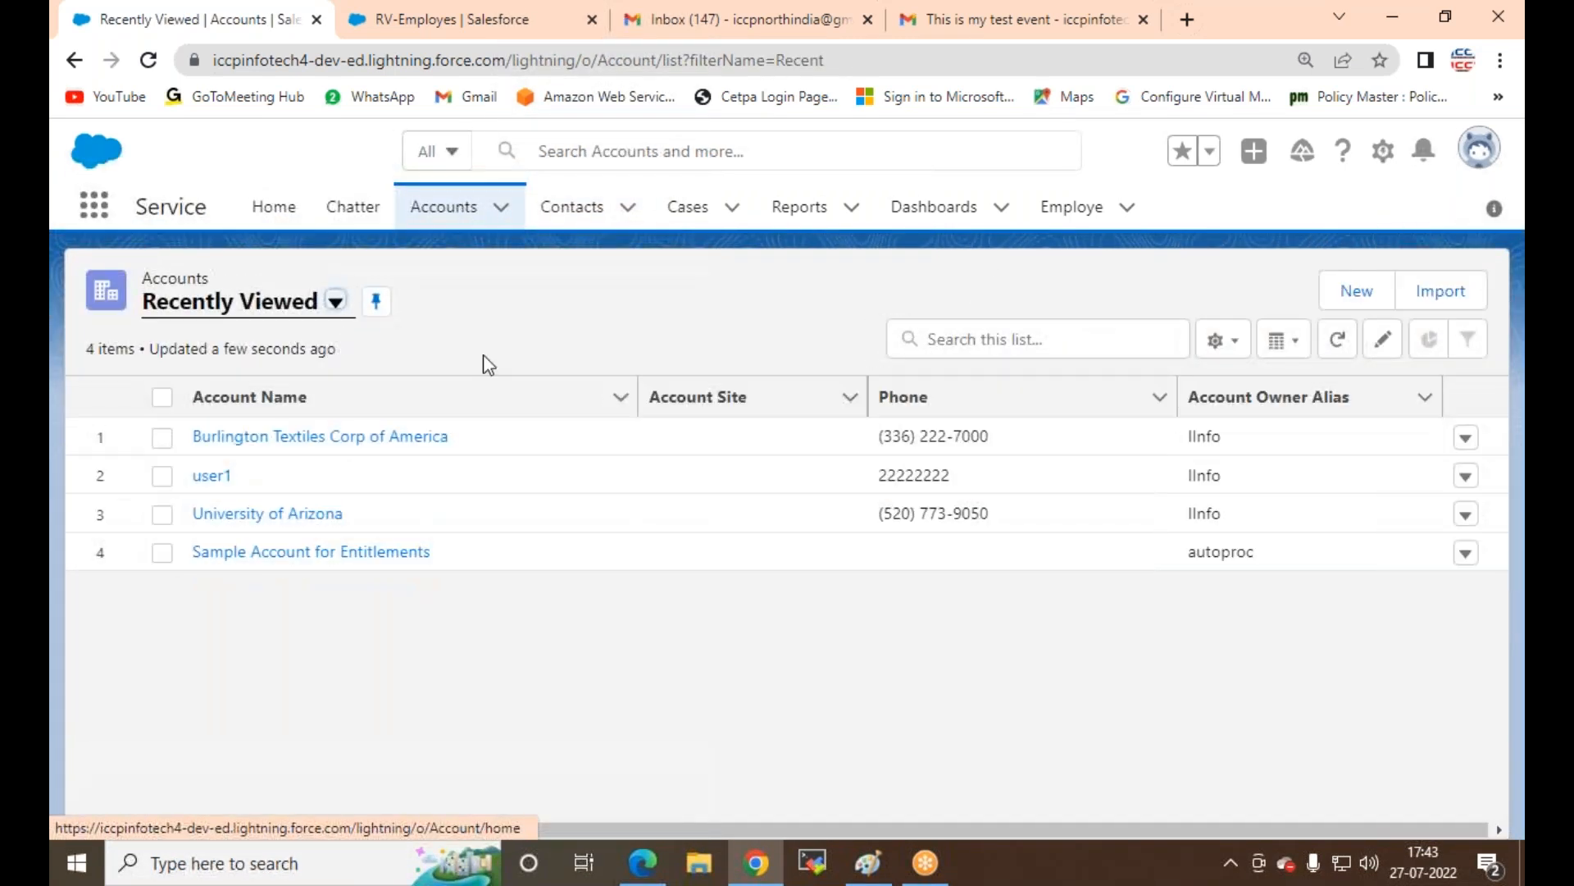
left_click(236, 482)
left_click(235, 479)
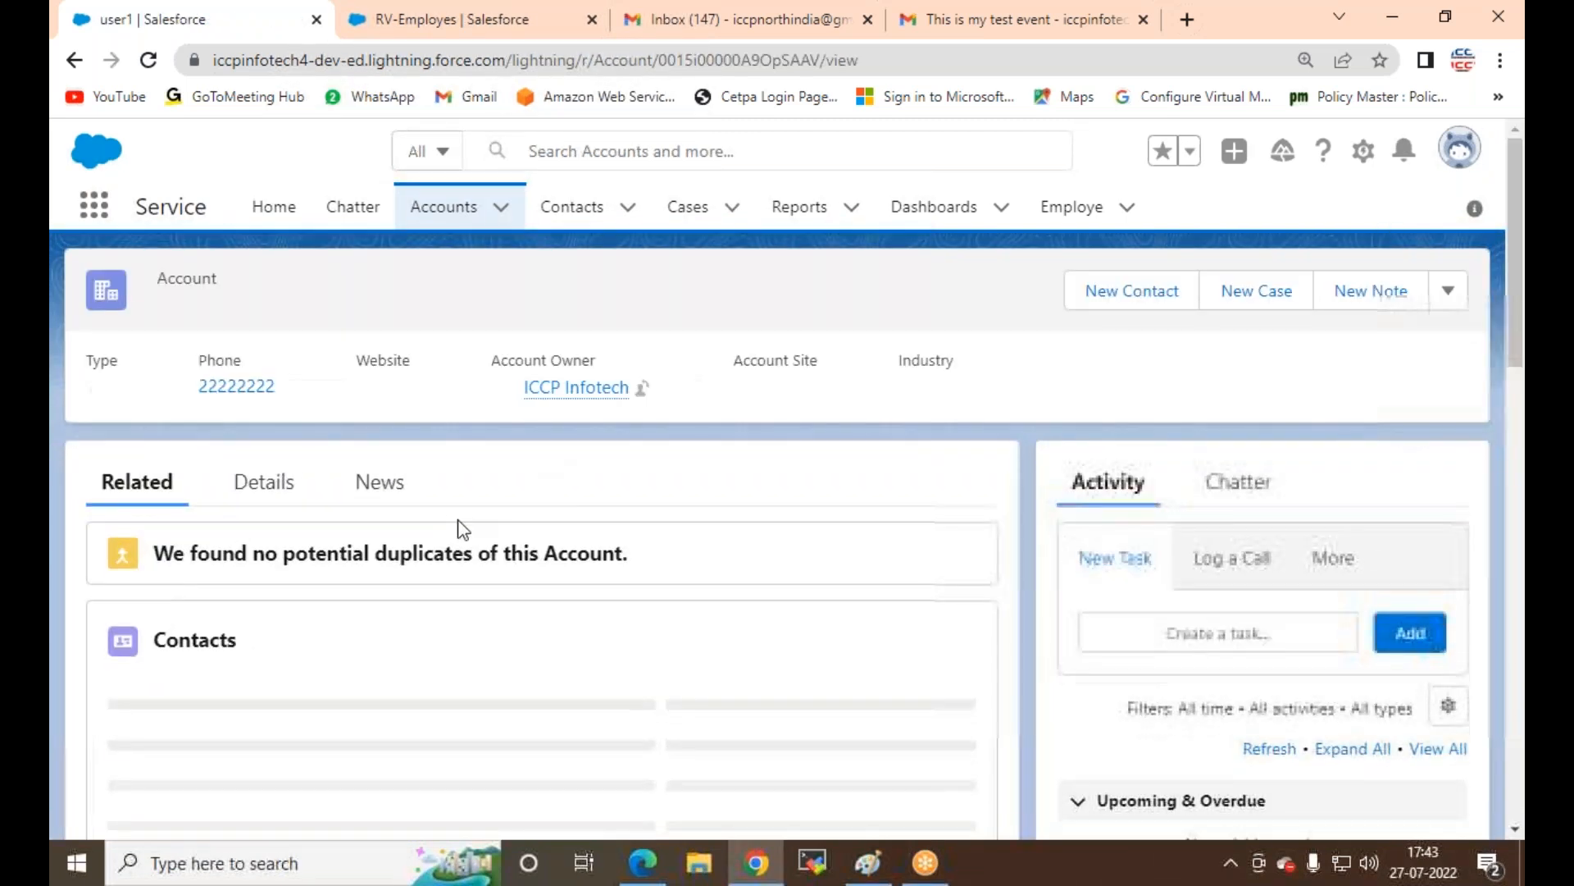
left_click(253, 488)
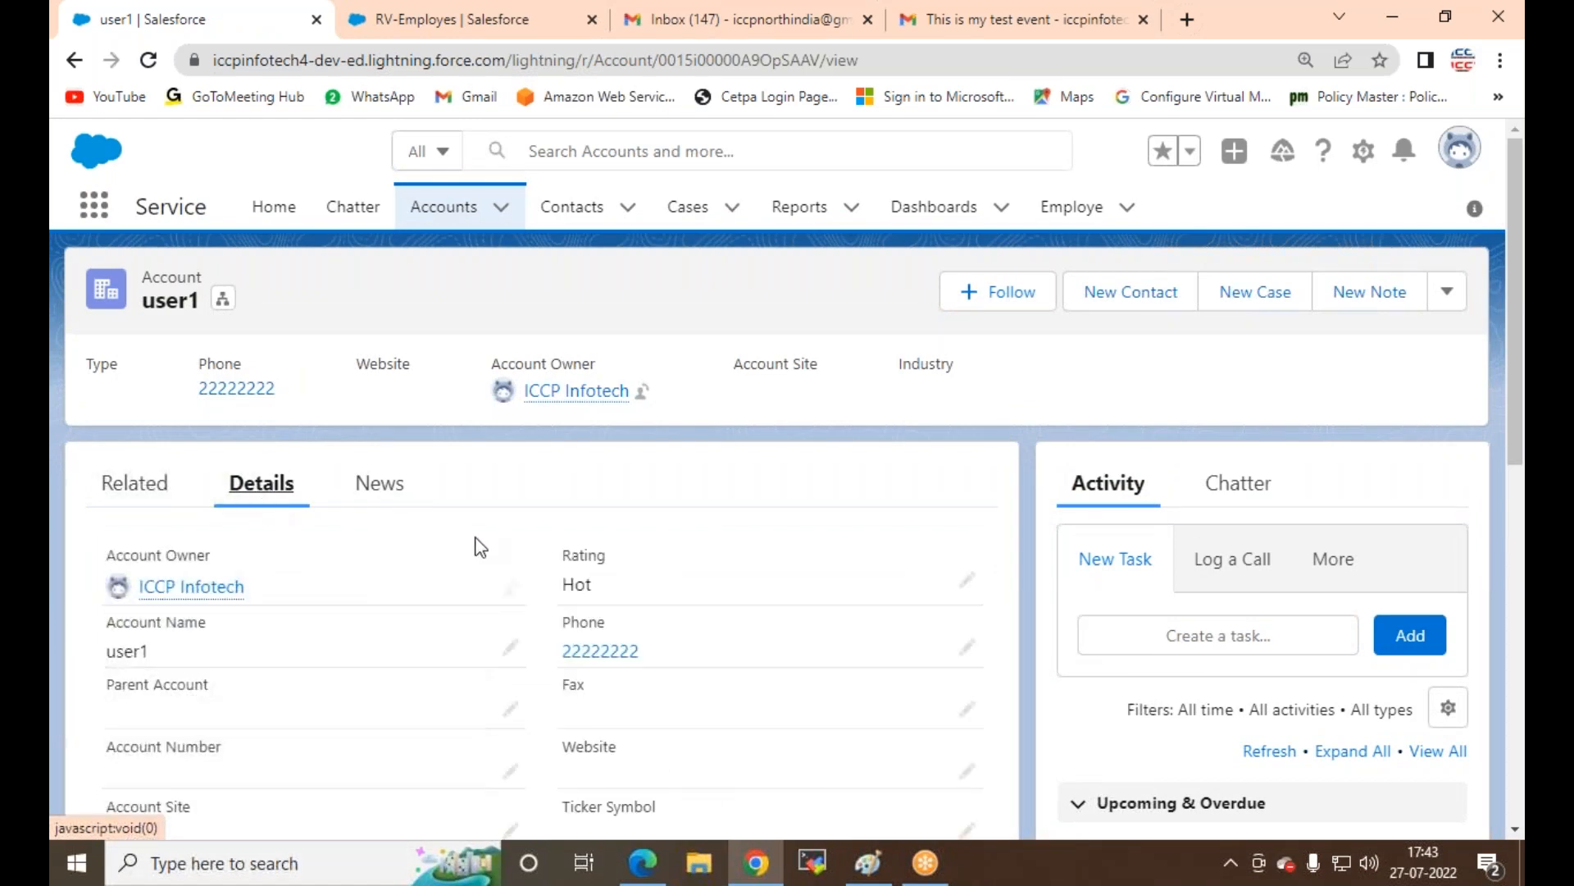
scroll(478, 544, "down", 5)
scroll(475, 538, "down", 3)
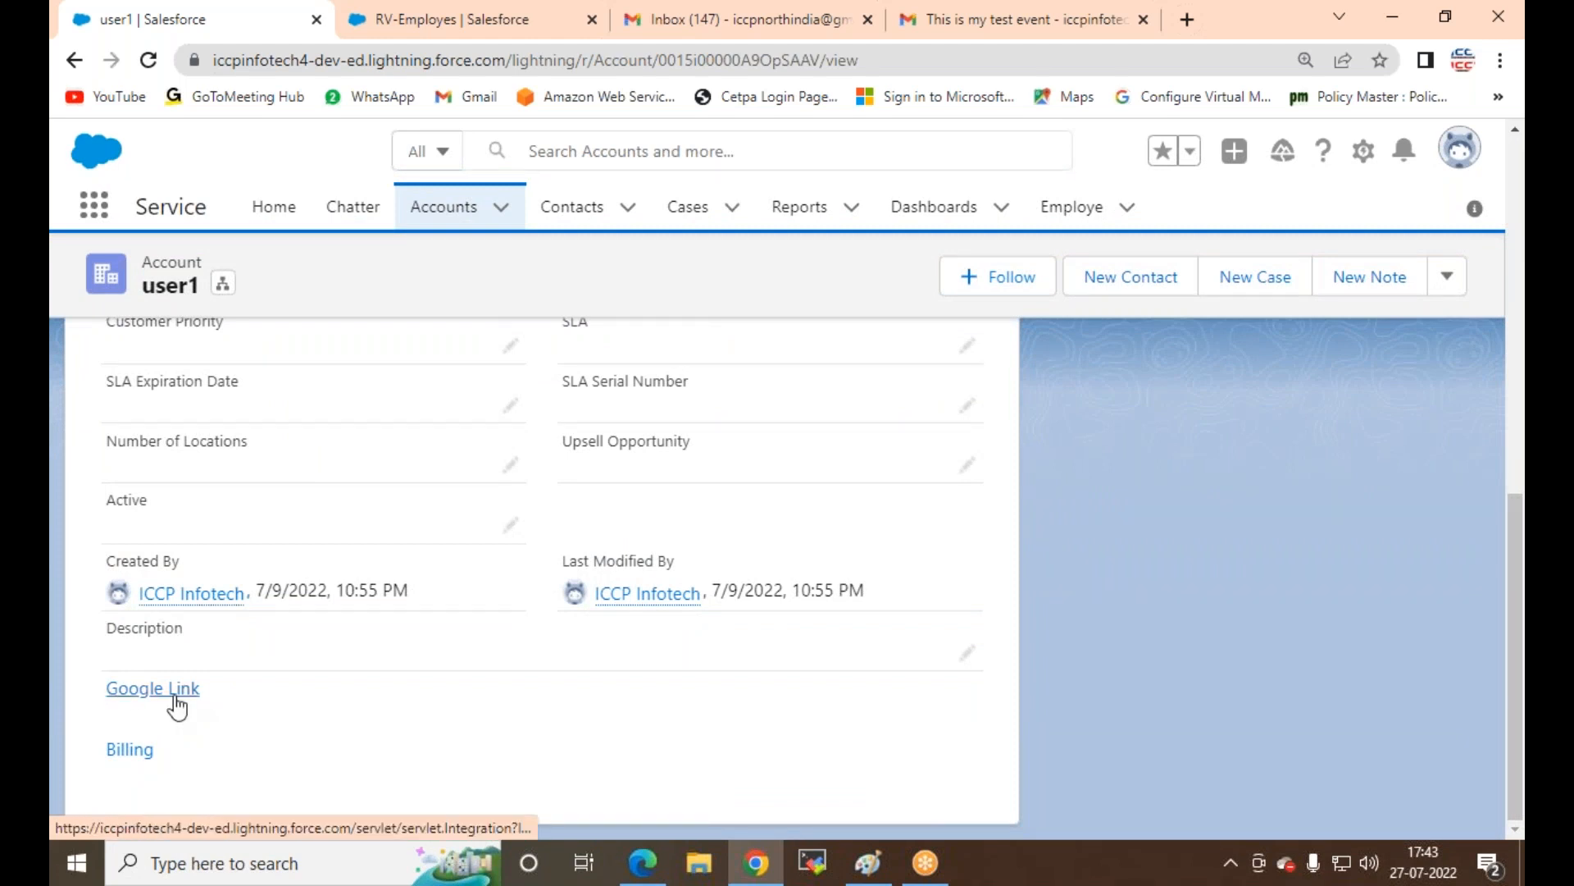
Step: Follow the account's Google Link, confirm leaving Salesforce, and close the Google tab
left_click(142, 697)
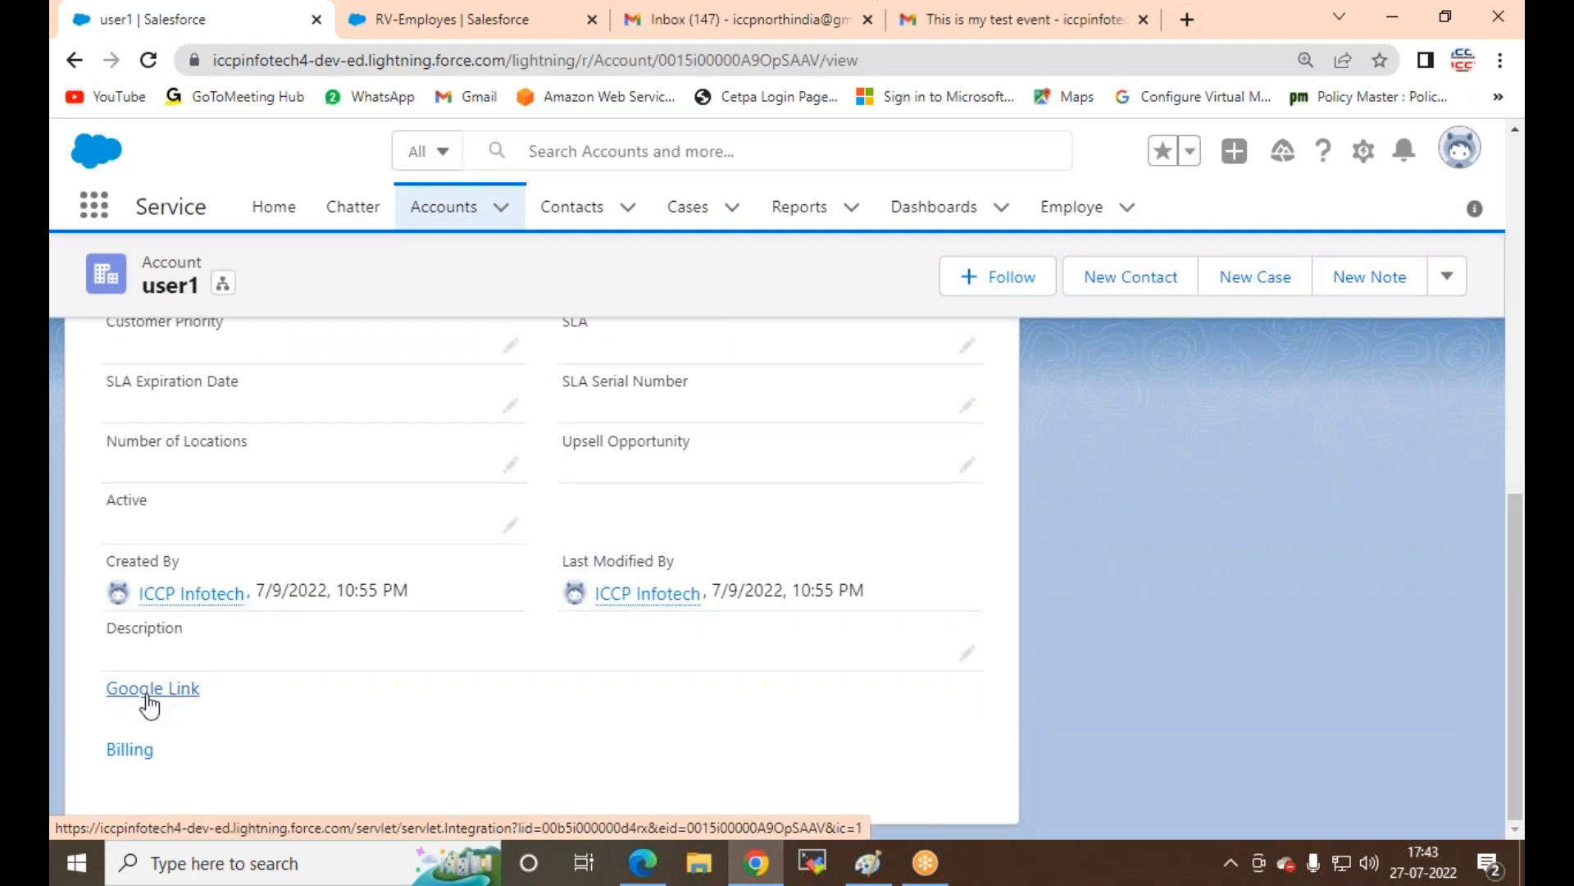
left_click(856, 443)
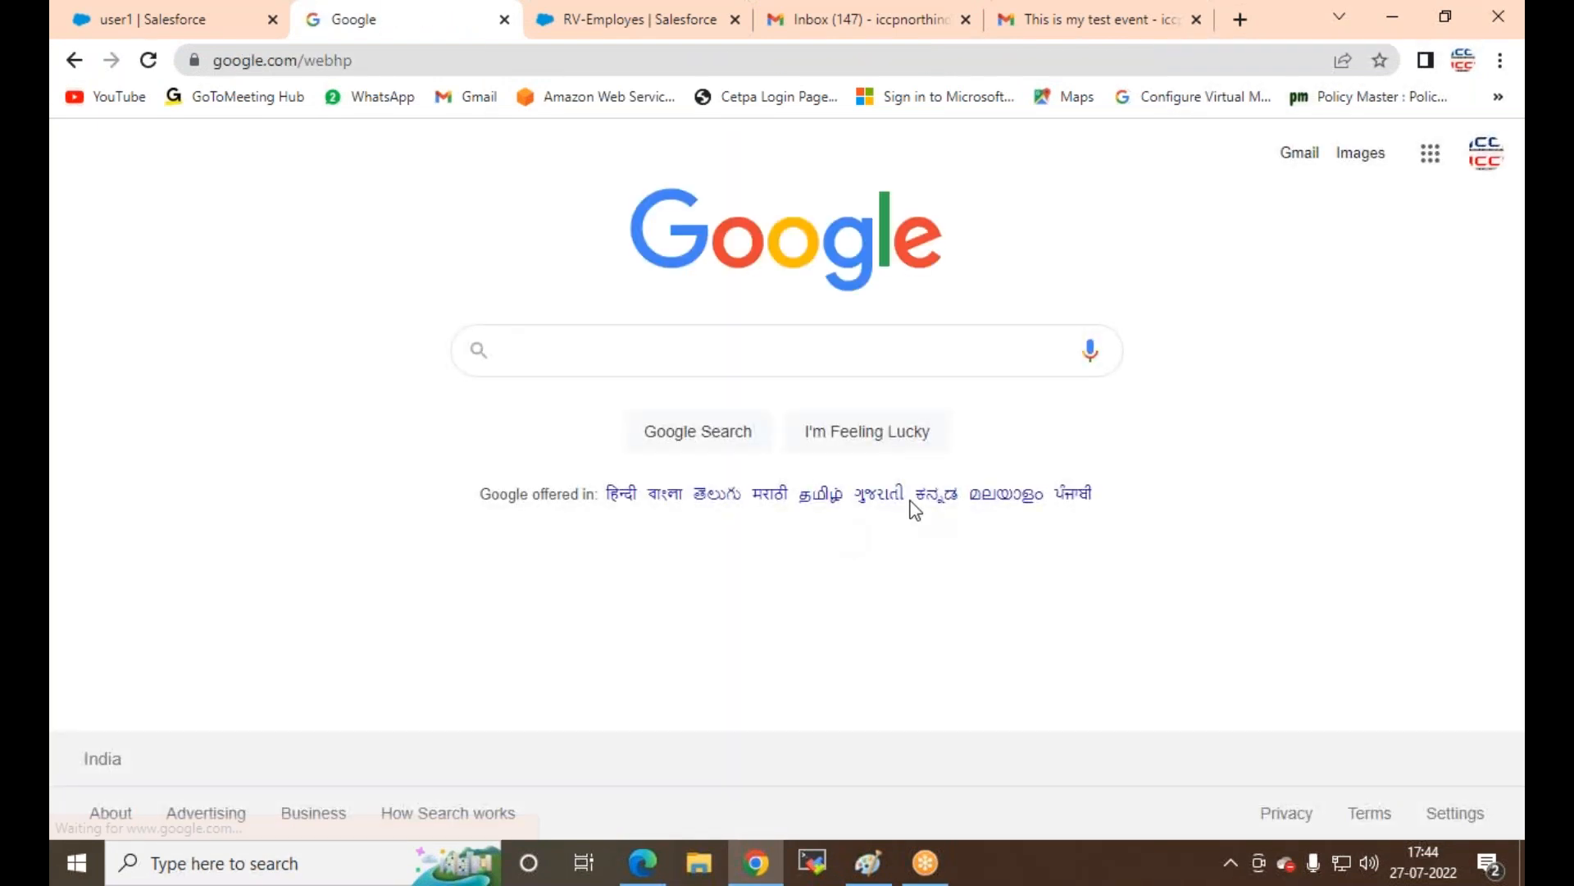
left_click(504, 18)
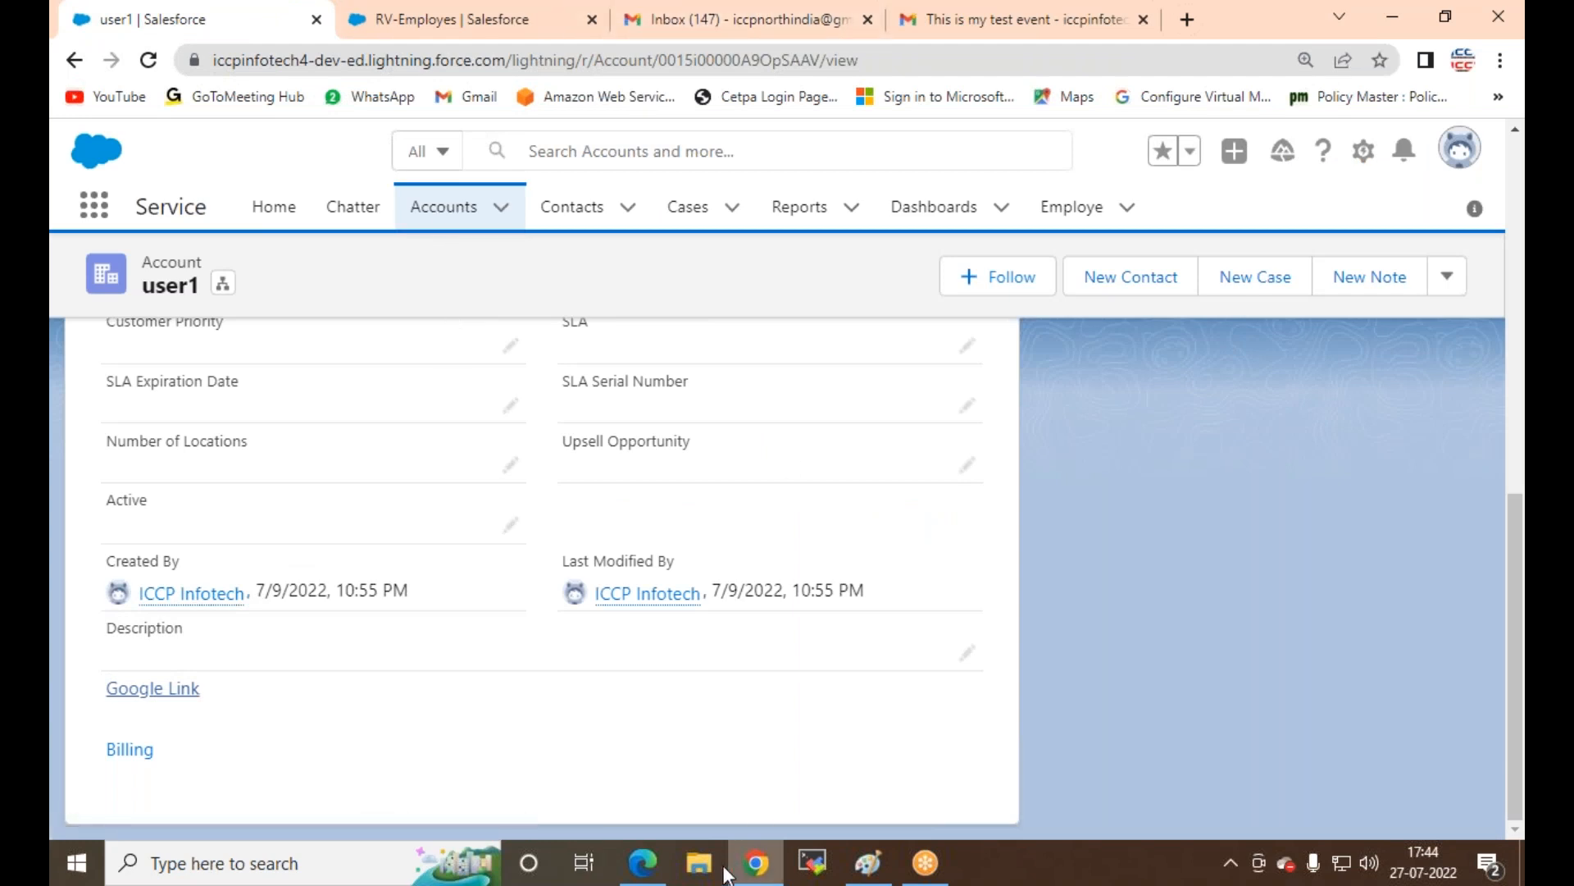
Step: Return to the Setup window showing the Google_Link definition and open Object Manager's object list
left_click(768, 867)
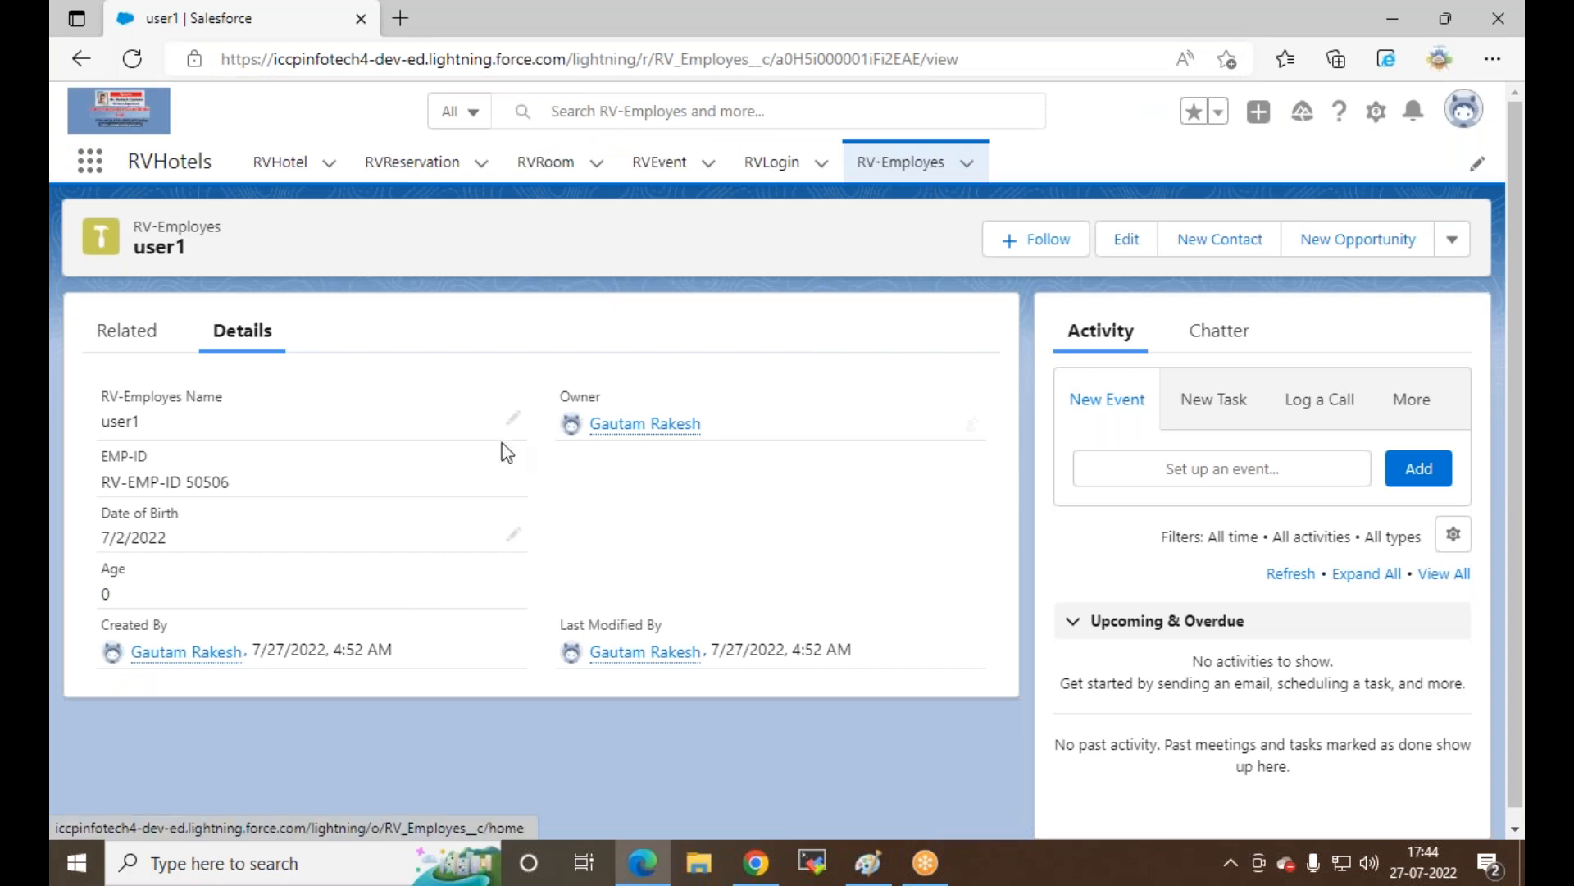
left_click(759, 871)
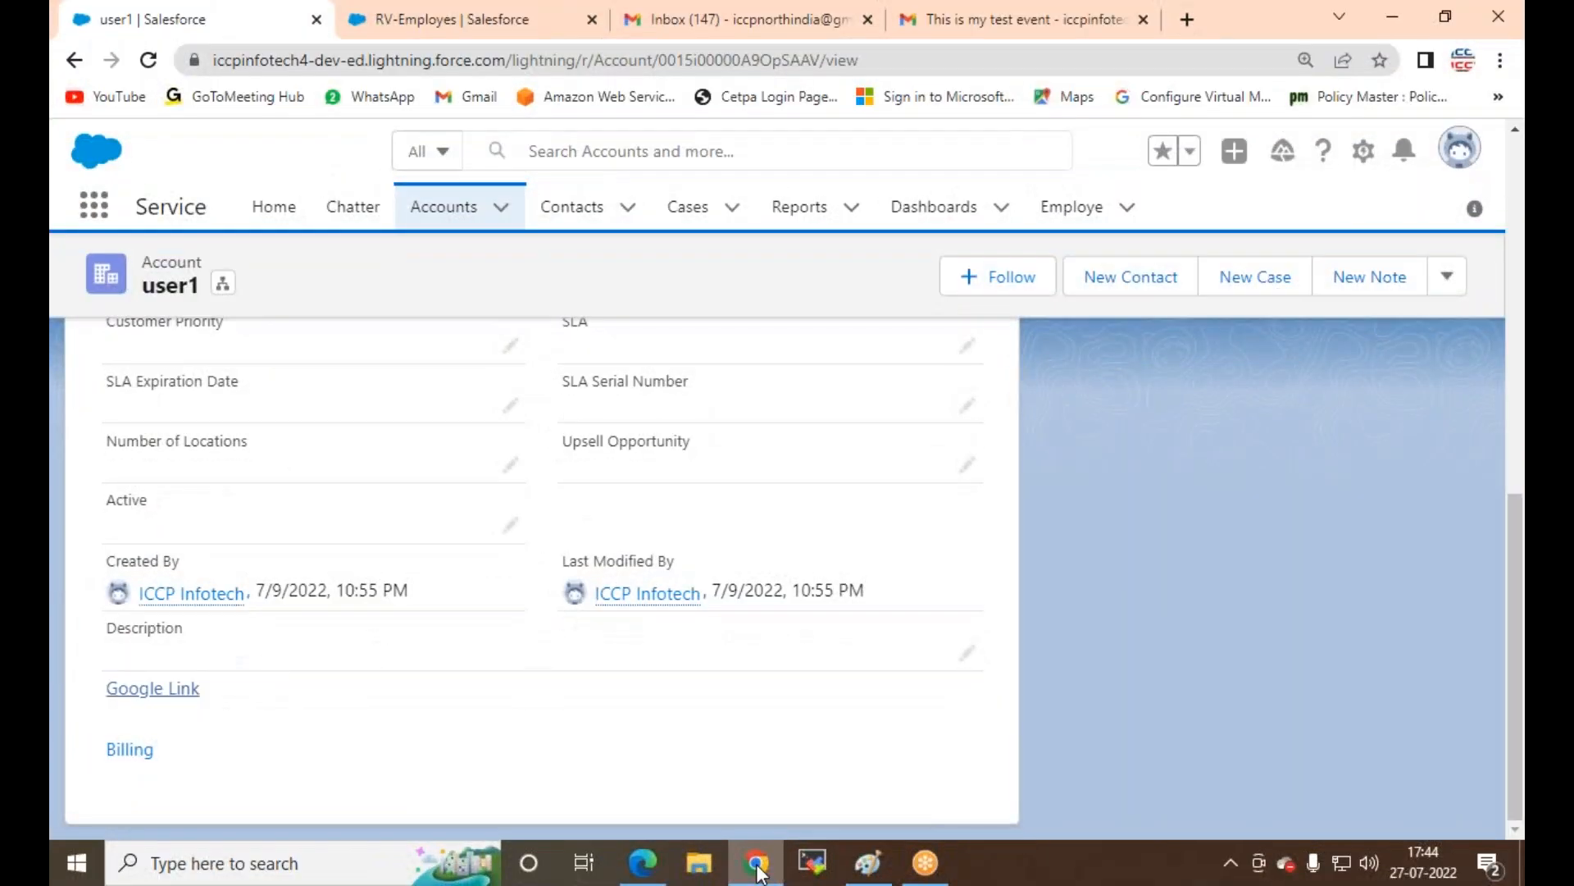
left_click(470, 22)
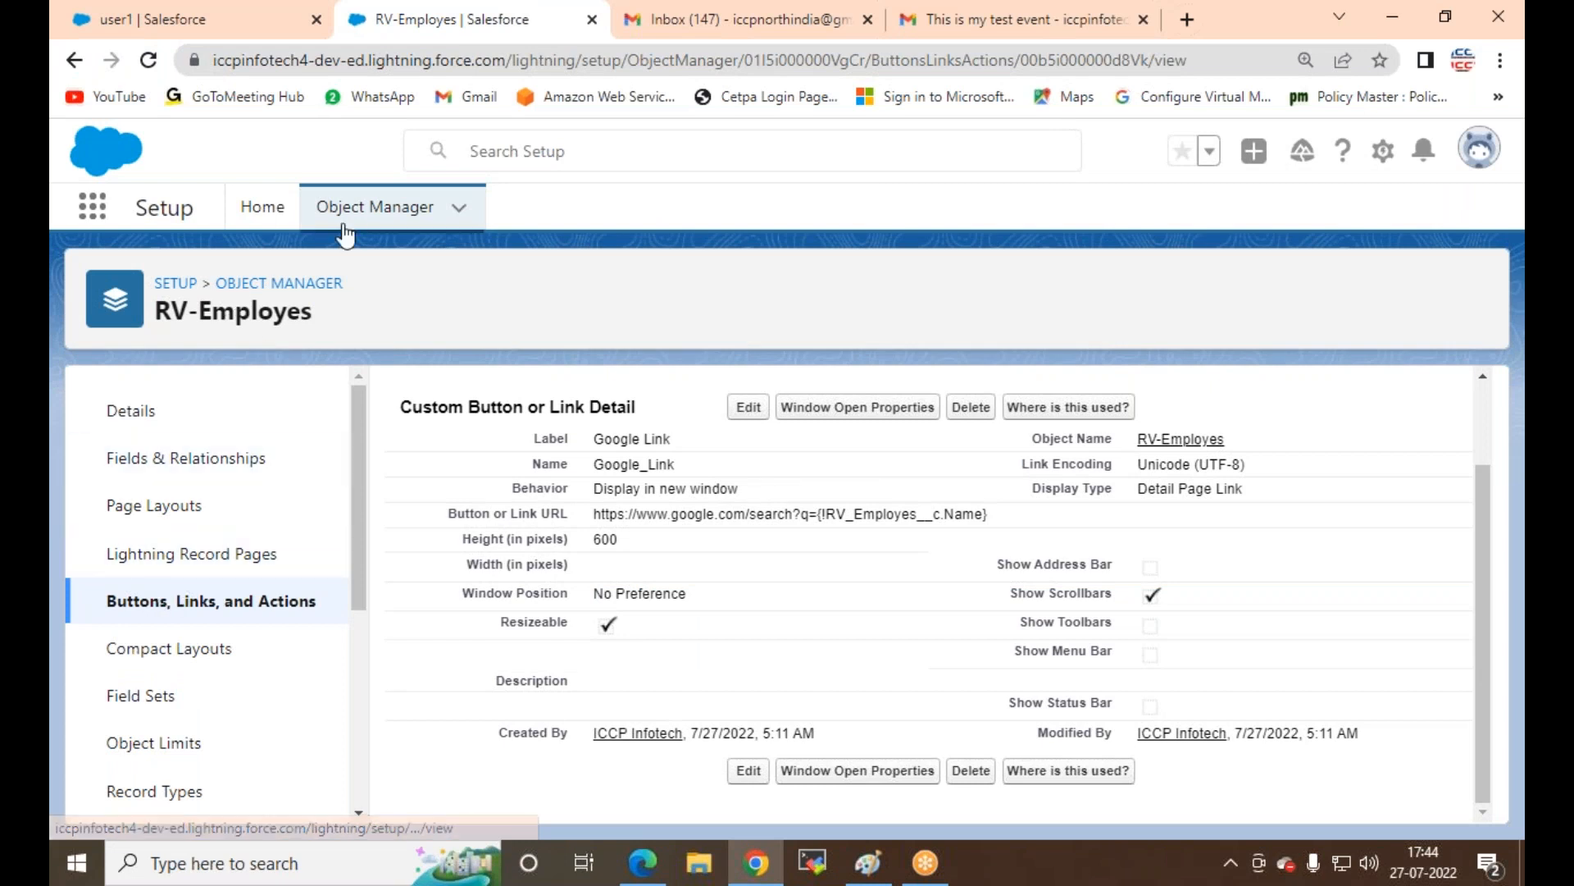
left_click(375, 207)
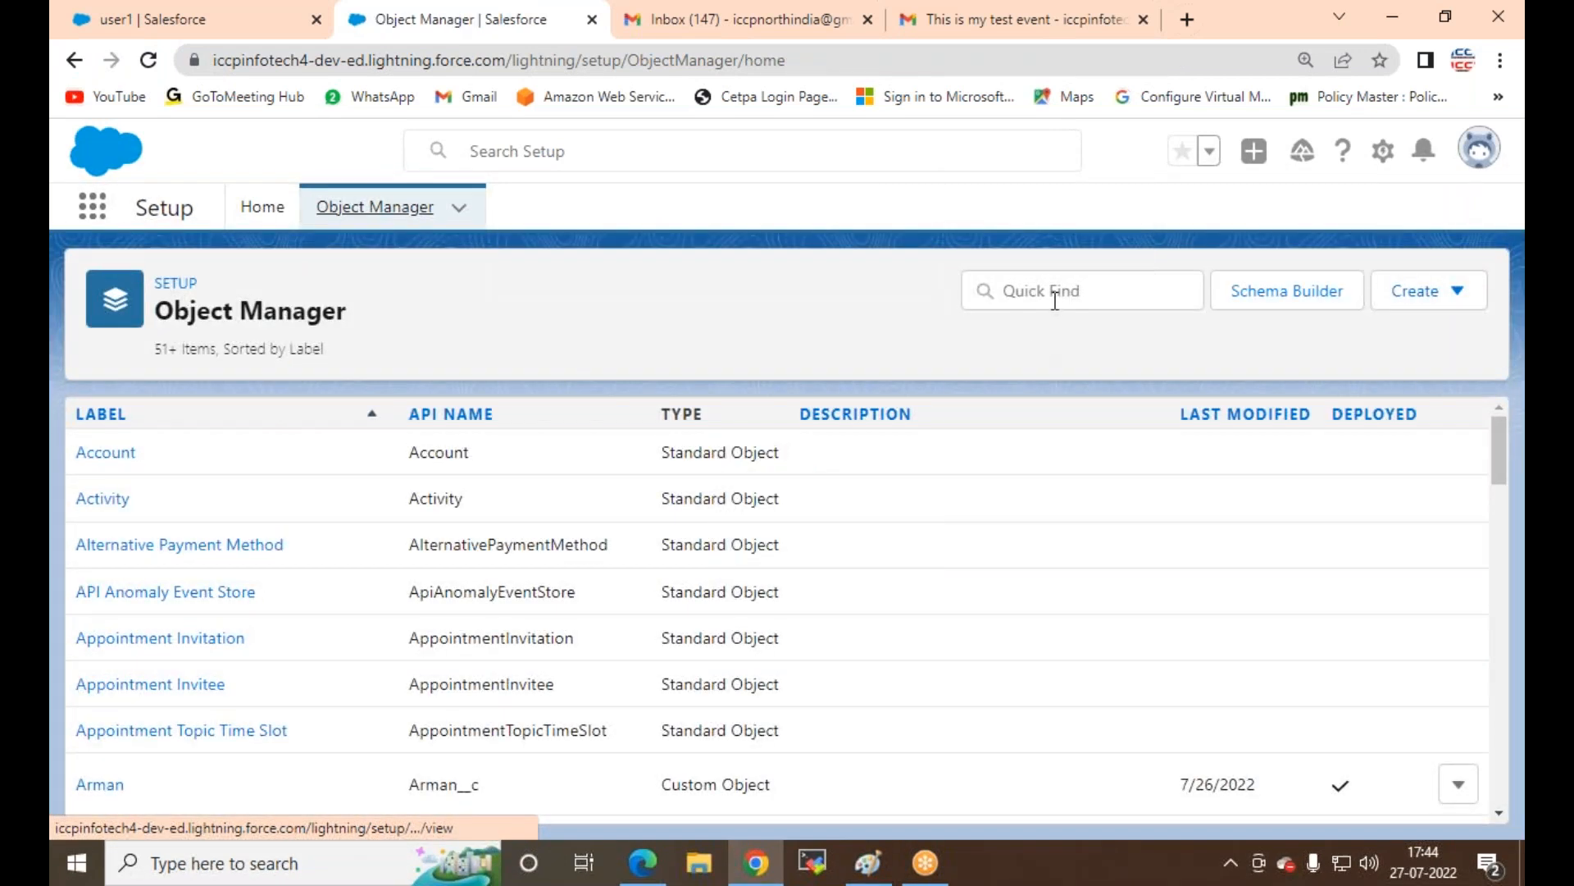
Step: Filter objects by 'ac', open Account's Buttons, Links, and Actions, and edit its Google Link
left_click(1055, 291)
type("account")
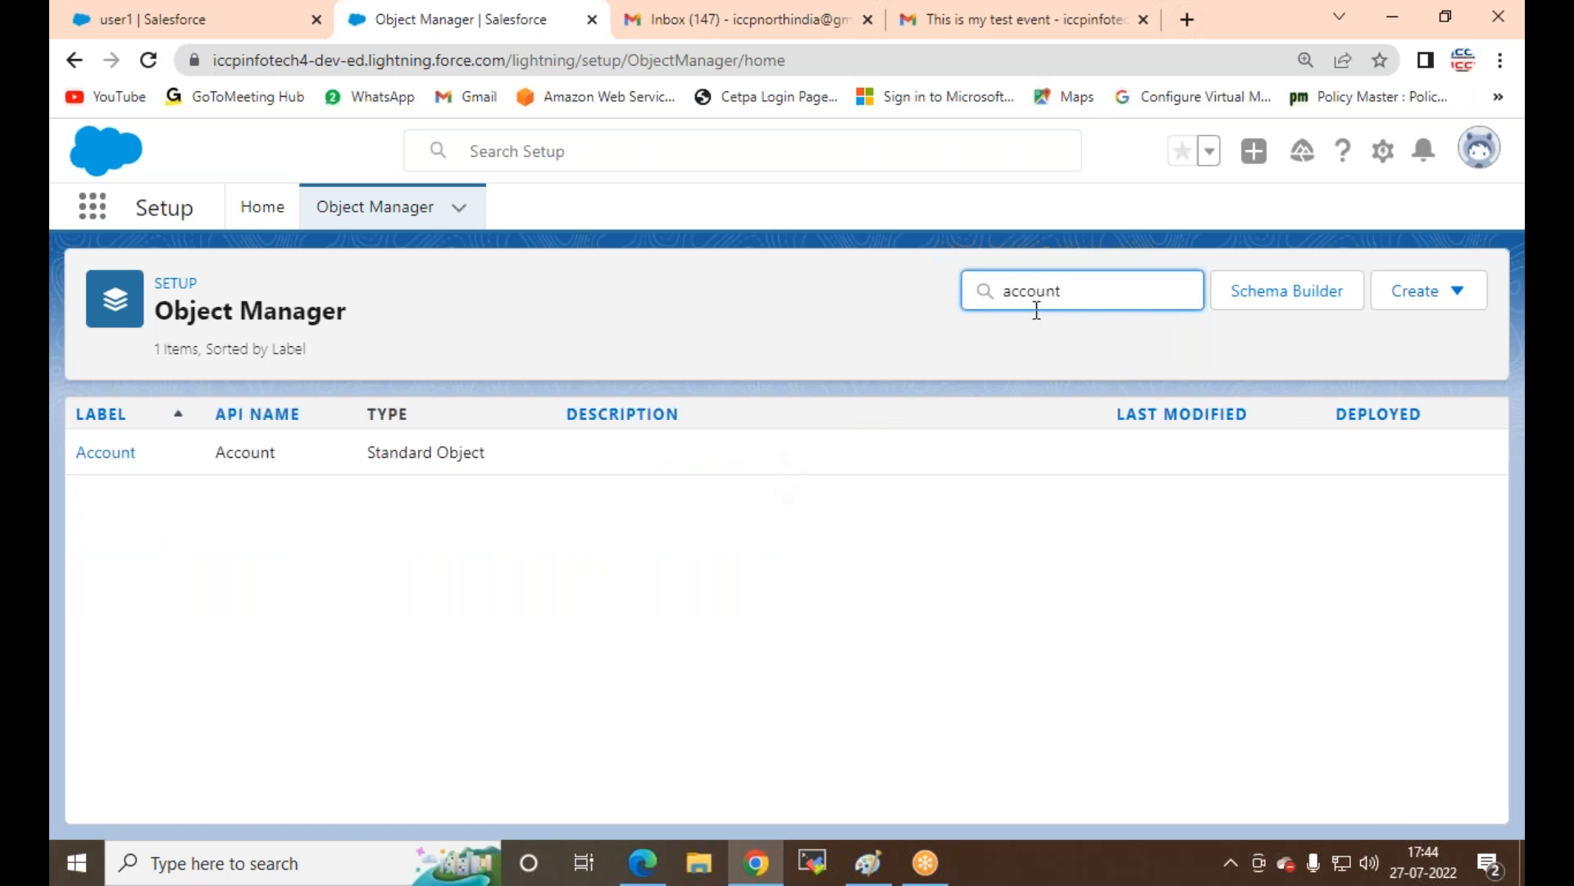
left_click(113, 460)
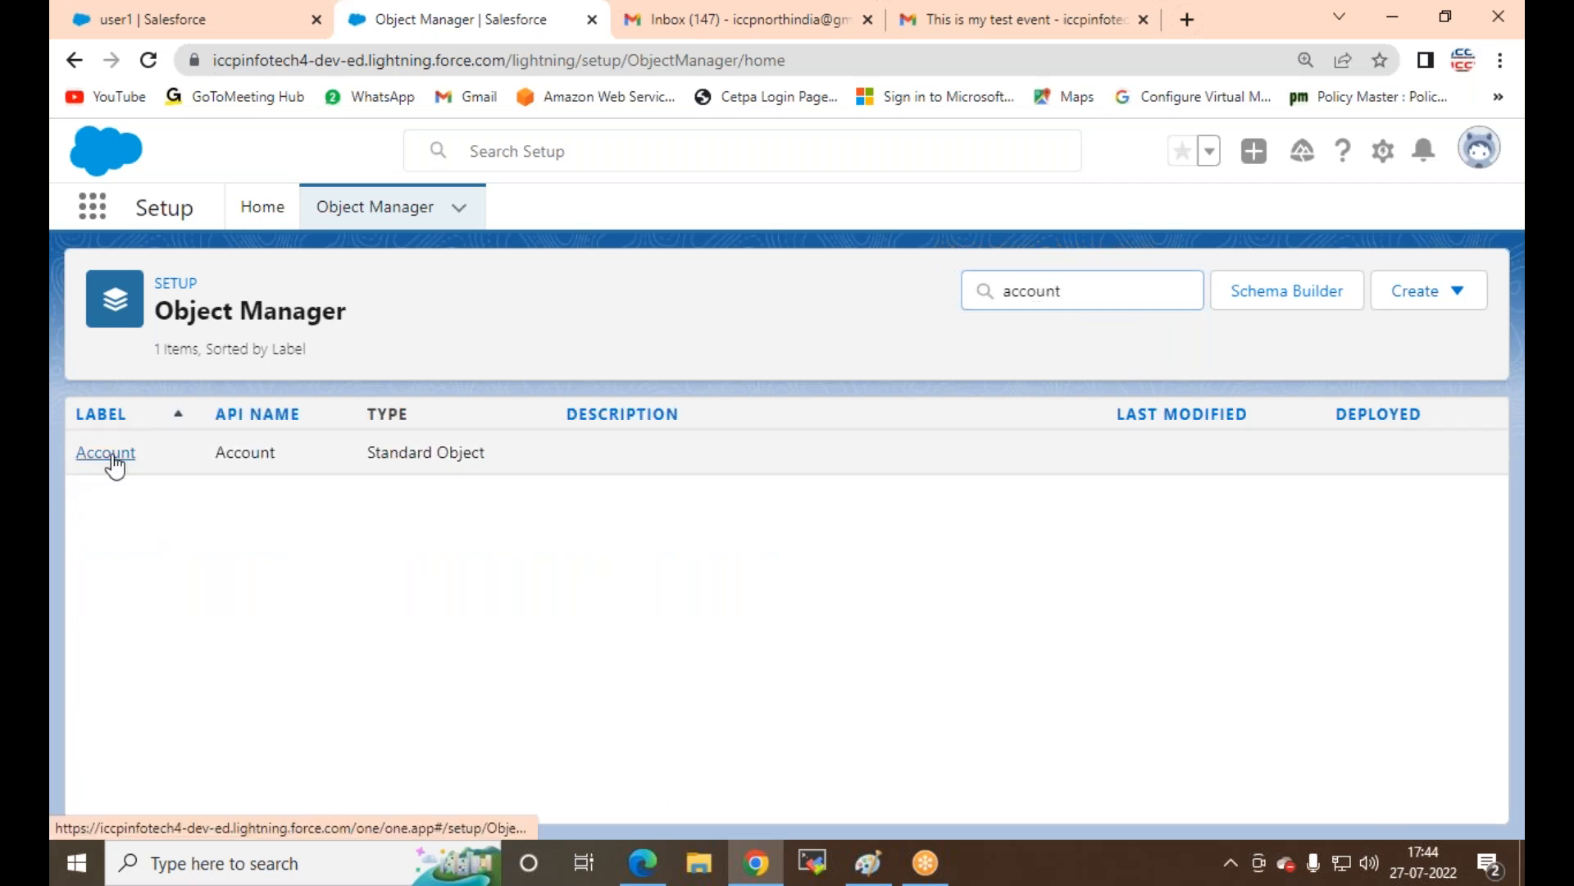
left_click(223, 603)
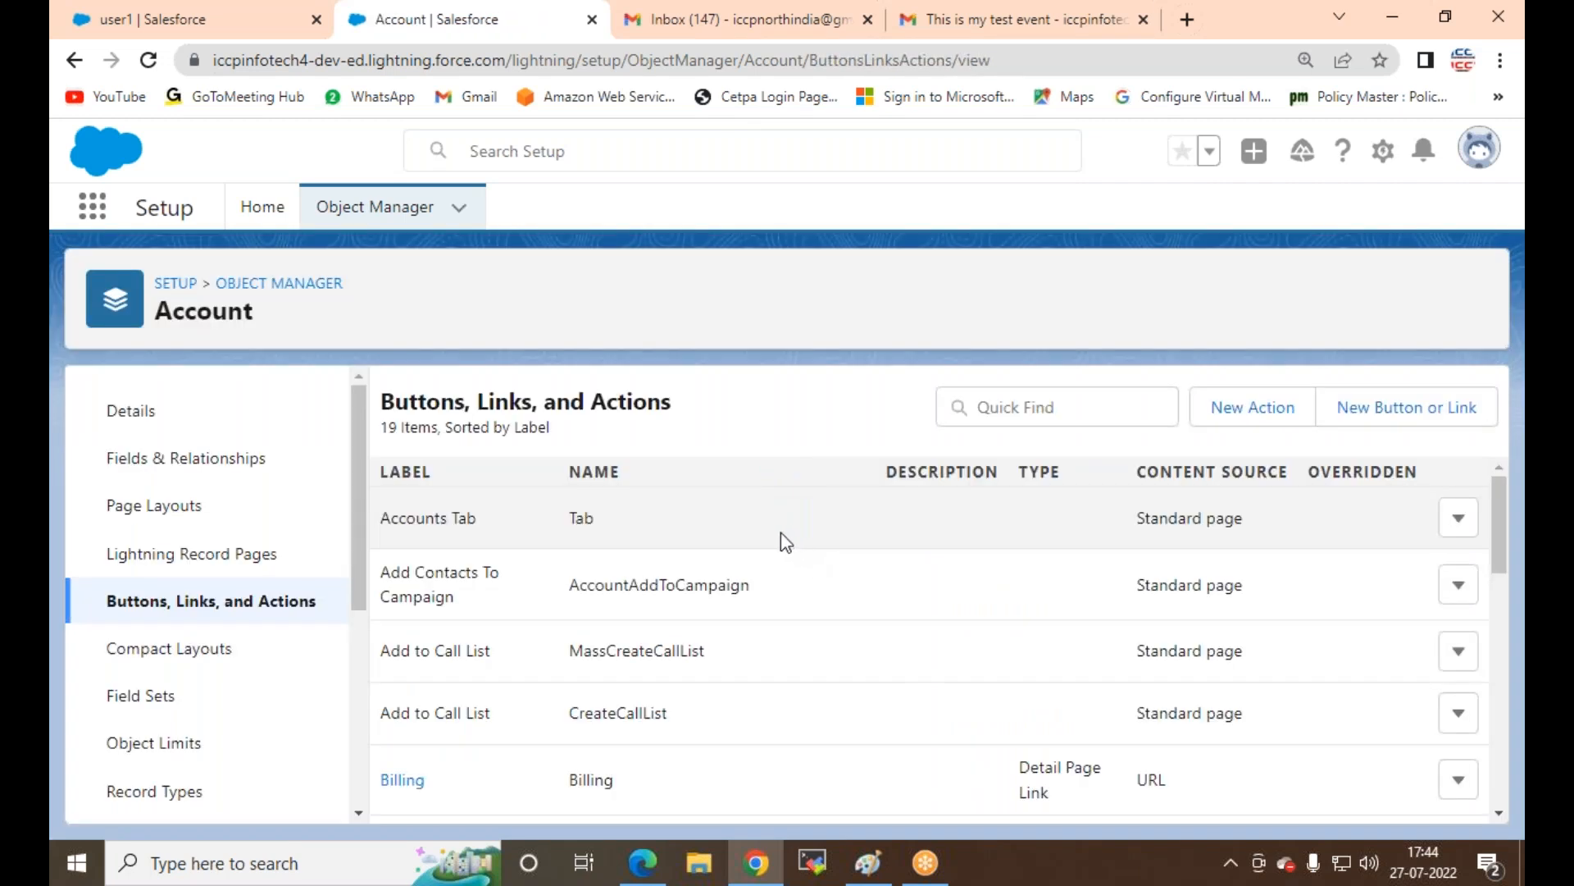
scroll(781, 538, "down", 3)
scroll(878, 541, "up", 3)
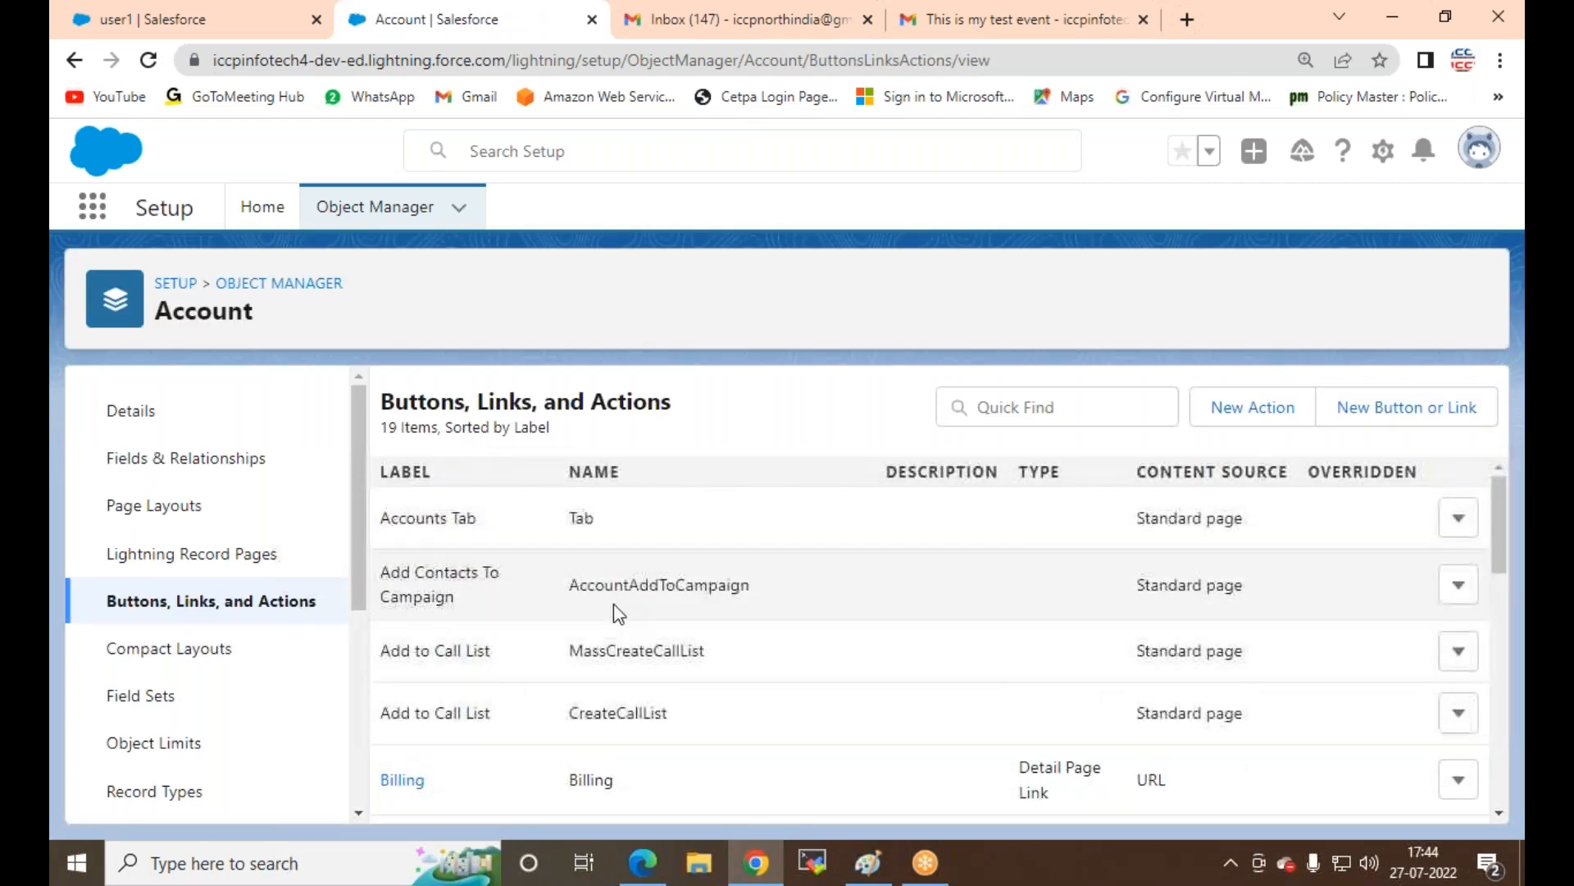
scroll(474, 661, "down", 5)
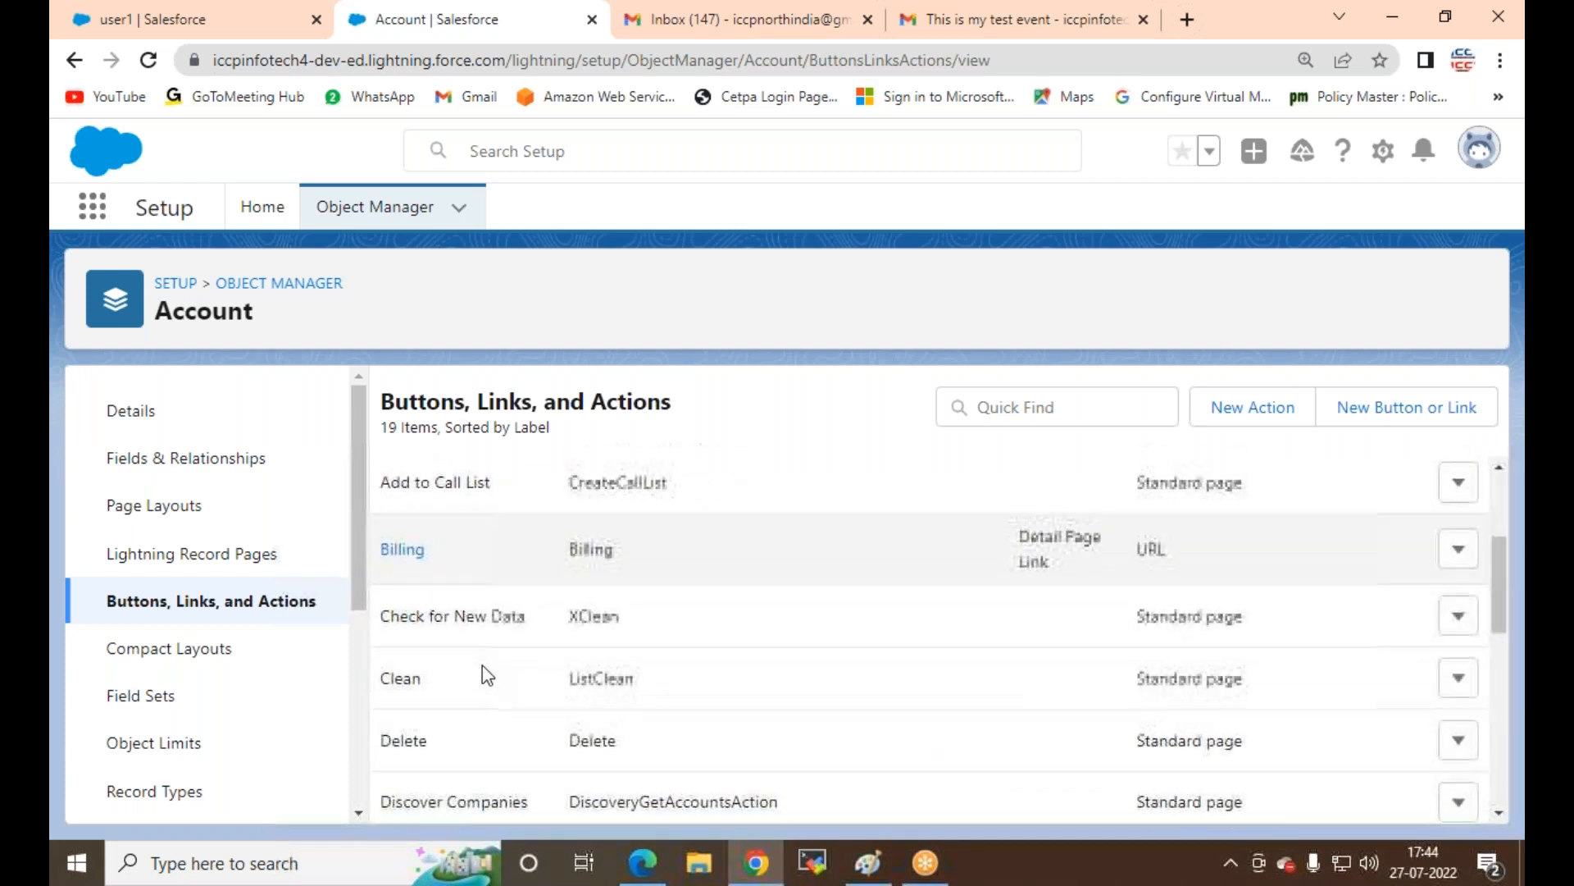
scroll(484, 664, "down", 4)
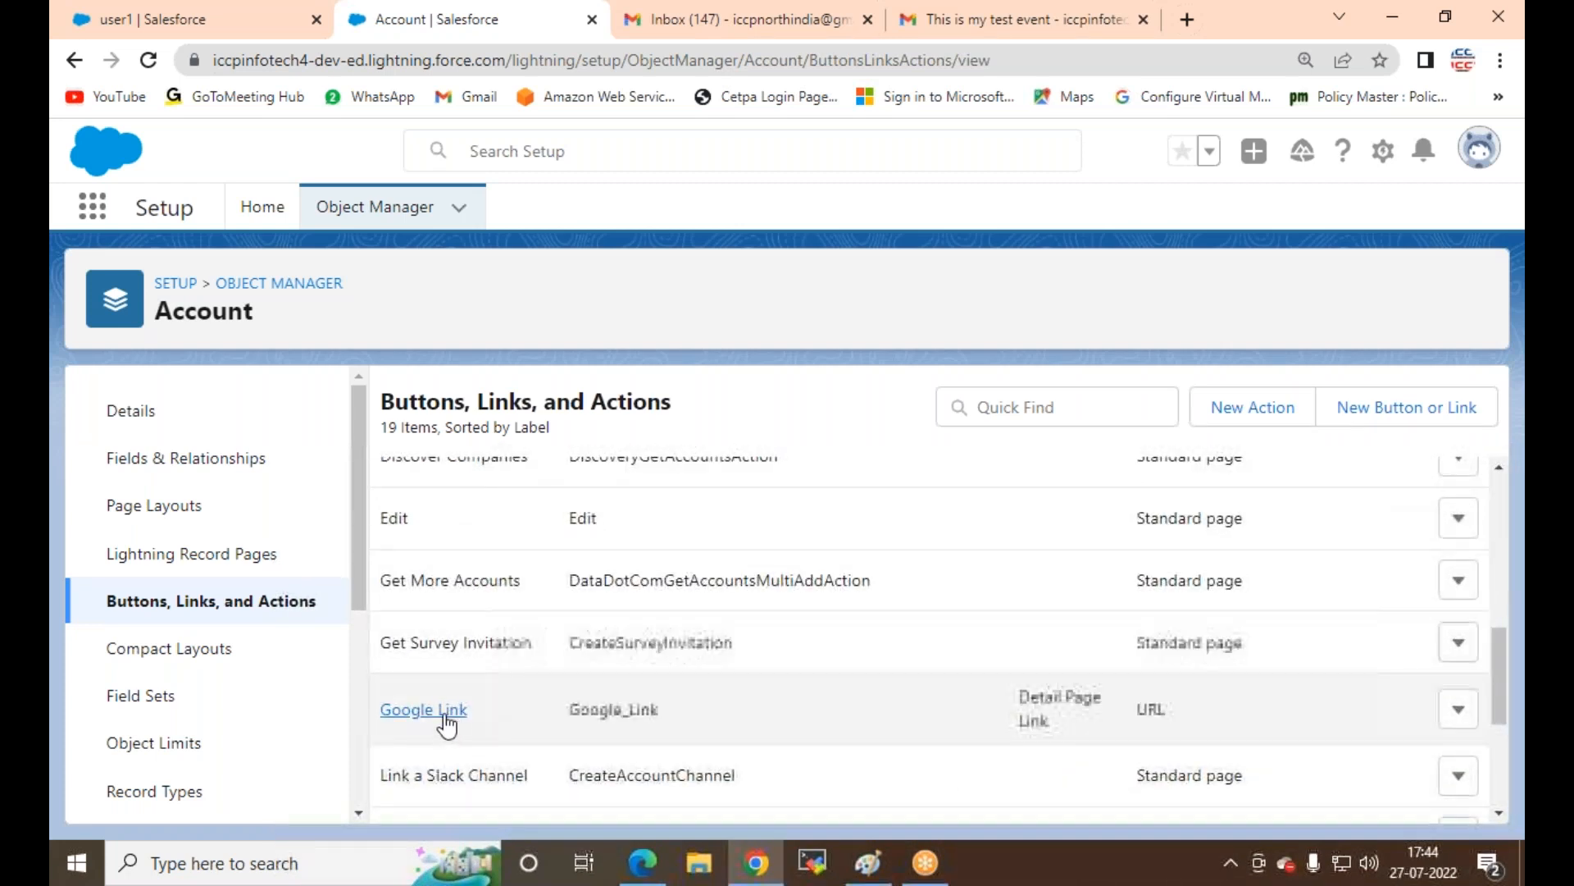
left_click(1458, 709)
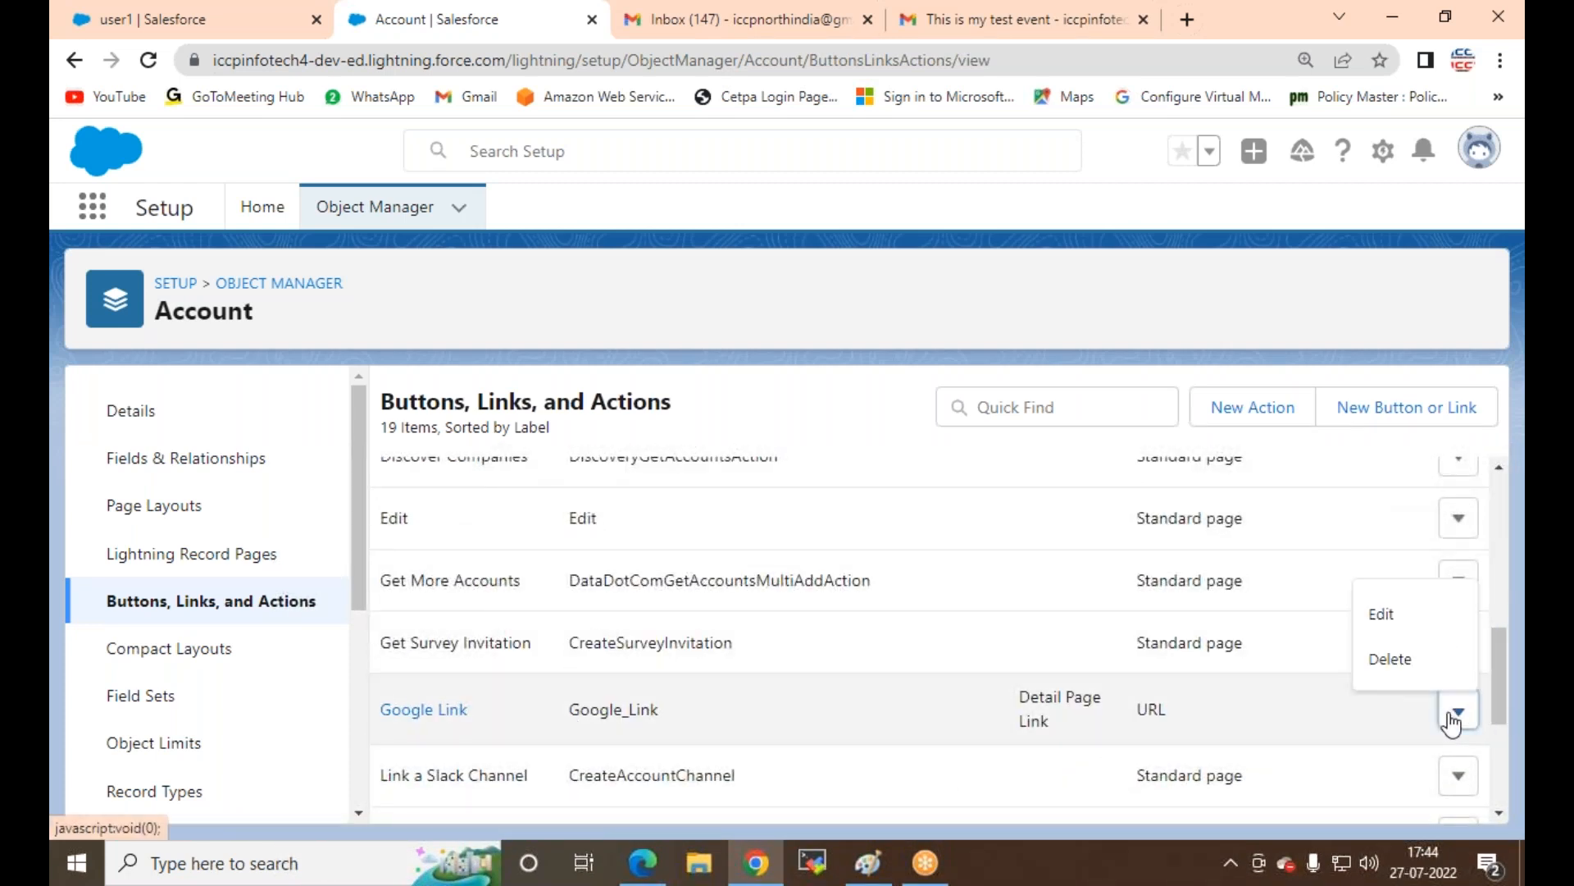
left_click(1382, 611)
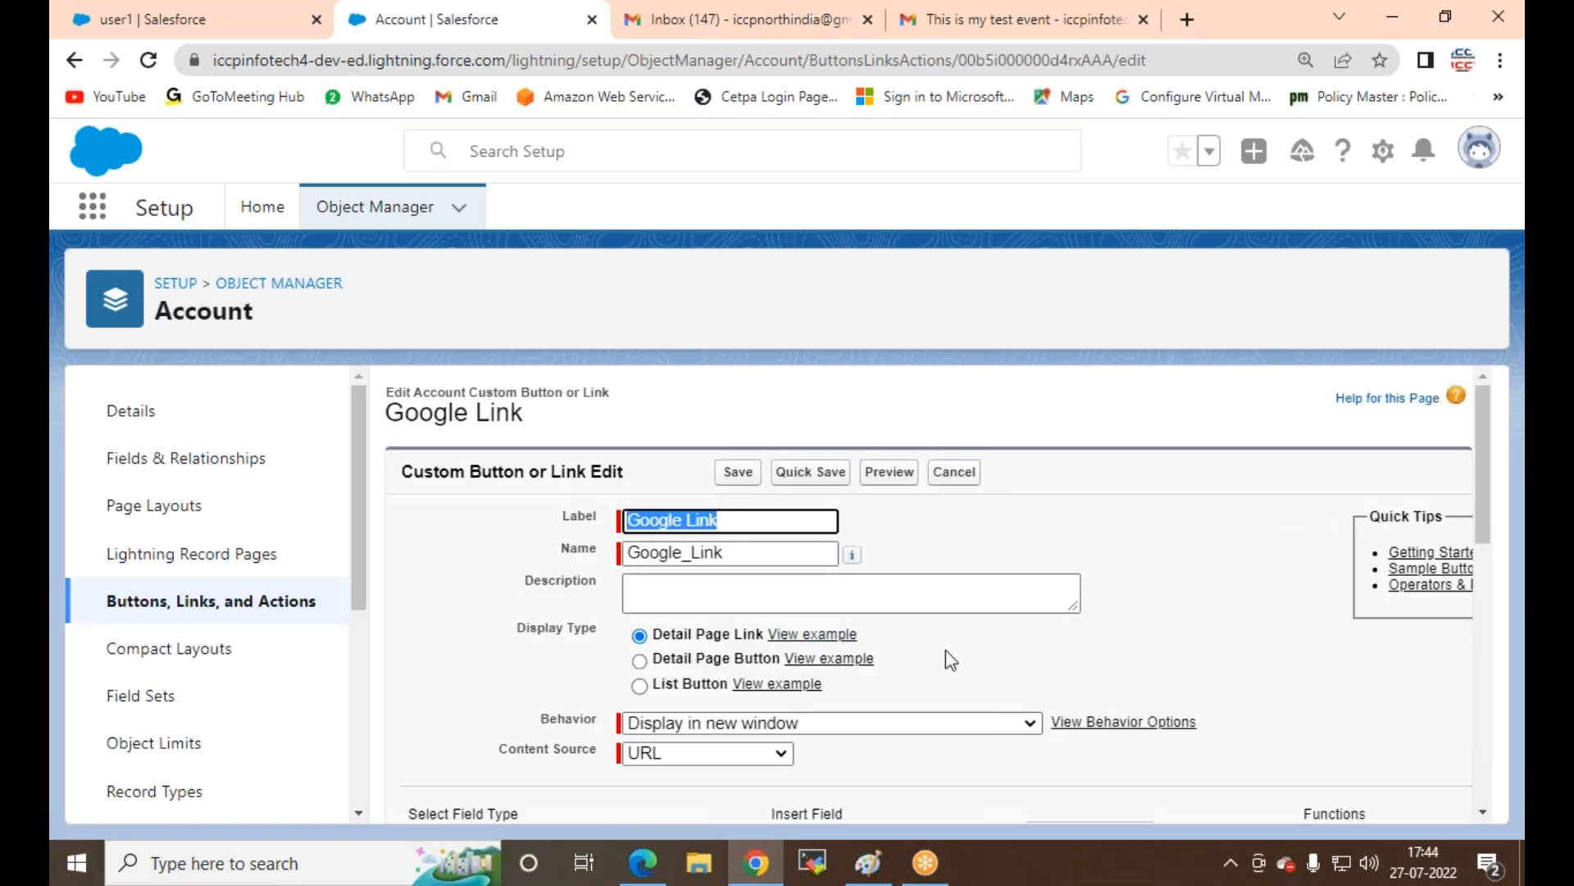
Step: Copy the Account Google Link's URL formula ending in {!Account.AccountNumber}, then return to Object Manager
scroll(913, 656, "down", 4)
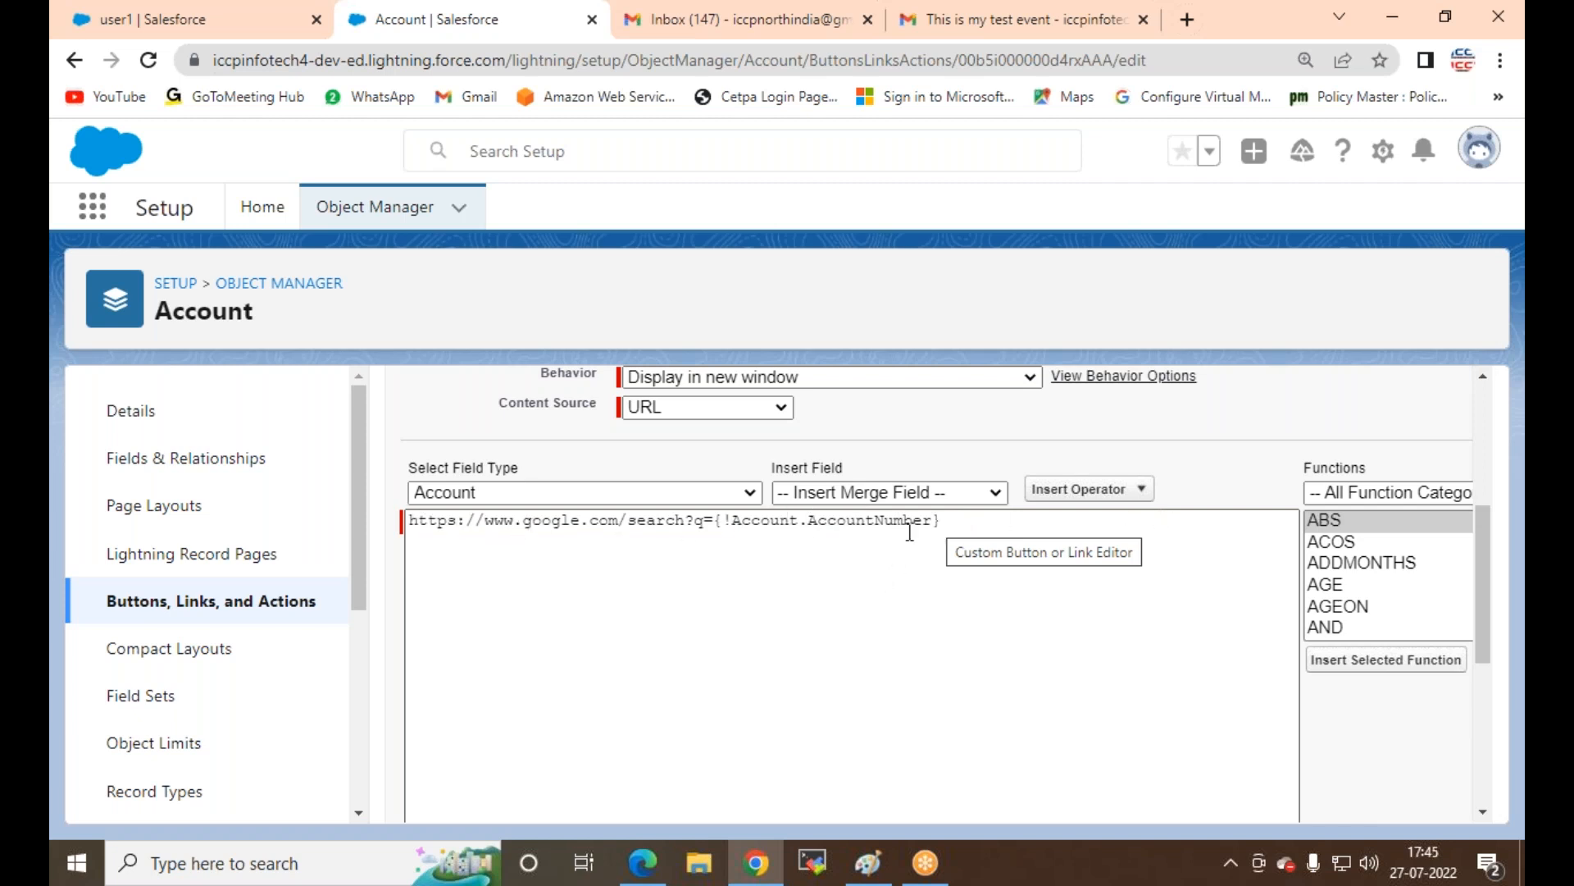
mouse_move(409, 520)
left_mouse_down()
mouse_move(931, 523)
mouse_move(410, 517)
left_mouse_up()
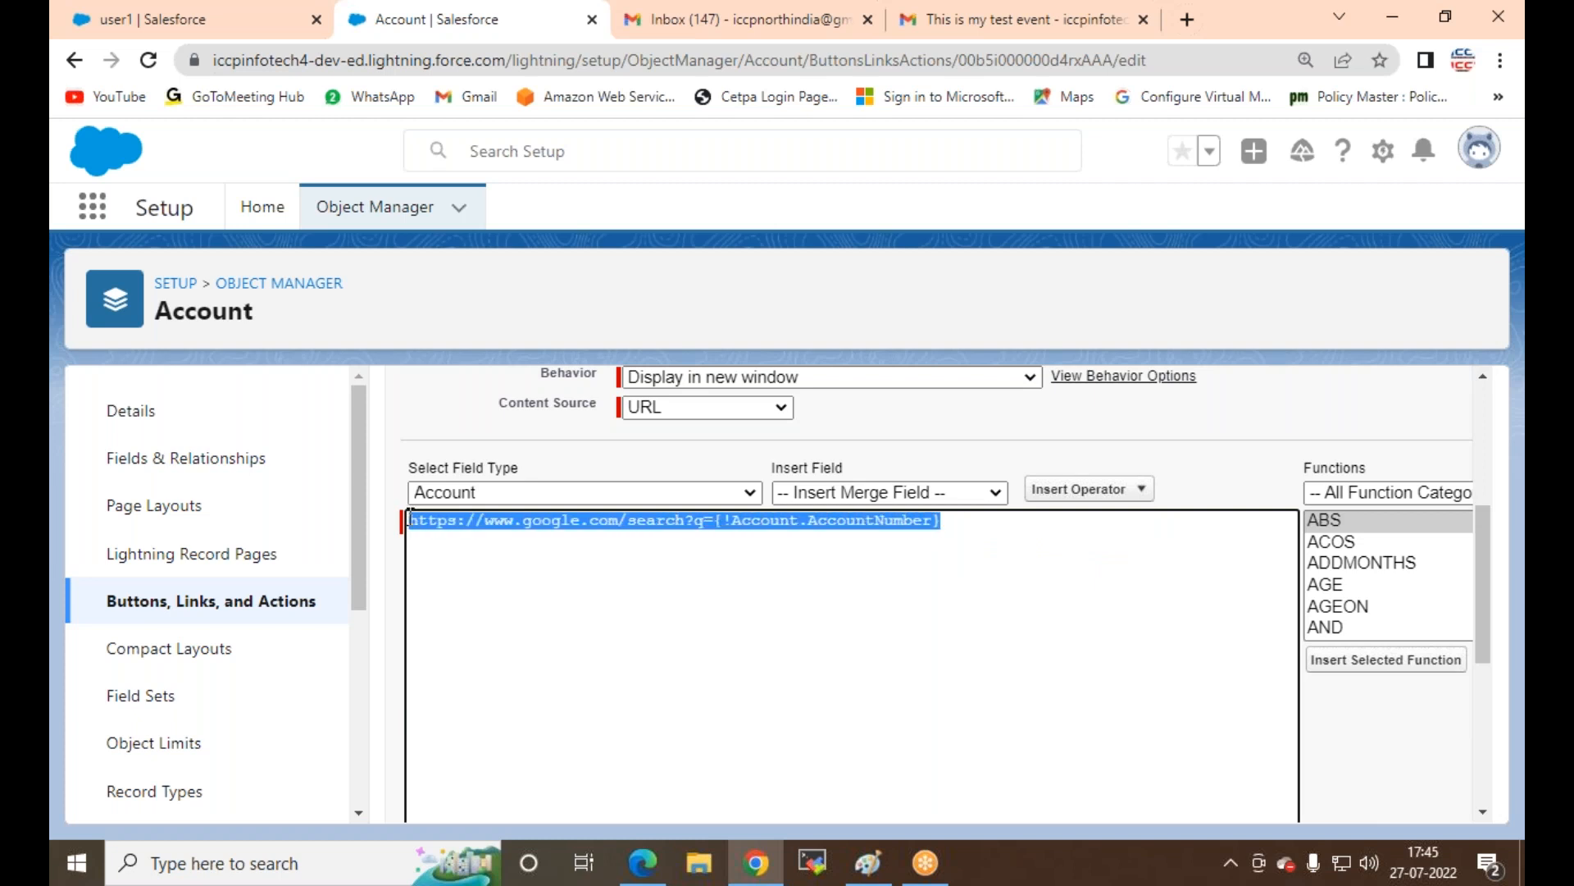
right_click(462, 525)
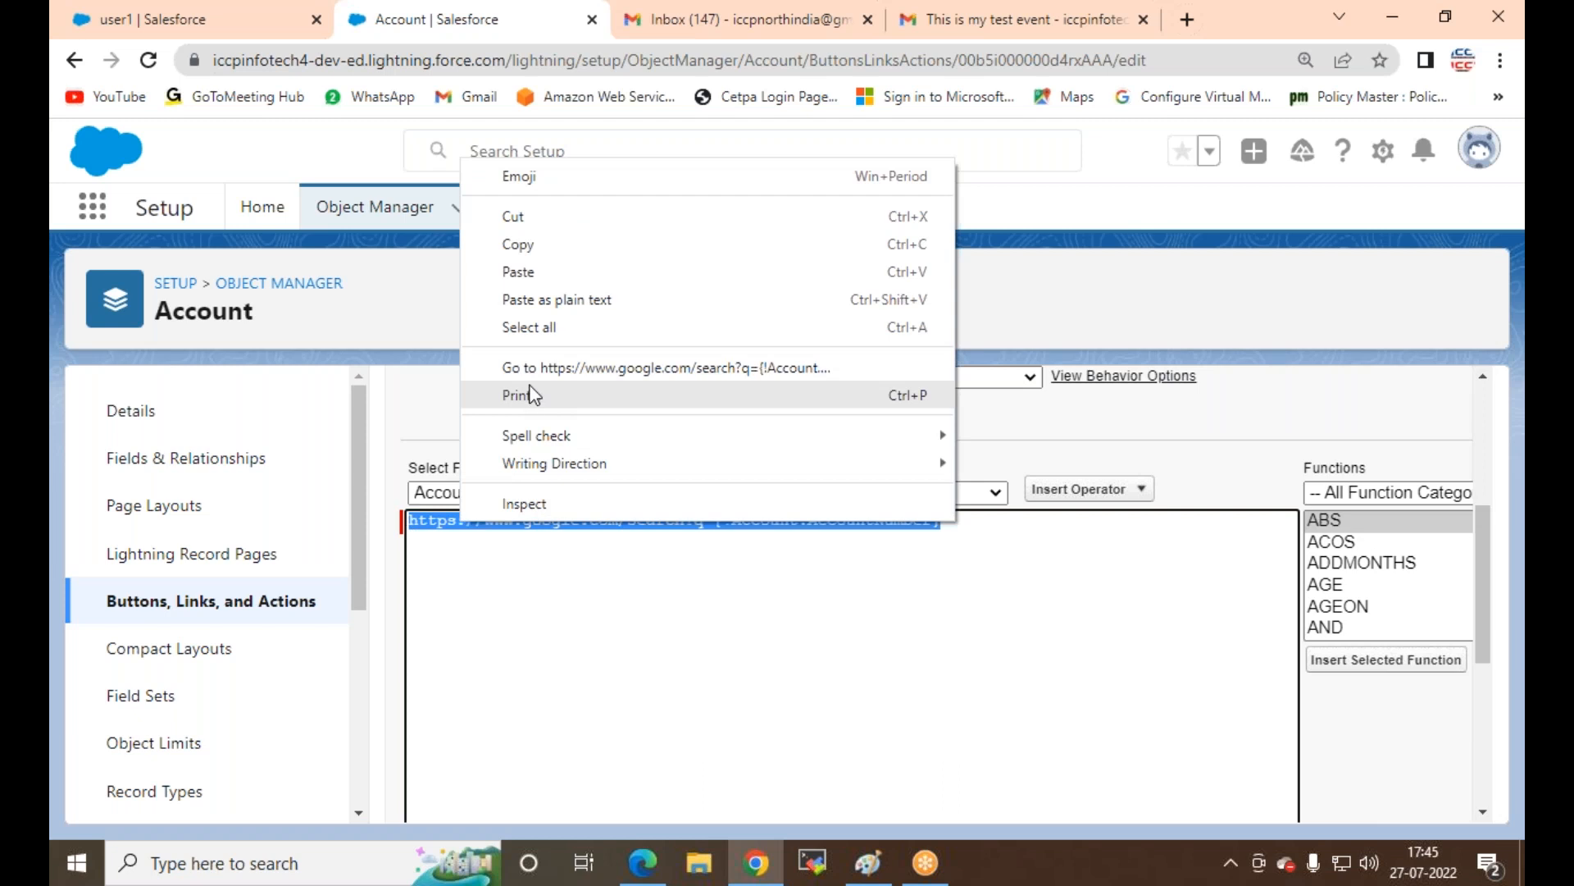
left_click(520, 244)
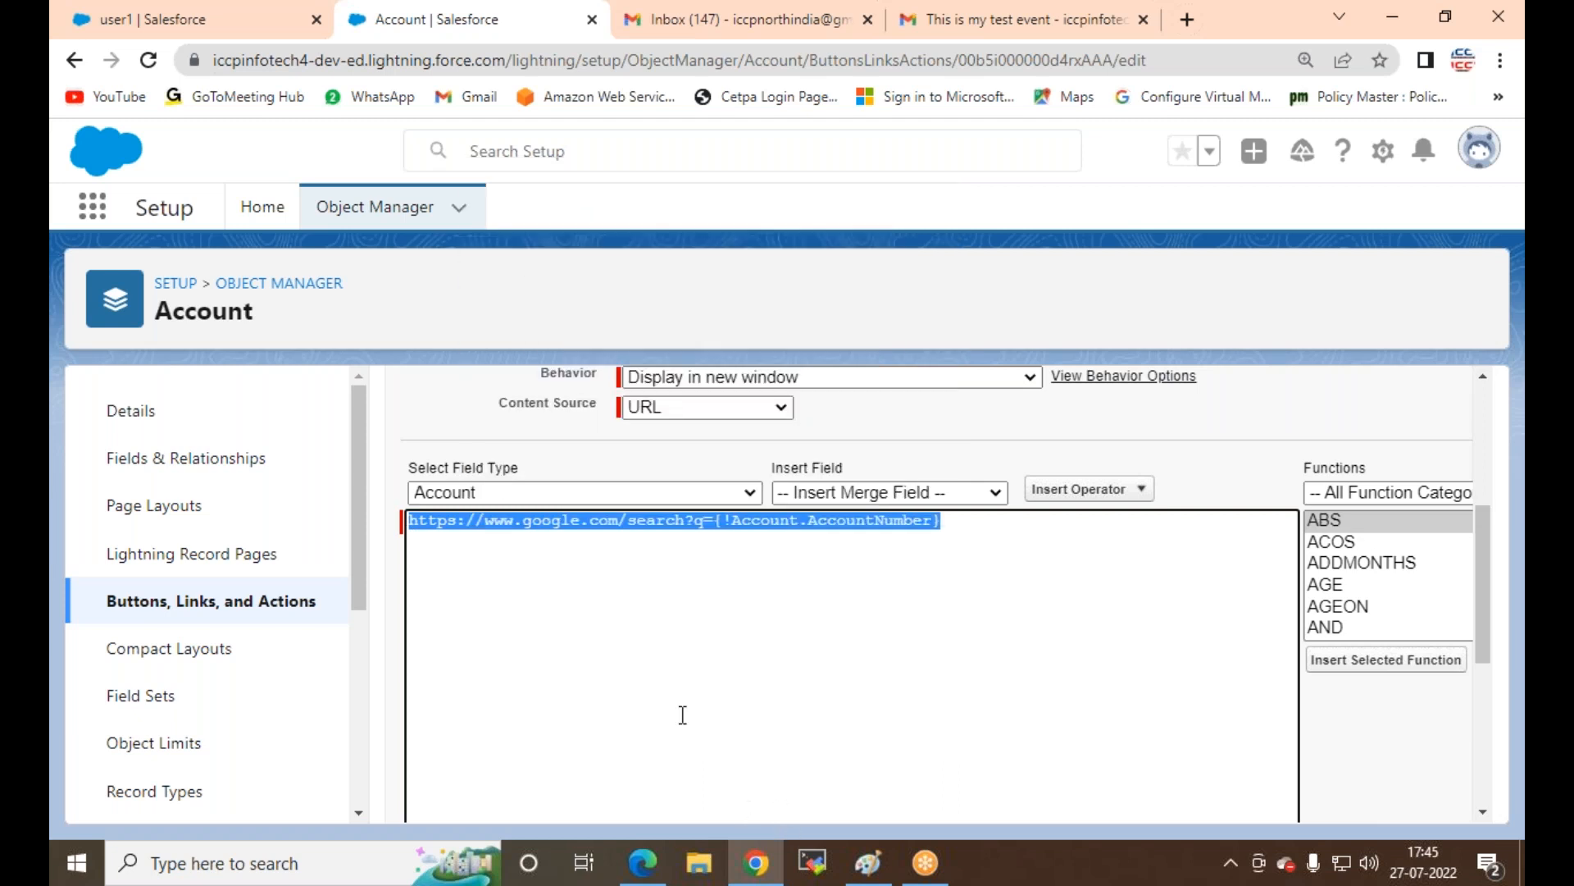
left_click(373, 209)
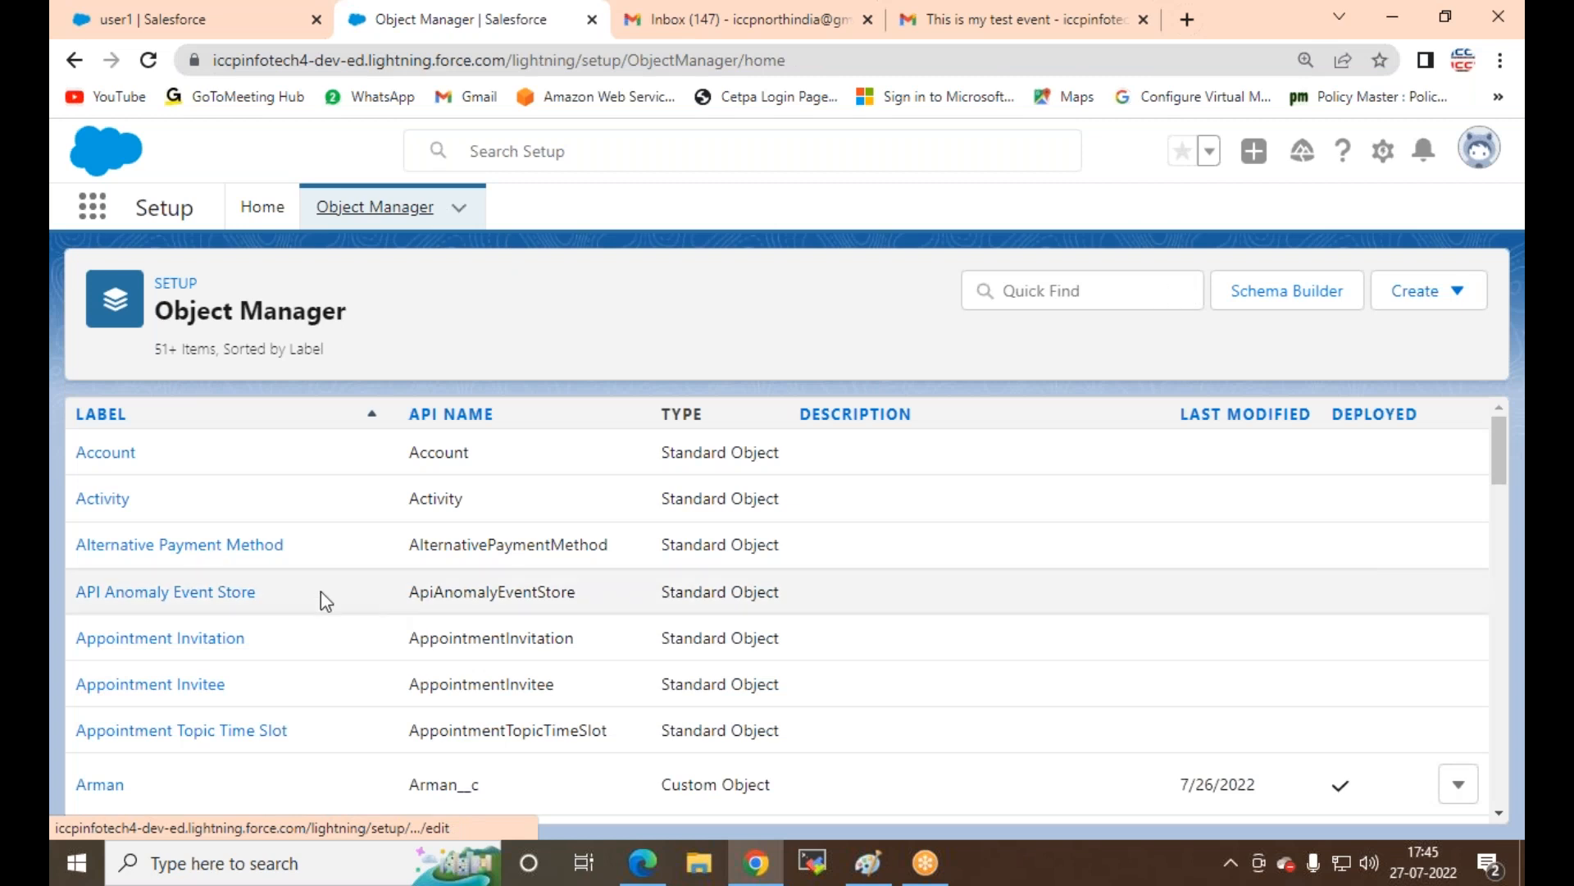
Step: Filter Setup for 'RV', then edit the Google Link under RV-Employes Buttons, Links, and Actions
left_click(1005, 290)
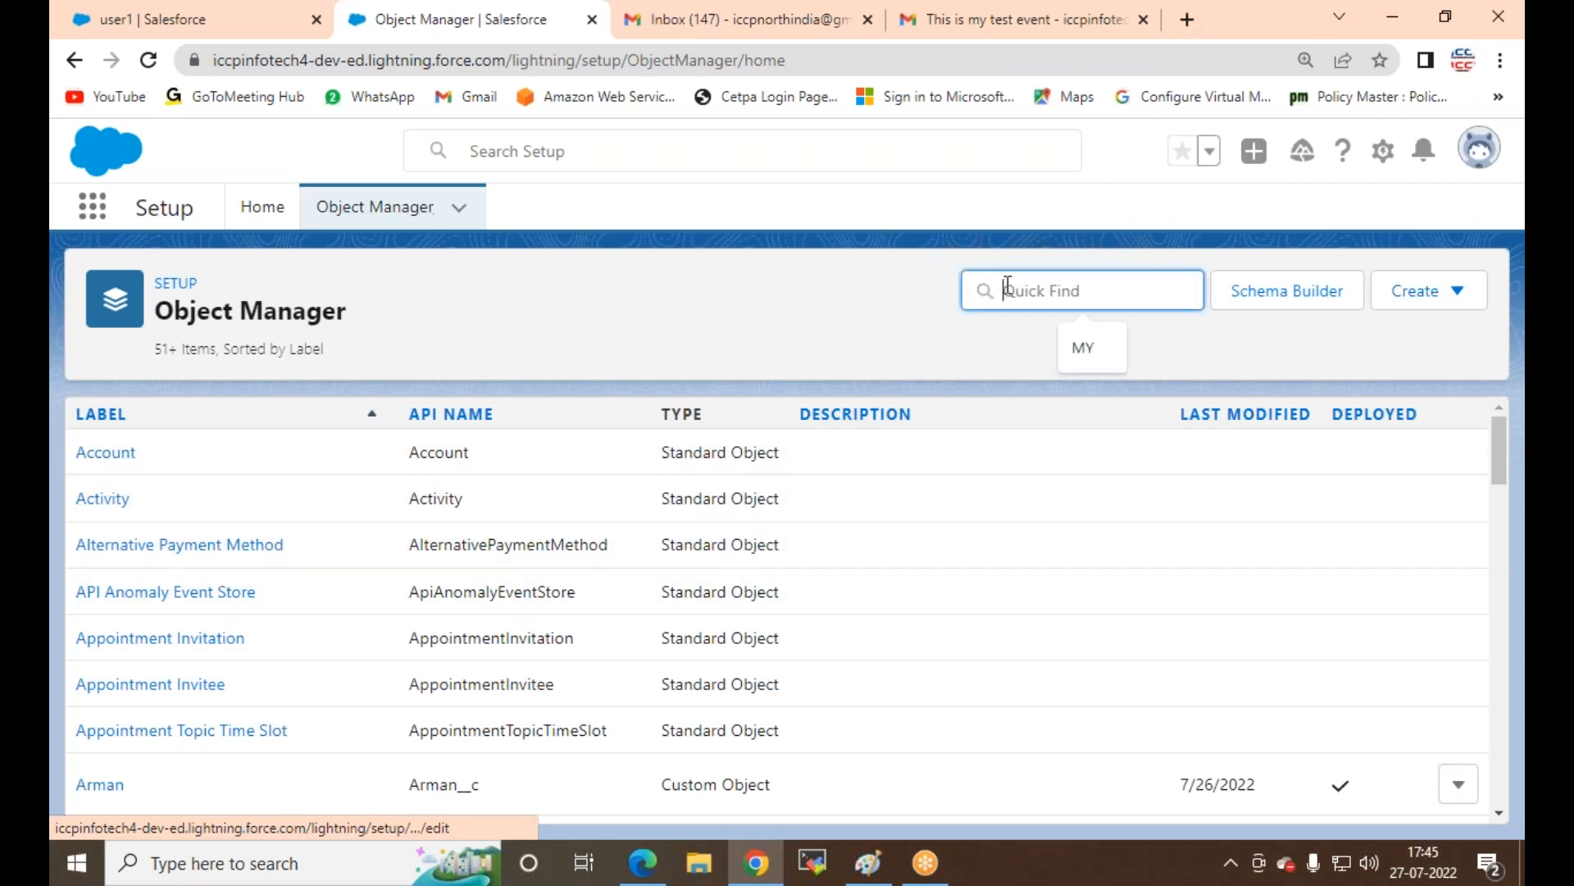
type("RV")
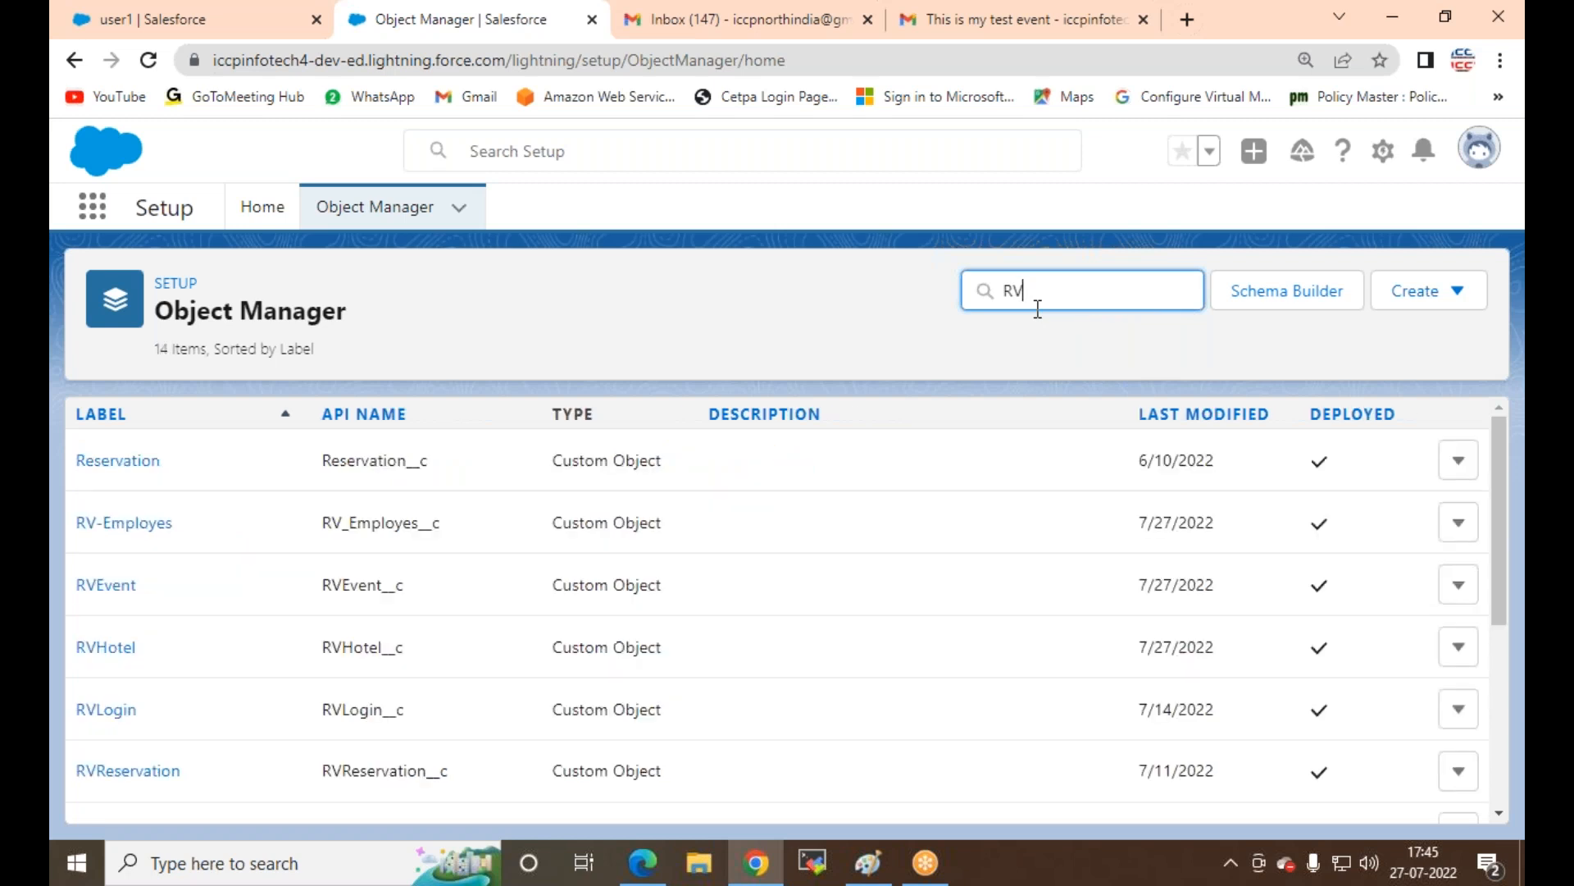
left_click(153, 526)
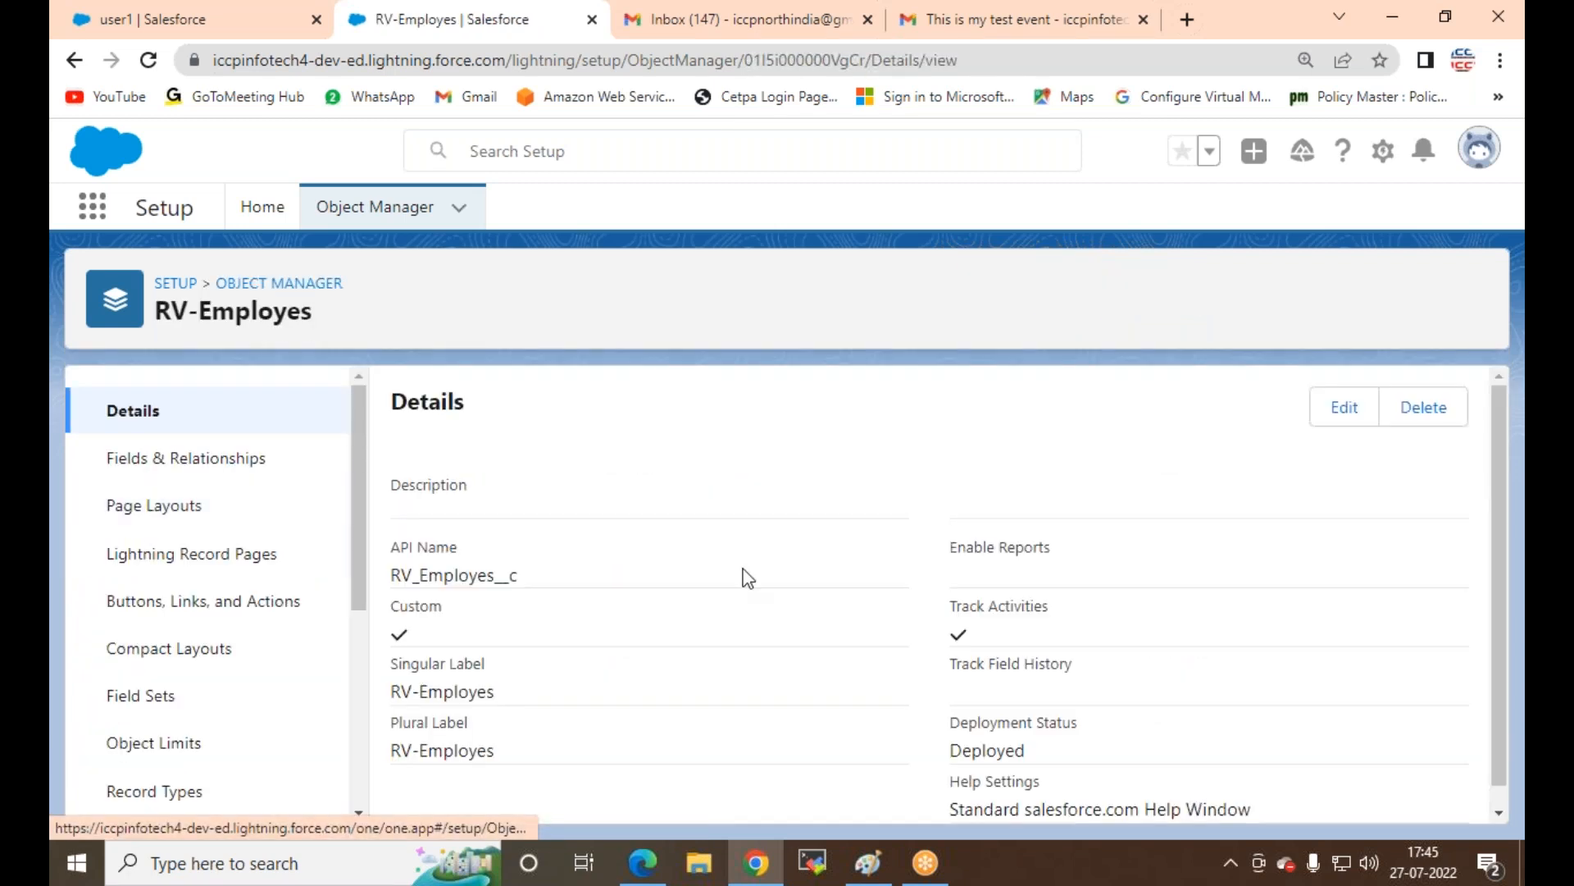
scroll(810, 525, "down", 1)
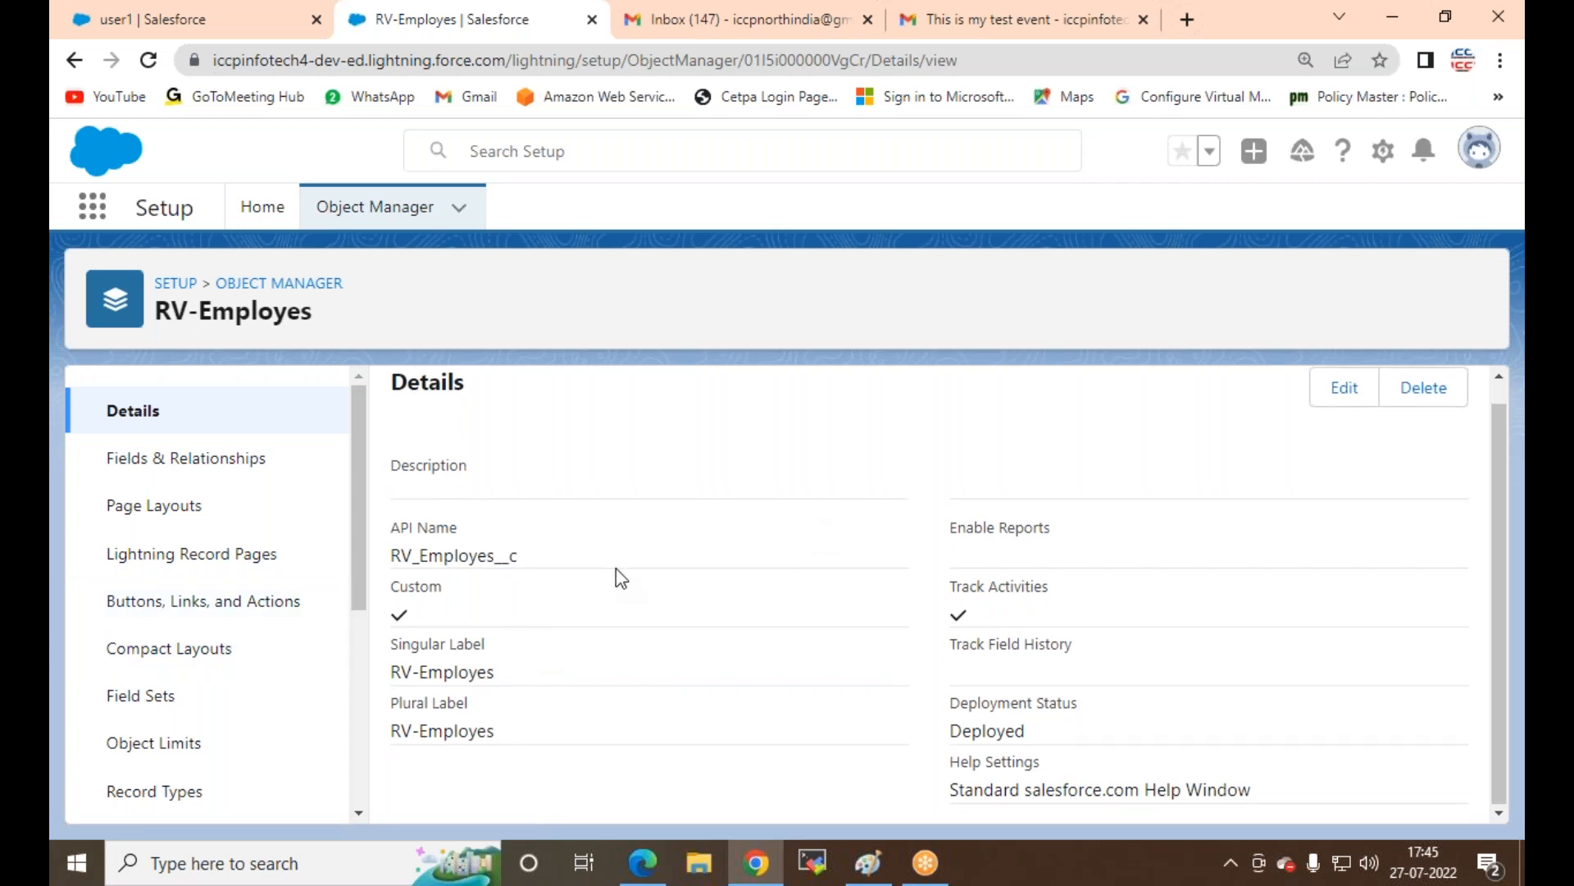
left_click(185, 616)
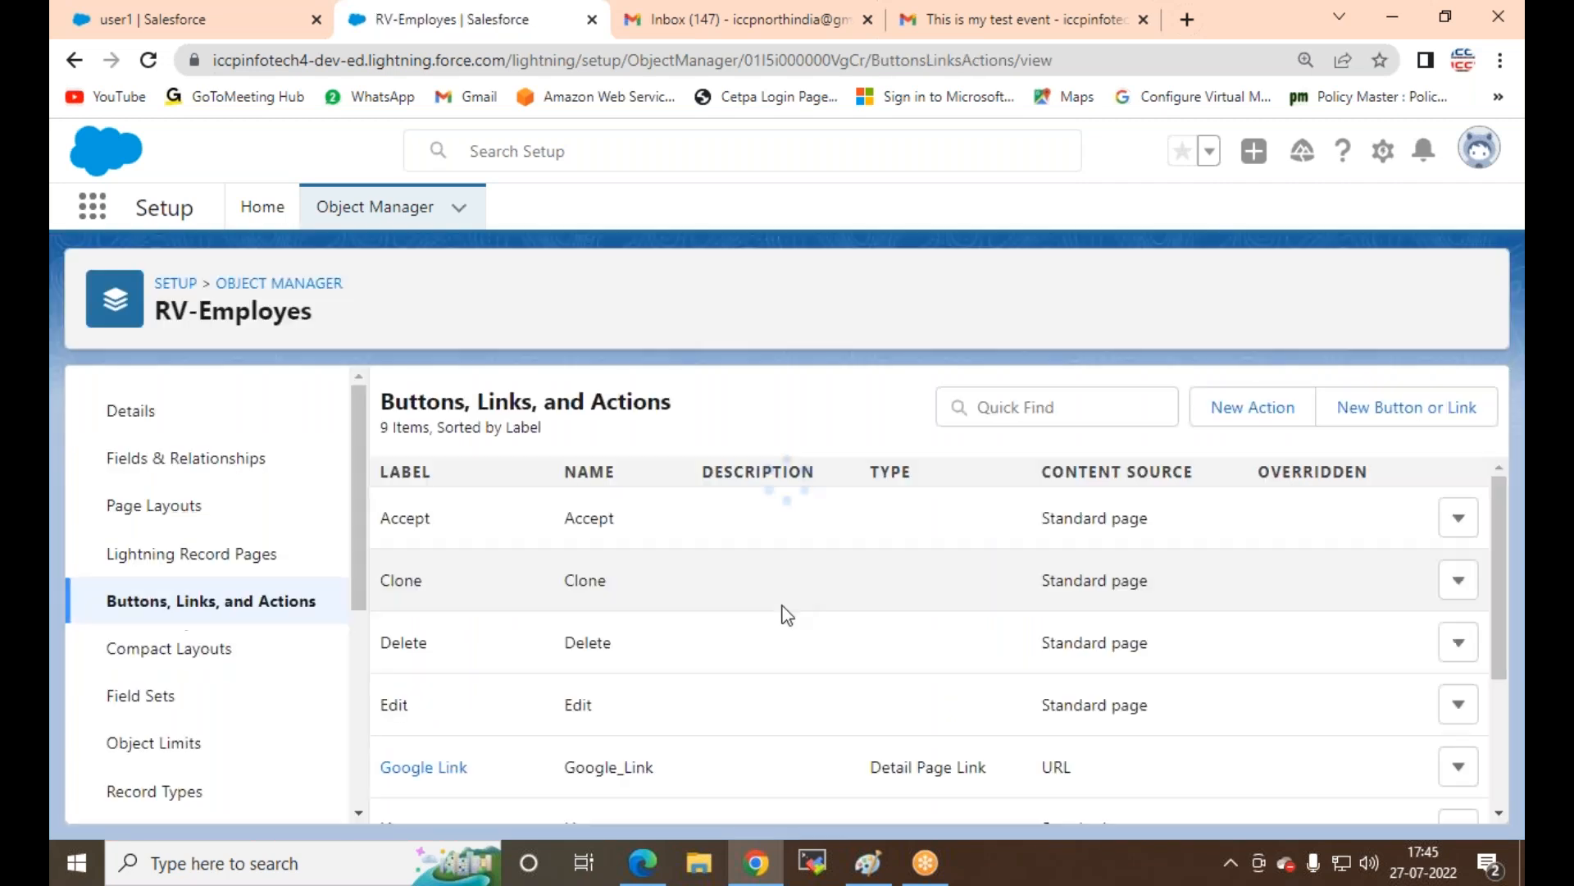
scroll(783, 619, "down", 3)
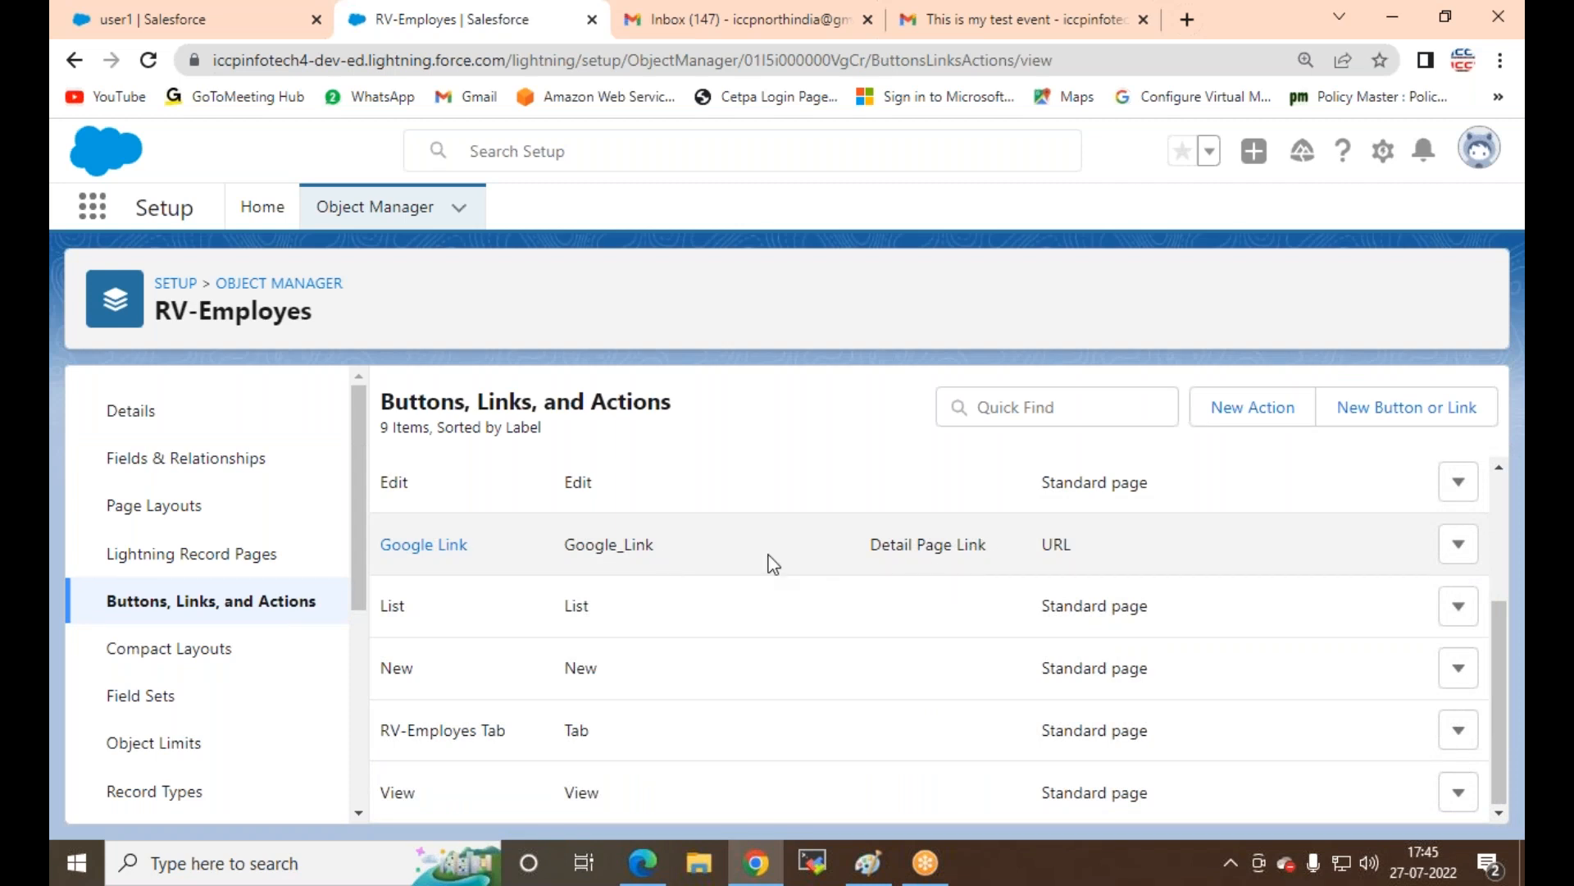
left_click(1458, 544)
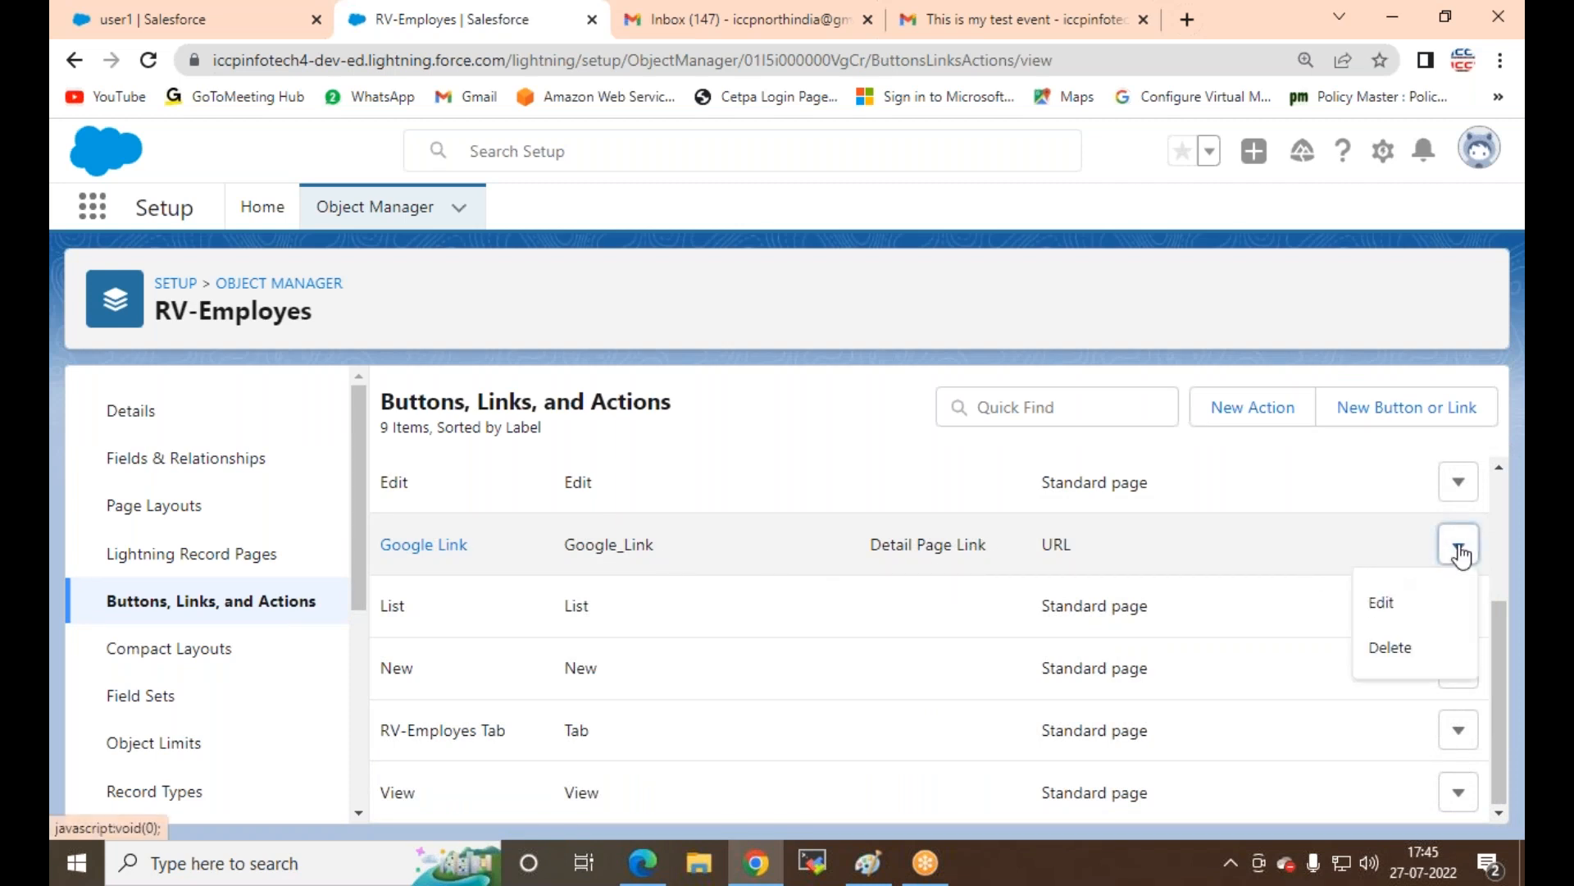
left_click(1382, 605)
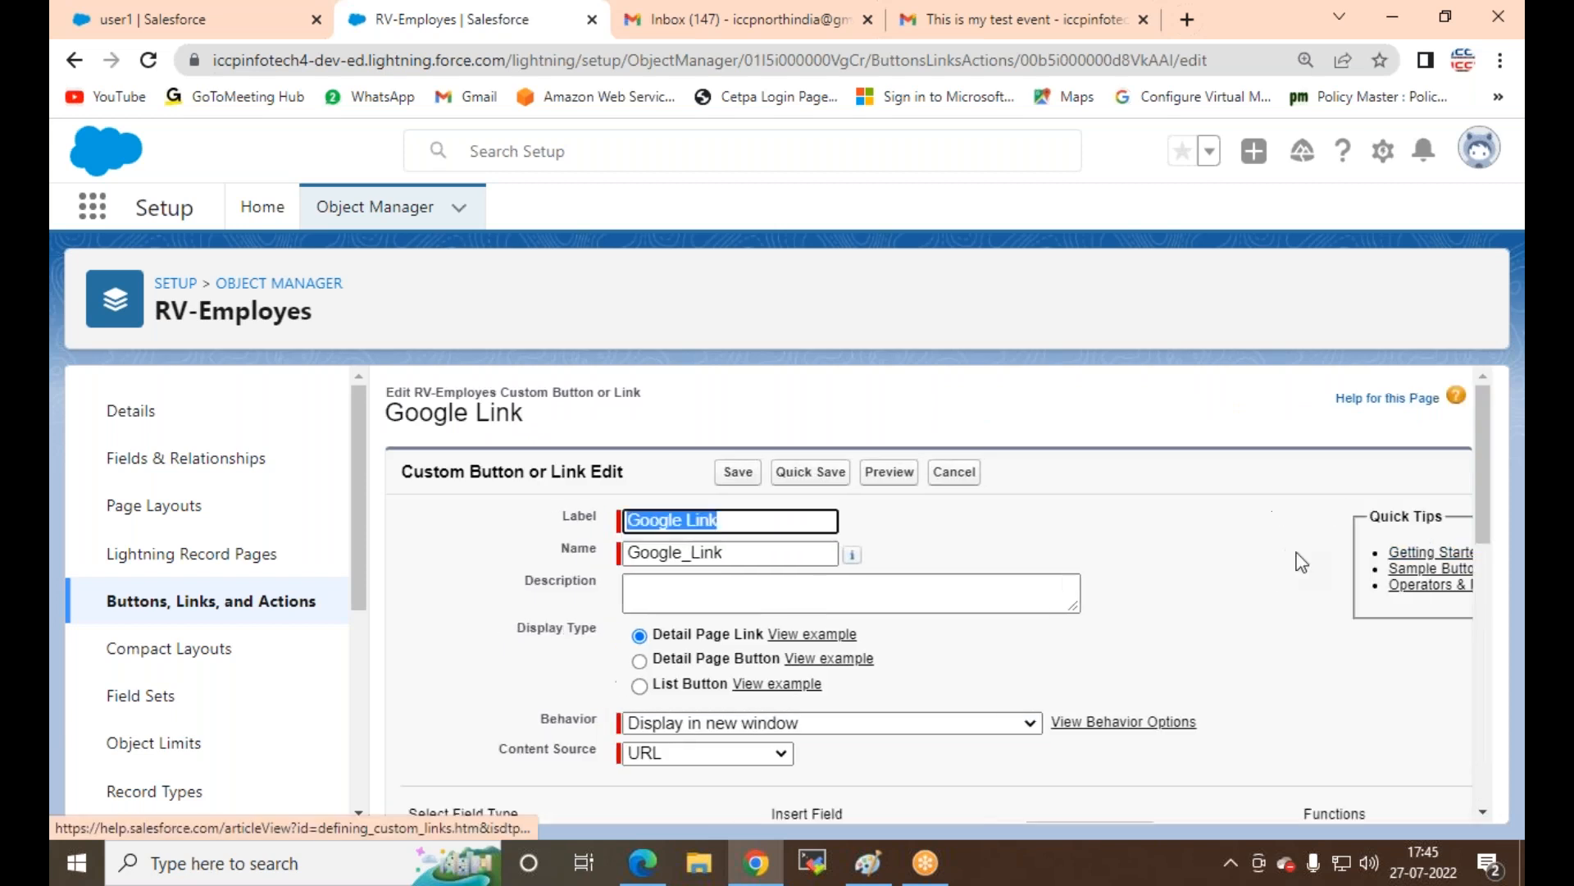
Step: Remove the pasted Account URL line, keep the {!RV_Employes__c.Name} Google search URL, and save
scroll(545, 635, "down", 3)
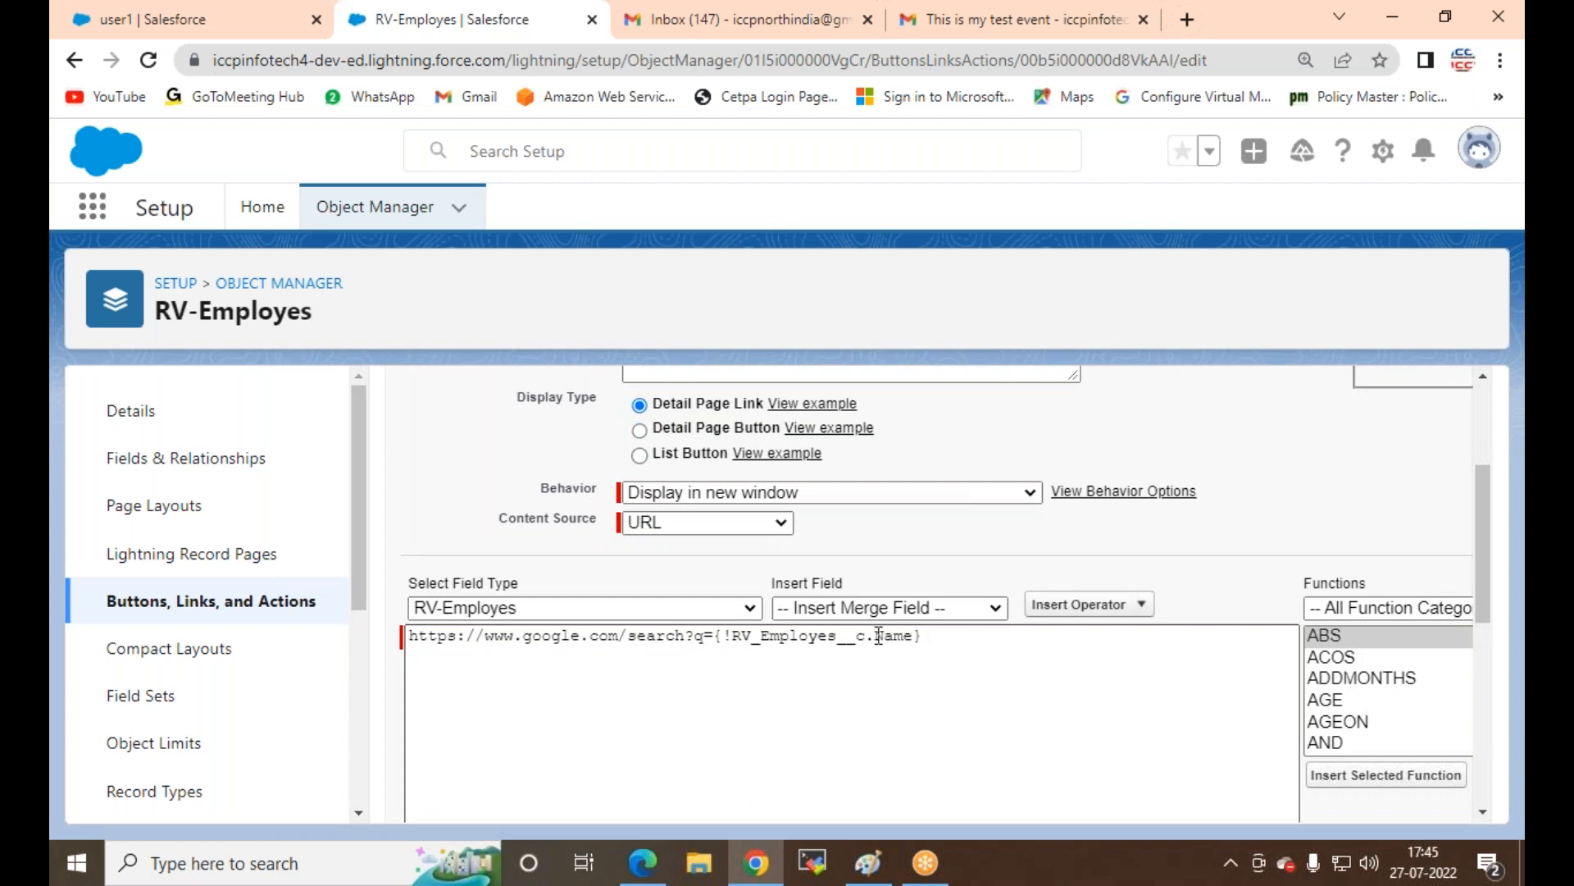
left_click(987, 613)
scroll(886, 565, "down", 1)
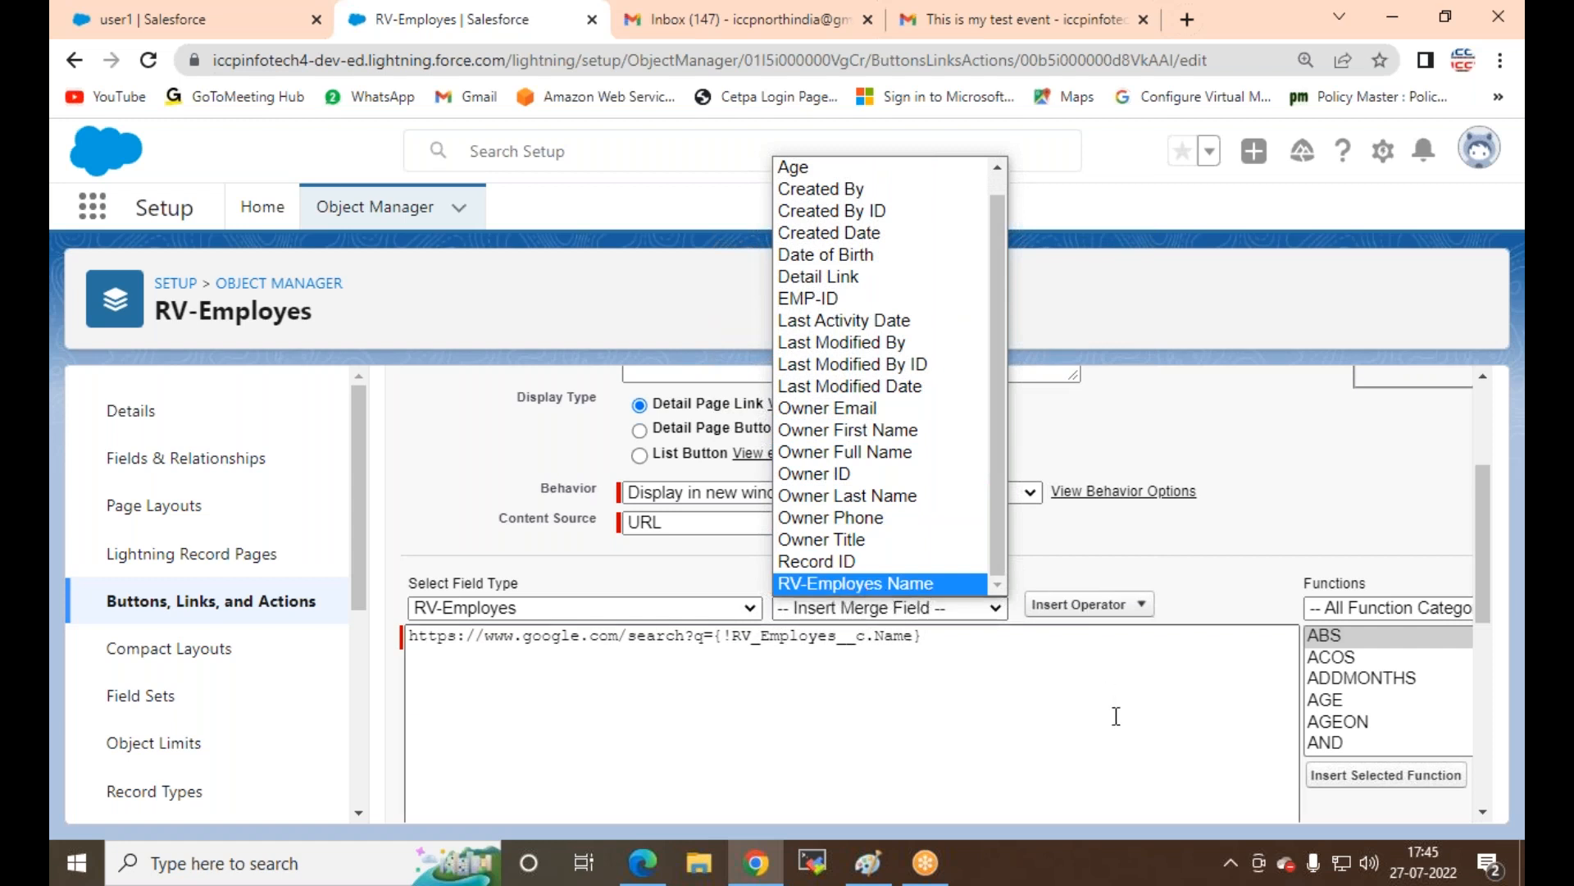
left_click(861, 672)
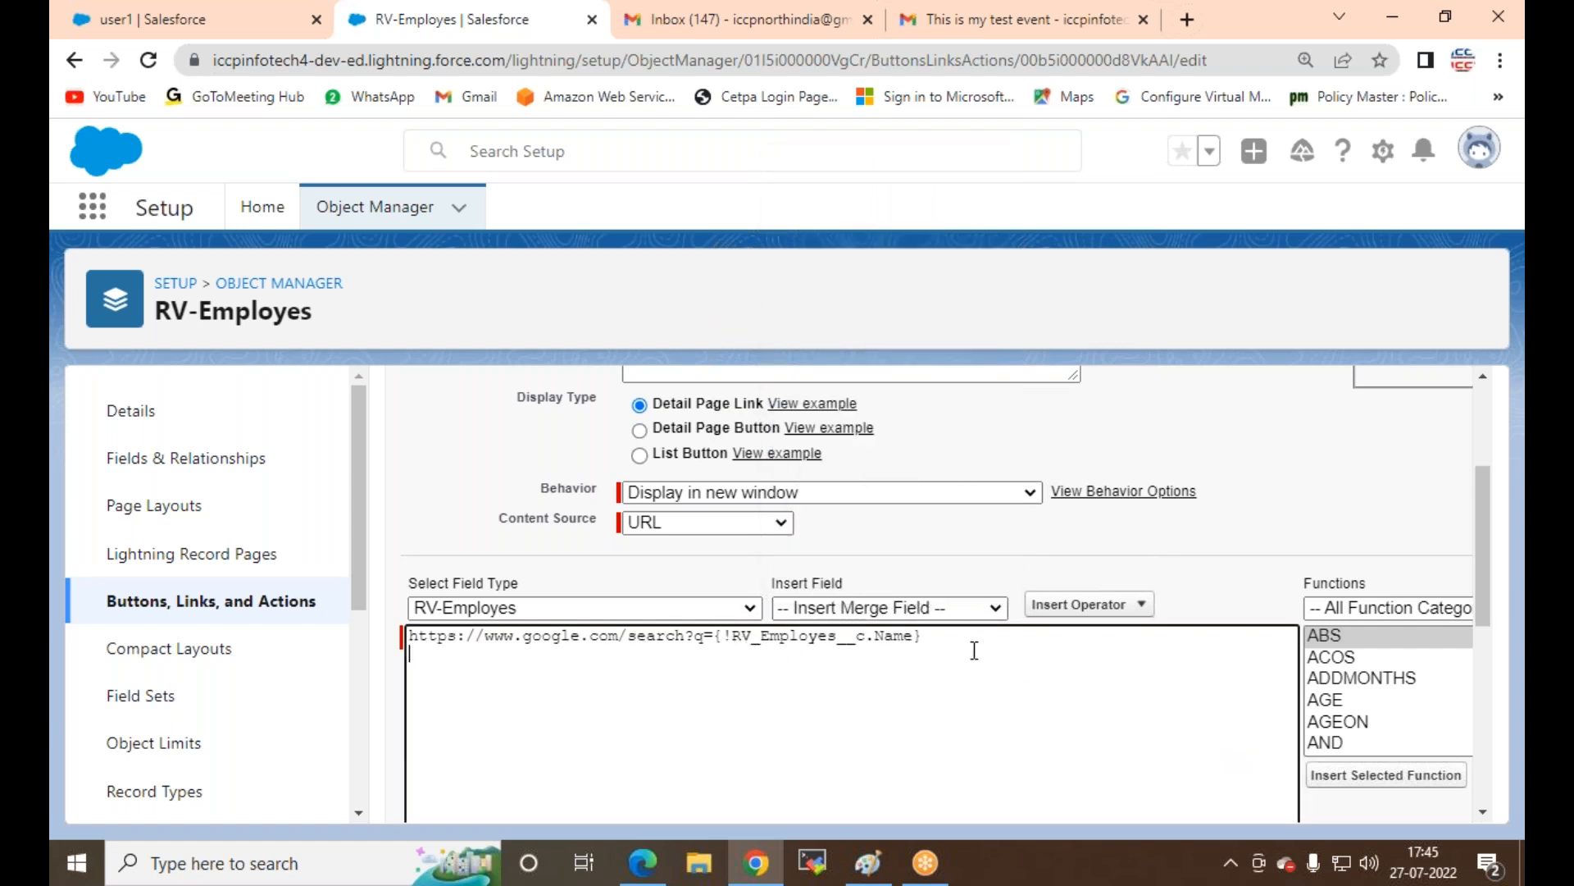
type("https://www.google.com/search?q={!Account.AccountNumber}")
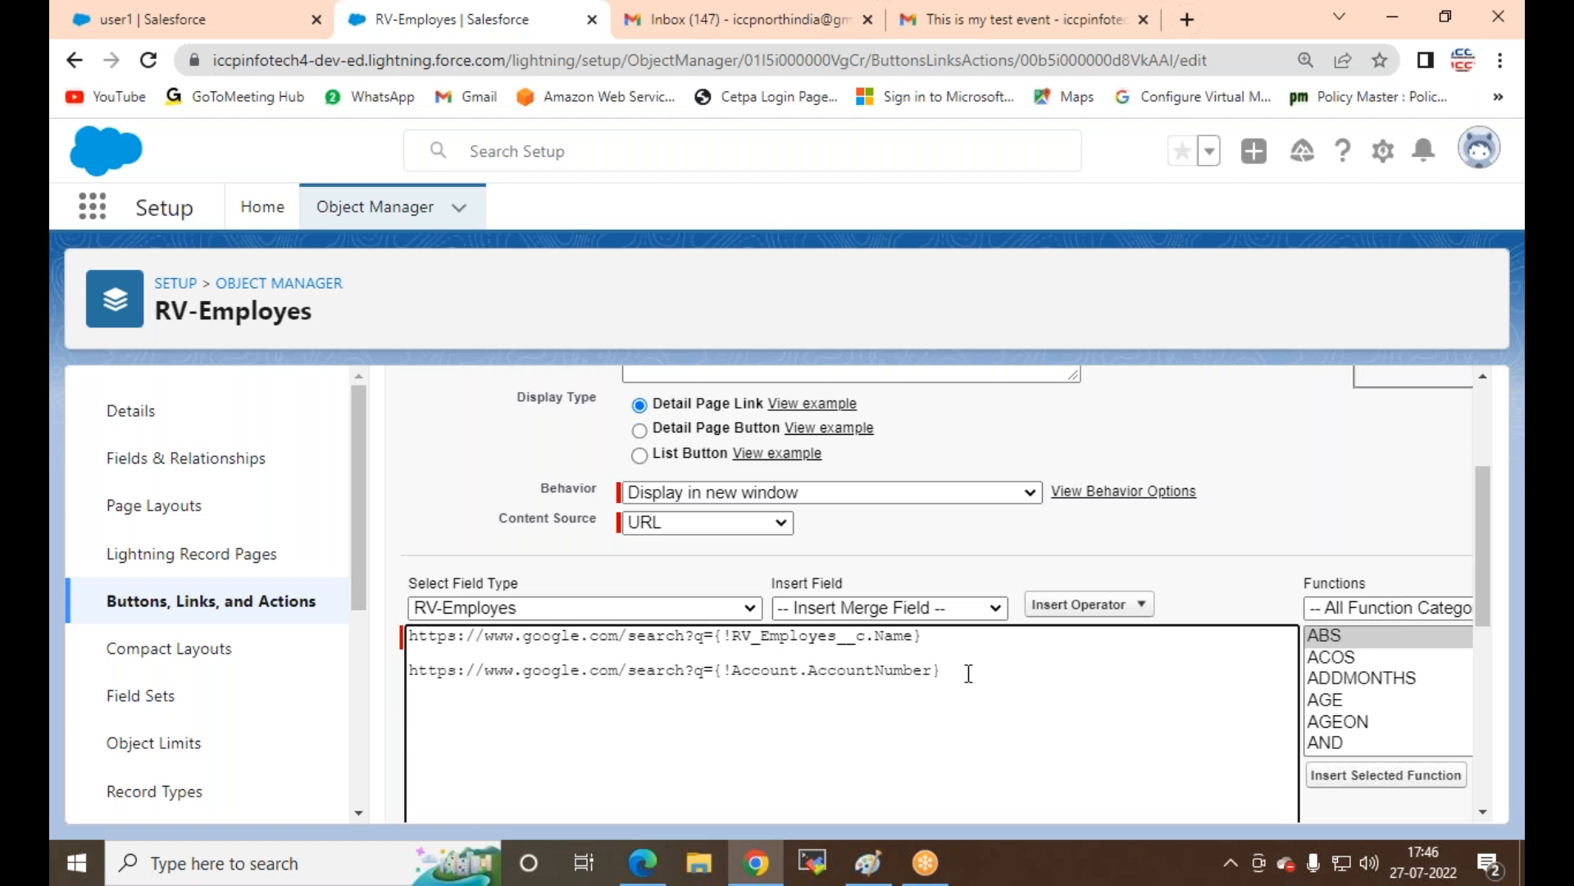
left_click_drag(922, 666, 387, 669)
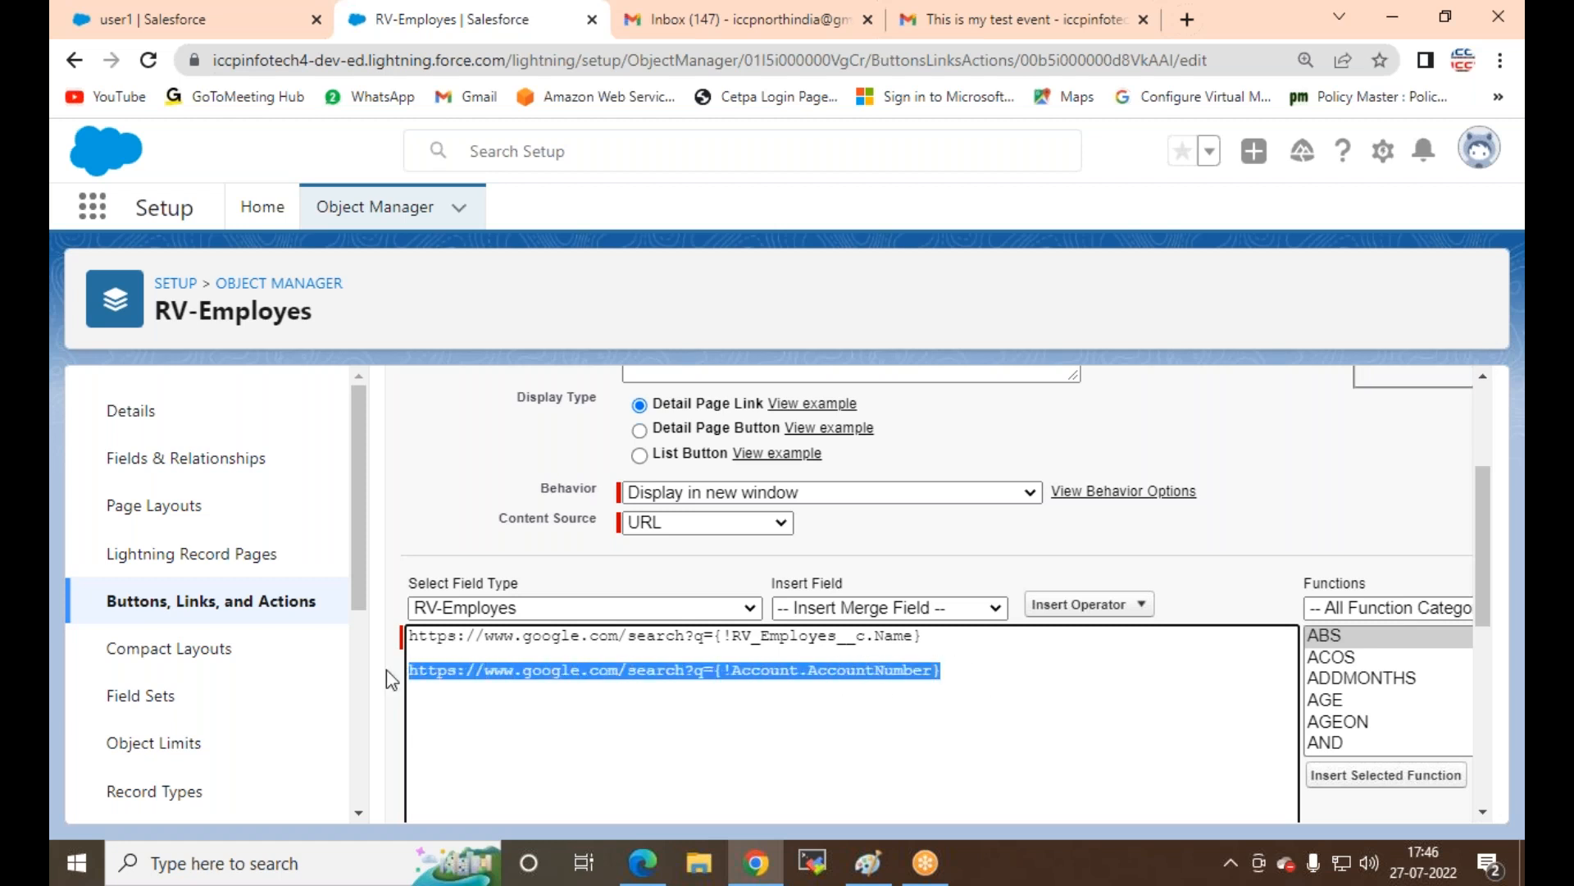
key("BackSpace")
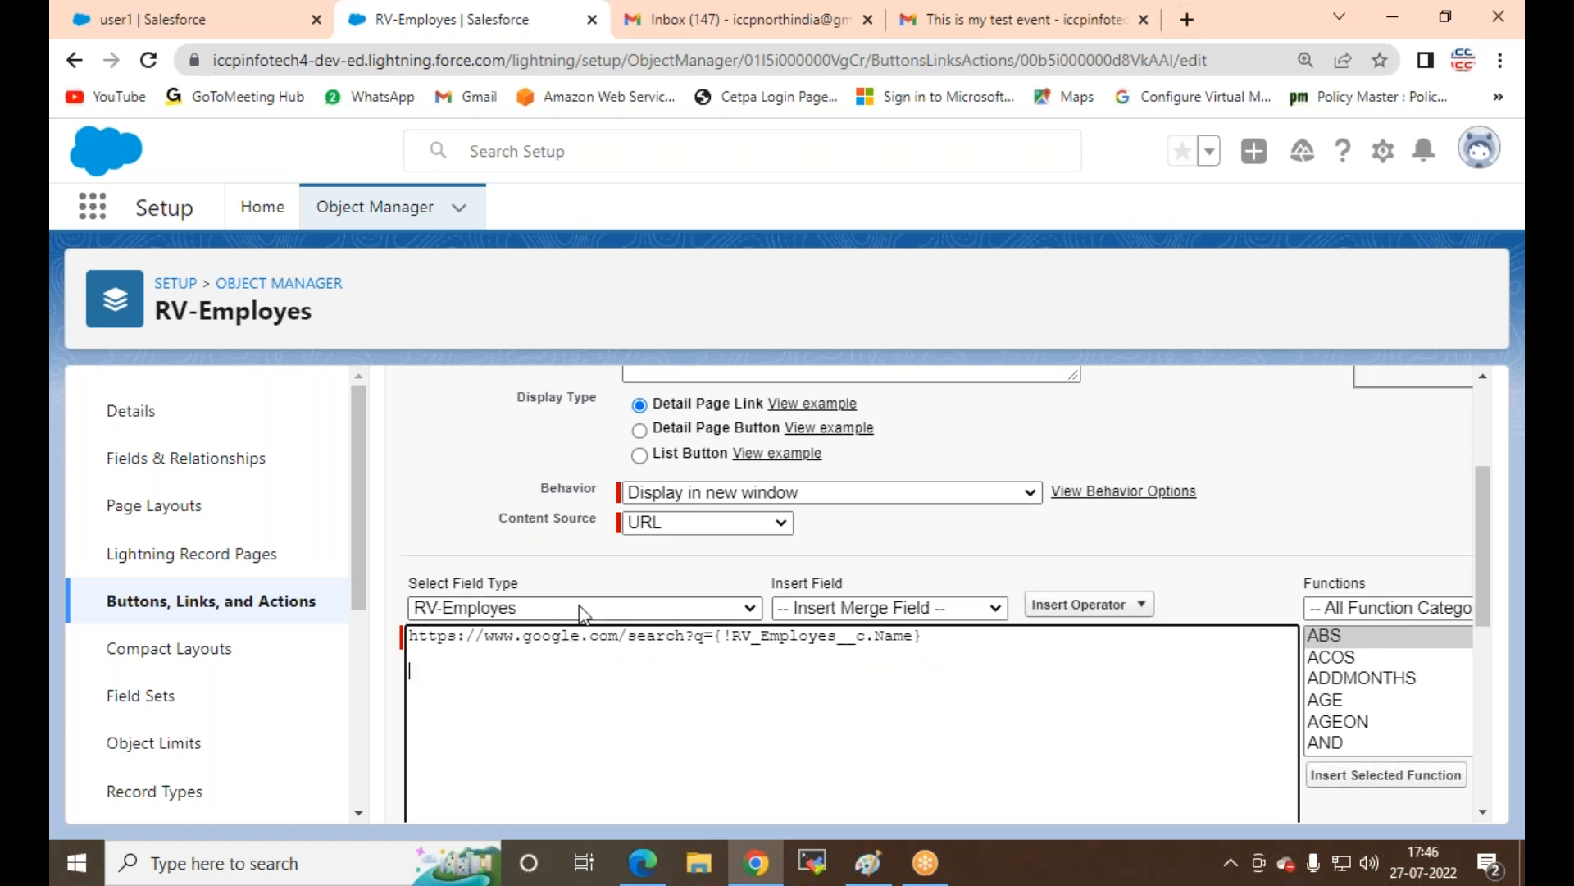
scroll(579, 614, "down", 5)
left_click(743, 809)
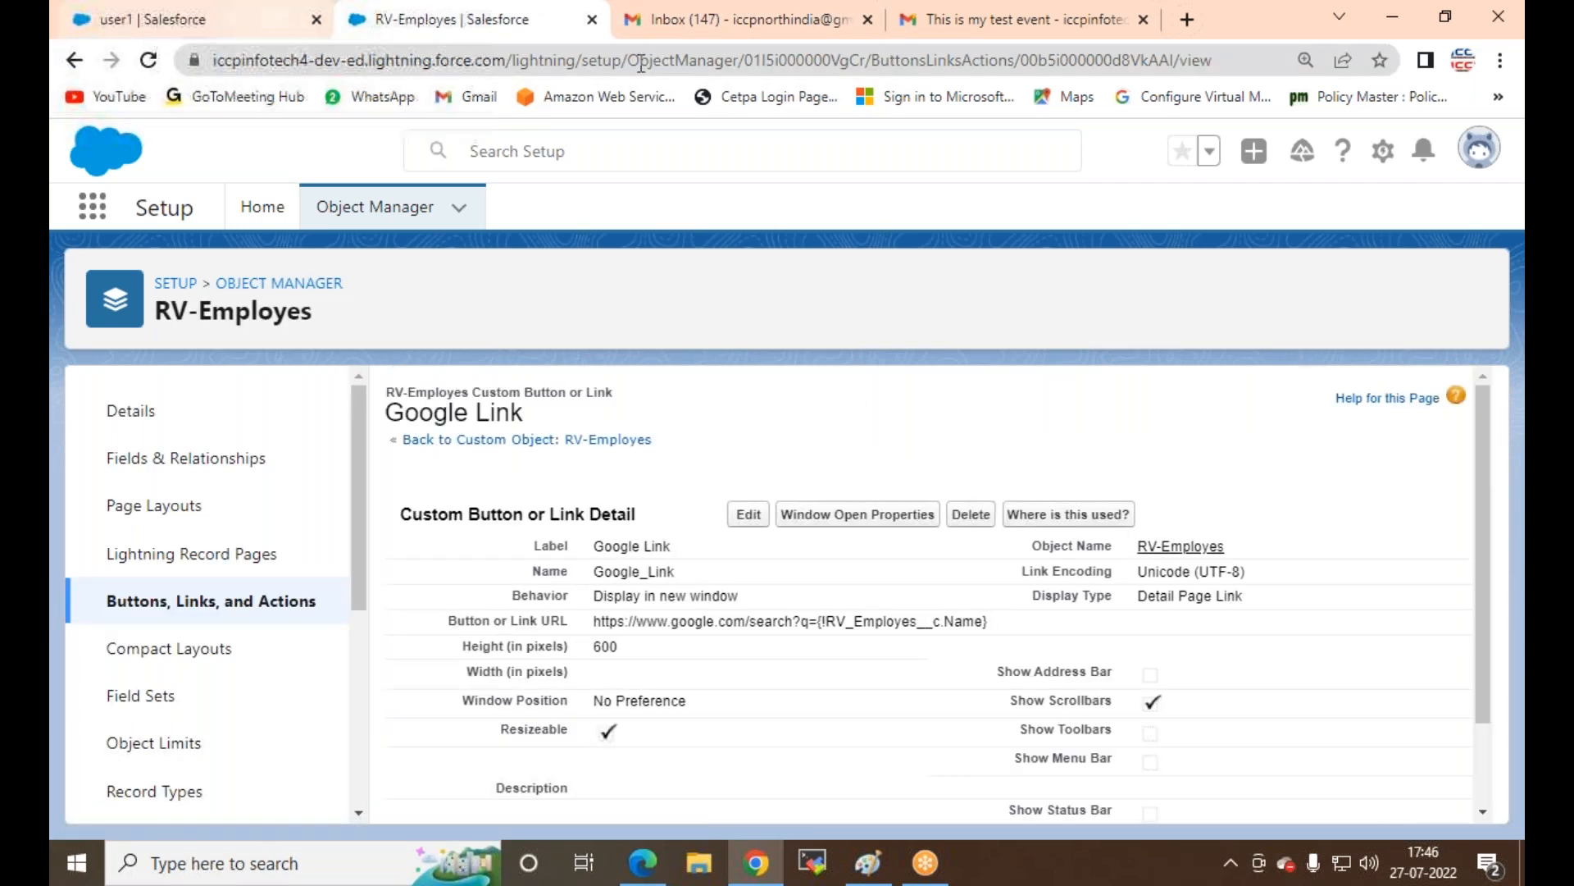
Step: In the other browser tab, switch to the RVHotels app through the App Launcher
left_click(177, 18)
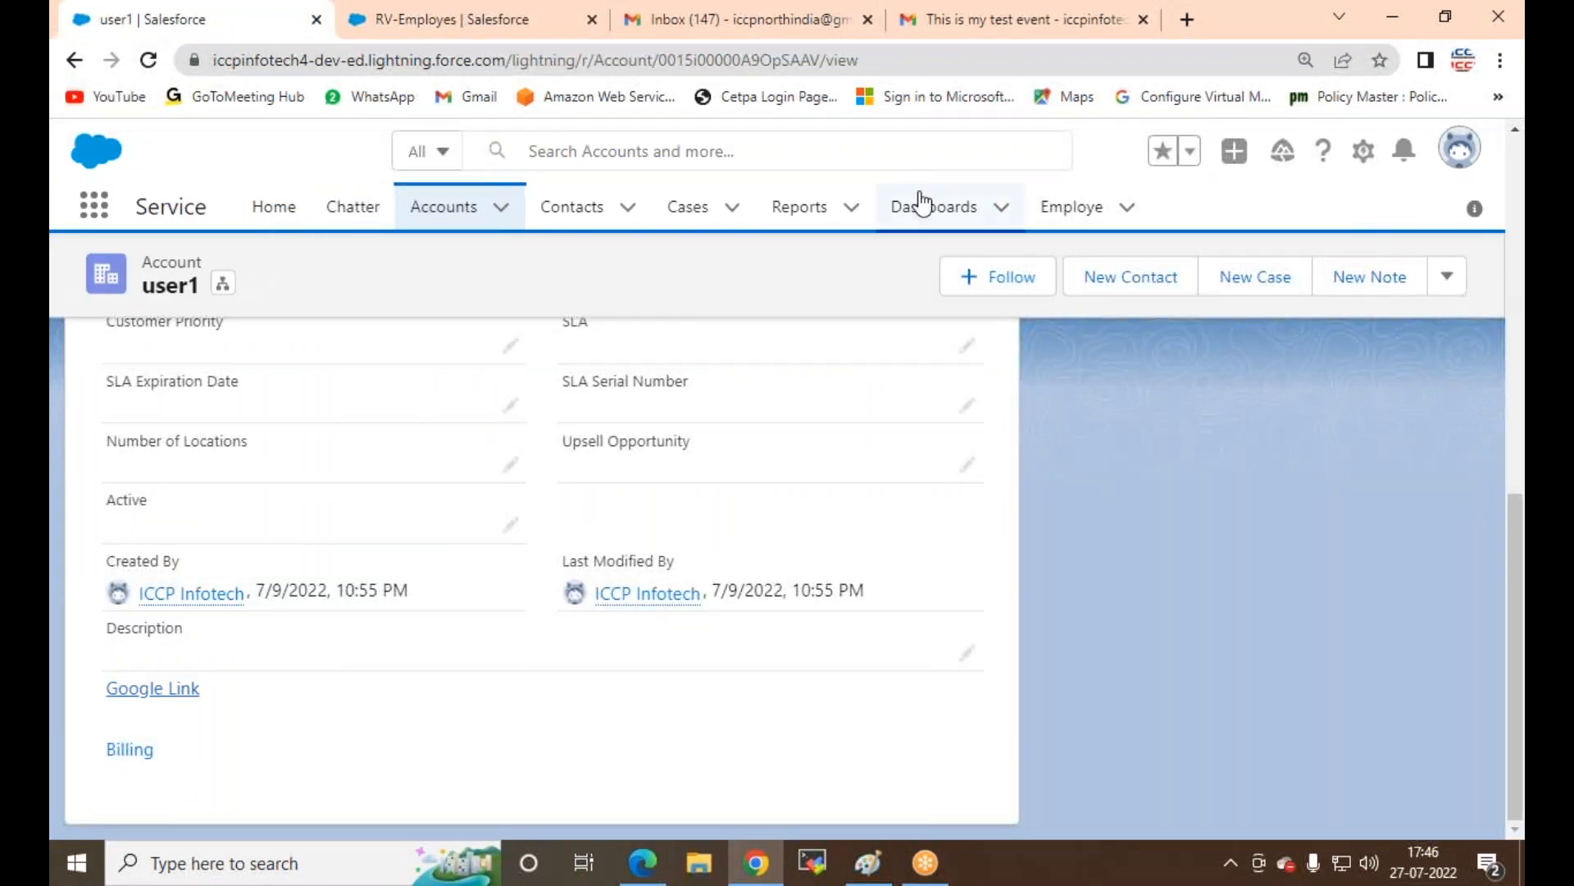
left_click(97, 208)
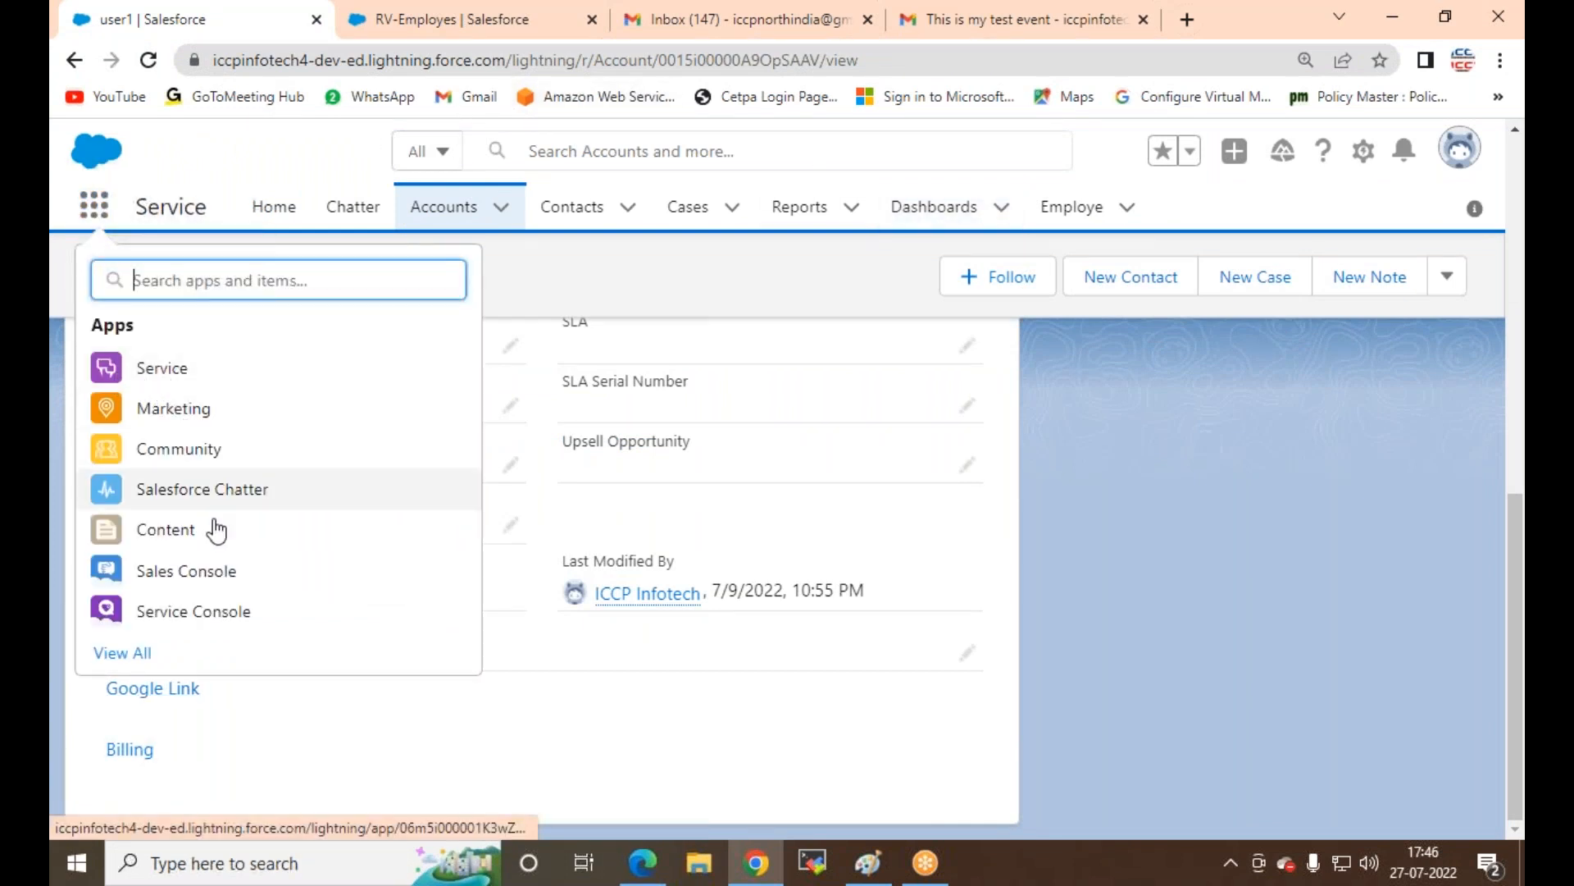
left_click(123, 654)
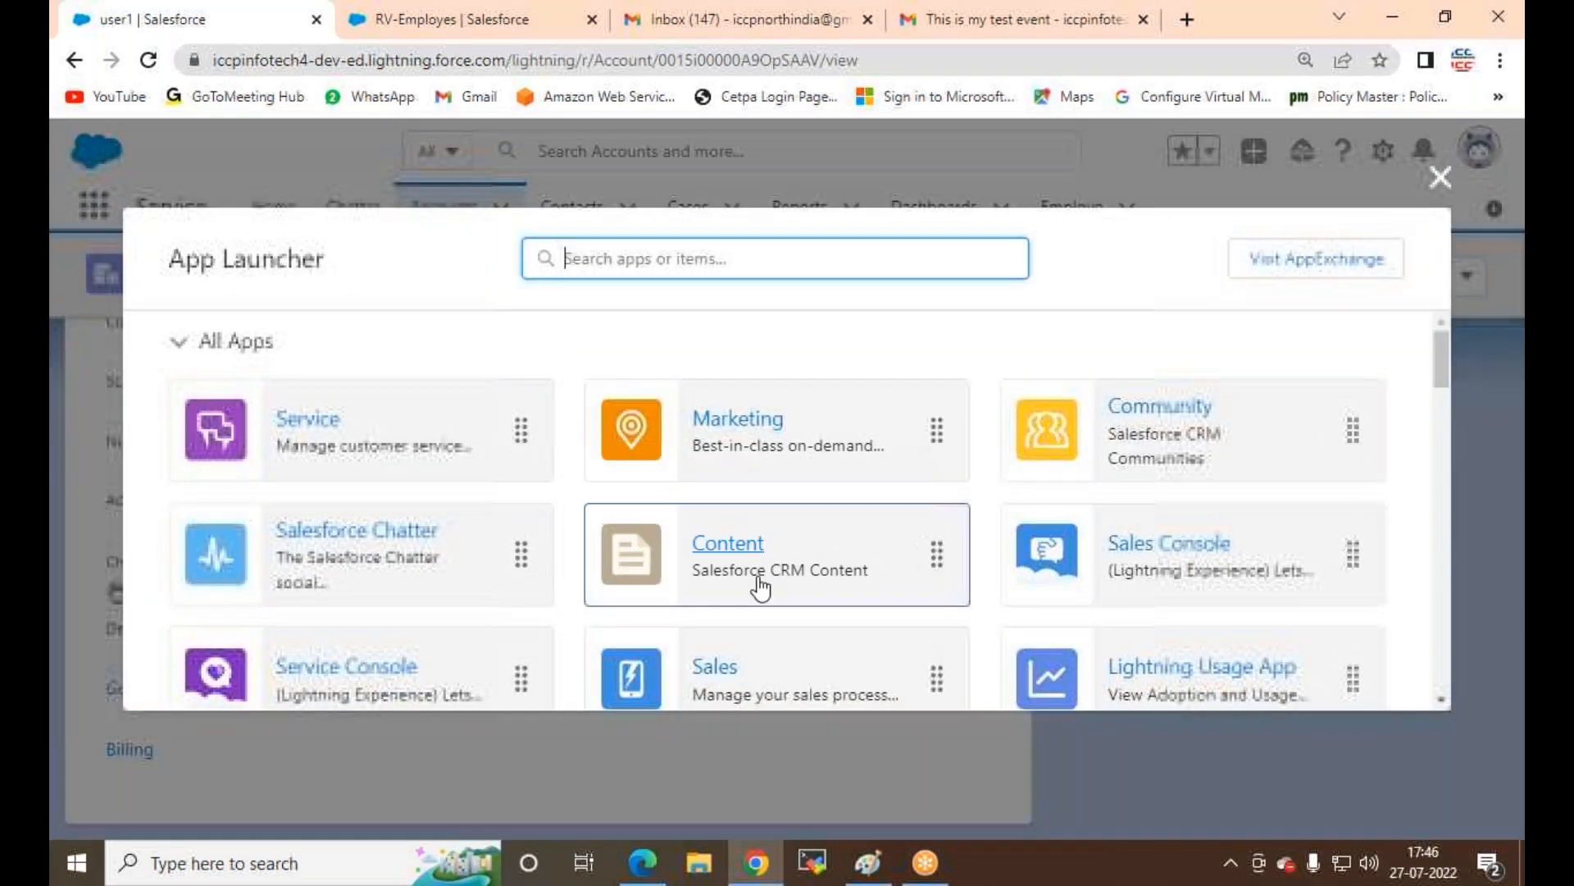
scroll(742, 574, "down", 3)
left_click(734, 568)
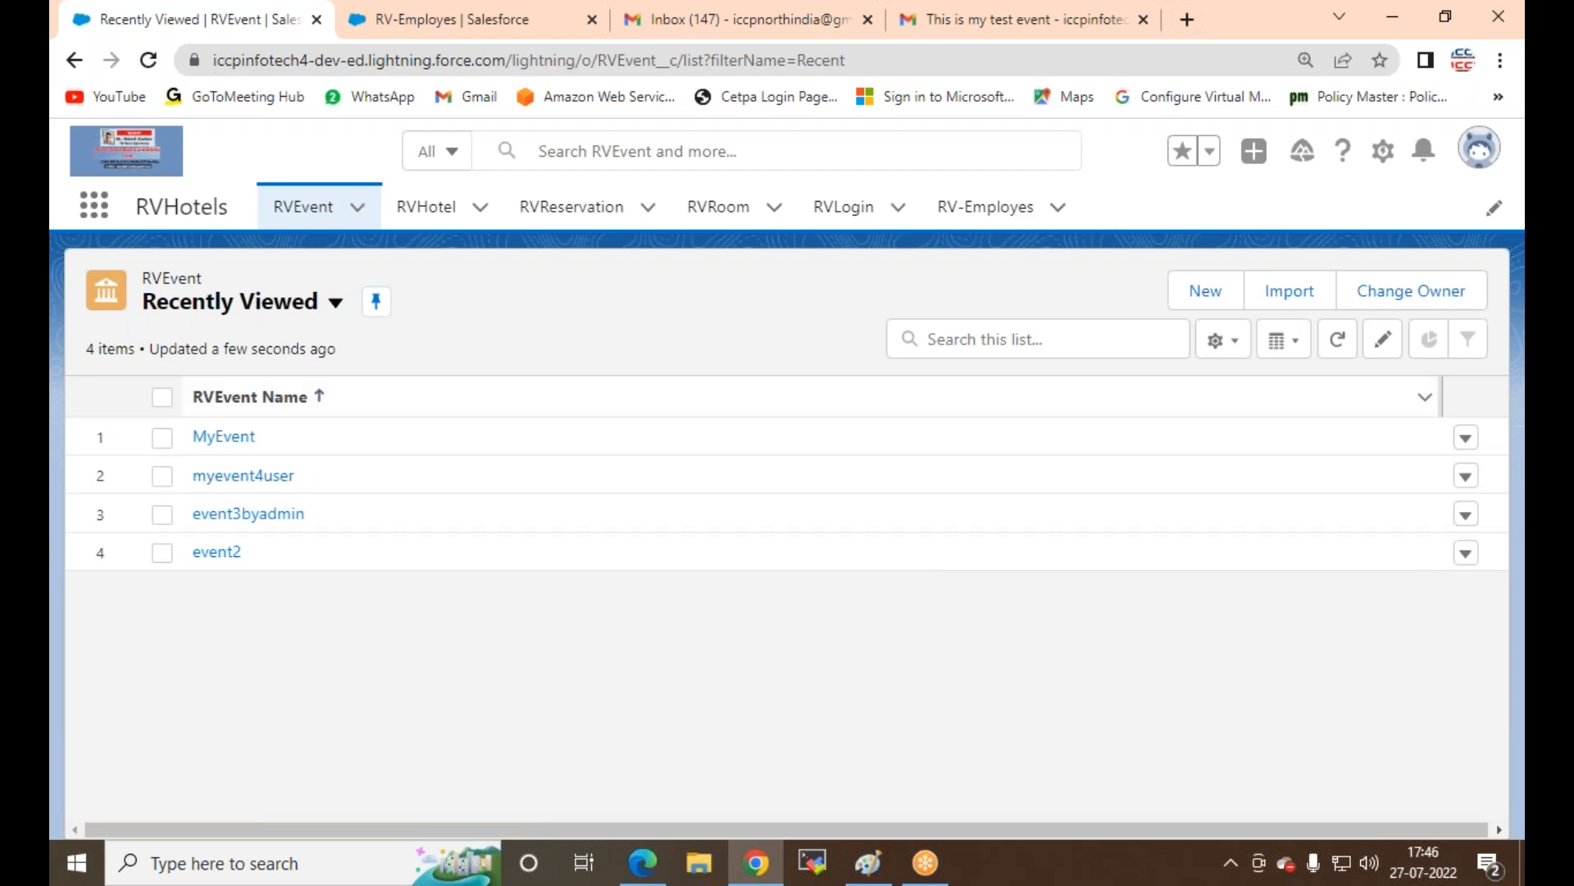
Step: Open an employee from the RV-Employes list and review its EMP-ID, date of birth and age
left_click(1009, 214)
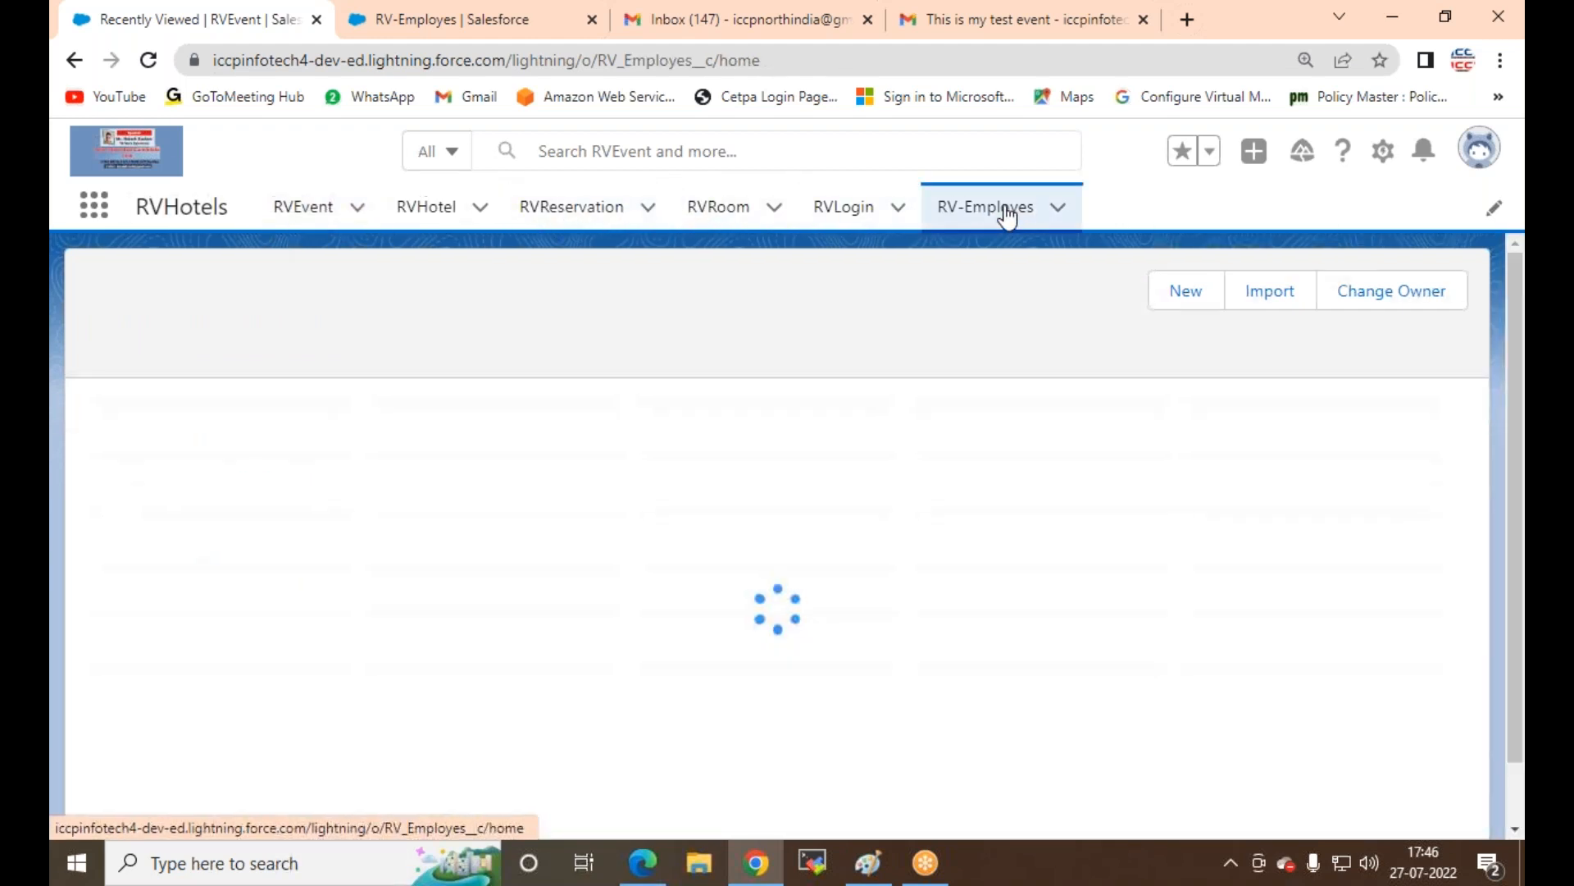
left_click(230, 438)
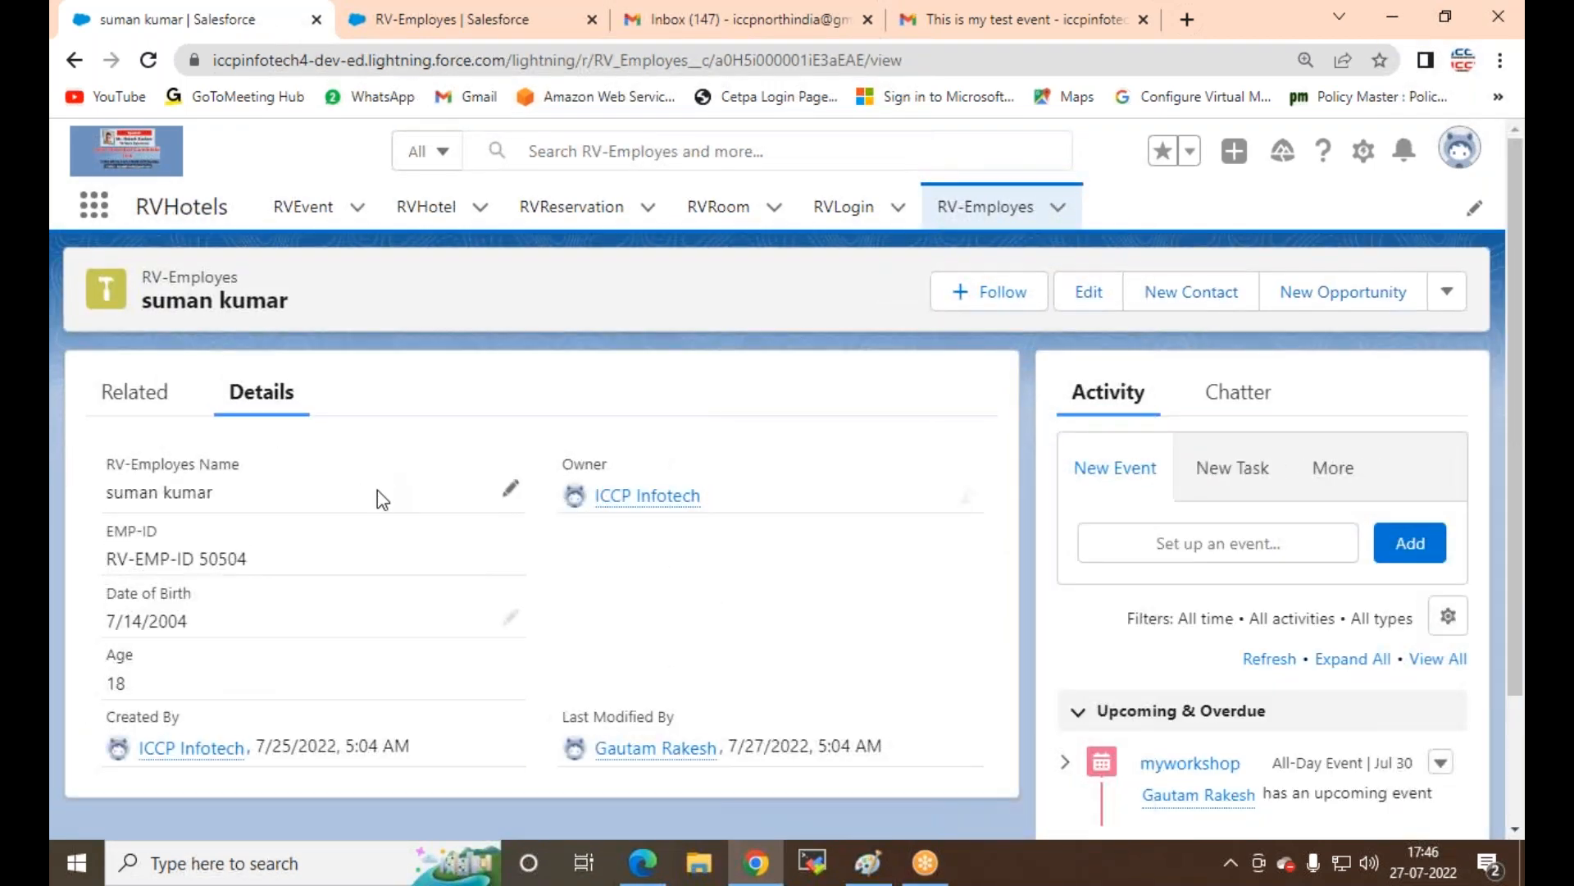
scroll(377, 489, "down", 1)
scroll(377, 494, "up", 1)
scroll(1074, 637, "down", 2)
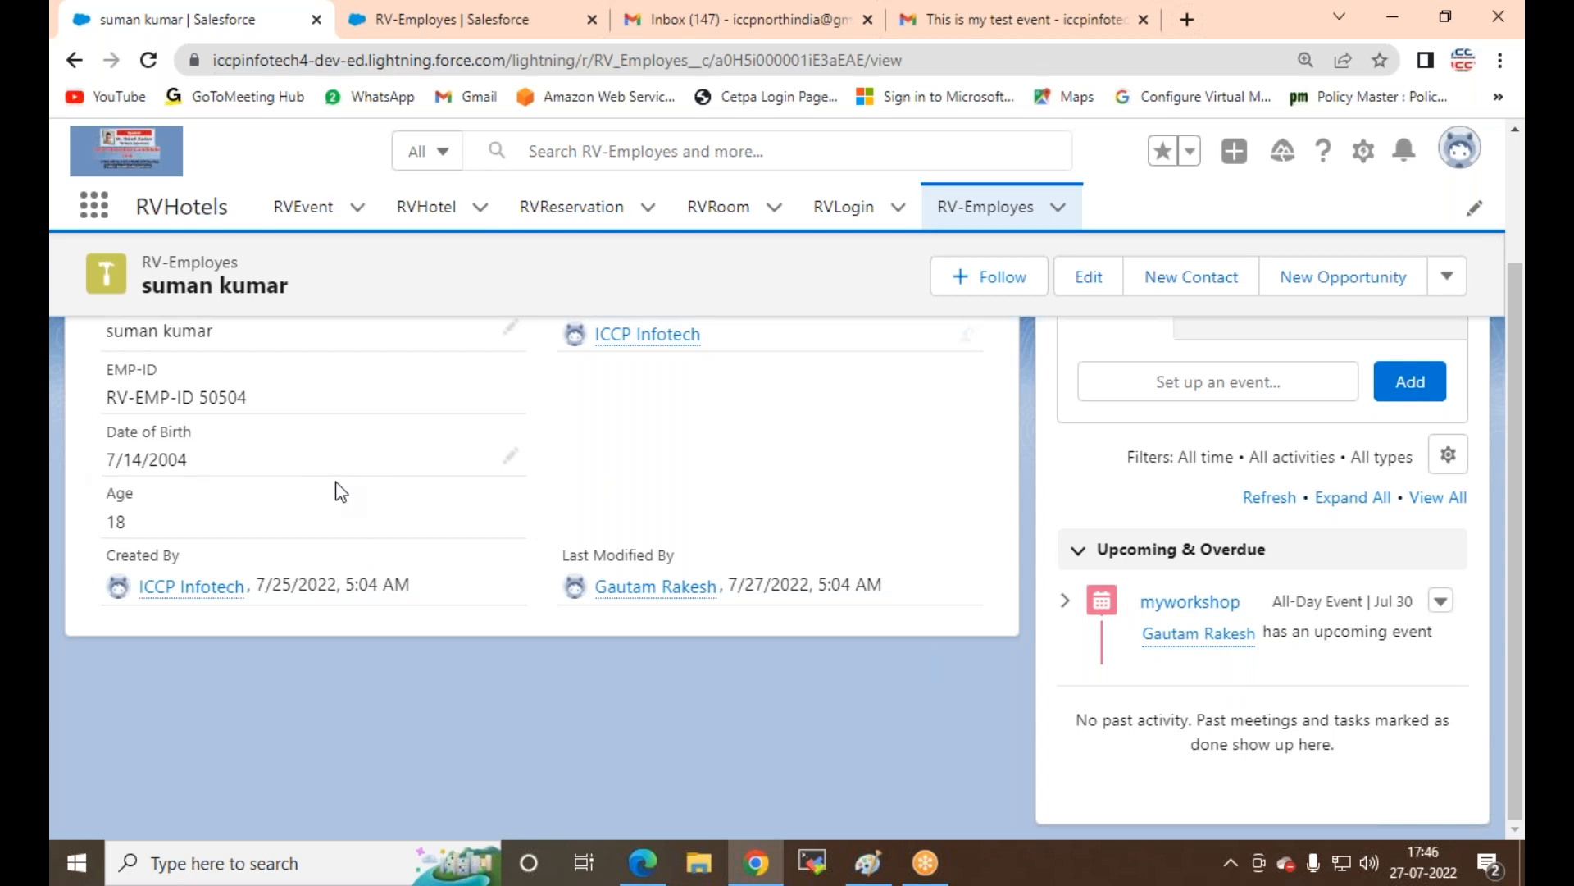
scroll(328, 574, "up", 3)
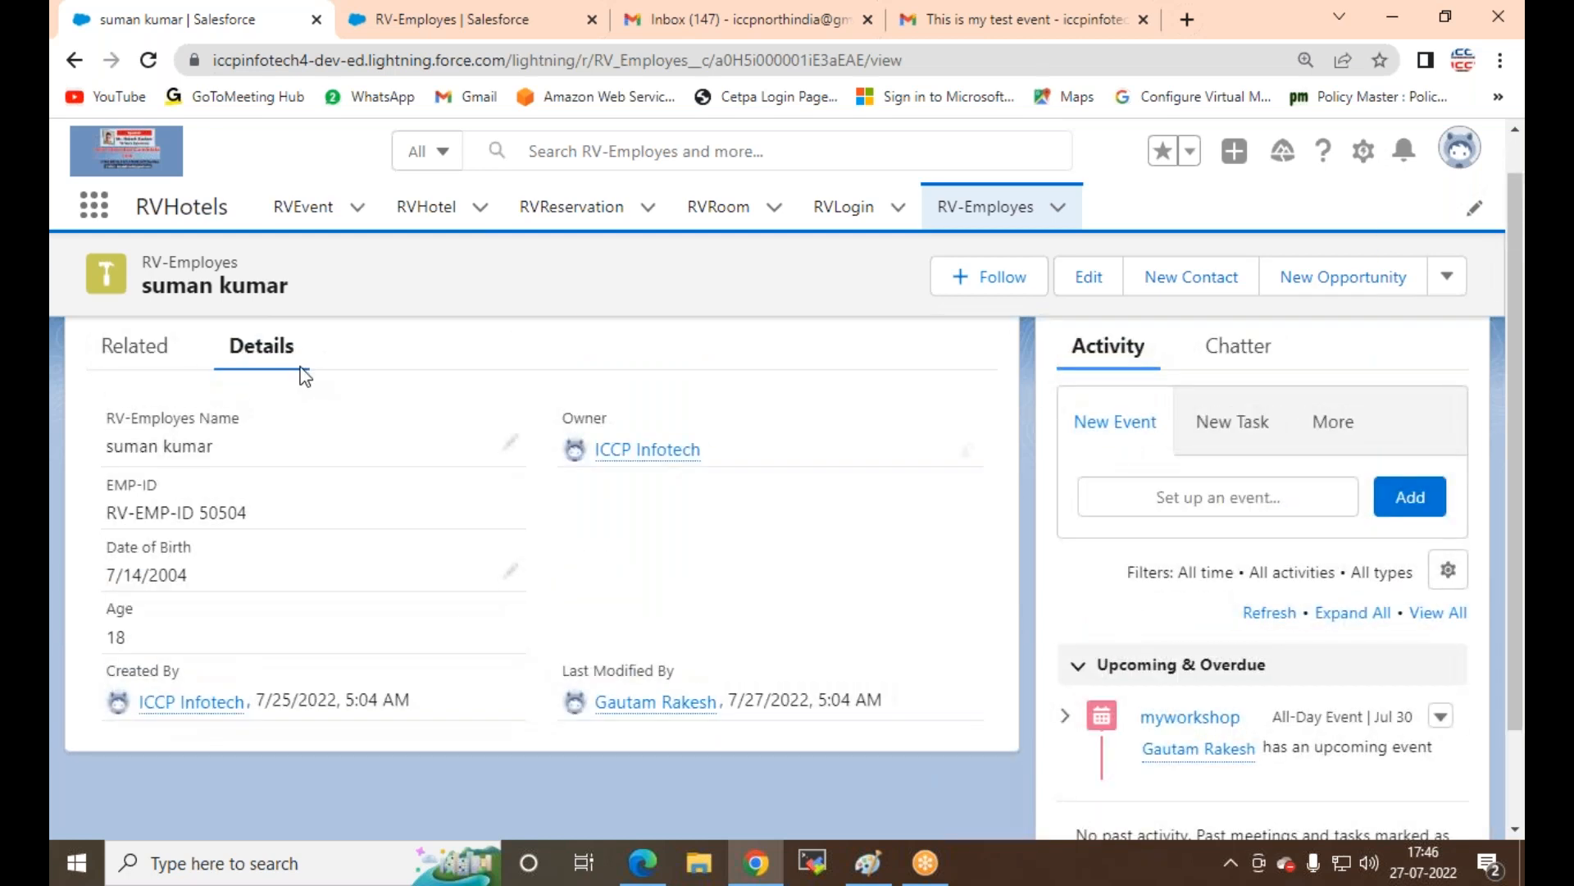